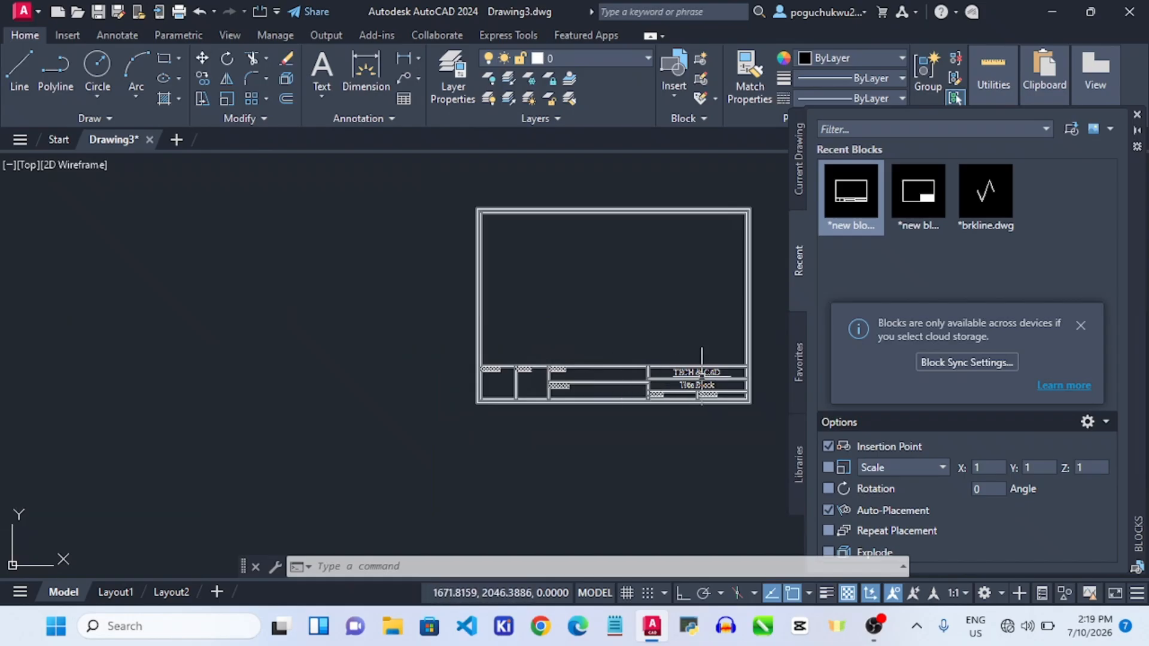
Zoom around the model-space title blocks, then view the Layout1 and Layout2 sheets.
scroll(710, 356, up, 4)
scroll(724, 360, down, 6)
scroll(473, 353, down, 2)
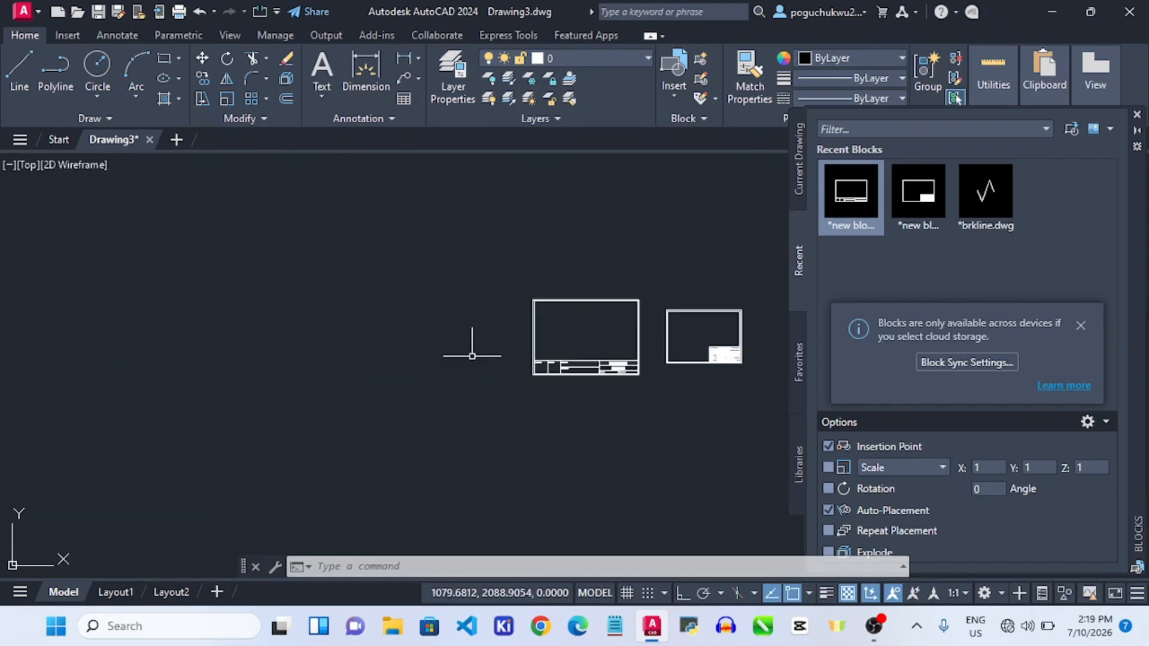
scroll(748, 355, up, 8)
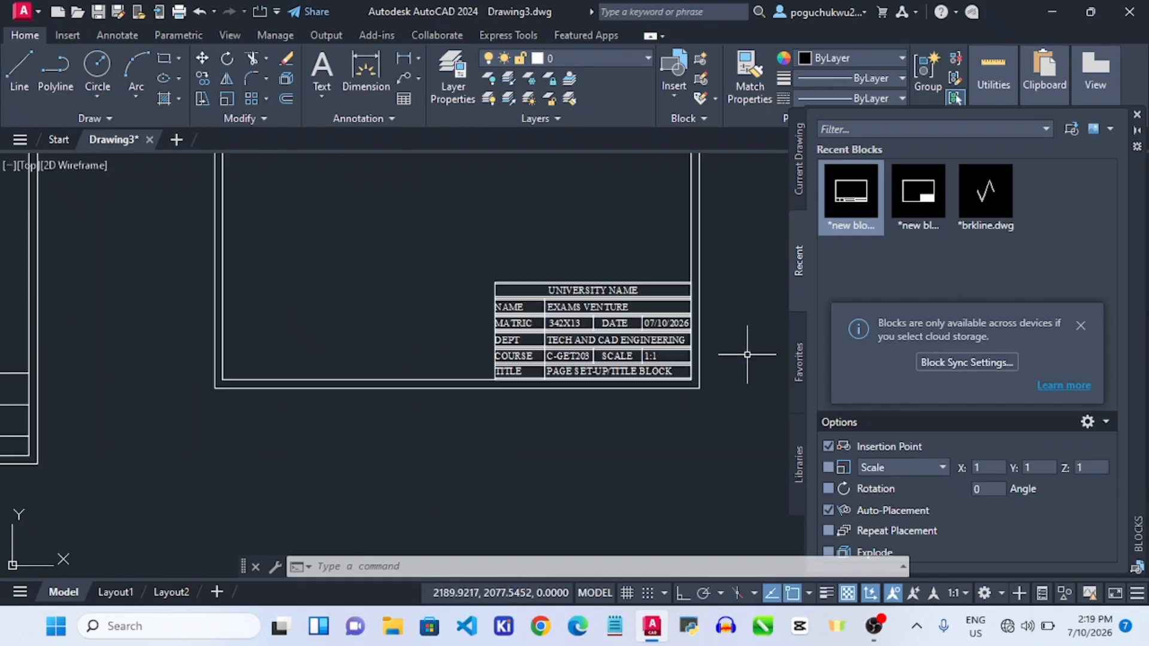
scroll(748, 353, down, 2)
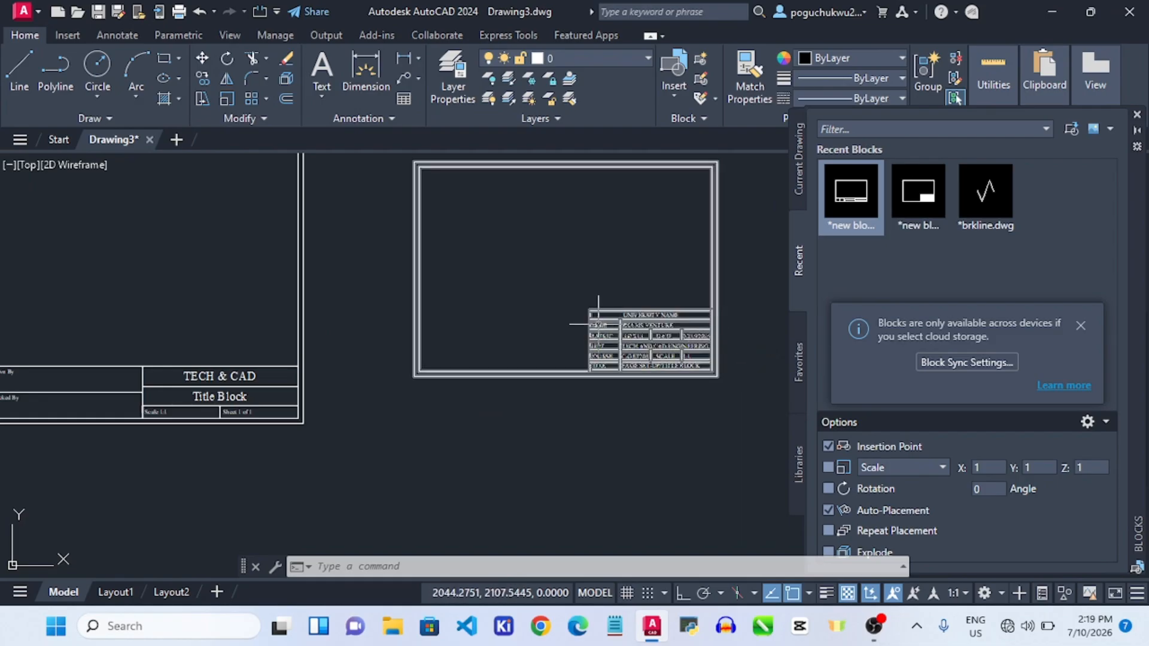
scroll(599, 324, down, 4)
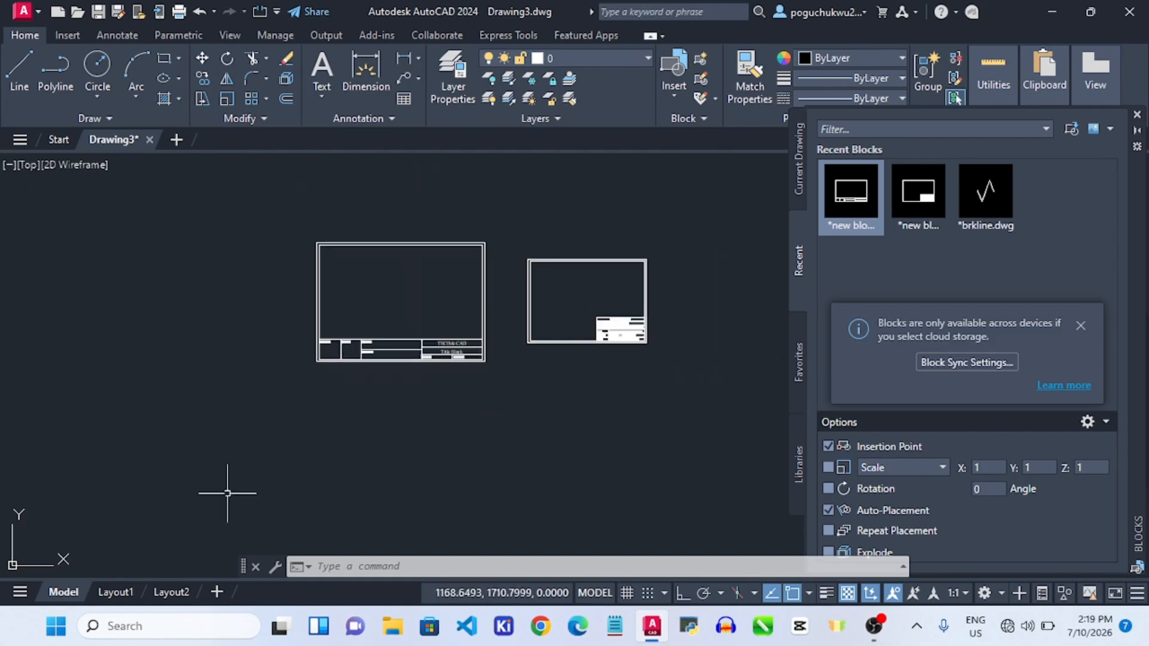
click(134, 592)
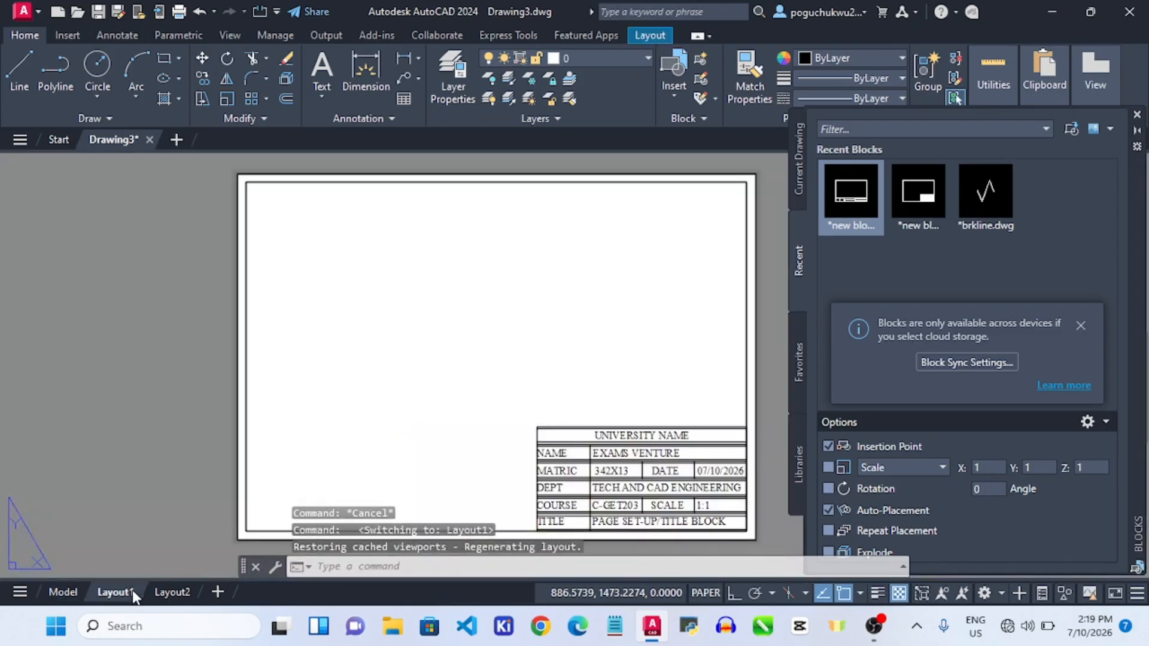
scroll(644, 392, down, 2)
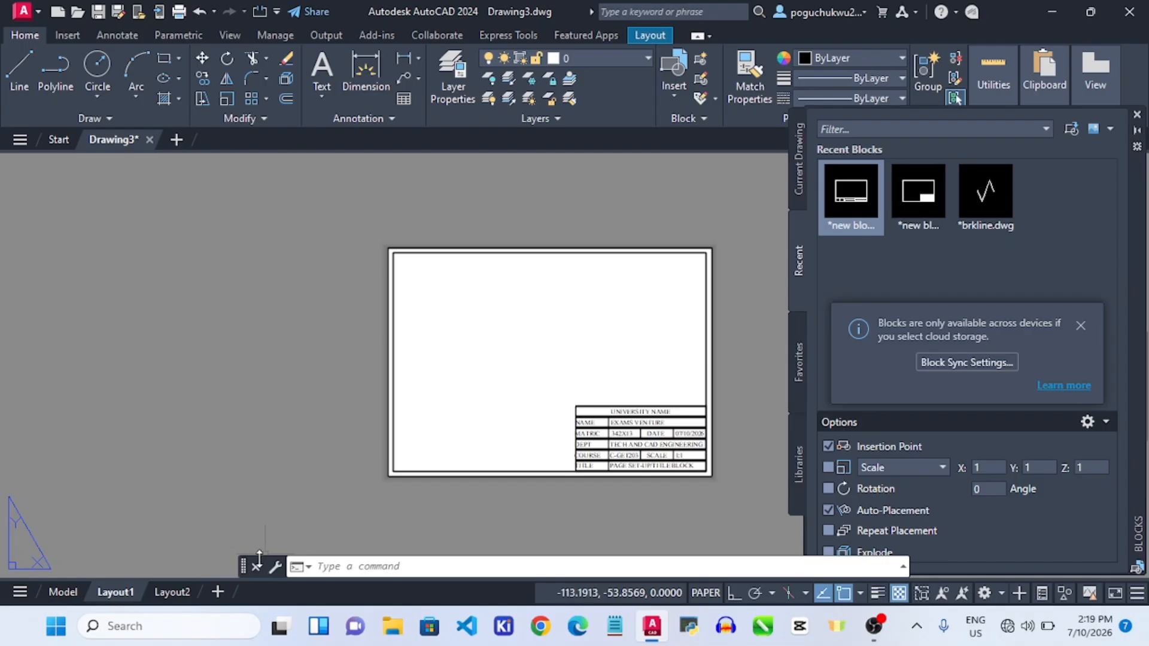
click(172, 592)
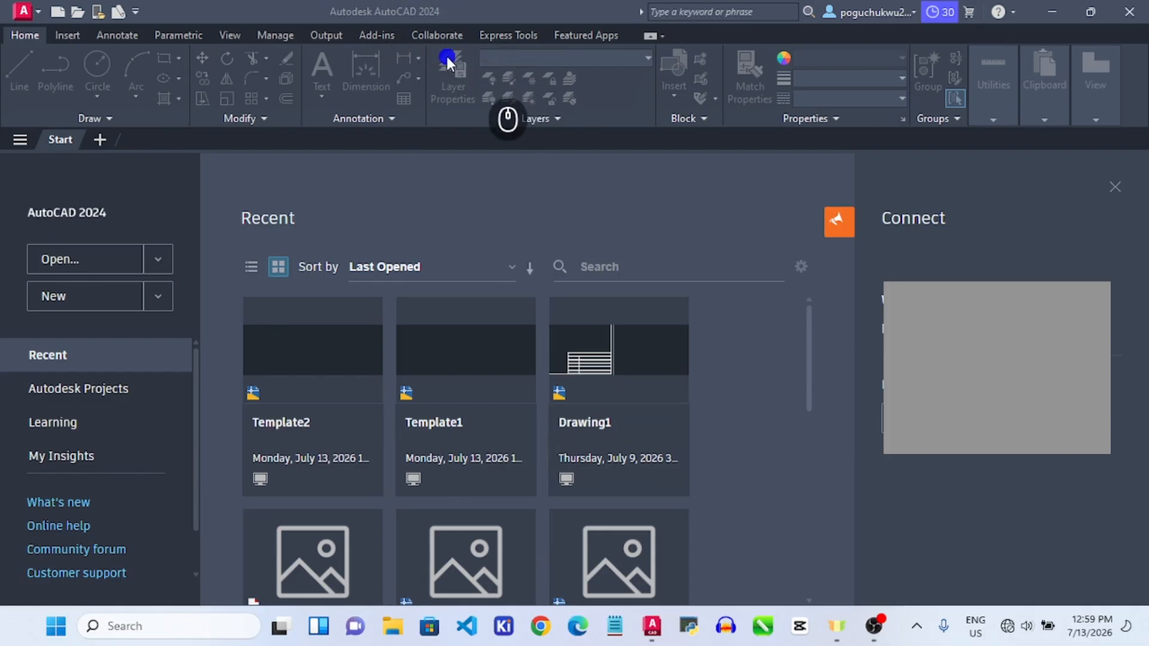
Start a new blank drawing from the acadiso.dwt template.
click(157, 295)
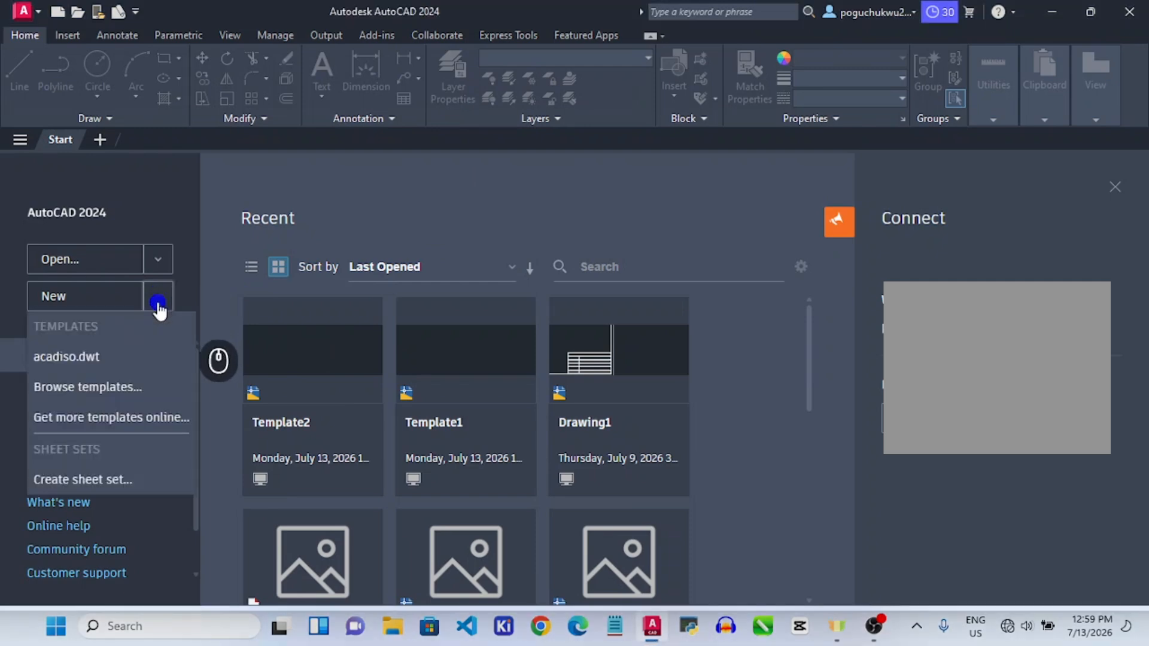
click(111, 358)
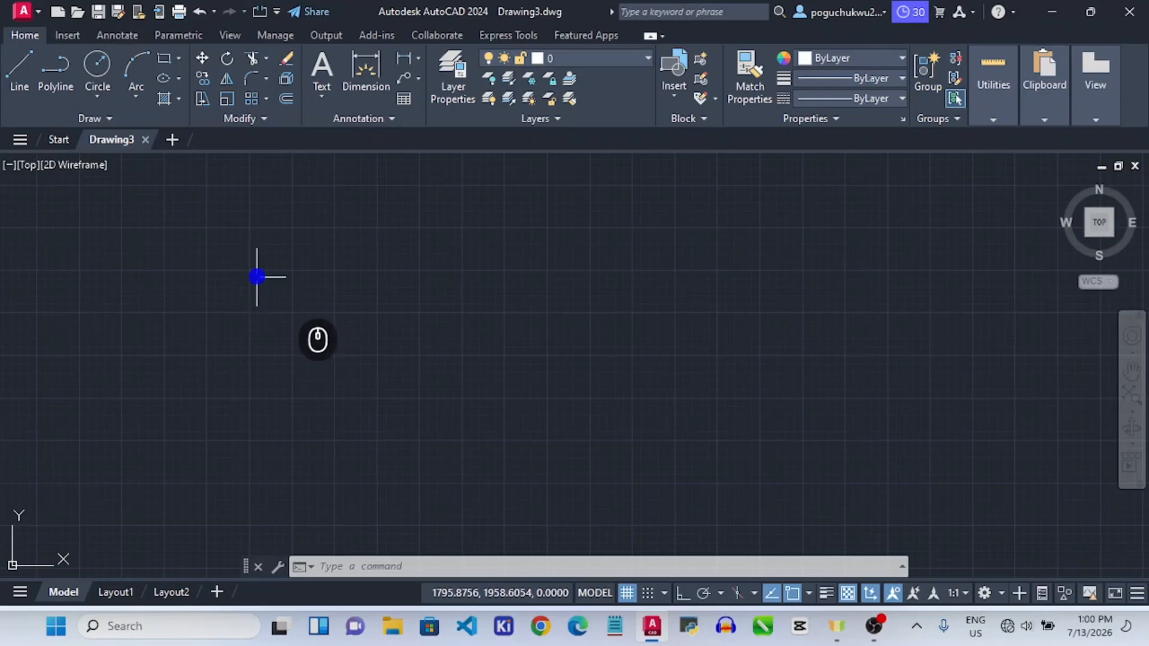
Save the blank drawing to the Desktop as Template3.dwg in AutoCAD 2018 format.
key(ctrl+s)
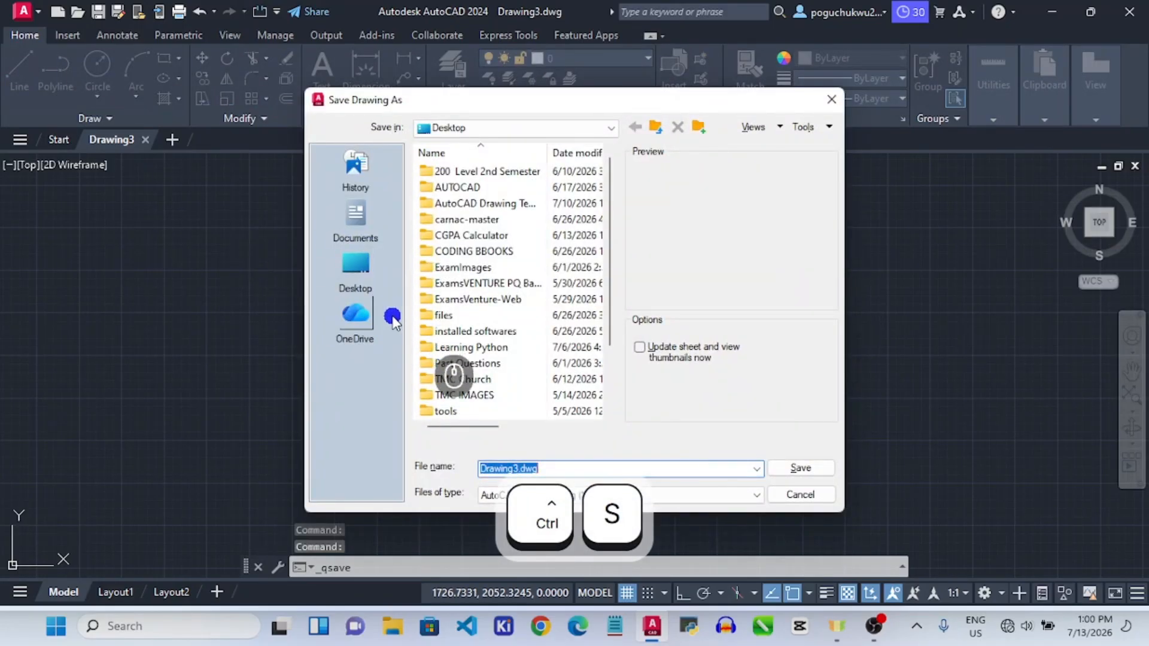
click(190, 273)
click(181, 261)
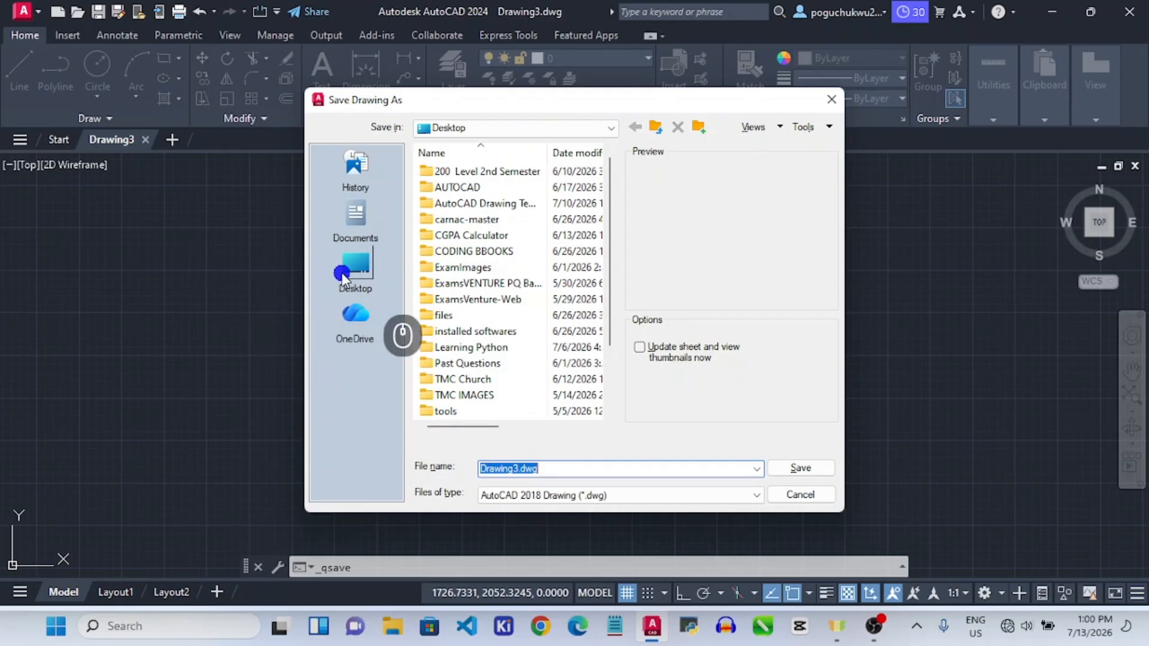
click(357, 281)
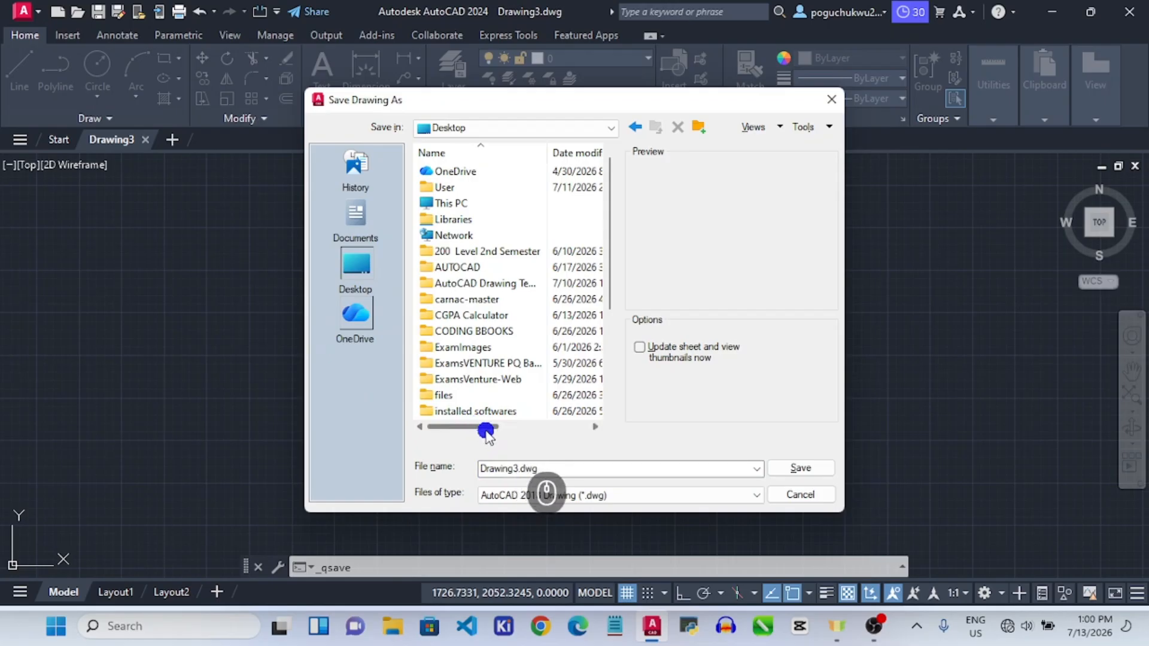
double_click(505, 467)
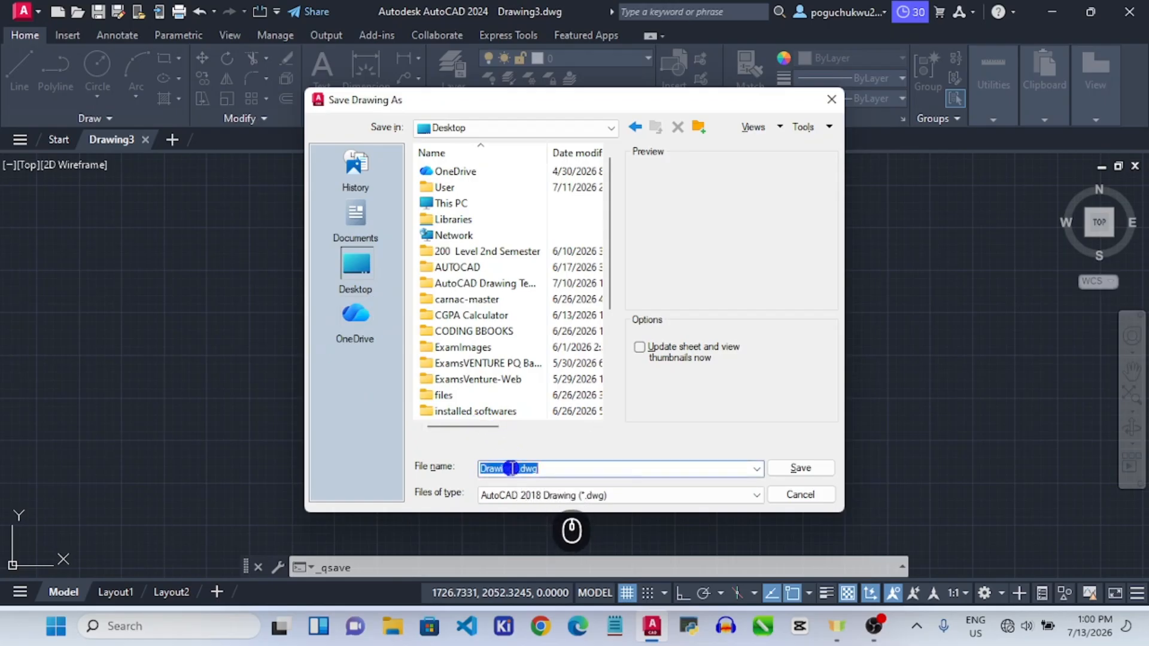
click(510, 468)
click(521, 499)
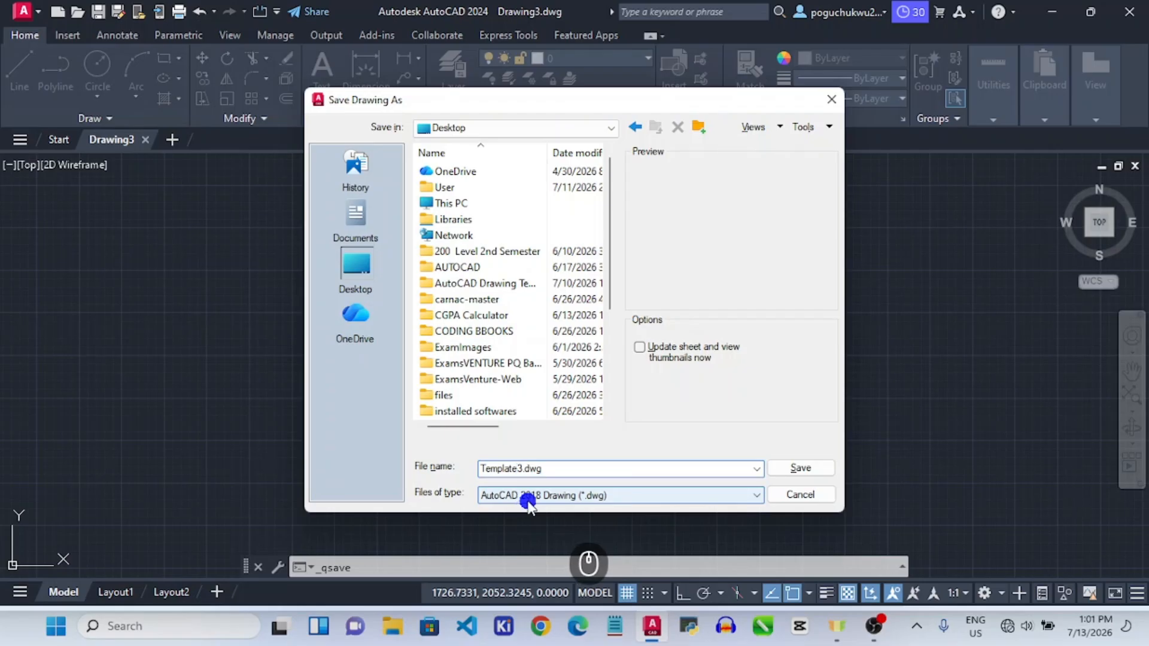
click(799, 479)
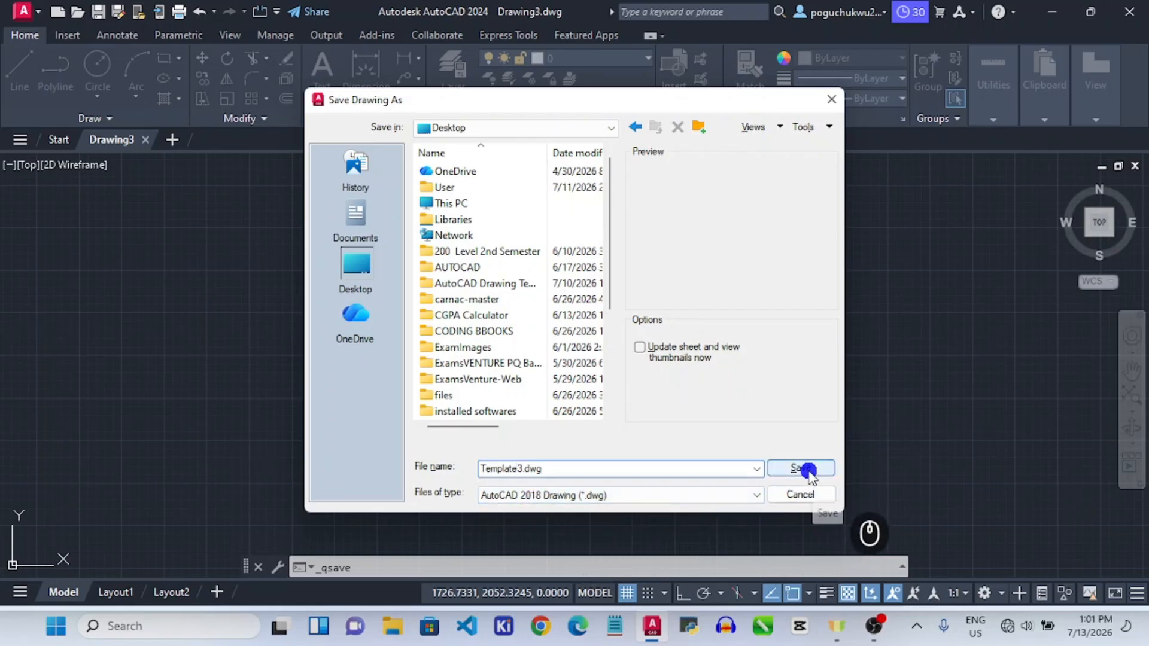
click(806, 469)
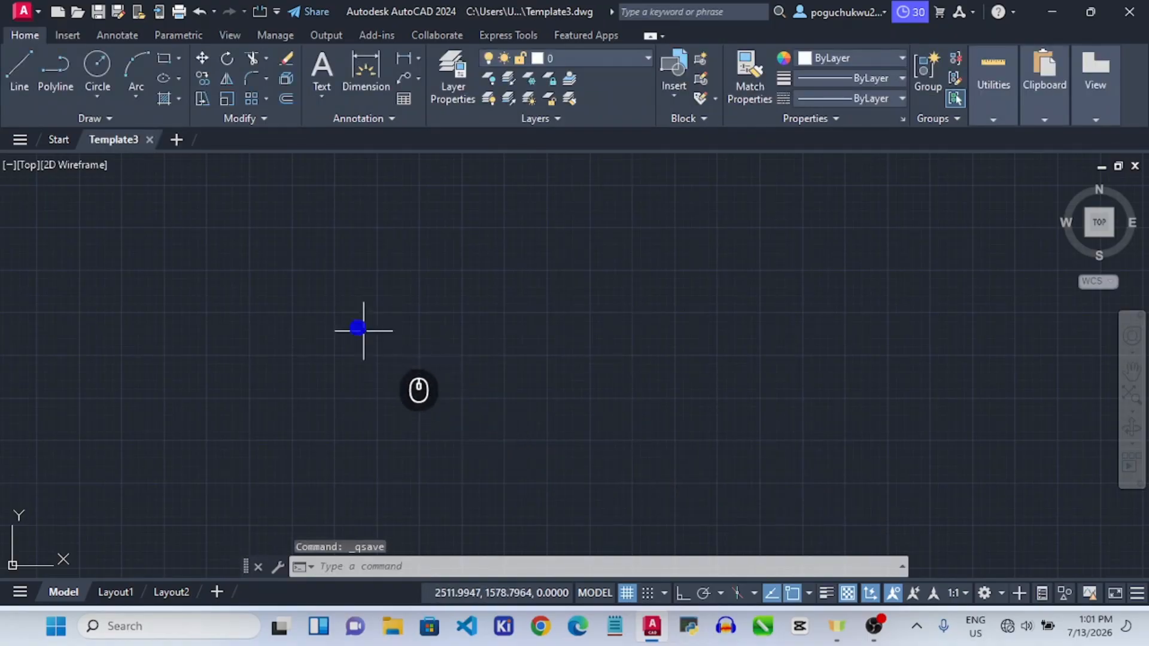
Run UCSICON with the Noorigin option so the UCS icon stays in the corner.
click(362, 567)
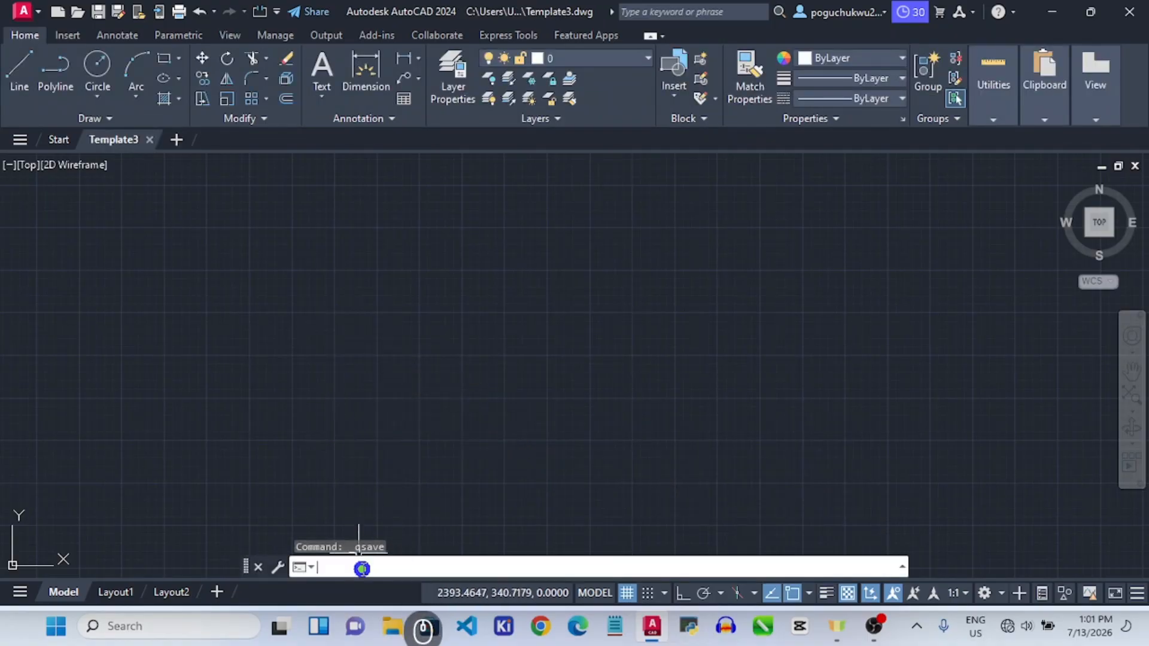
scroll(46, 568, up, 5)
scroll(45, 543, down, 5)
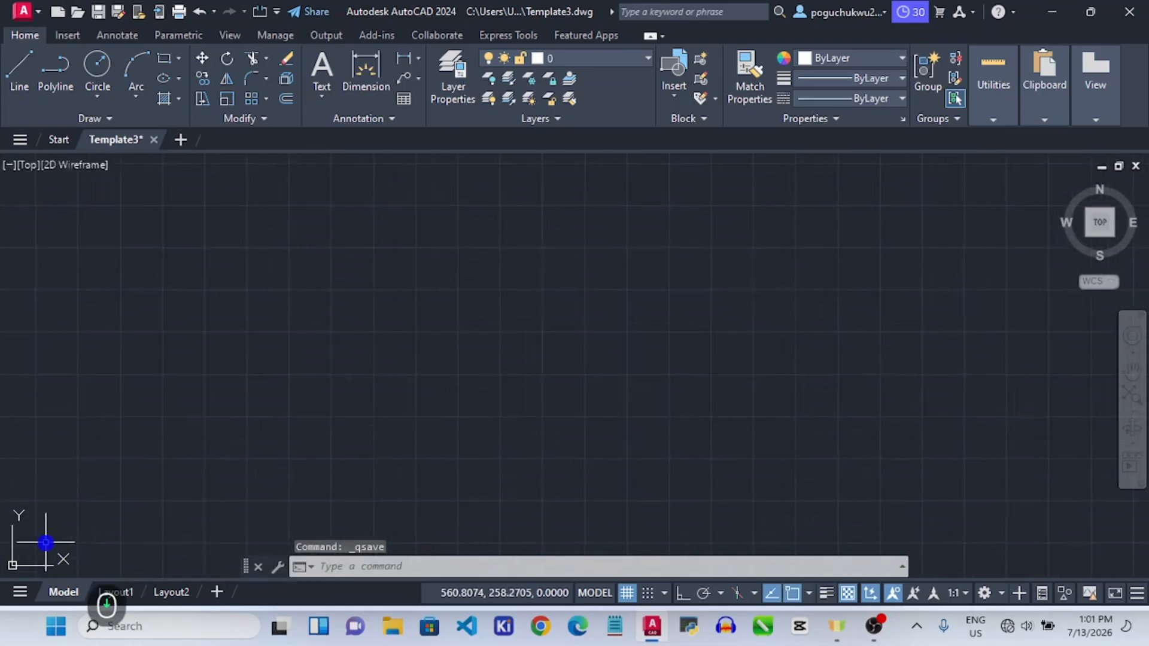
scroll(42, 548, down, 6)
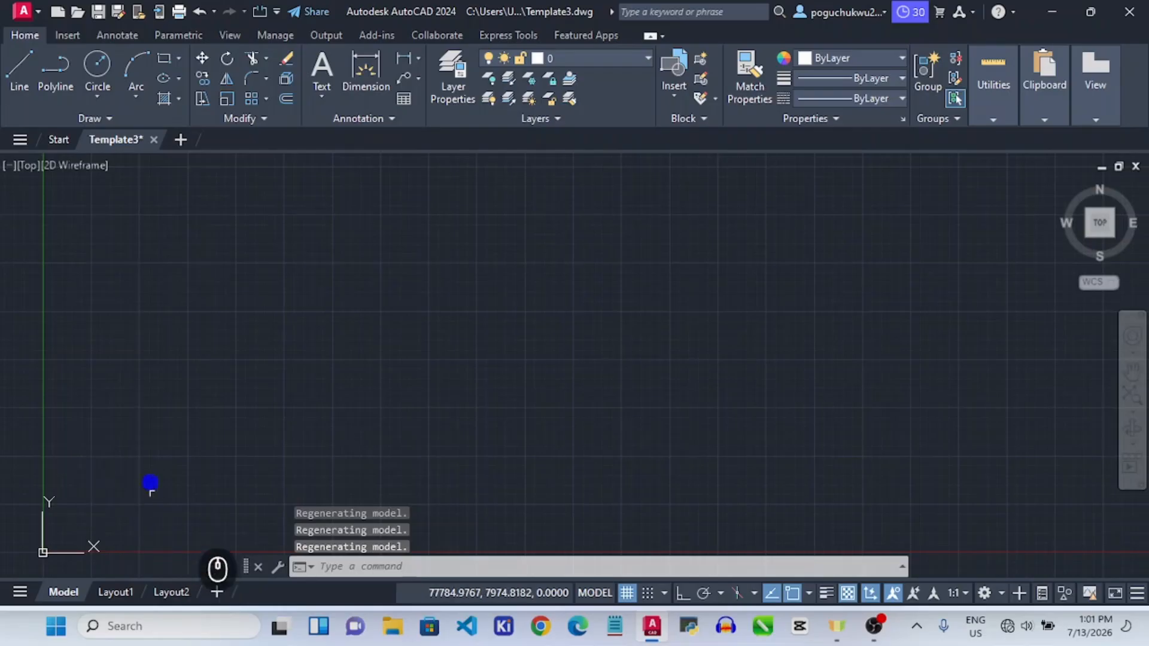
scroll(158, 497, up, 5)
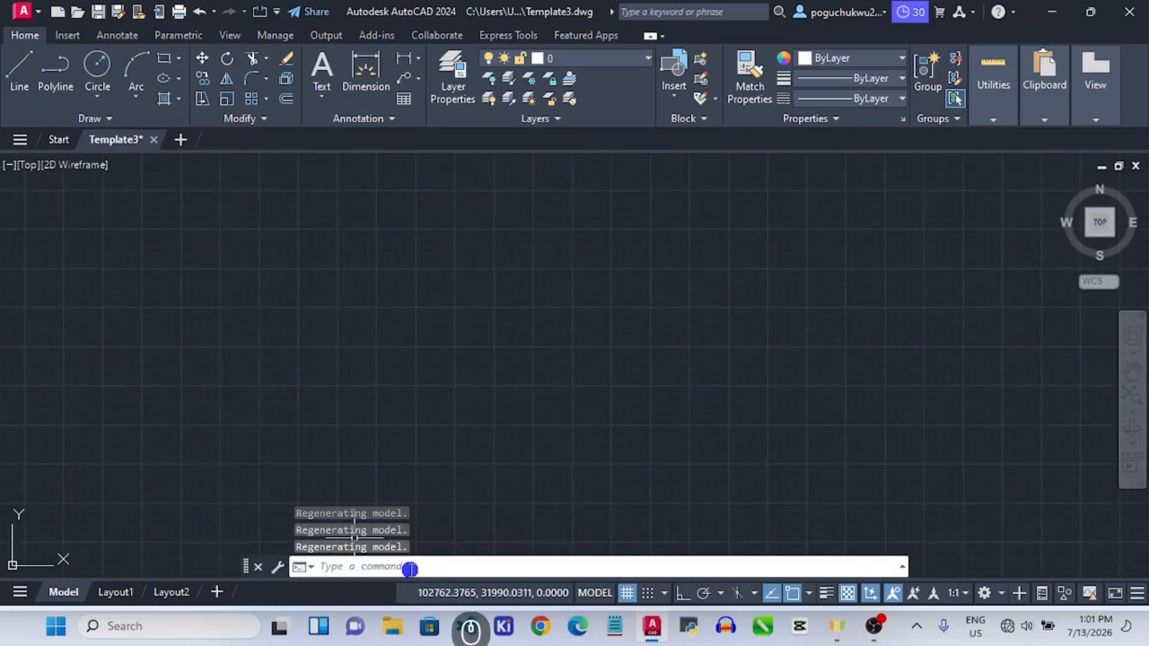
text(uc)
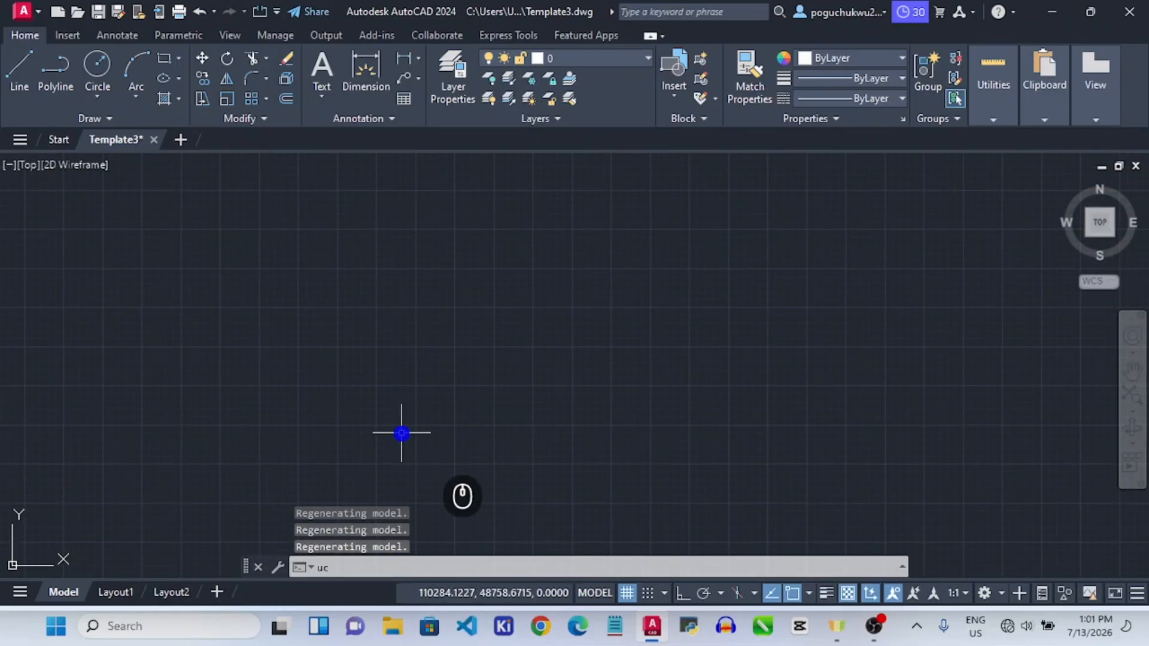
text(s)
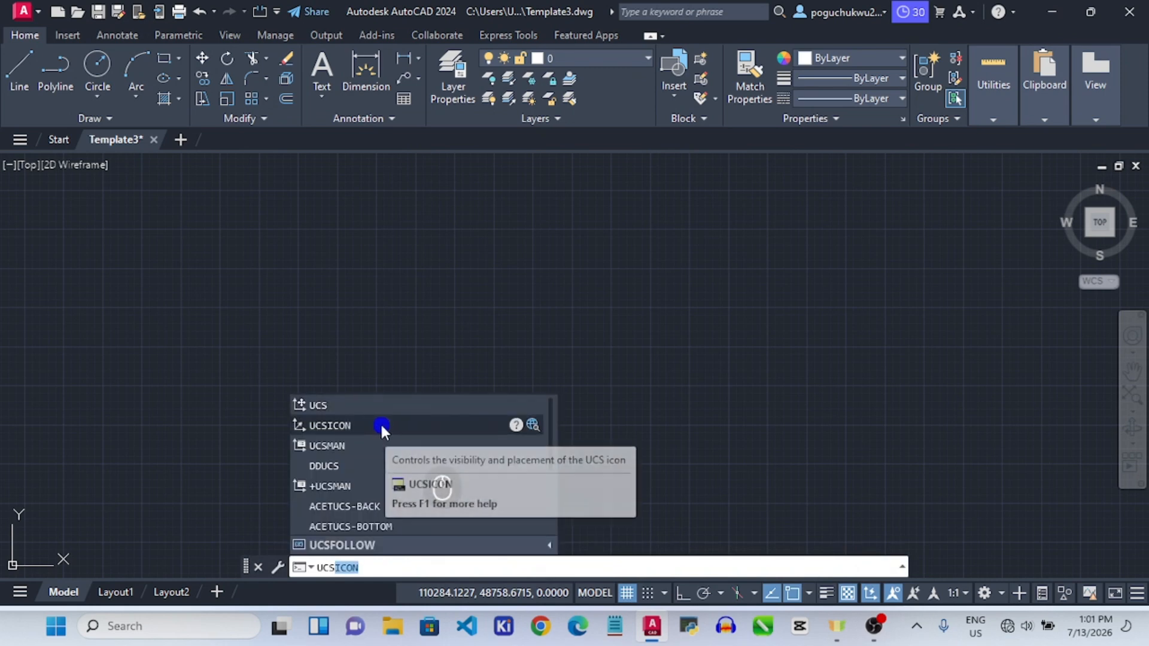
click(380, 426)
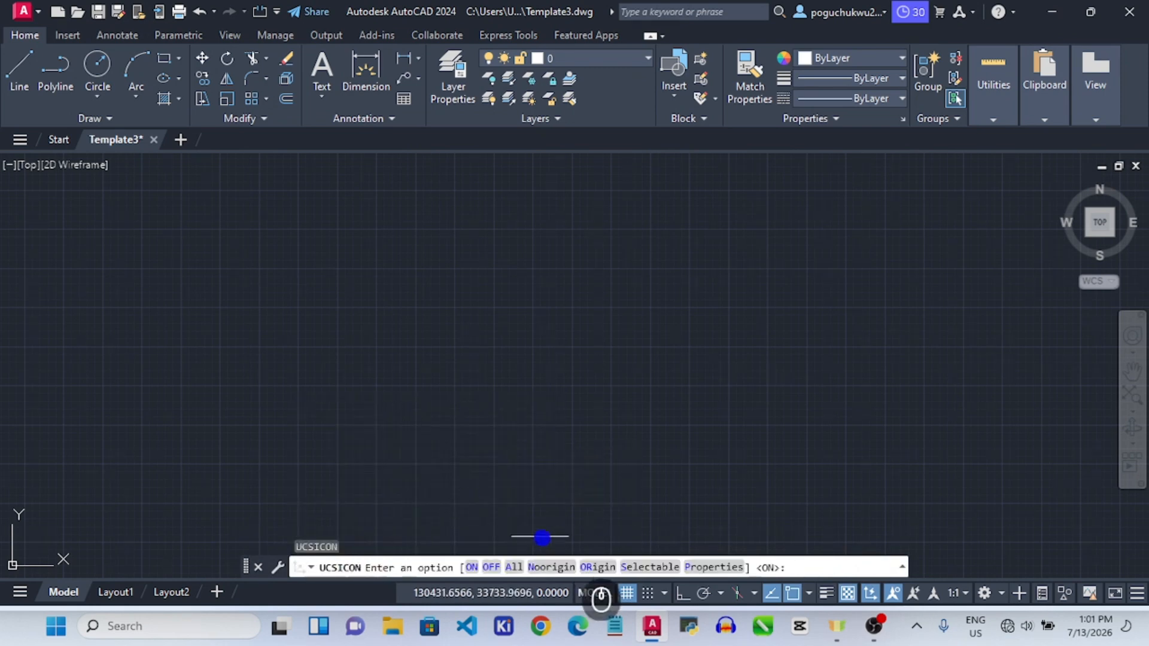
click(551, 567)
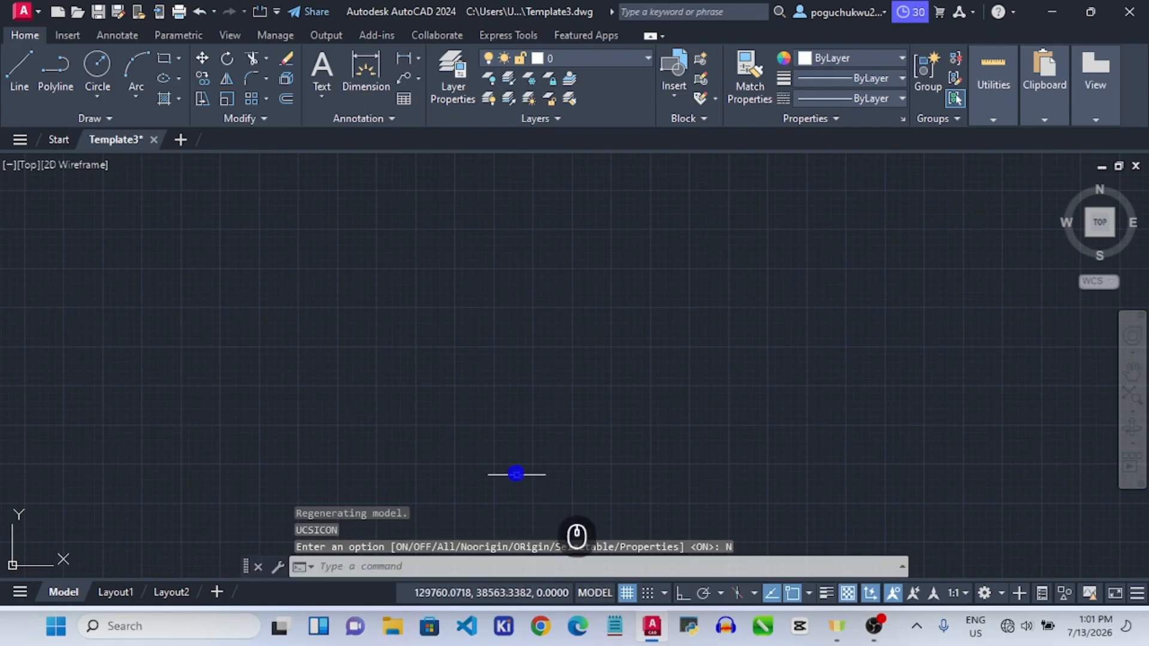
scroll(99, 527, up, 2)
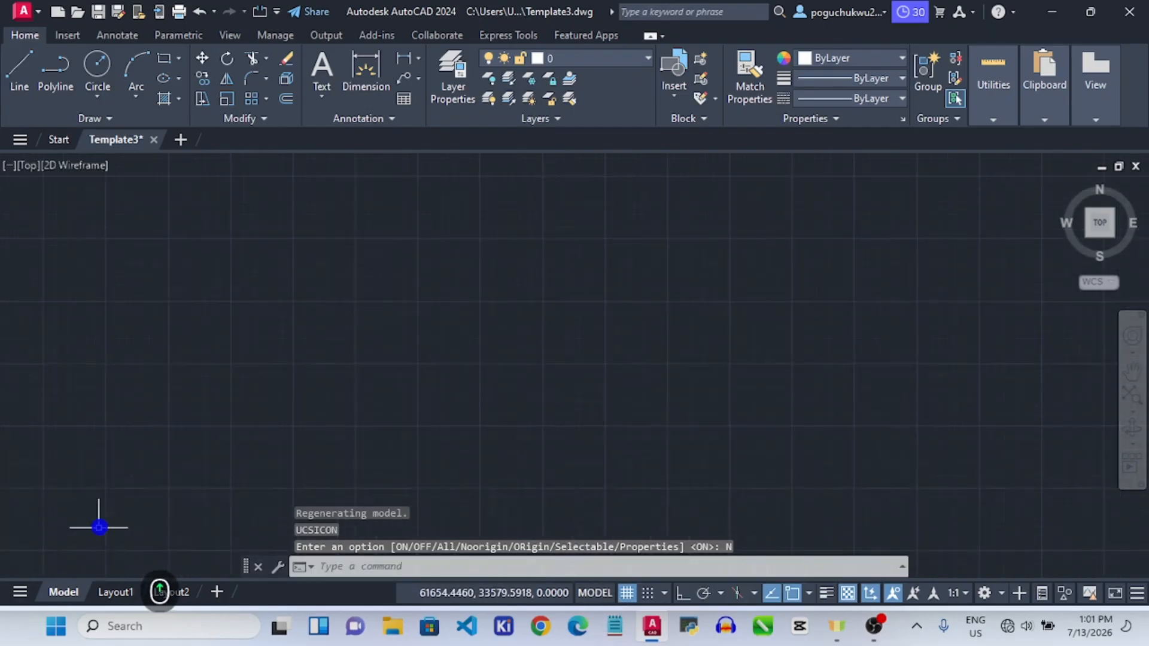
scroll(99, 528, up, 2)
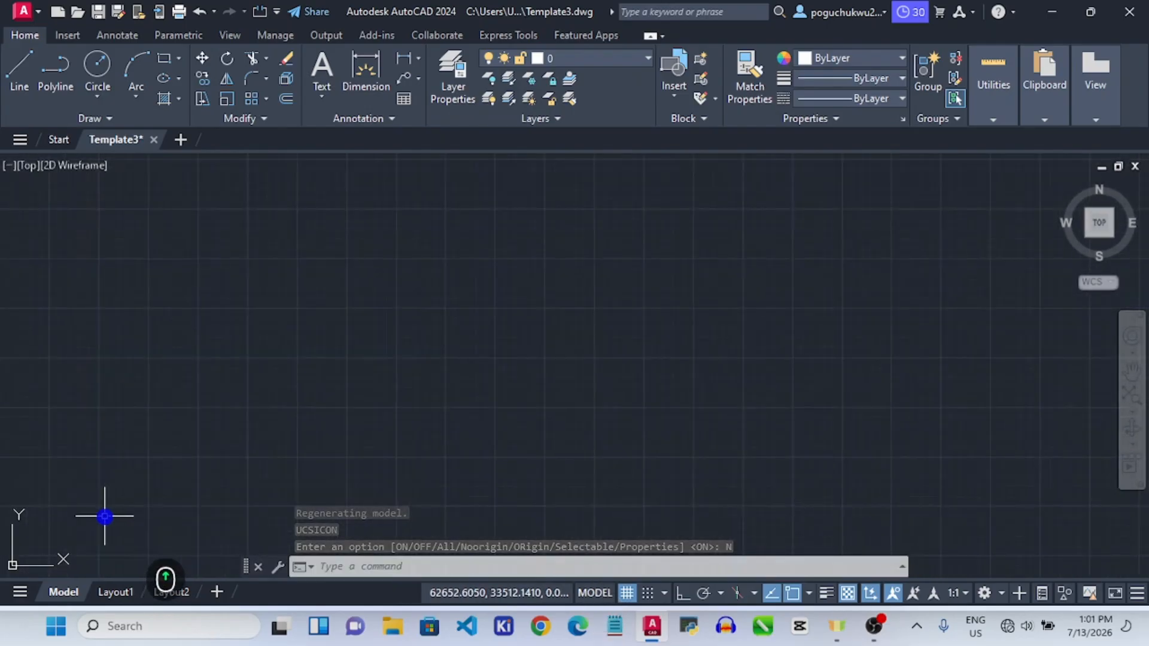
scroll(105, 516, up, 2)
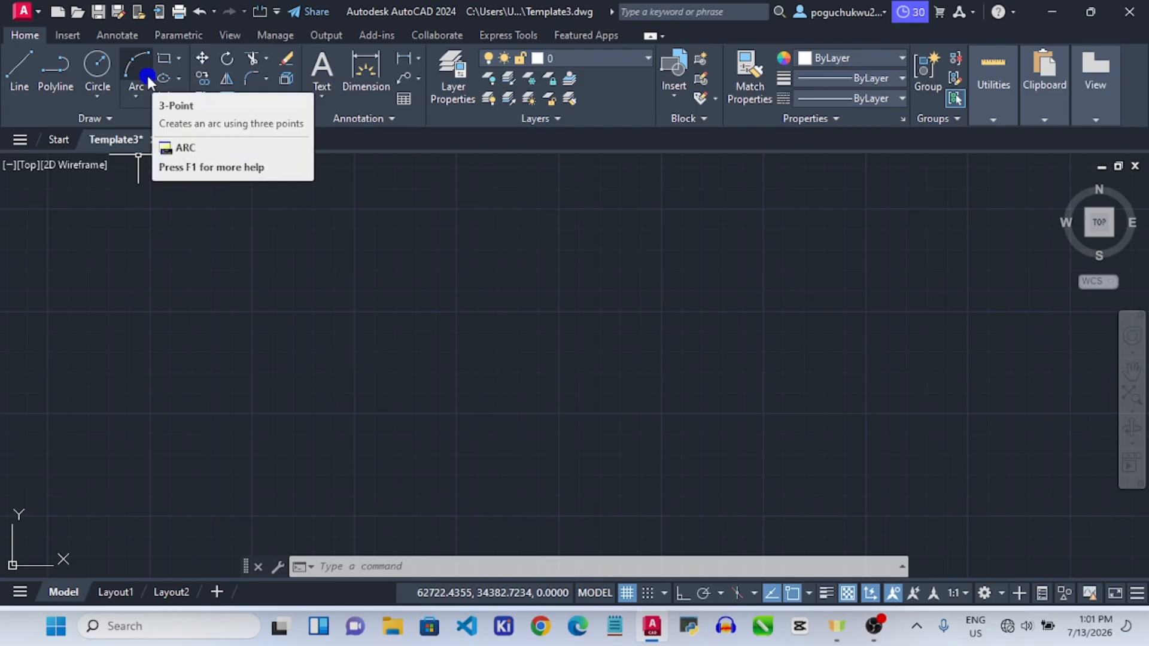
Draw a 297 by 210 rectangle with RECTANG Dimensions to outline the A4 sheet.
click(163, 60)
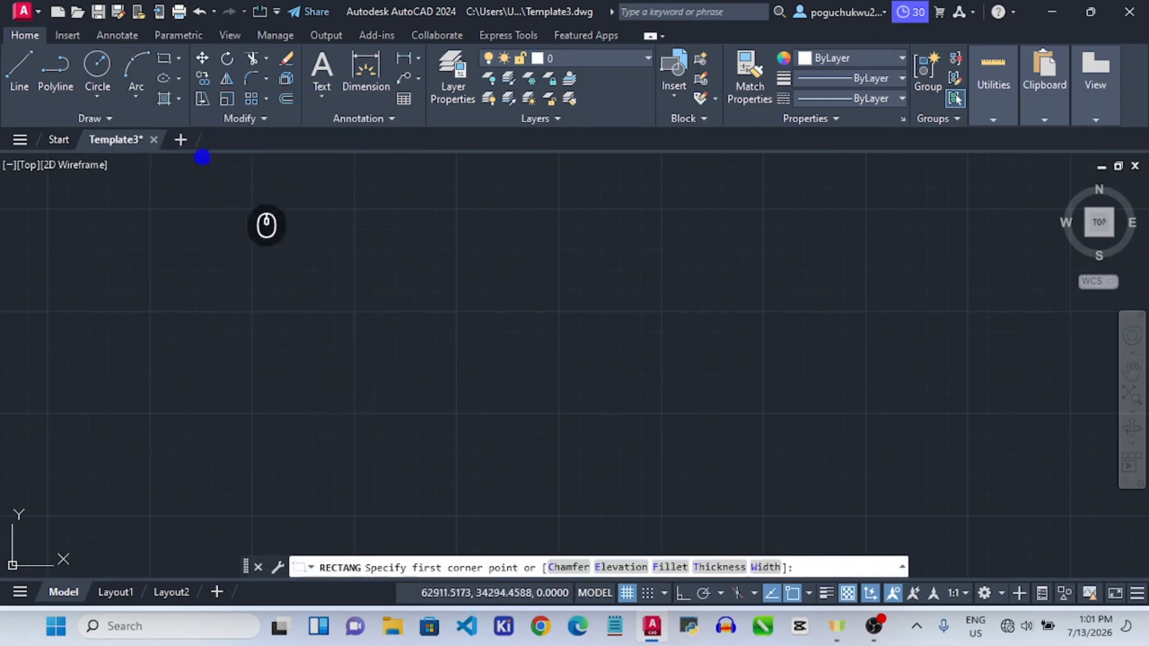
click(209, 186)
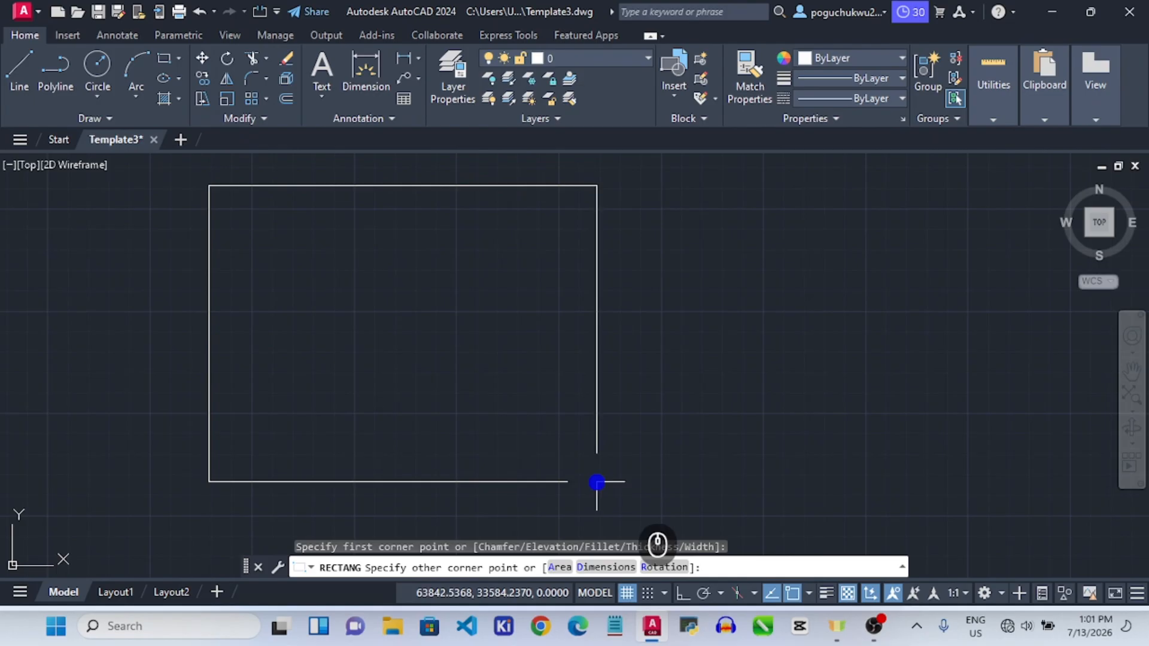
click(607, 567)
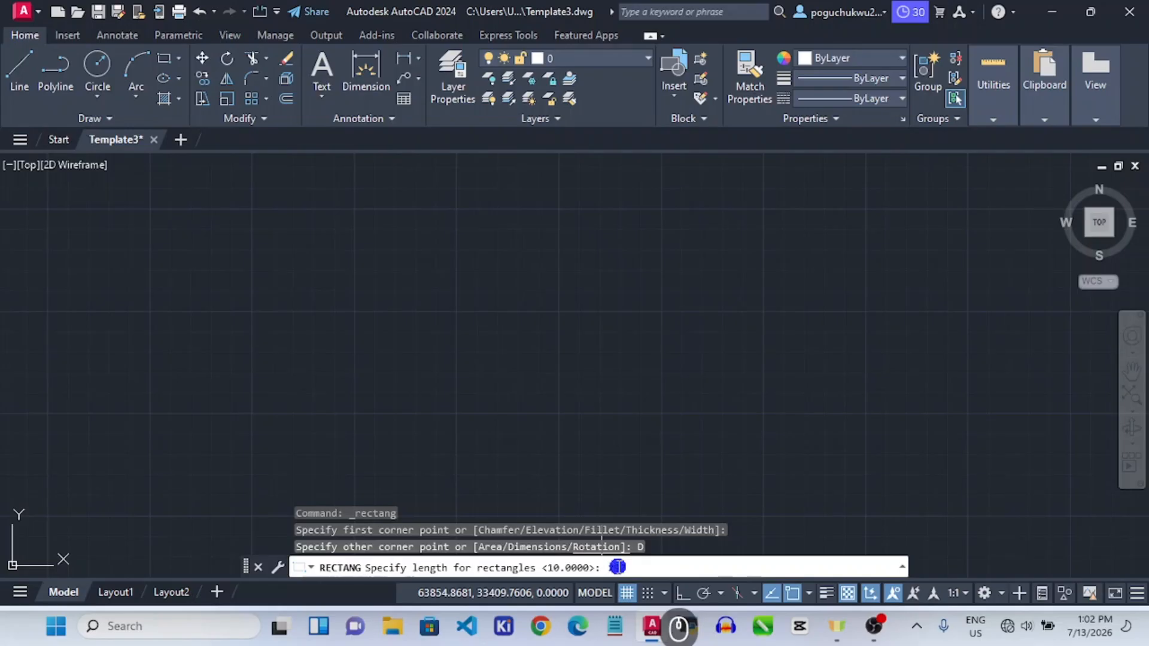
text(297)
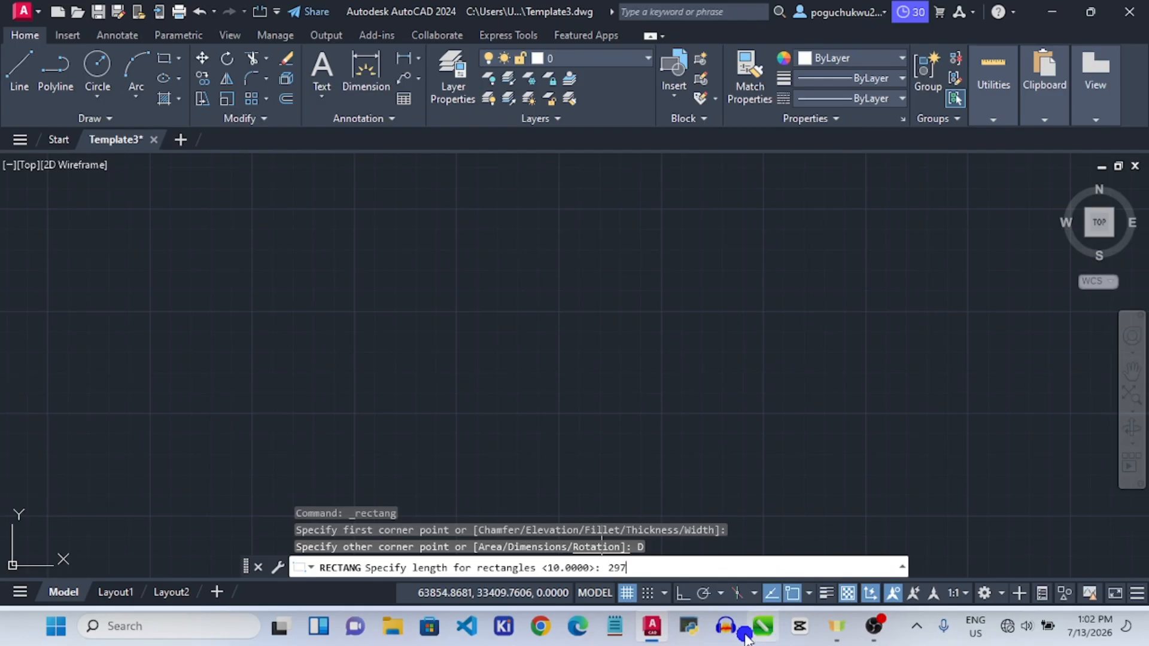
key(Return)
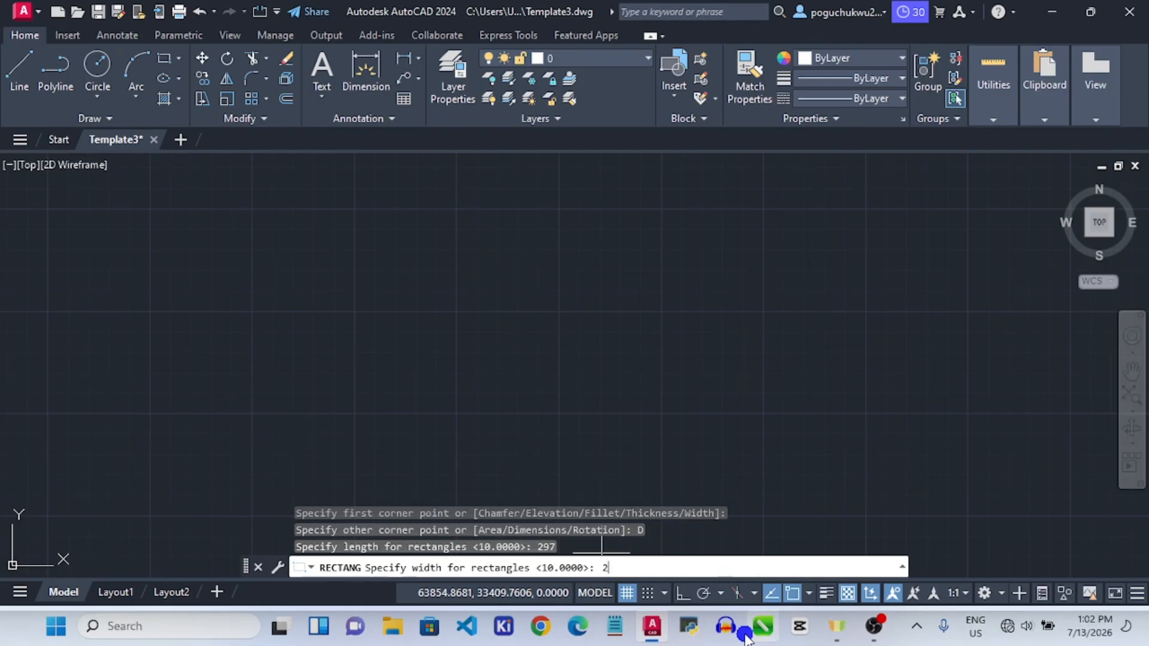
text(210)
key(Return)
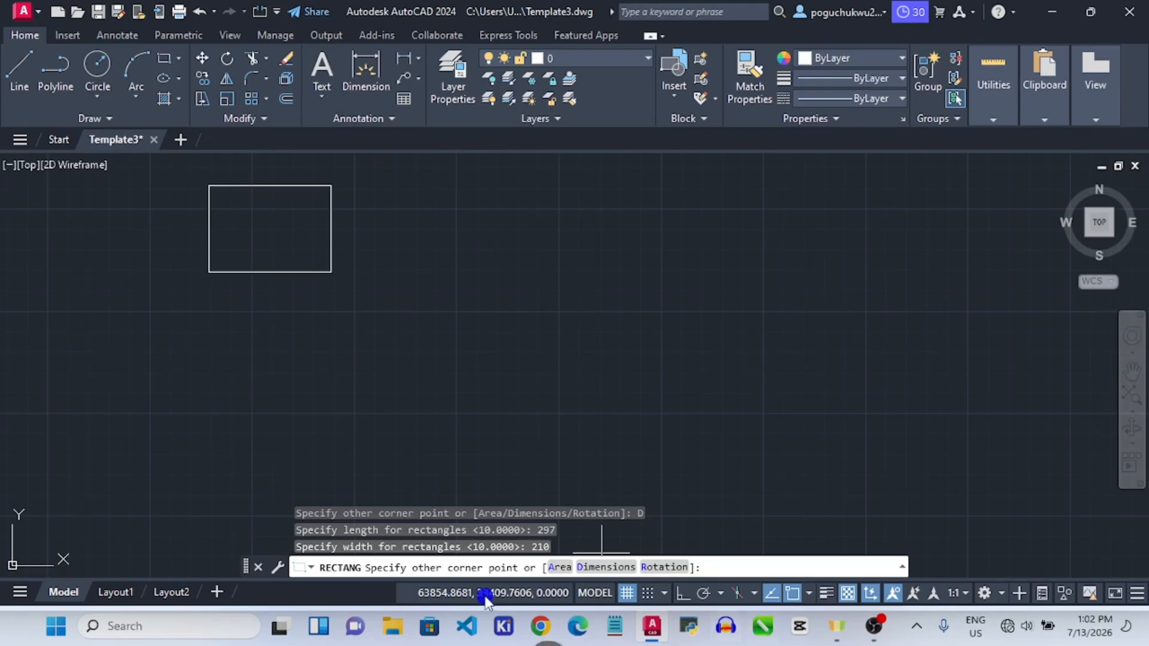
click(513, 329)
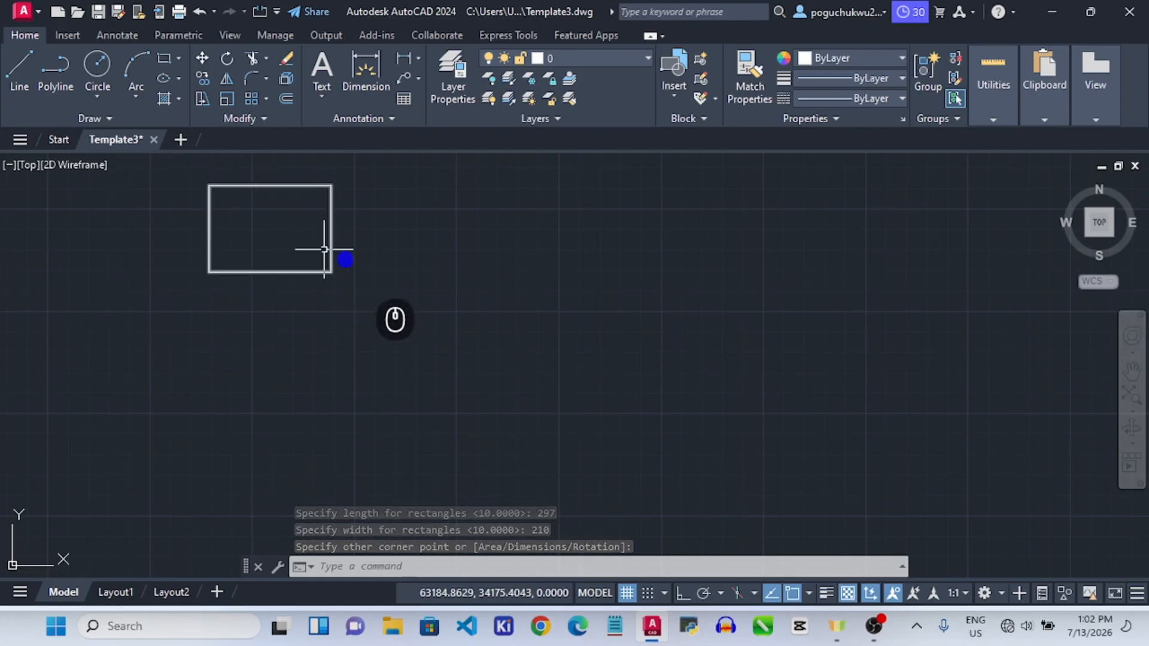
scroll(207, 182, up, 4)
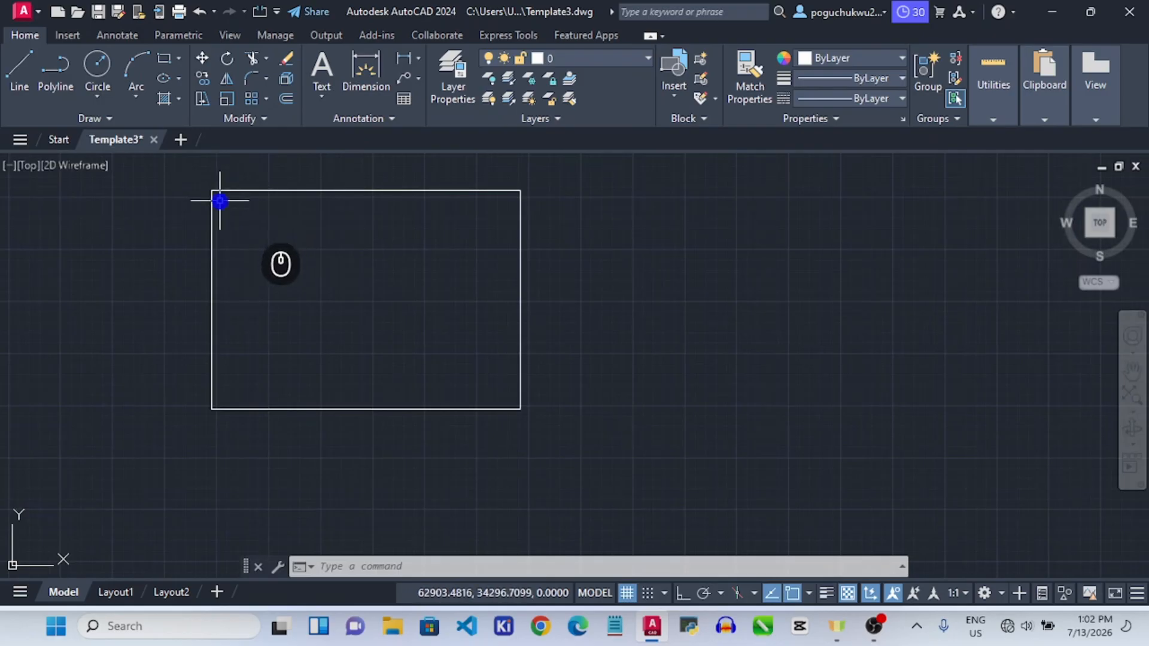
scroll(177, 195, up, 2)
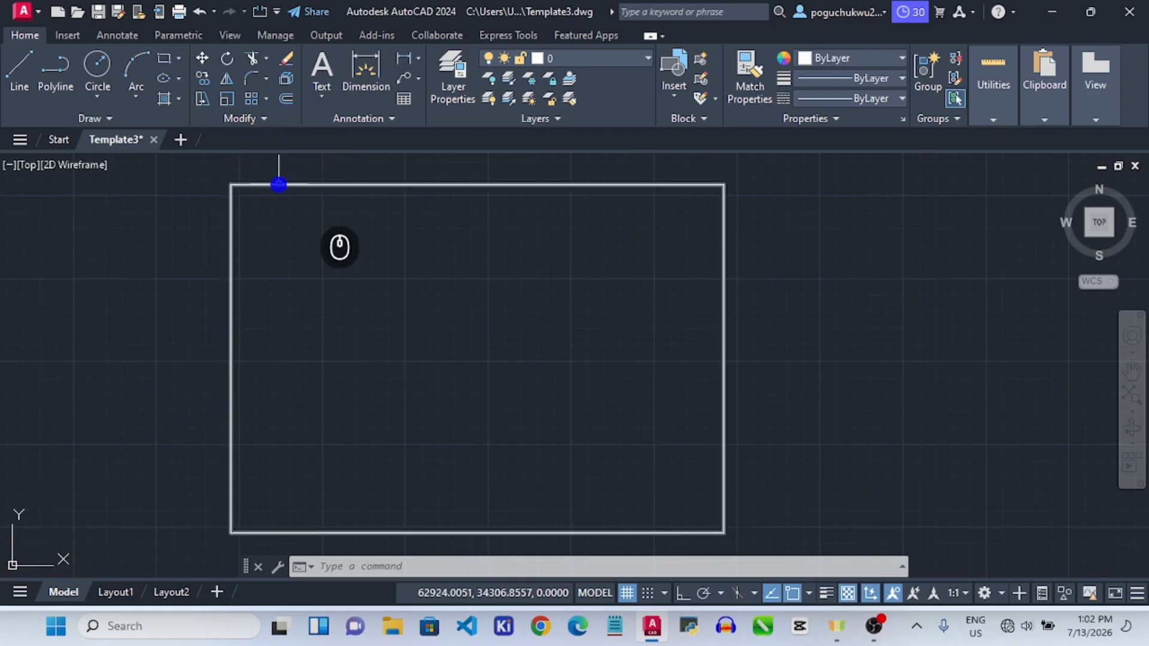
Offset the A4 outline 5 units inward.
mouse_move(279, 184)
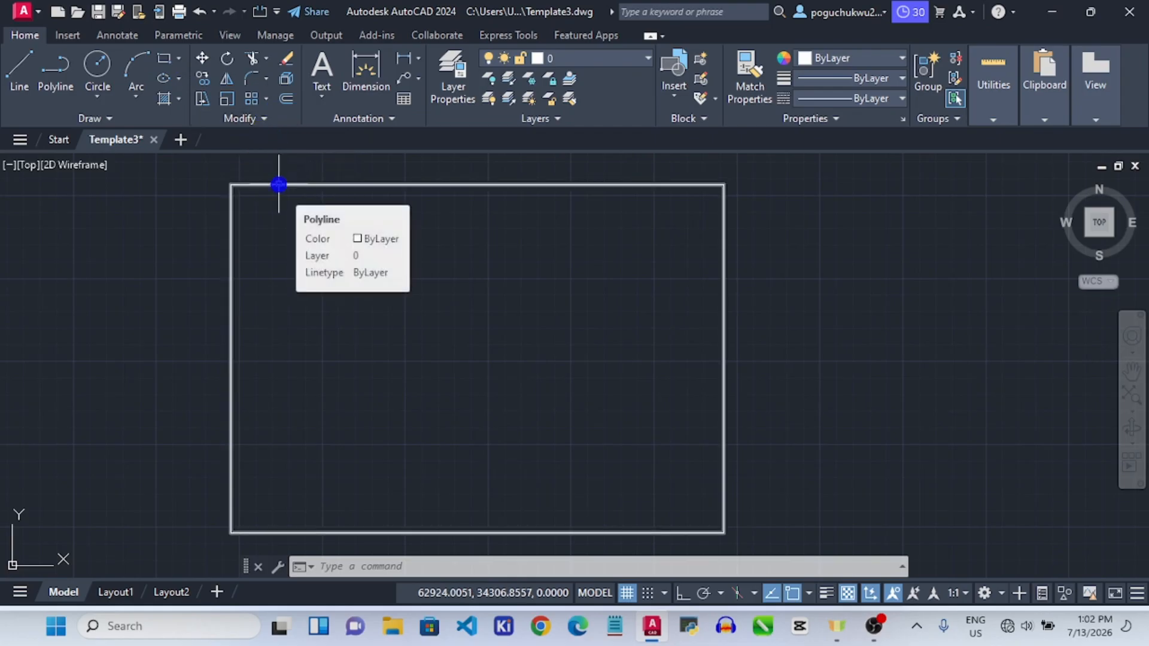
text(o)
key(Return)
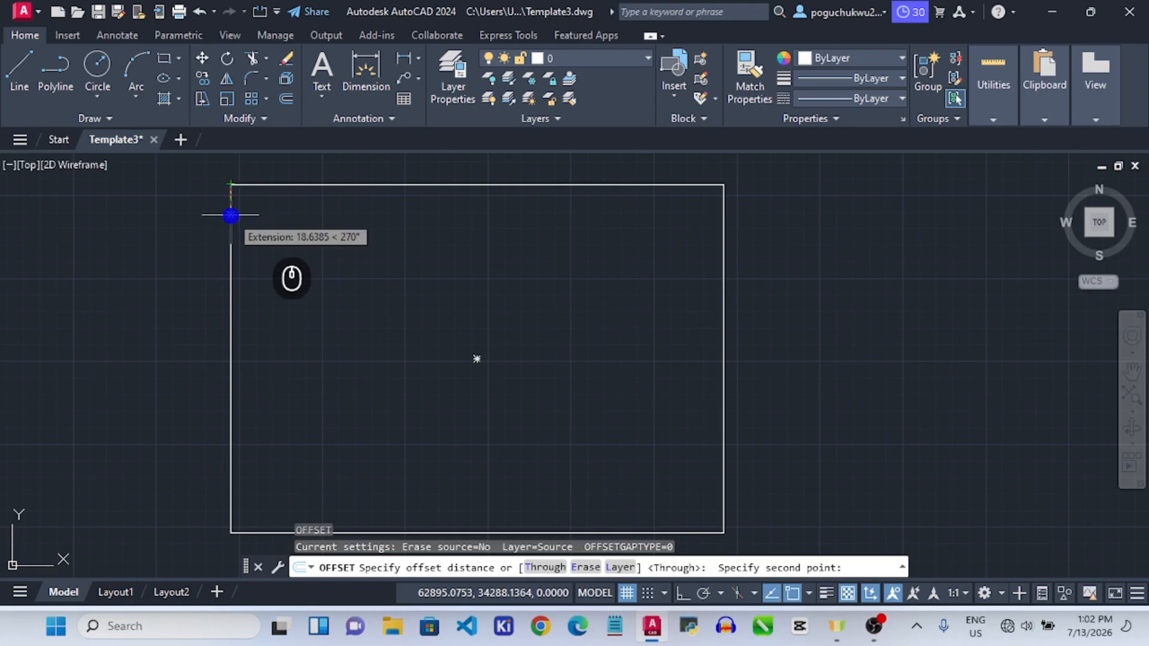
key(Return)
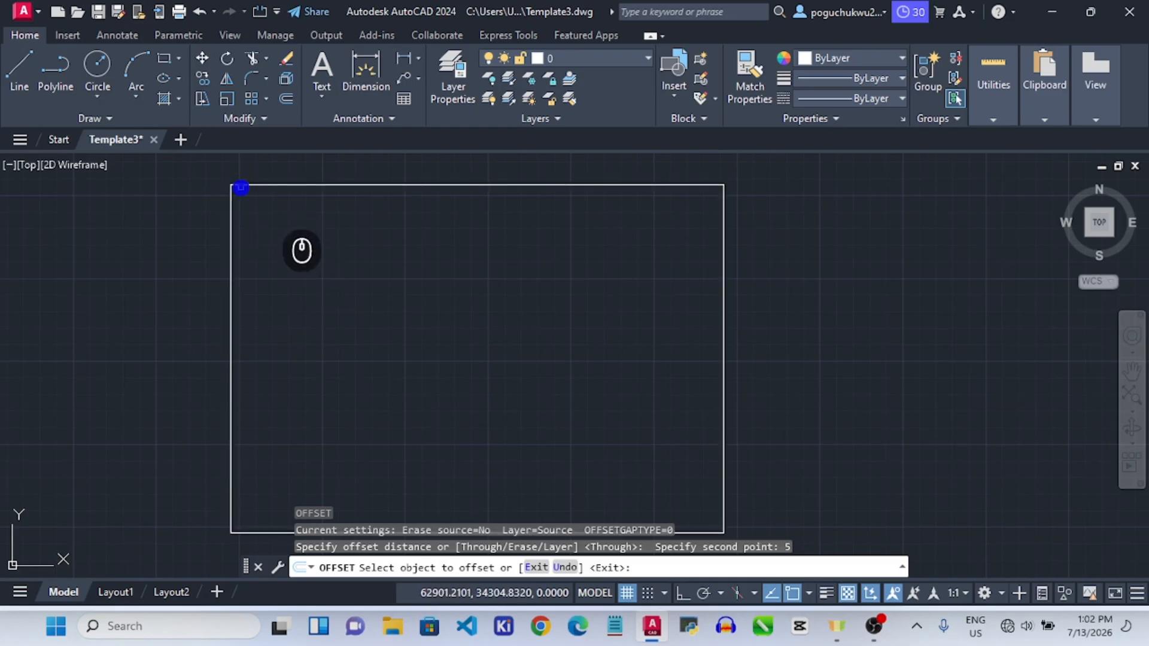
click(249, 183)
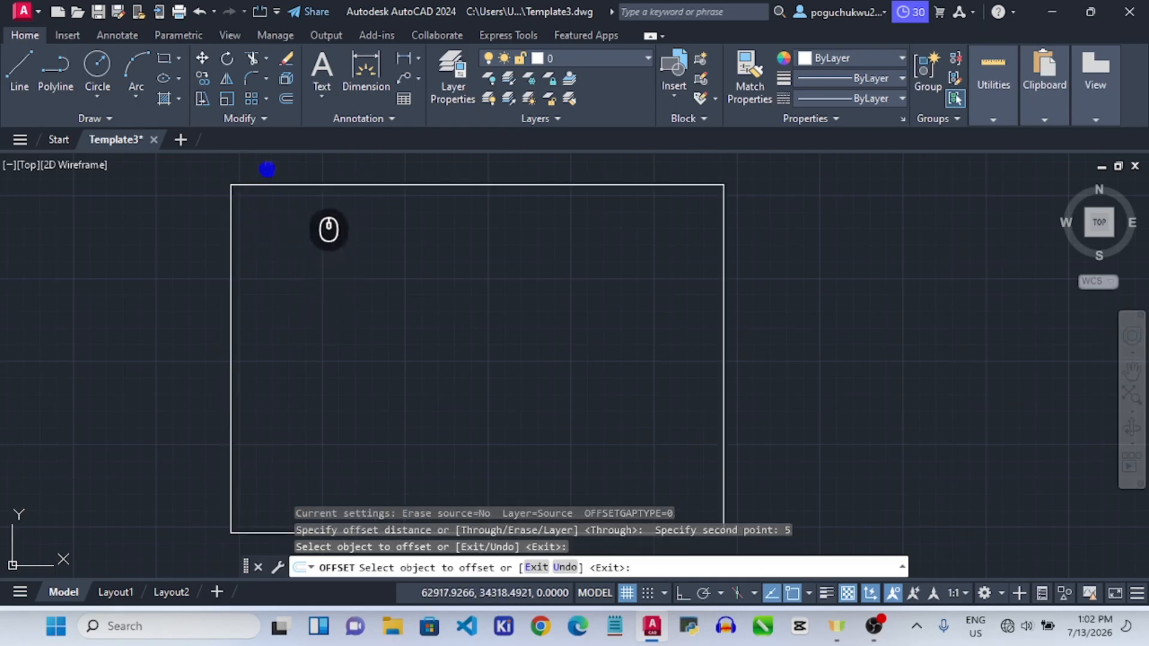
click(263, 185)
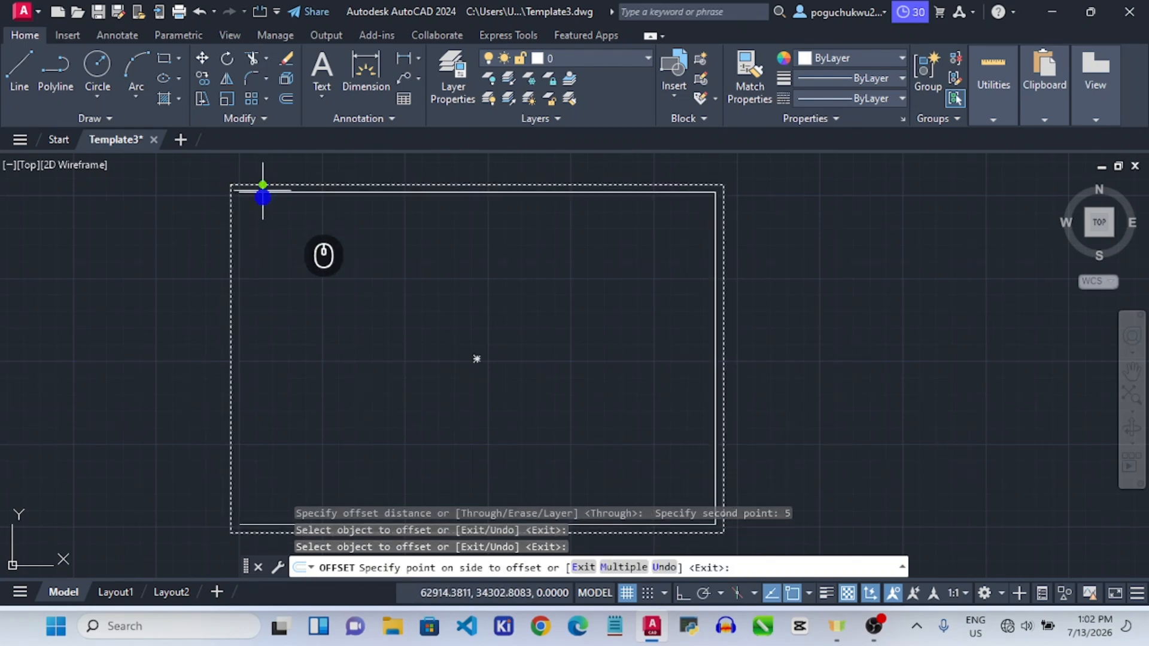
click(278, 239)
key(Return)
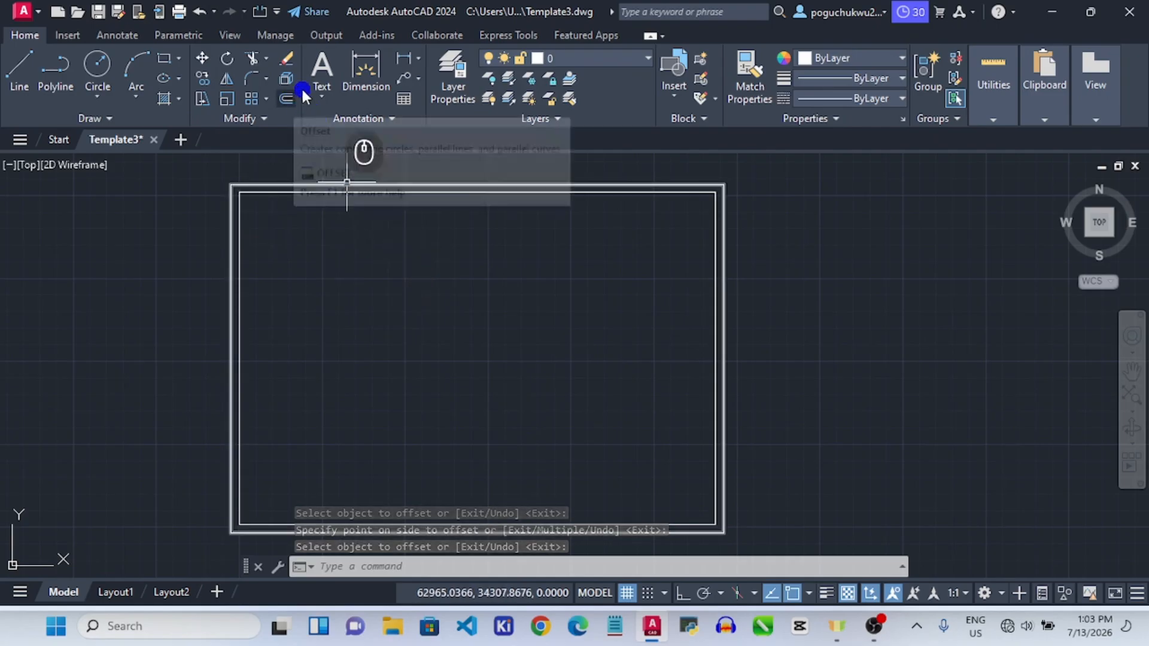
Erase the incorrect inner offset rectangle.
click(134, 220)
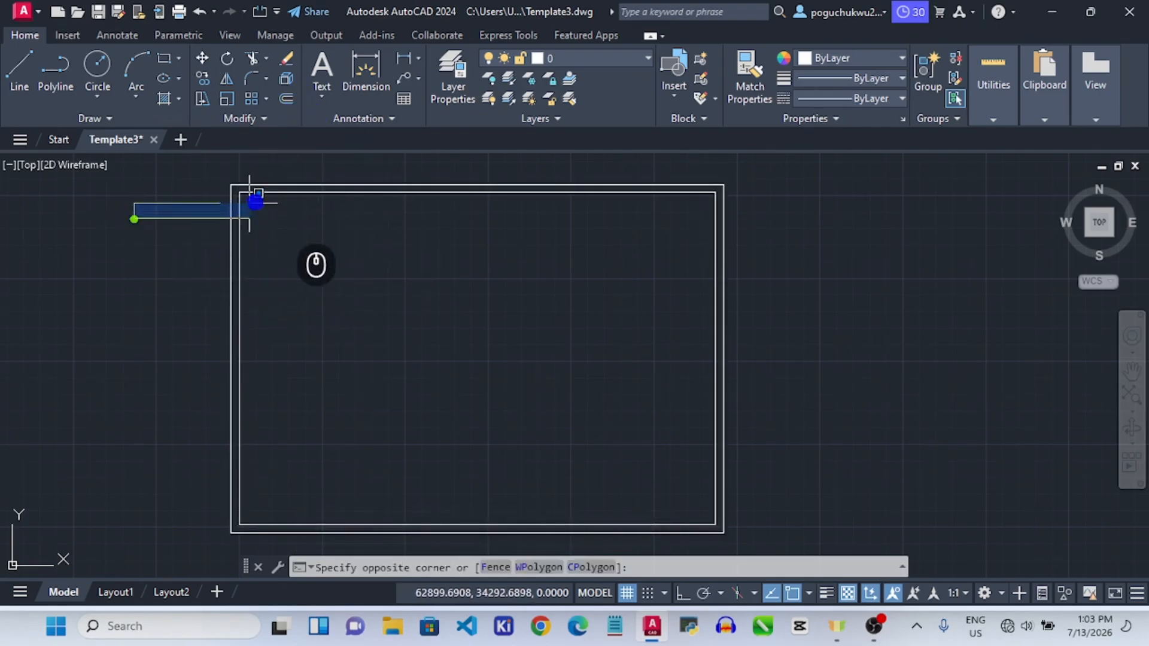
click(154, 232)
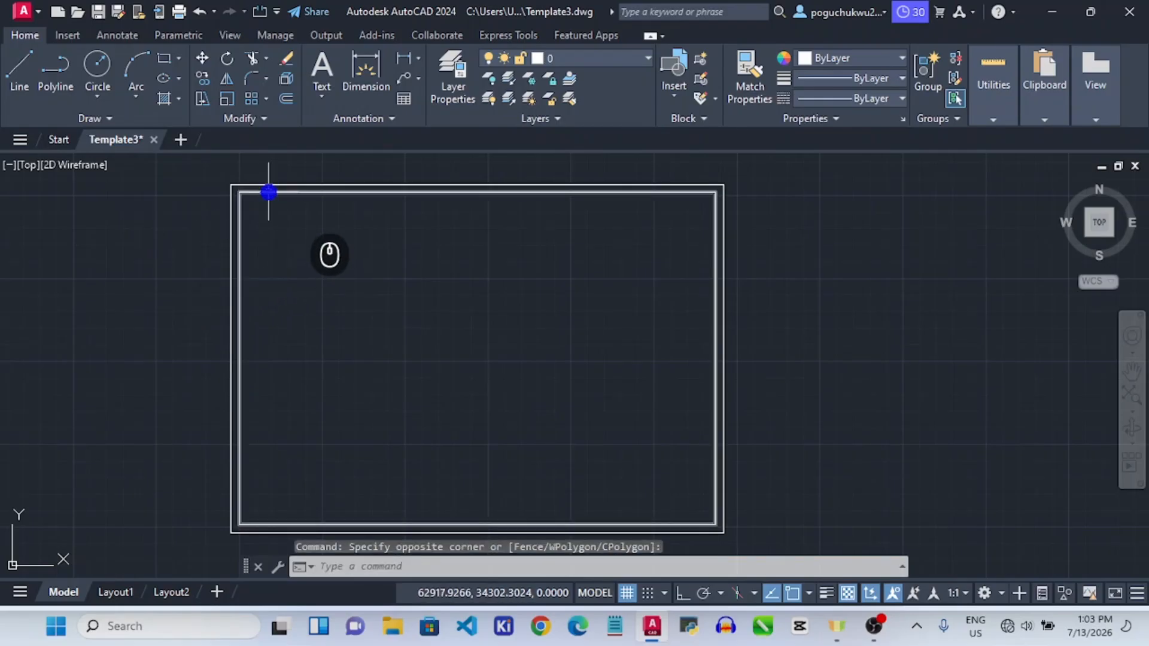
click(268, 192)
key(Delete)
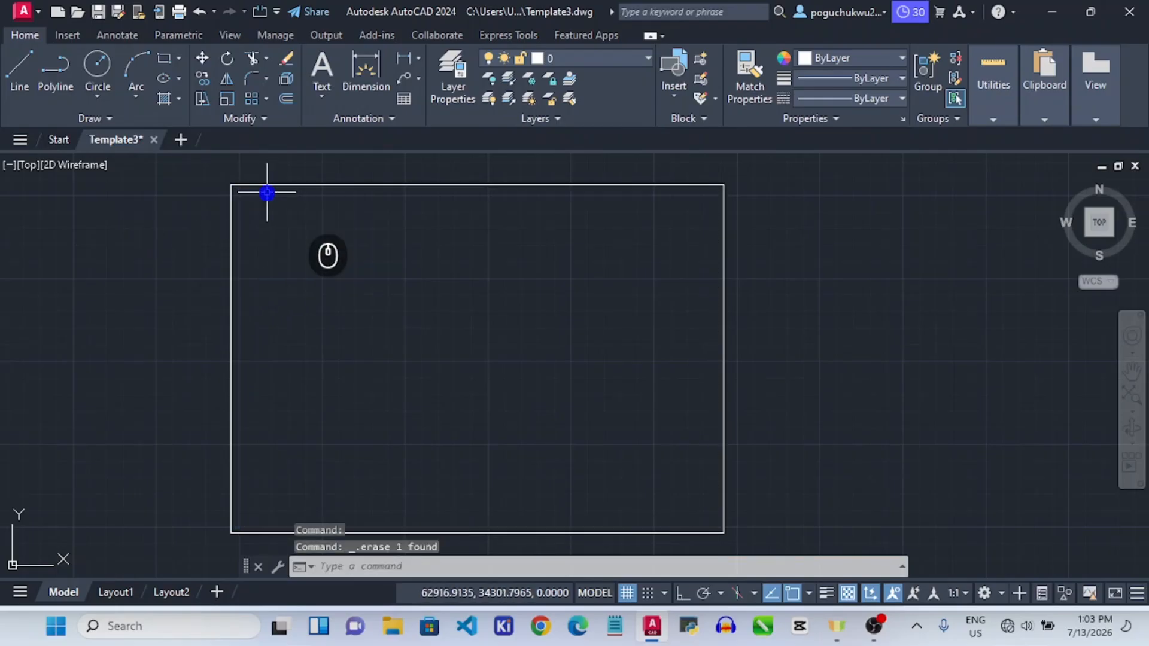
Redo the 5-unit inward offset of the A4 outline to form the inner border.
click(289, 102)
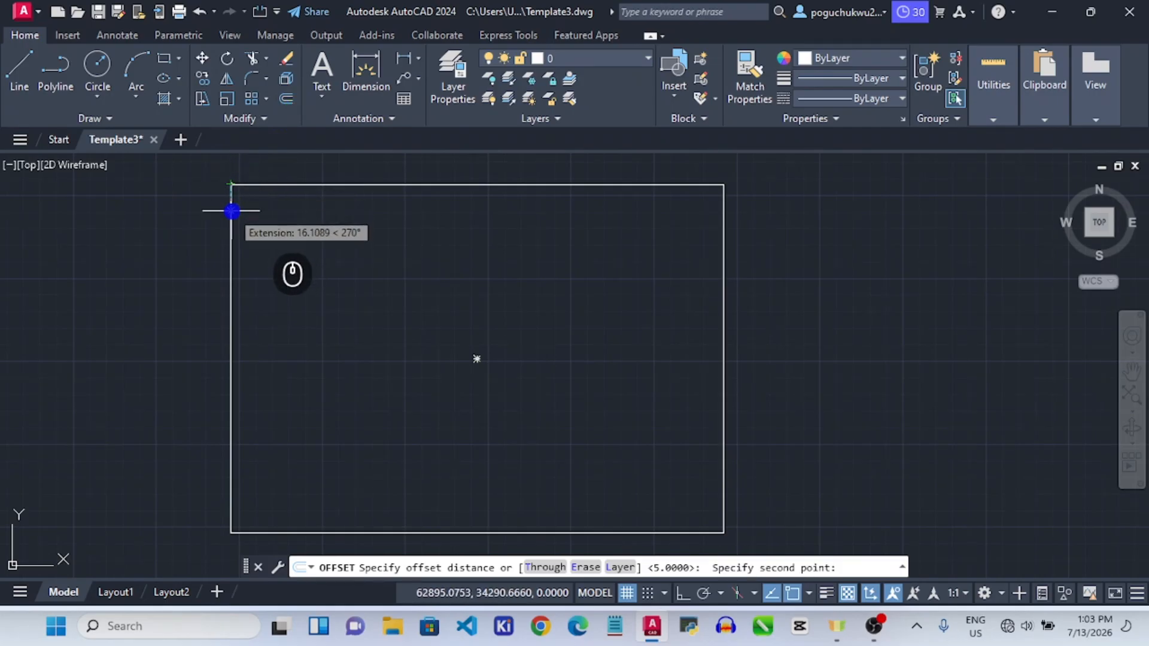
key(Return)
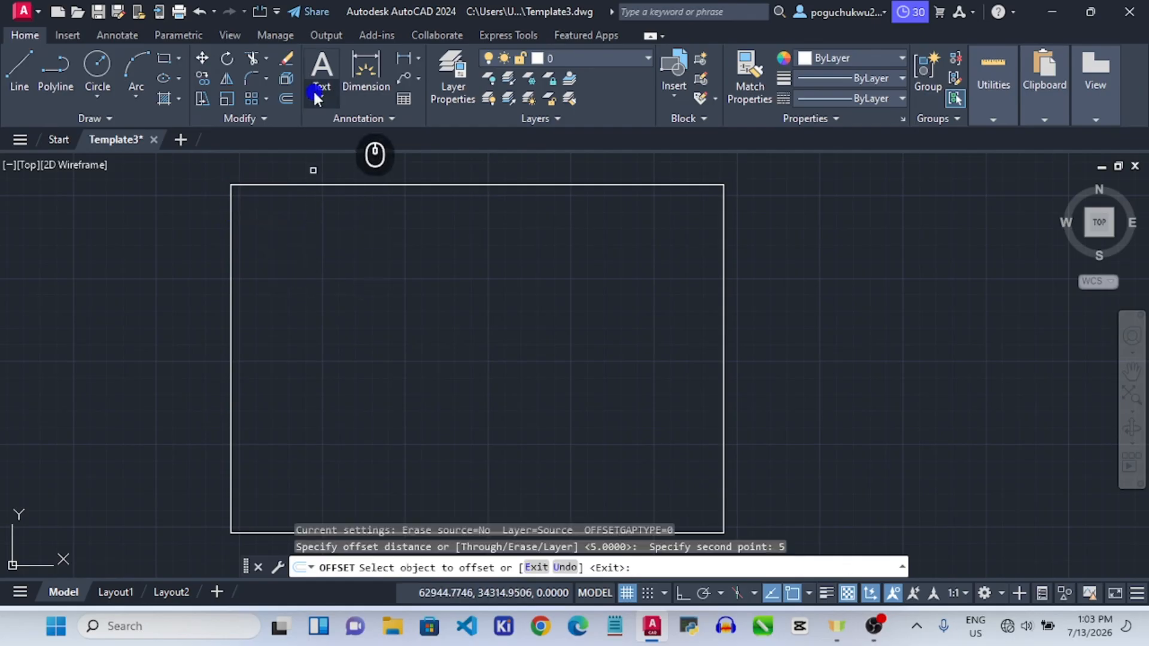
click(289, 101)
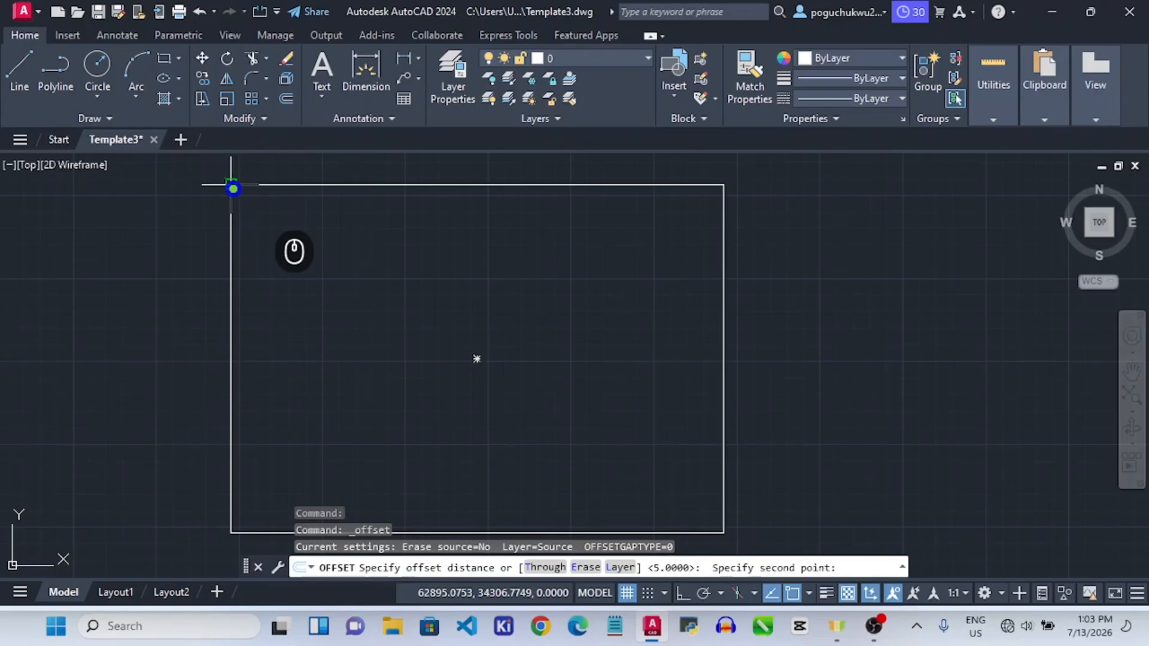
text(5)
key(Return)
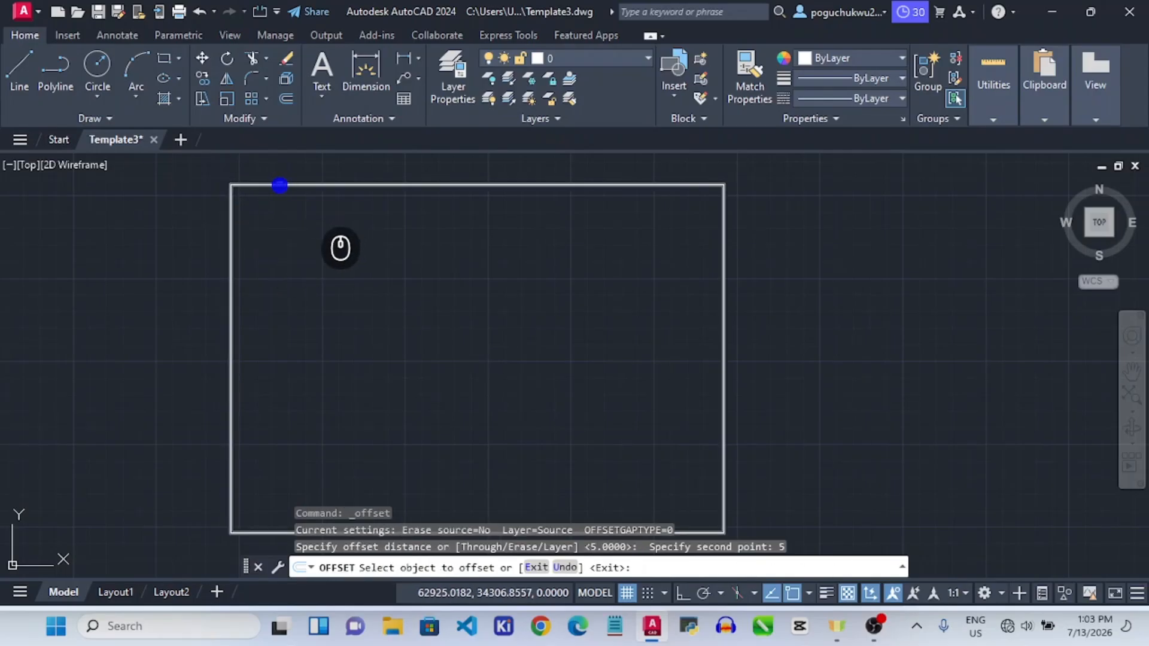
click(280, 186)
click(273, 222)
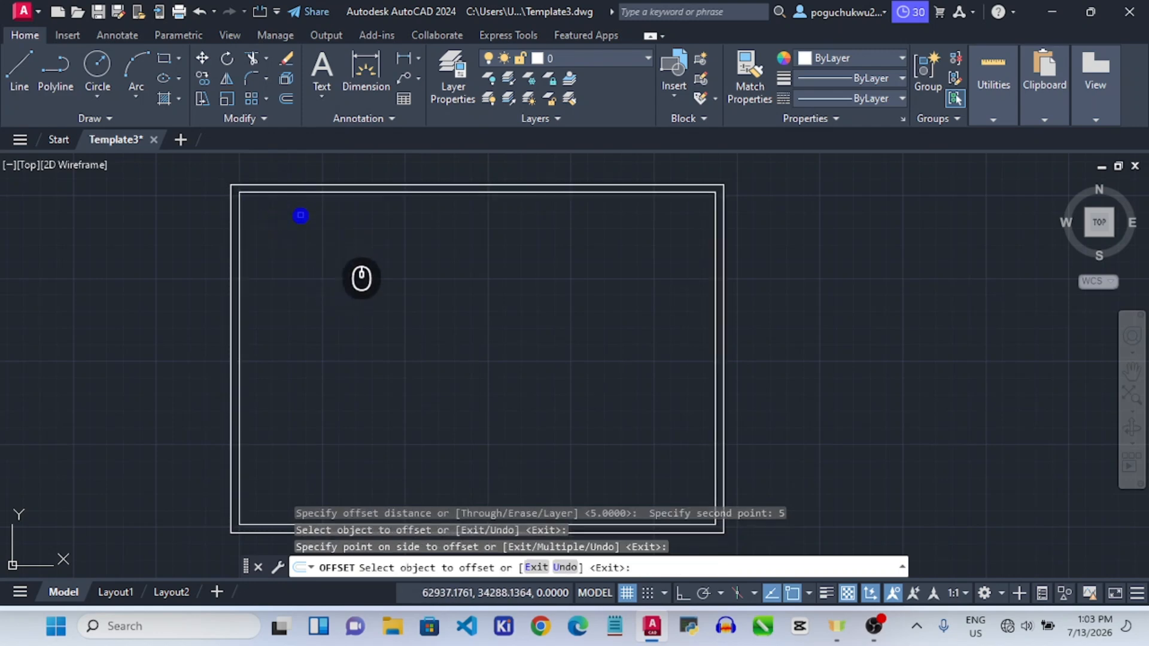
key(Escape)
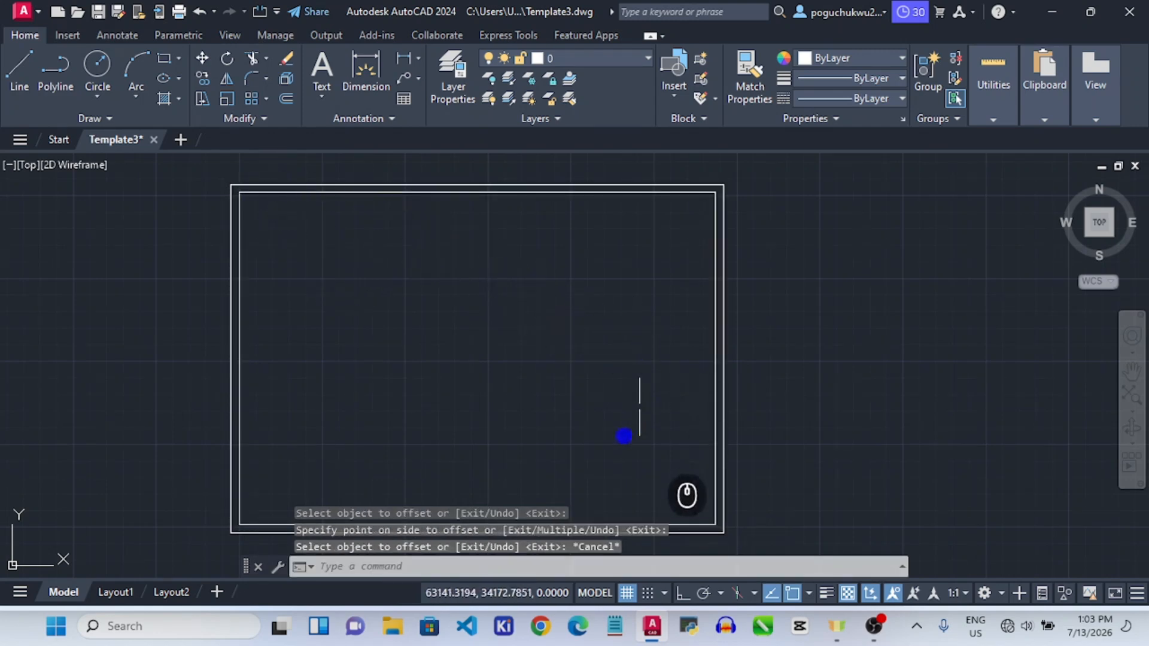
scroll(624, 437, down, 2)
scroll(607, 513, up, 4)
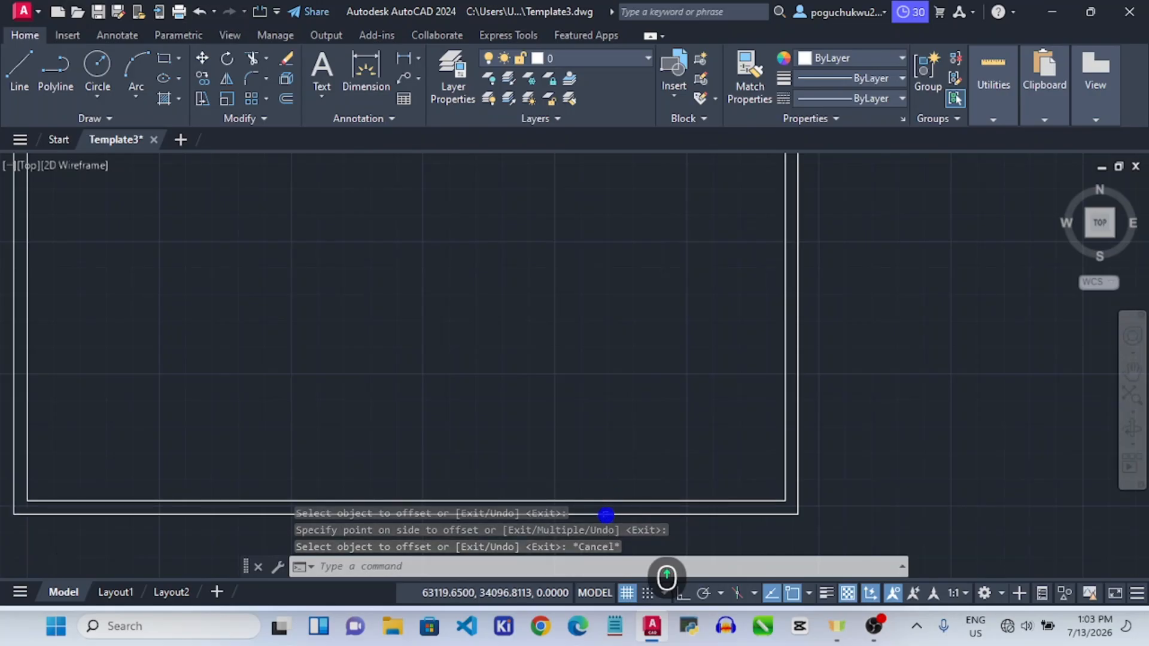
scroll(606, 515, down, 3)
scroll(602, 383, down, 2)
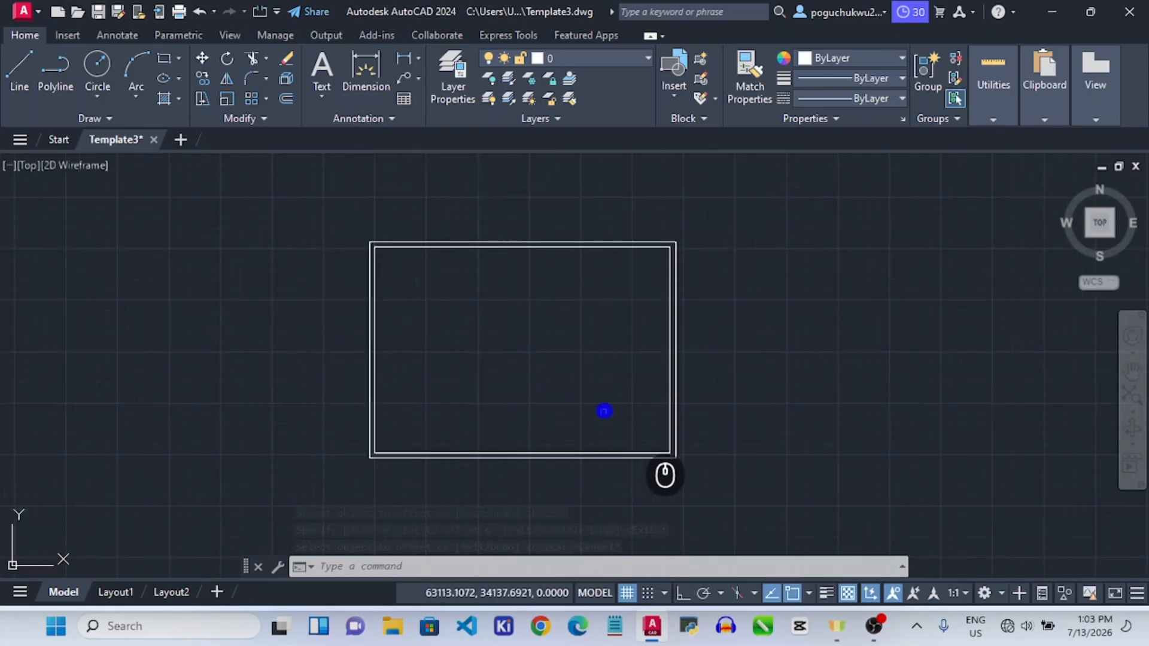
scroll(664, 451, up, 2)
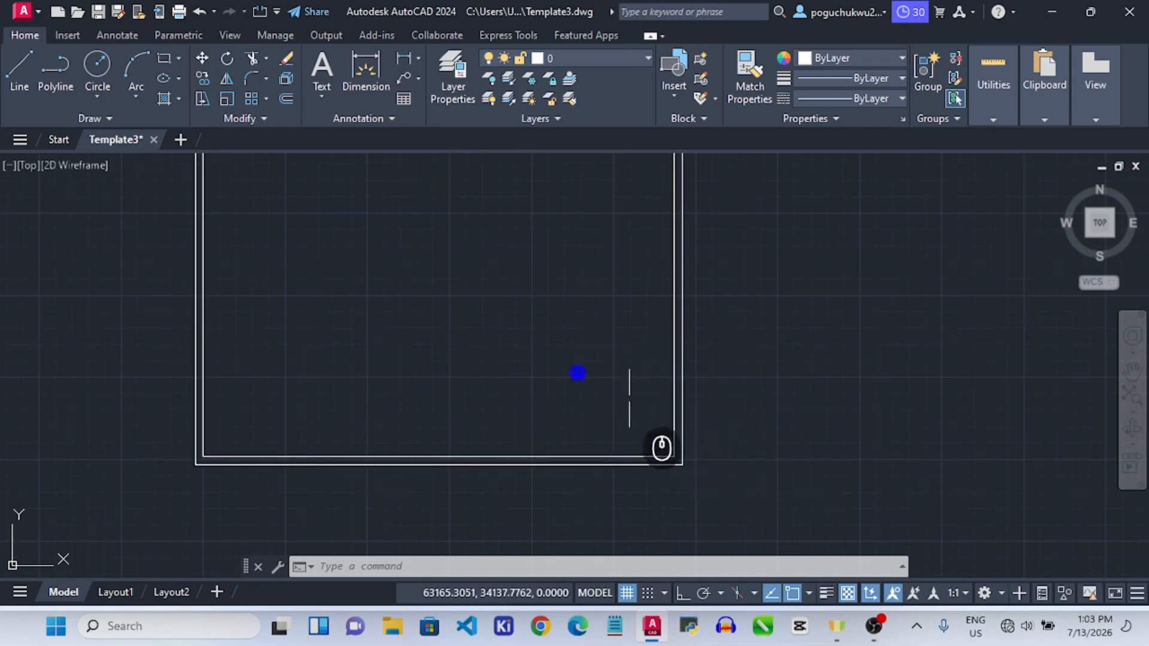
Draw a 120 by 60 title-block rectangle anchored at the inner border's lower-right corner.
click(168, 61)
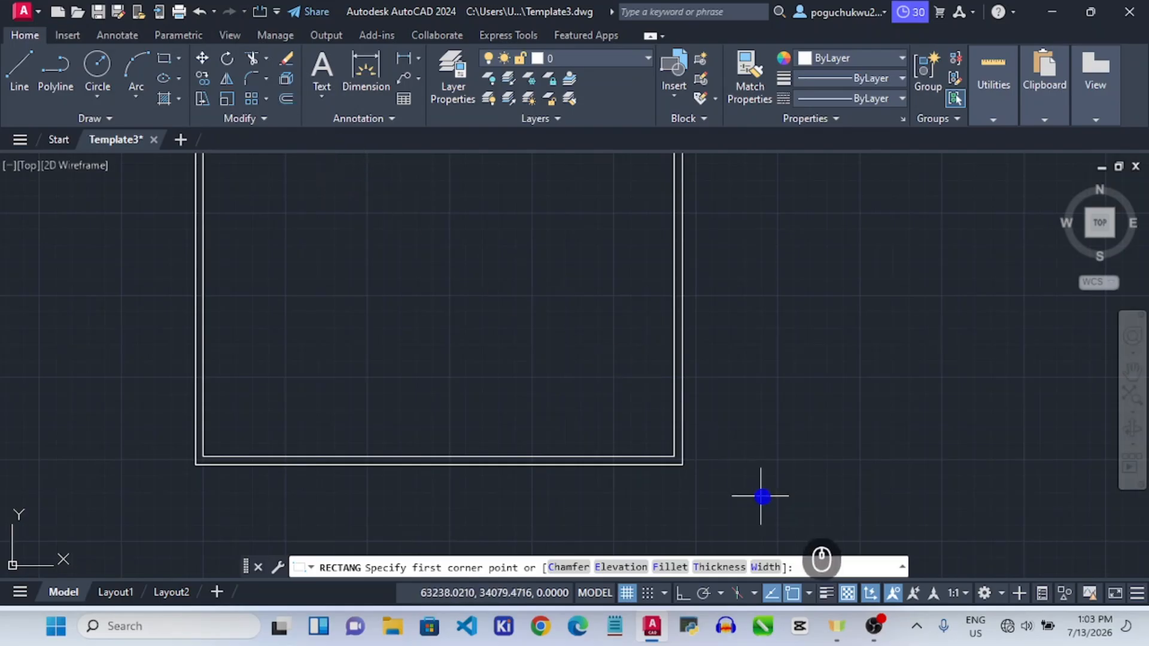
click(674, 457)
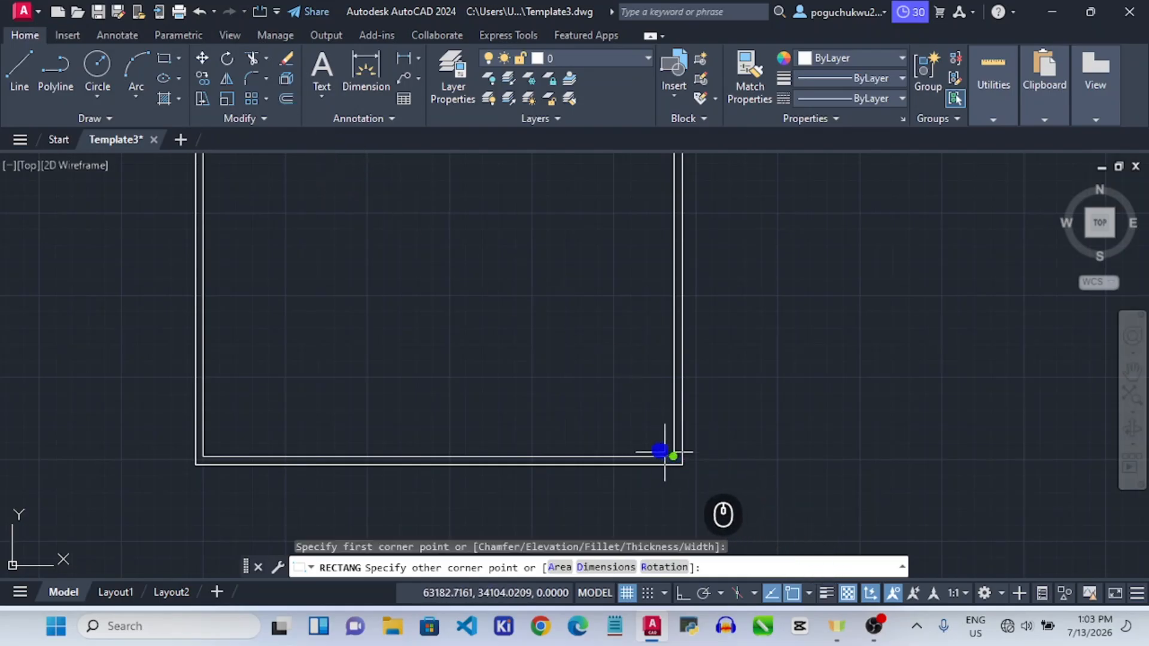
click(603, 567)
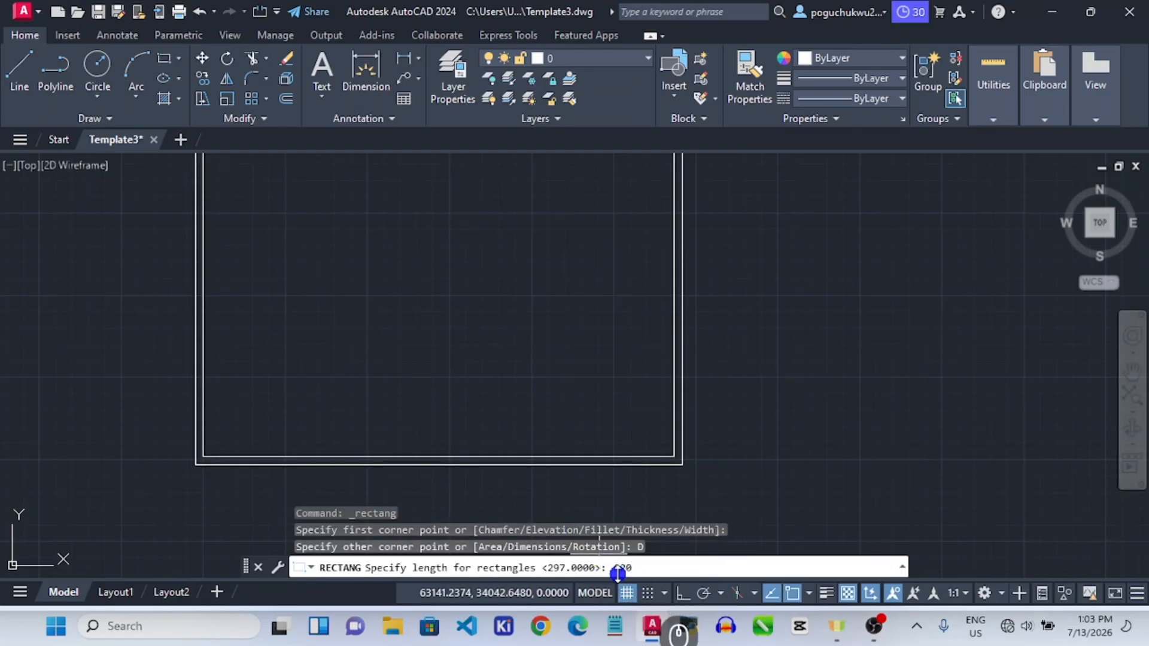
key(Return)
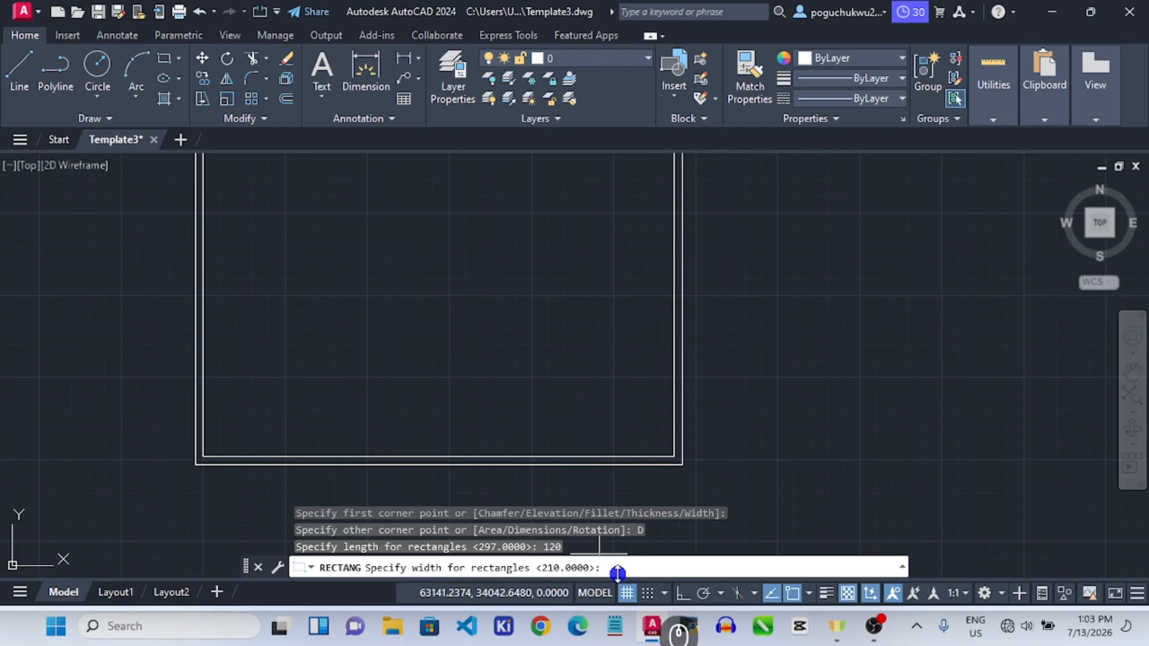
text(60)
key(Return)
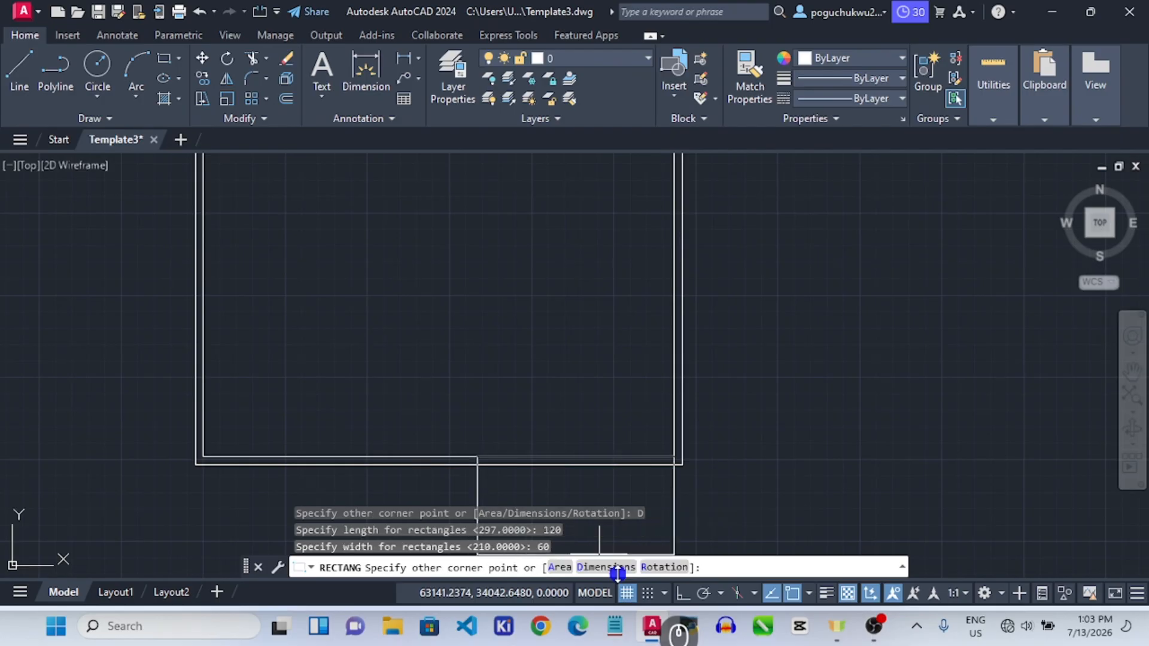
click(570, 310)
key(Escape)
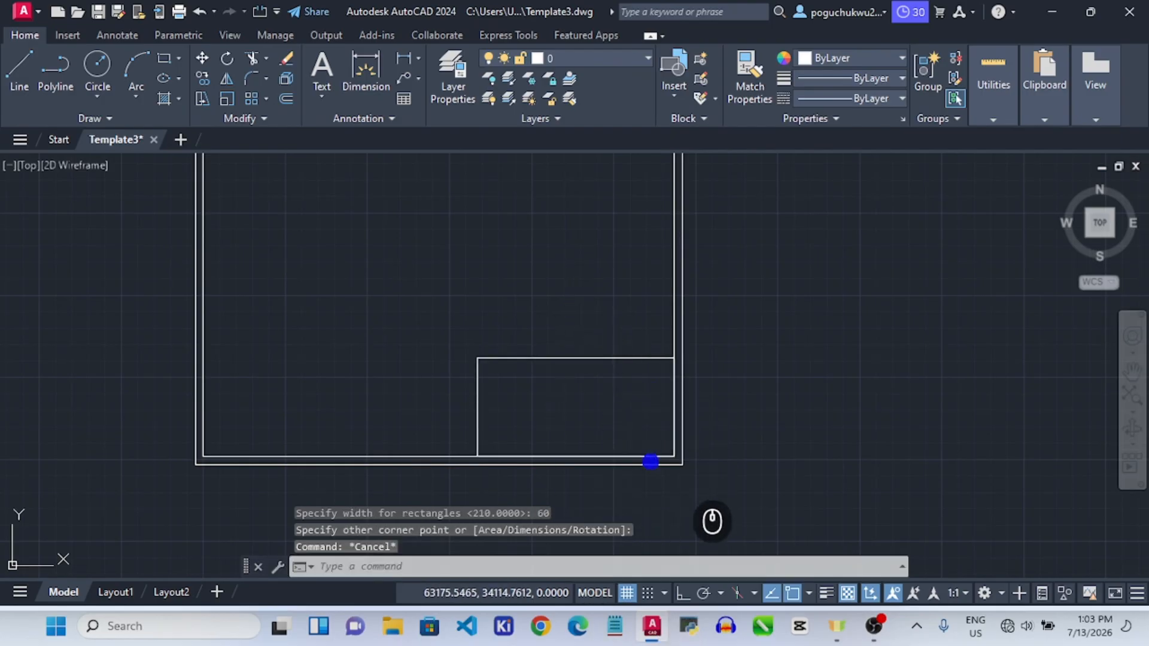
click(510, 358)
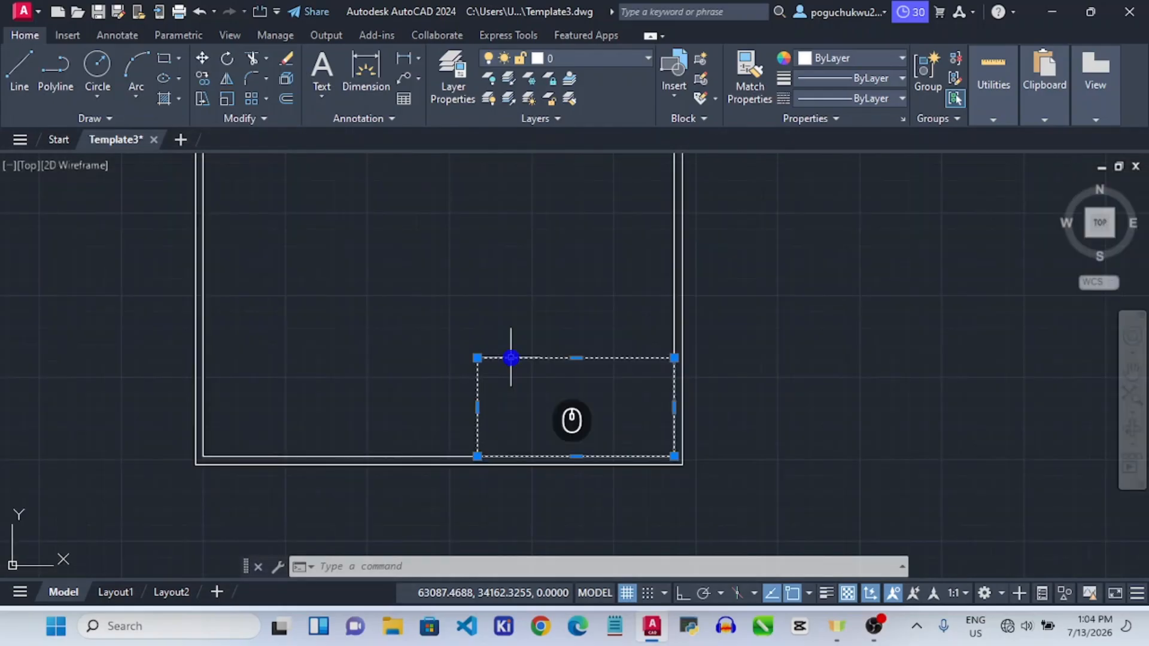
Explode the title-block rectangle with XP and check its edges are separate lines.
text(xp)
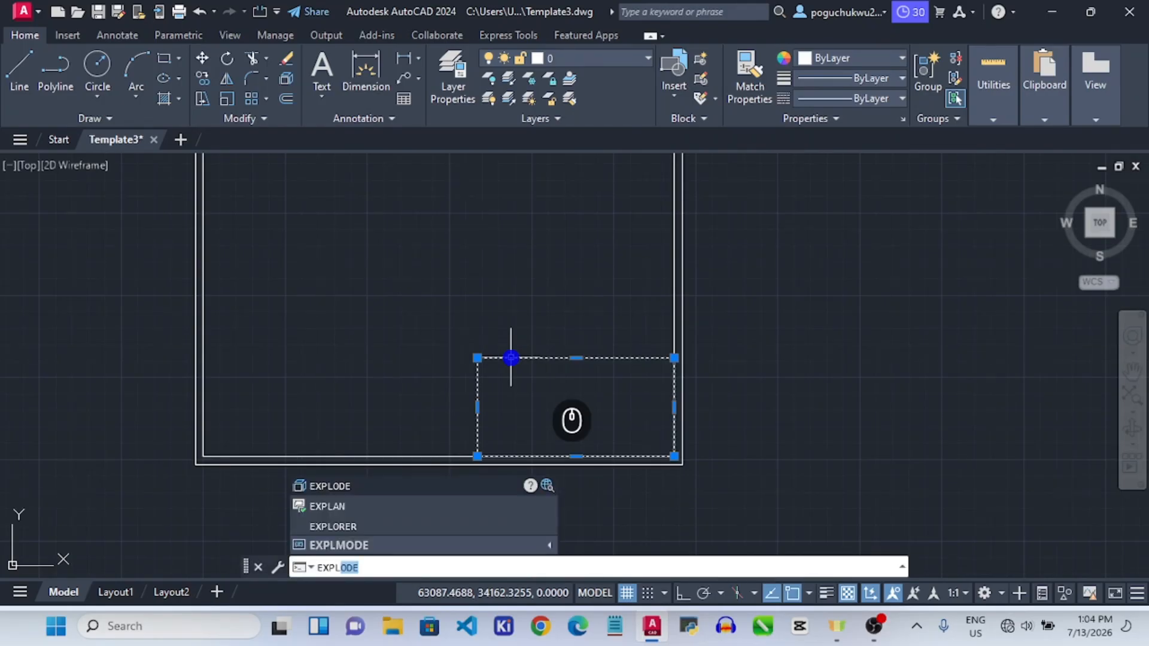
click(323, 485)
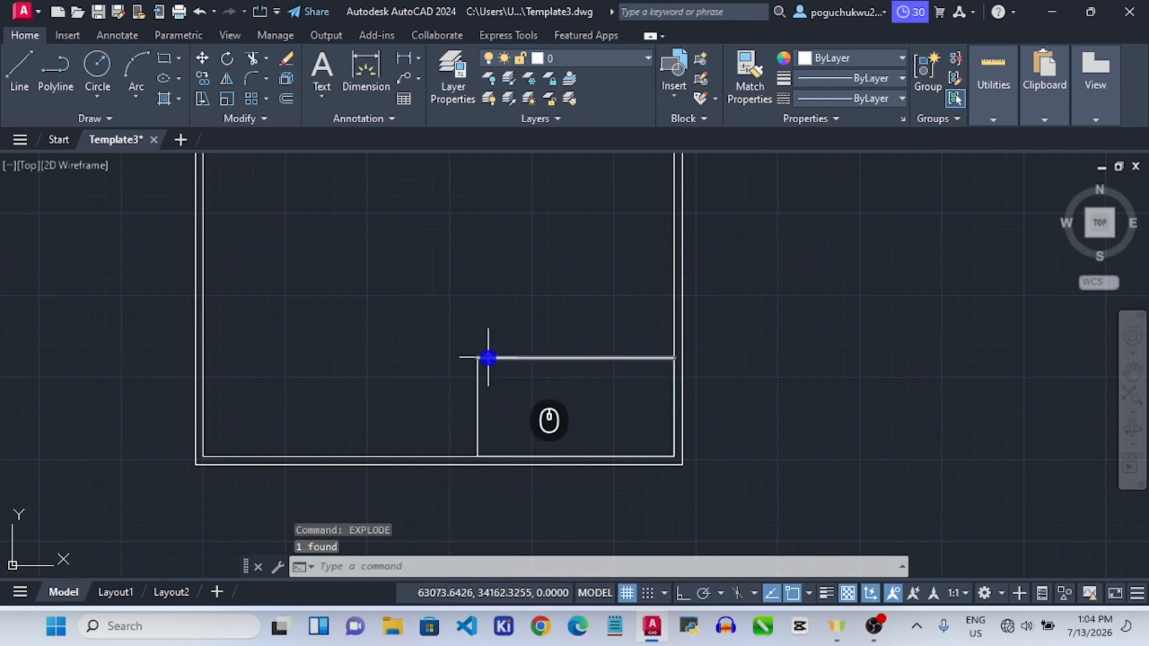
click(489, 358)
click(479, 394)
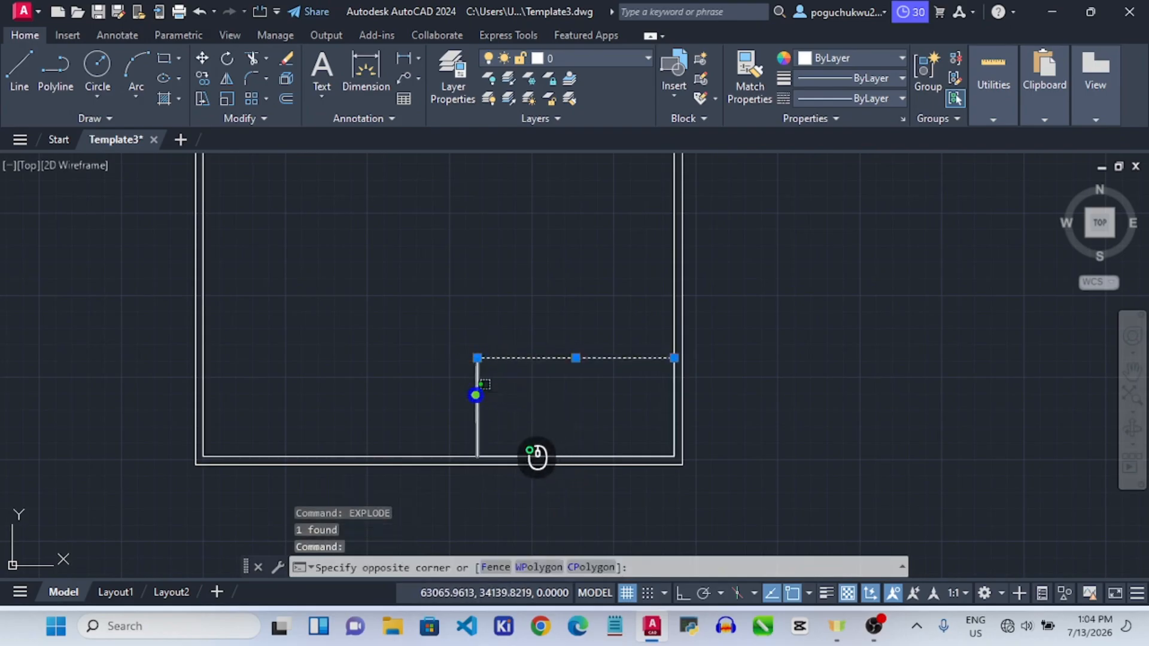
click(477, 383)
key(Escape)
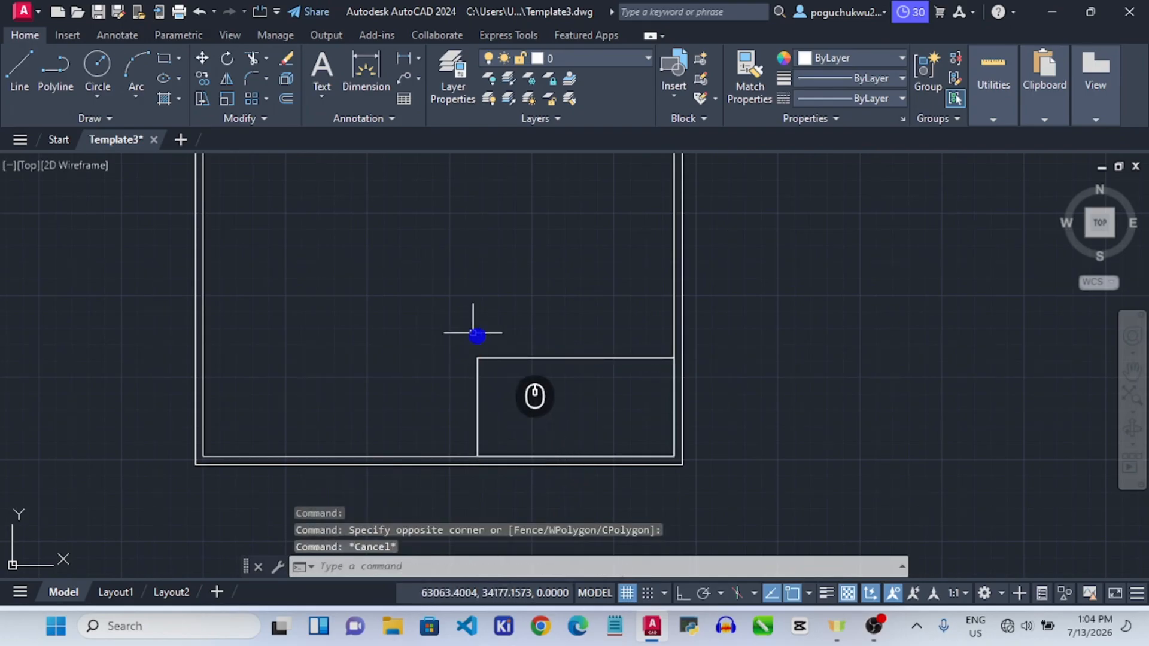
scroll(514, 394, up, 3)
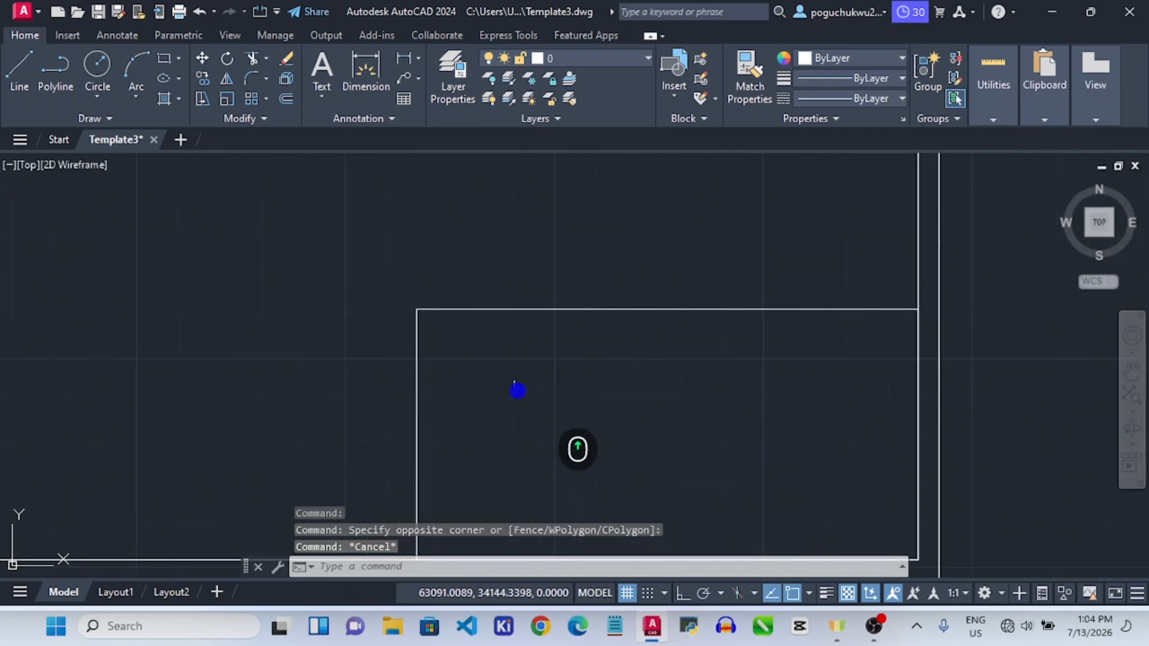
scroll(515, 389, down, 3)
scroll(570, 472, up, 4)
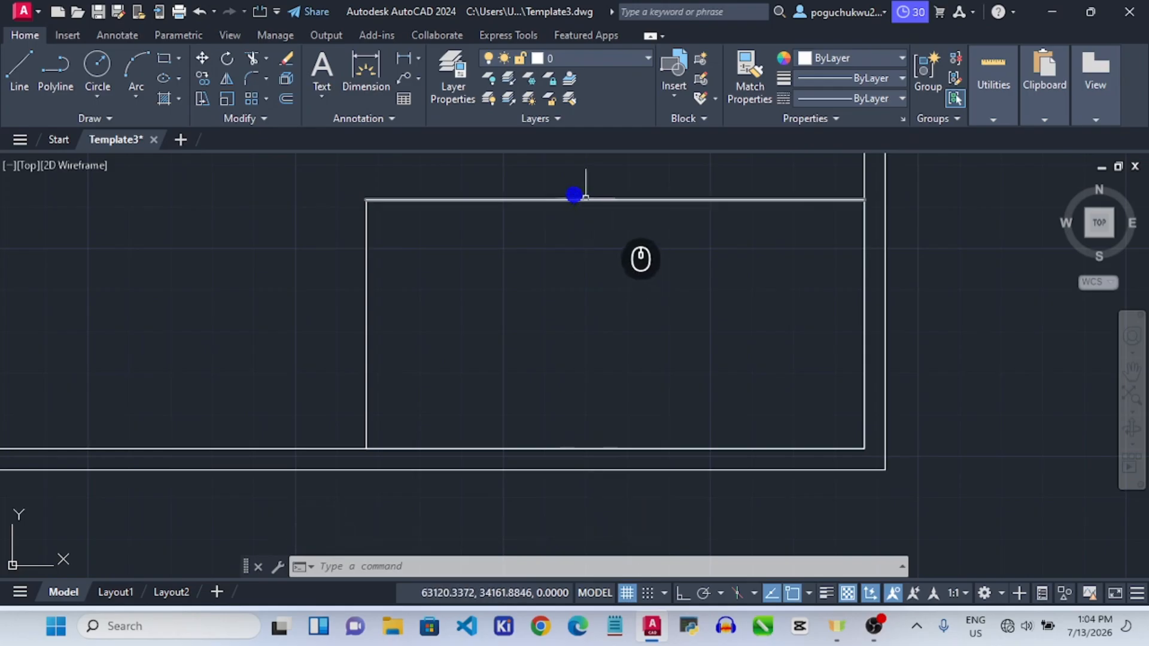
Offset the top line downward five times at 10-unit spacing to create the rows.
click(402, 201)
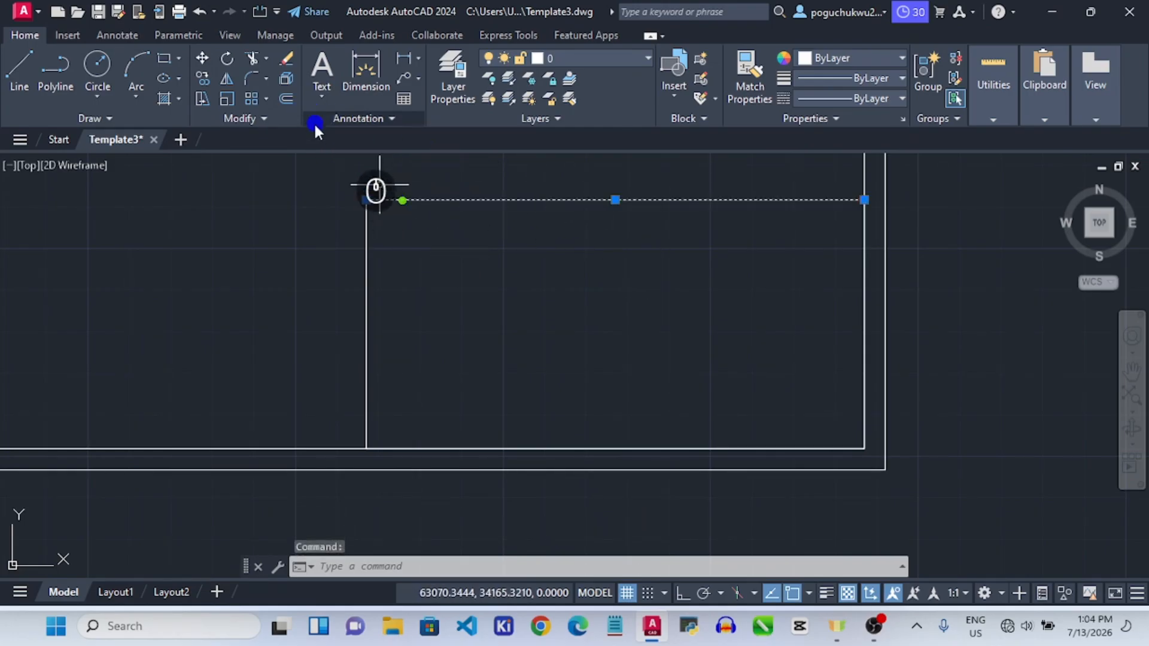
click(289, 98)
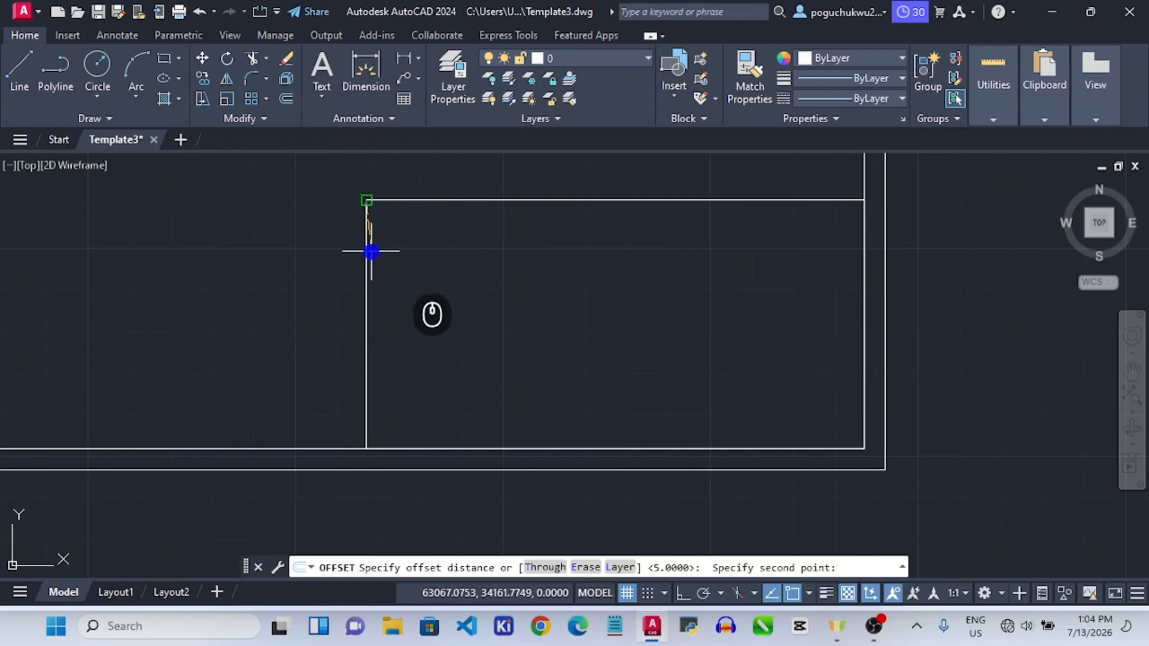
text(10)
key(Return)
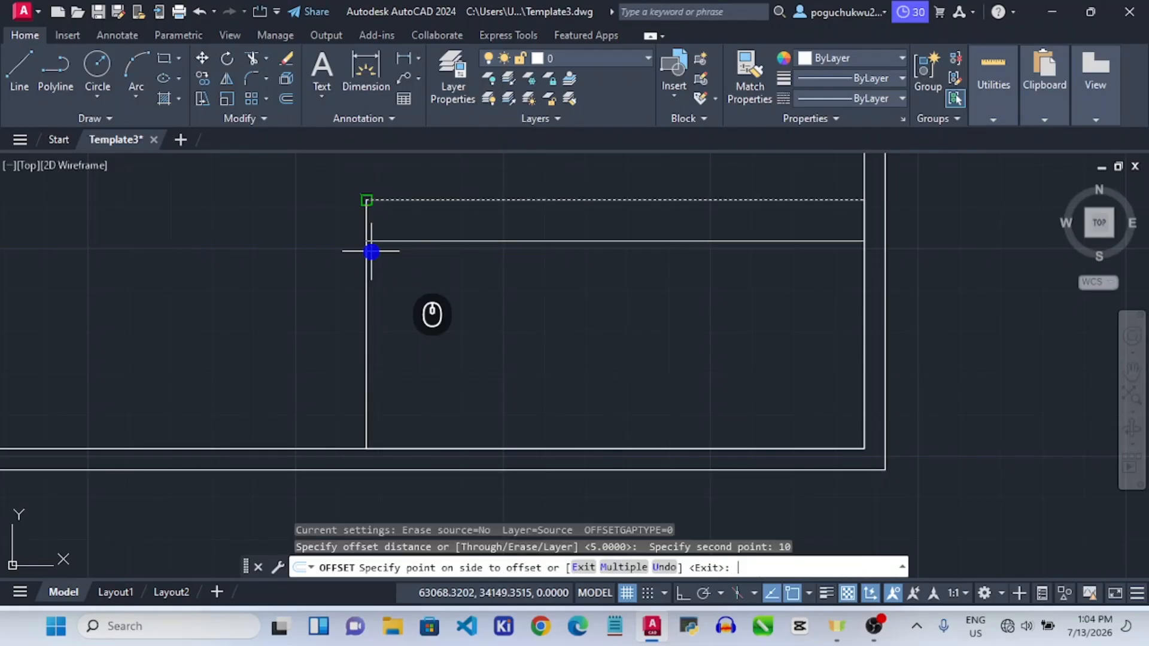
click(438, 295)
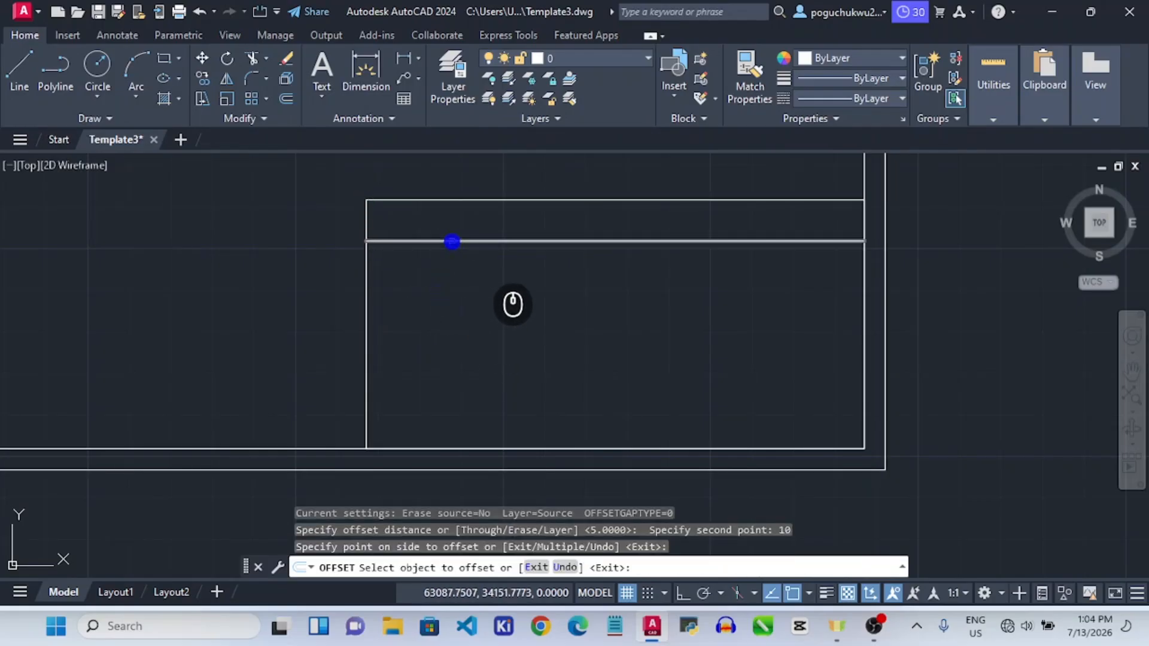
click(451, 242)
click(441, 305)
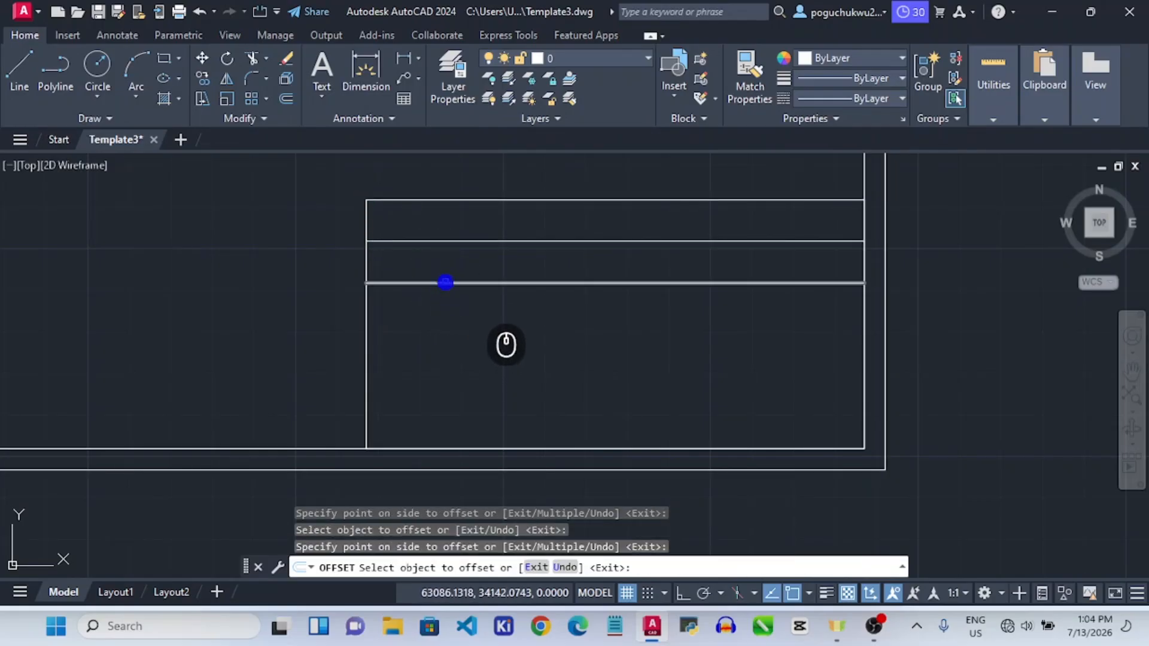
click(443, 282)
click(438, 363)
click(443, 325)
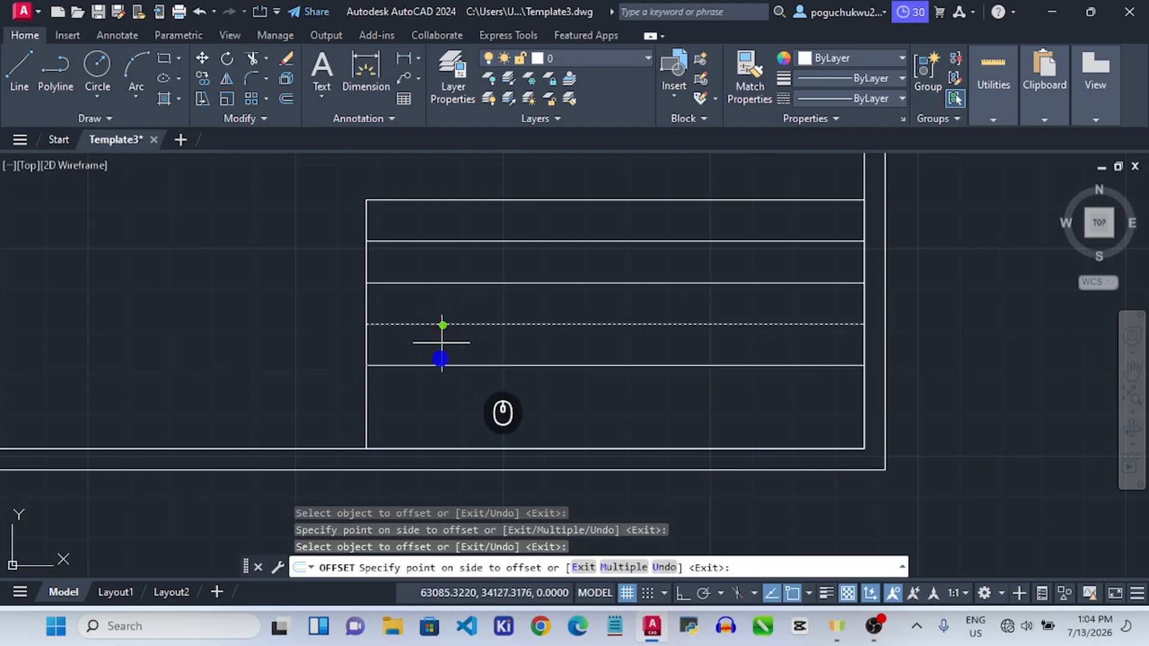
click(440, 366)
click(441, 367)
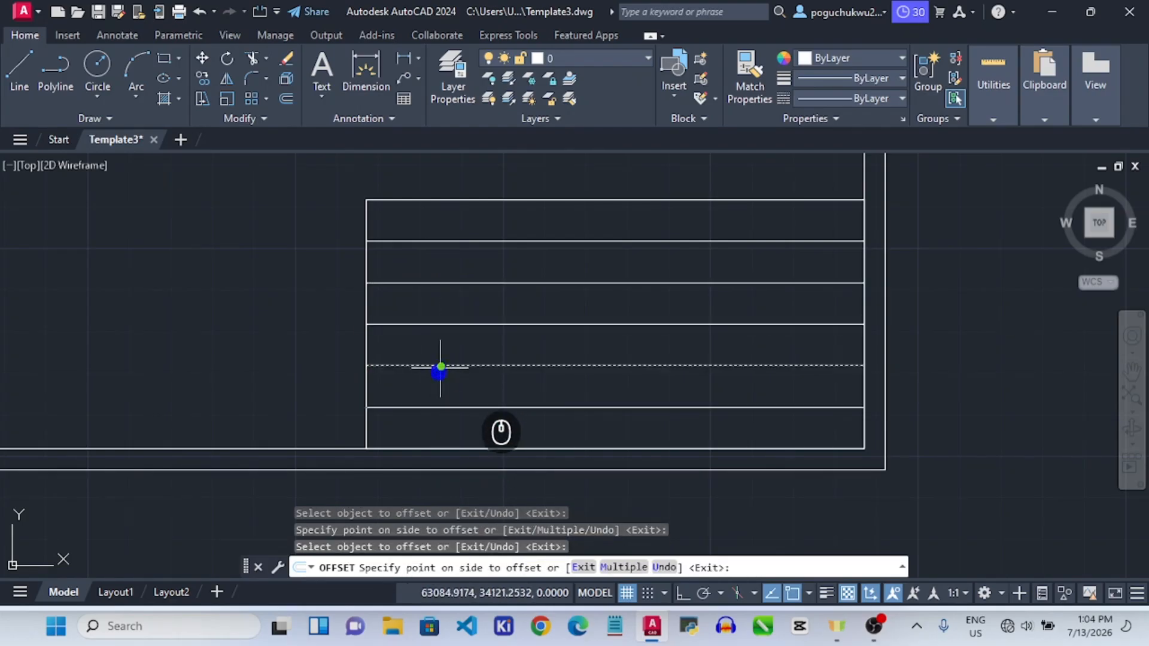
click(455, 447)
key(Escape)
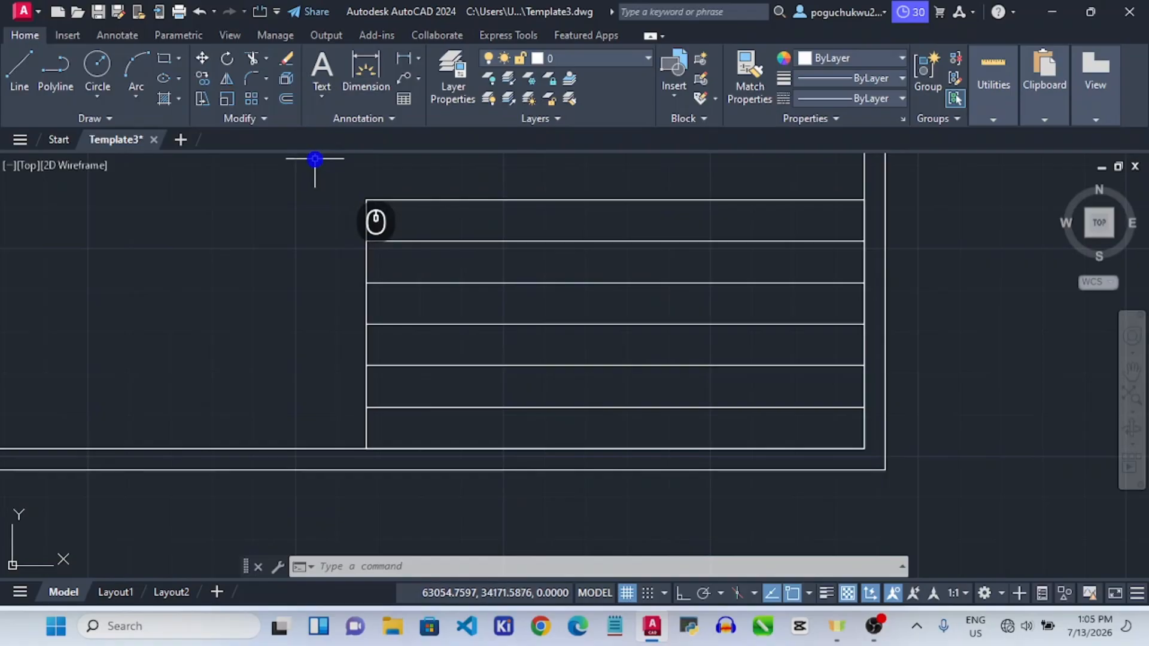
Draw a vertical polyline 30 units from the left, from the second row line to the bottom edge.
click(54, 65)
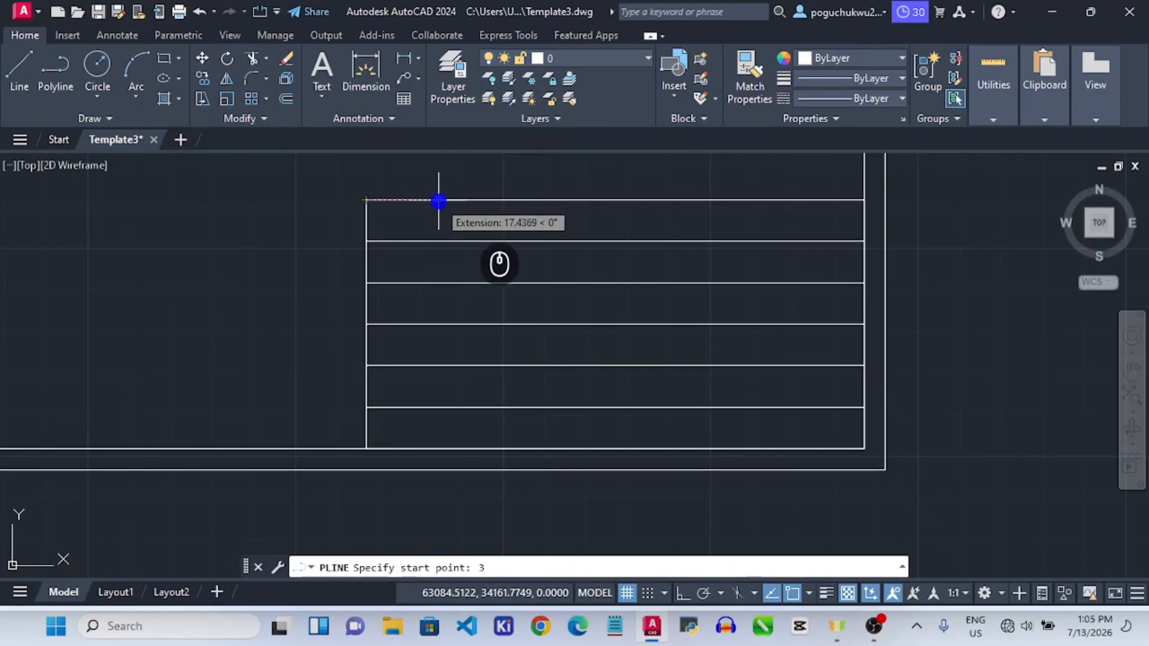
key(Return)
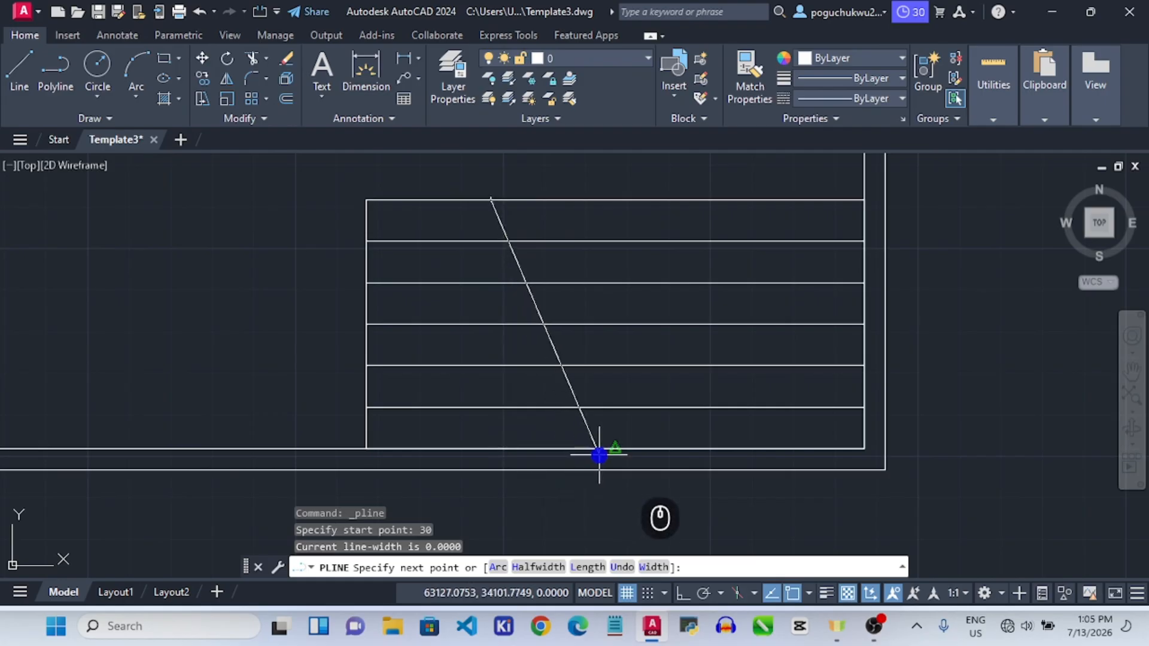
key(Escape)
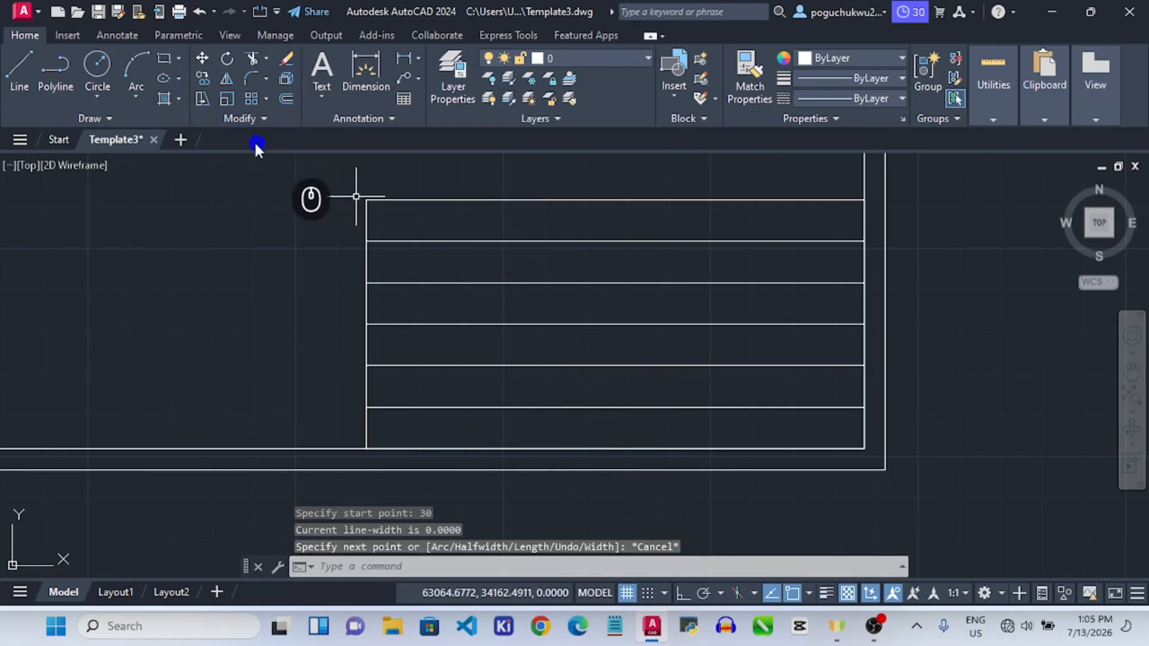
click(49, 70)
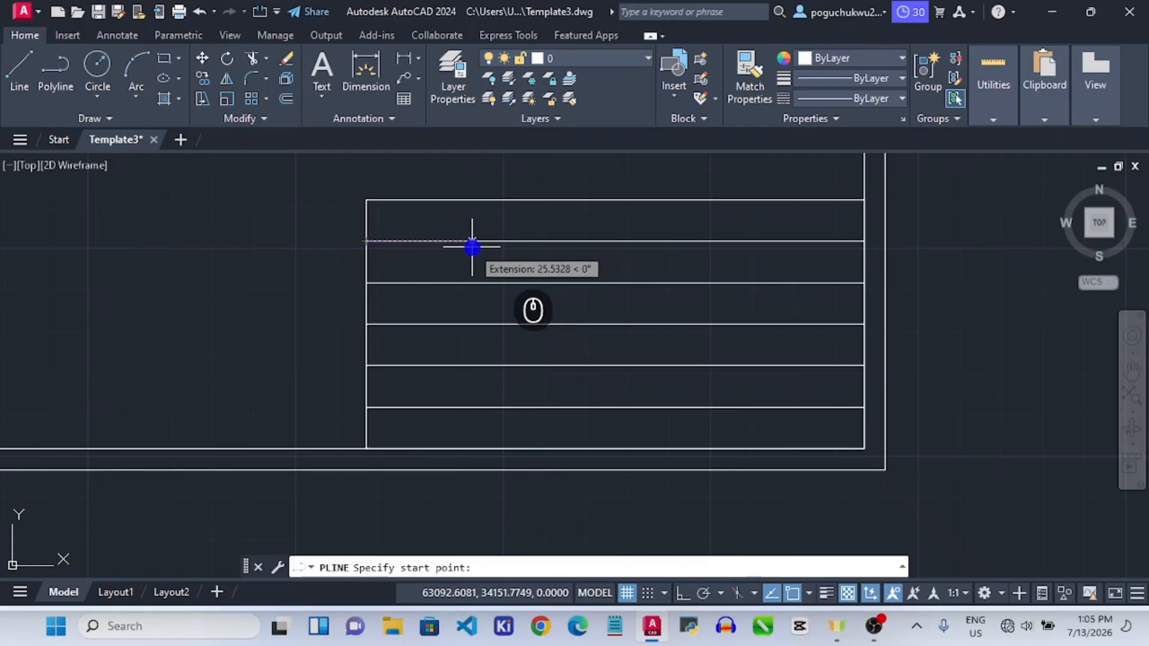
text(30)
key(Return)
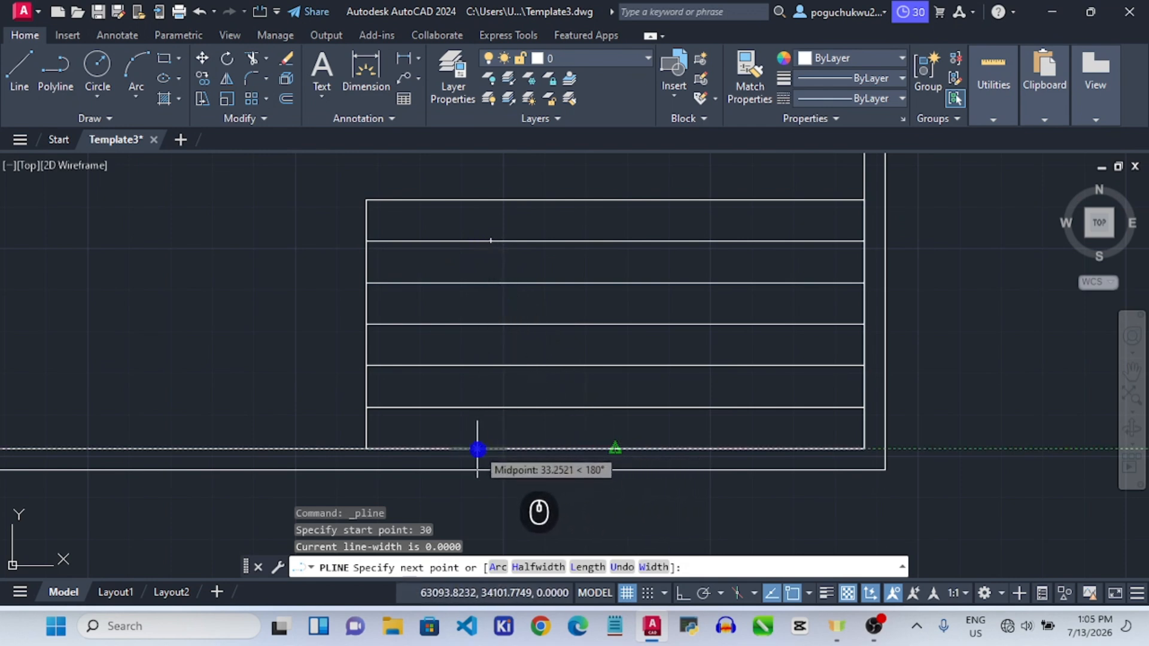
click(683, 593)
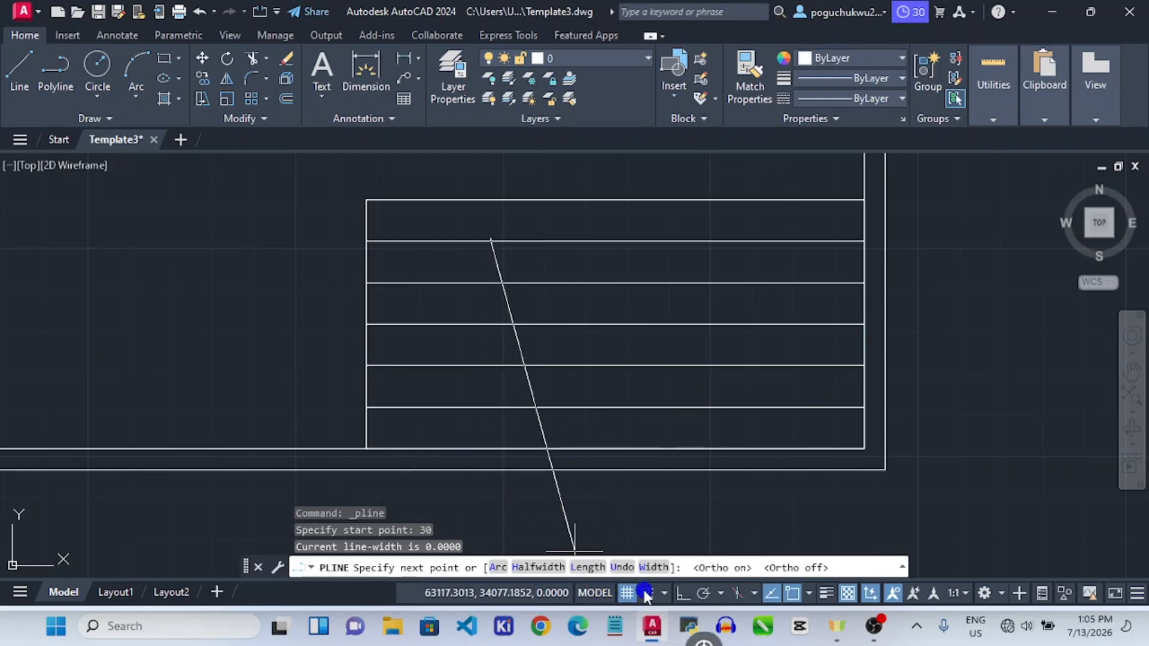
click(682, 594)
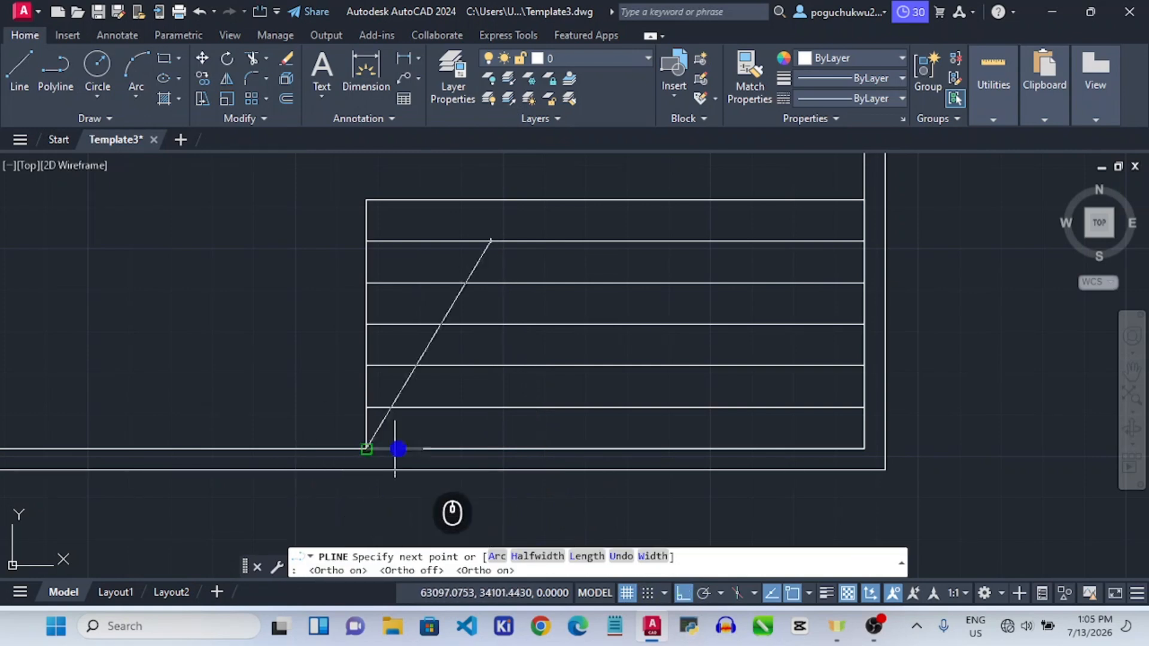
click(492, 451)
key(Escape)
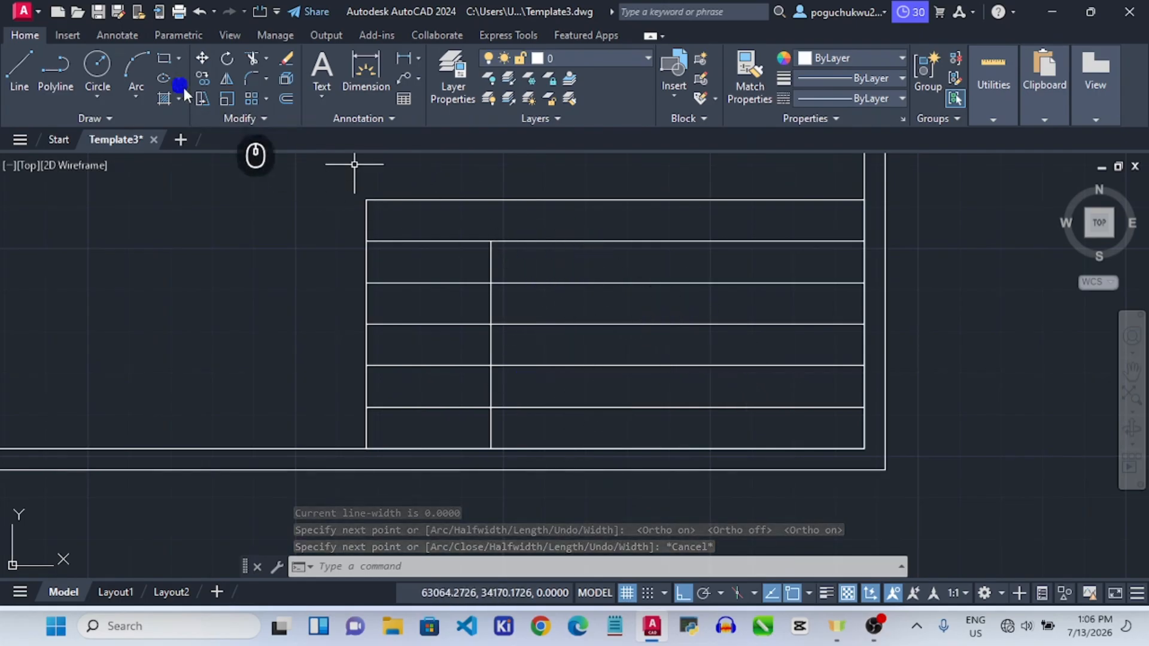
Draw two short vertical lines down one row, spaced 30 units apart along the row.
click(56, 71)
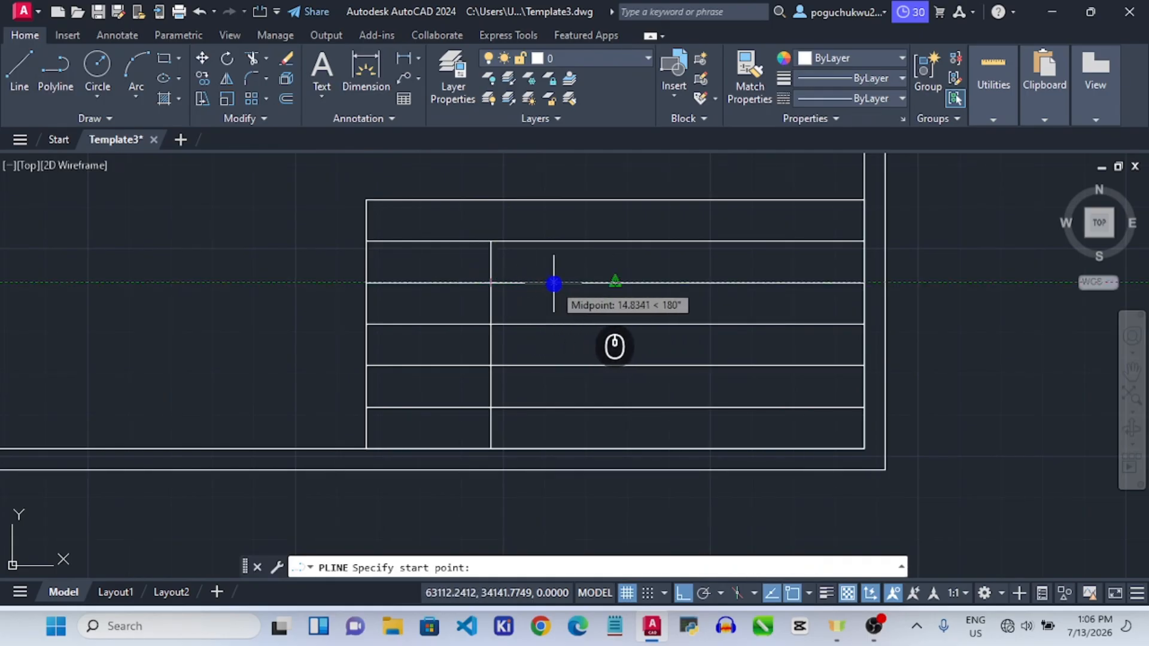
key(Return)
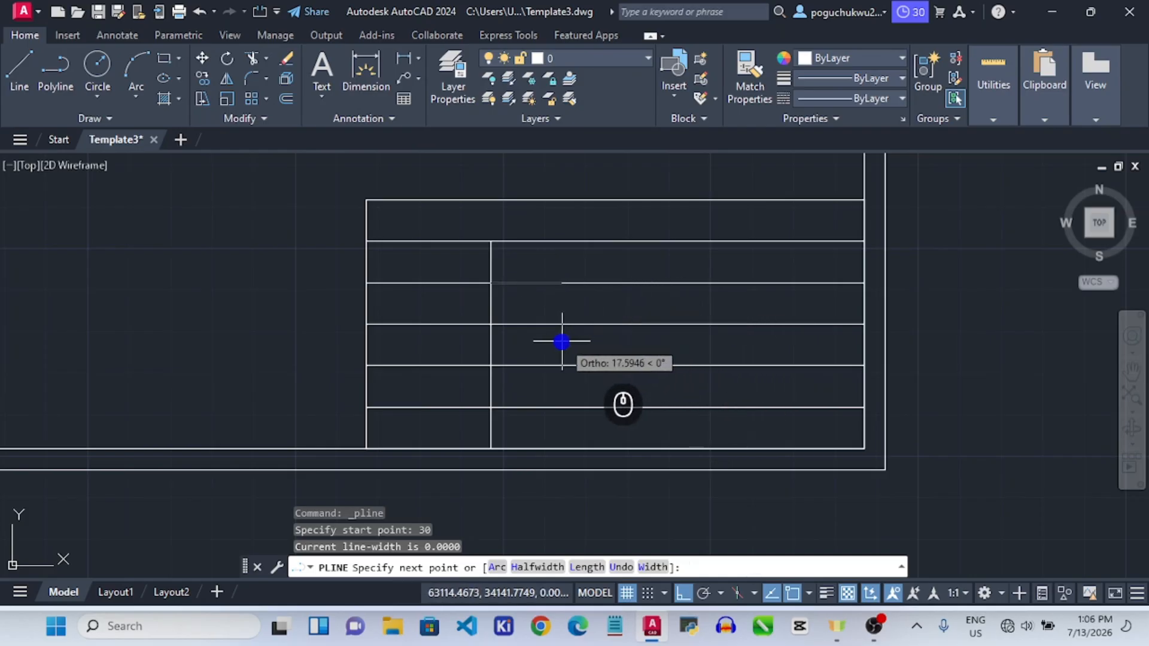
key(Escape)
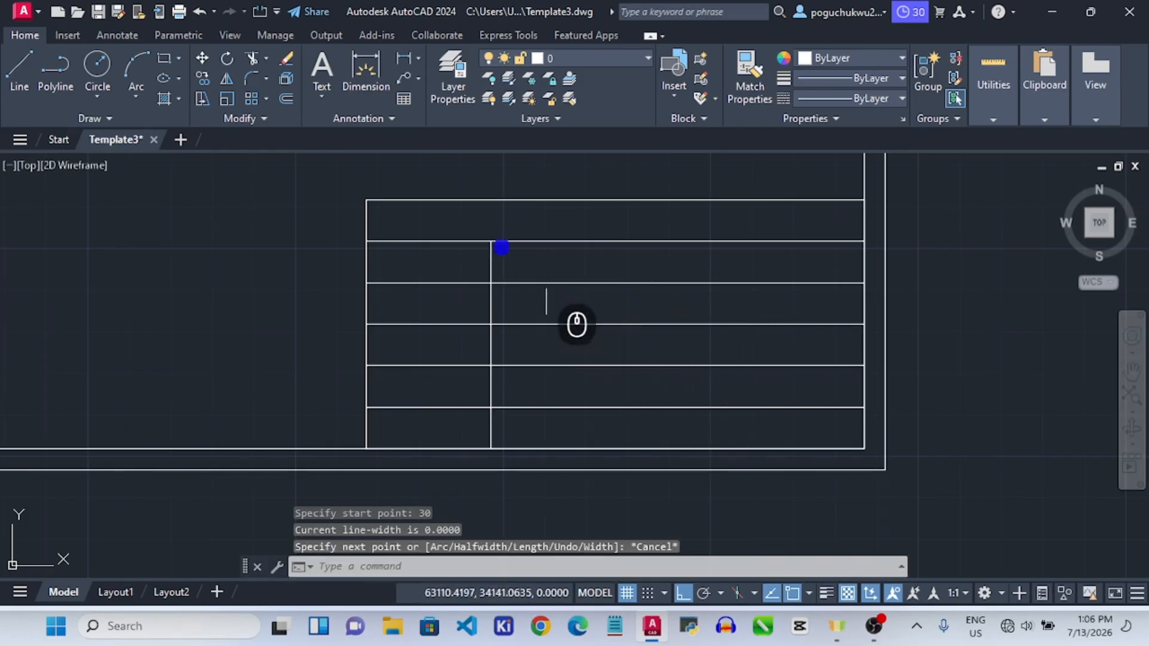
click(56, 71)
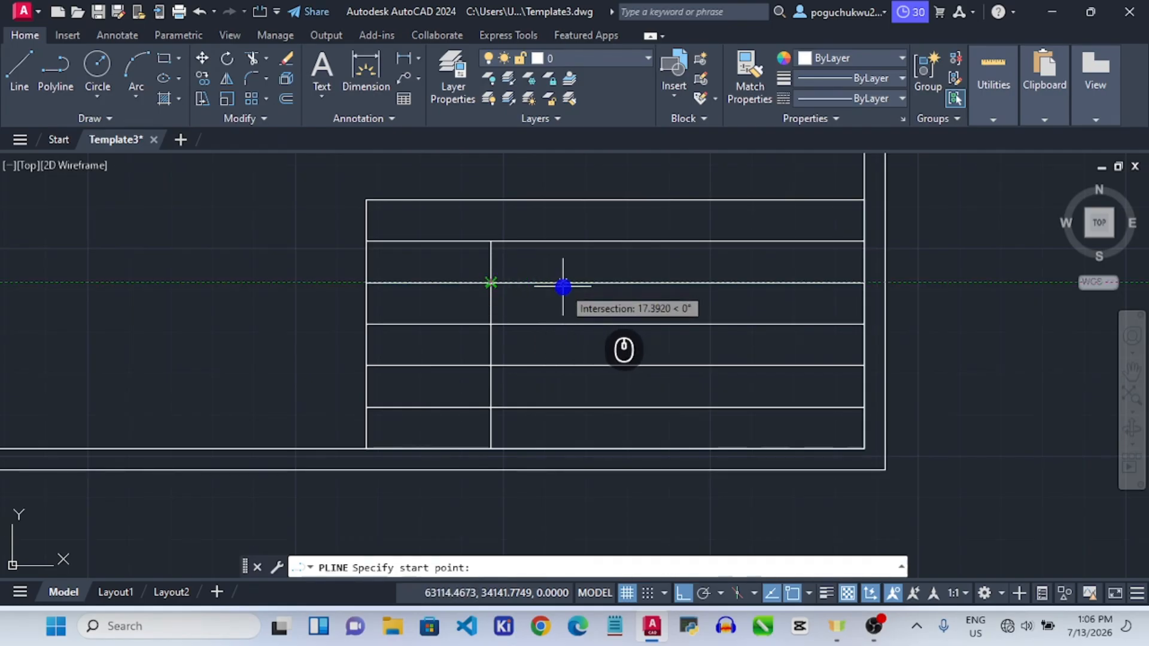
key(Return)
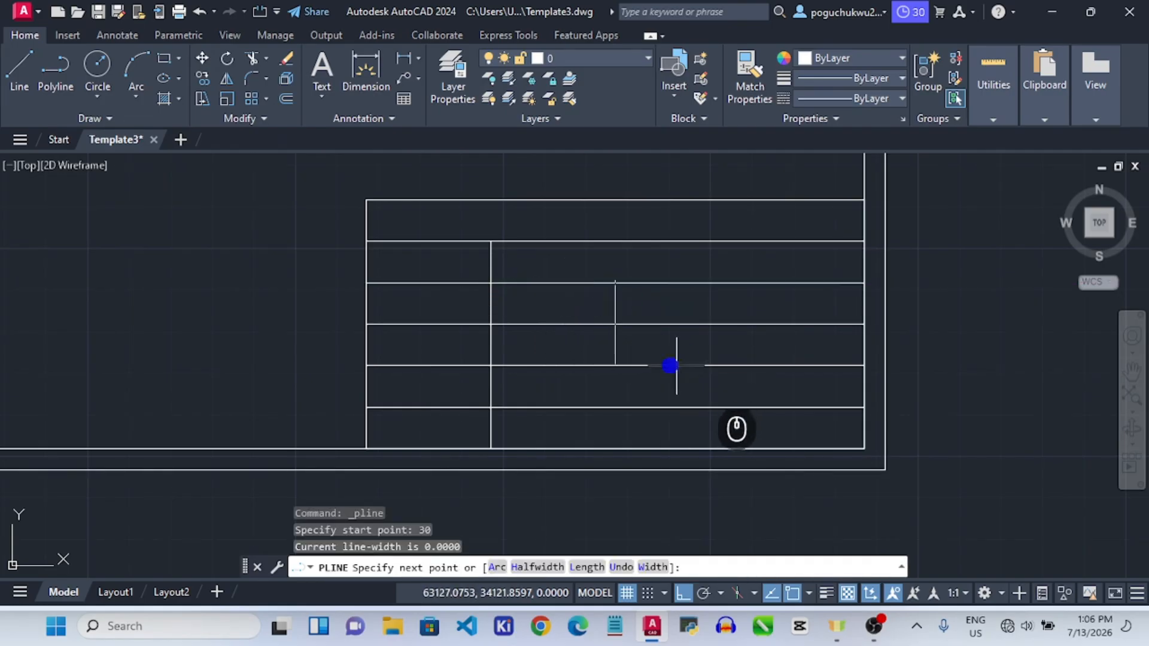
click(615, 326)
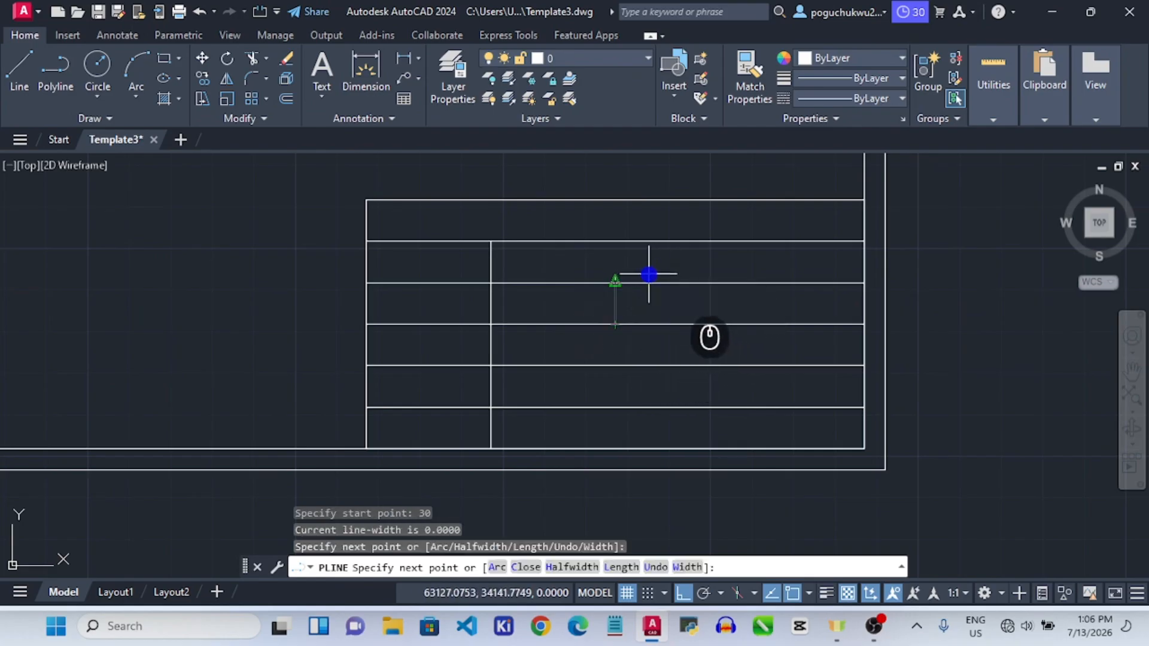
key(Escape)
click(55, 67)
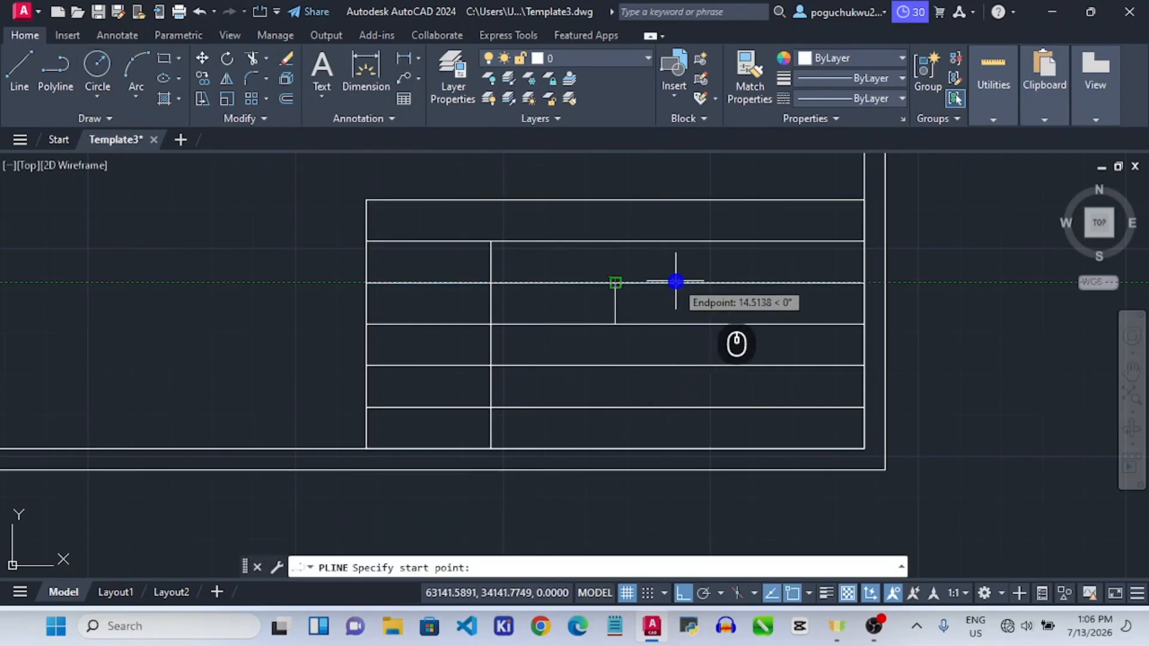
text(30)
key(Return)
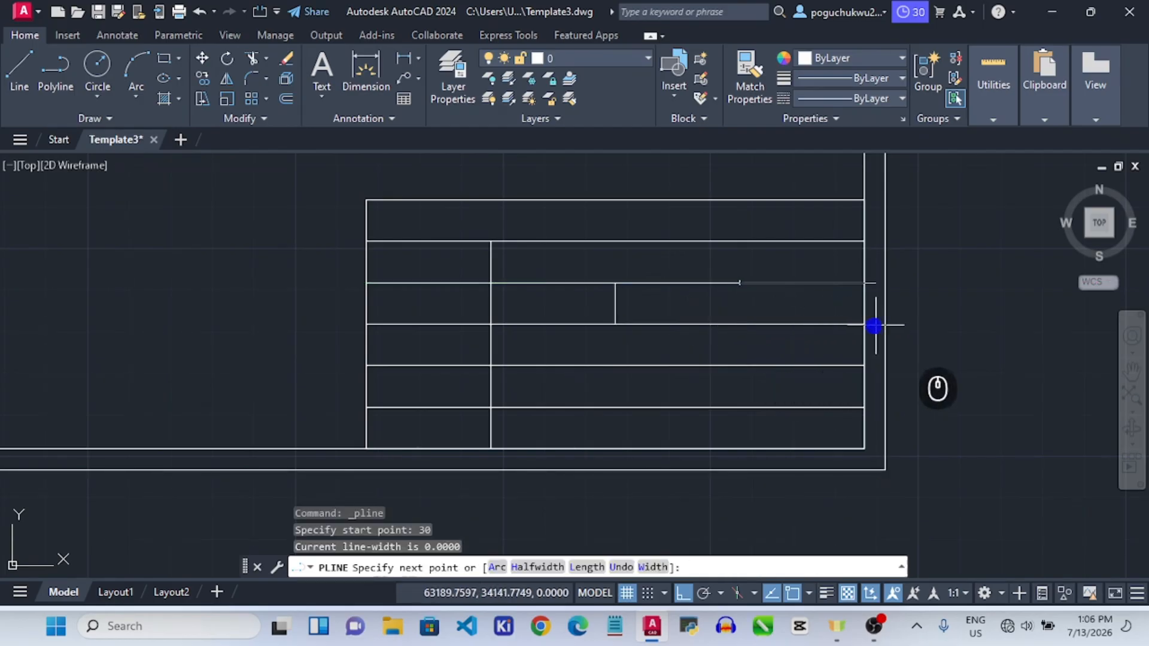
click(741, 324)
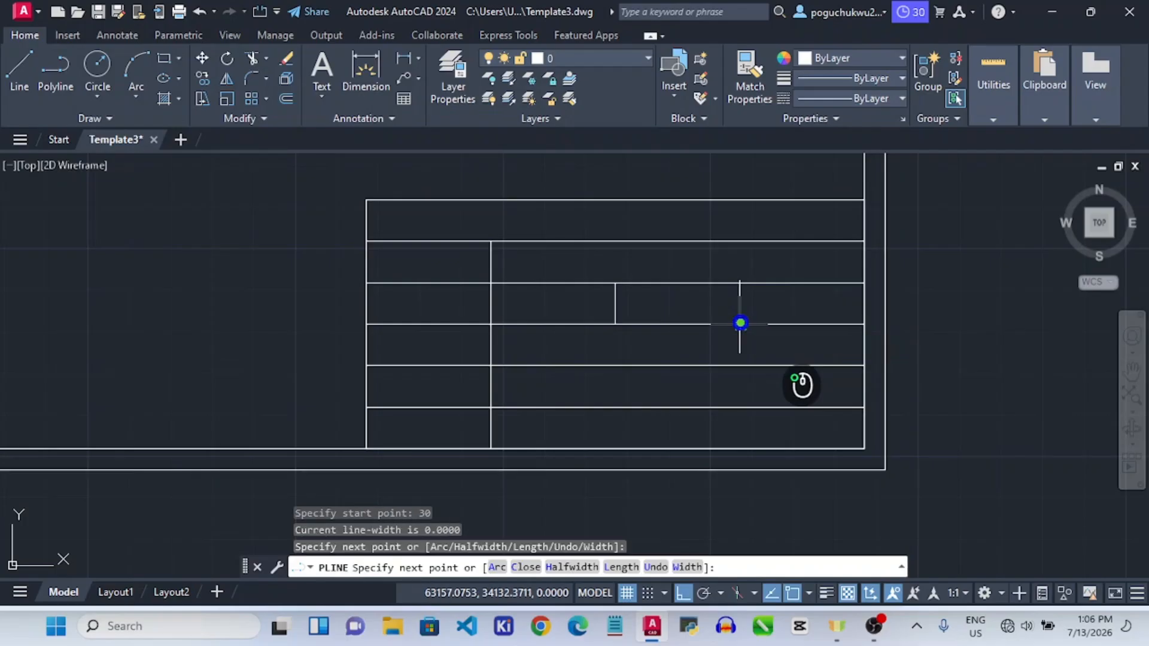
key(Escape)
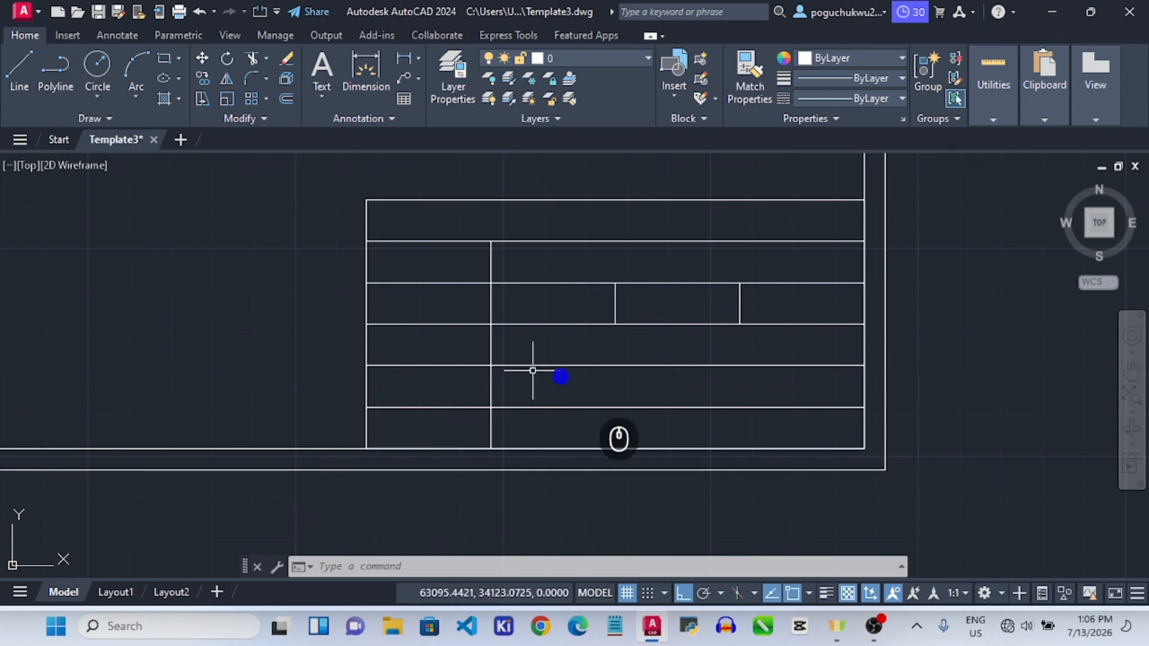
Draw two vertical dividers across the fifth row between the row-line intersections.
click(54, 75)
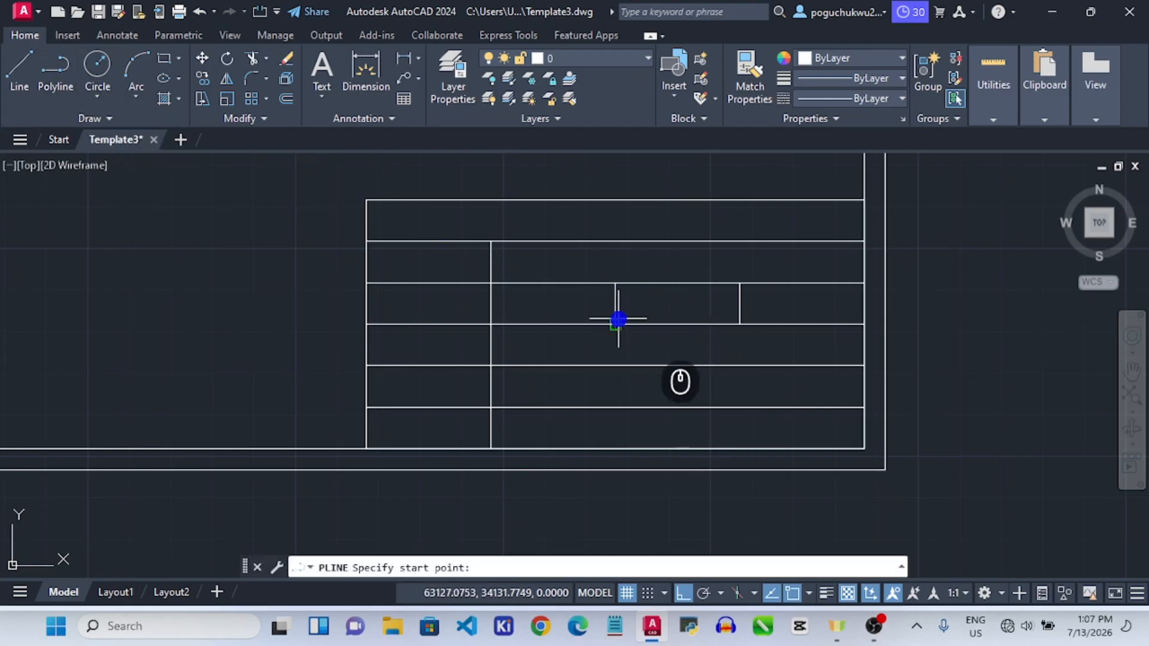
click(614, 366)
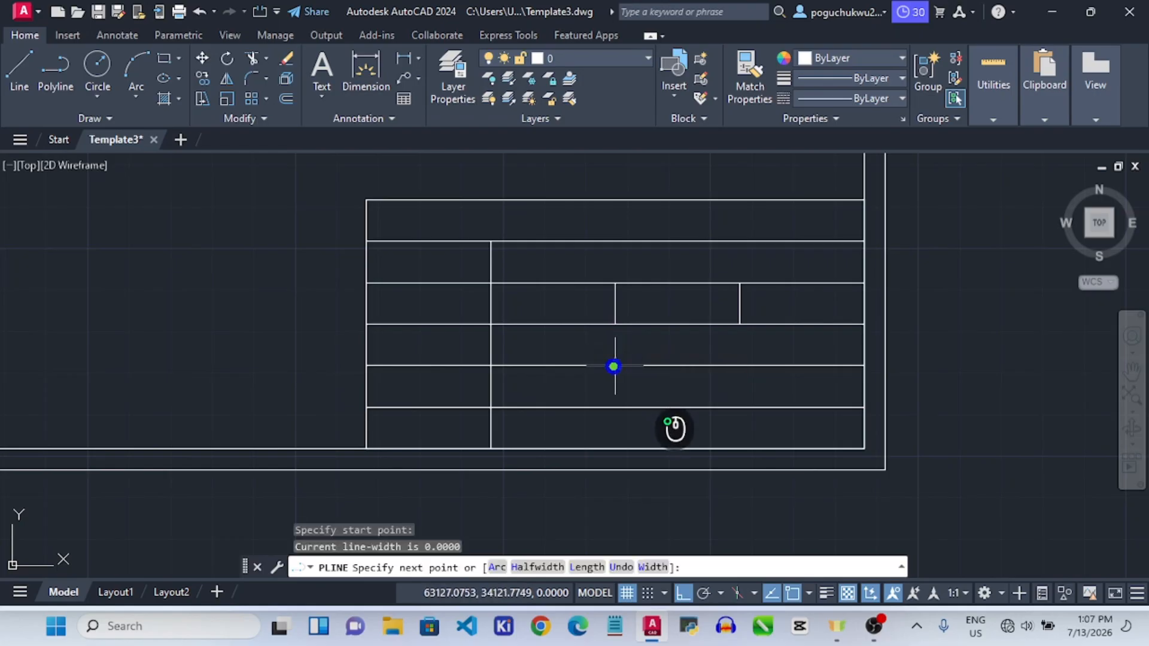
click(615, 408)
key(Escape)
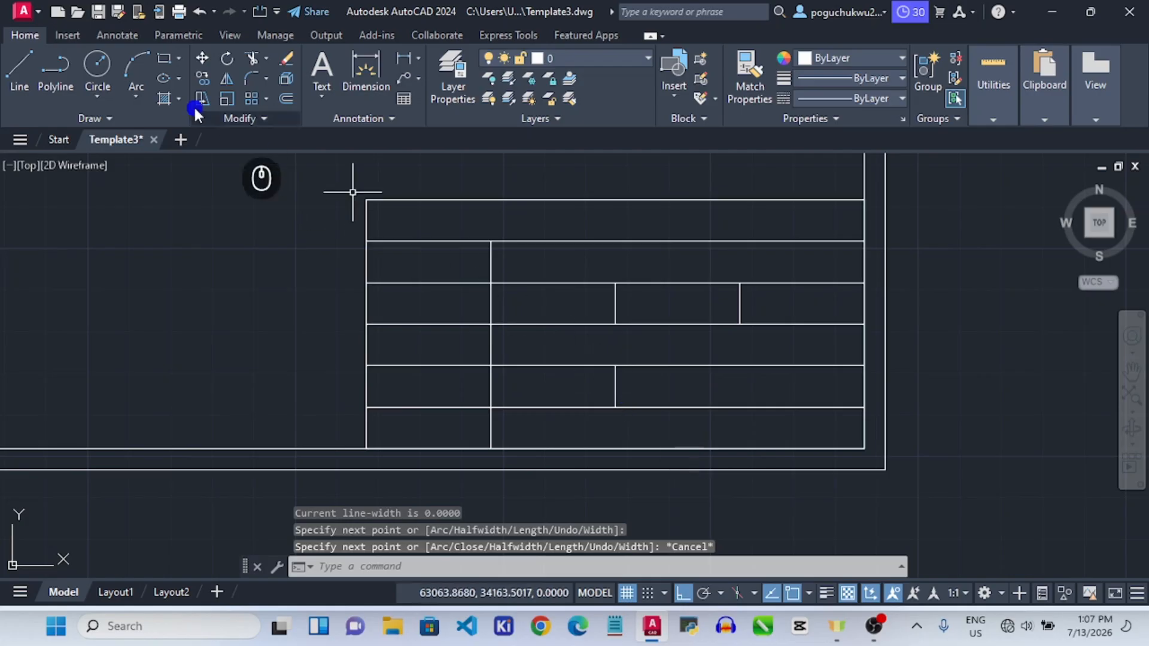
click(67, 87)
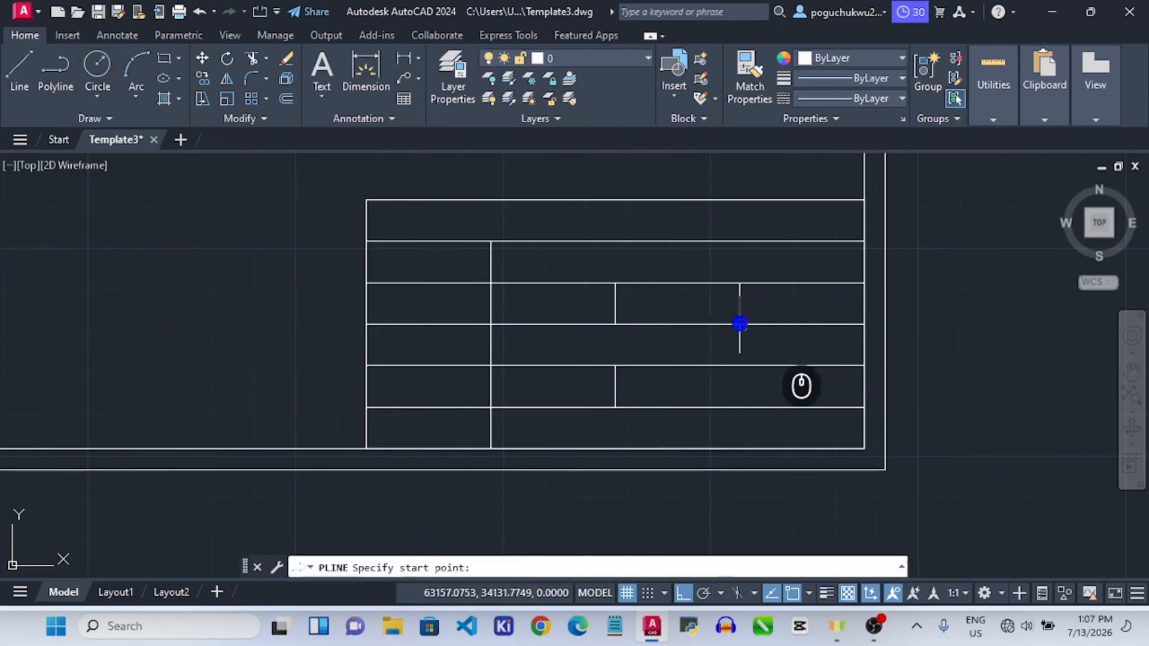
click(739, 366)
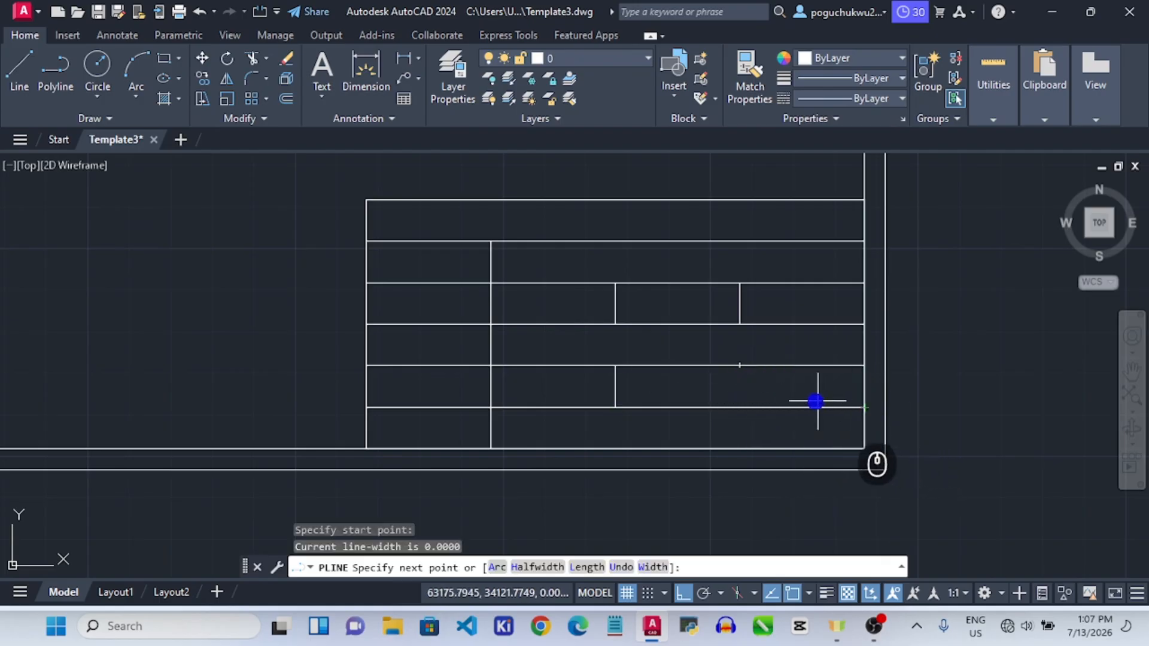
click(742, 406)
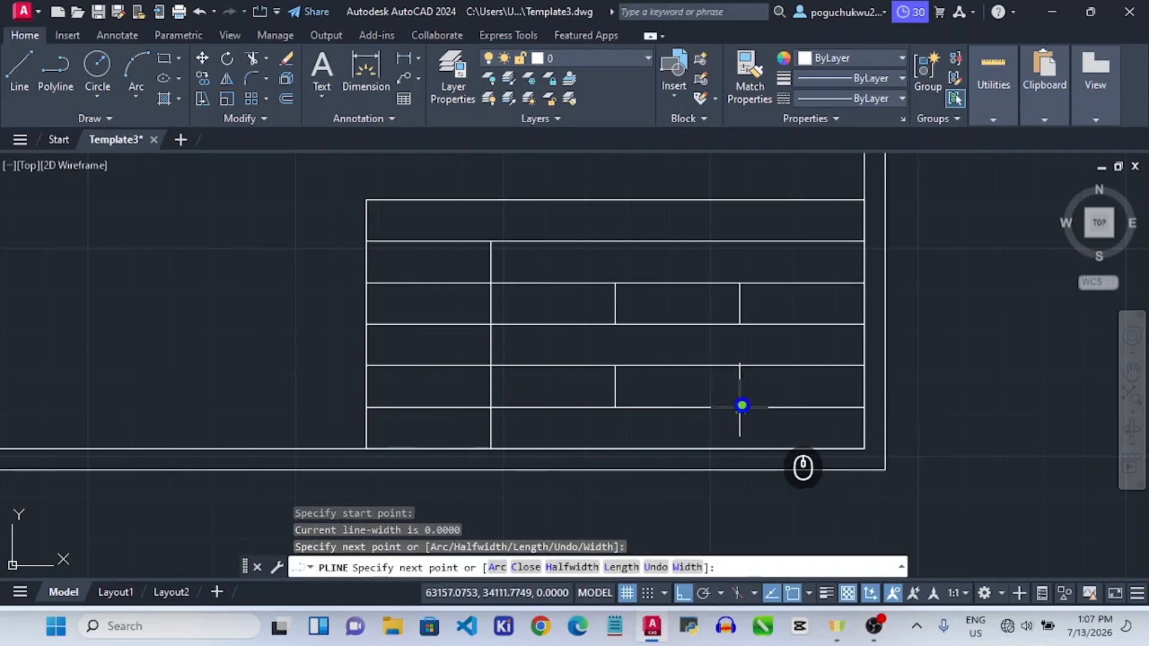
key(Return)
key(Escape)
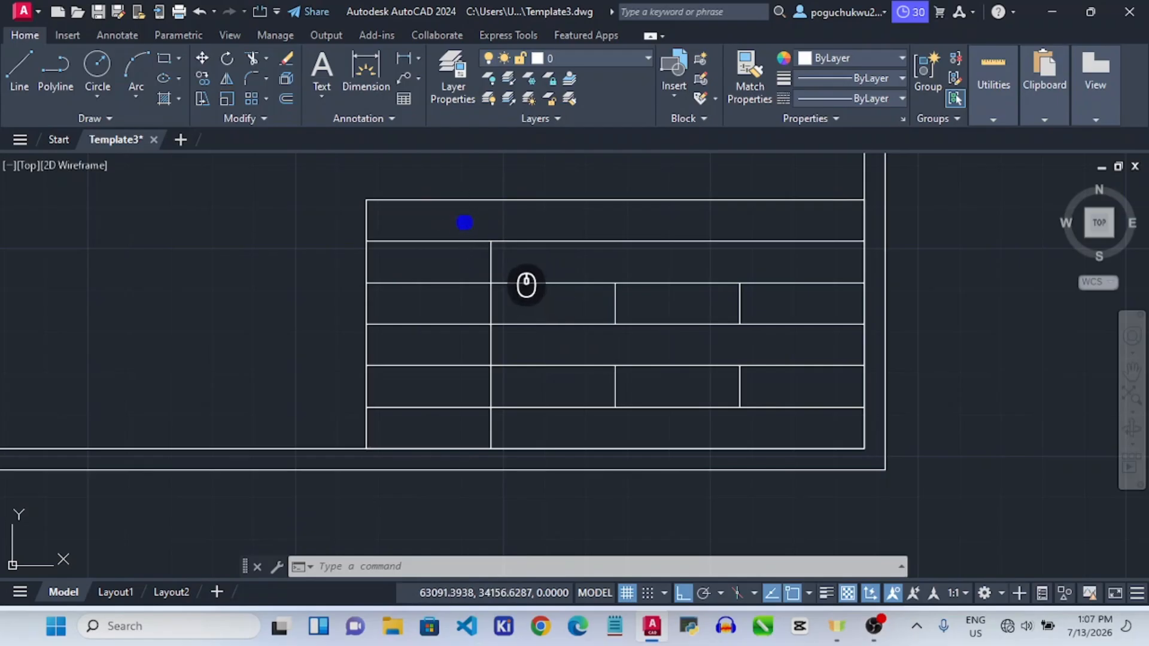
click(55, 73)
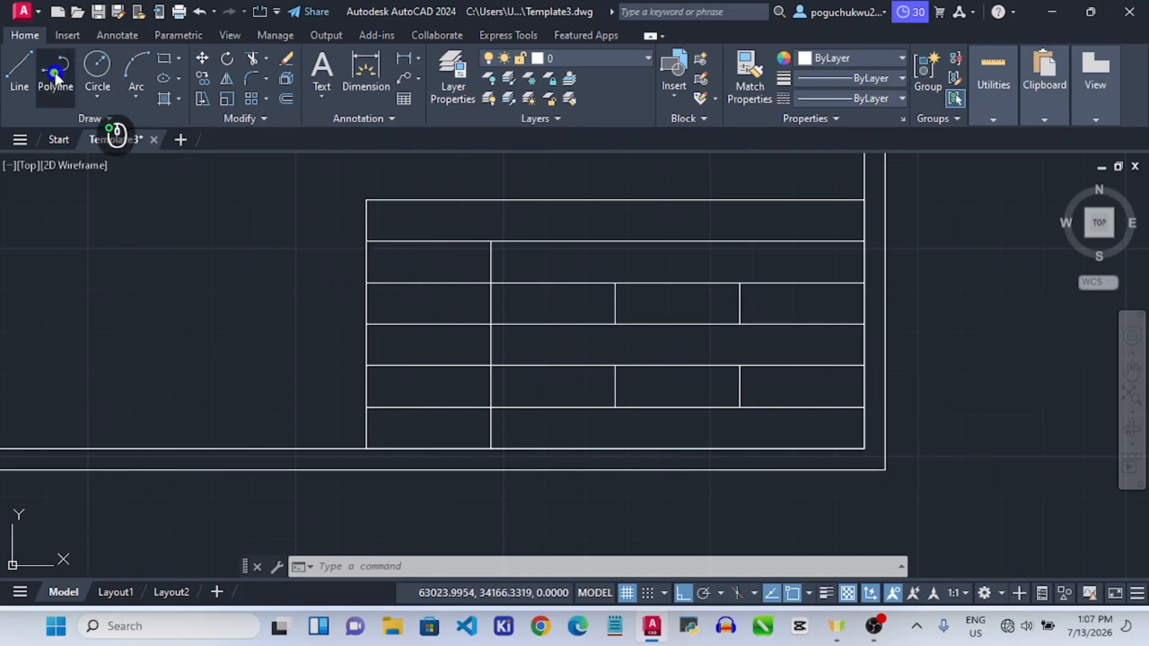
key(Escape)
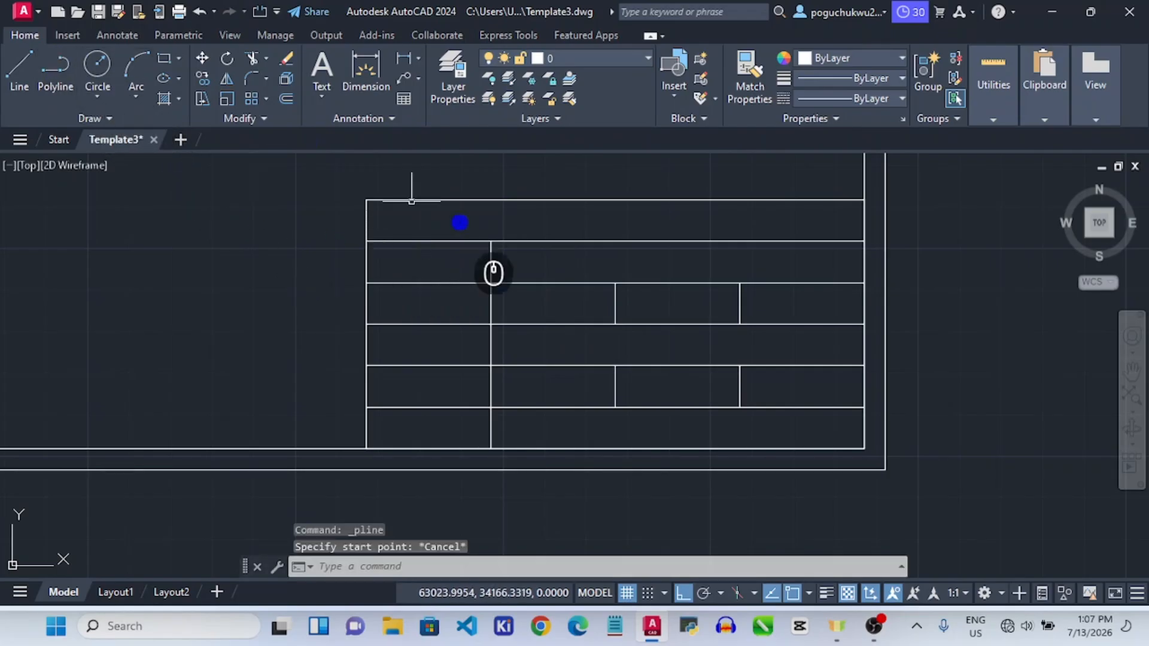
click(485, 200)
Offset the top edge and the second and third row lines 1 unit above and below.
click(286, 98)
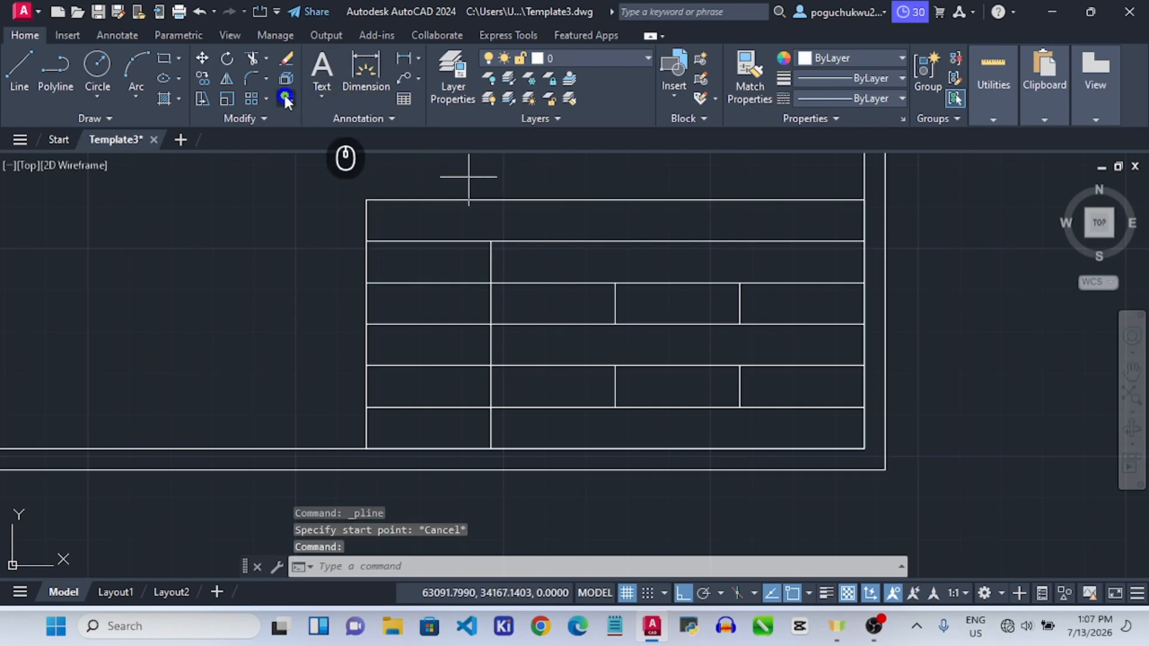
key(Escape)
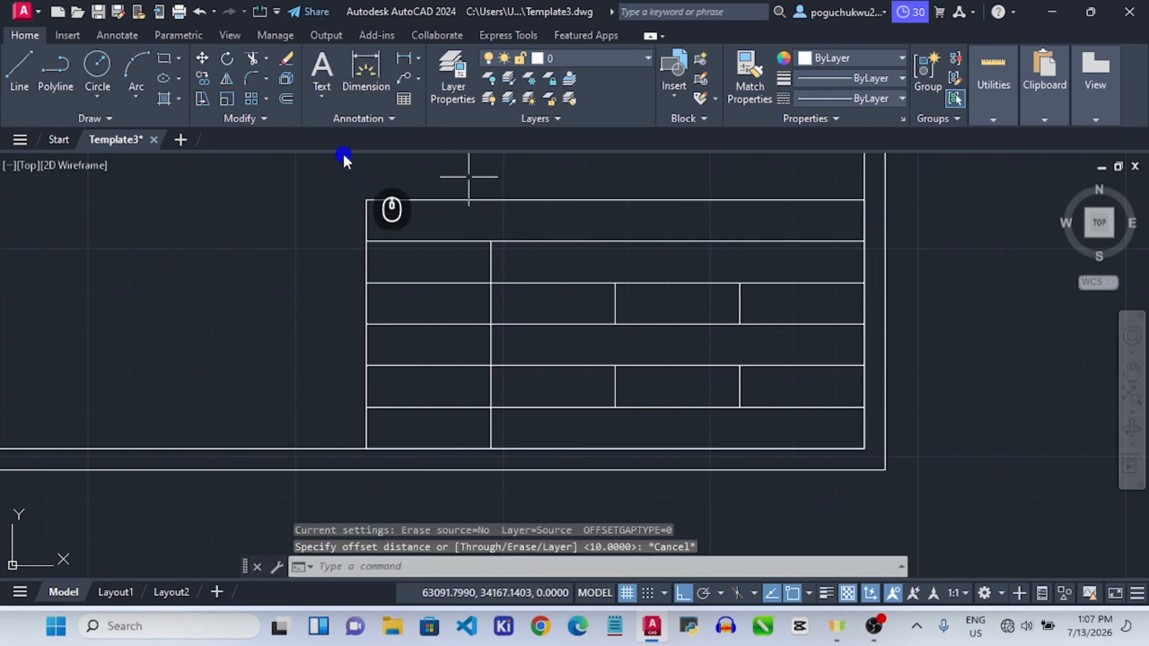
click(414, 199)
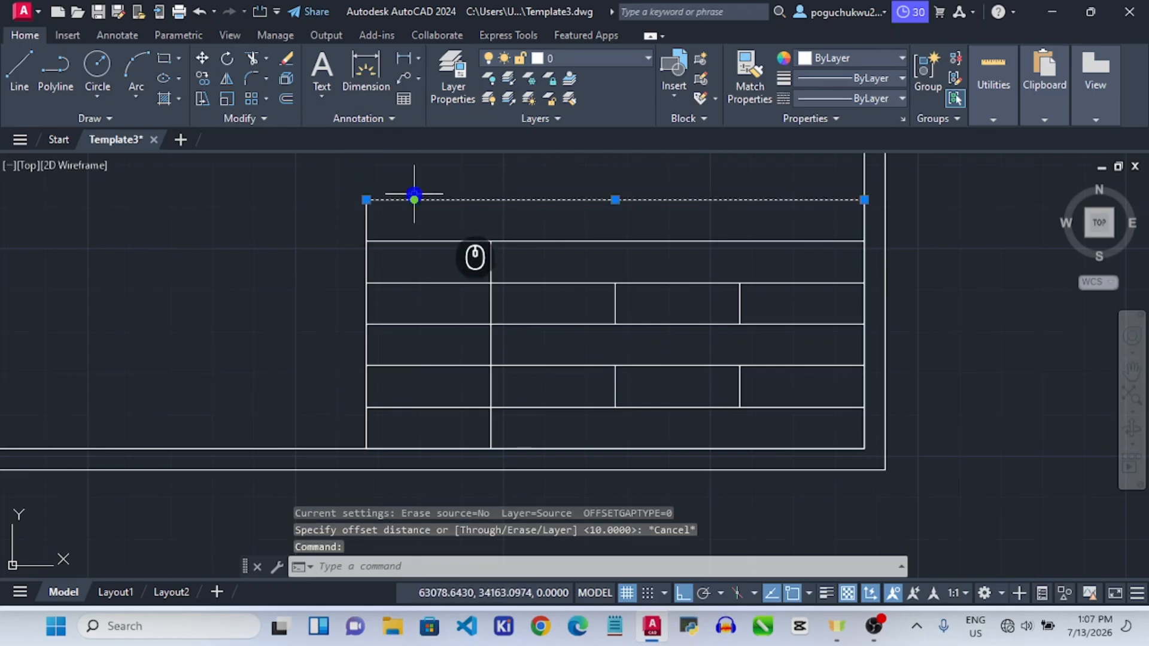
click(280, 102)
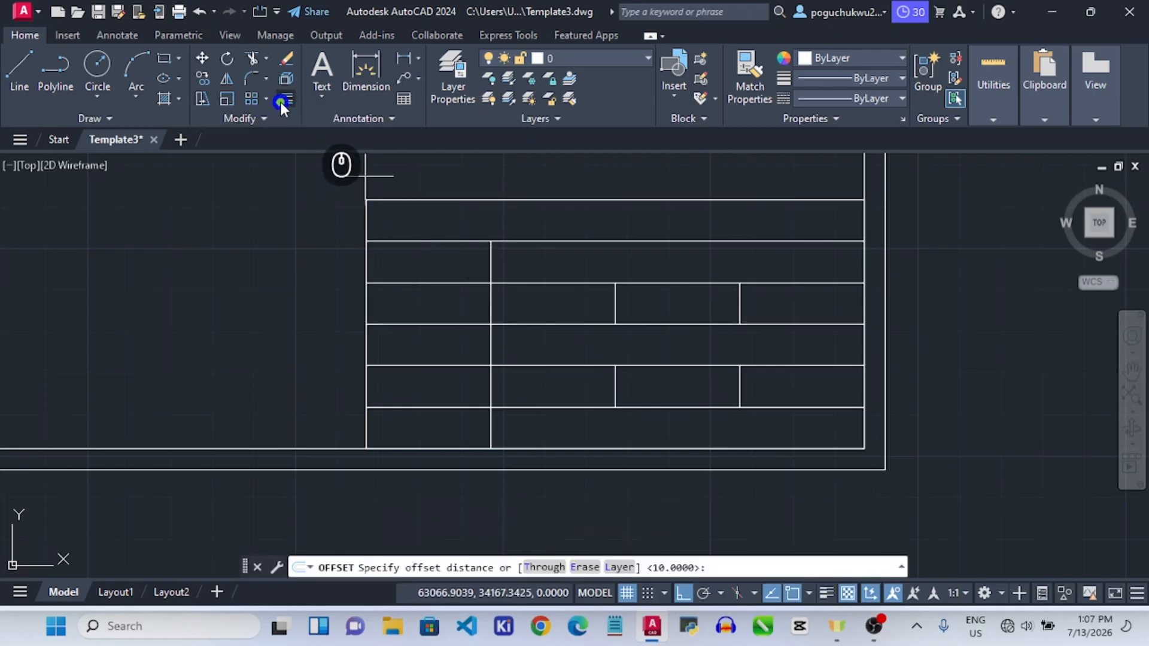
click(364, 213)
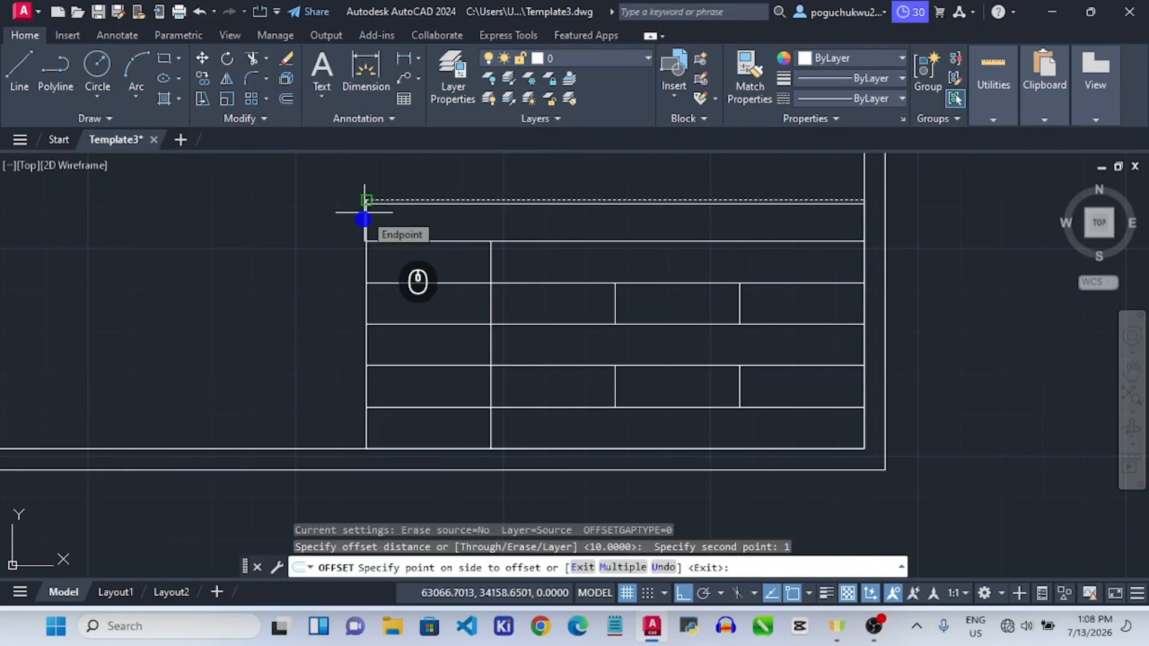
click(403, 217)
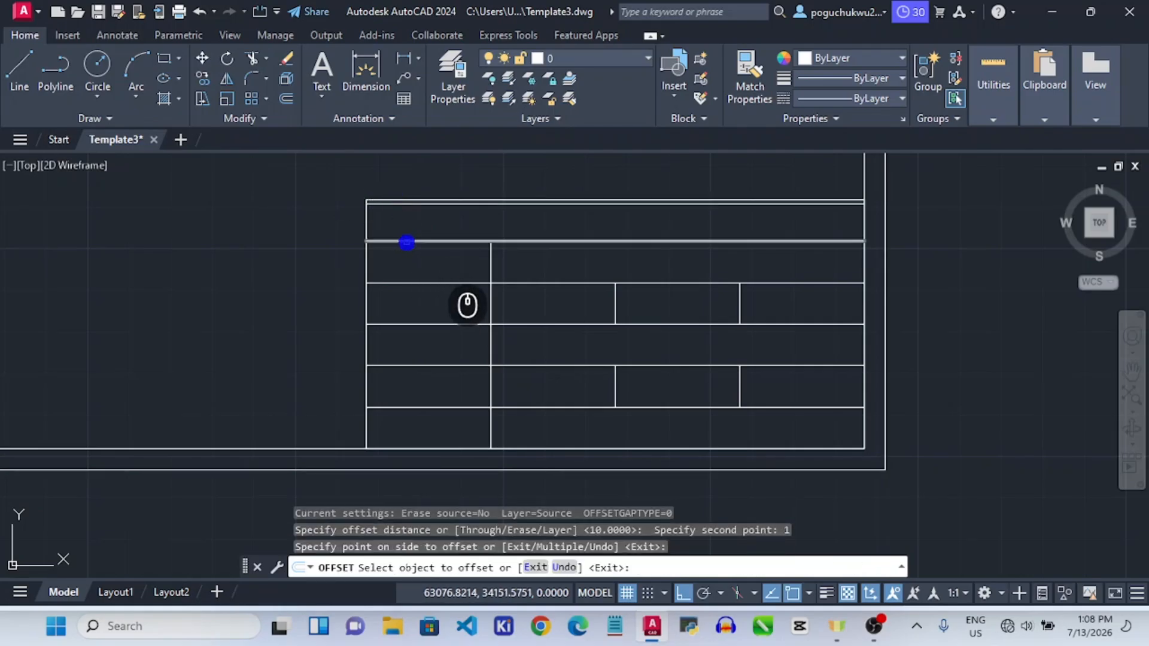
click(406, 240)
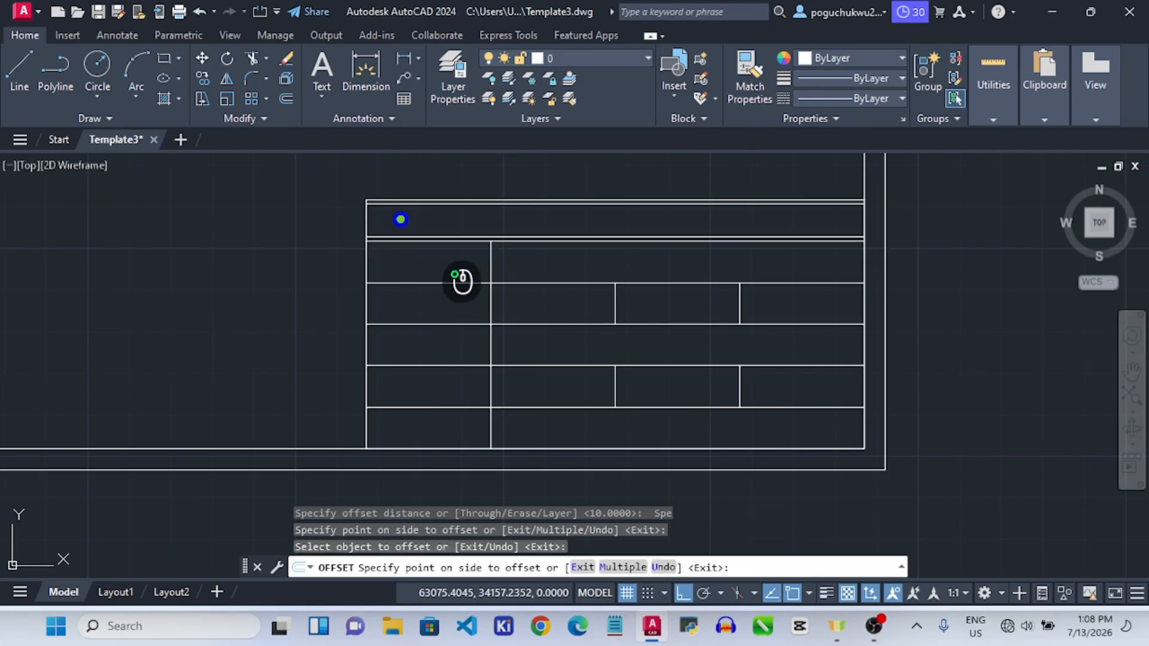
click(401, 219)
click(408, 241)
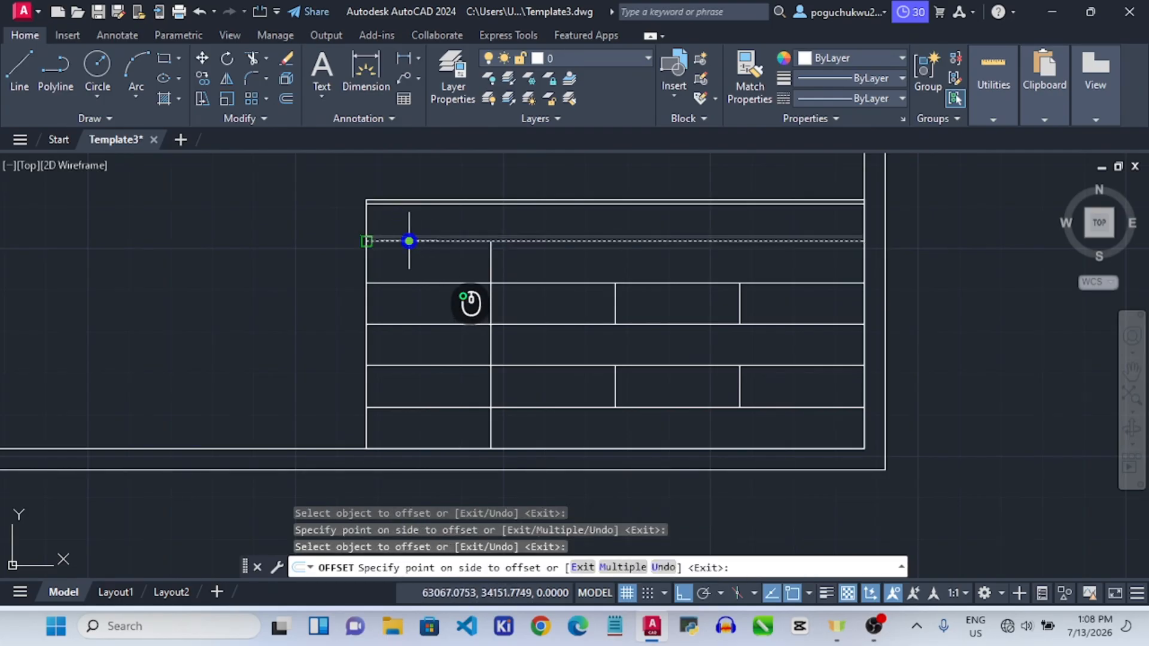
click(411, 264)
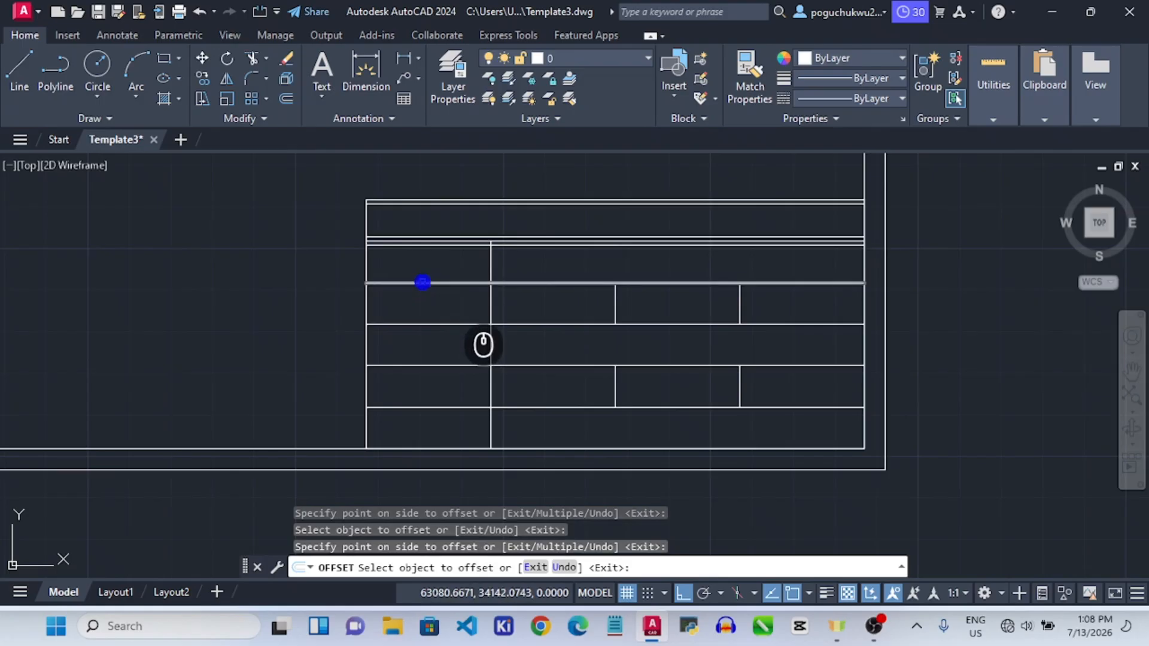
click(424, 283)
click(415, 248)
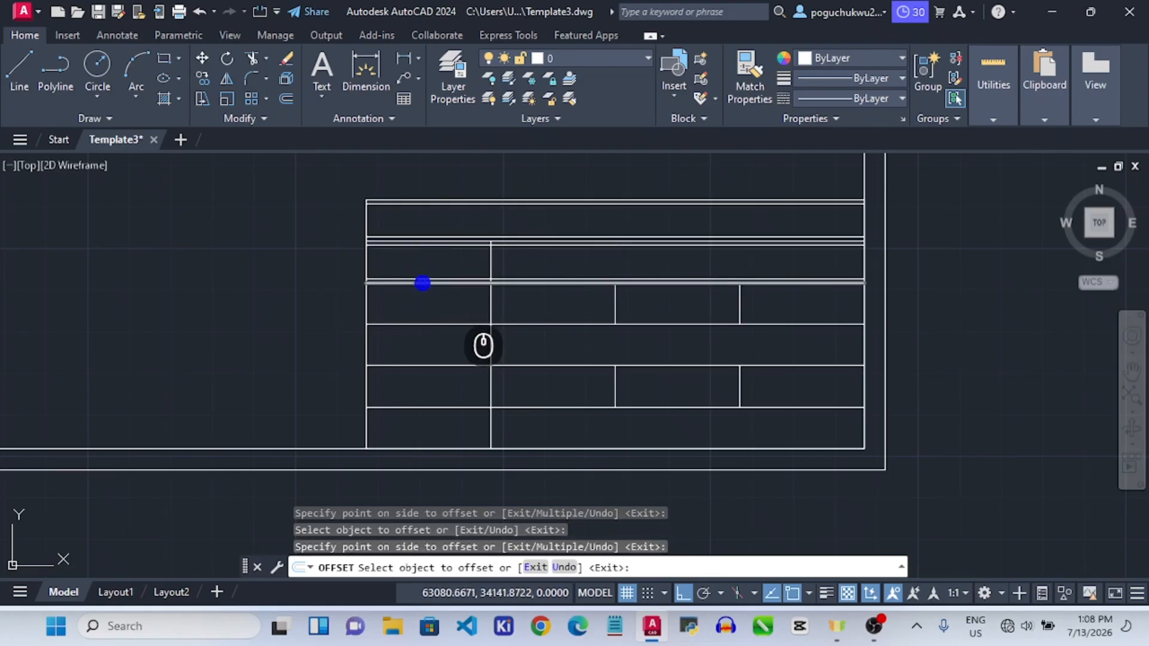
click(424, 283)
click(429, 298)
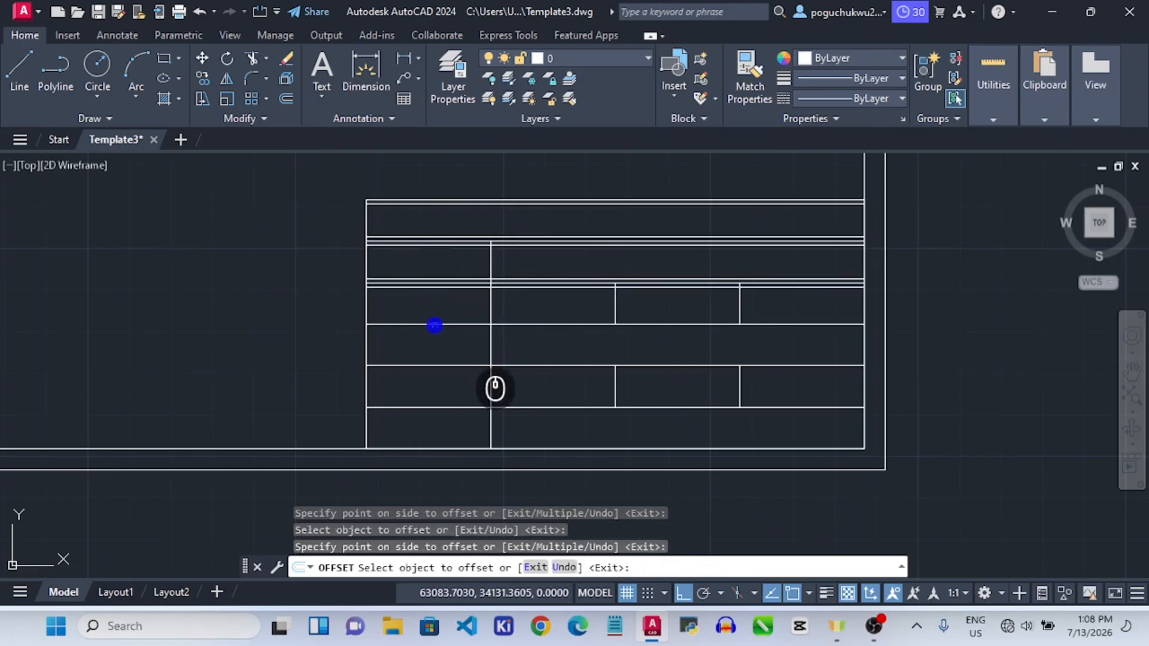
Offset the fourth, fifth and sixth row lines and the bottom edge by 1 unit.
click(433, 322)
click(428, 300)
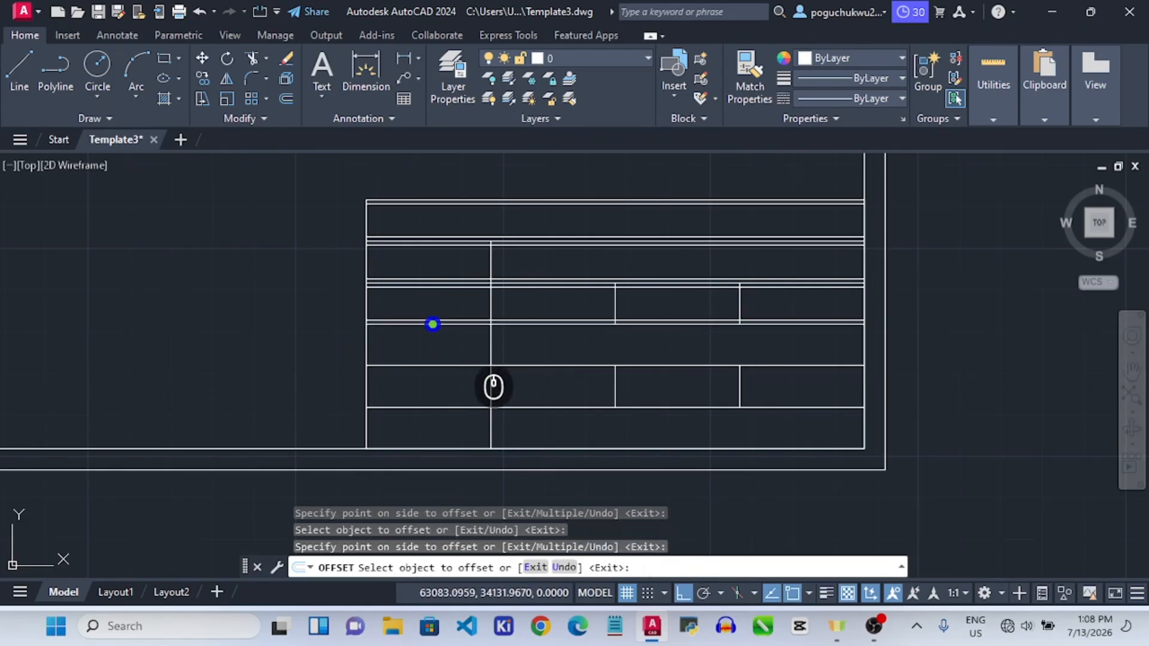
click(433, 324)
click(437, 332)
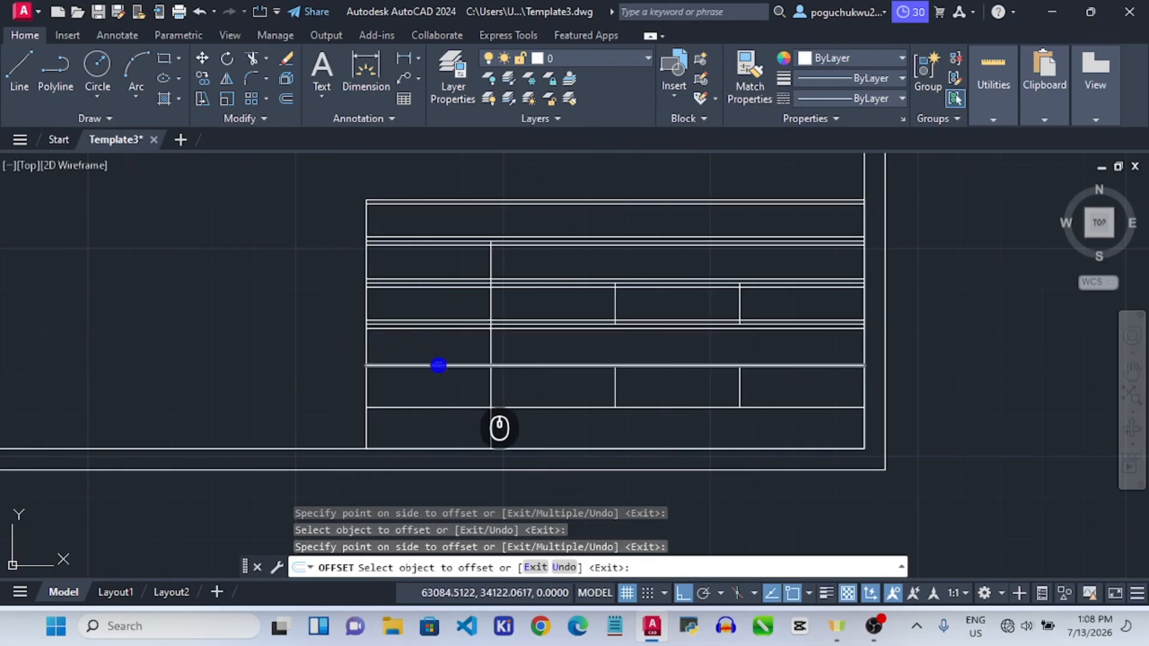
click(439, 365)
click(433, 346)
click(434, 365)
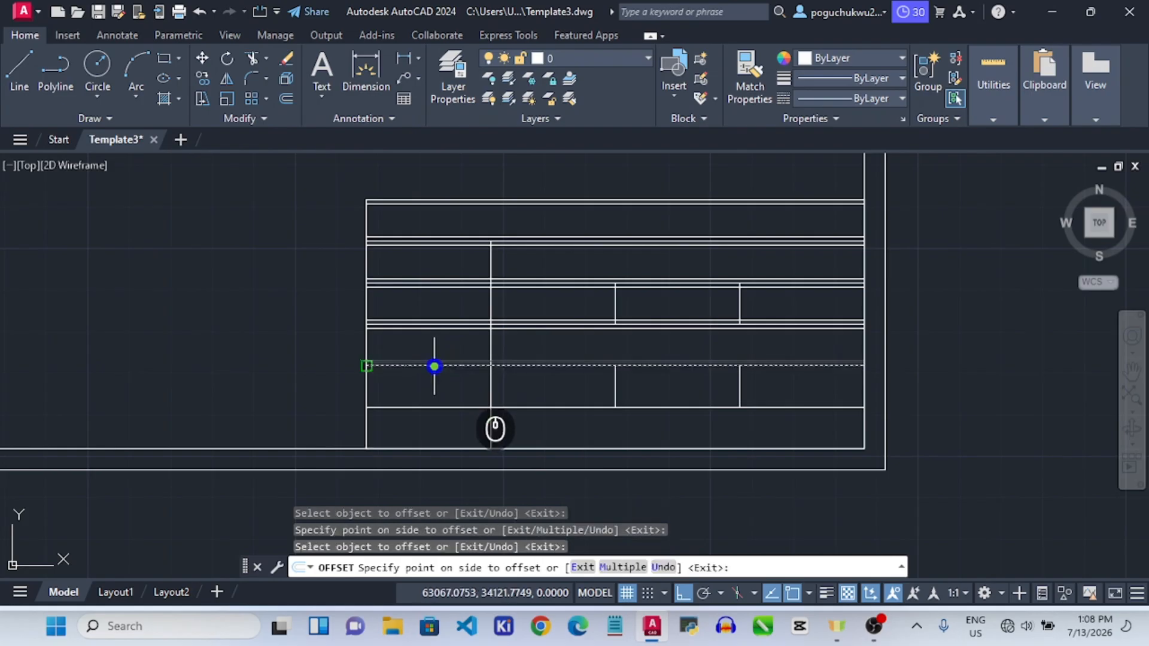
click(440, 377)
click(423, 405)
click(419, 393)
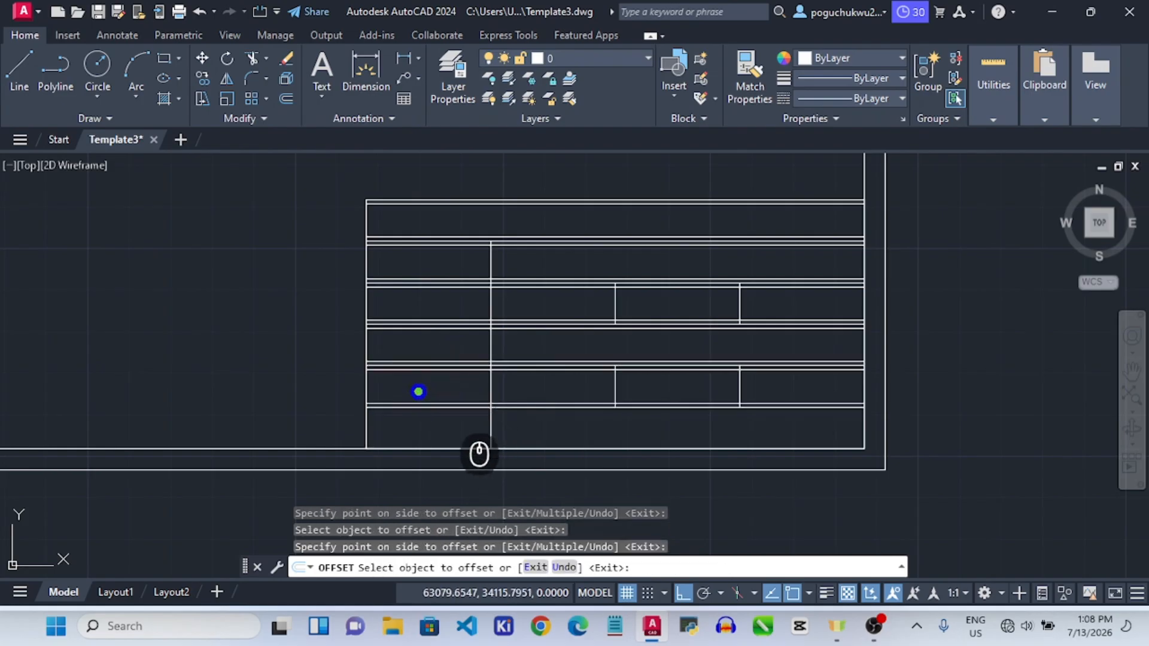
click(412, 407)
click(411, 430)
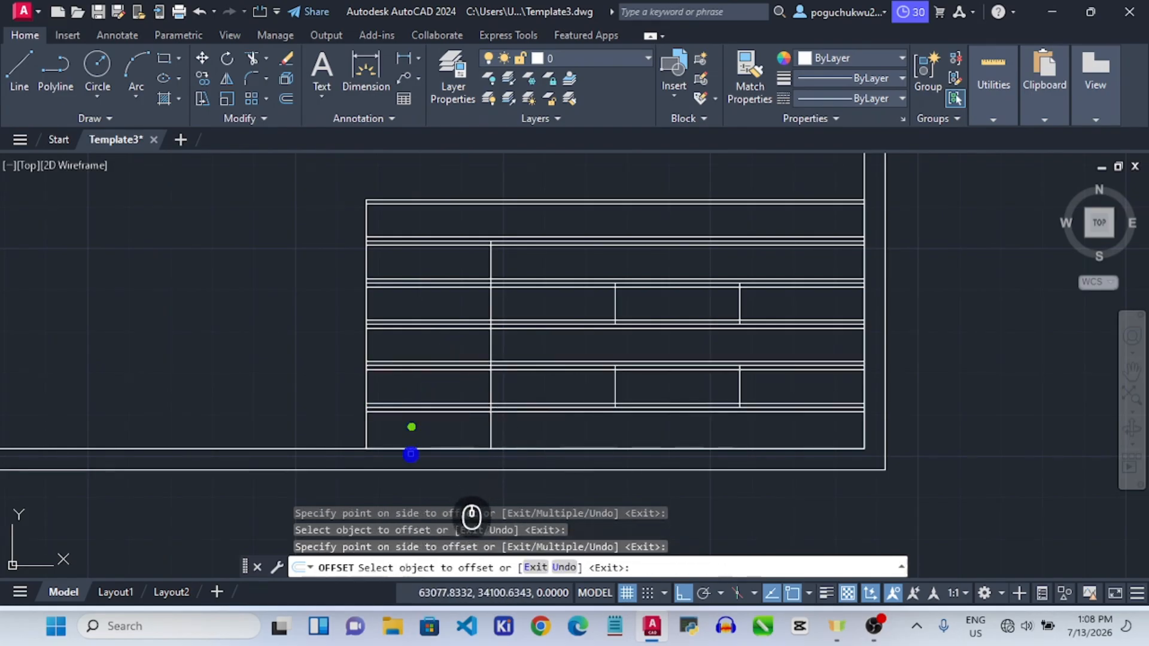
click(411, 449)
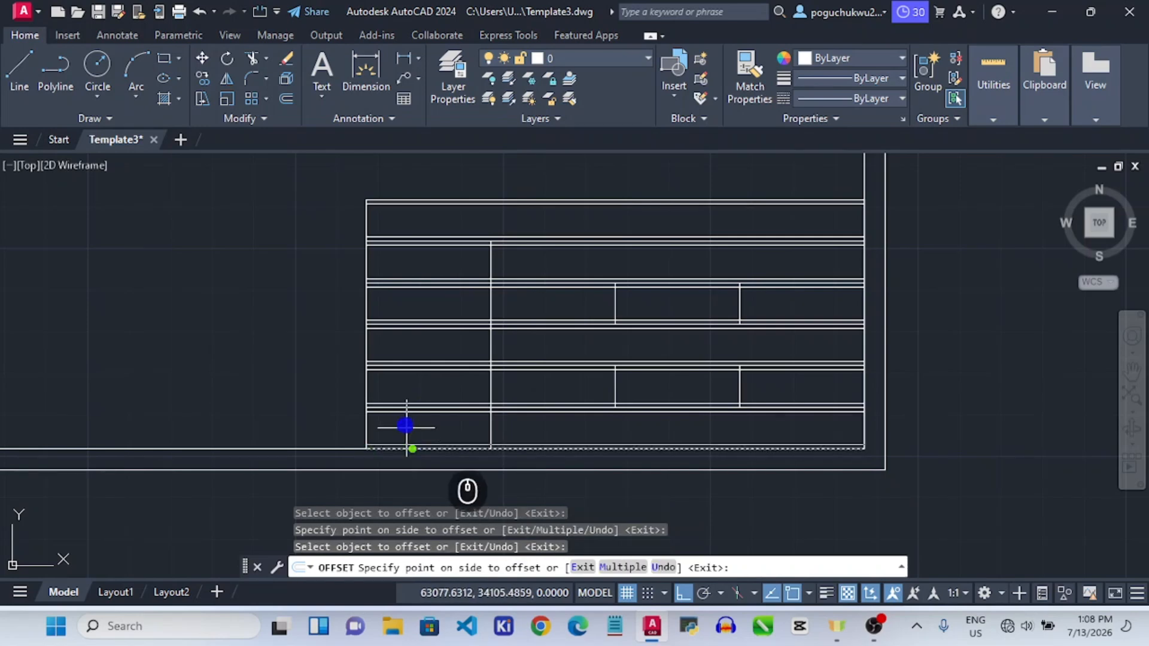
click(406, 425)
key(Escape)
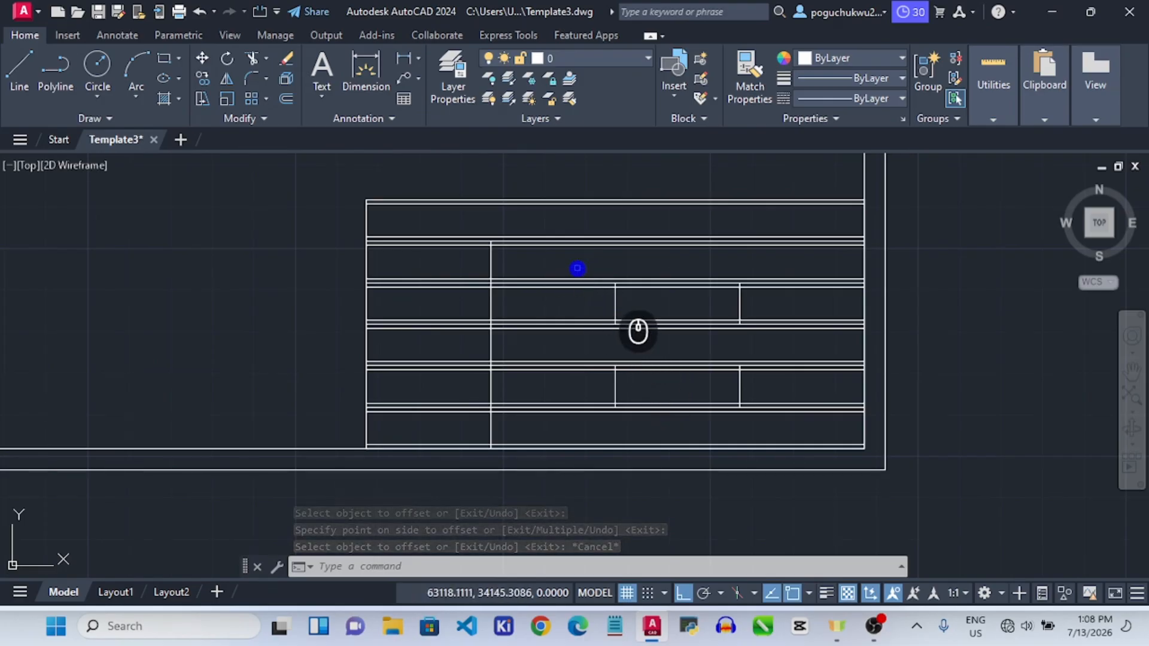
Start MTEXT and drag a text box corner to corner across the title block's top row.
click(327, 90)
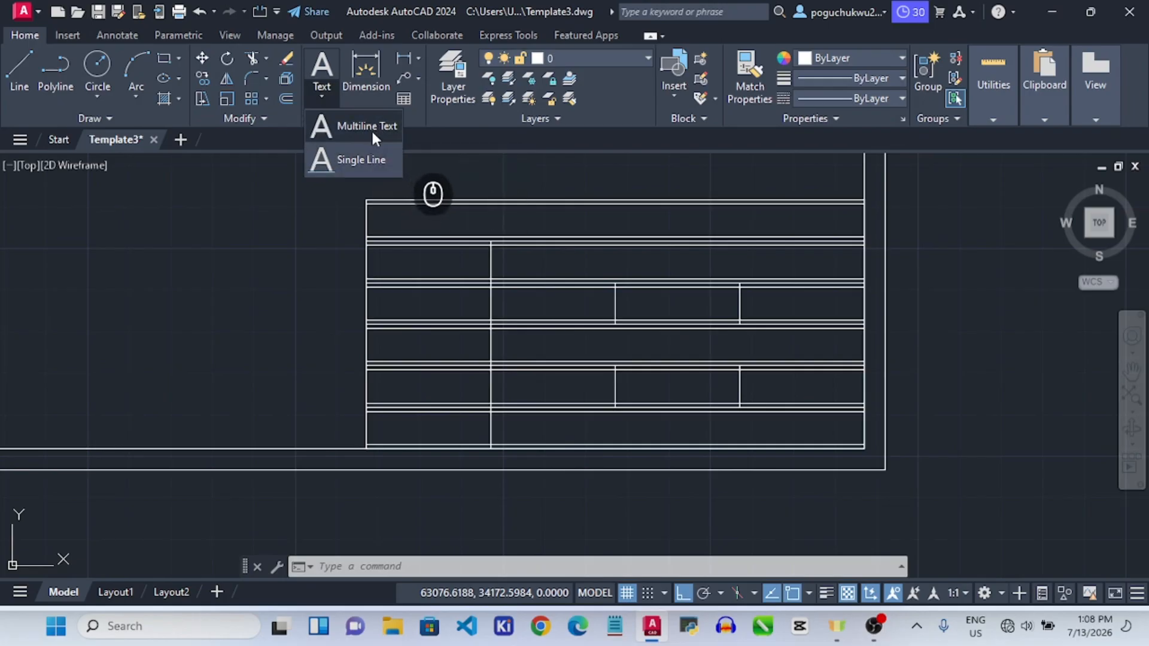
click(368, 126)
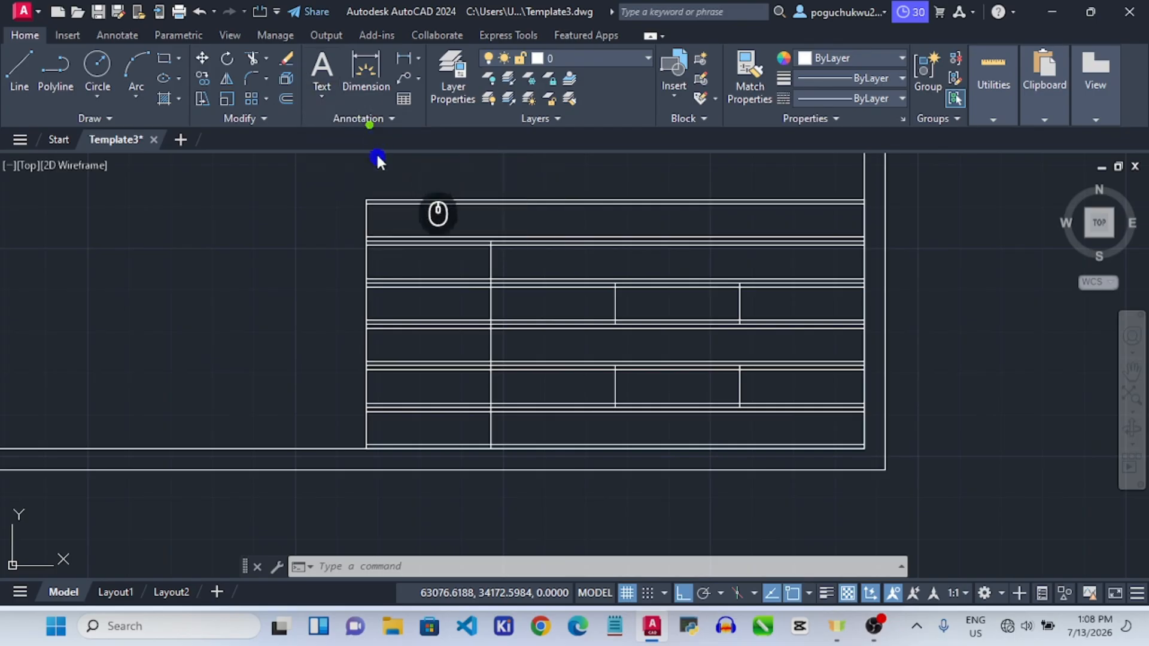
scroll(367, 204, up, 8)
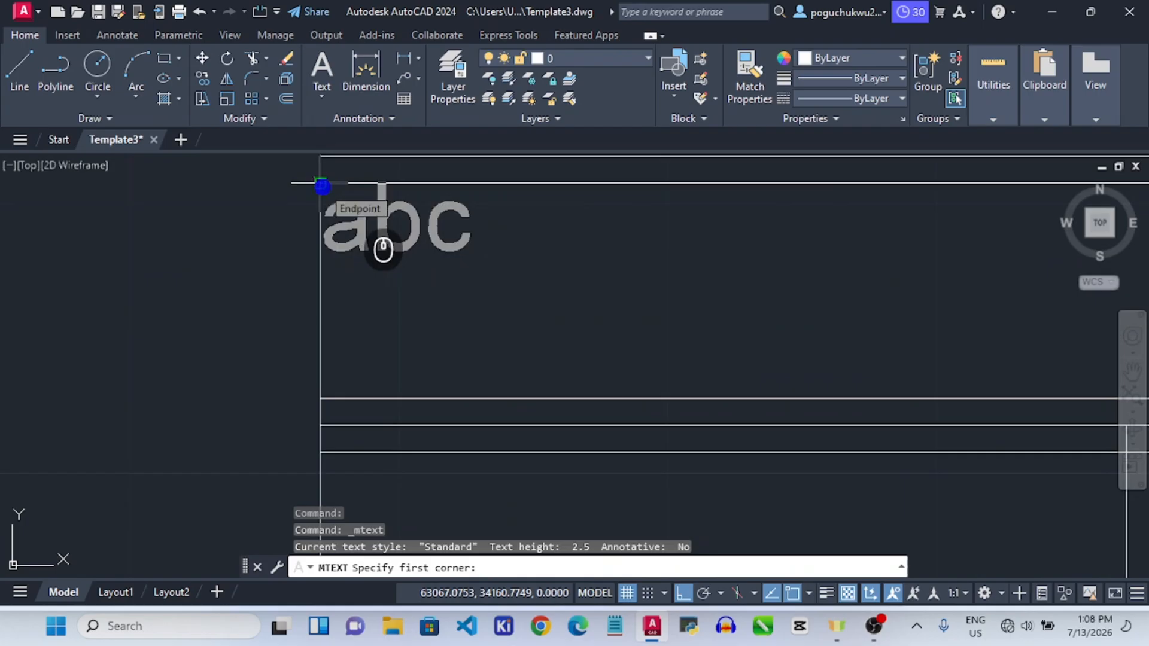
click(322, 186)
scroll(541, 297, down, 5)
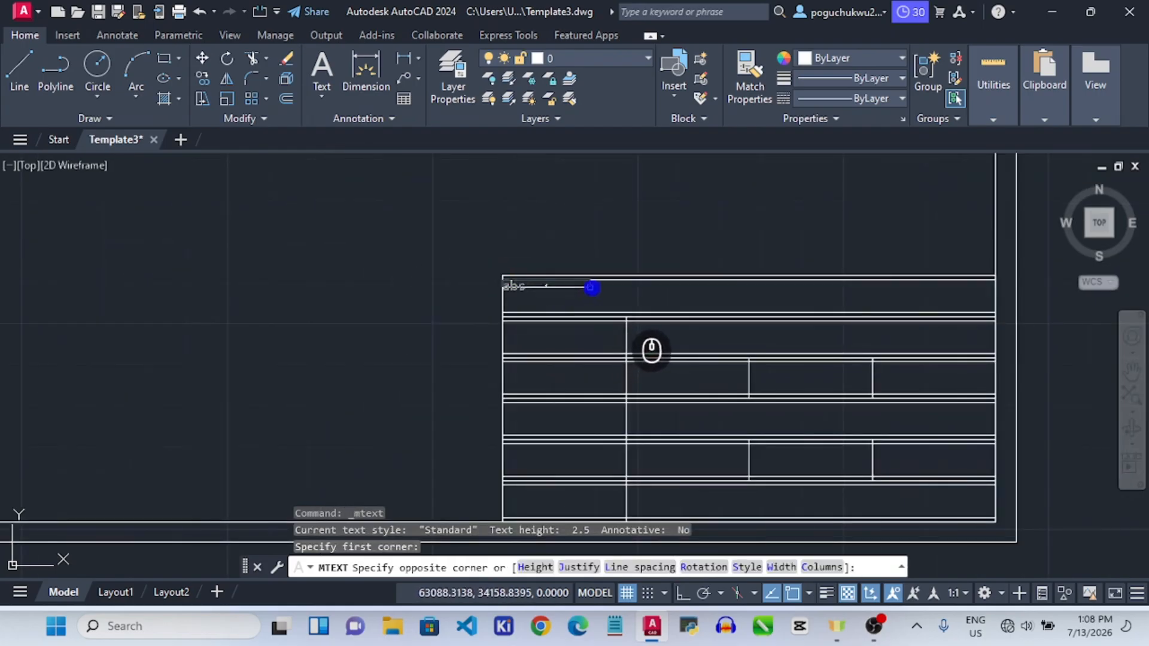
scroll(999, 313, up, 4)
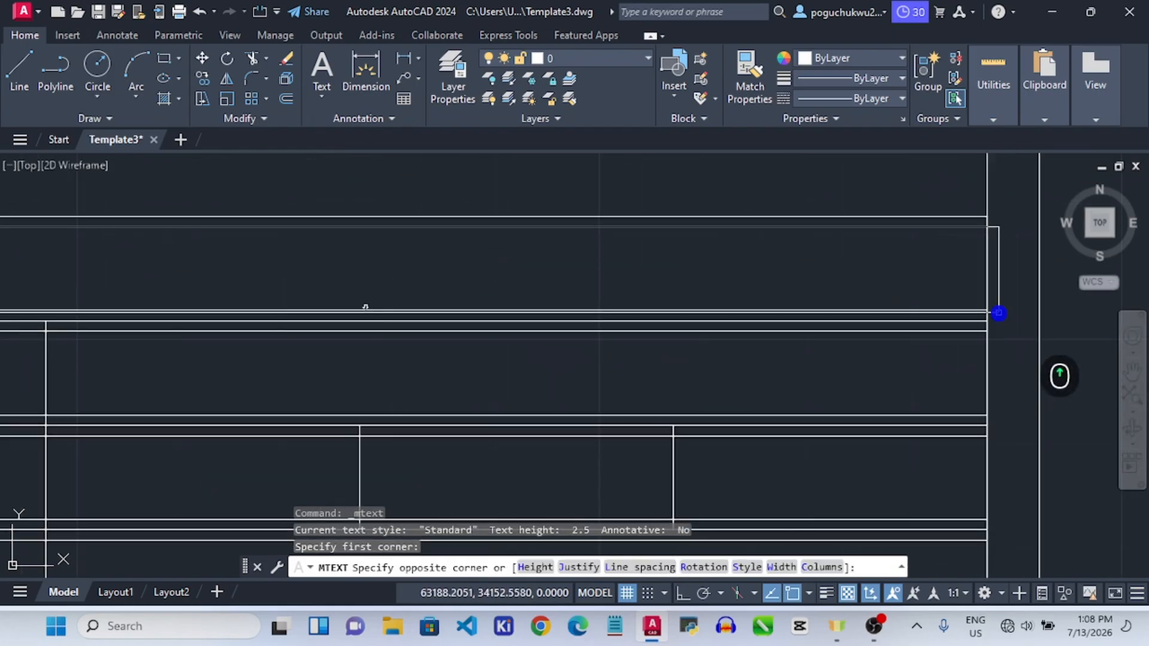
click(1000, 313)
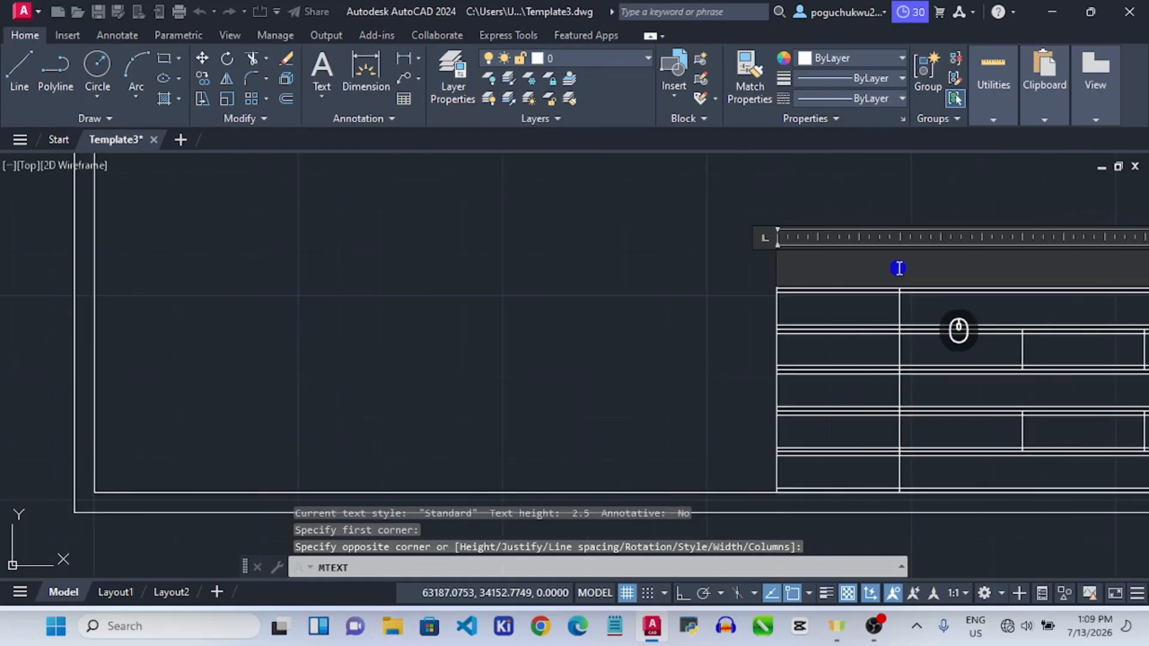
Enter UNIVERSITY NAME in the text box and set it to Times New Roman.
click(831, 268)
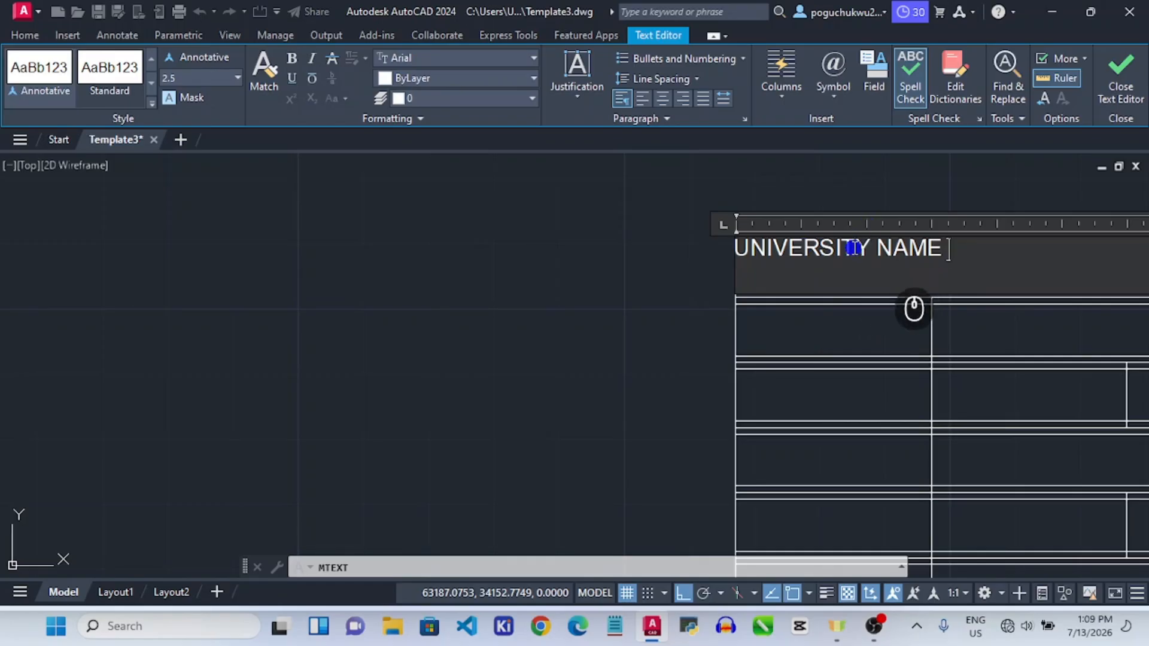
double_click(855, 248)
key(ctrl+a)
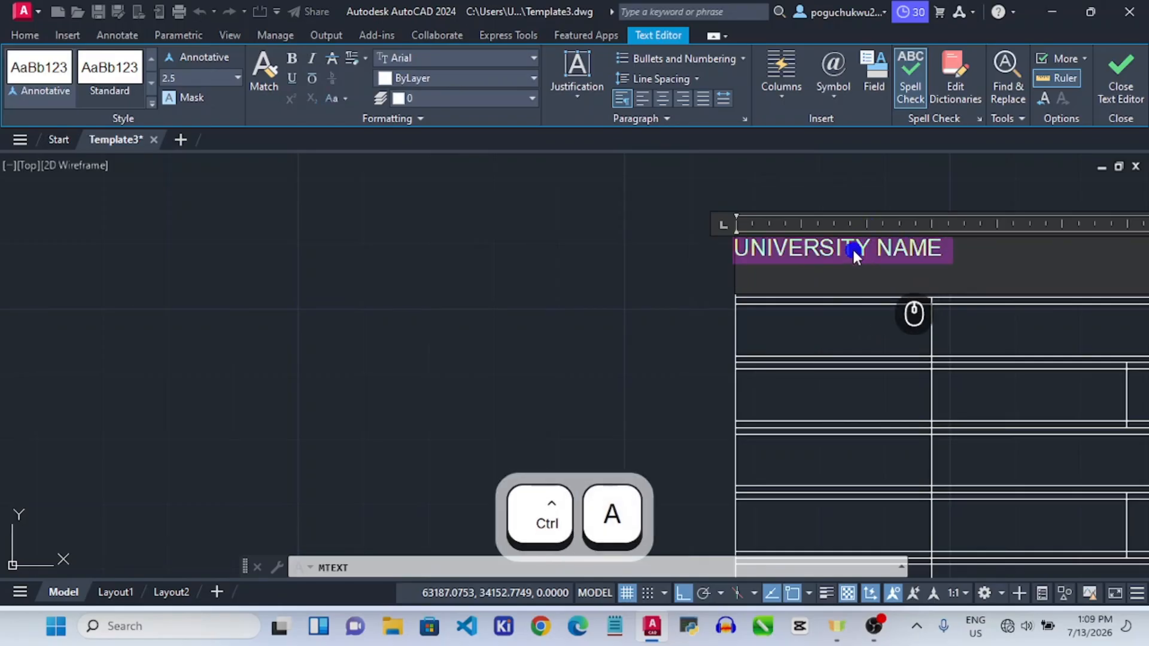
click(458, 57)
scroll(466, 101, down, 10)
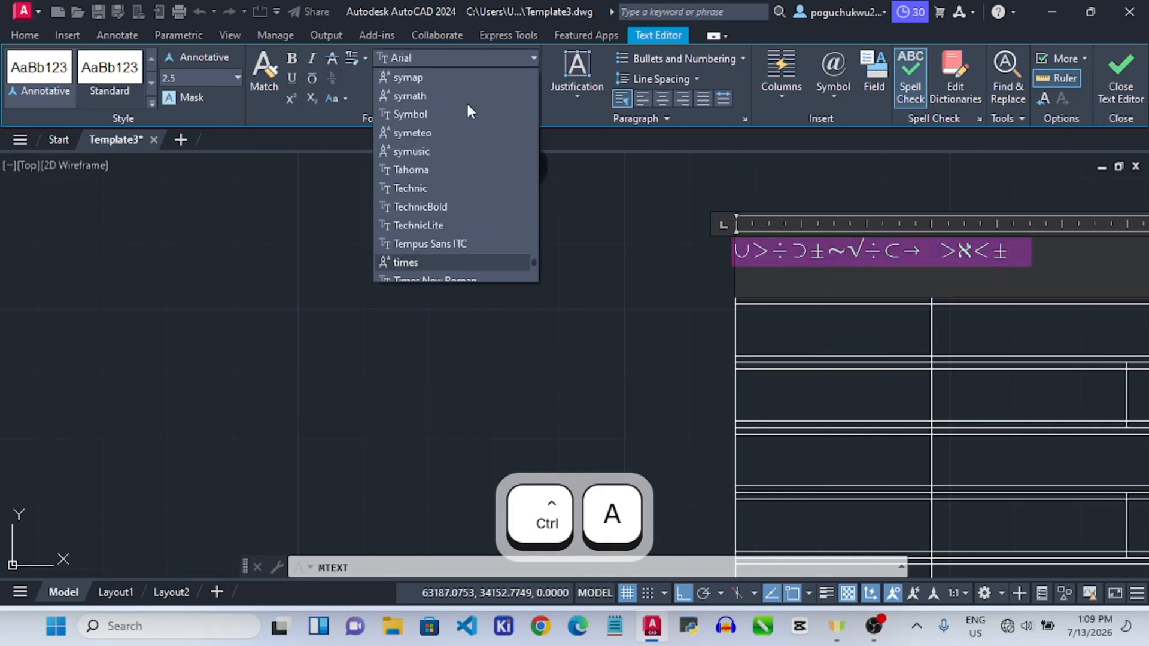
scroll(455, 254, down, 1)
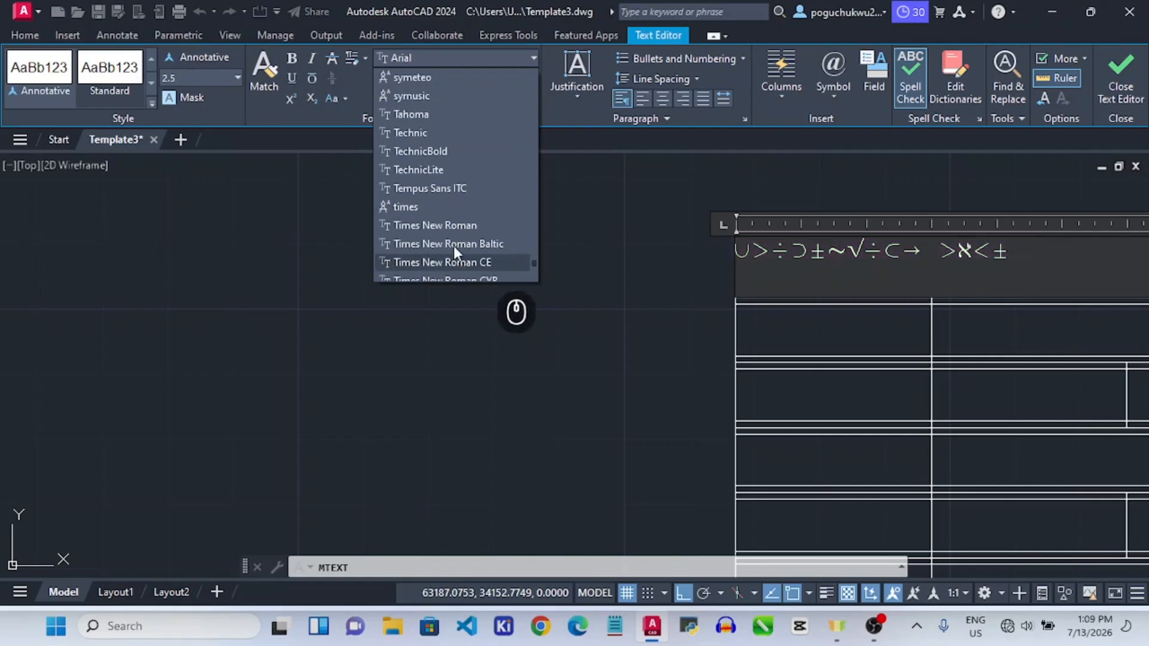
click(443, 225)
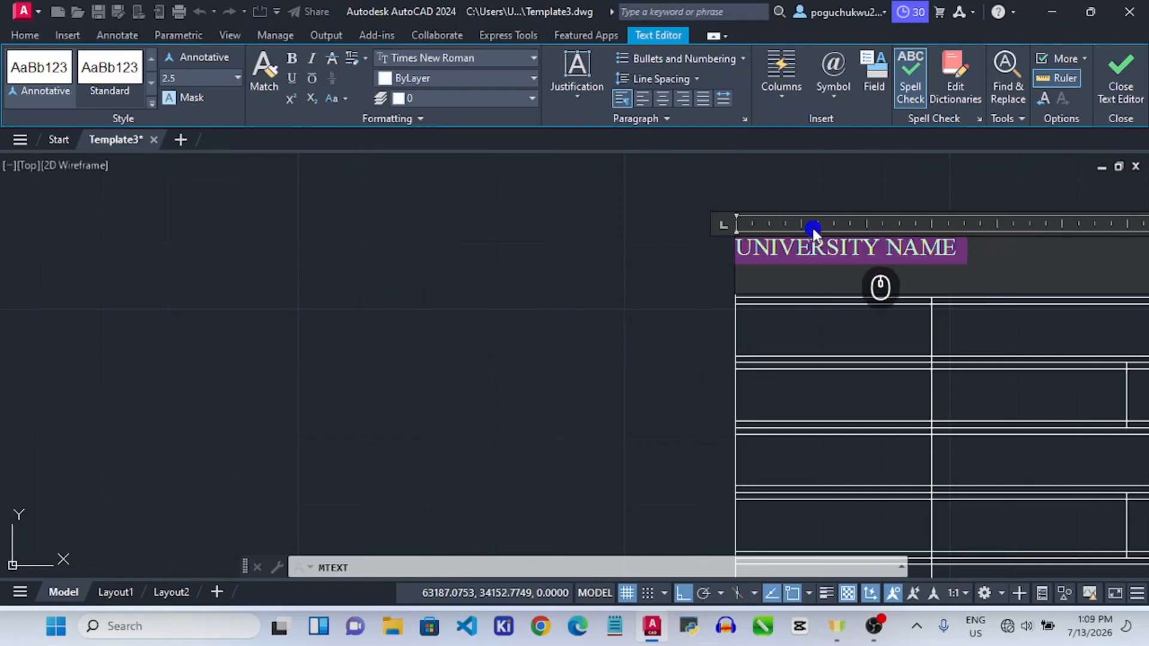
Set the heading's text height to 4, centre it, and finish editing.
click(237, 77)
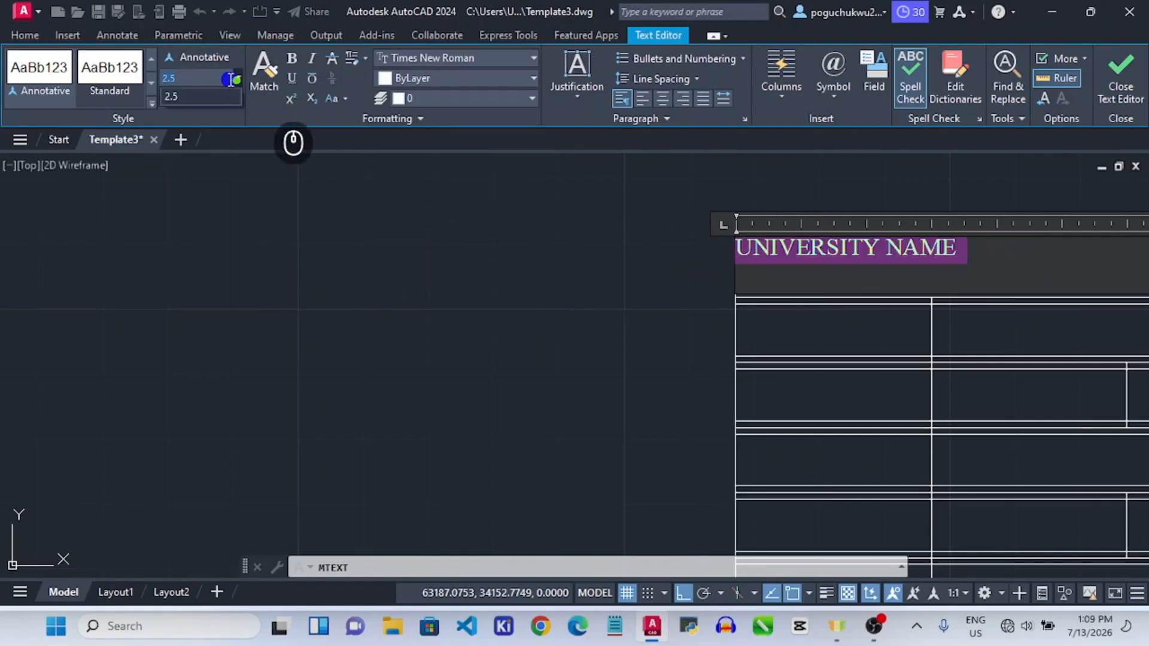
click(172, 76)
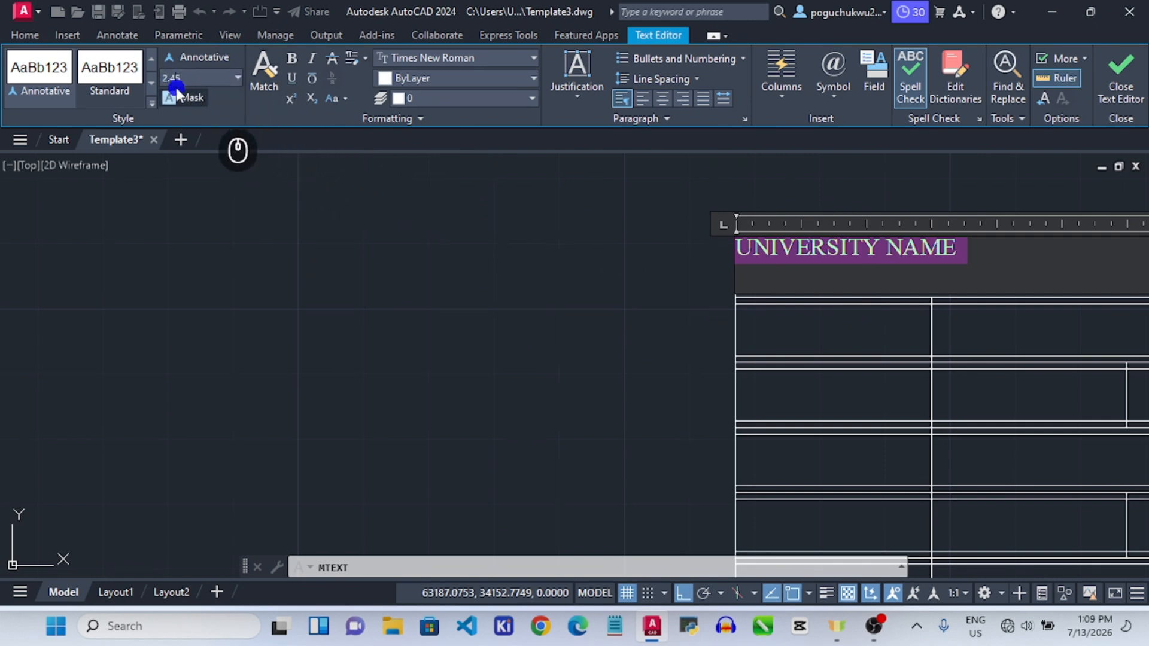
click(171, 80)
text(2.)
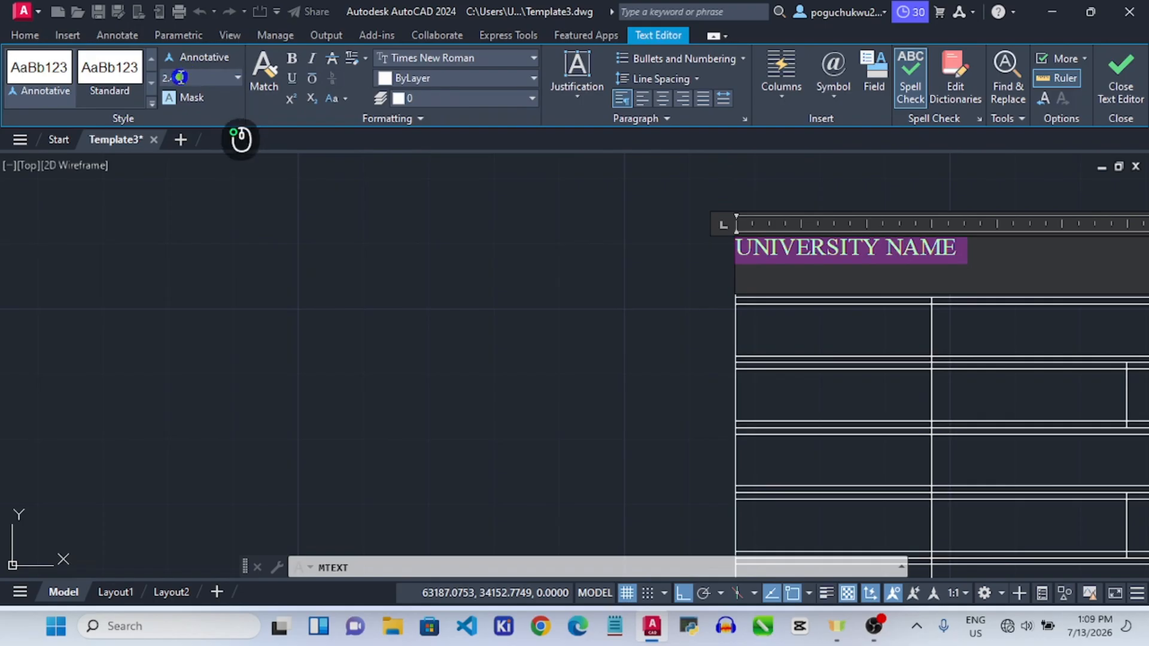
text(45)
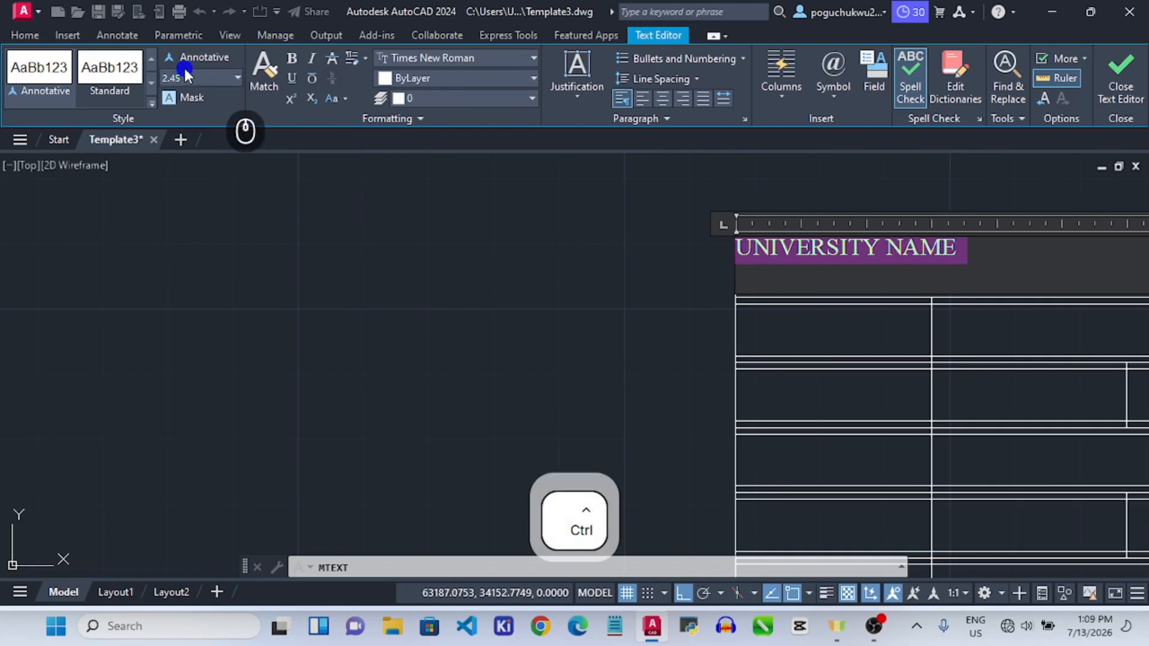
key(ctrl+a)
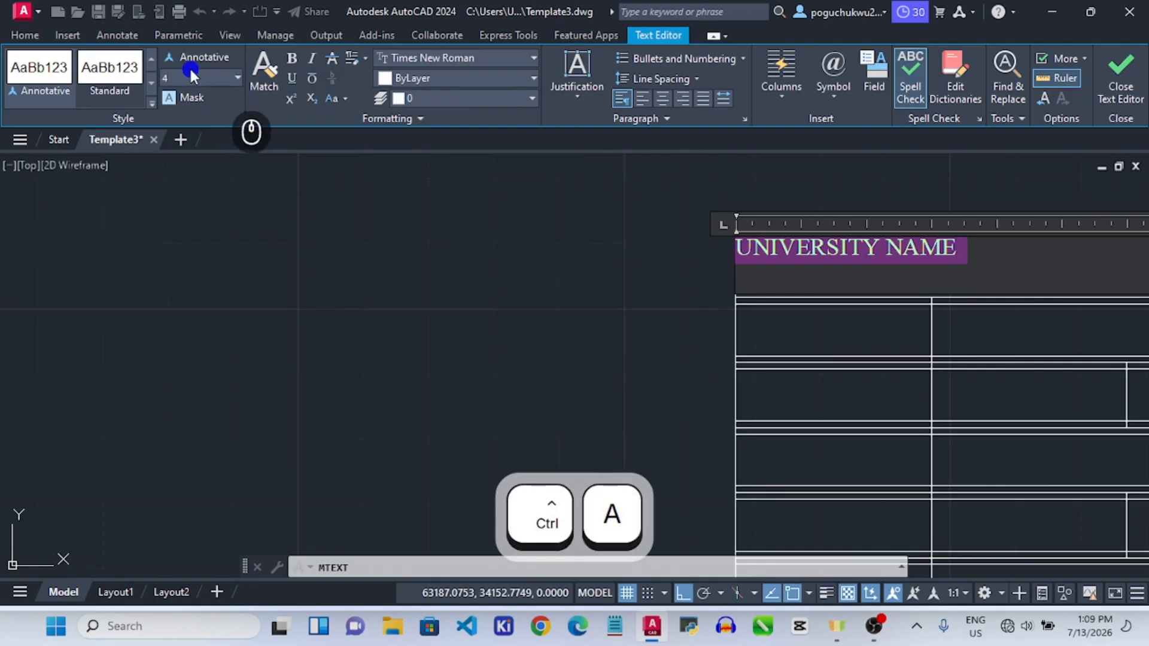
key(Return)
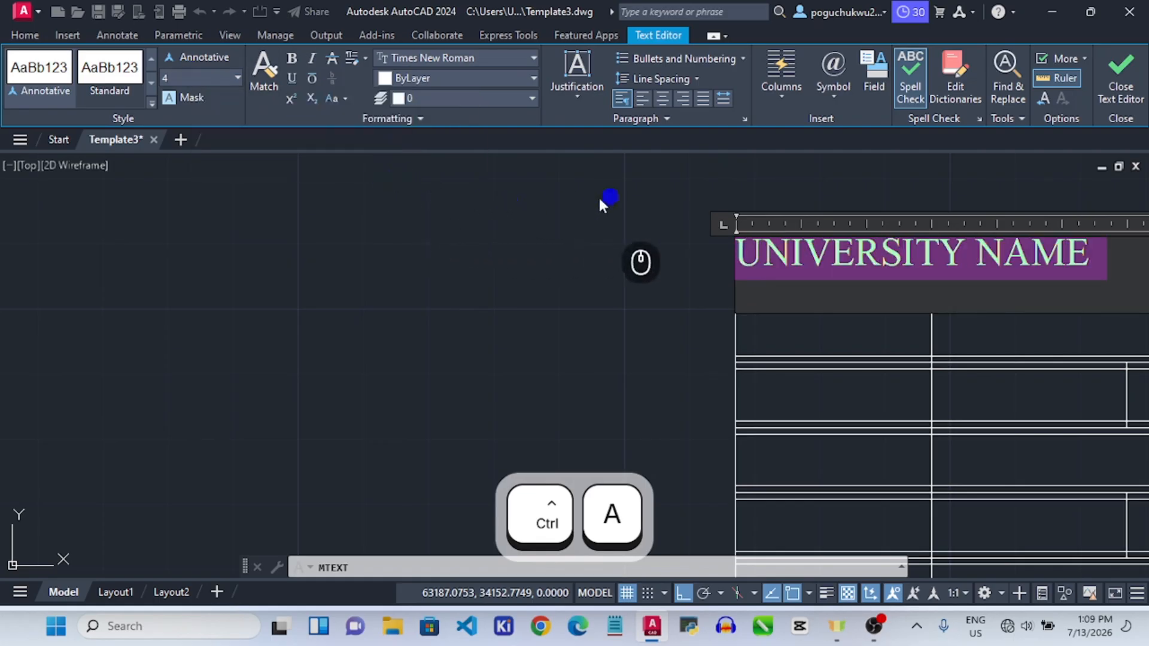
scroll(950, 258, down, 3)
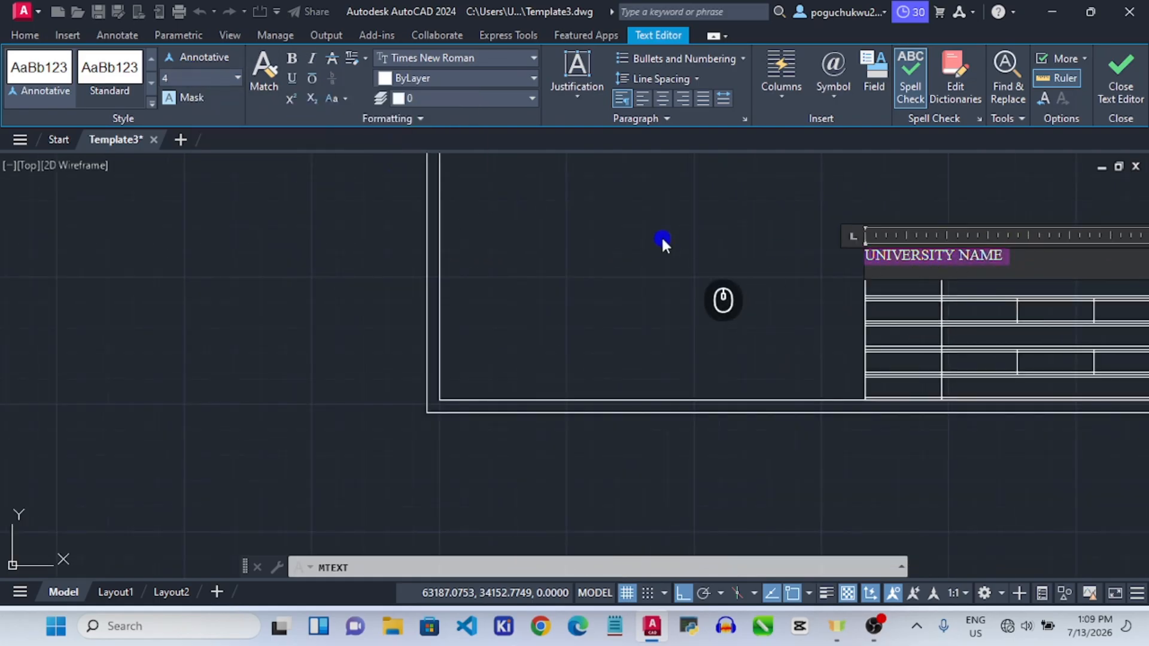
scroll(664, 238, down, 2)
scroll(862, 252, up, 4)
scroll(917, 258, down, 6)
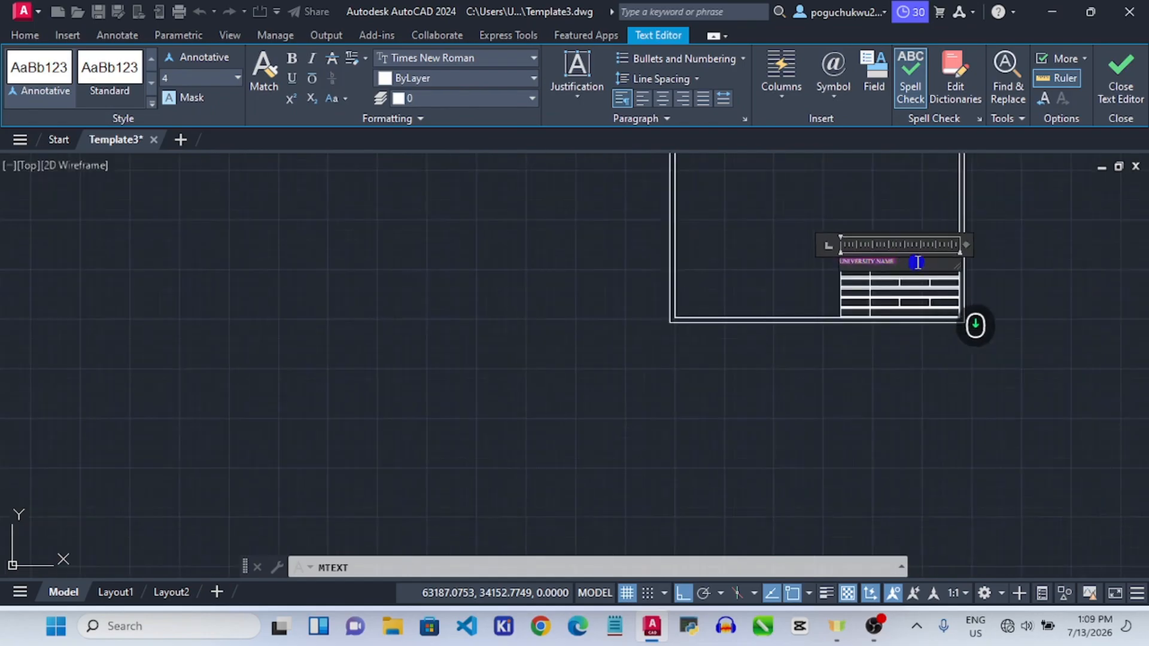
scroll(884, 256, up, 4)
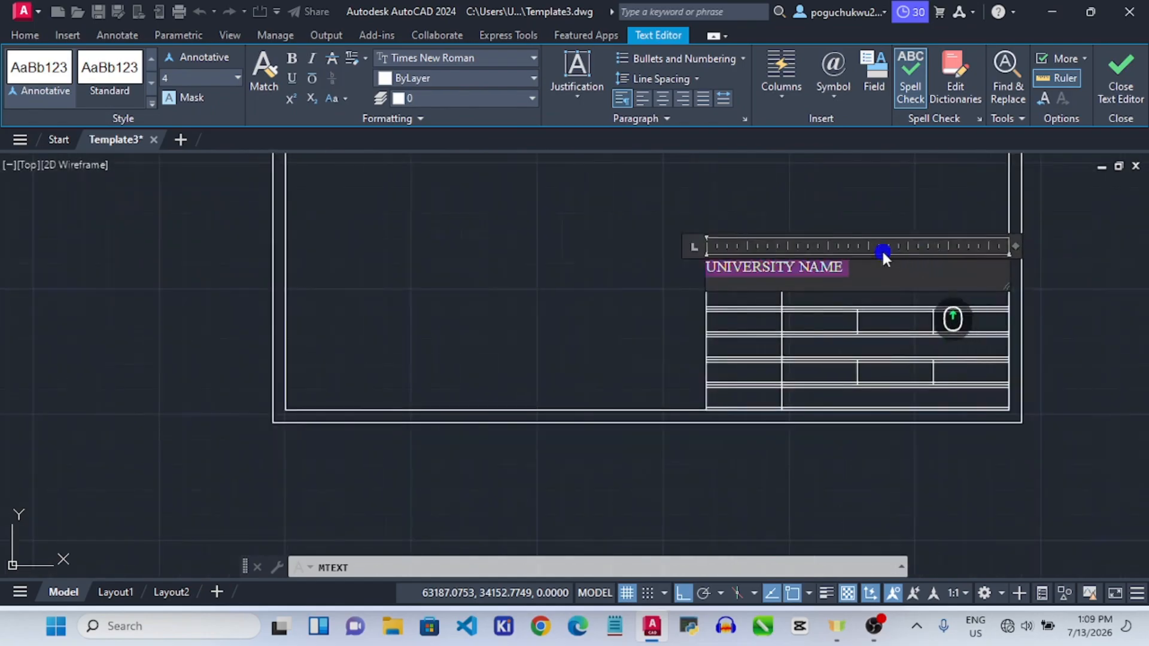
click(668, 98)
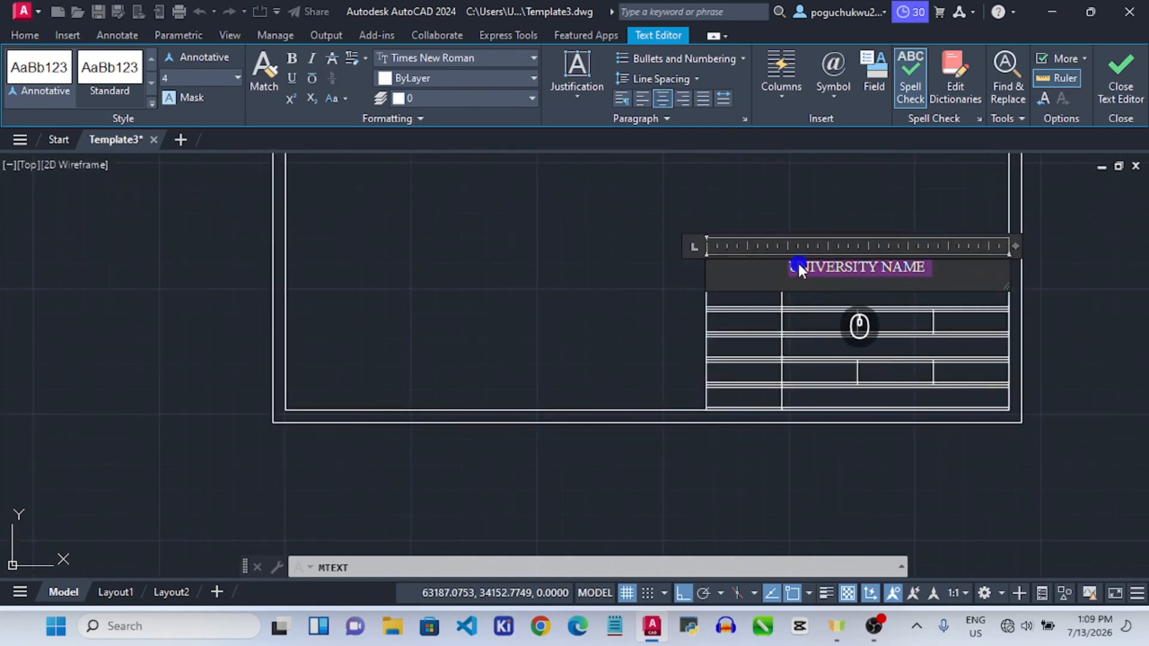
click(794, 219)
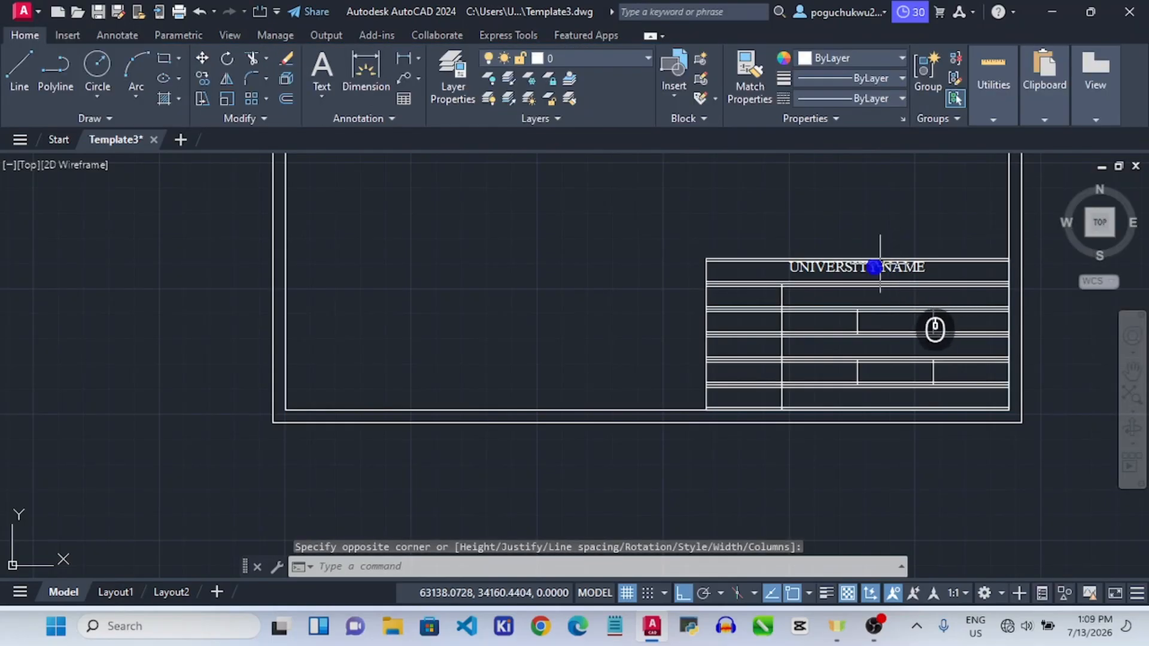
Drag the UNIVERSITY NAME text down 2 units by its grip, then reselect it.
scroll(873, 264, up, 3)
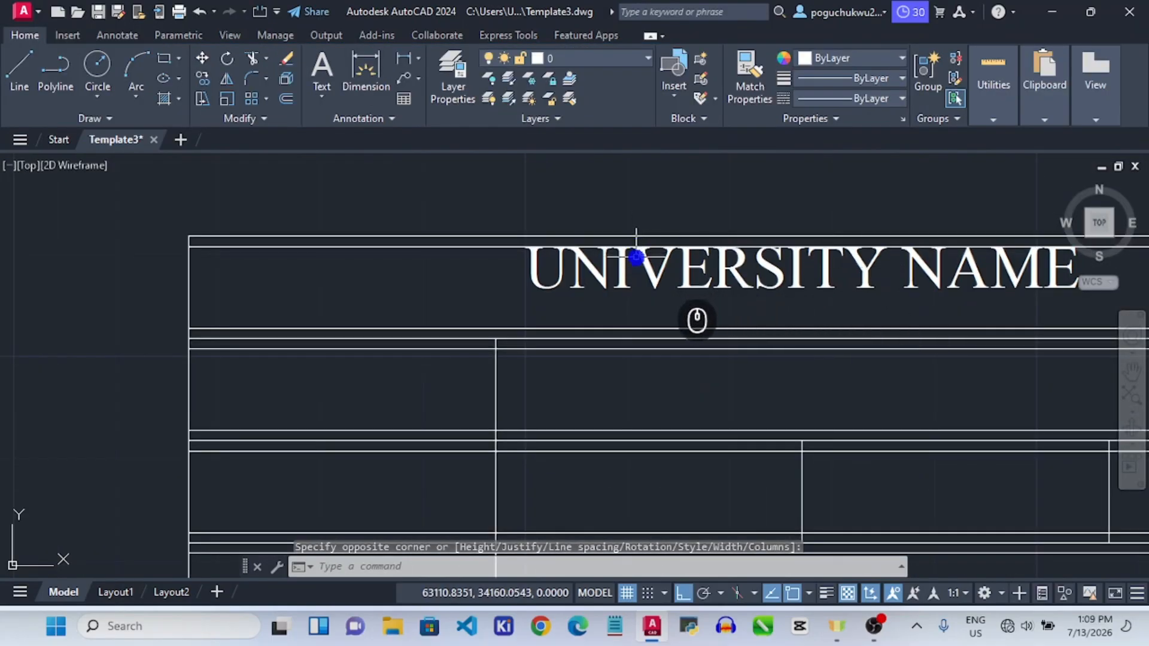
click(536, 260)
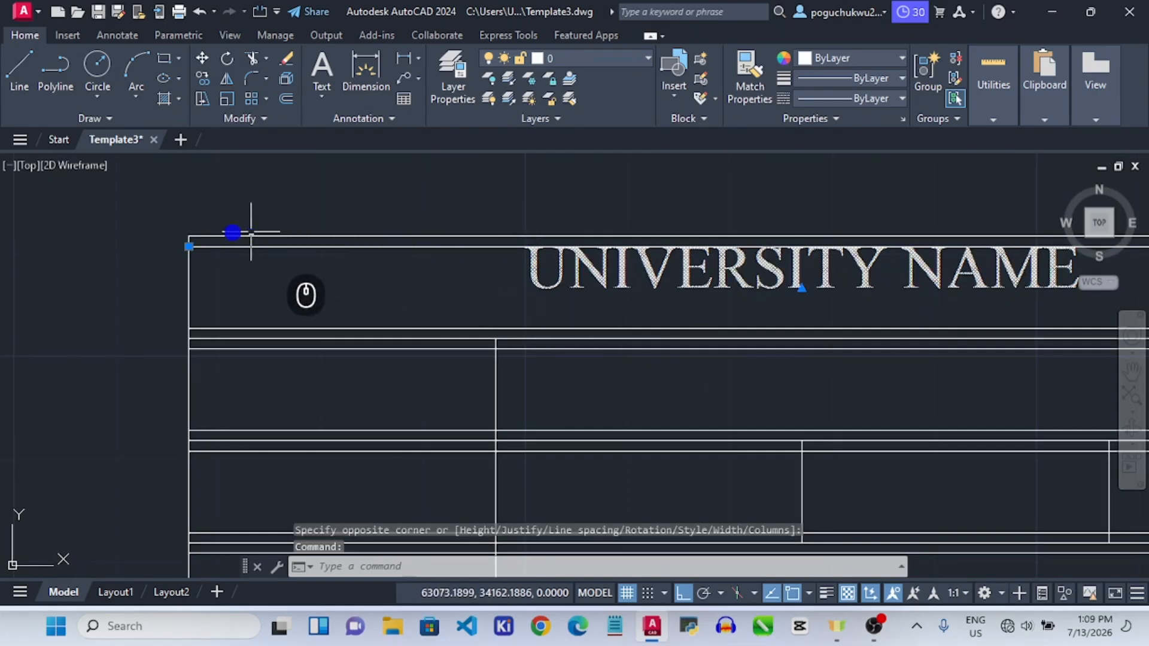
click(190, 246)
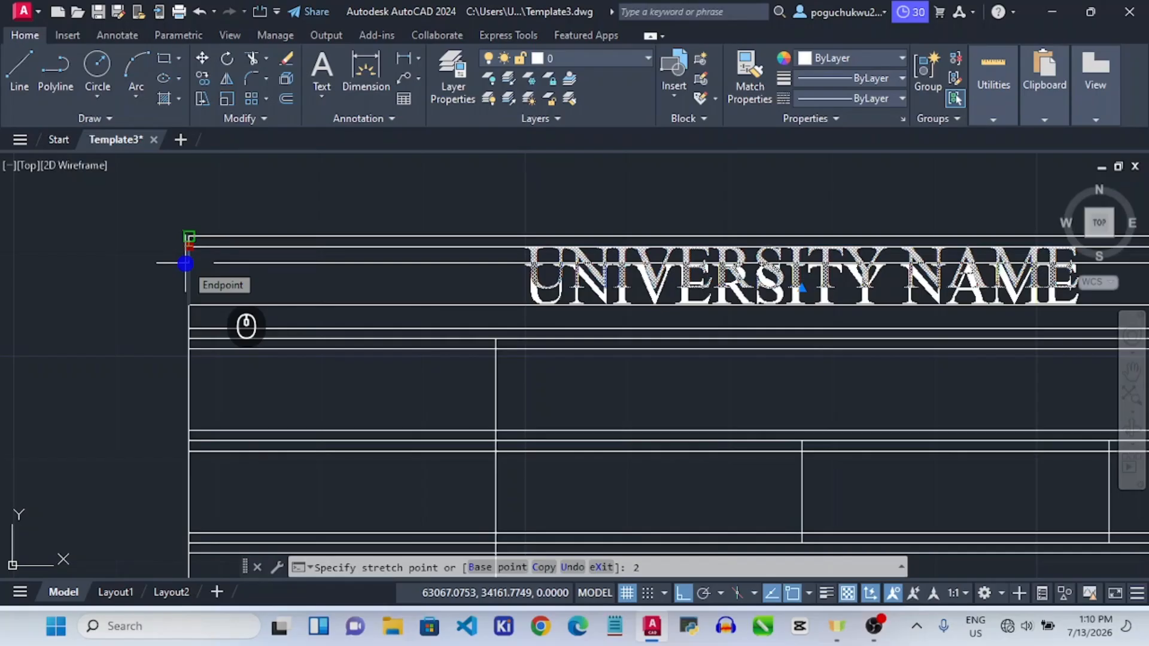
click(186, 264)
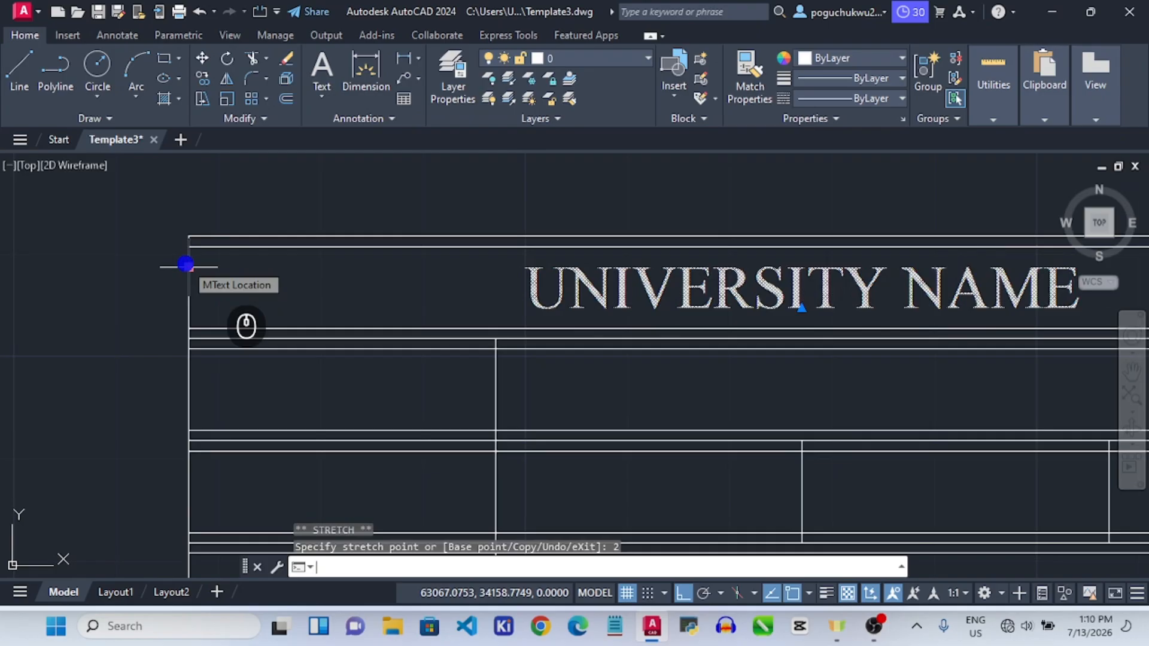
scroll(353, 259, down, 4)
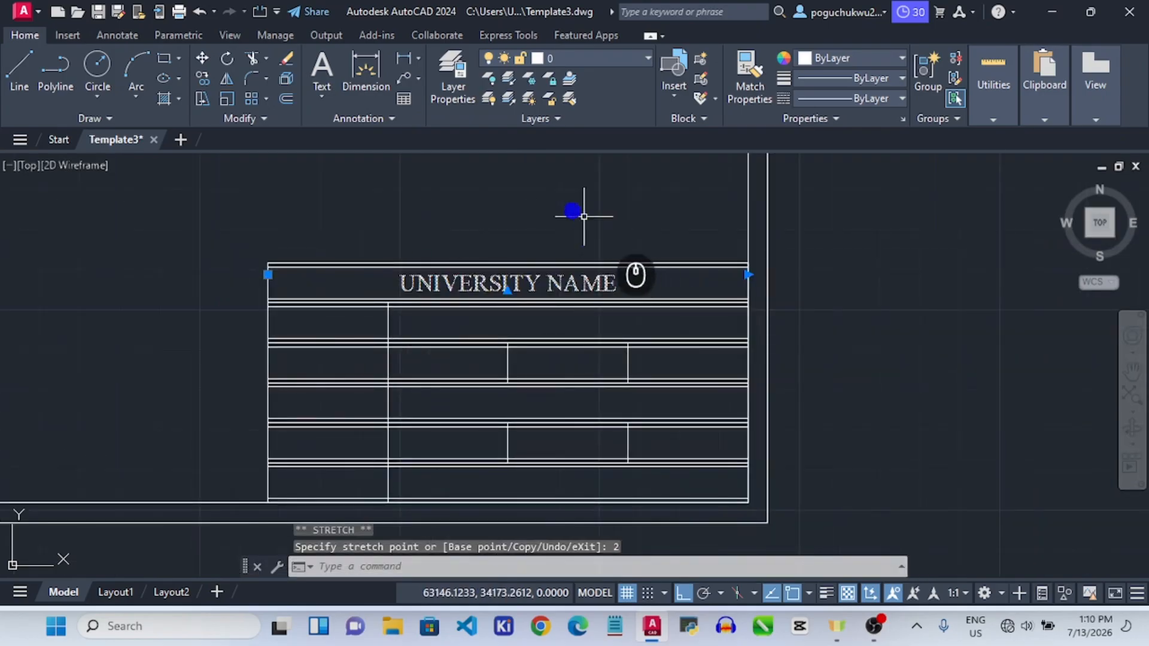
click(72, 188)
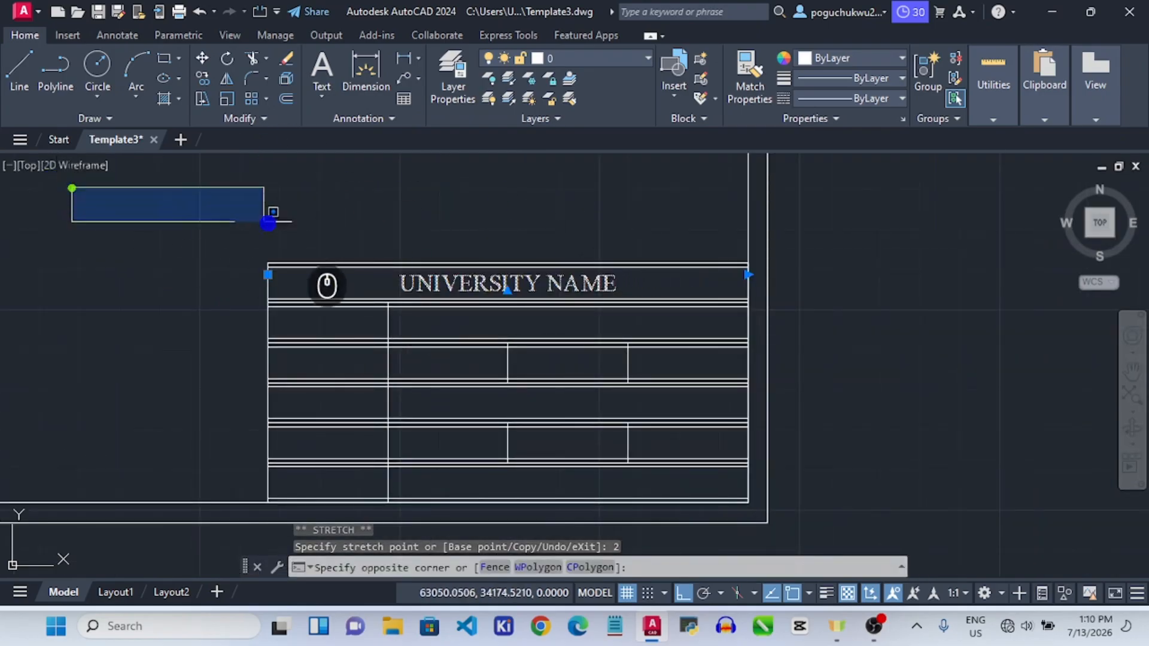
click(255, 223)
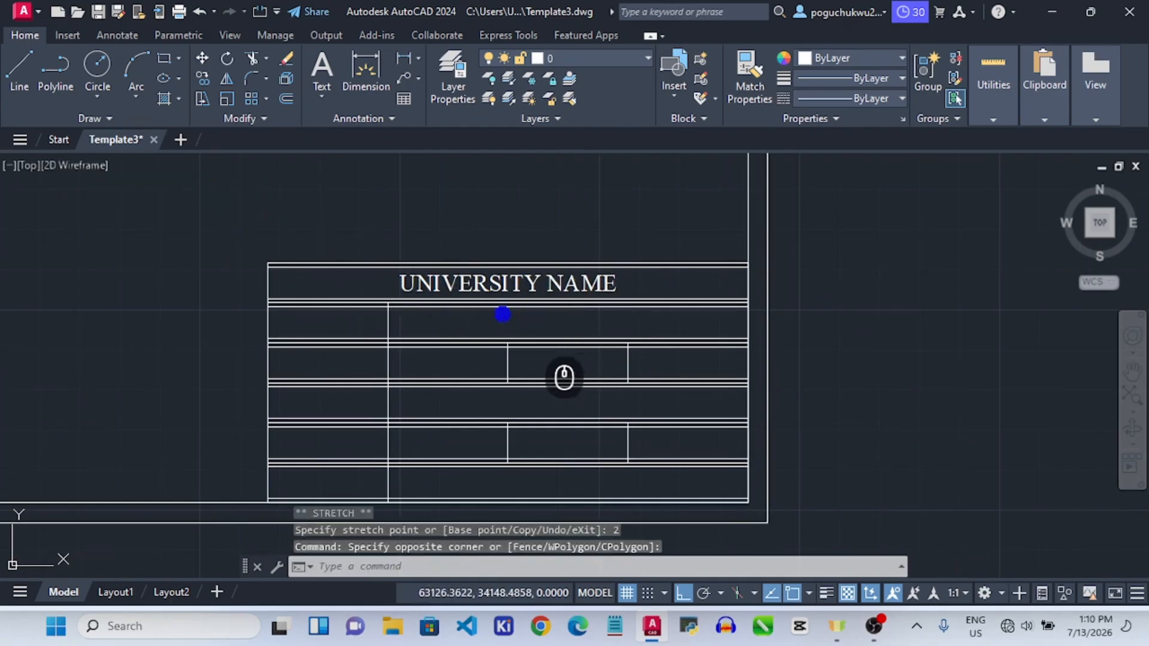
click(493, 282)
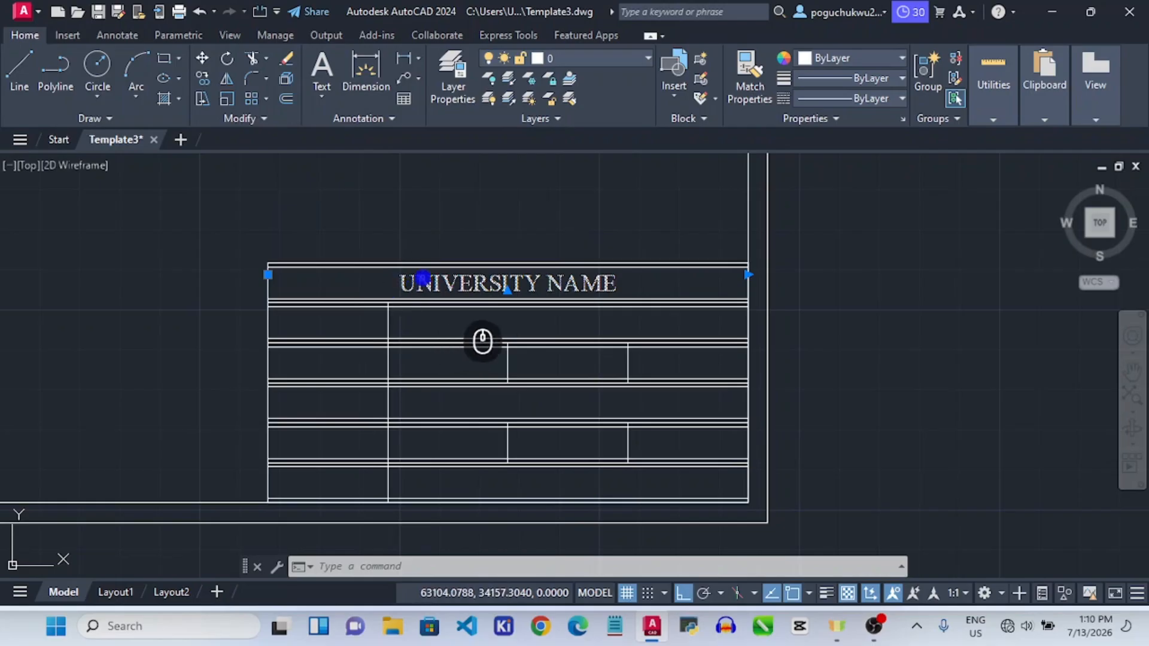
Copy the UNIVERSITY NAME text from the table corner into rows two and three.
click(205, 78)
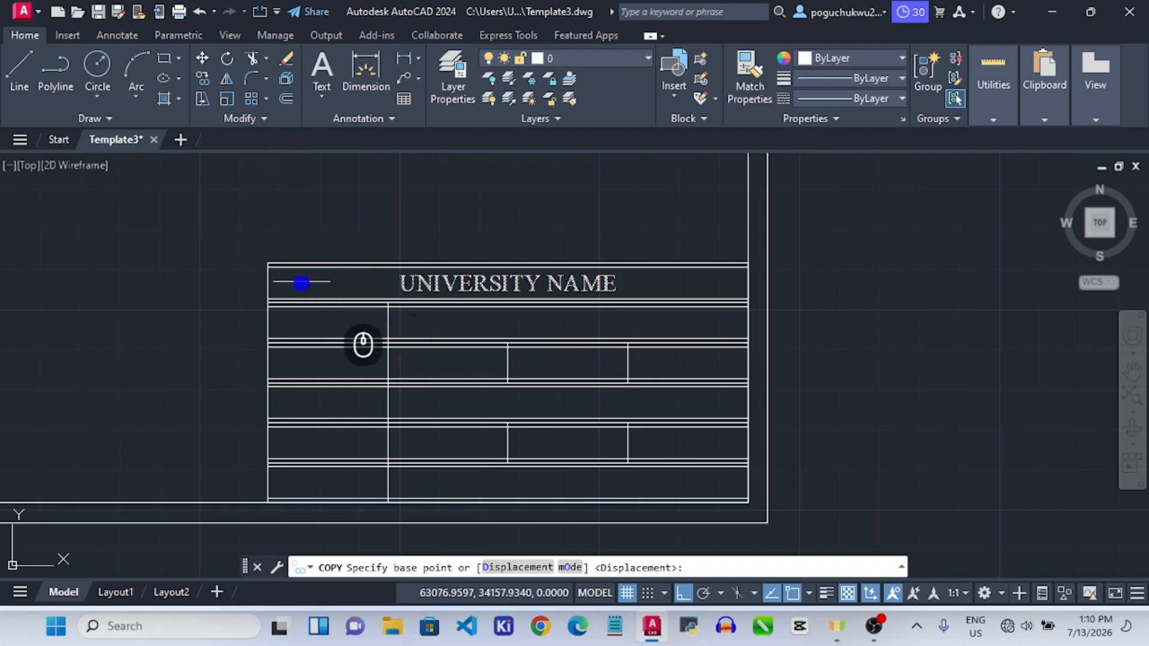
scroll(272, 304, up, 4)
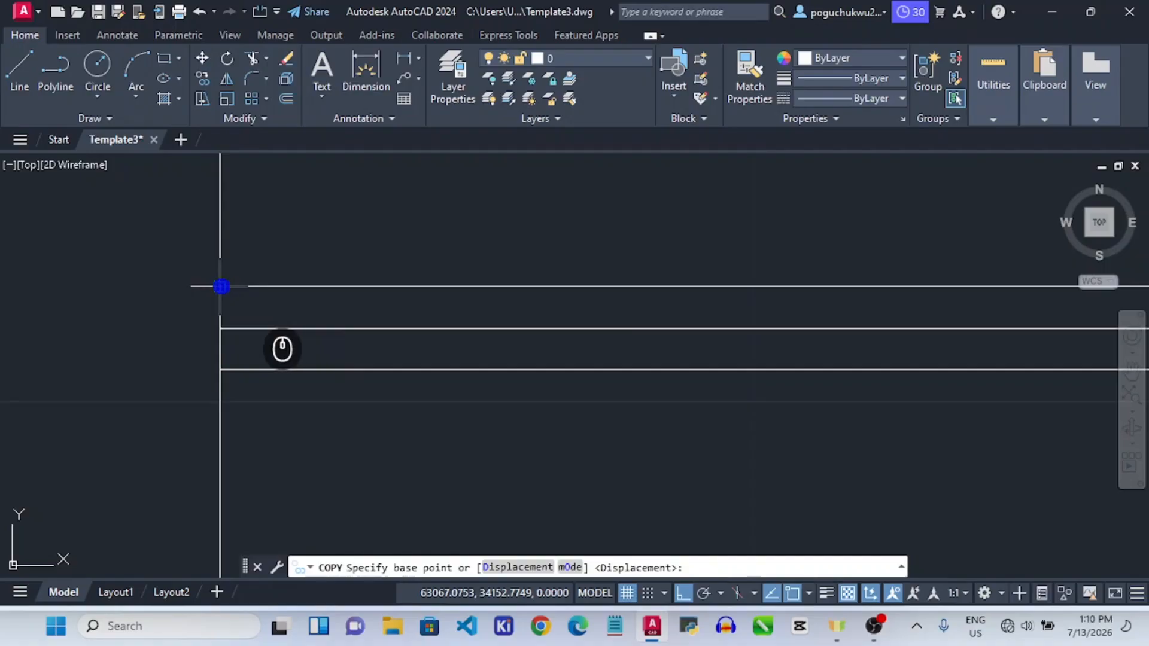
click(220, 287)
scroll(224, 282, down, 3)
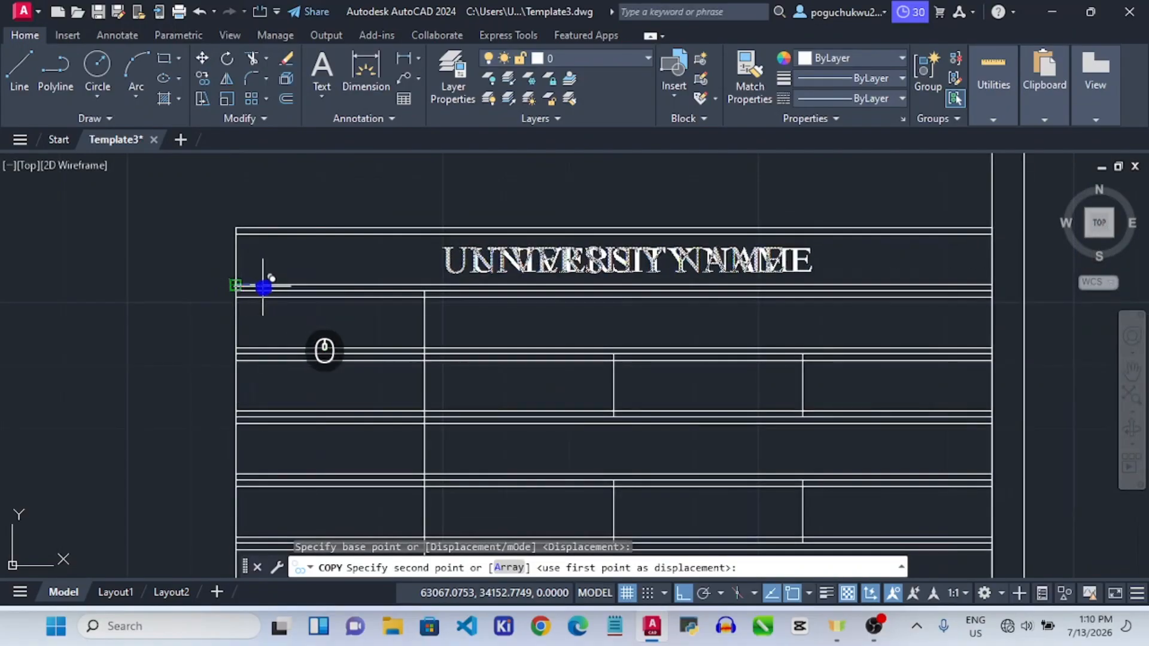
click(236, 347)
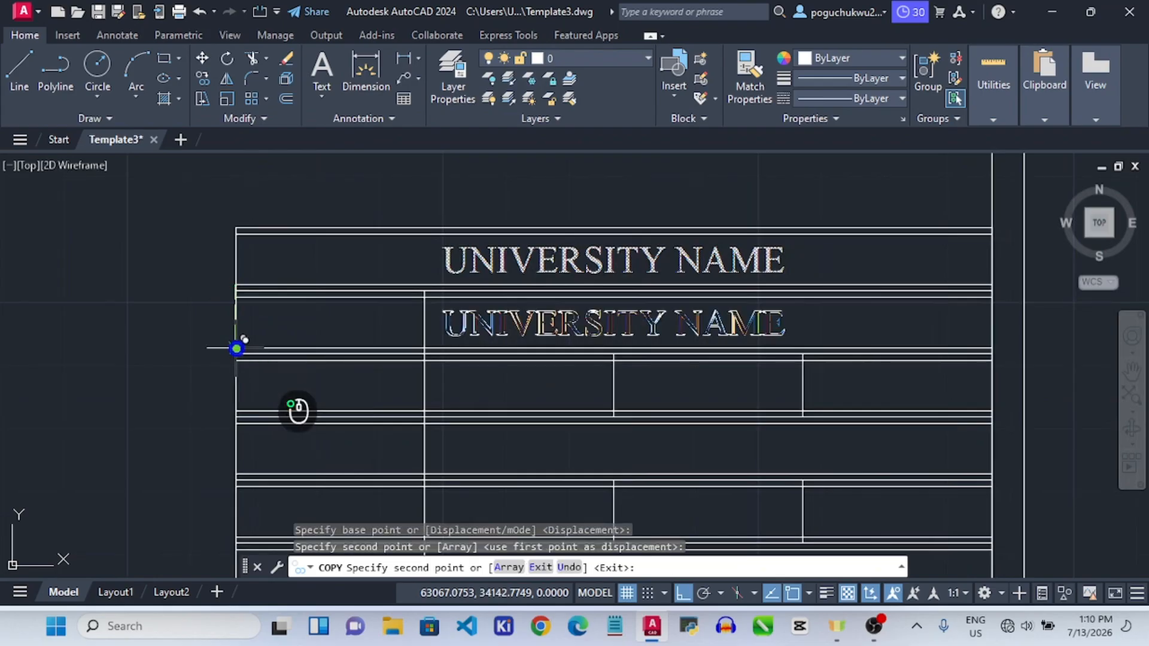
click(239, 411)
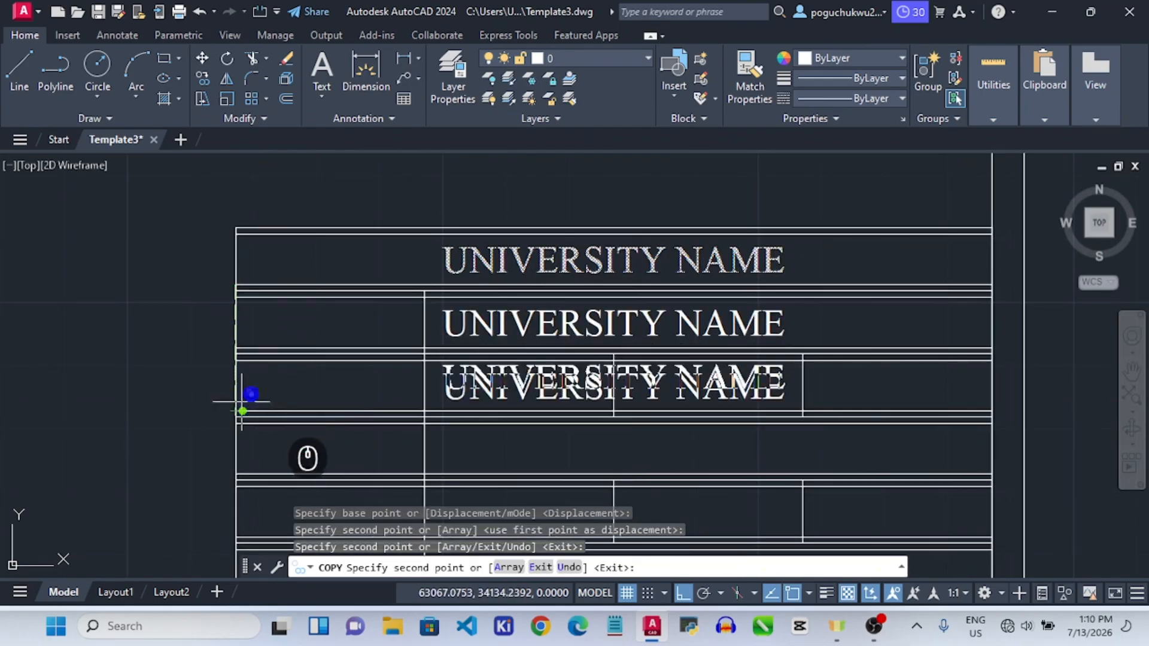
Place further UNIVERSITY NAME copies in rows four and five, then pick the second-row copy.
scroll(257, 389, down, 4)
scroll(250, 423, up, 2)
scroll(249, 423, up, 5)
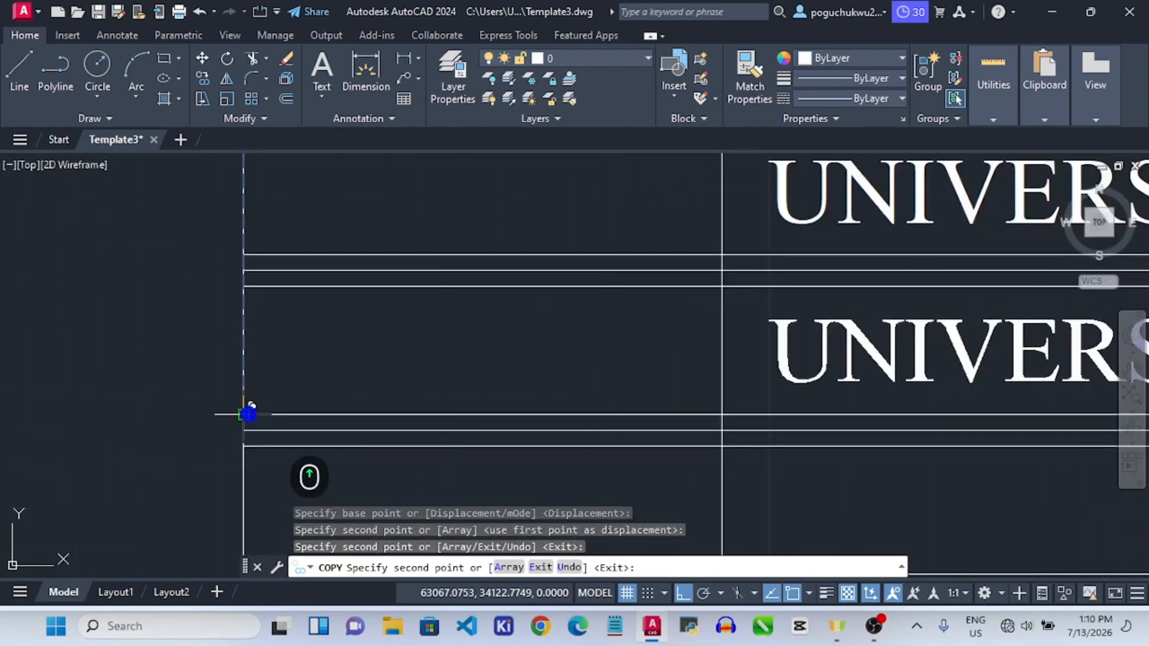
scroll(264, 405, down, 5)
click(267, 417)
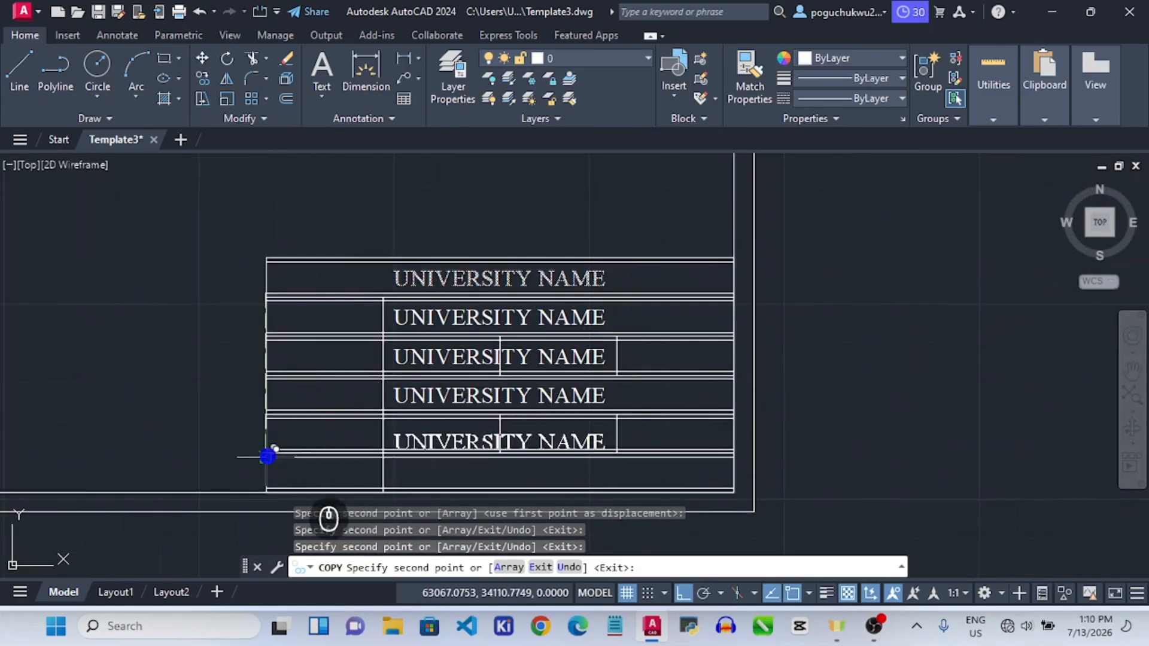
scroll(267, 455, up, 4)
scroll(267, 450, down, 2)
click(268, 455)
scroll(276, 454, down, 4)
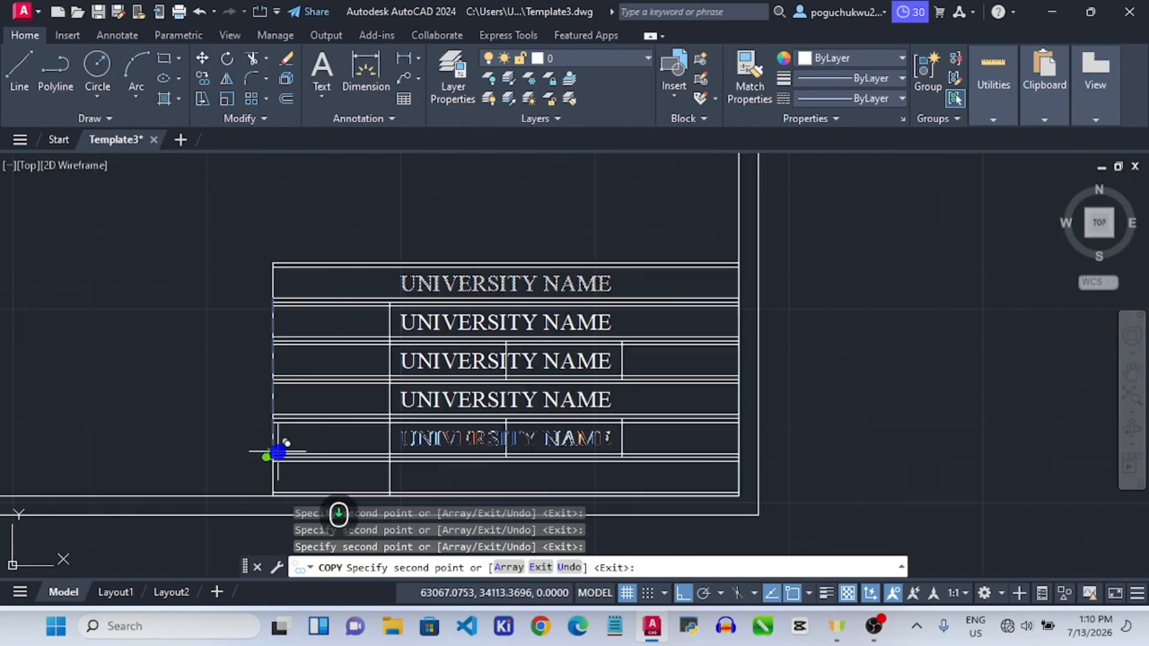
scroll(279, 472, up, 5)
scroll(274, 479, down, 5)
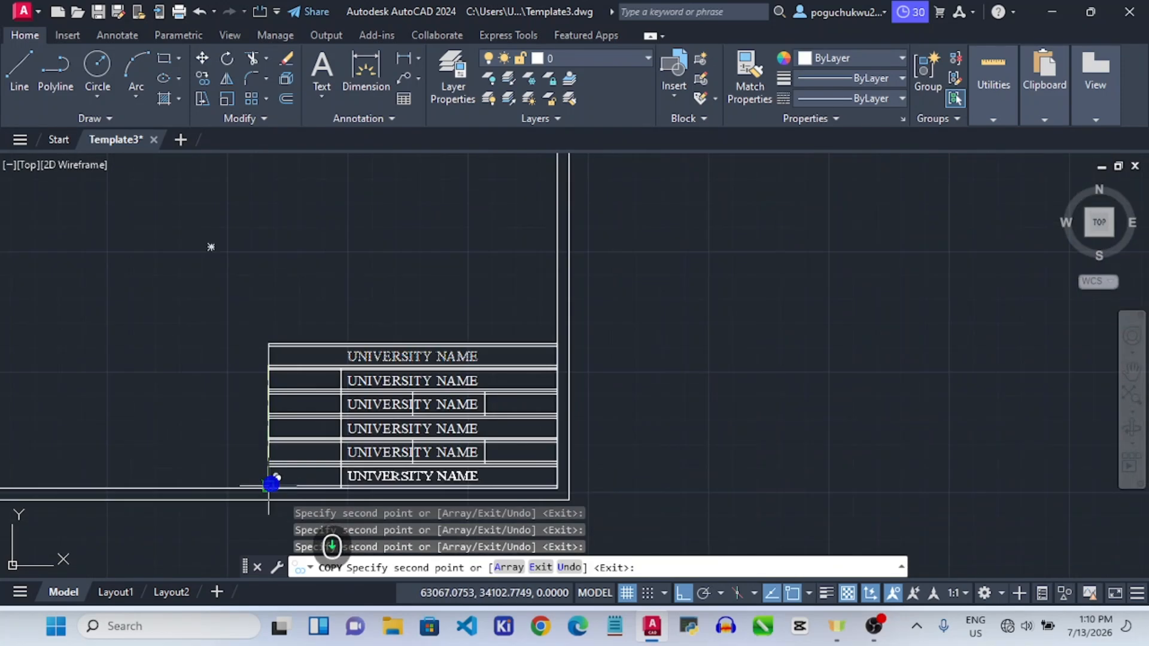
scroll(269, 485, up, 2)
scroll(269, 485, up, 4)
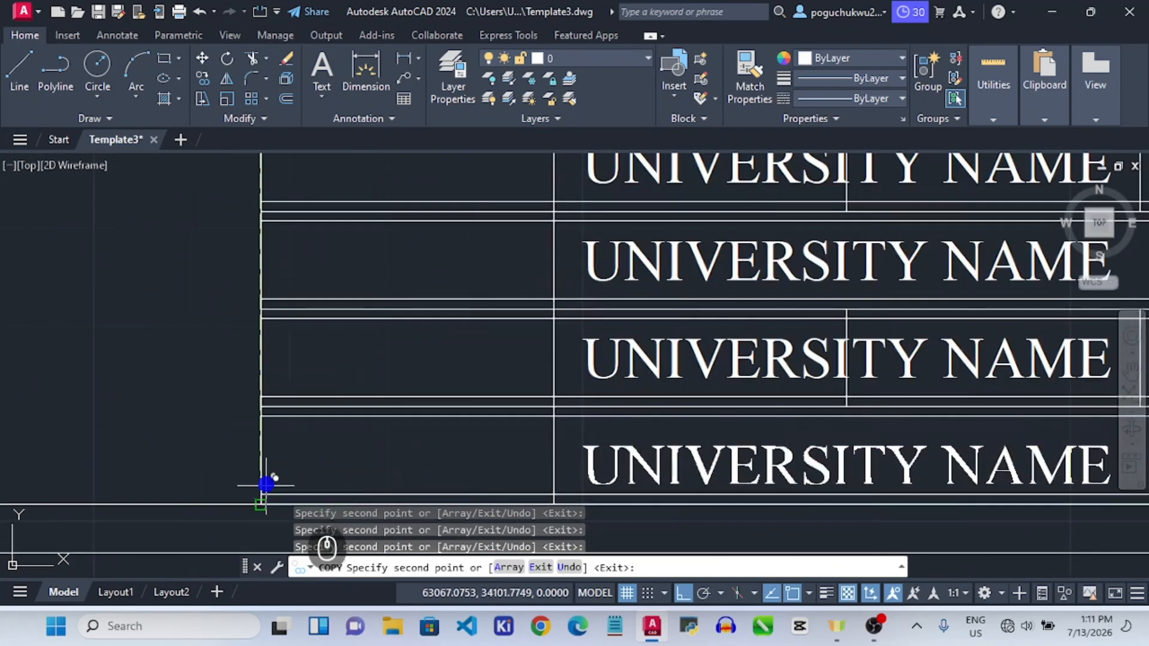
scroll(261, 492, up, 4)
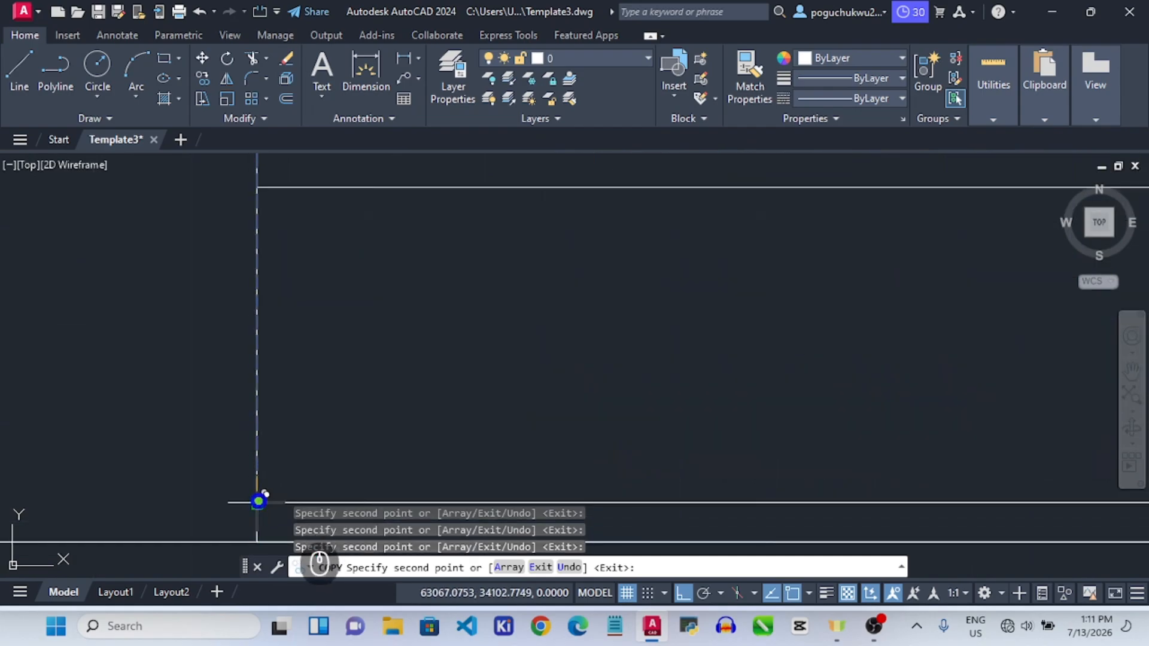
scroll(258, 500, down, 10)
key(Escape)
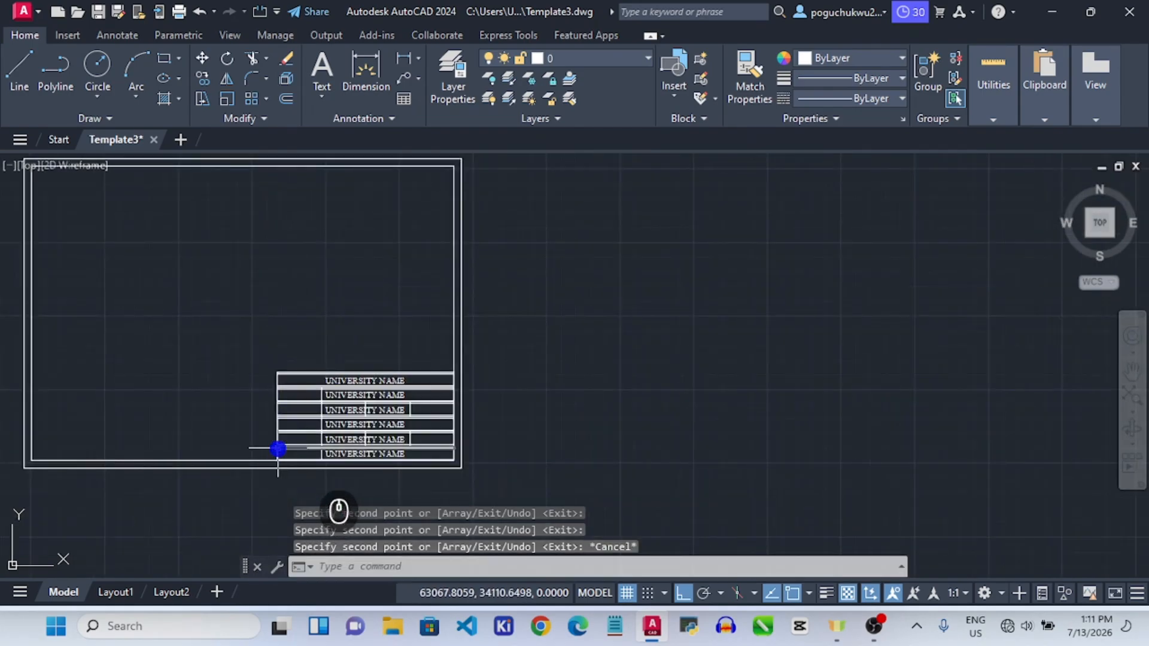
scroll(385, 441, up, 4)
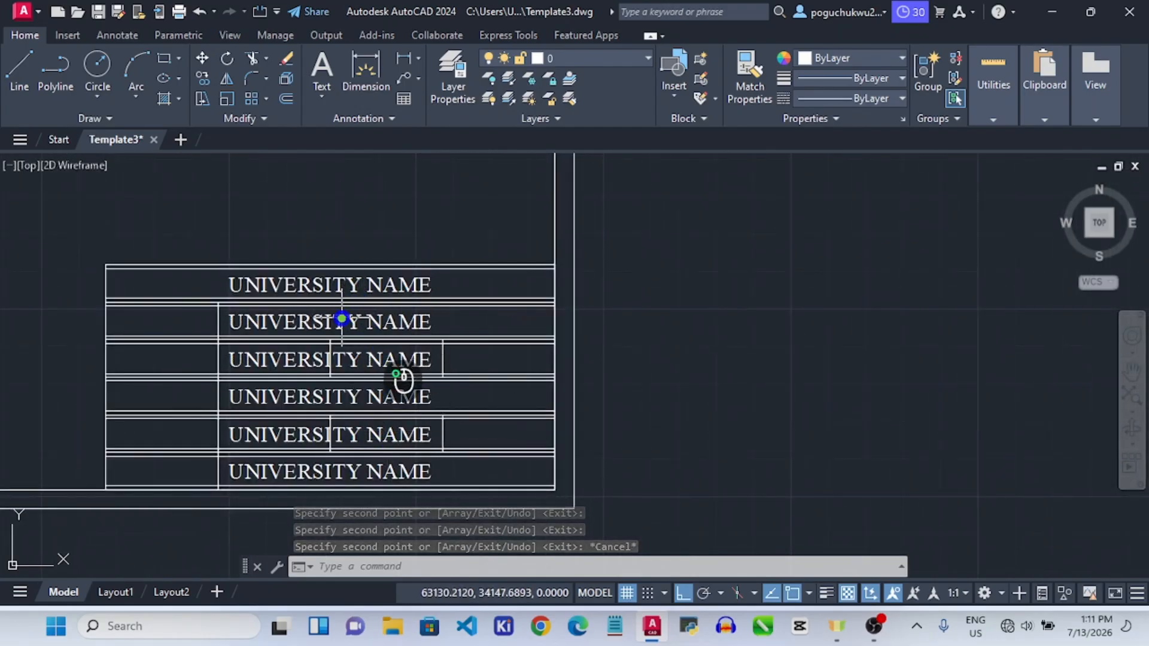
click(342, 319)
Replace the second-row text with left-aligned NAME, a tab, and EXAMS VENTURE.
double_click(342, 319)
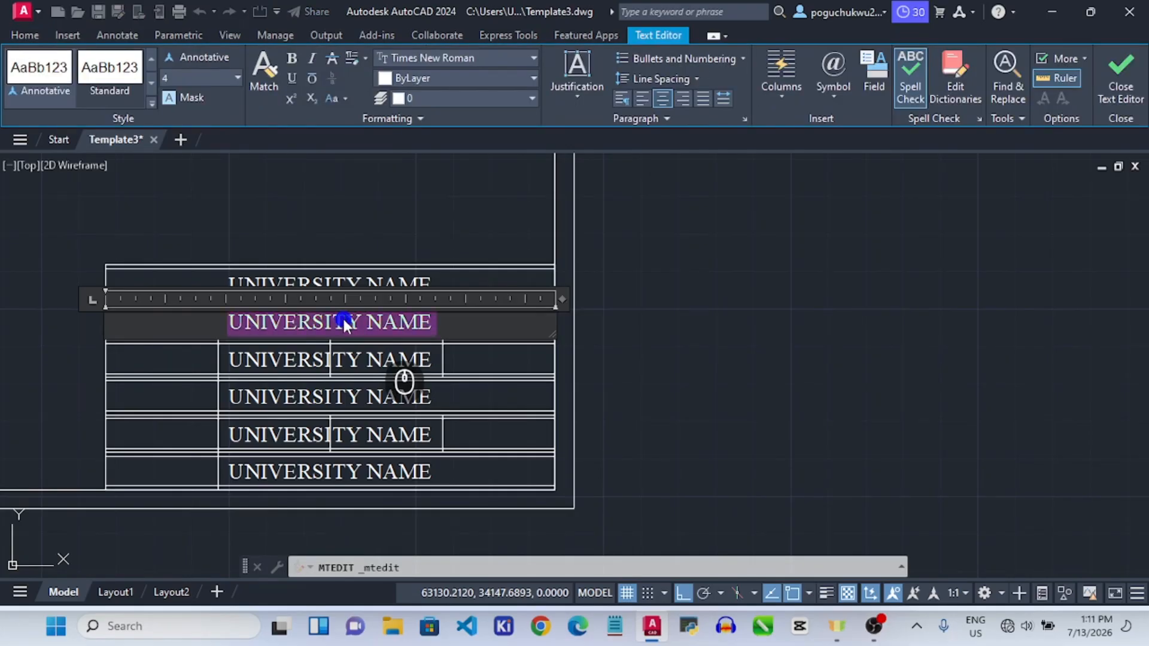
text(N)
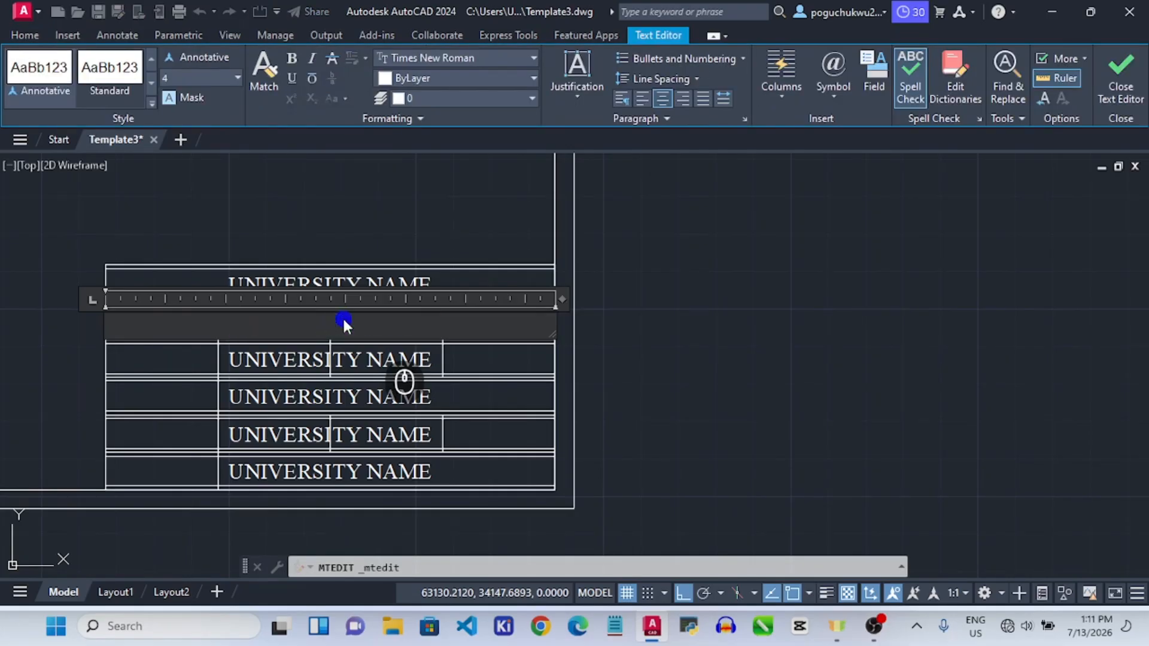
click(645, 98)
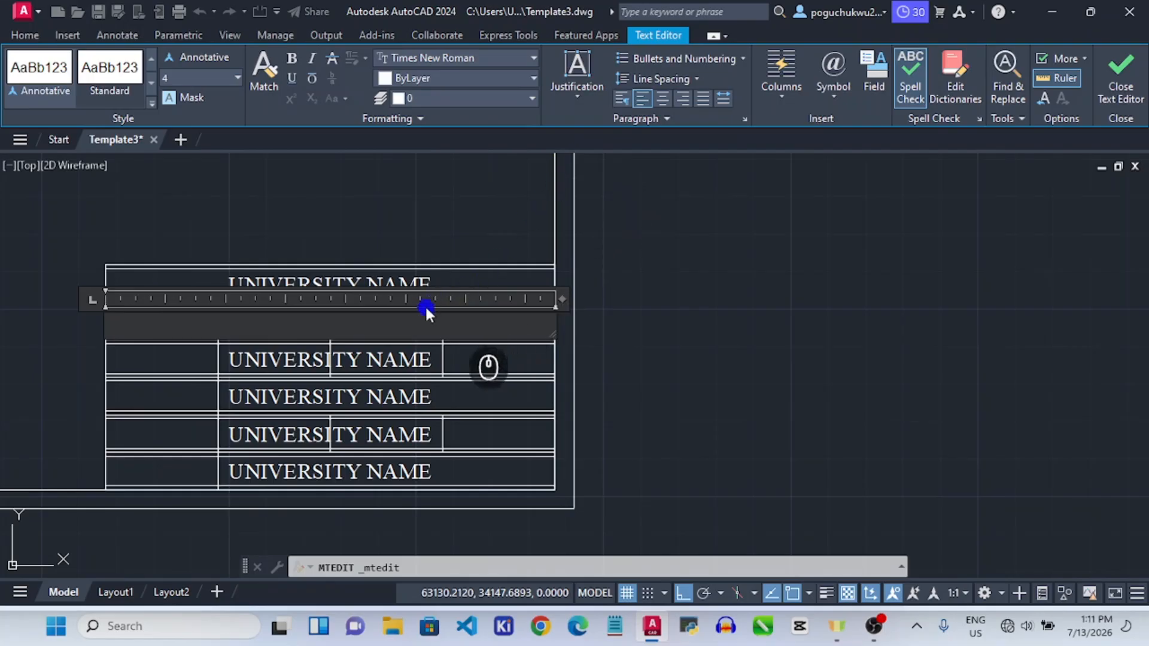
click(383, 322)
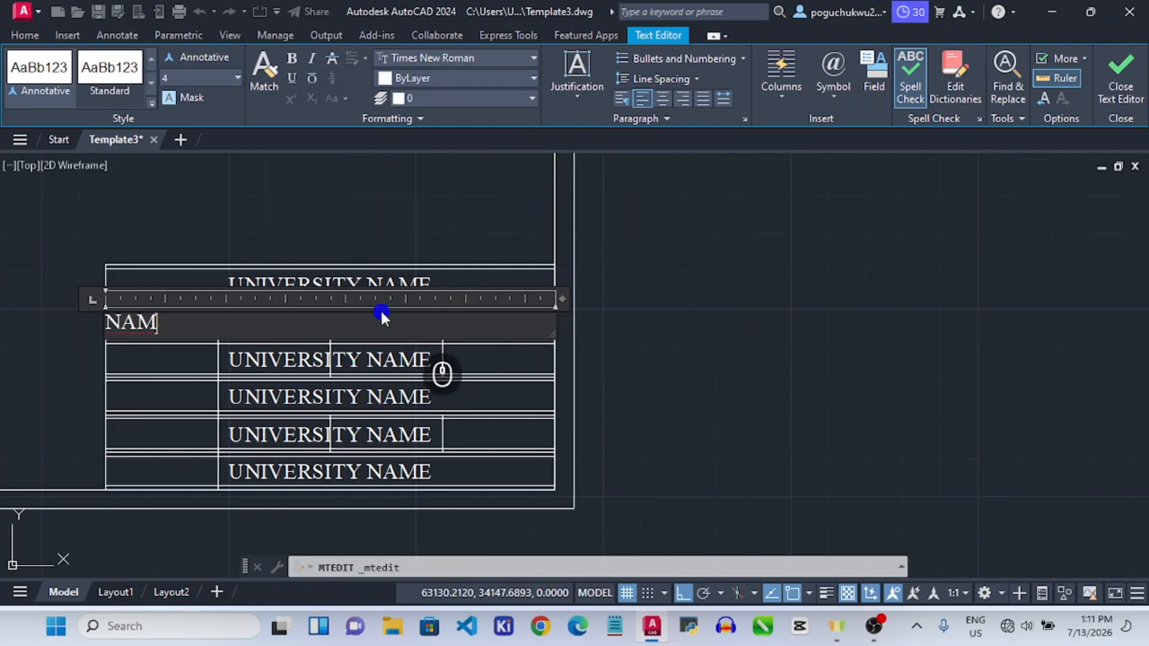
text(NAM)
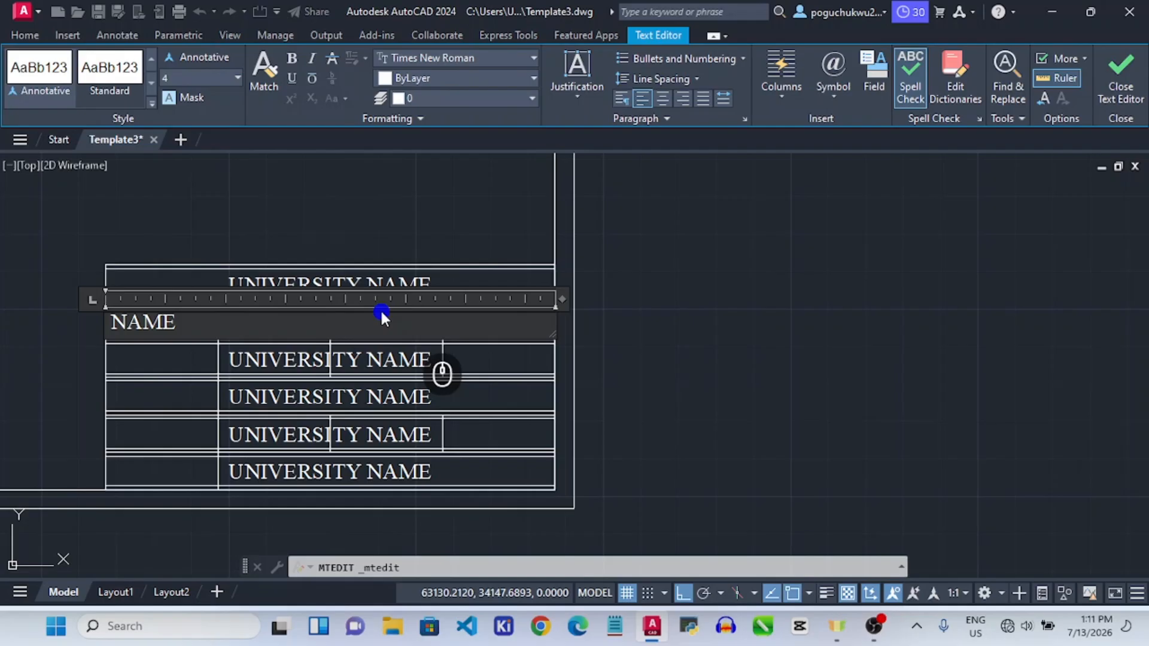
text(E)
key(Tab)
text(EXAMS)
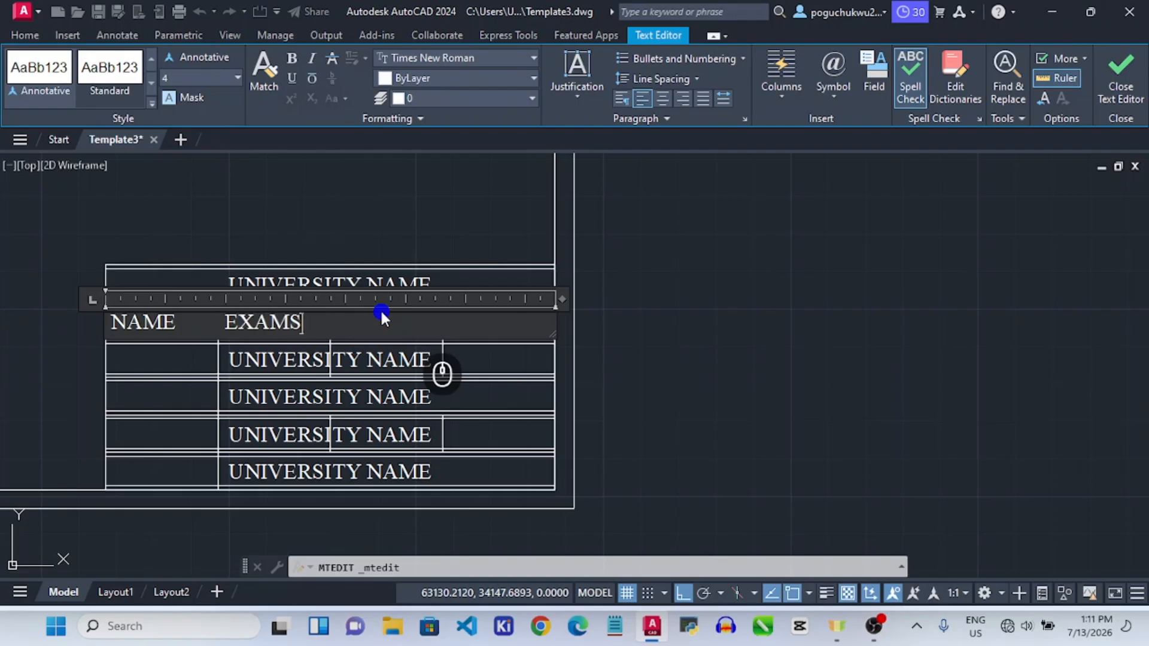
text( VENTURE)
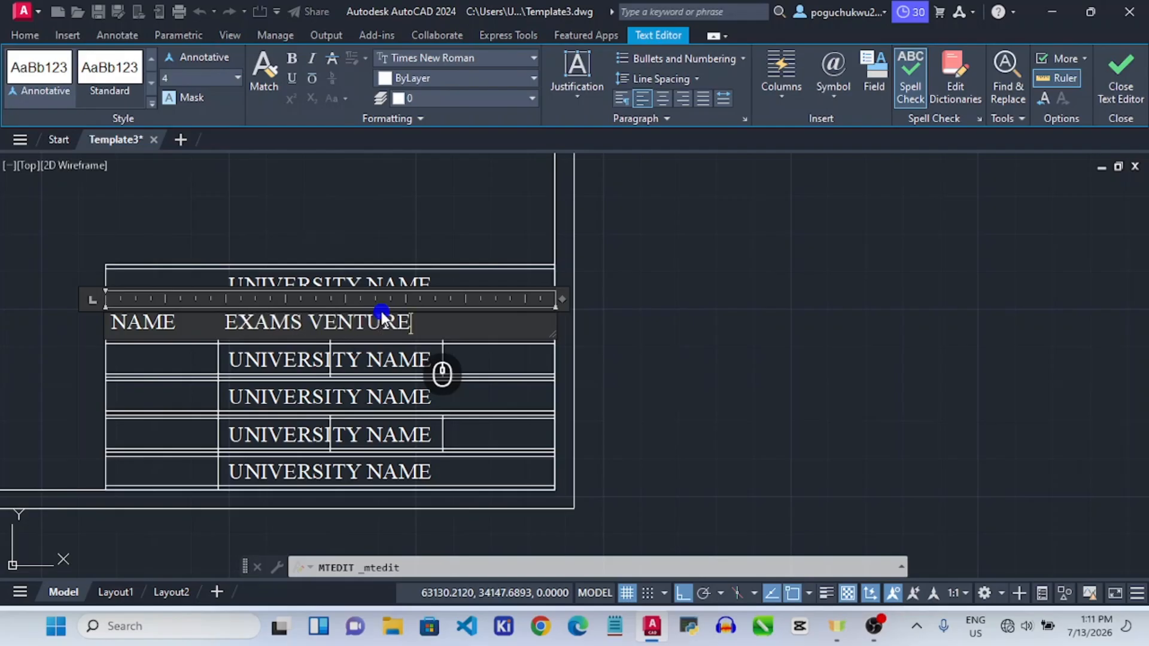
click(309, 356)
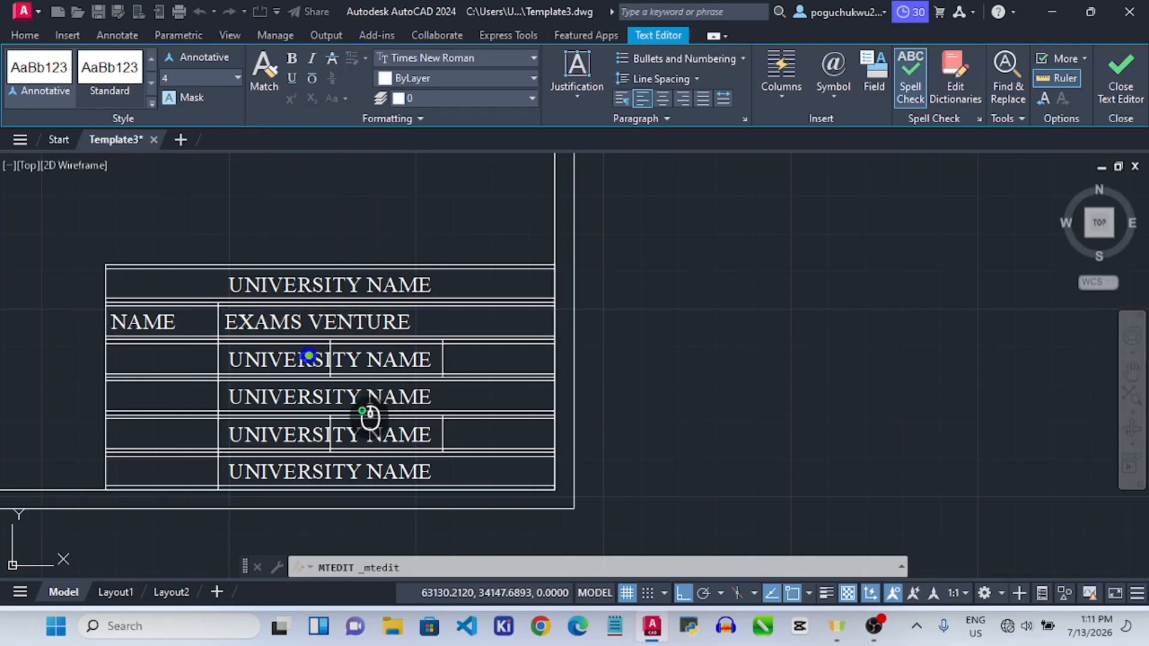
click(310, 357)
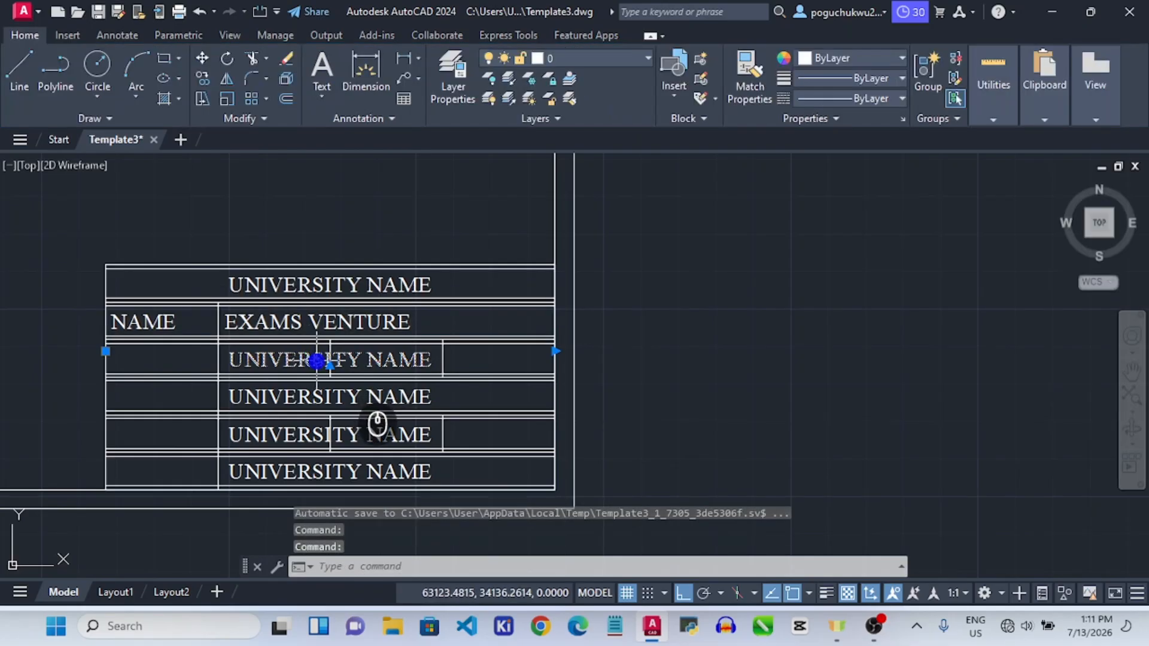
Left-align the third-row text and enter MATRIC followed by the student's matric number.
click(316, 361)
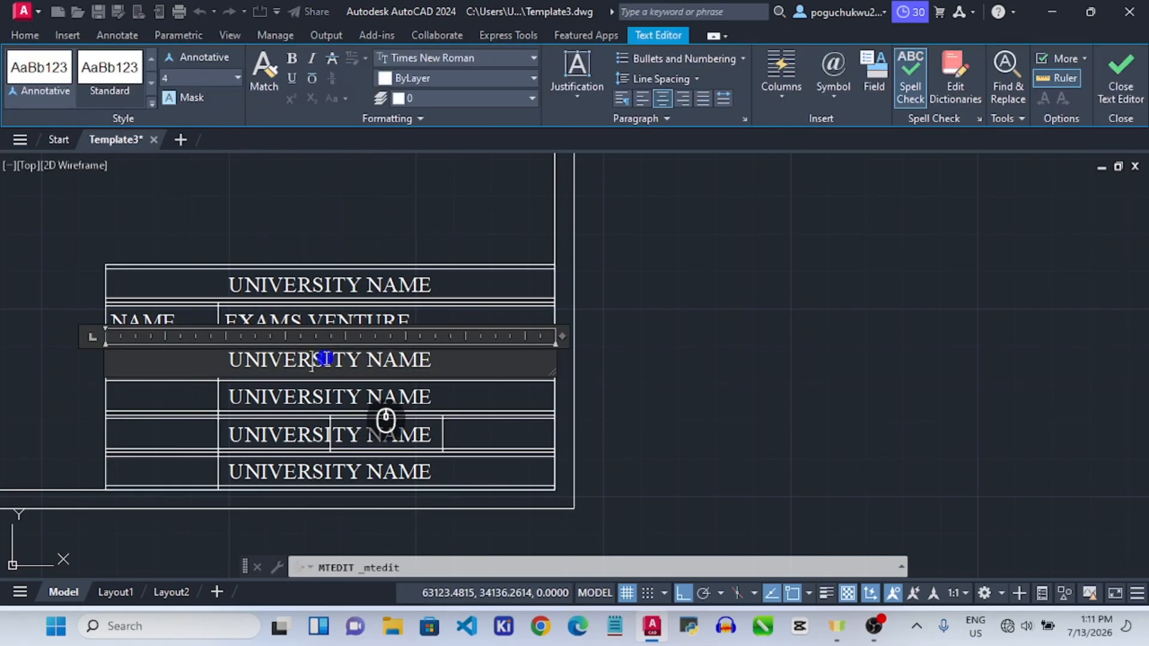
key(ctrl+a)
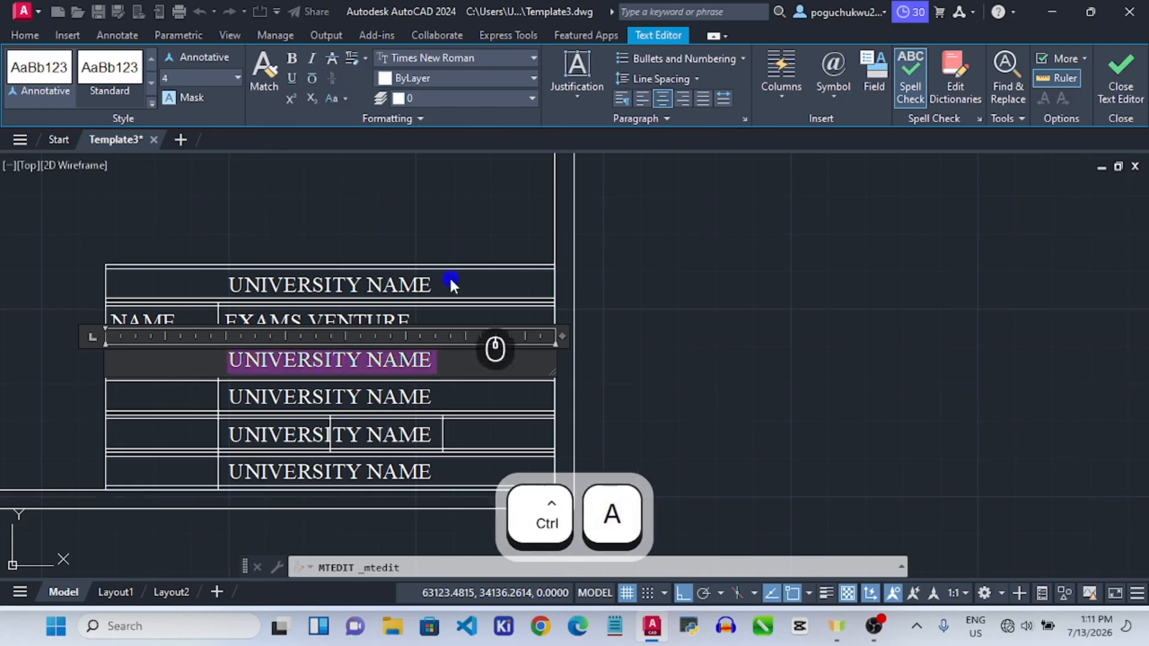
click(642, 98)
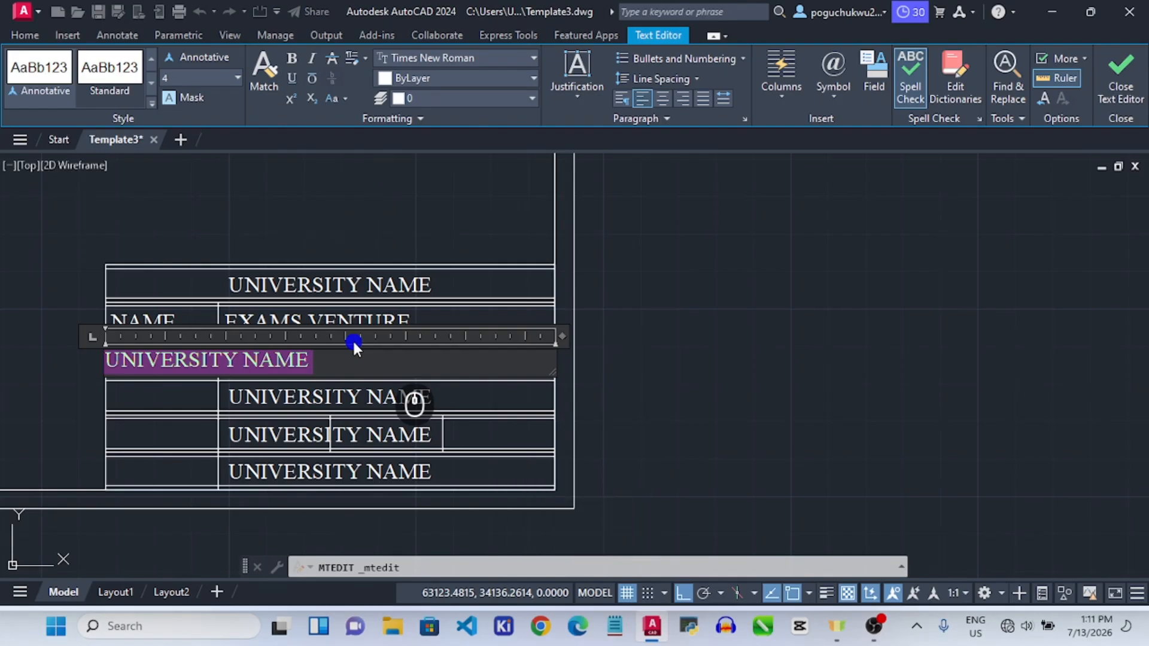
text(MA)
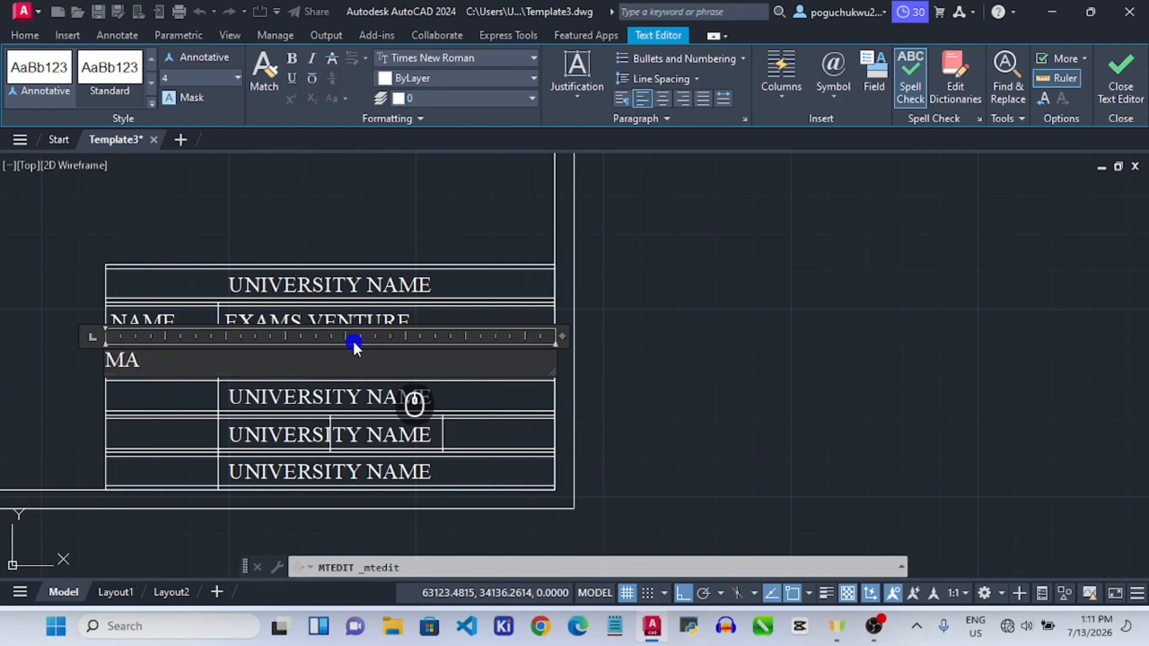
text(TRIC	235)
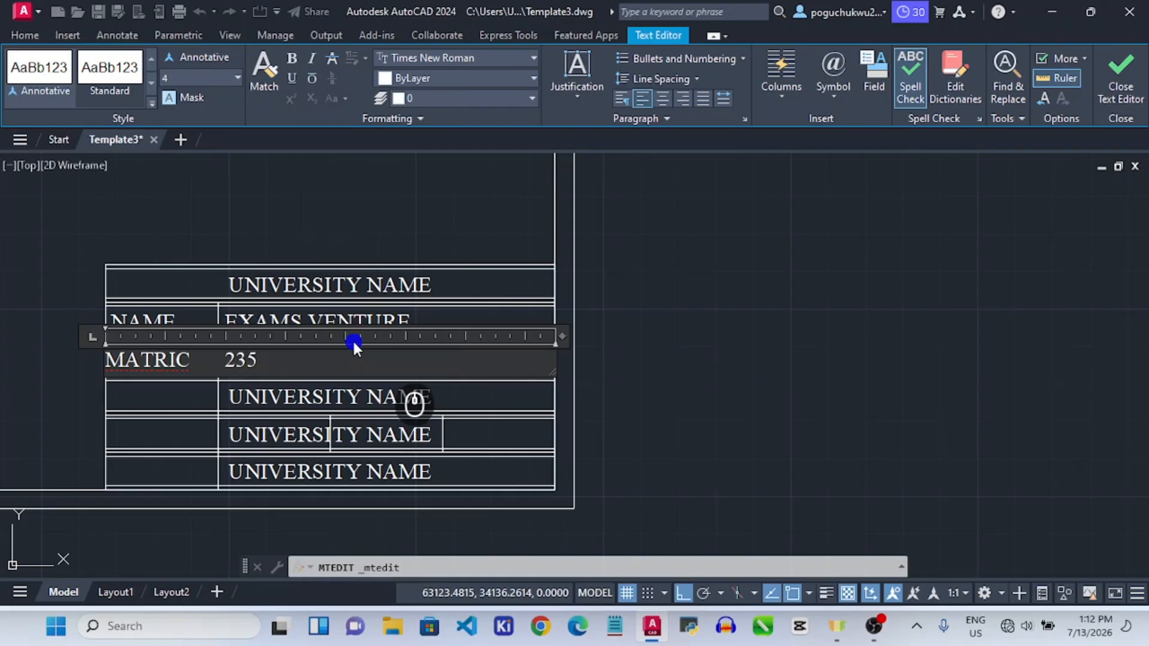
text(ER2 DATE)
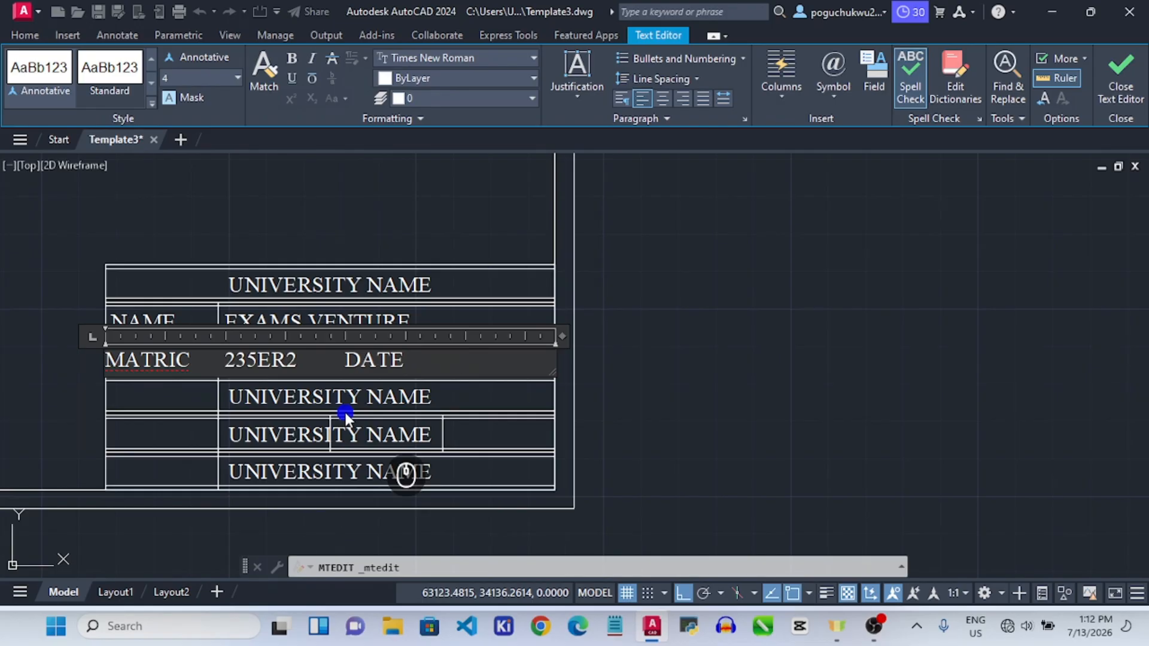
Add DATE 07/13/2026 to the third row and tidy the spacing between its cells.
key(Tab)
text(07/13/2026)
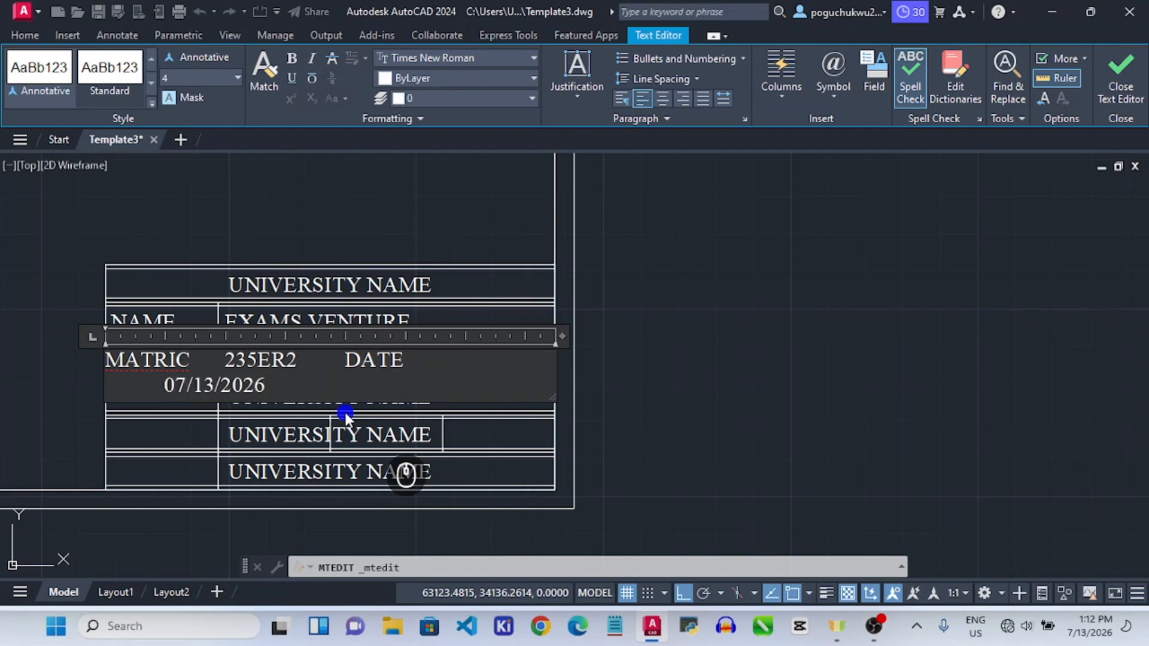
key(Left)
key(Left)
key(Left)
key(Left)
key(Left)
key(Left)
key(Left)
key(Left)
key(BackSpace)
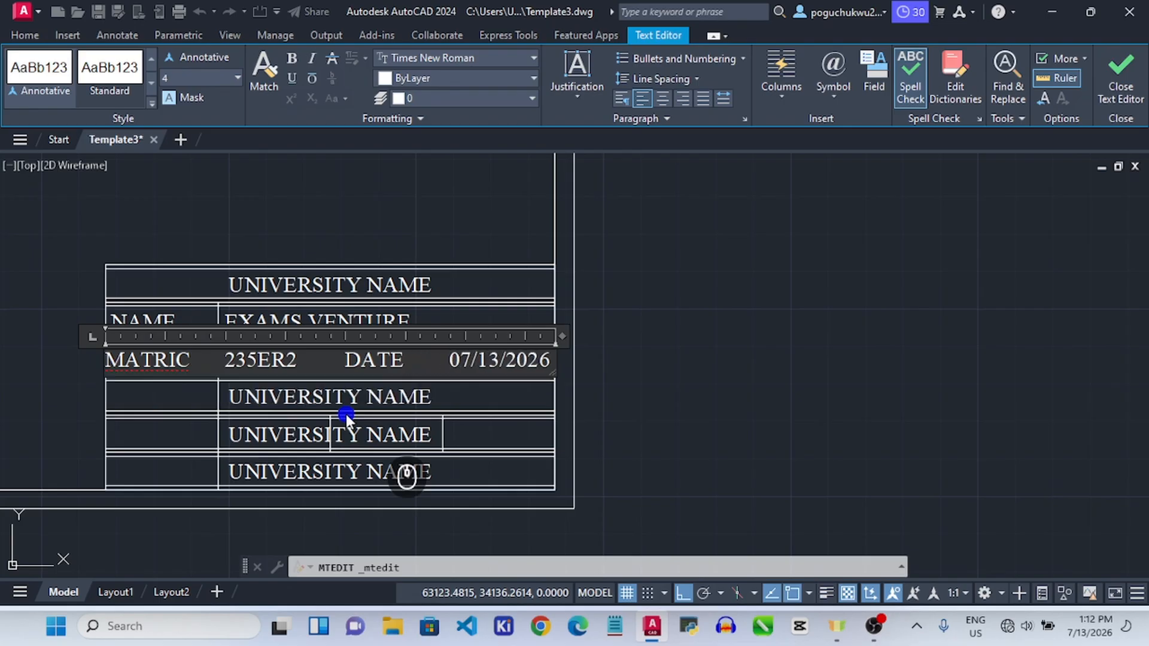
click(347, 353)
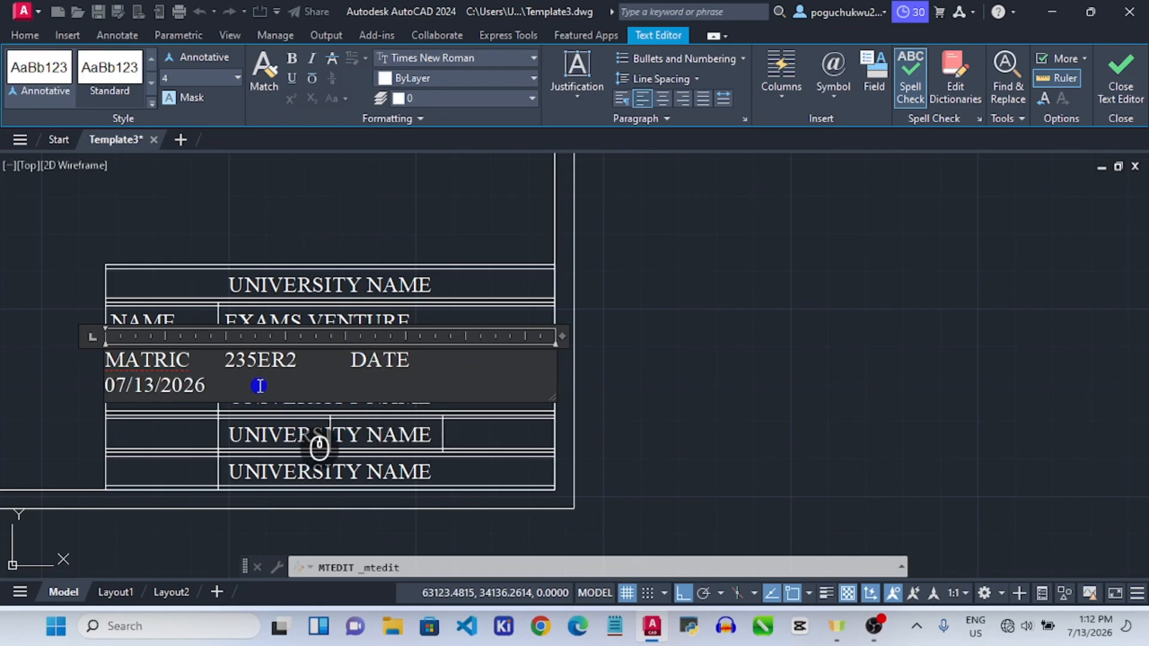
click(108, 384)
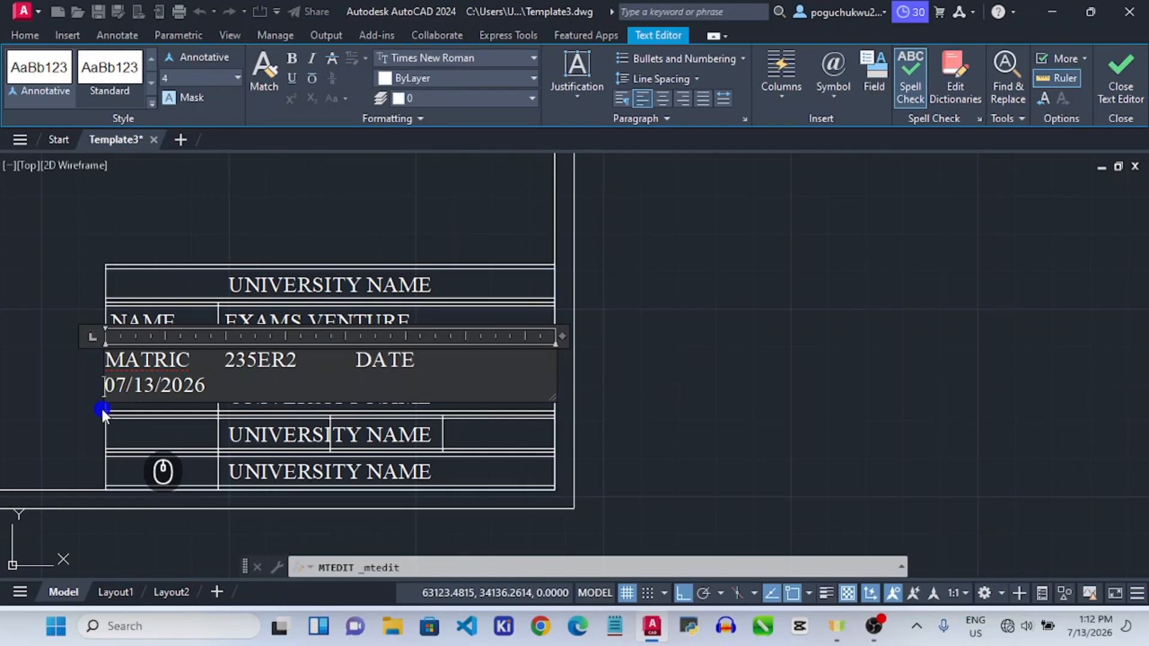
click(353, 355)
key(BackSpace)
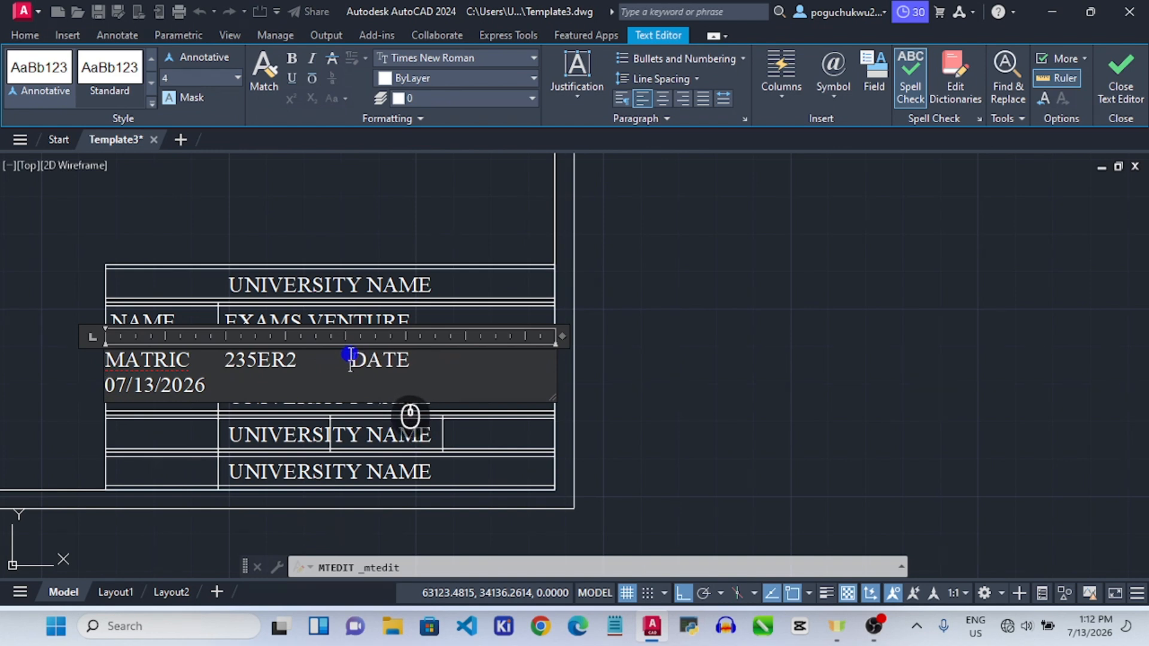
key(BackSpace)
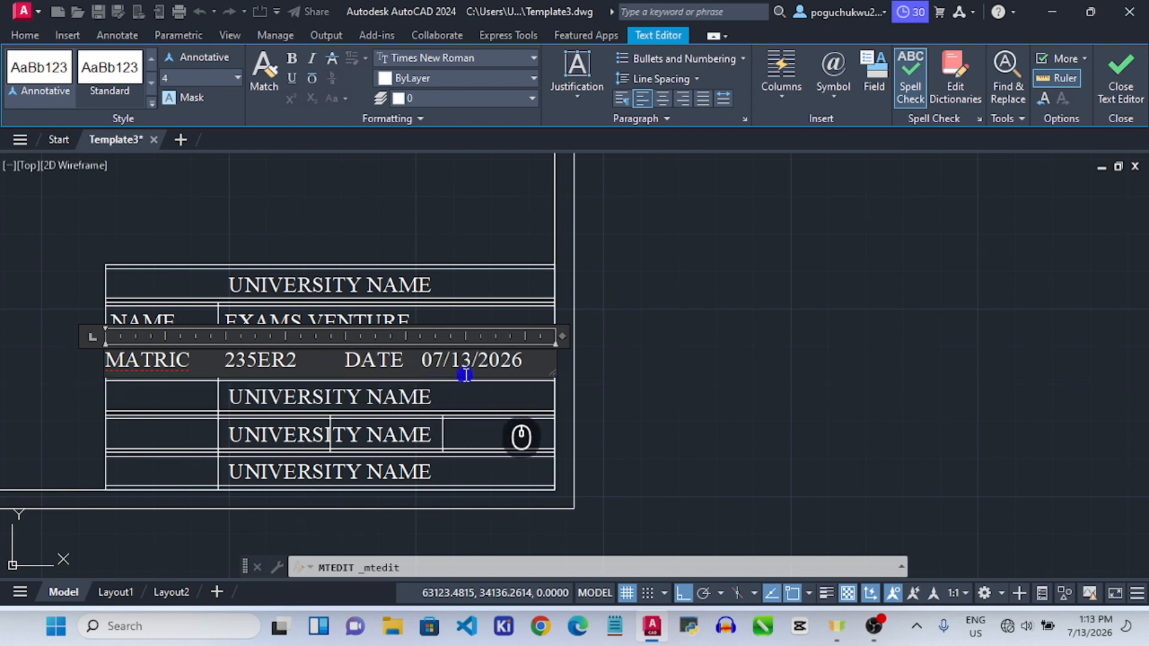
click(426, 358)
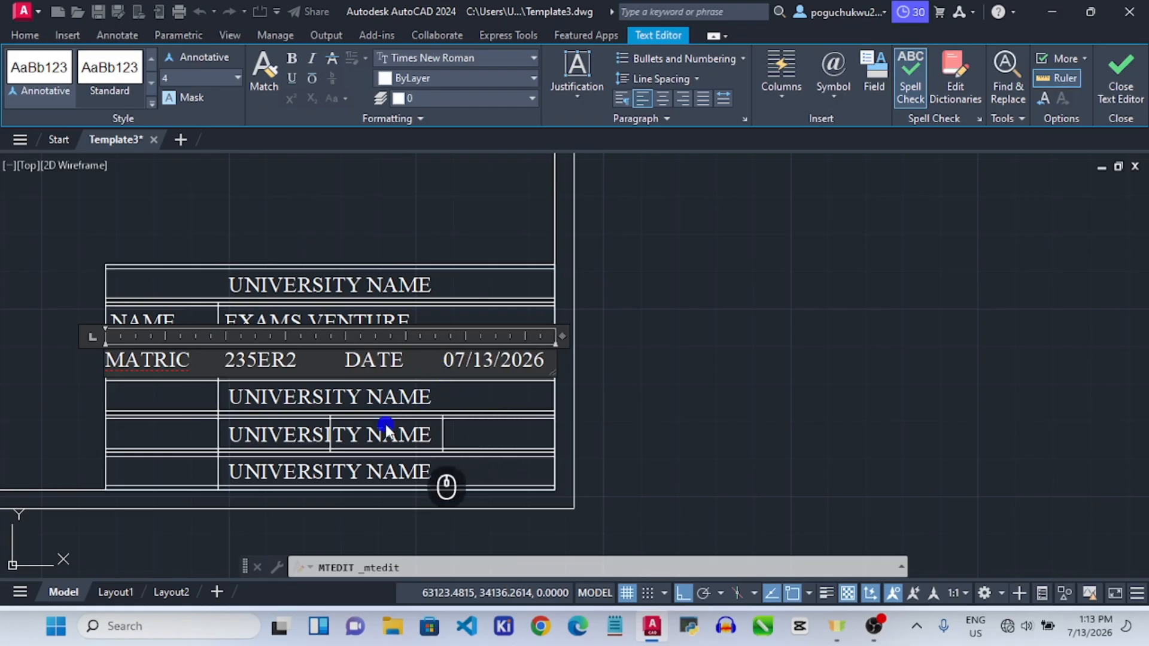
click(286, 396)
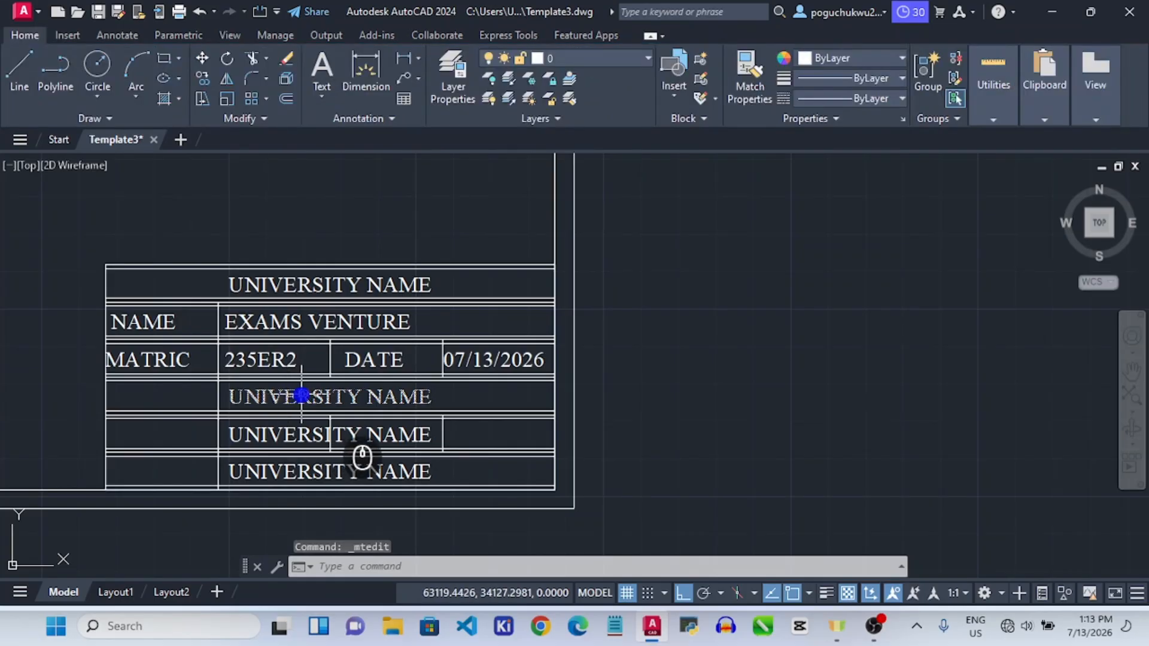
double_click(301, 396)
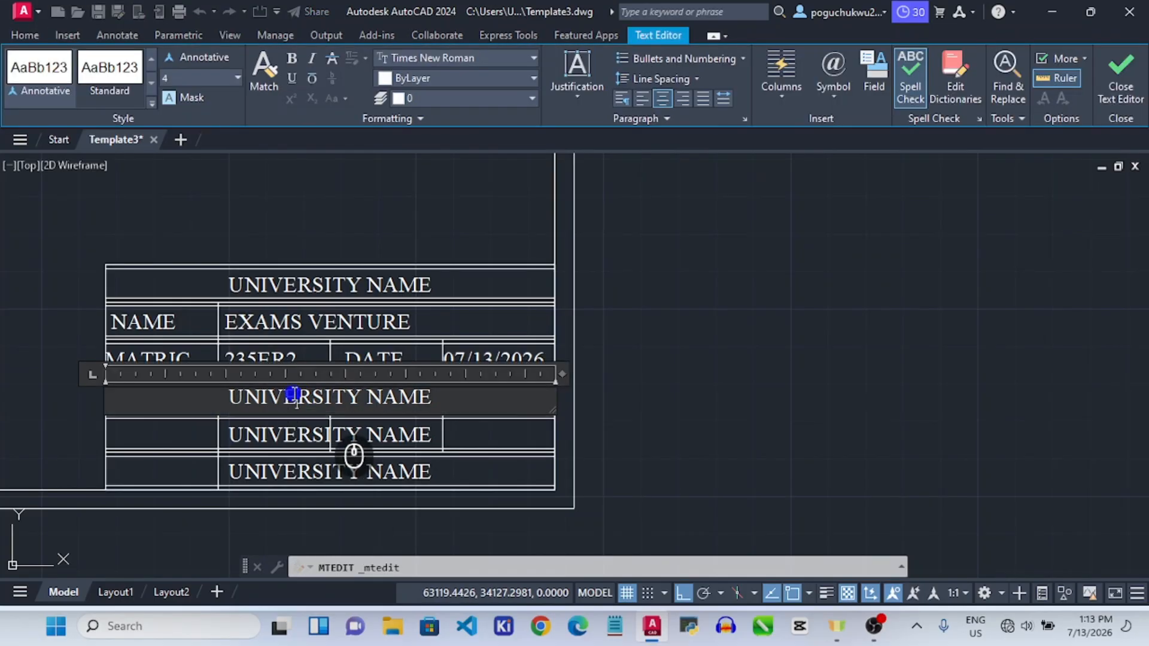
Replace the fourth-row text with left-aligned DEPT, a tab, and ELECTRICAL ENGINEERING.
double_click(294, 396)
click(293, 389)
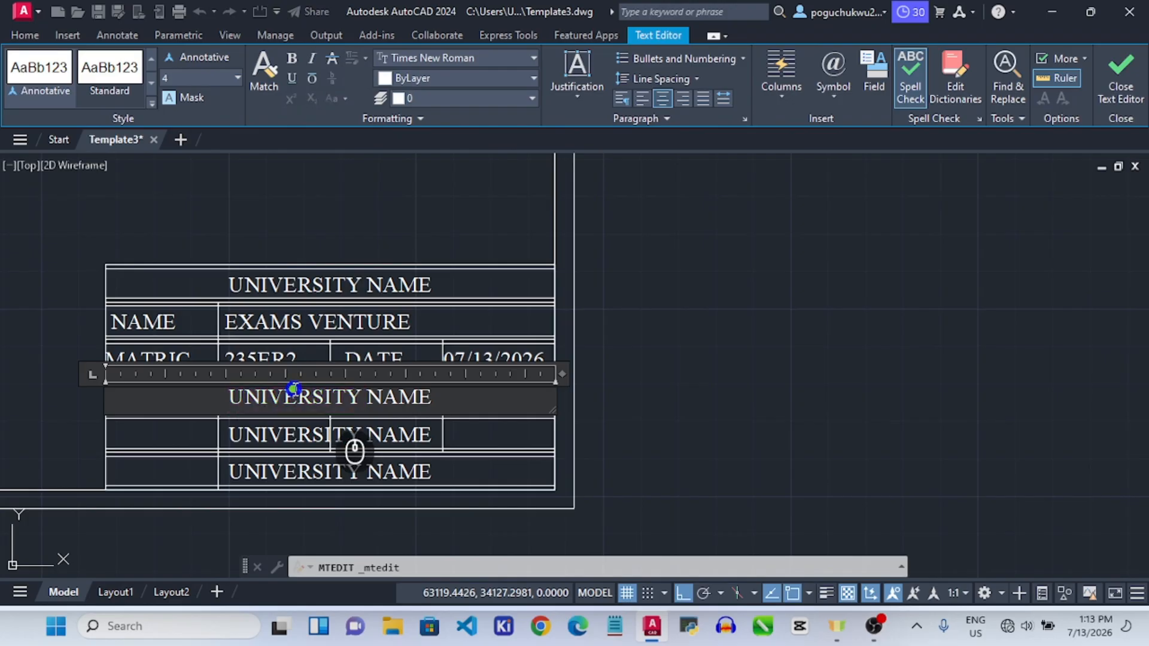
key(ctrl+a)
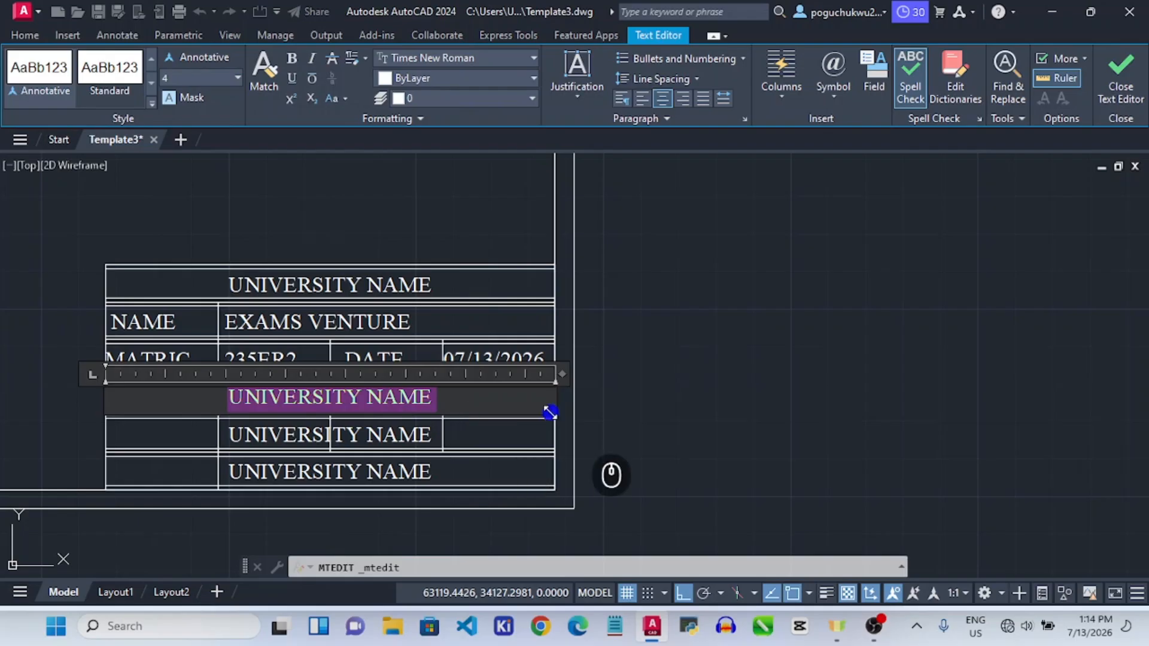
text(DEP)
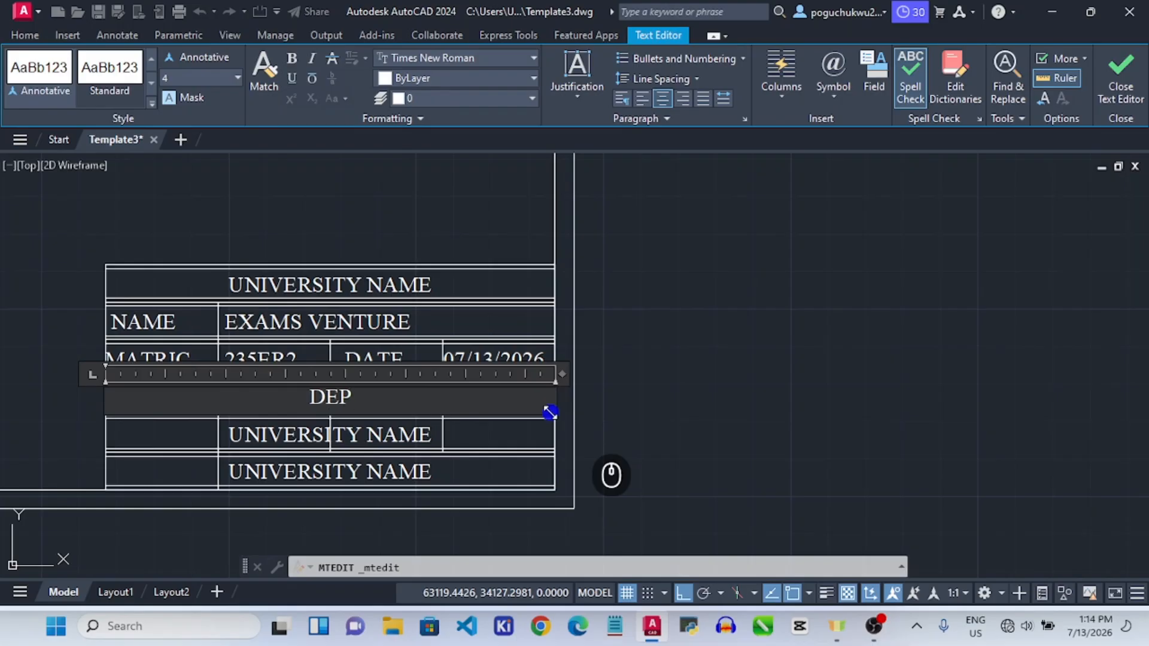
text(T)
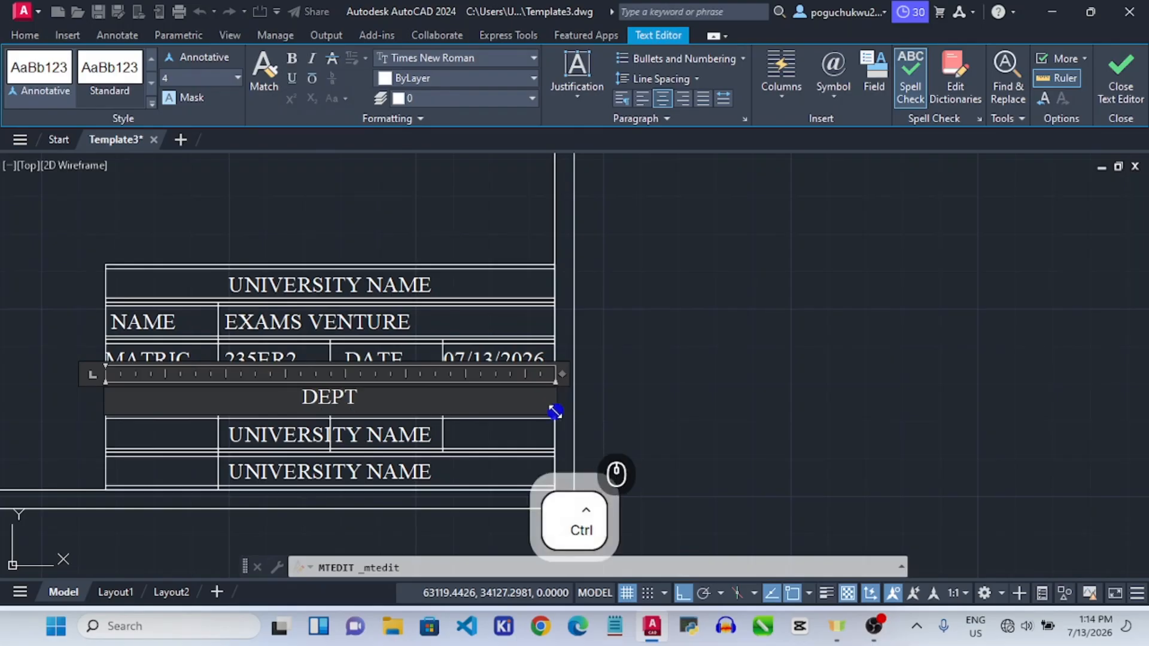
click(644, 101)
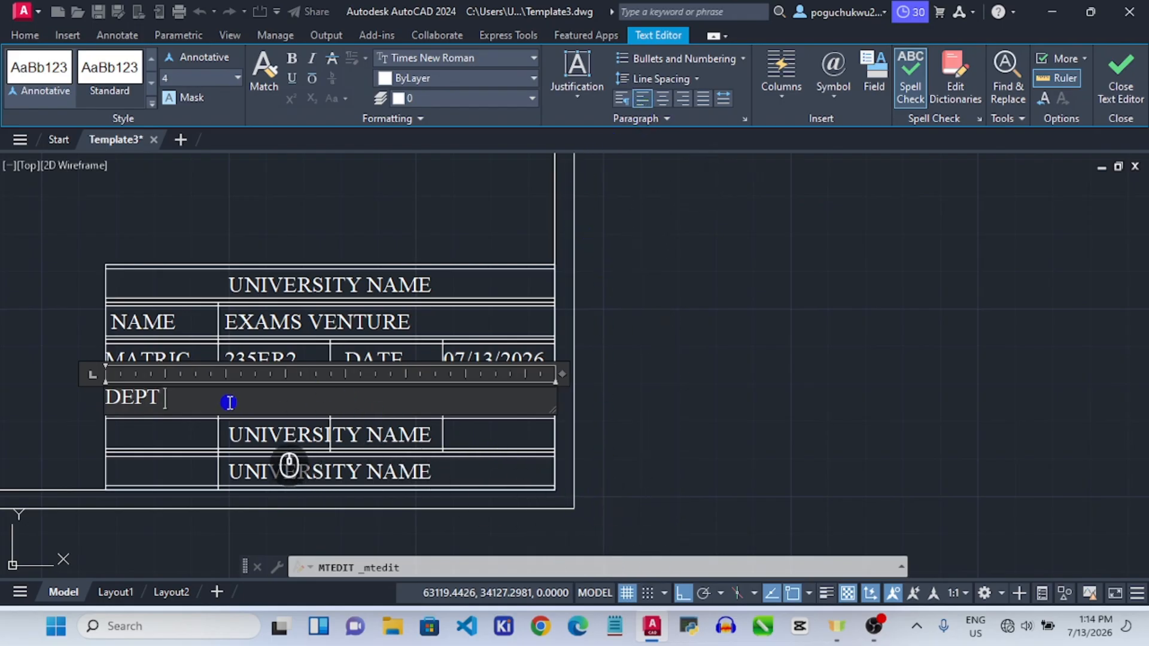
key(Tab)
text(ELE)
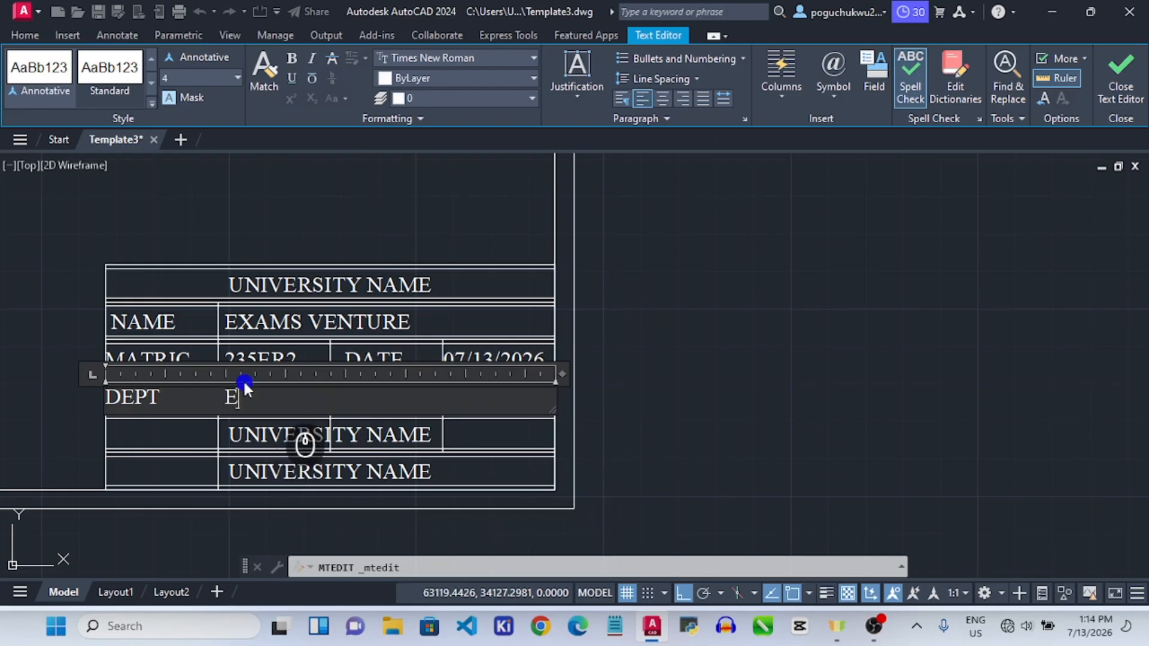
text(CTRICAL)
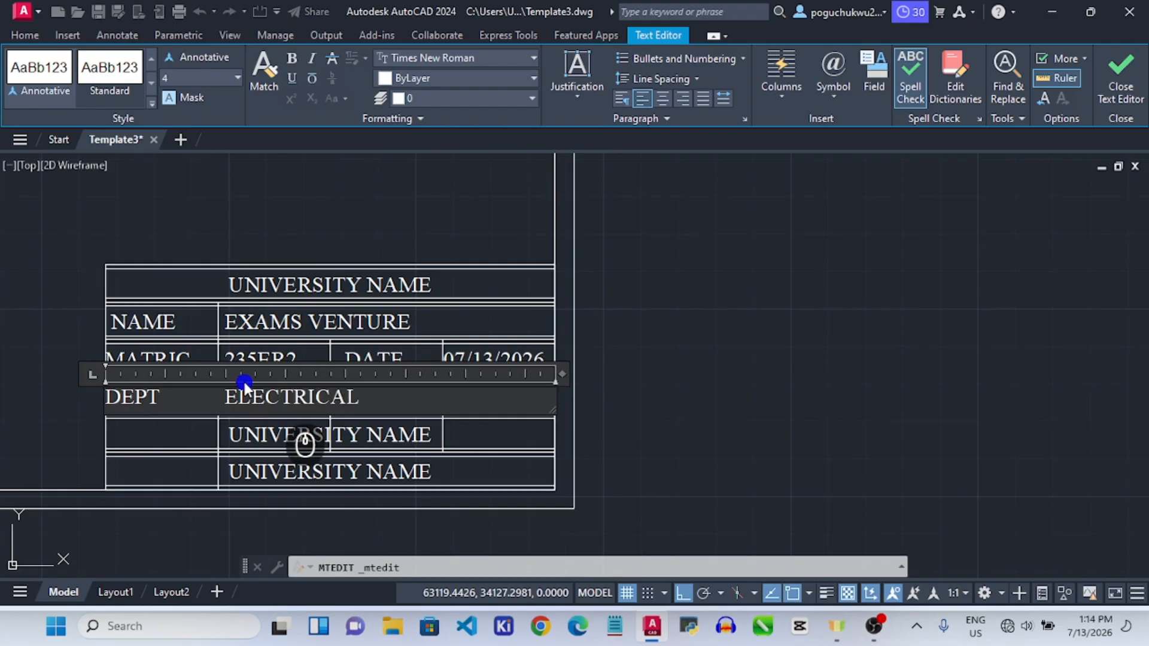
text( ENGINE)
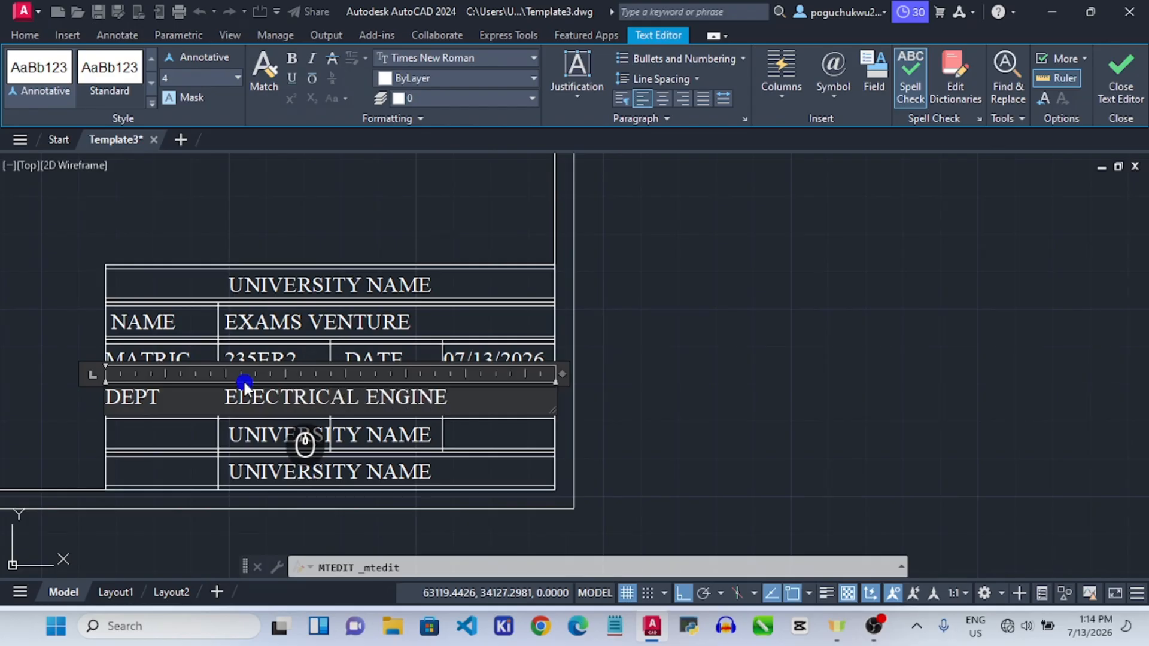
text(ERING)
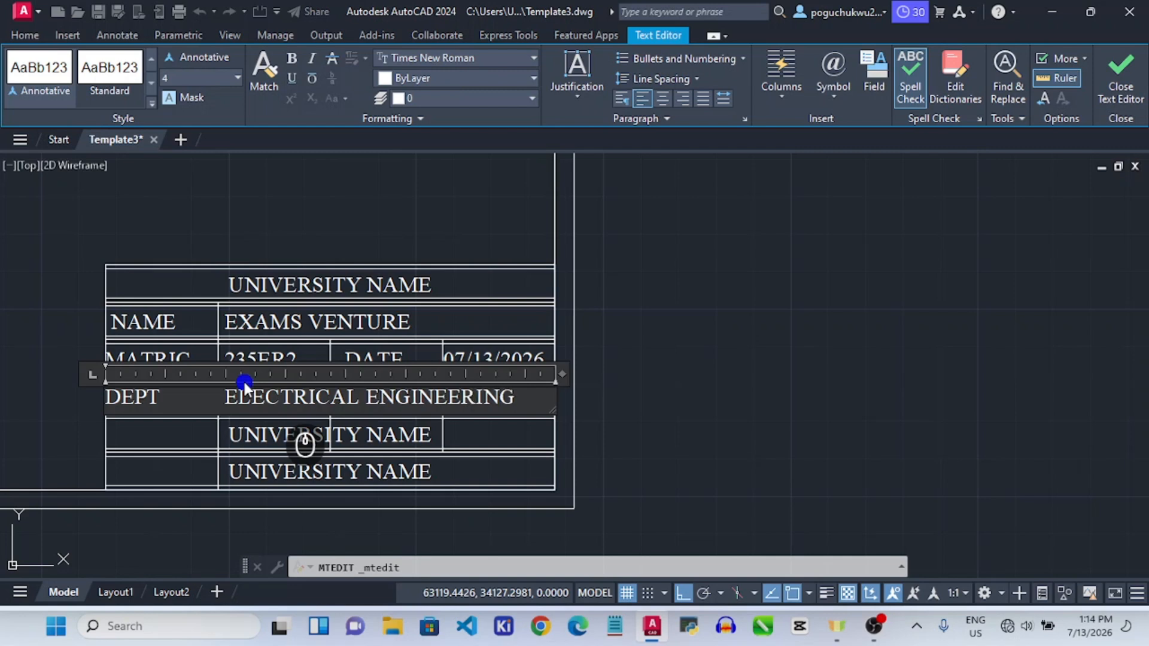
Select all of the fifth-row UNIVERSITY NAME text and left-align it.
click(287, 436)
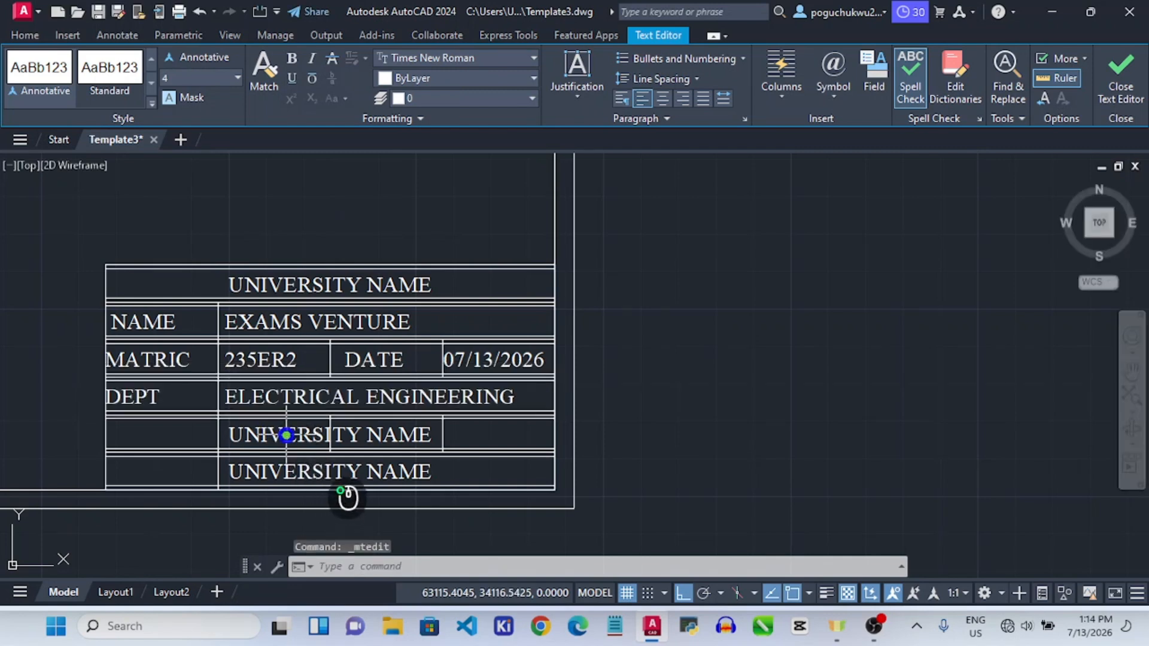
click(287, 435)
click(288, 435)
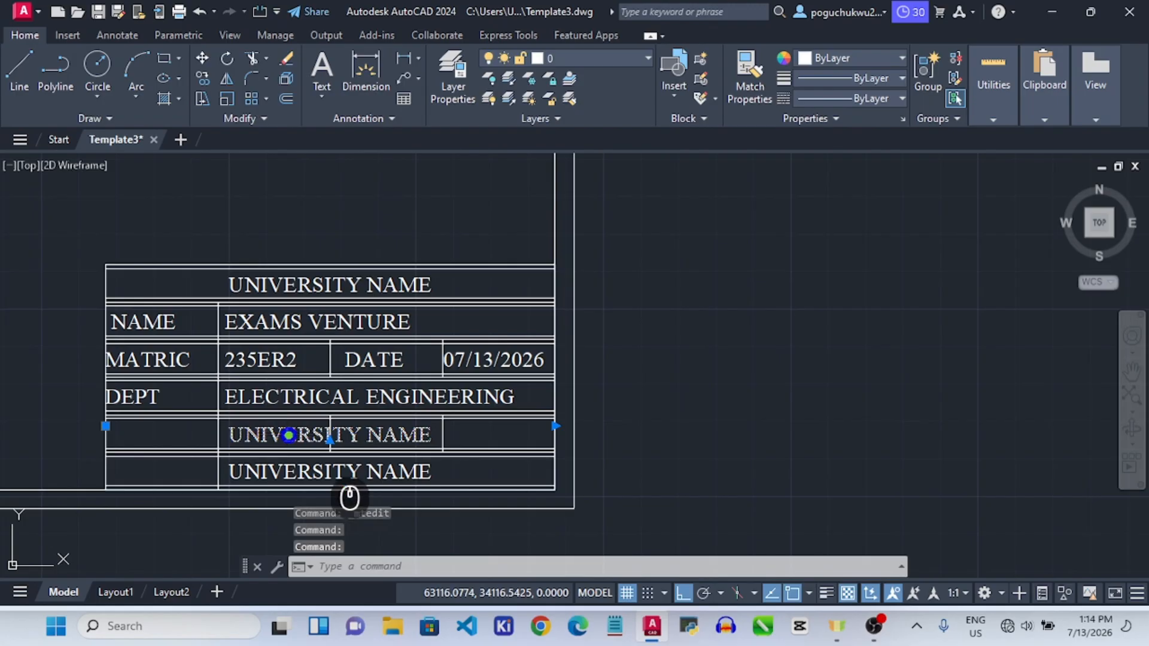
double_click(288, 435)
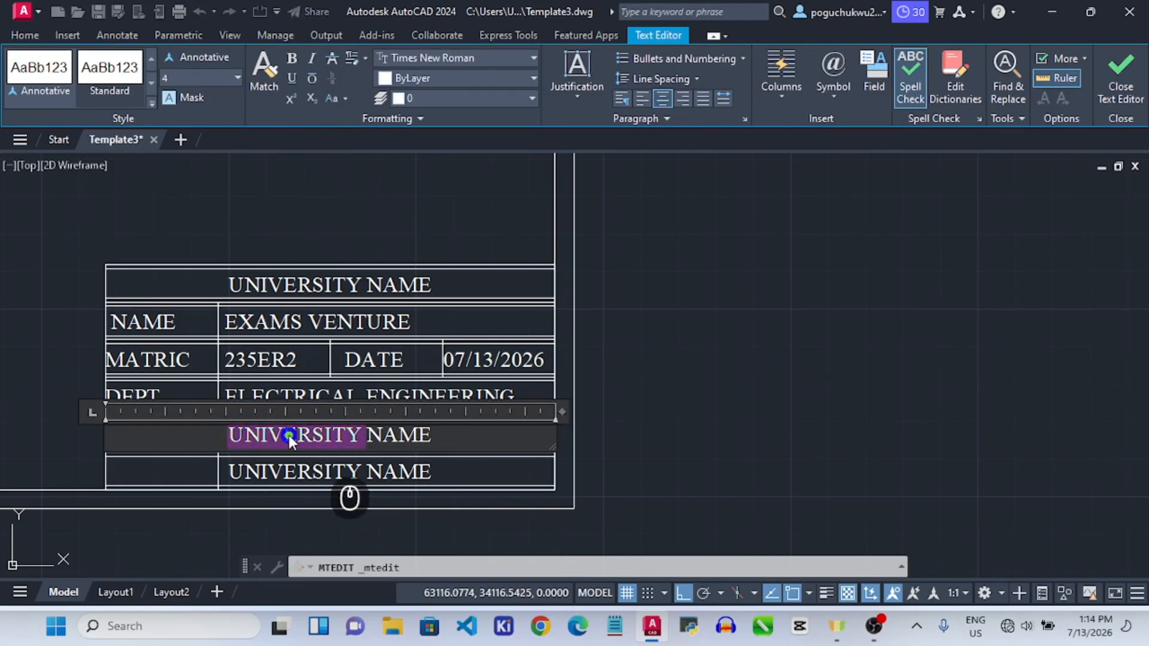
key(ctrl+a)
click(658, 99)
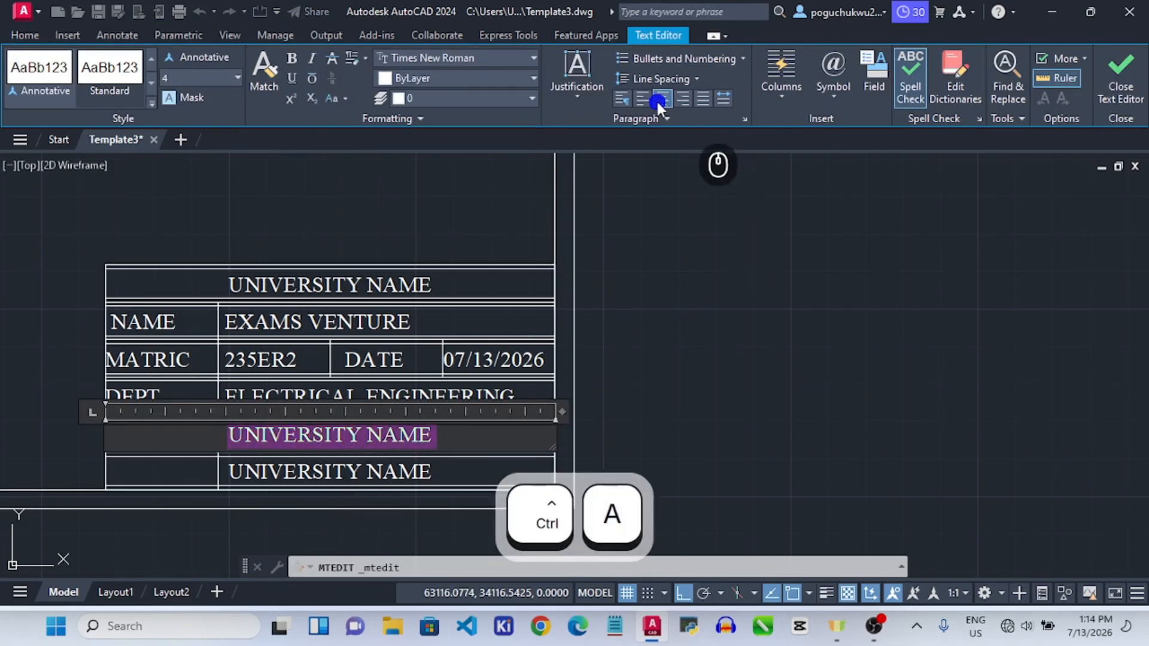
click(650, 102)
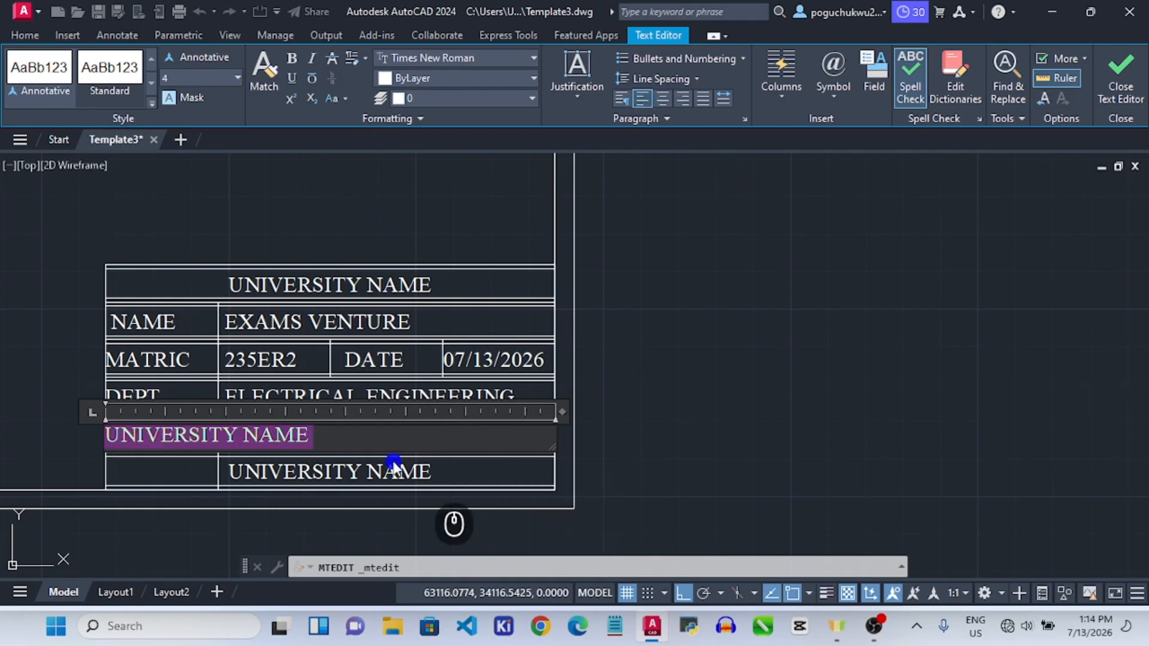
Enter COURSE C-GET203 and SCALE 1:1 in the fifth row.
text(COURSE)
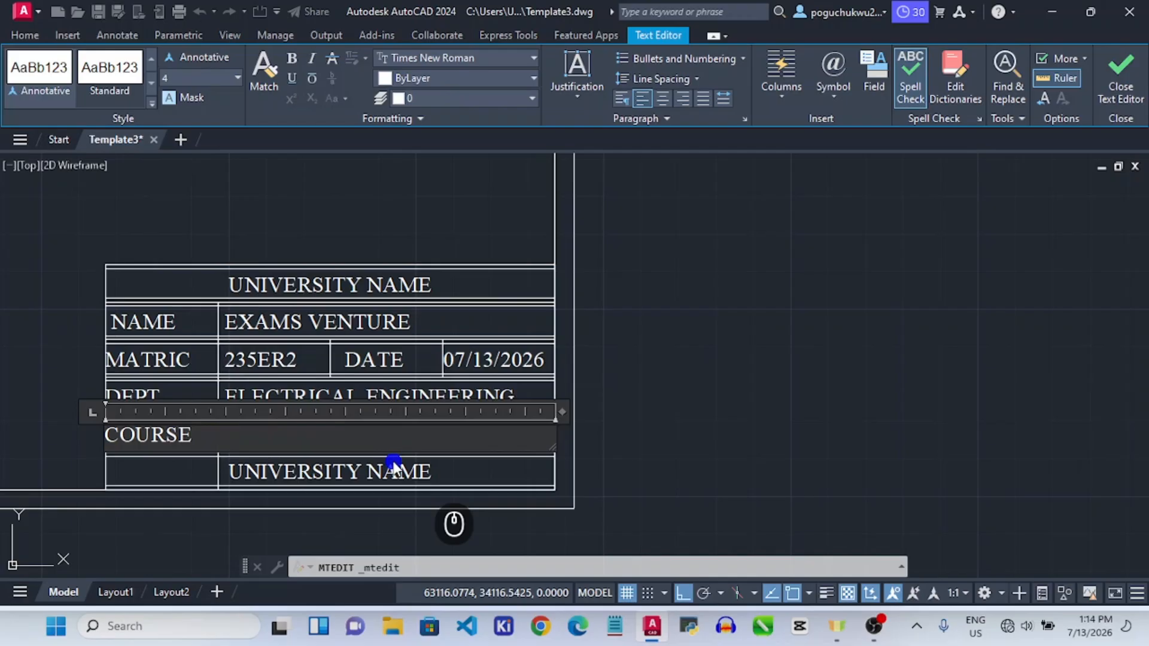
text(     GET)
key(BackSpace)
key(BackSpace)
key(BackSpace)
text(C-GET203)
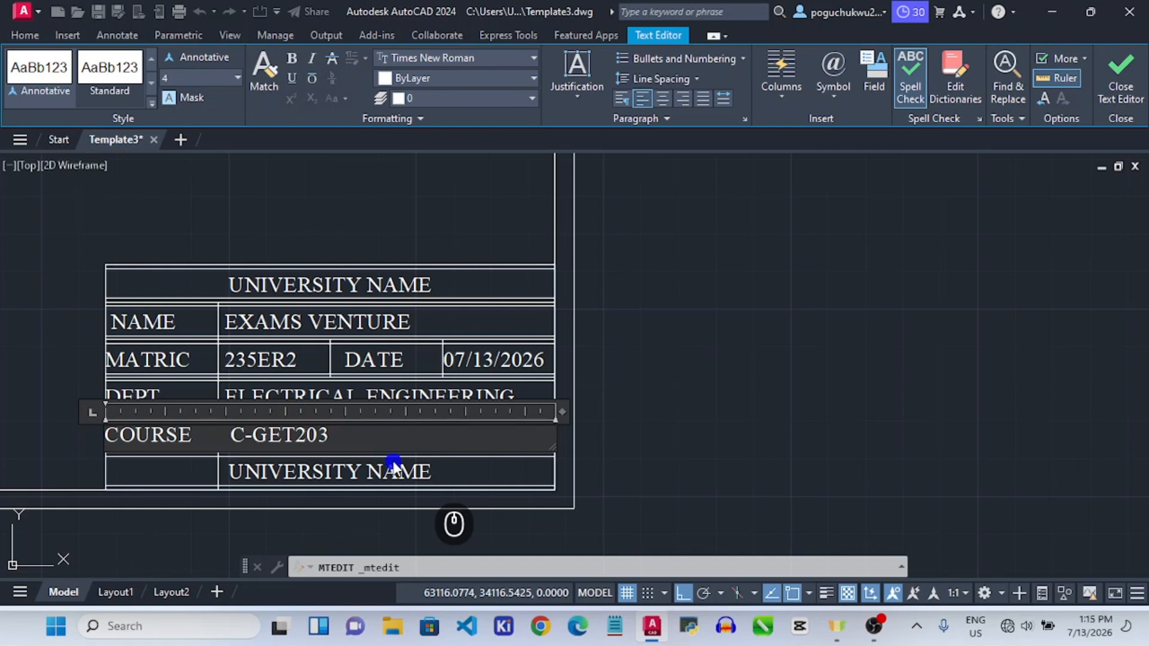
text(SCALE      1:11)
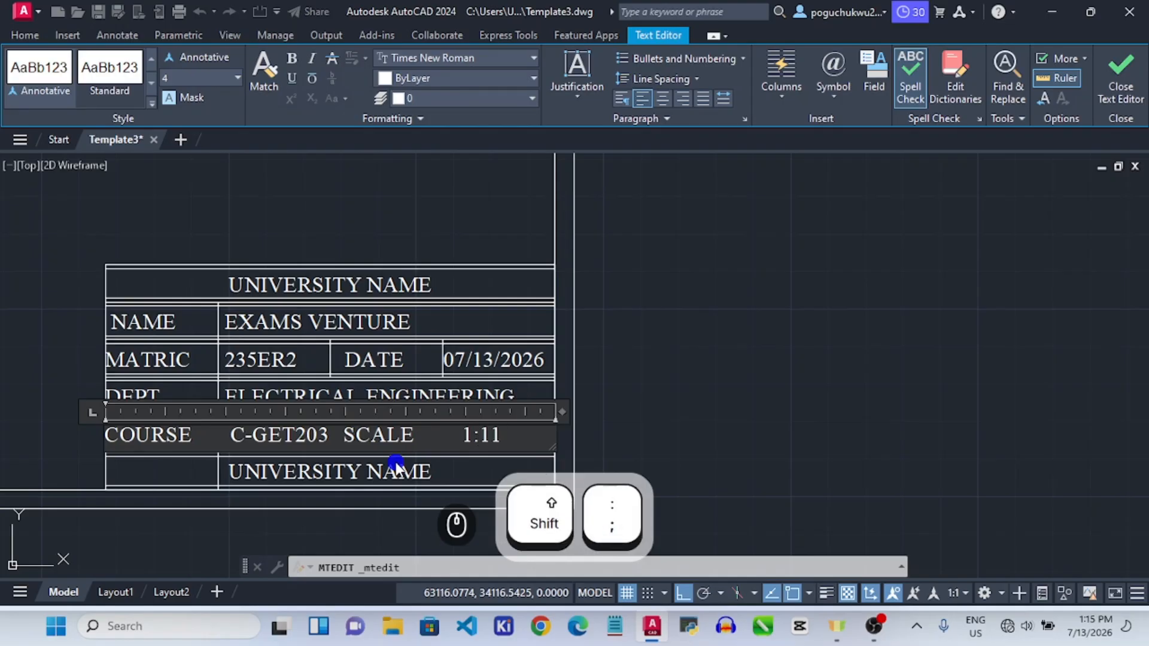
key(BackSpace)
click(401, 473)
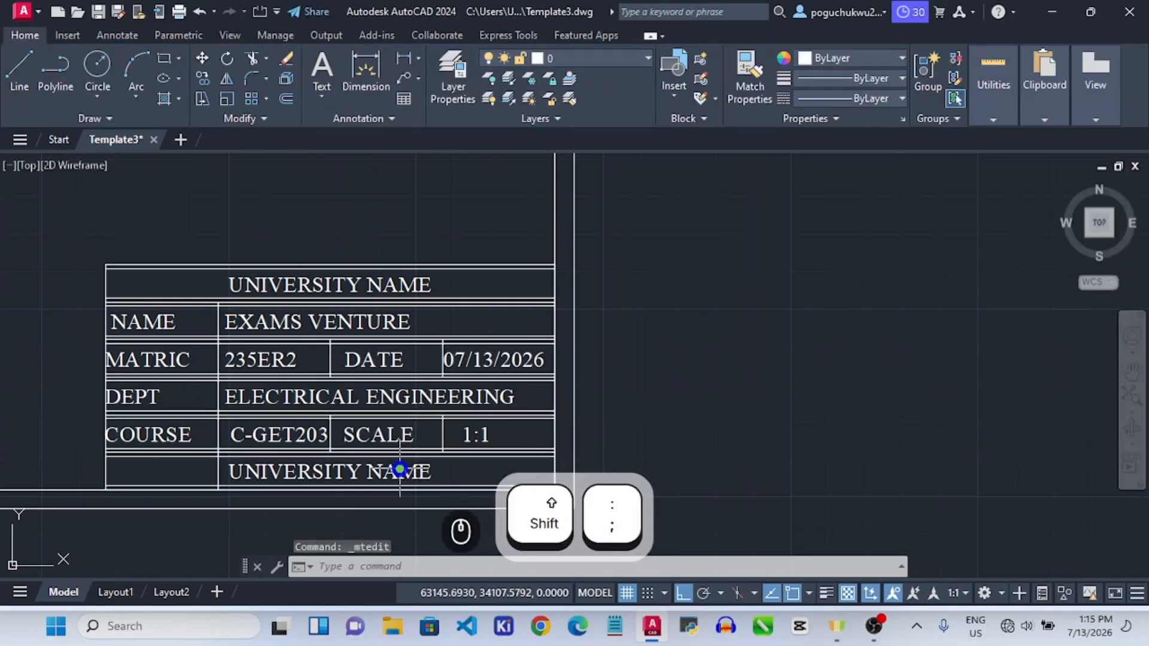
click(332, 471)
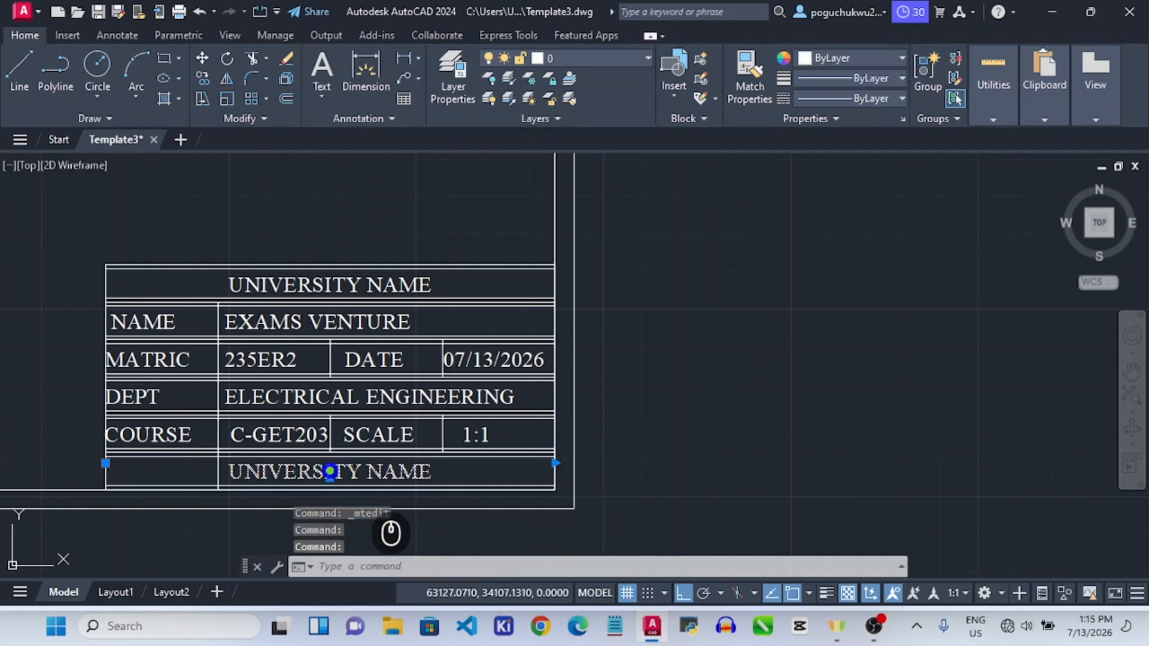
Replace the bottom row text with left-aligned 'TITLE', a tab, then 'PAGE SET-UP/TITLE BLOCK'.
double_click(330, 471)
key(ctrl+a)
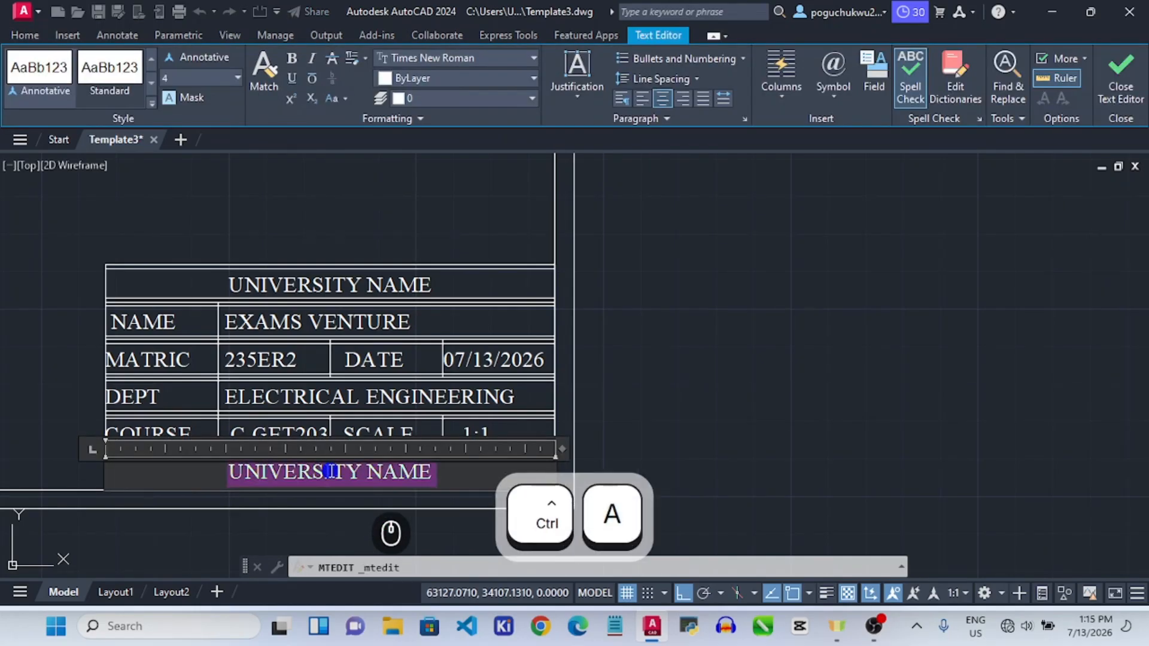
text(TITLE)
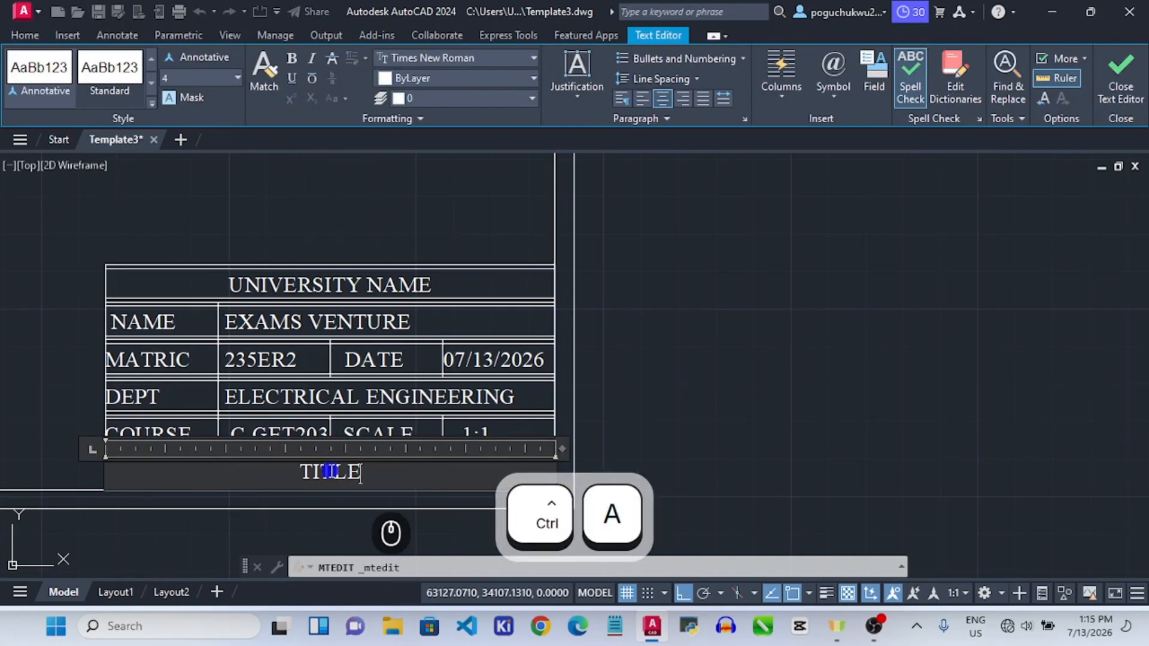
click(641, 98)
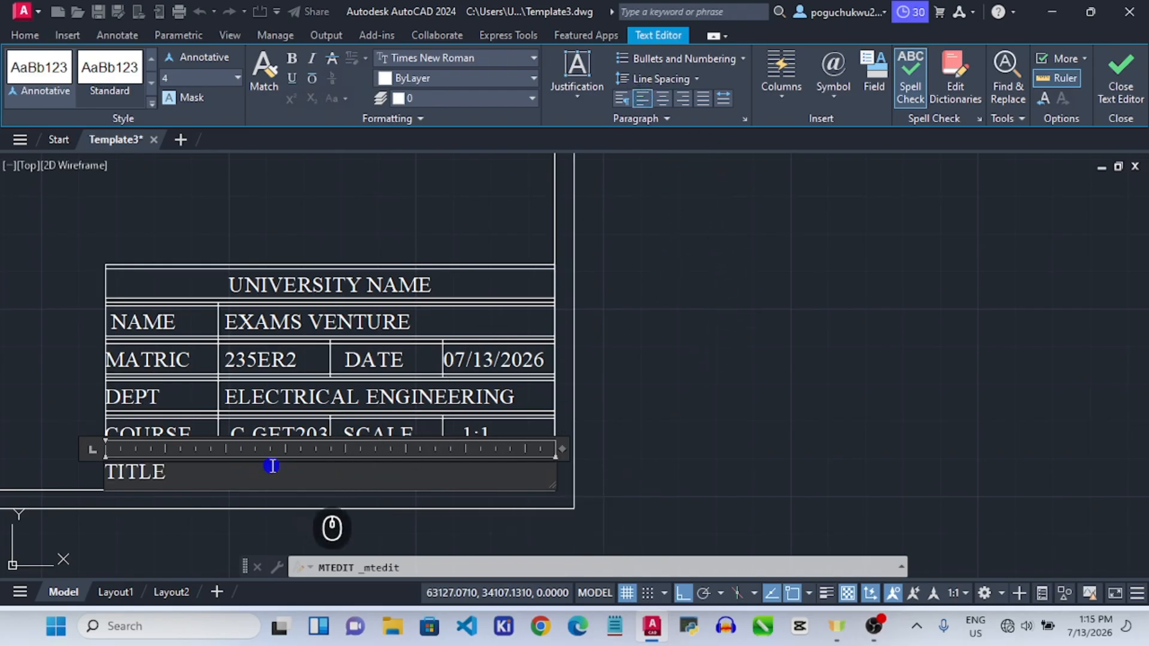
key(Tab)
text(PAGE SET-UP)
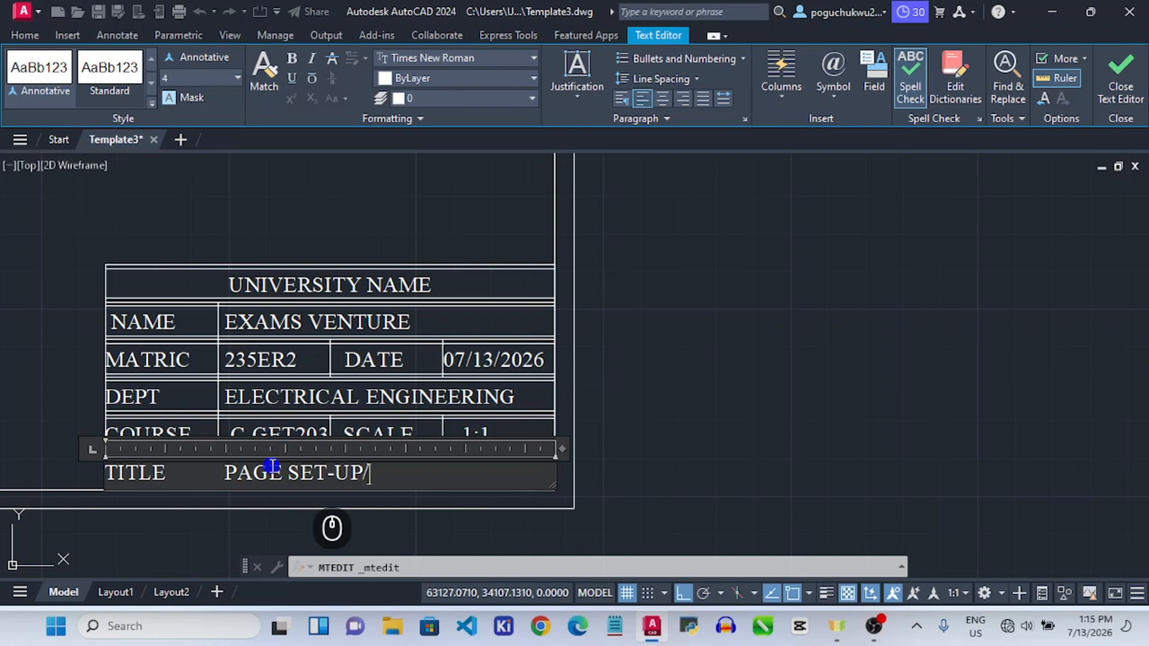
text(/TITLE)
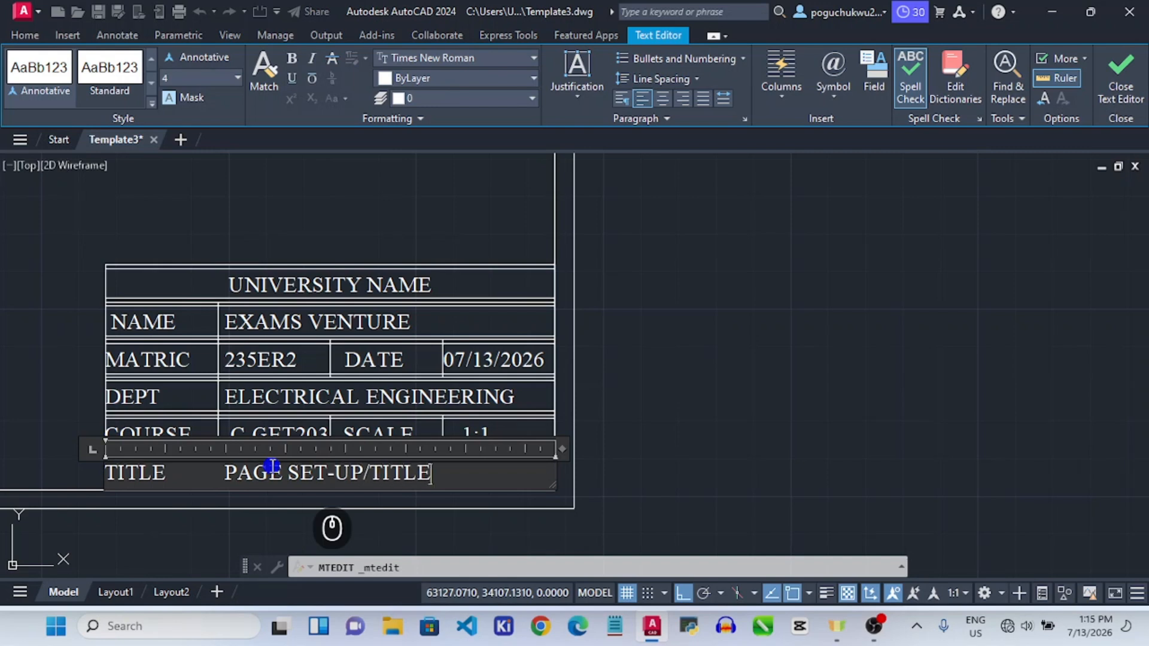
text( BLOCK)
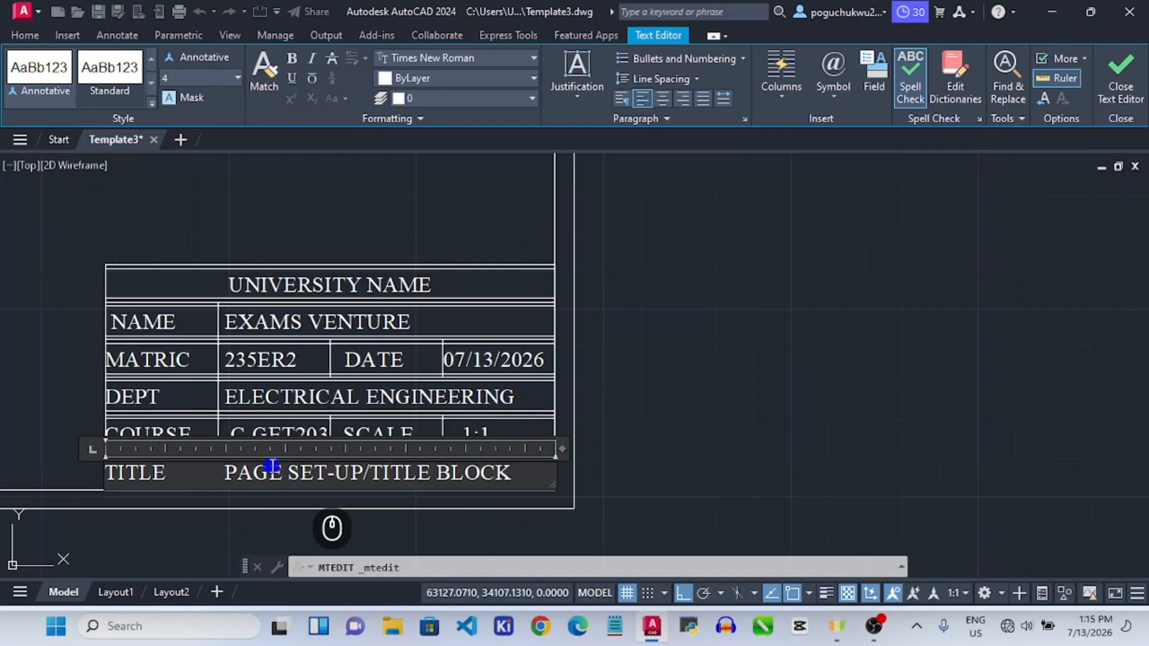
click(587, 472)
scroll(551, 361, down, 6)
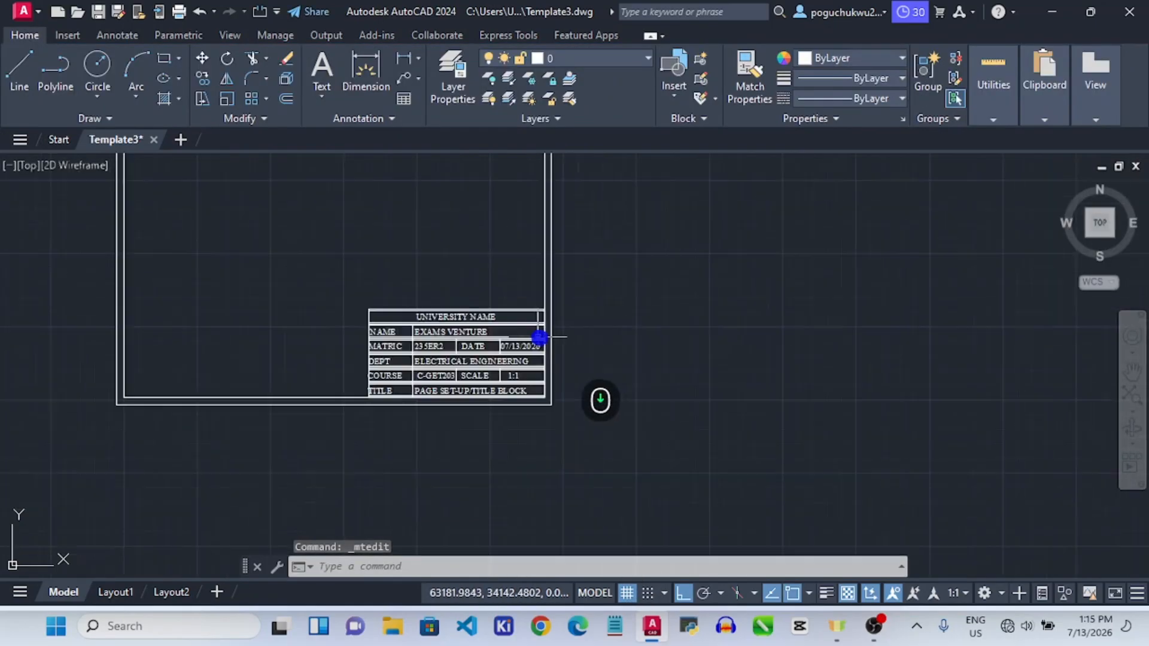
scroll(453, 343, up, 4)
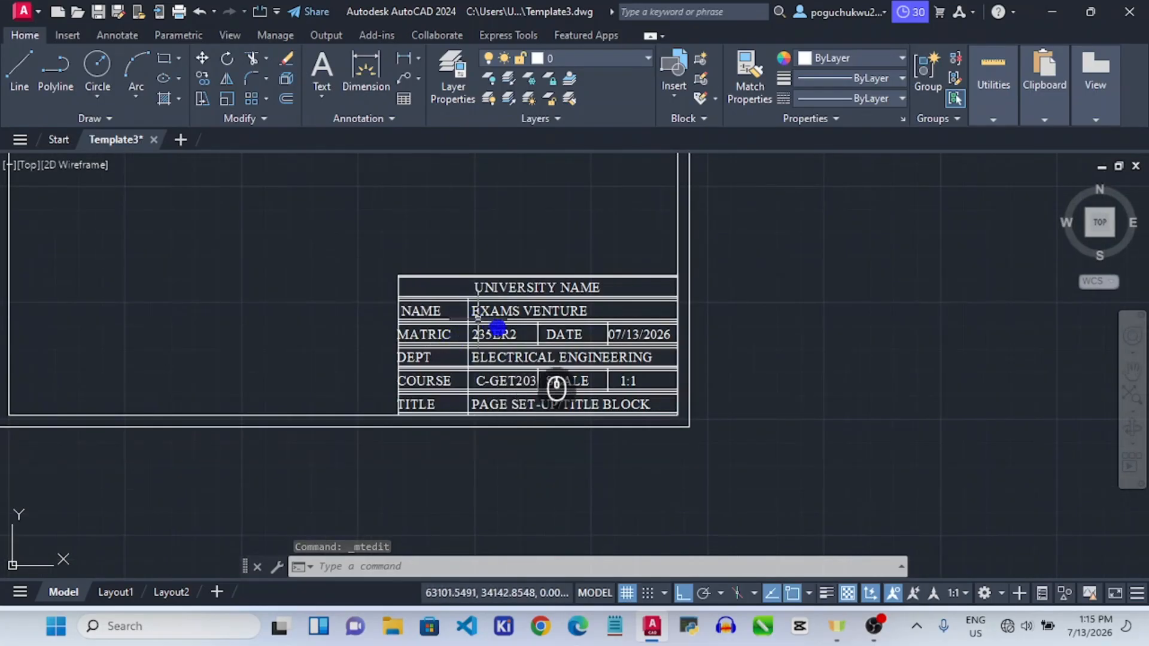
scroll(441, 357, up, 4)
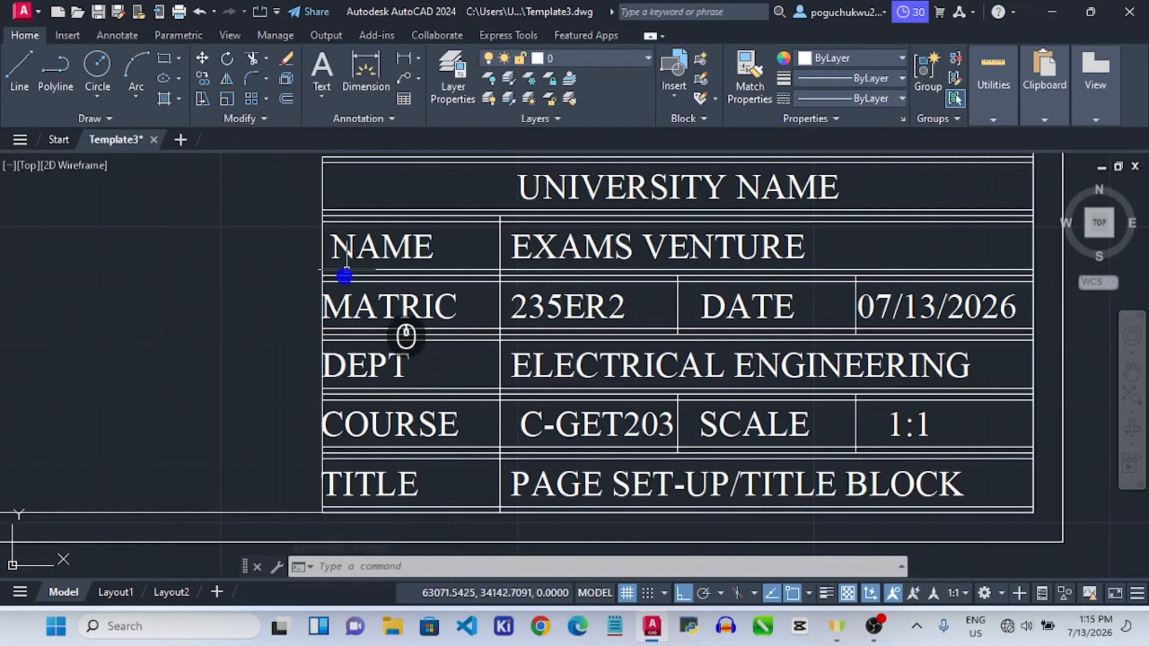
click(346, 247)
double_click(346, 247)
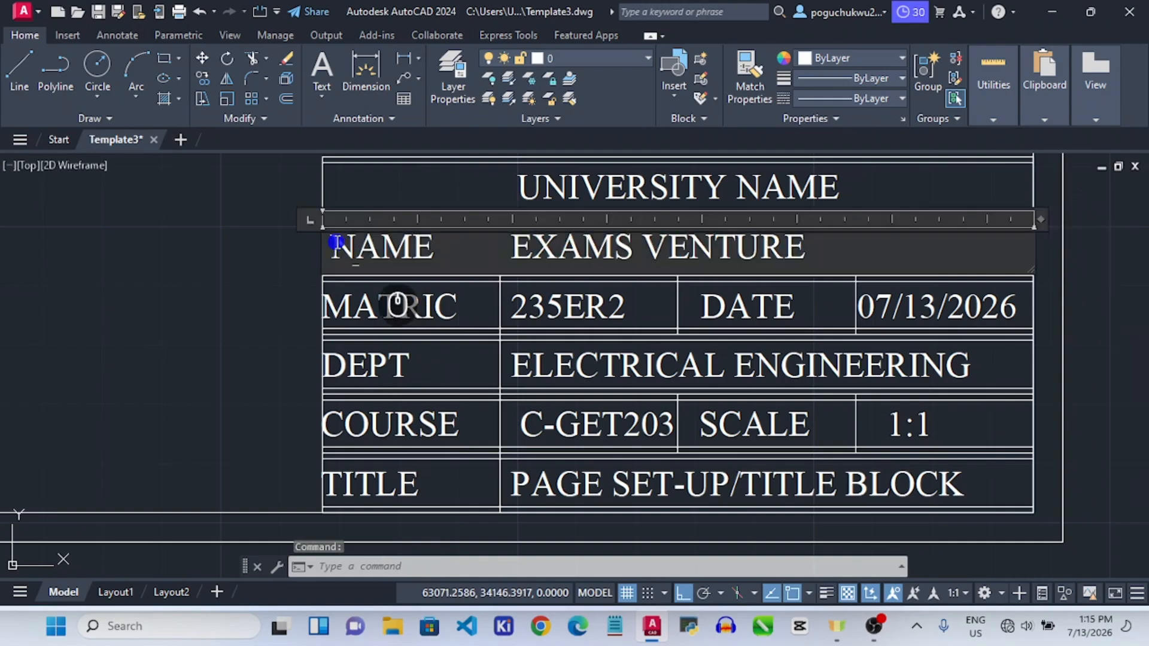
click(334, 300)
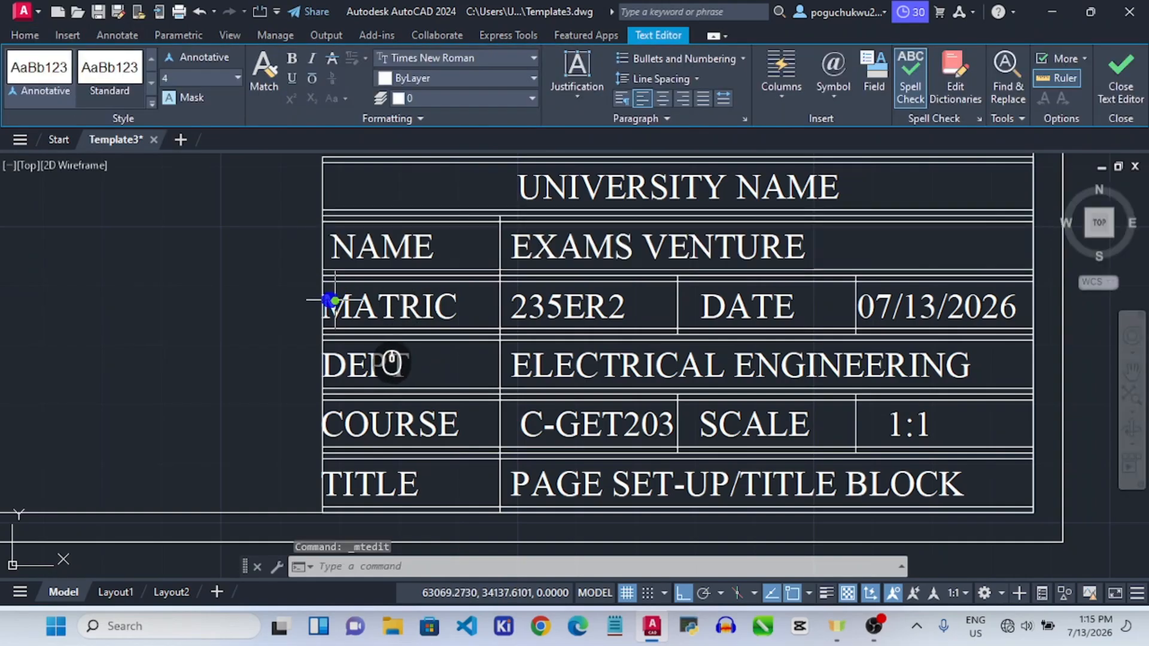
click(329, 297)
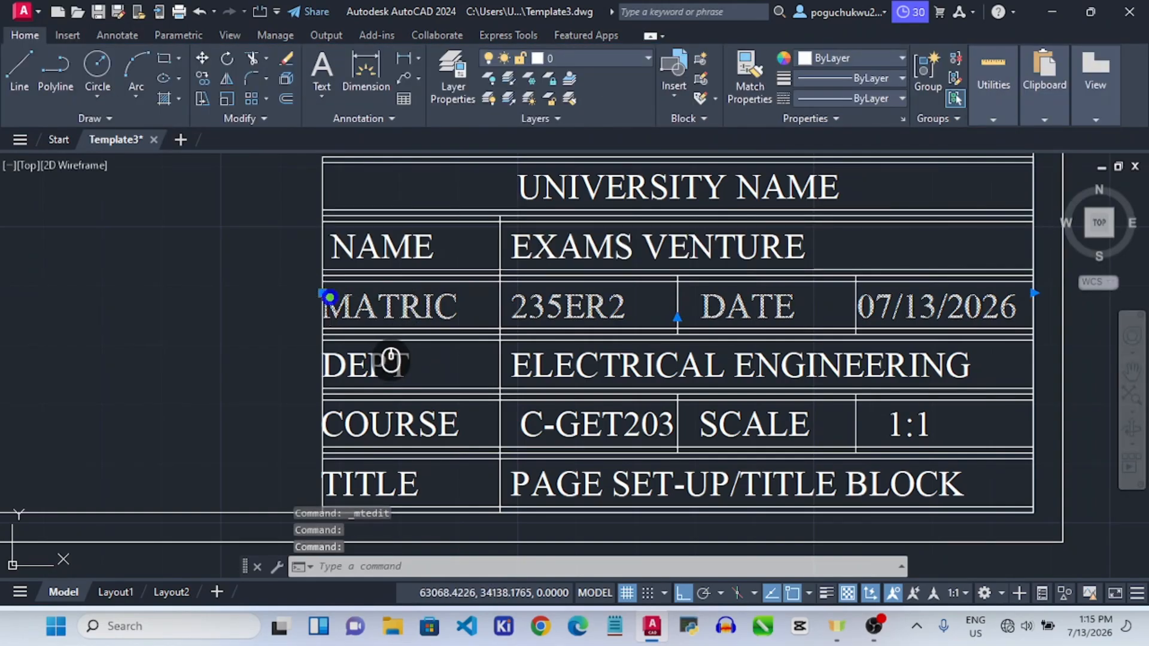
double_click(329, 298)
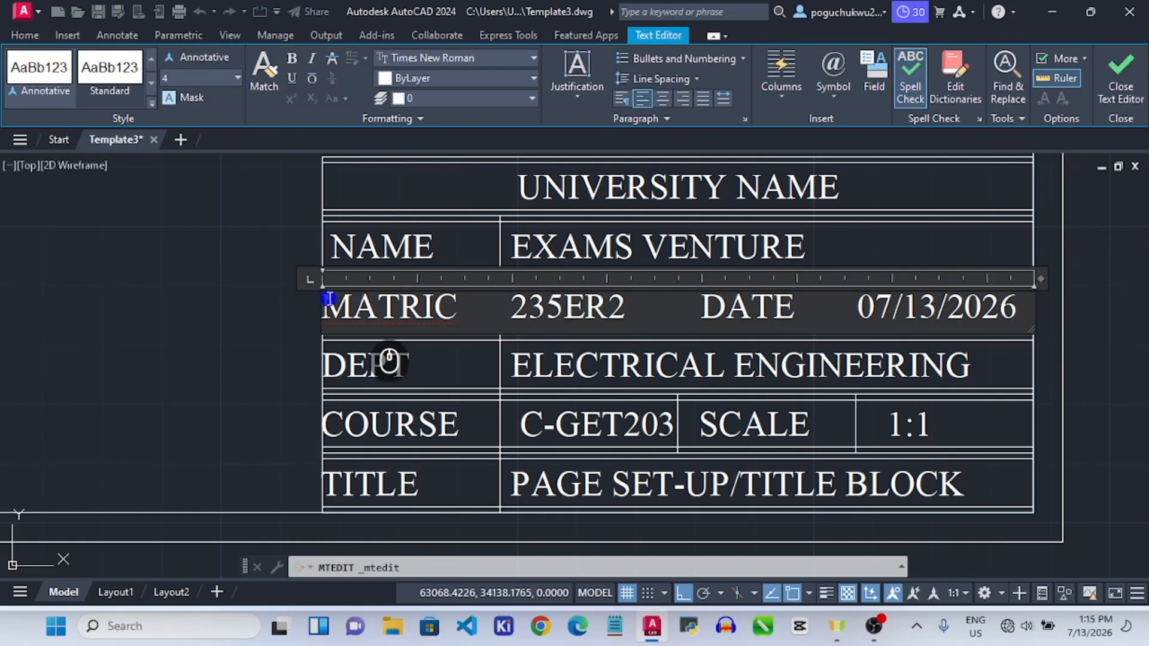
click(334, 364)
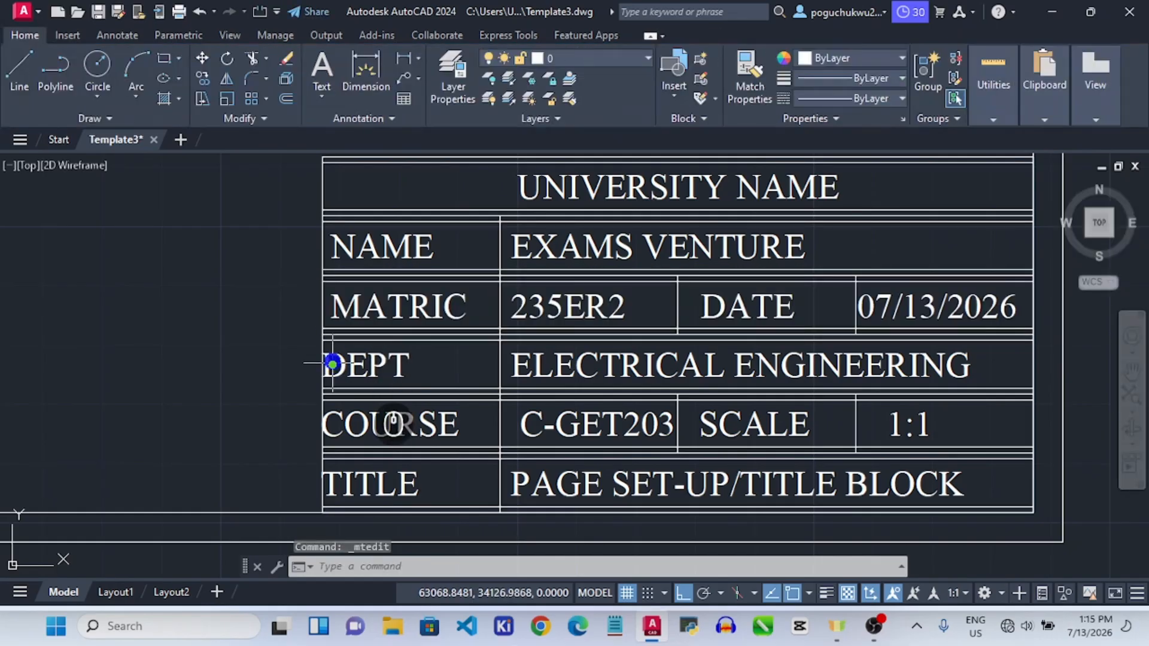
click(334, 354)
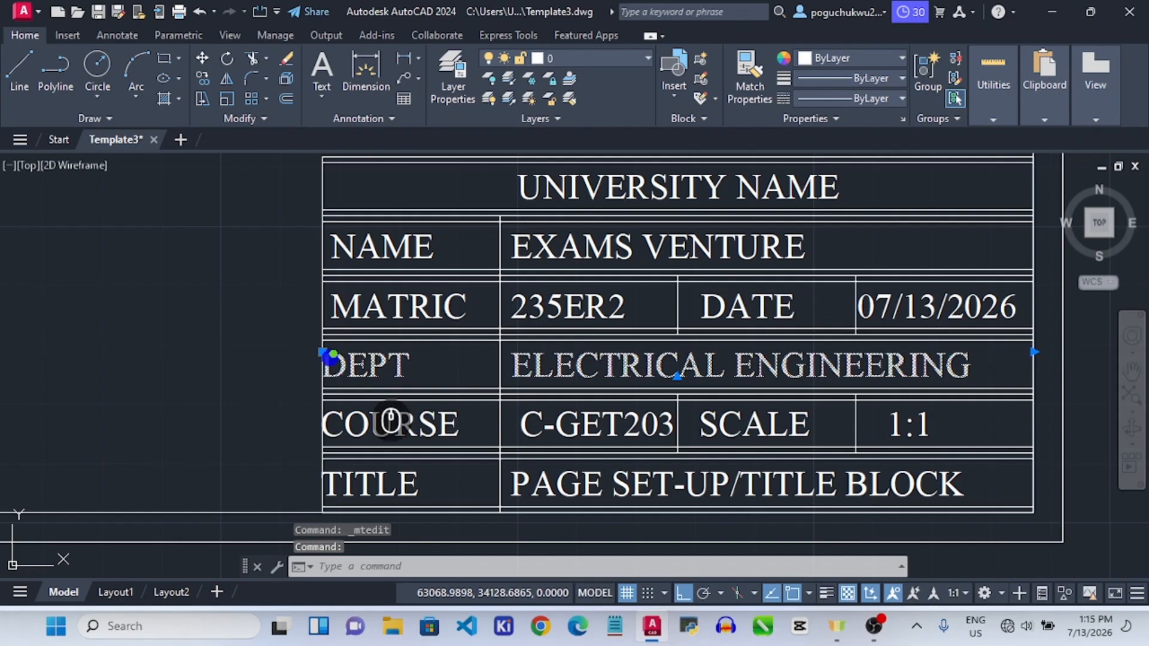
double_click(390, 421)
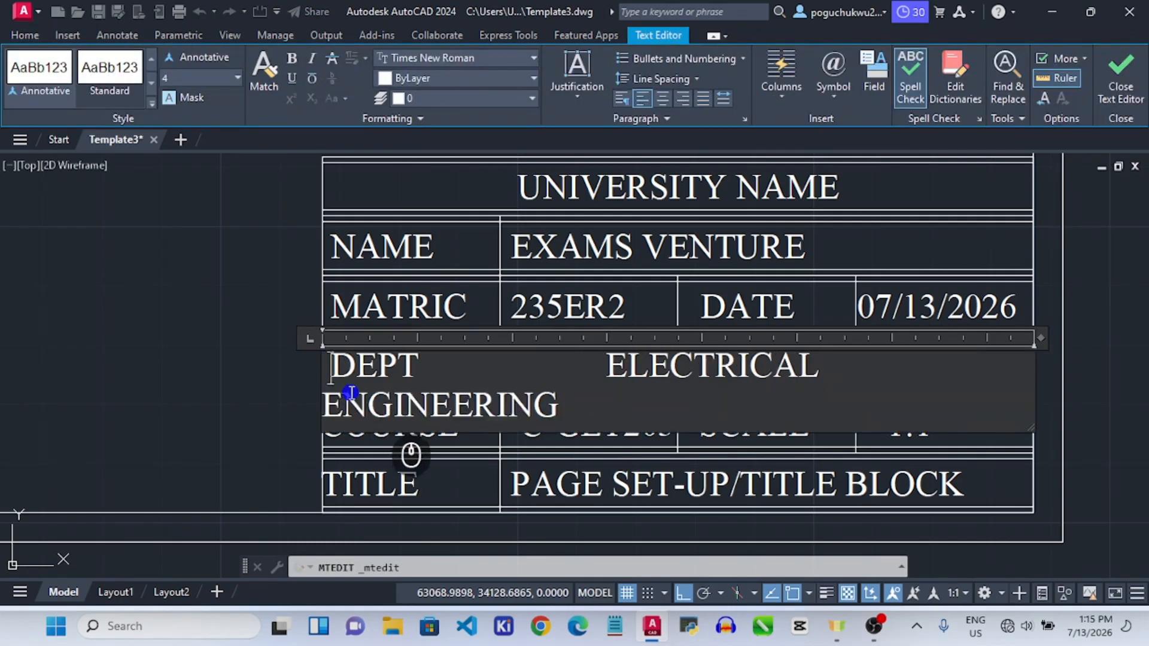
key(ctrl+z)
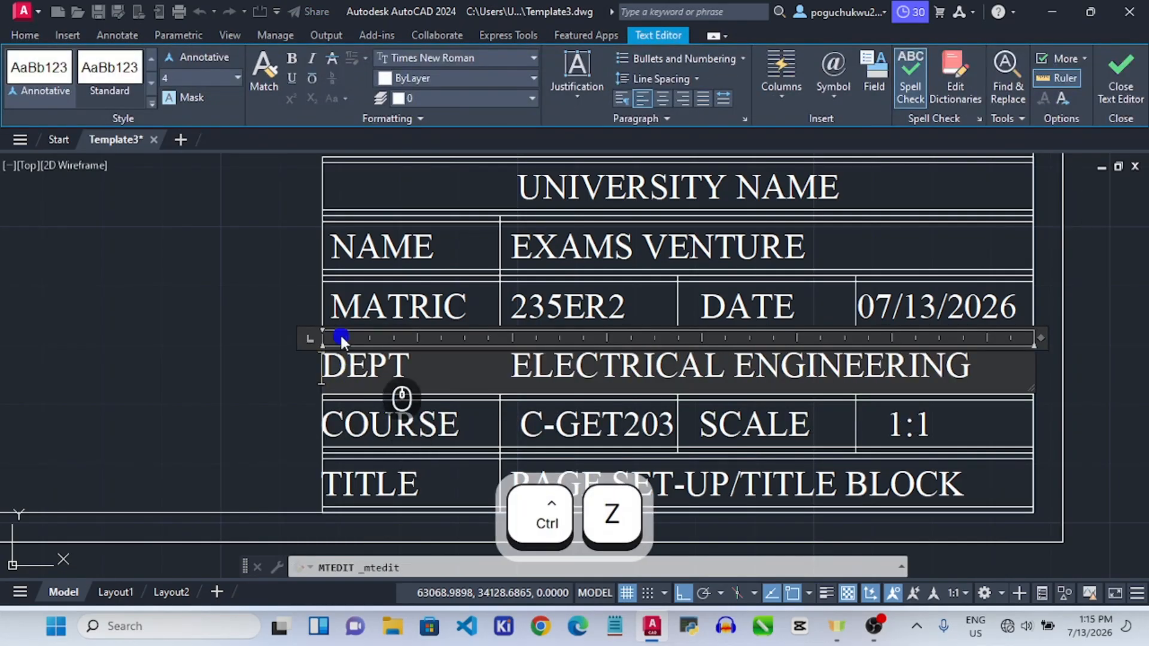
click(348, 308)
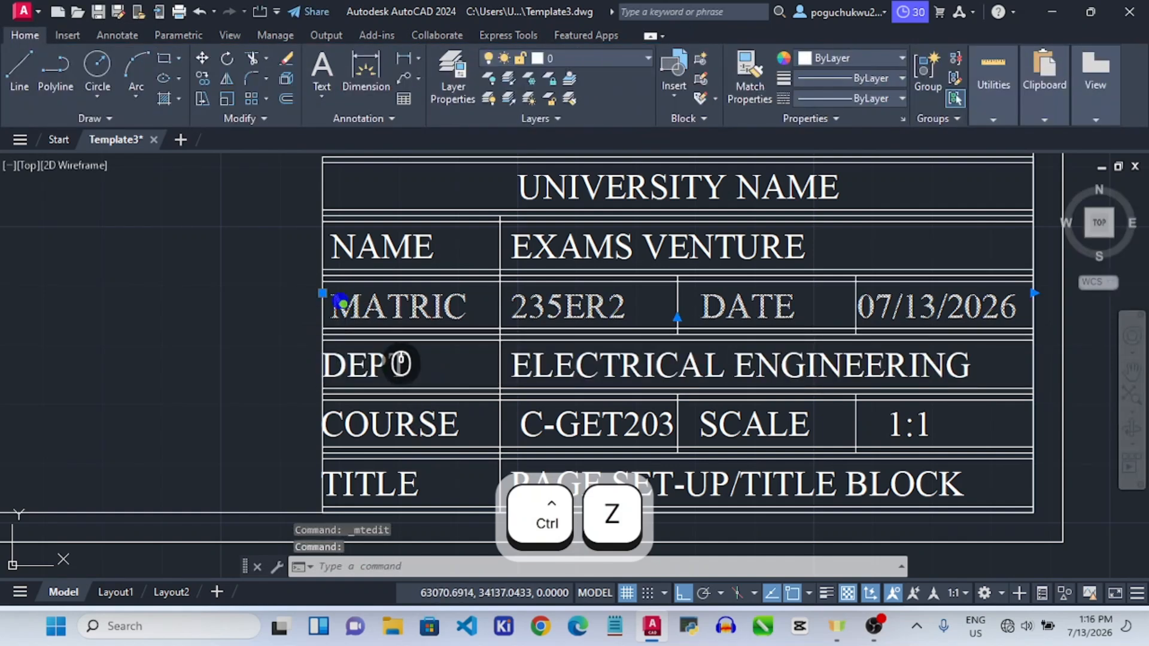
double_click(339, 302)
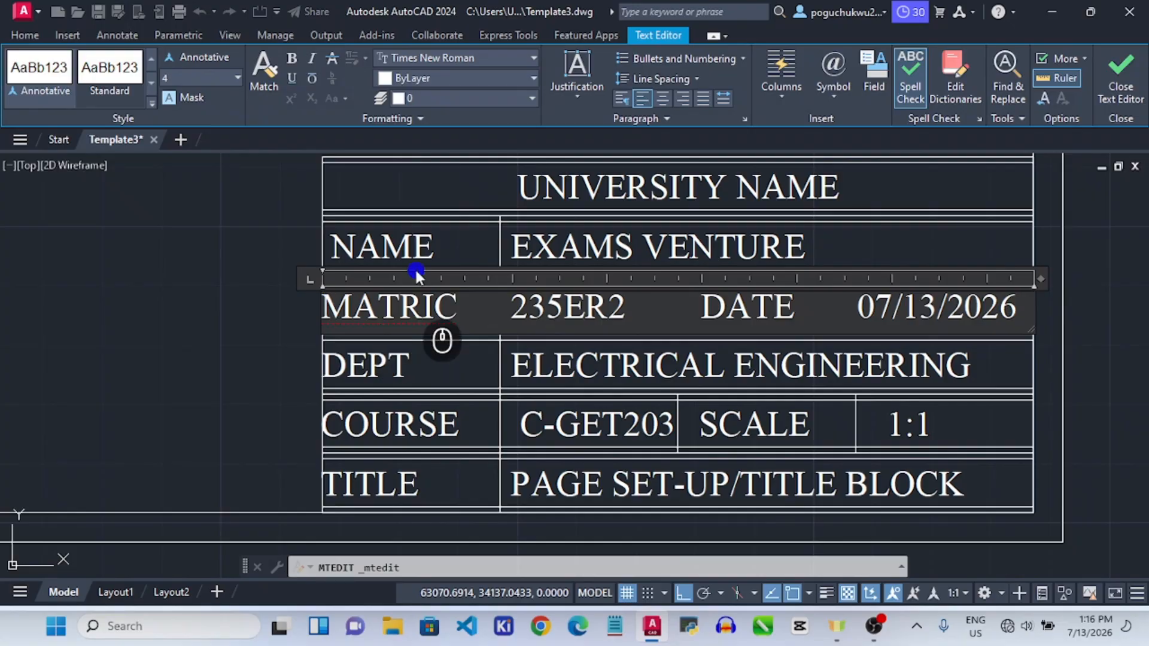
click(367, 233)
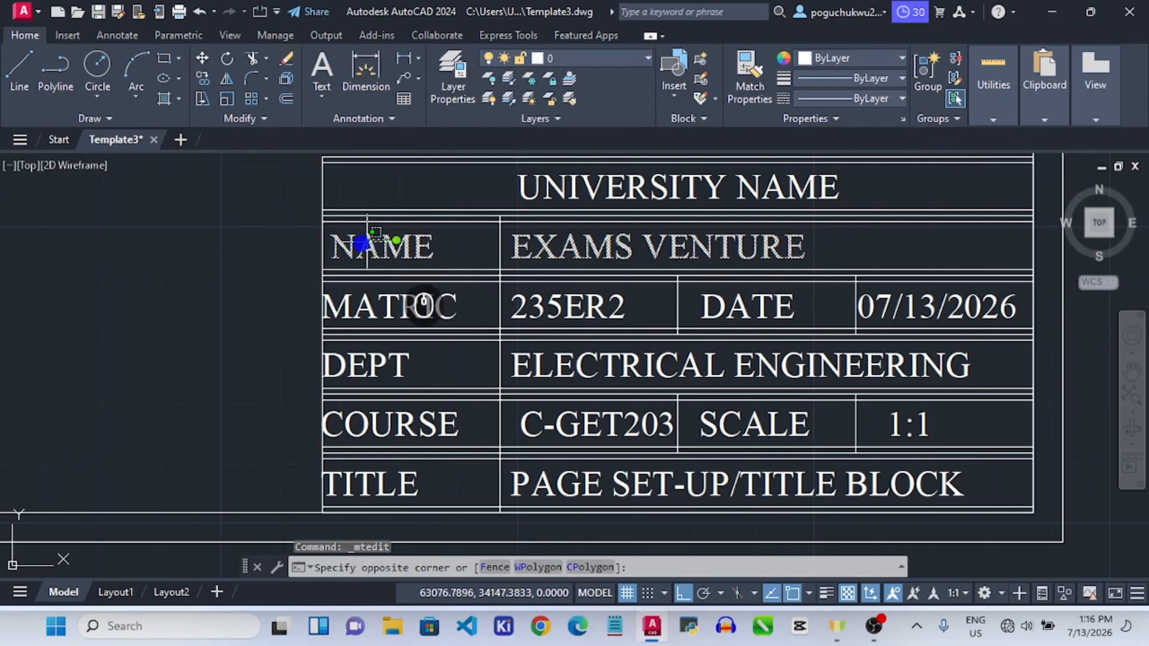
click(406, 301)
double_click(339, 239)
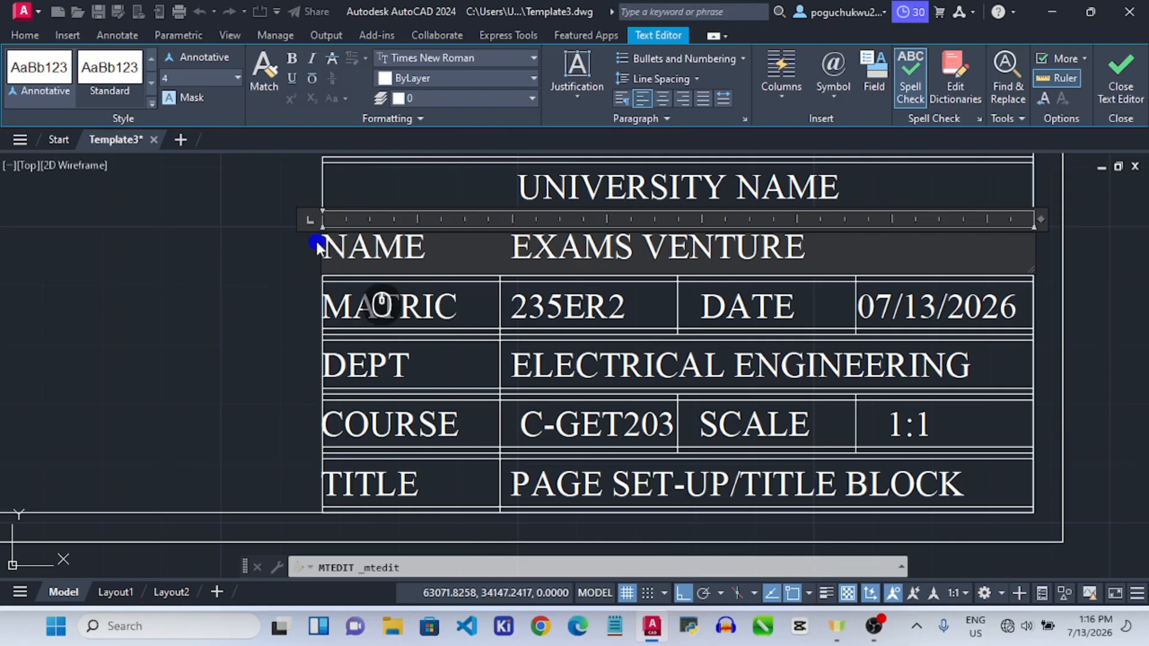
click(227, 254)
scroll(422, 251, down, 2)
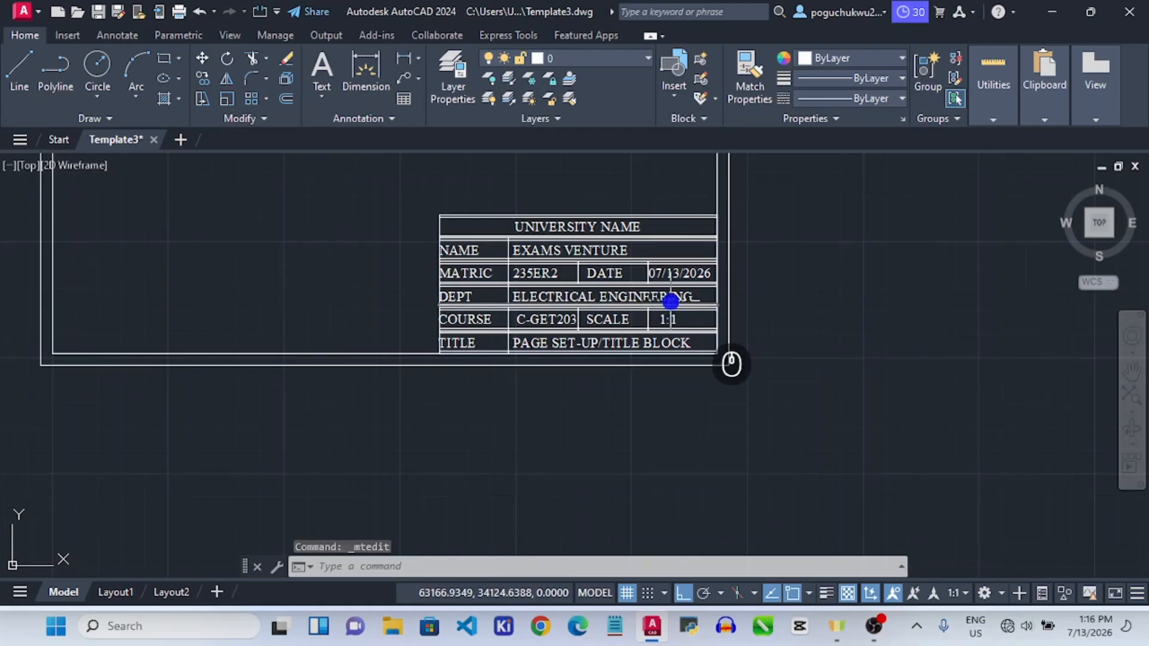
scroll(670, 300, up, 2)
scroll(694, 291, down, 2)
scroll(696, 284, down, 6)
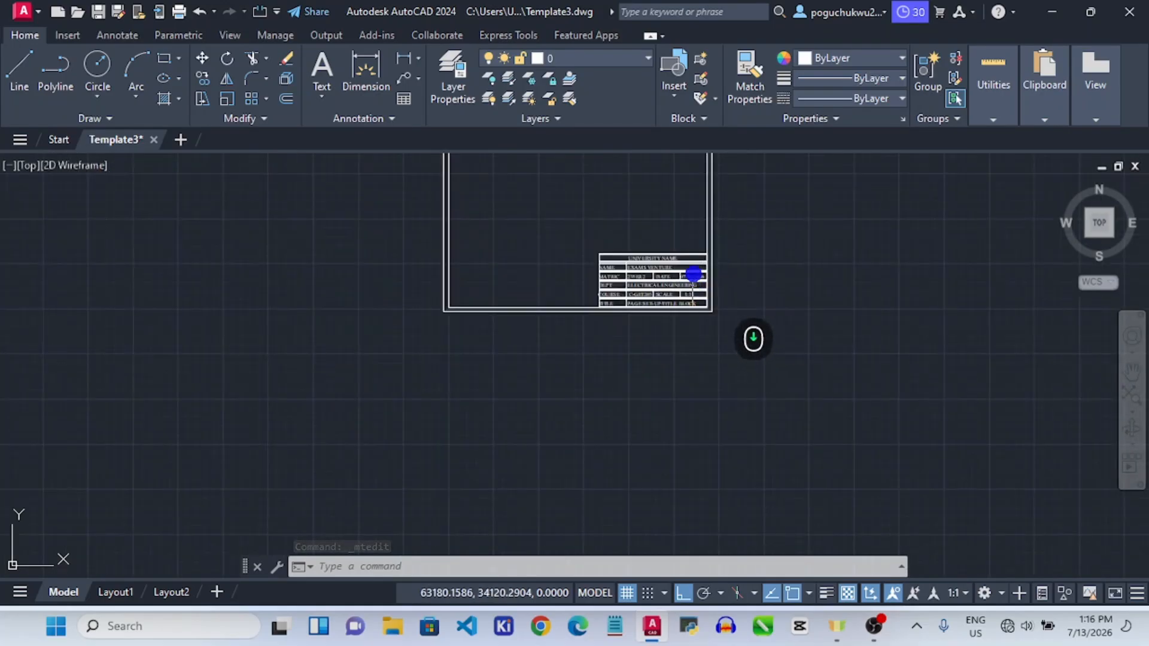
scroll(733, 269, up, 2)
scroll(688, 177, up, 4)
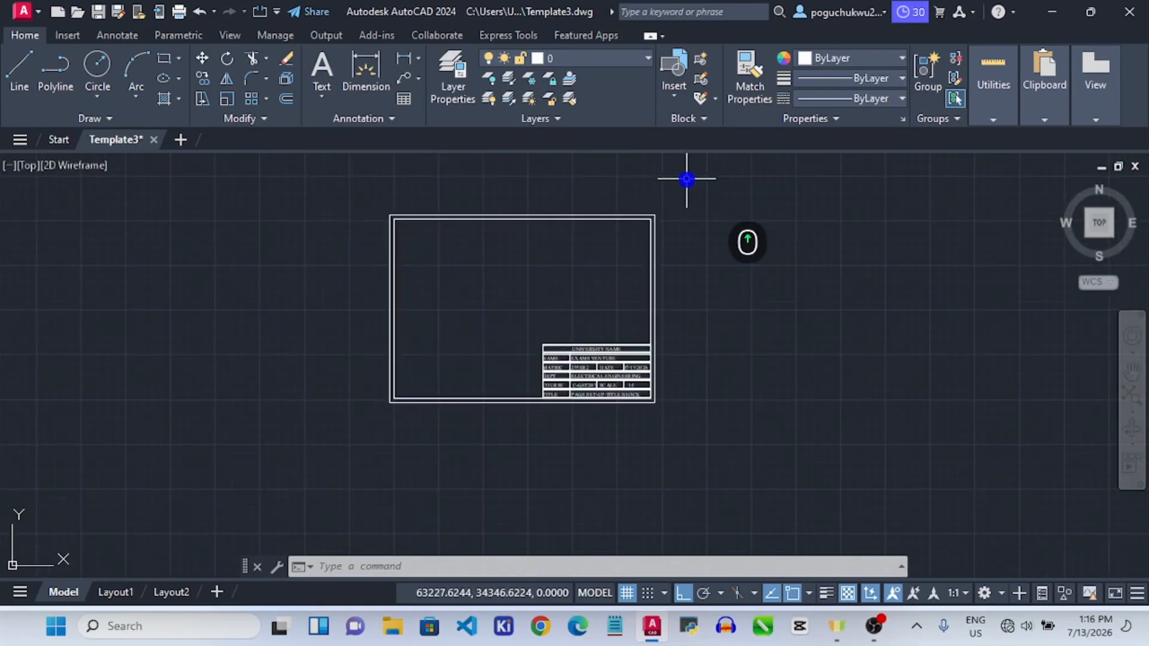
scroll(687, 232, up, 2)
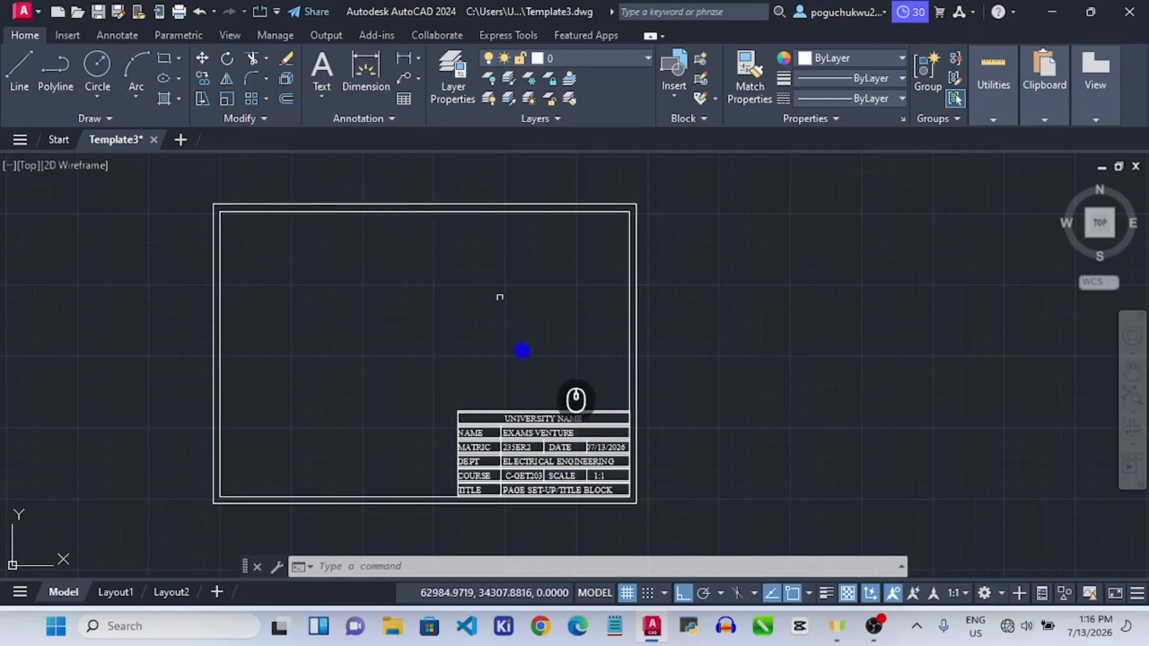
click(401, 566)
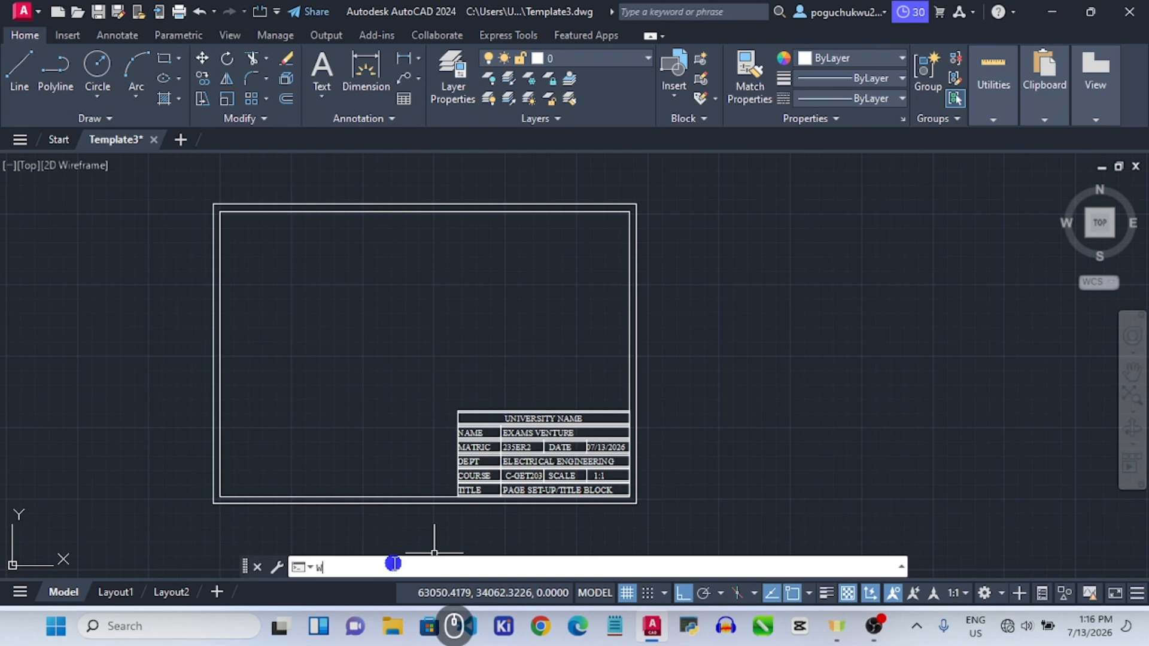
Start WBLOCK with the frame's bottom-left corner as base point and window-select all 34 objects.
text(w)
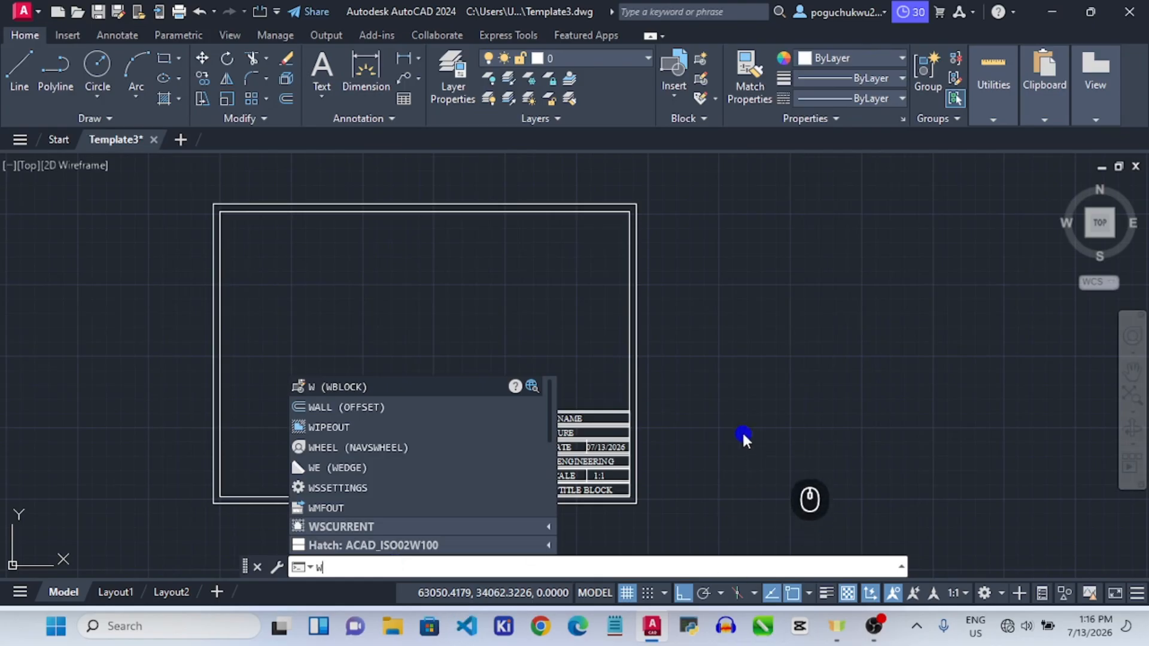
click(433, 387)
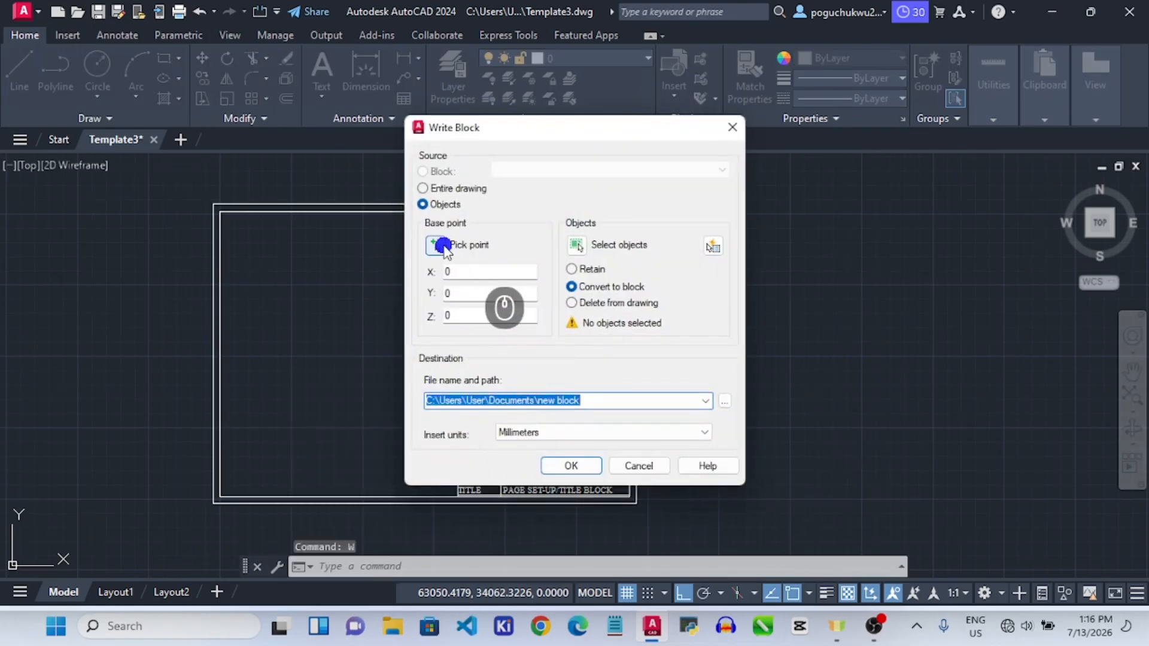
click(444, 245)
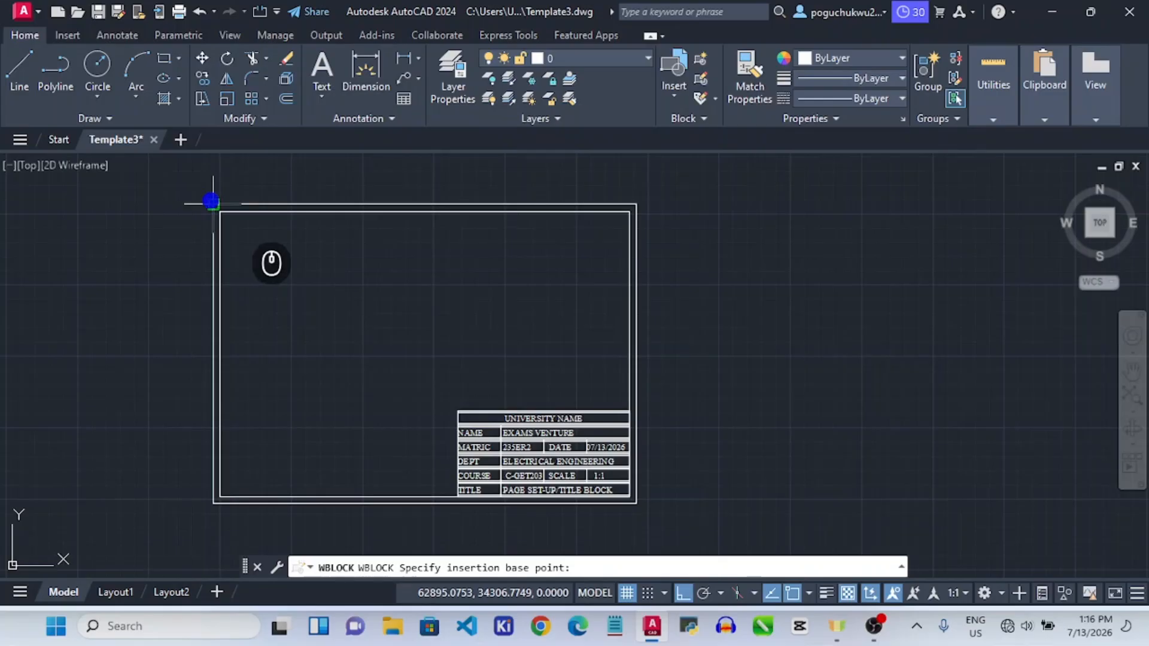
click(215, 502)
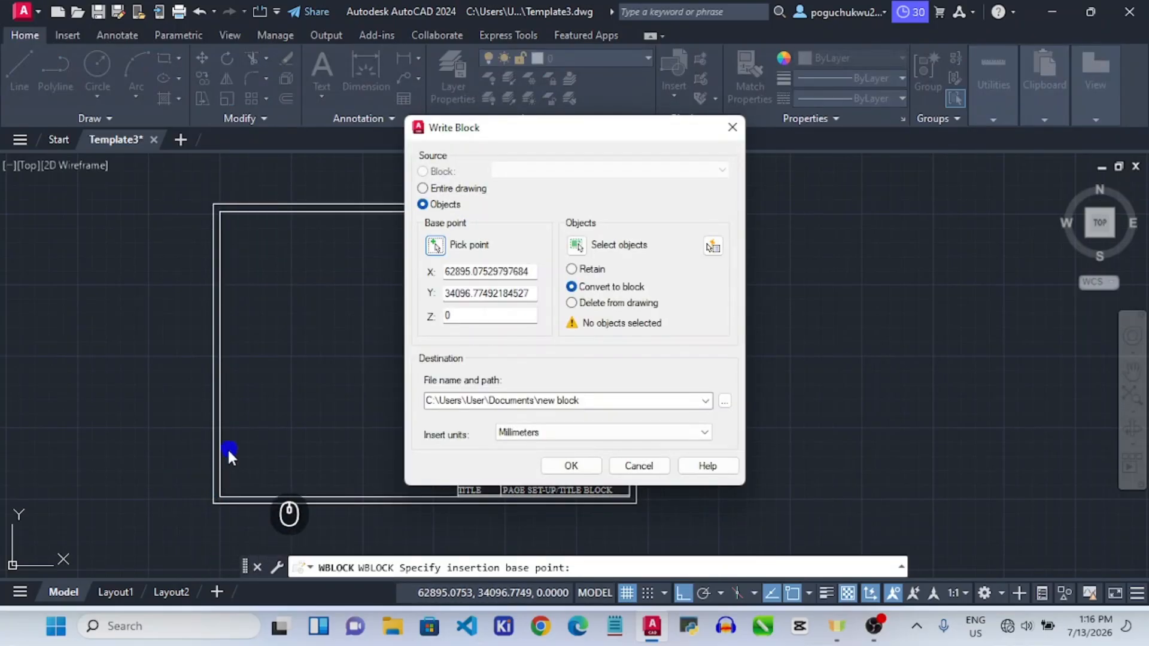
click(584, 244)
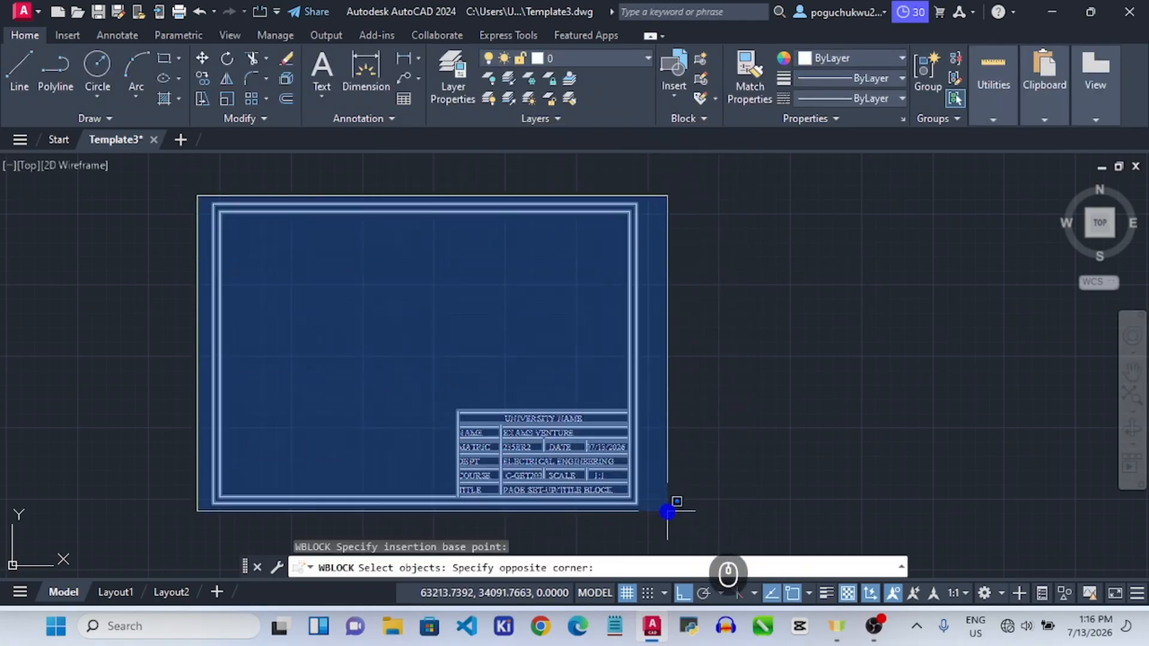
click(668, 512)
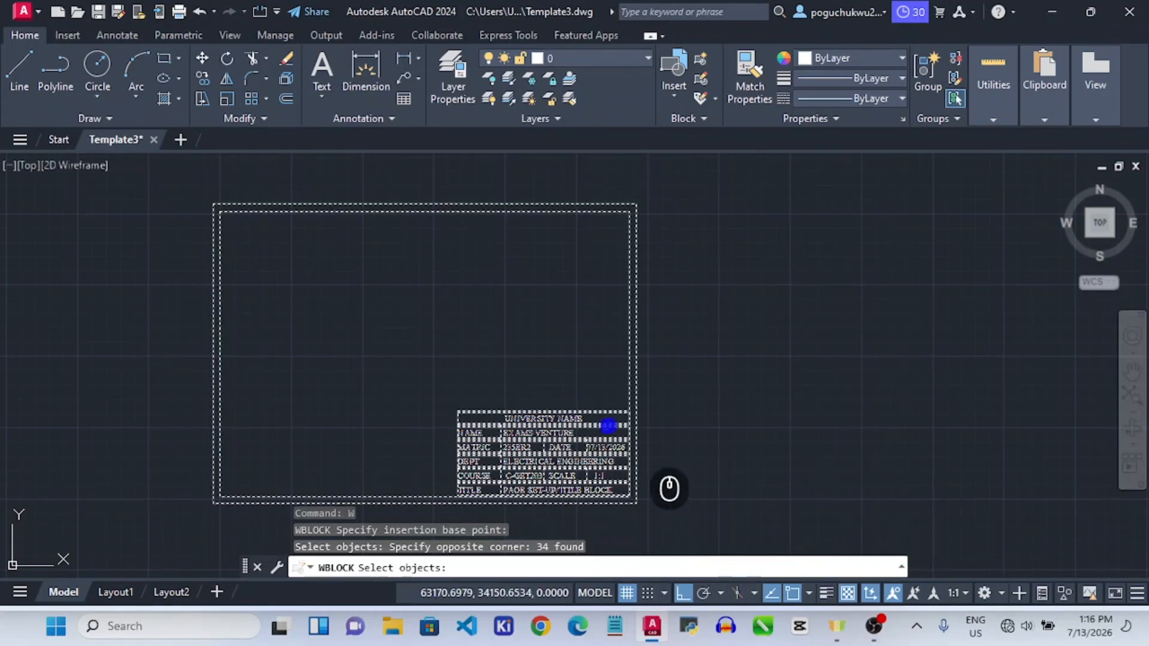
right_click(603, 454)
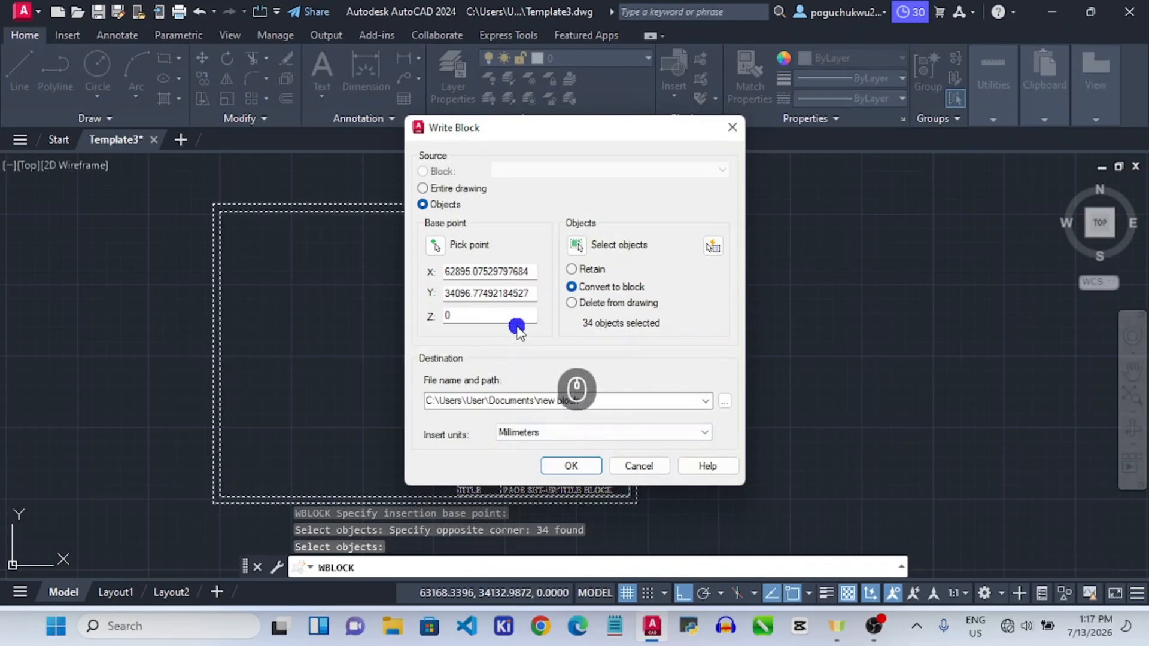
Write the objects as new block.dwg with Convert to block, overwriting the existing file.
click(570, 290)
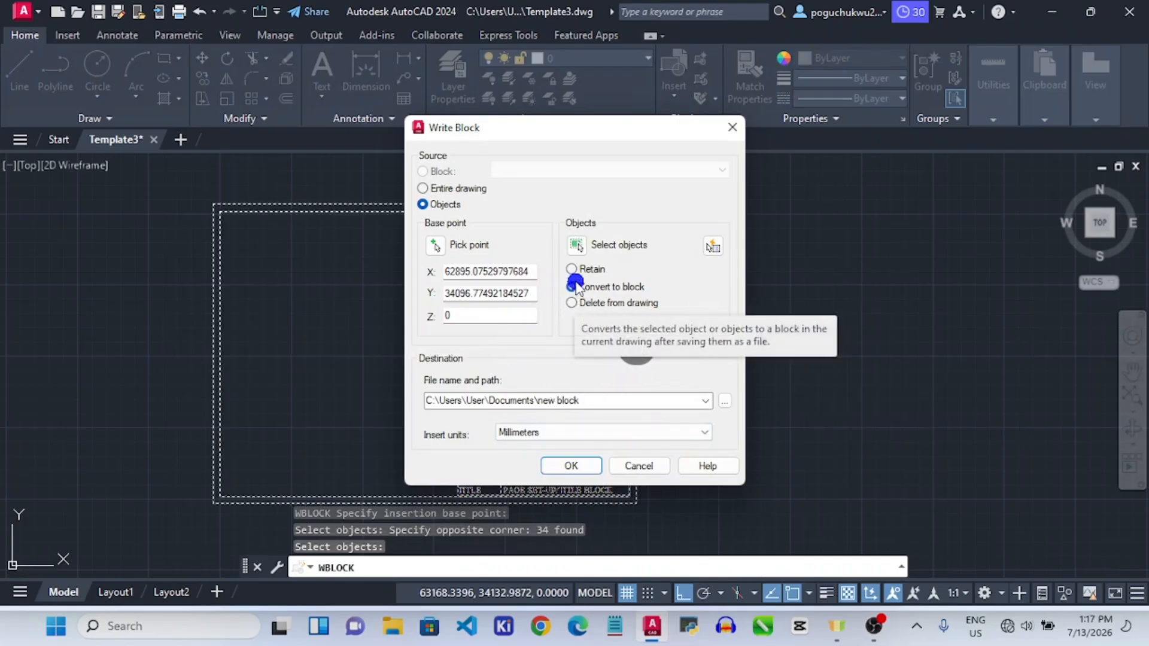
click(592, 468)
click(572, 269)
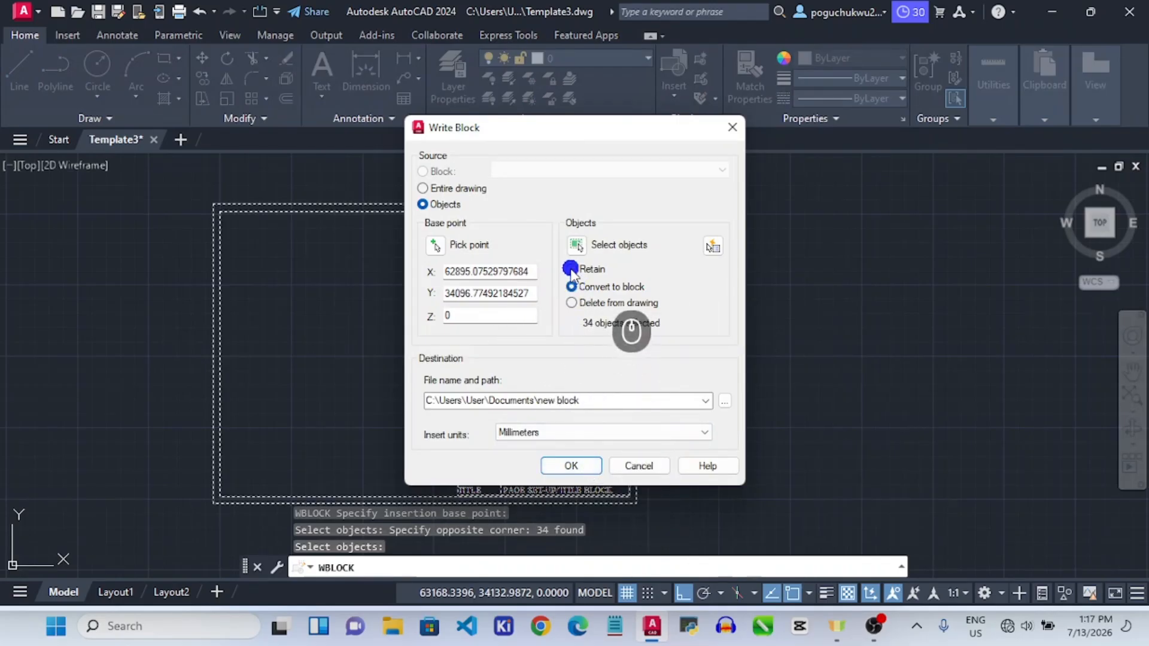
click(572, 288)
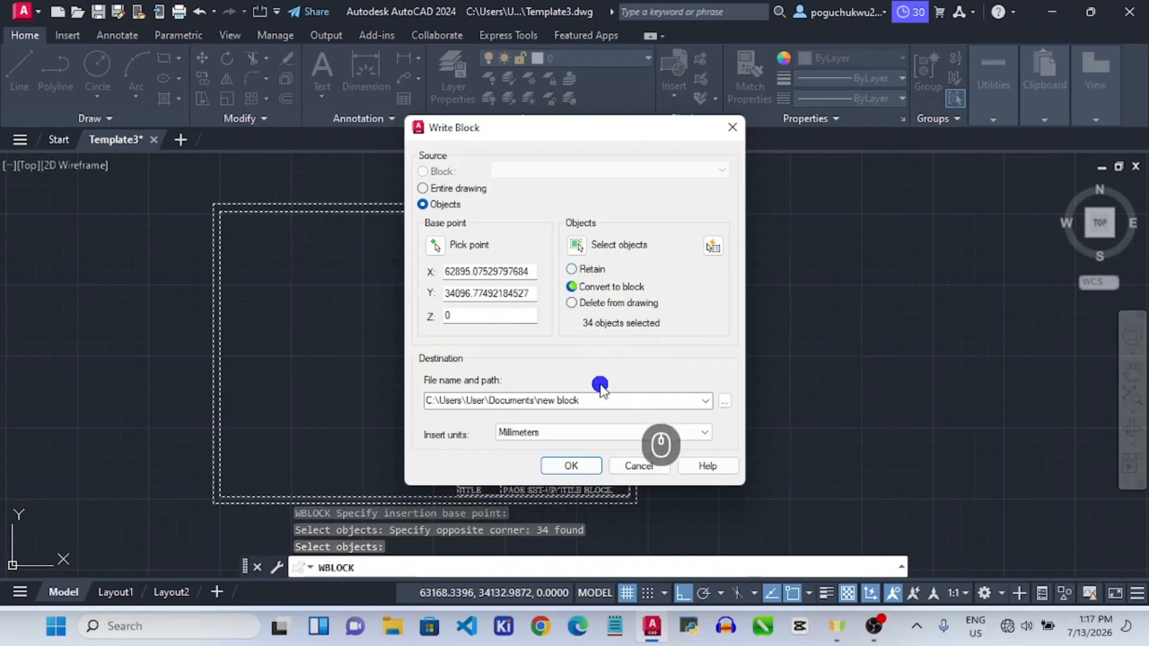
click(603, 470)
click(584, 465)
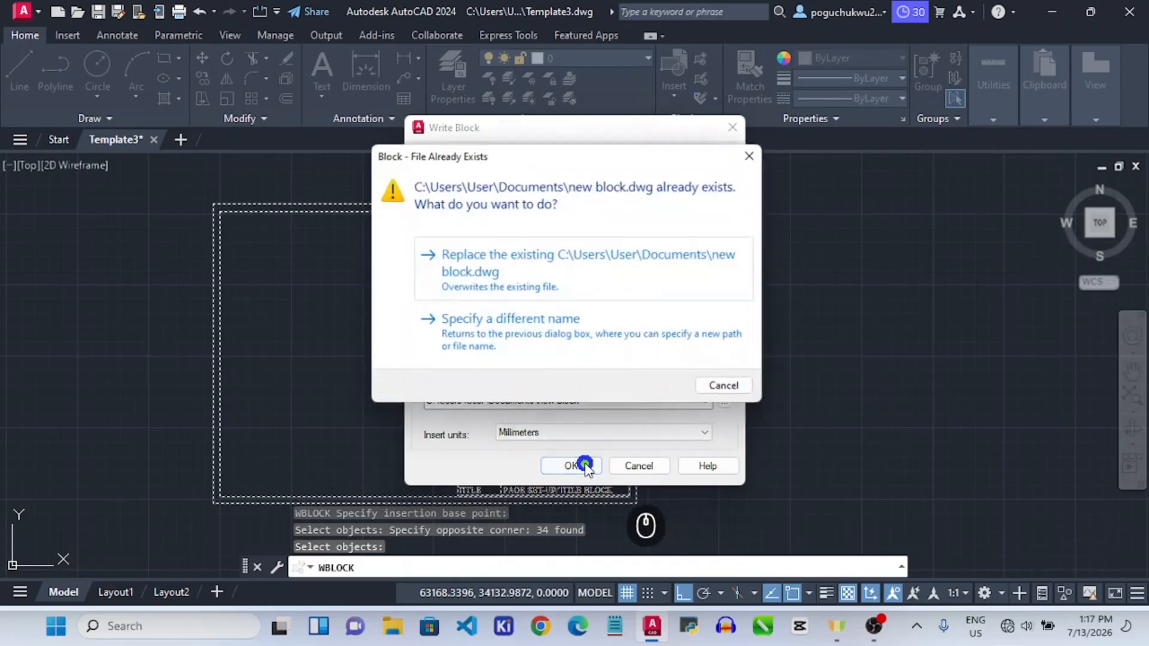
click(542, 279)
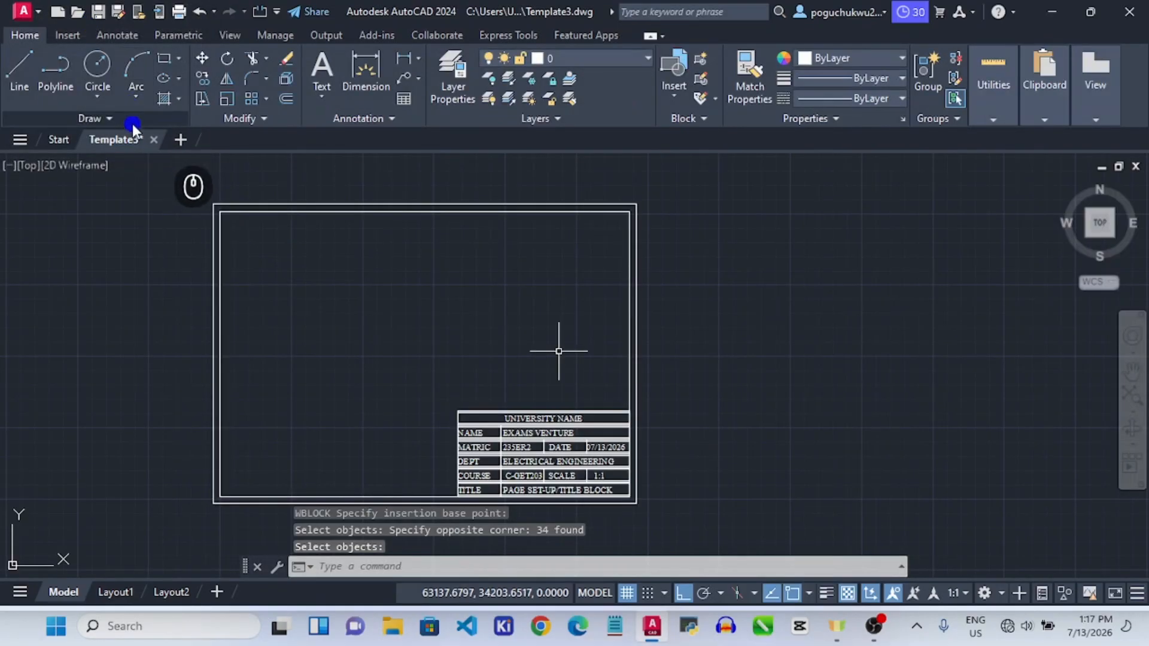
Switch to the Layout1 paper-space layout and zoom to fit the sheet.
scroll(479, 362, down, 5)
scroll(479, 377, up, 2)
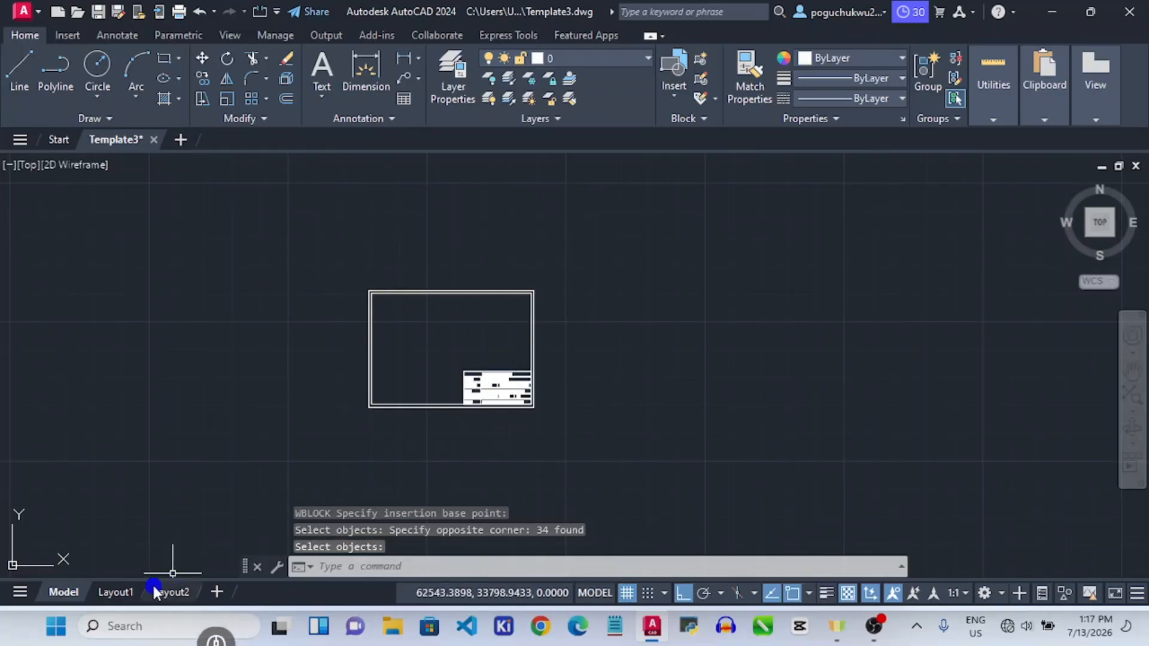
click(116, 592)
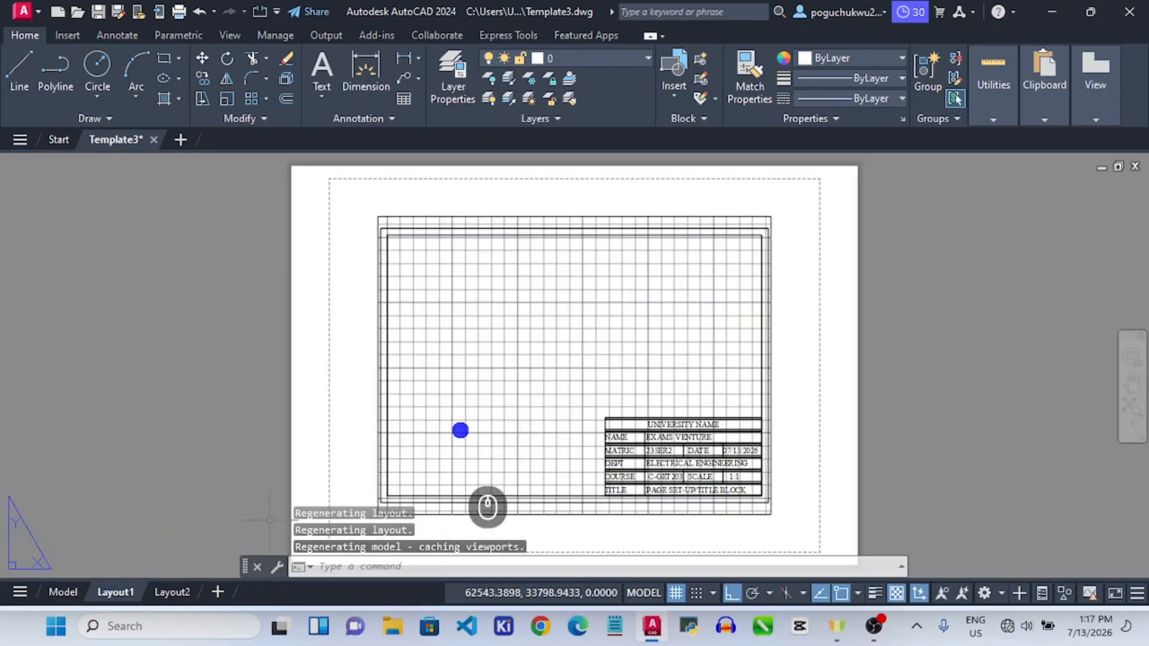
scroll(654, 398, down, 3)
scroll(623, 456, up, 5)
scroll(641, 392, down, 3)
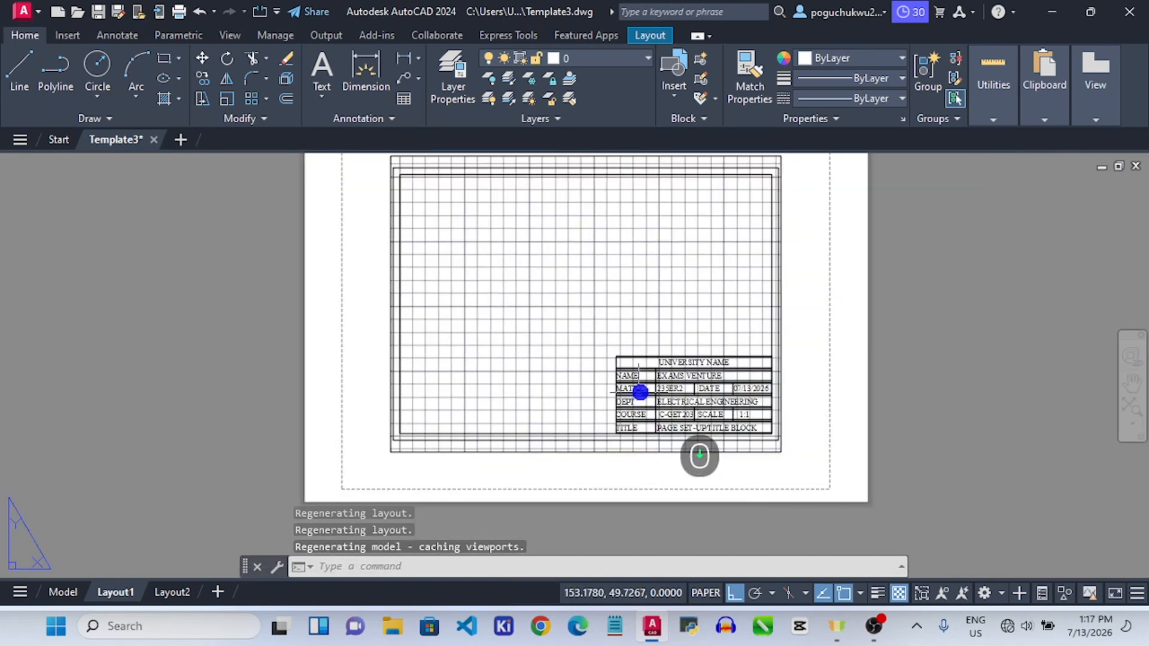
scroll(473, 344, down, 2)
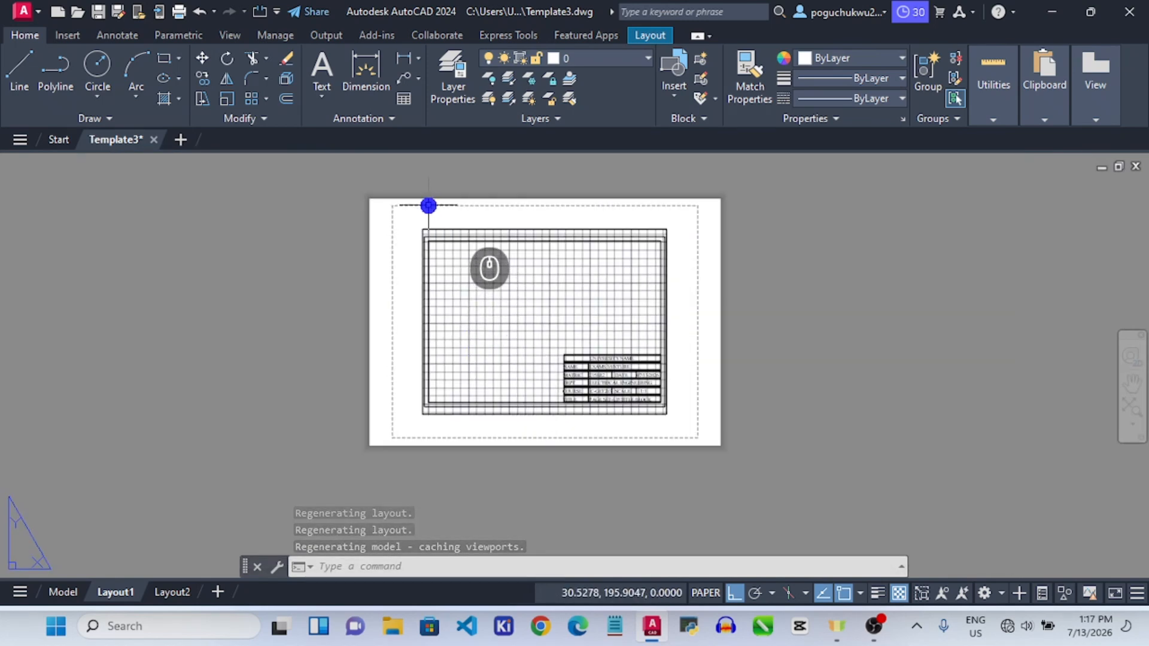
Window-select the Layout1 viewport and erase it.
click(428, 206)
click(404, 205)
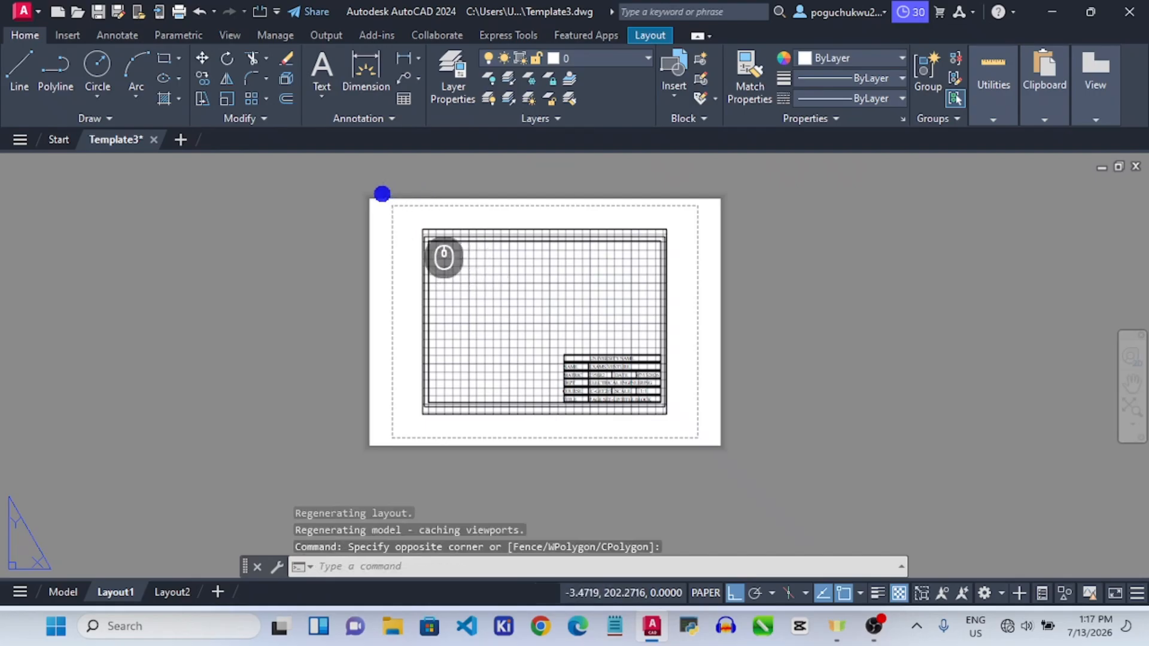
click(379, 197)
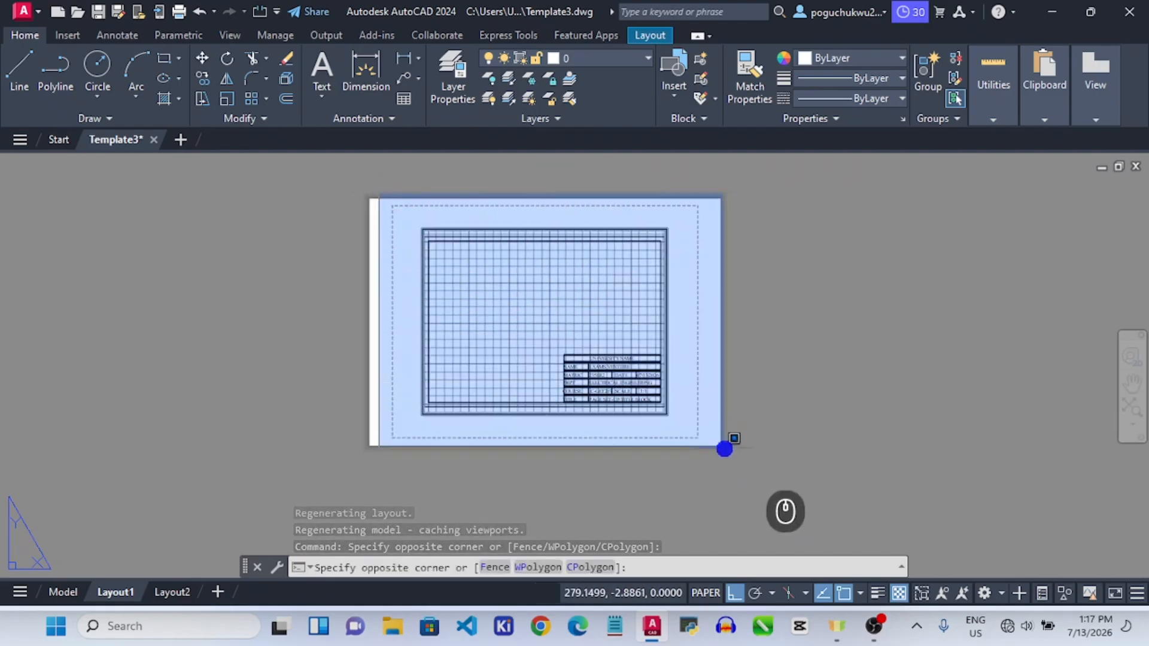
click(725, 449)
key(Delete)
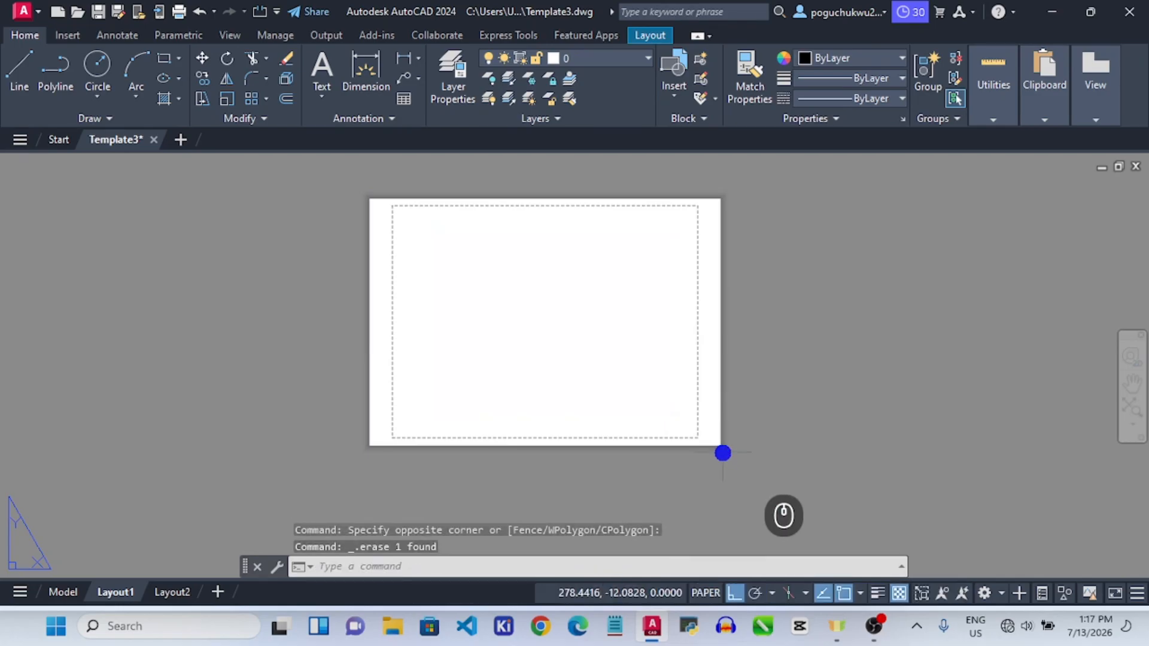
Change Layout1's page setup paper size to ISO full bleed A4 via Page Setup Manager.
right_click(99, 594)
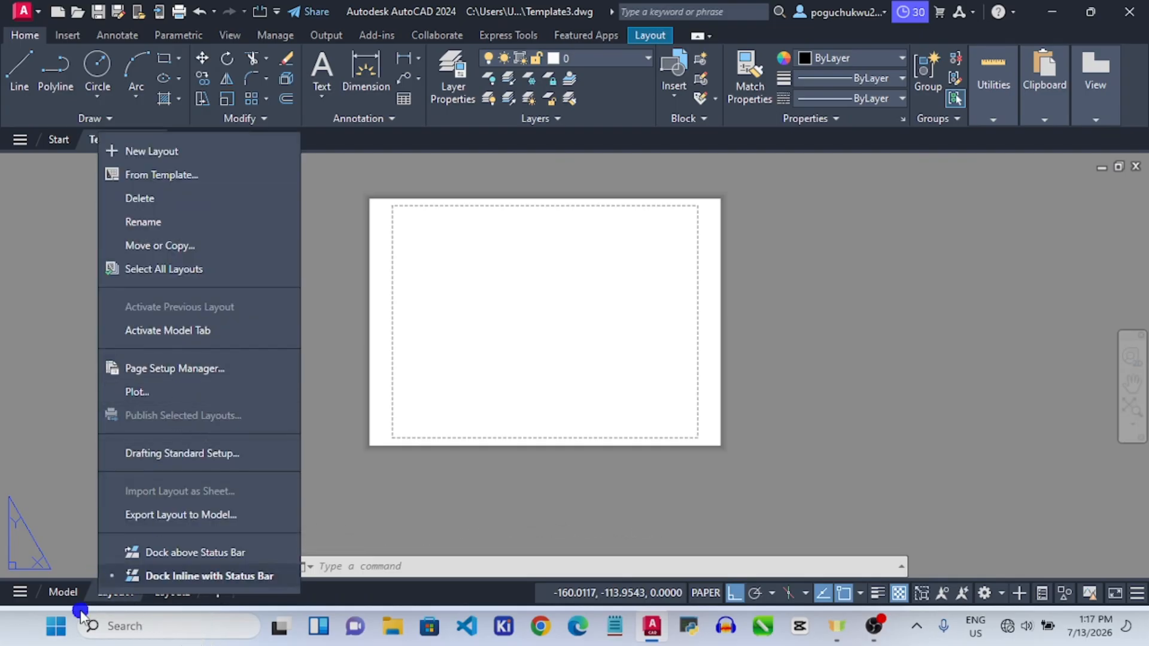
click(164, 367)
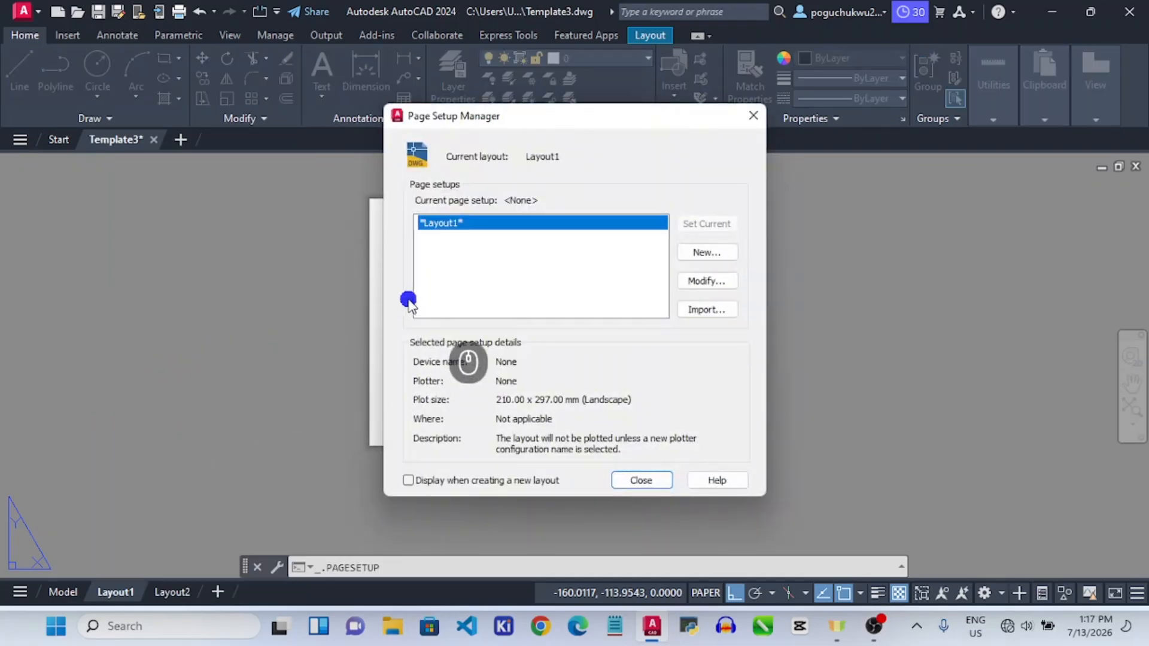
click(707, 282)
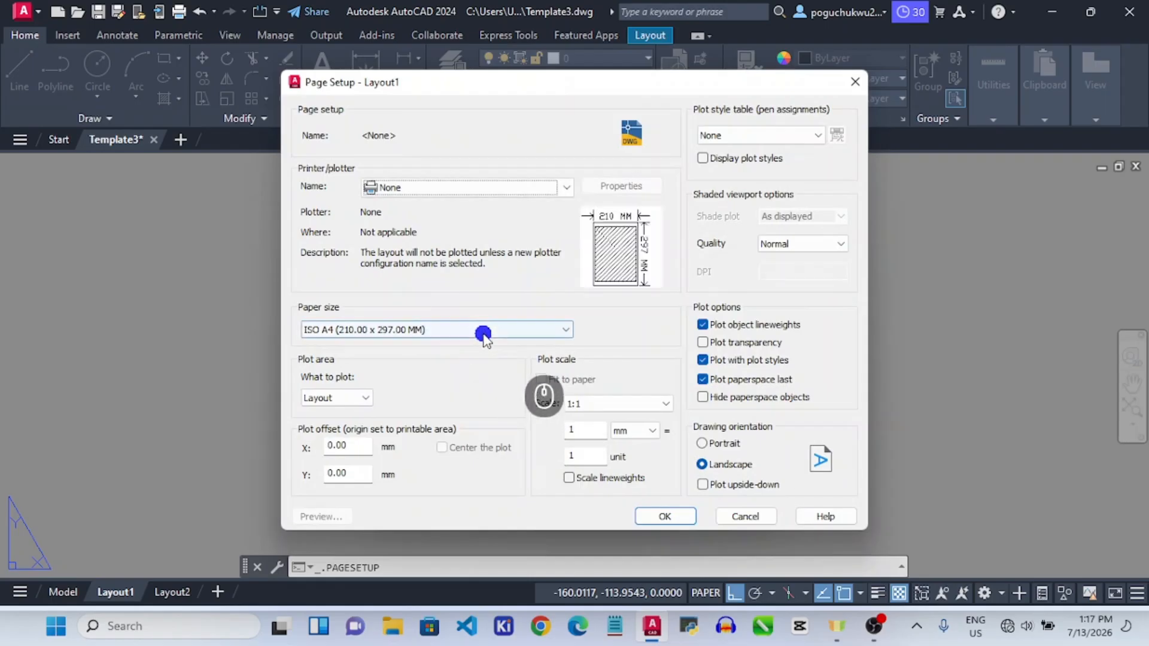
click(483, 334)
scroll(449, 242, down, 3)
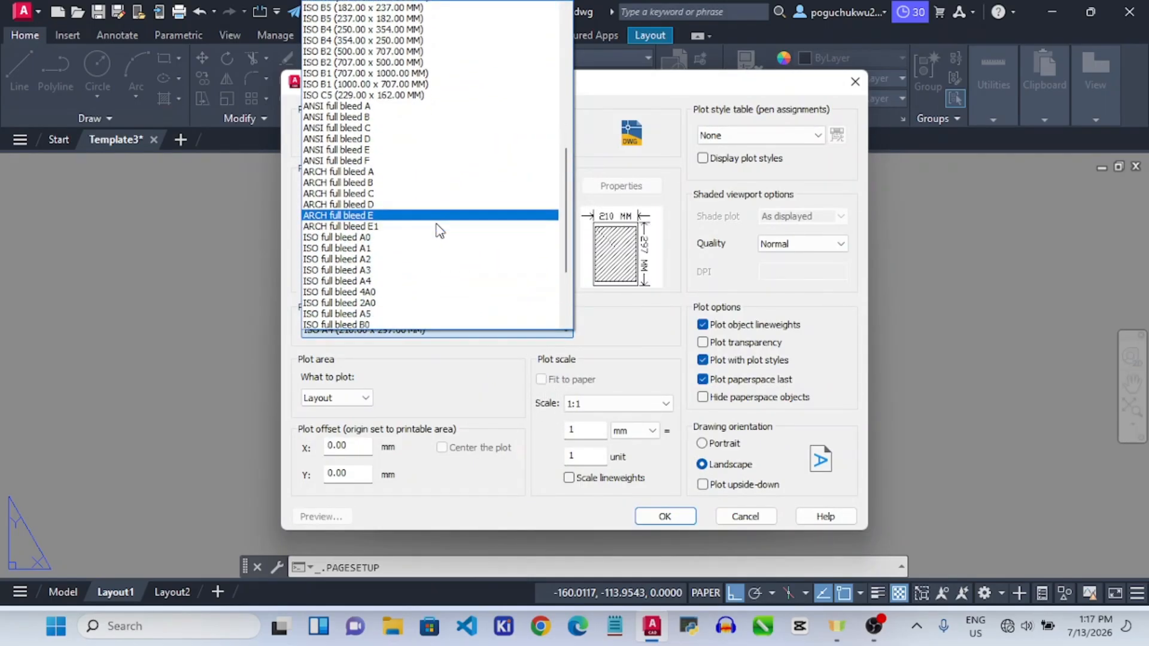
scroll(431, 240, up, 1)
click(377, 292)
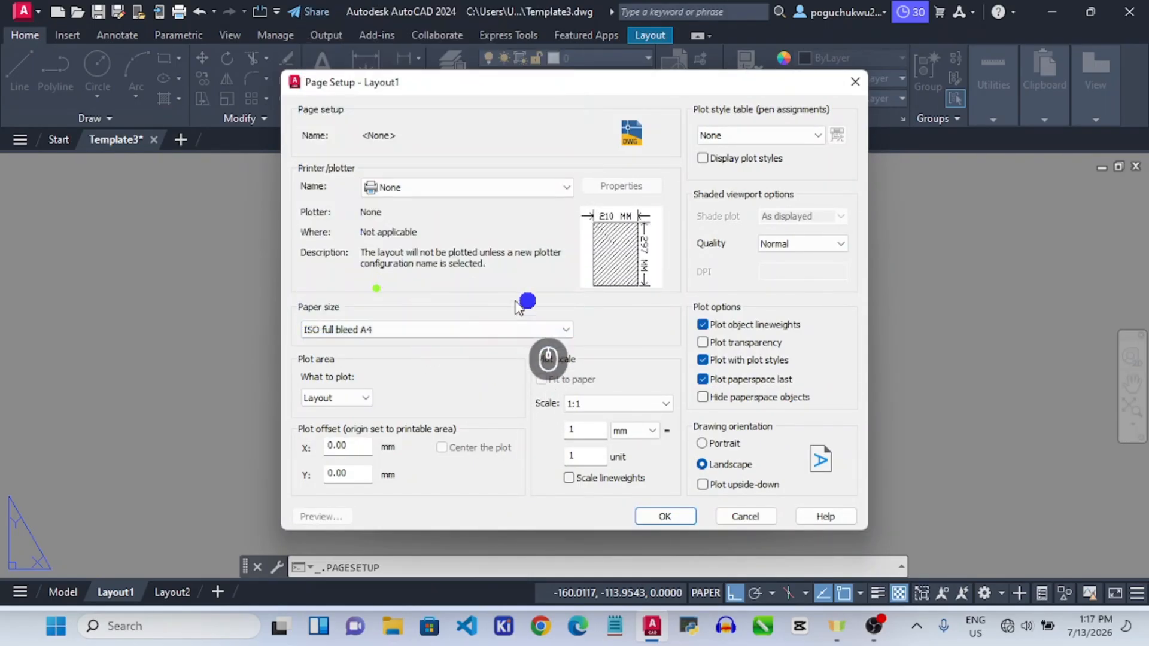
click(652, 515)
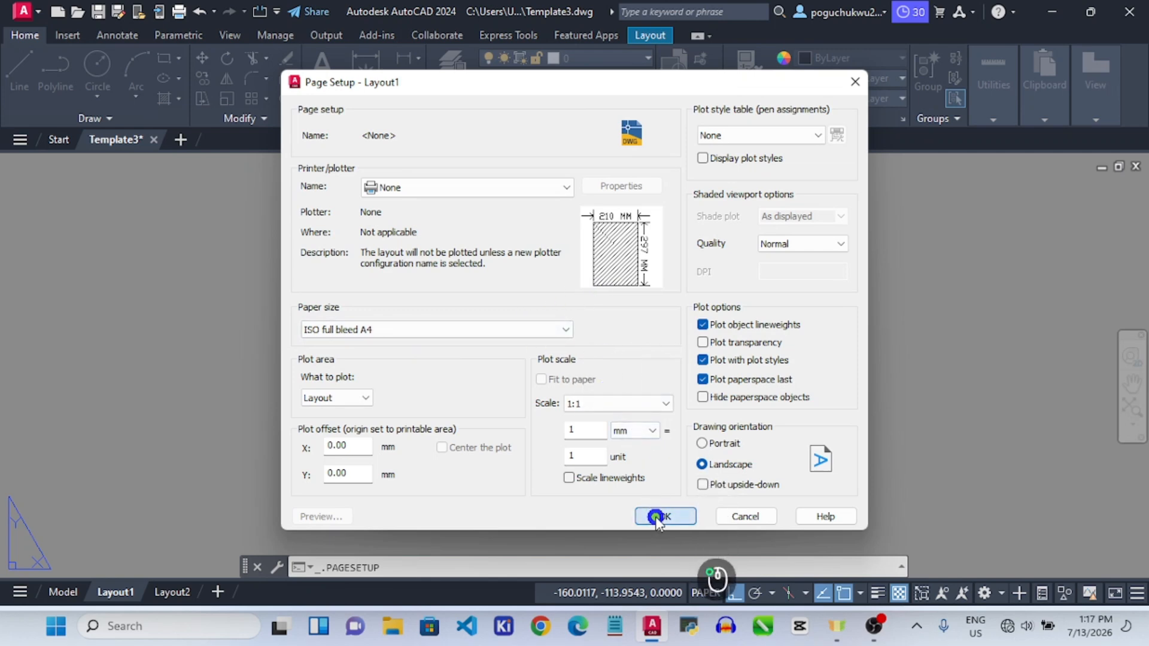
click(644, 473)
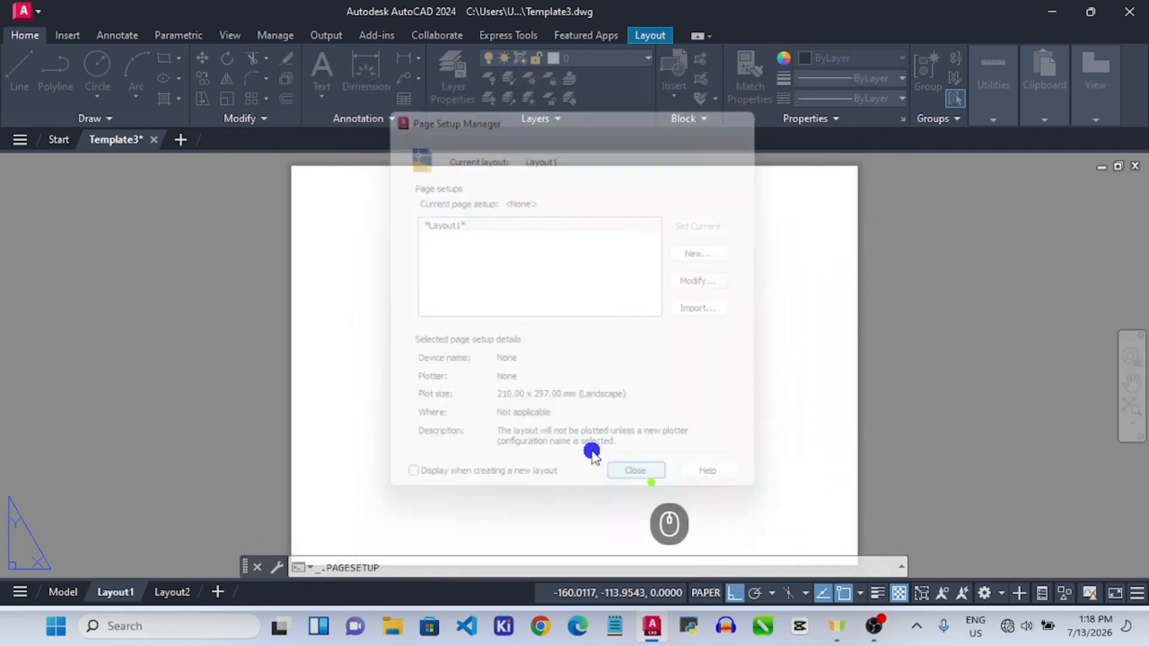
scroll(637, 359, up, 5)
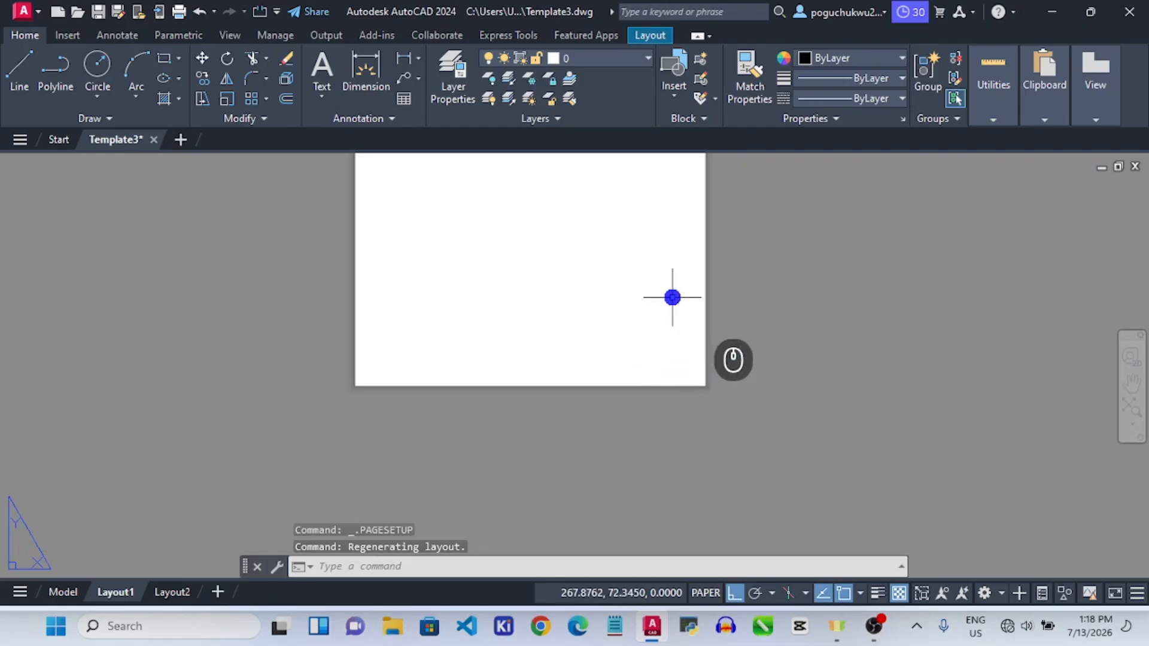
Insert the saved border and title block from Recent Blocks onto the Layout1 sheet.
scroll(673, 298, down, 4)
scroll(648, 223, up, 4)
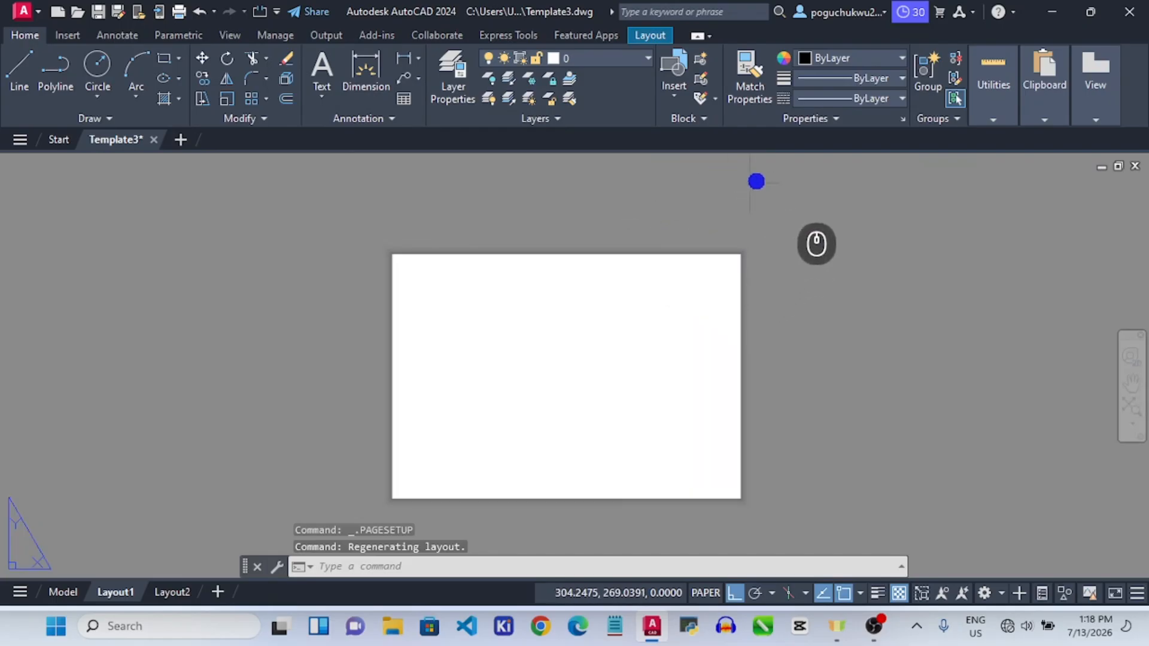
click(709, 118)
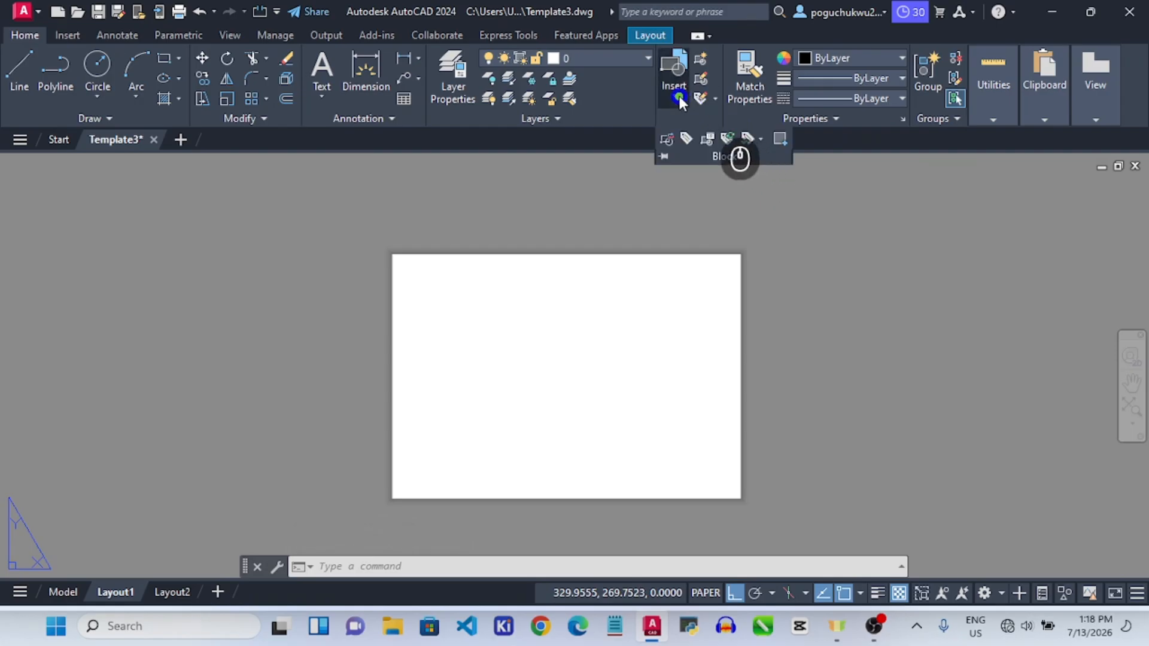
click(680, 102)
click(707, 198)
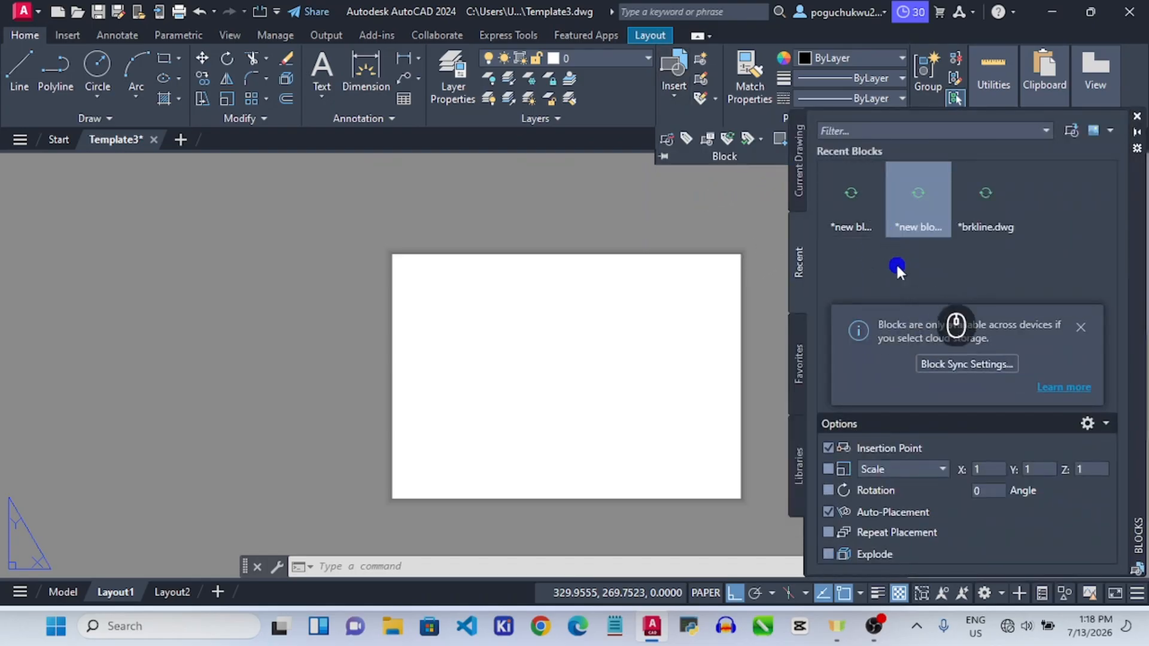
click(856, 197)
drag(857, 193, 553, 300)
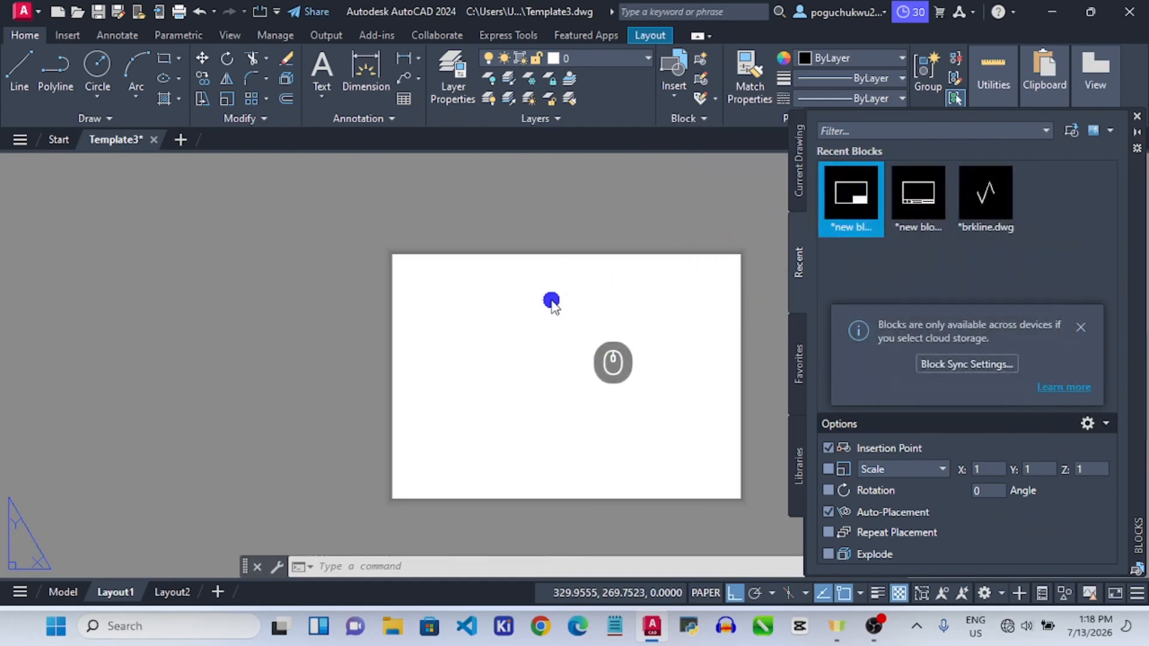
scroll(532, 341, down, 4)
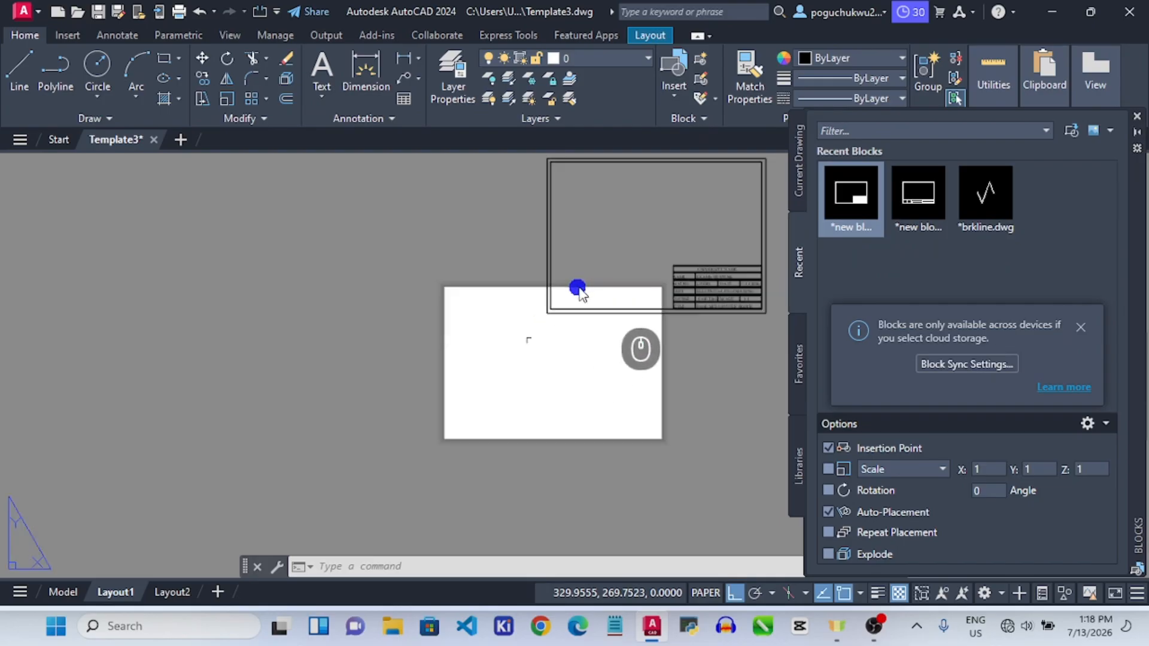
click(553, 323)
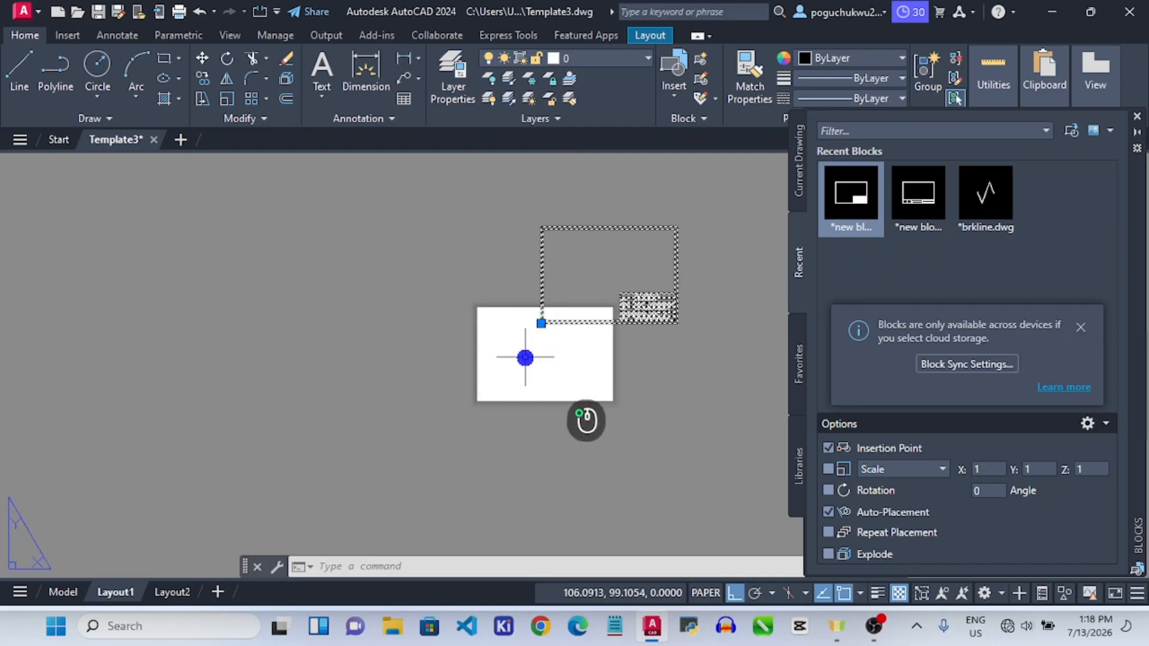
Move the border block down onto the sheet using its base corner grip.
click(541, 324)
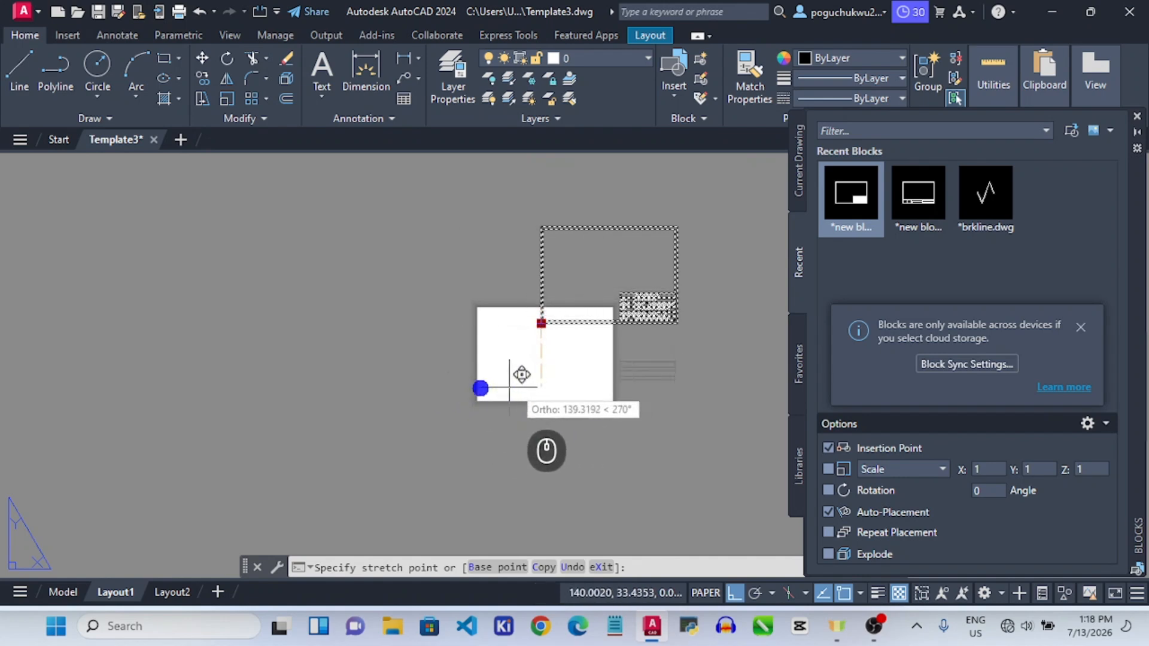
click(489, 385)
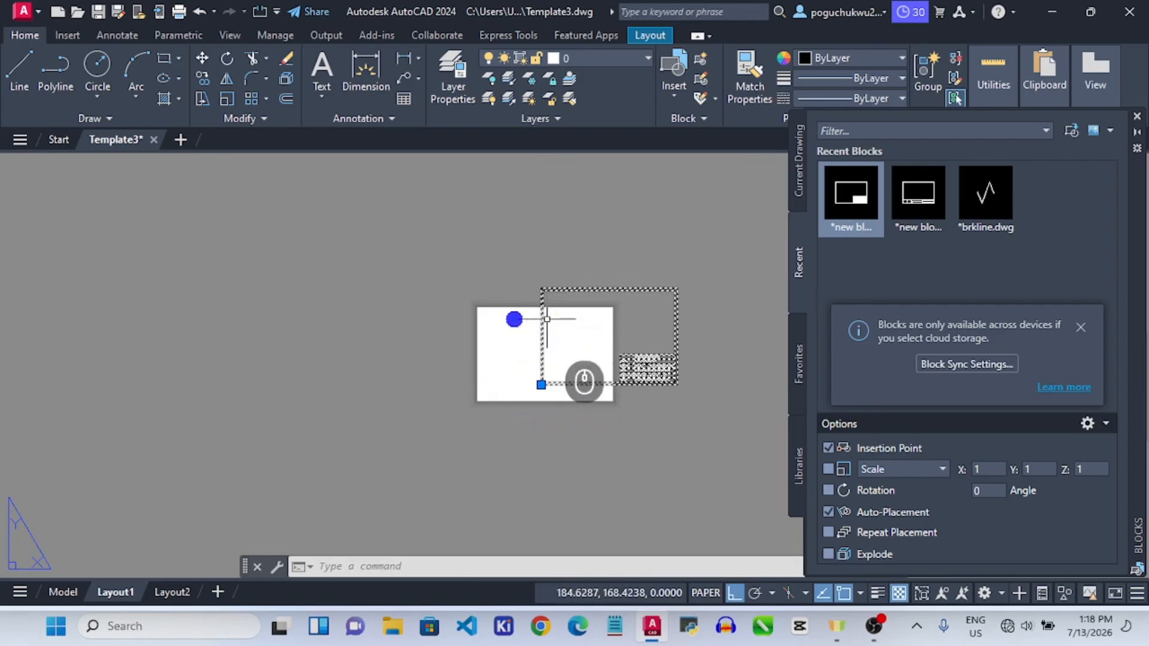
scroll(567, 359, up, 5)
scroll(513, 342, down, 3)
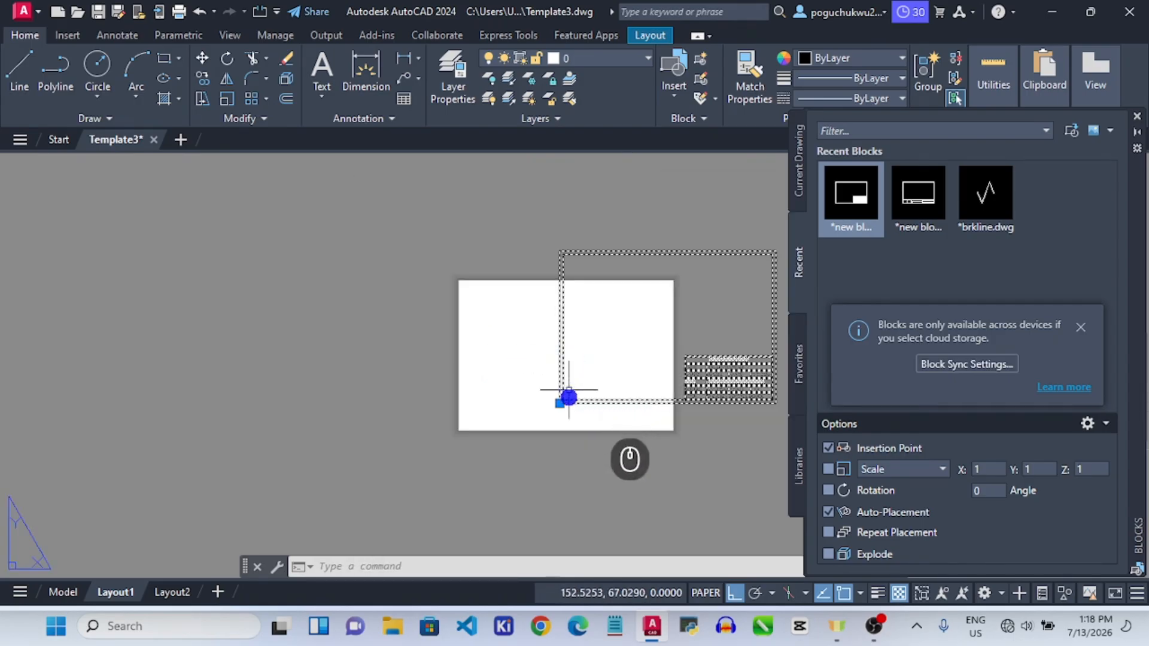
right_click(111, 595)
Modify Layout1's page setup so What to plot is a Window around the border.
click(180, 370)
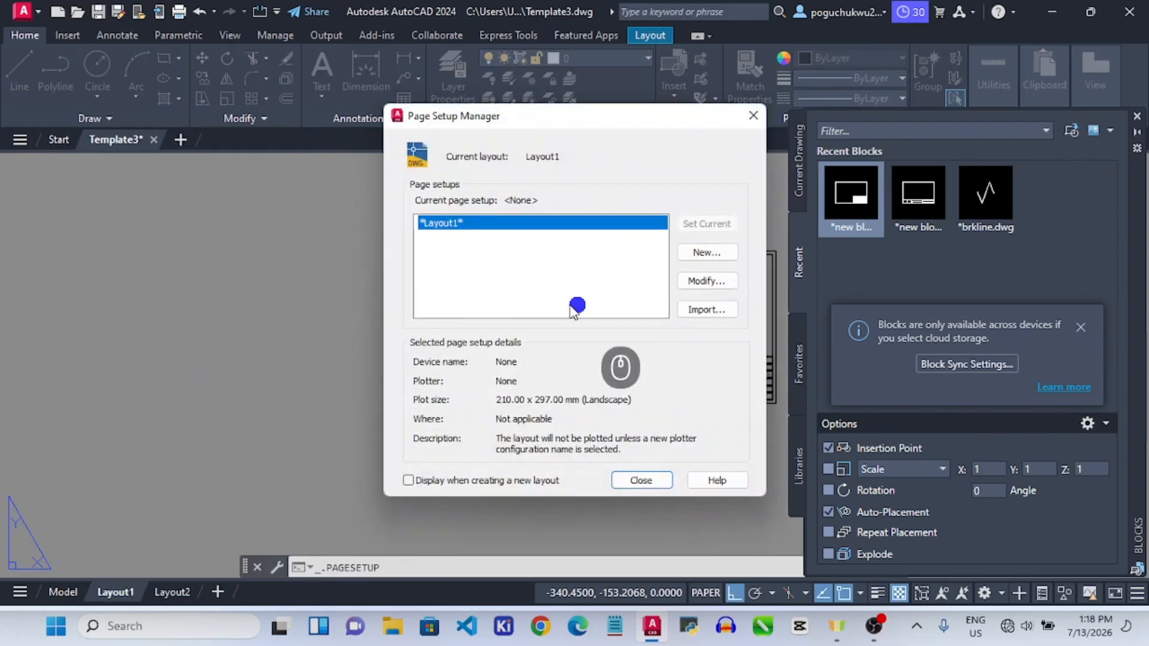
click(687, 284)
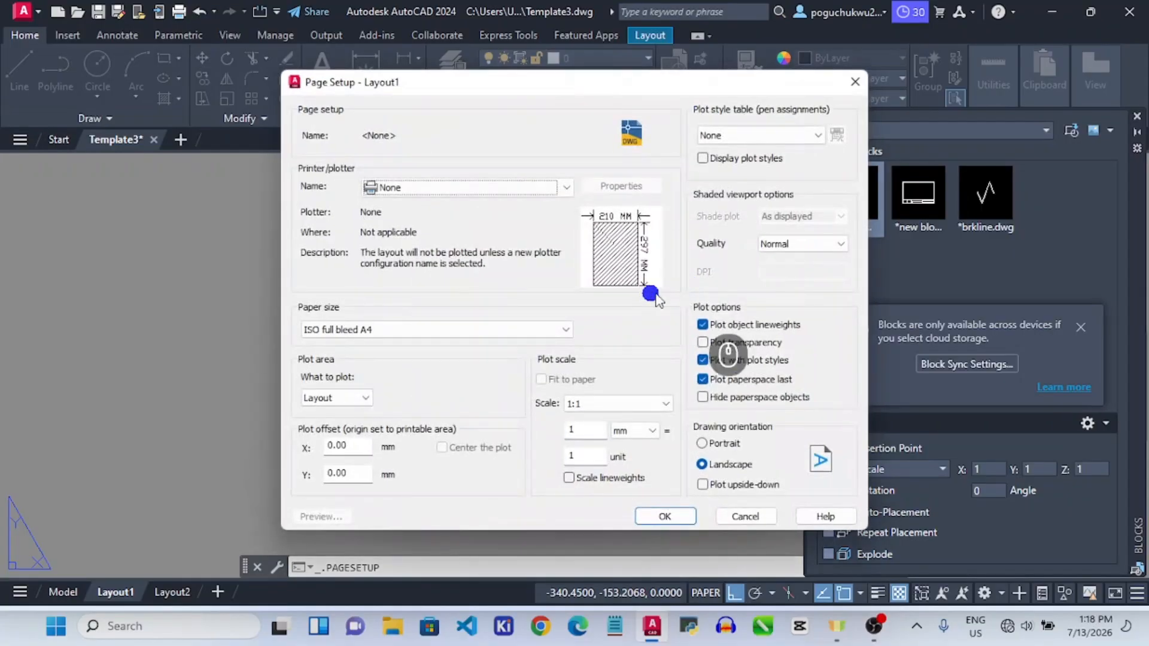
click(347, 400)
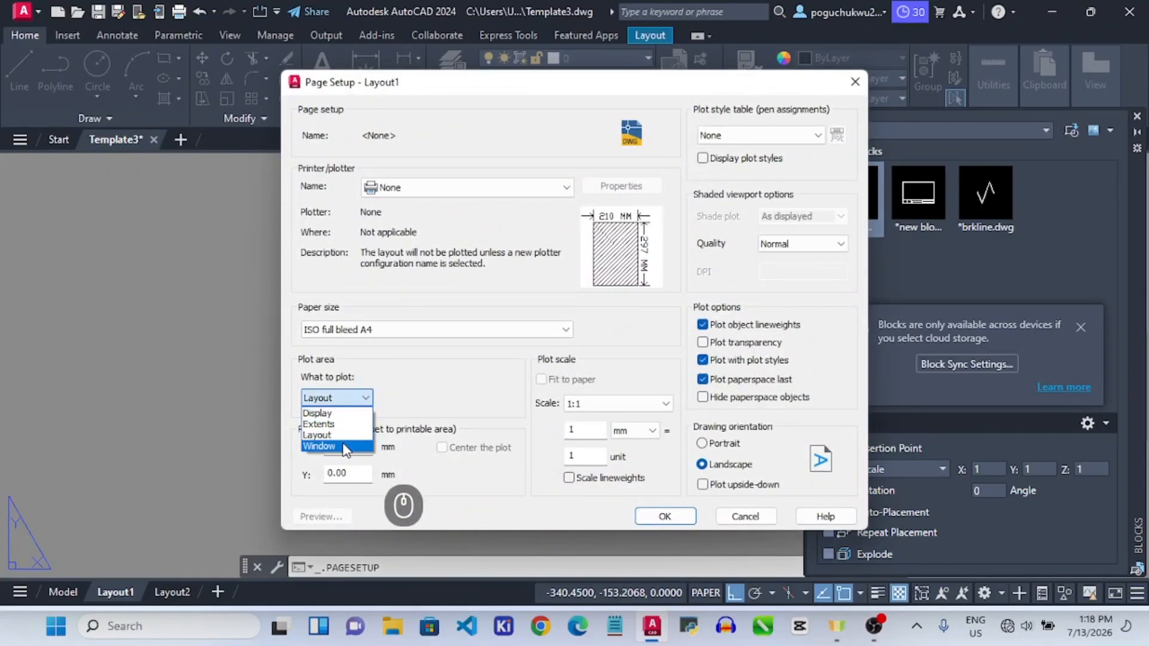
click(344, 447)
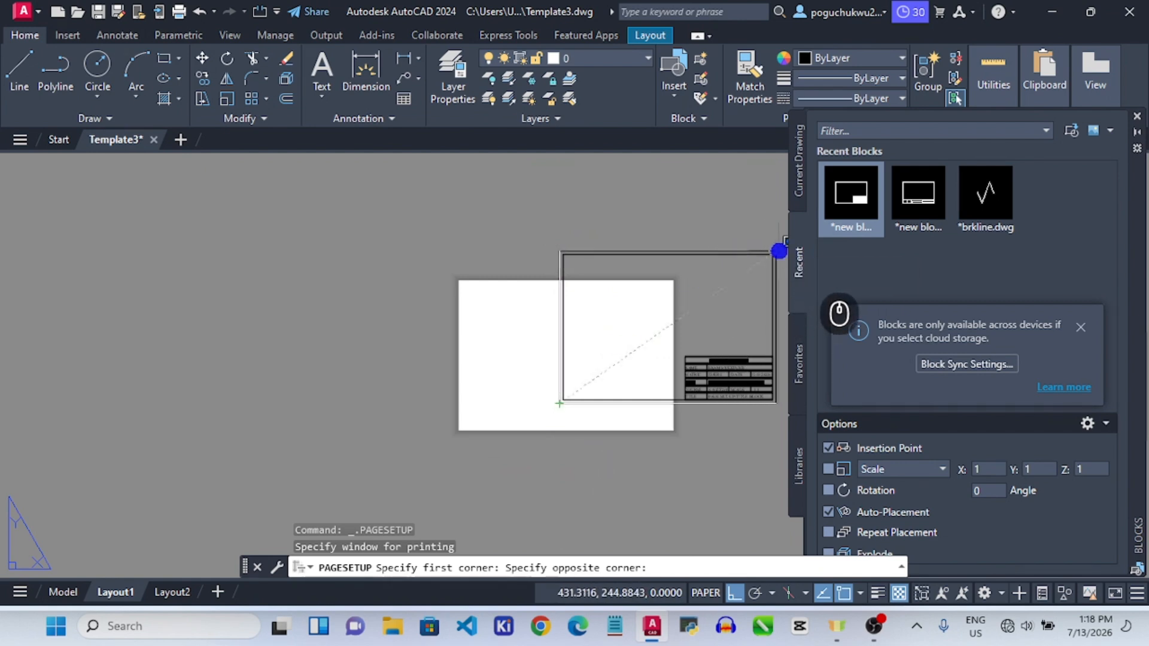
click(780, 250)
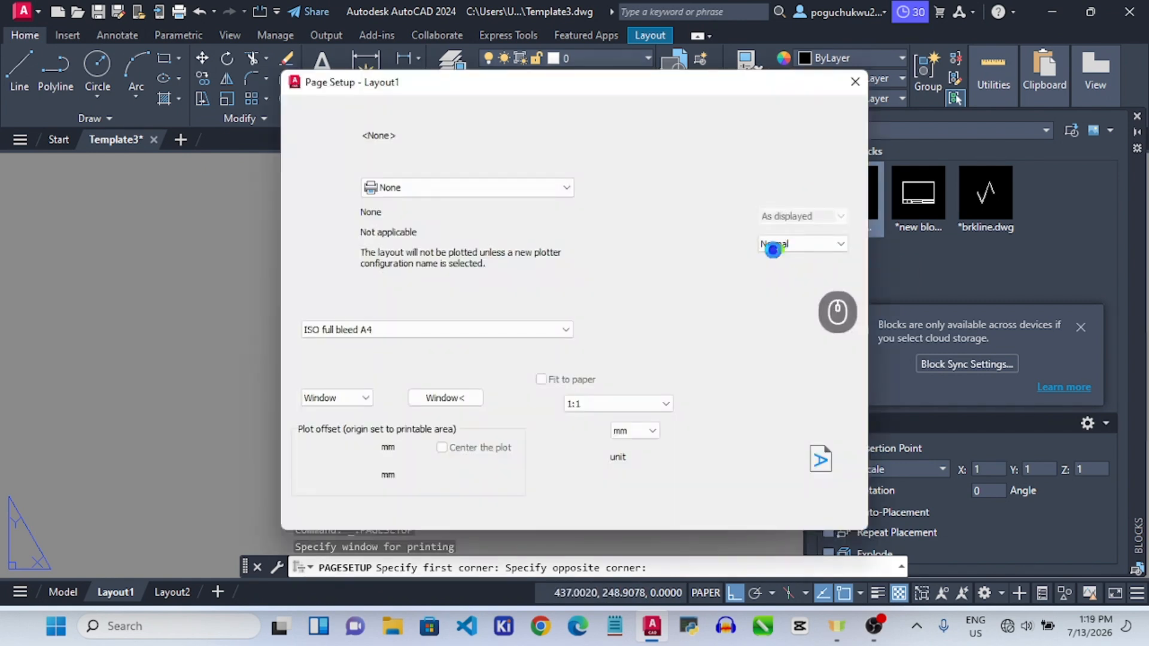
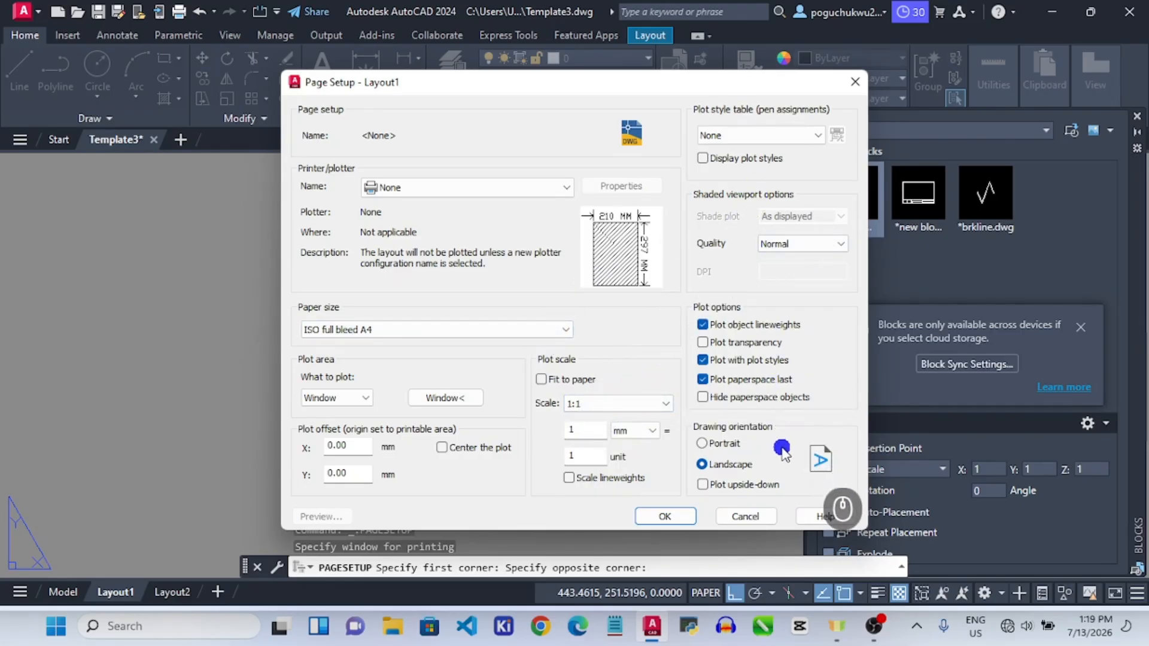
Turn on Fit to paper for Layout1's A4 landscape plot and close both page setup dialogs.
click(544, 379)
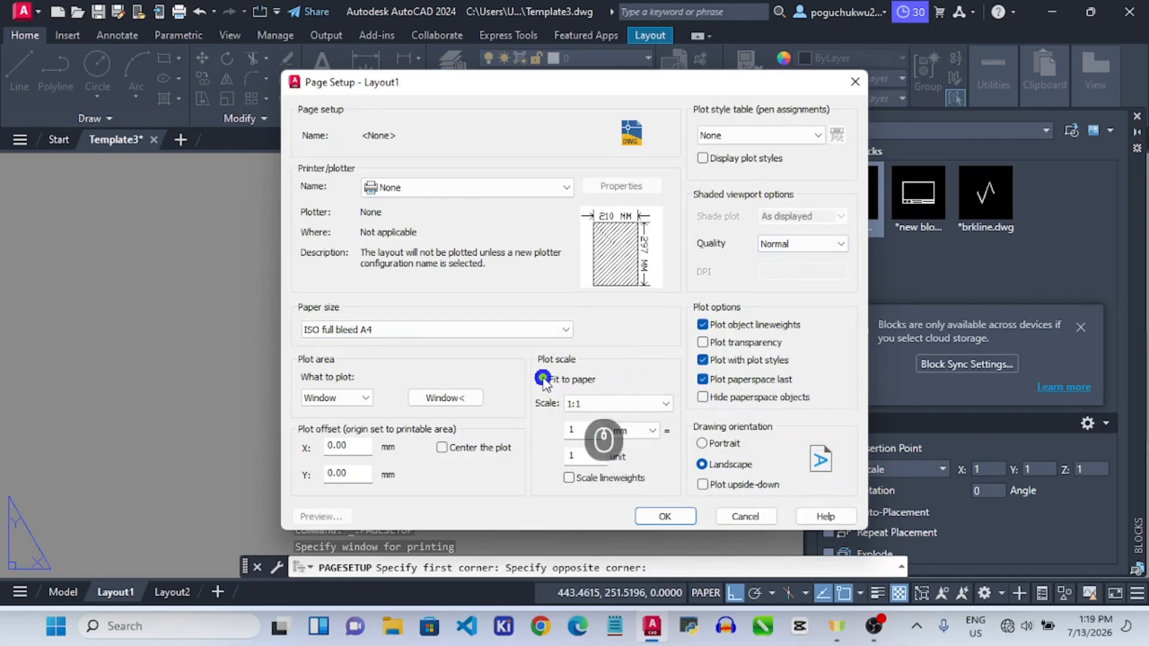
click(673, 517)
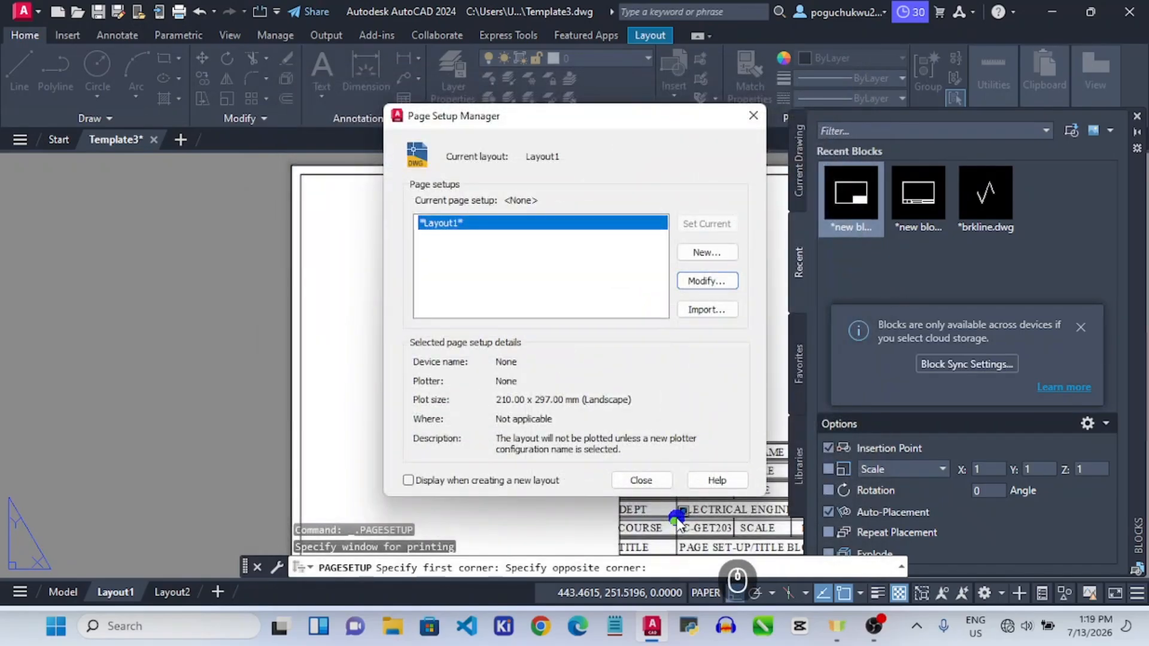
click(638, 480)
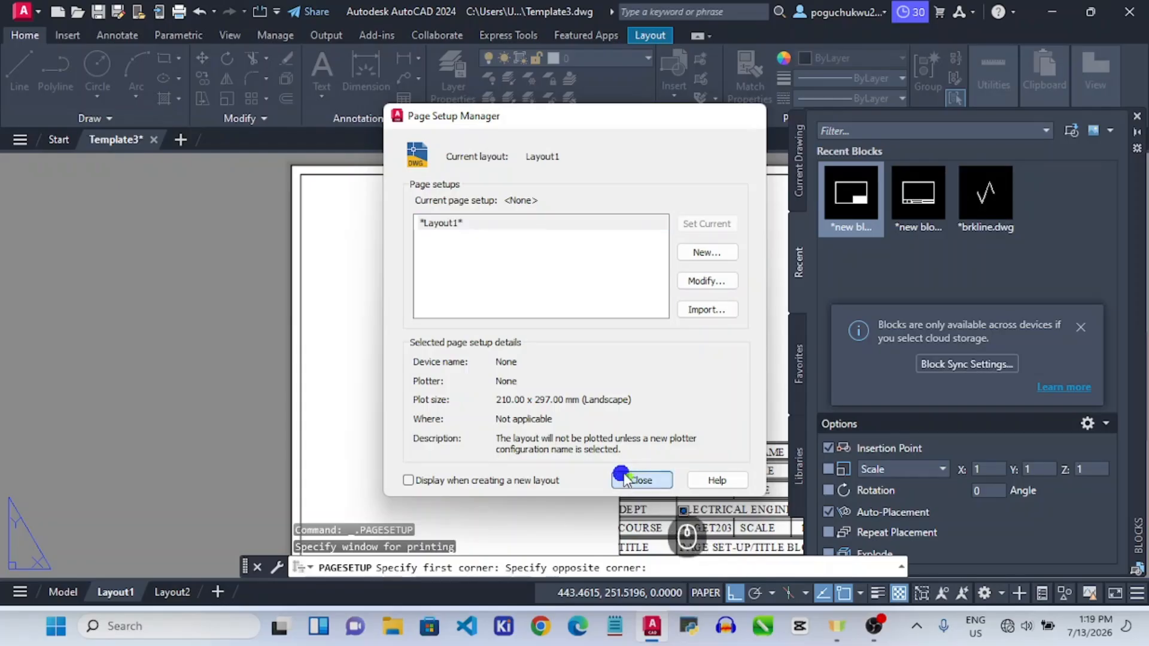
scroll(673, 449, down, 4)
scroll(673, 449, up, 7)
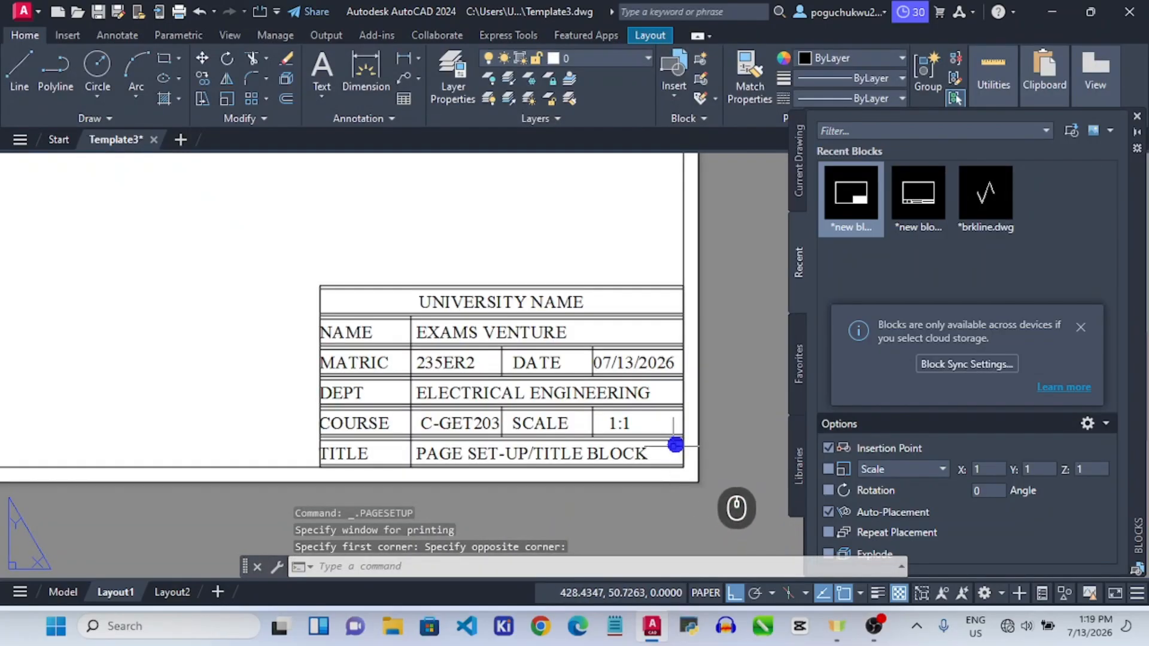
scroll(675, 442, down, 5)
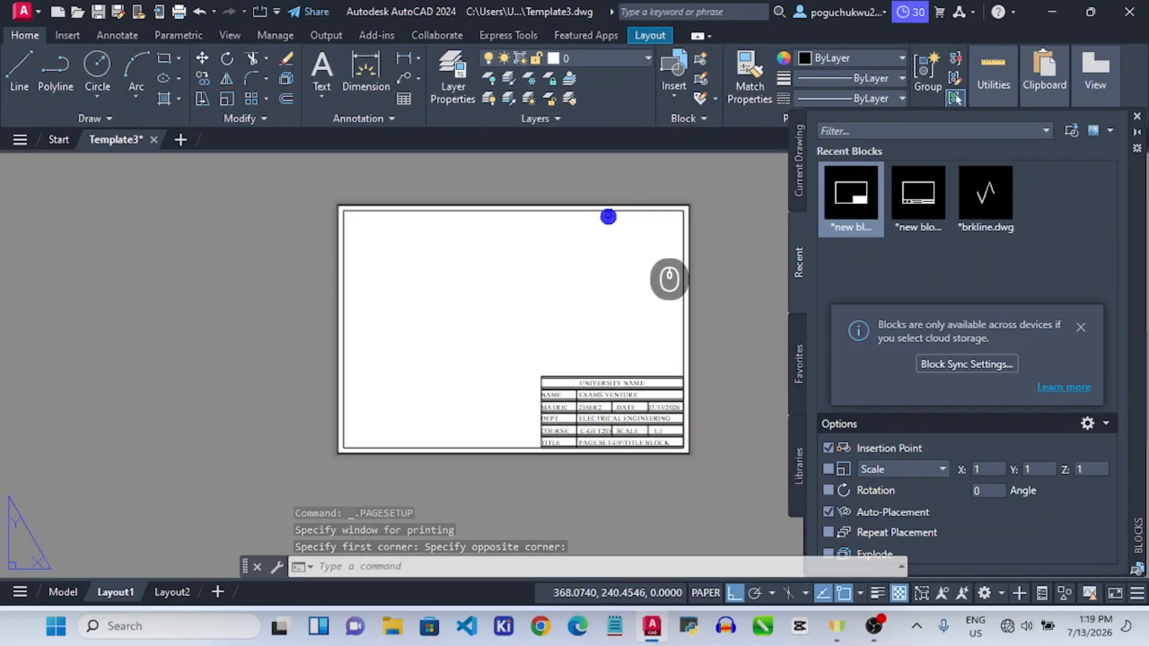
scroll(613, 222, up, 2)
scroll(613, 222, down, 2)
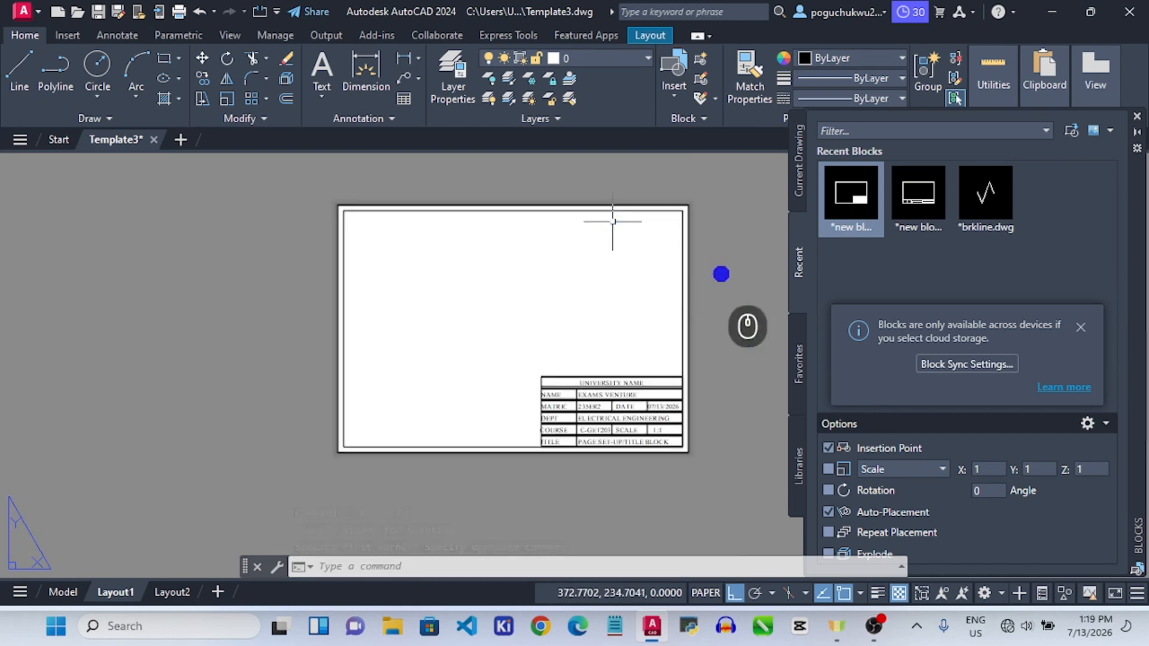
Draw a rectangular viewport from the Layout1 sheet's top-left corner to its bottom-right corner.
click(658, 35)
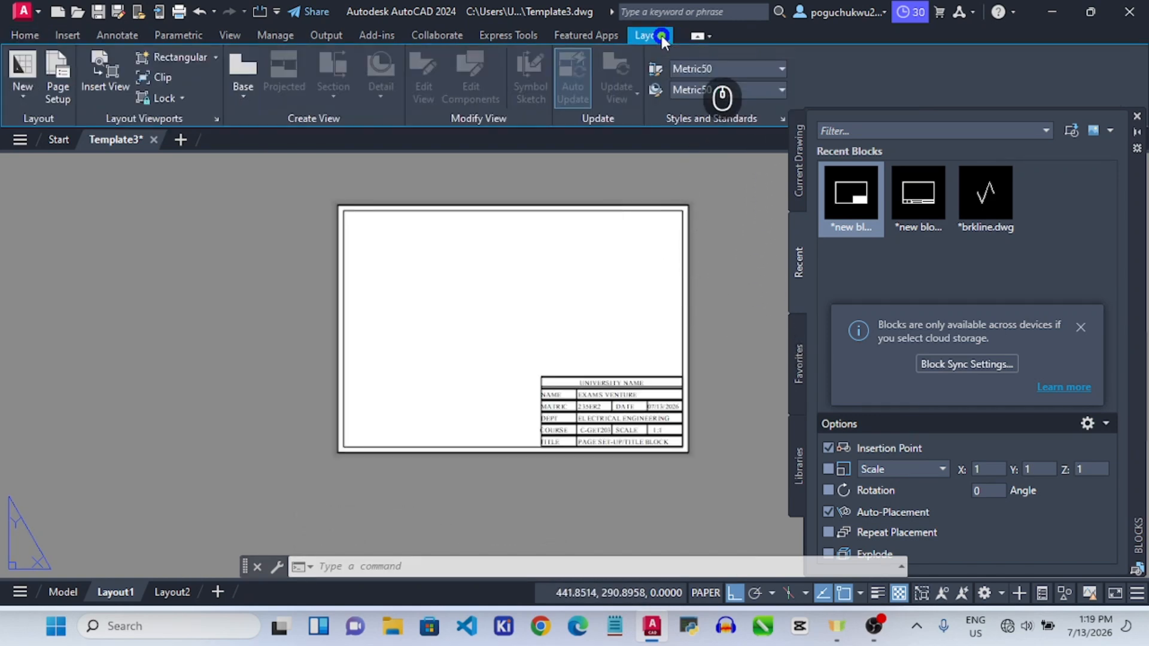
click(177, 57)
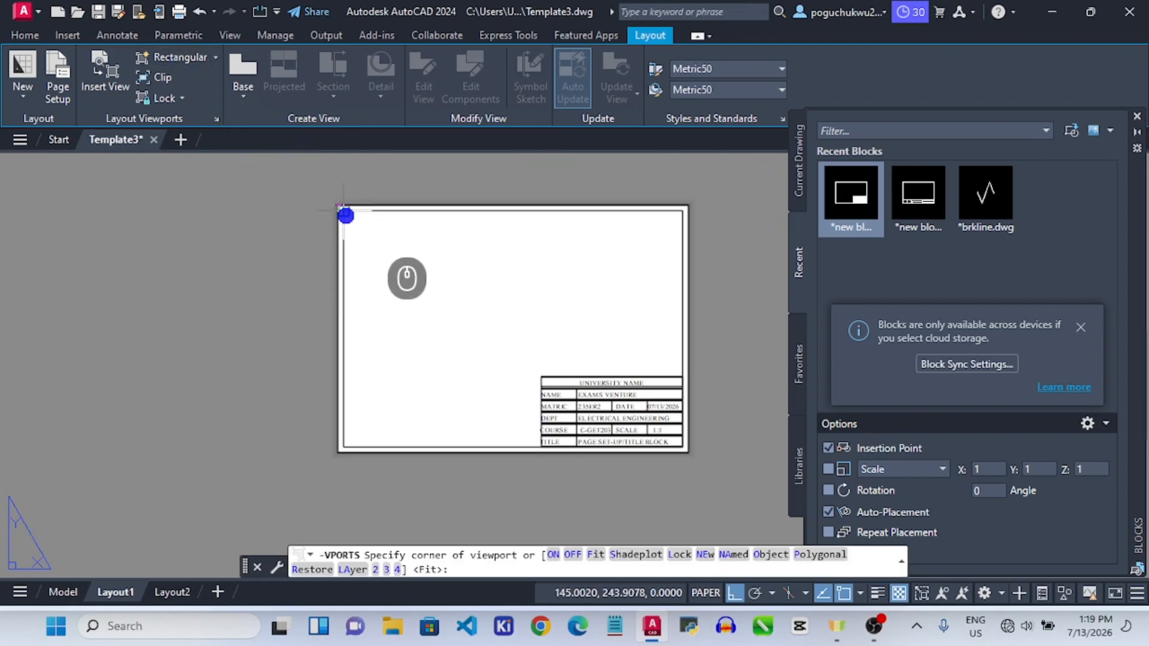
scroll(345, 214, up, 2)
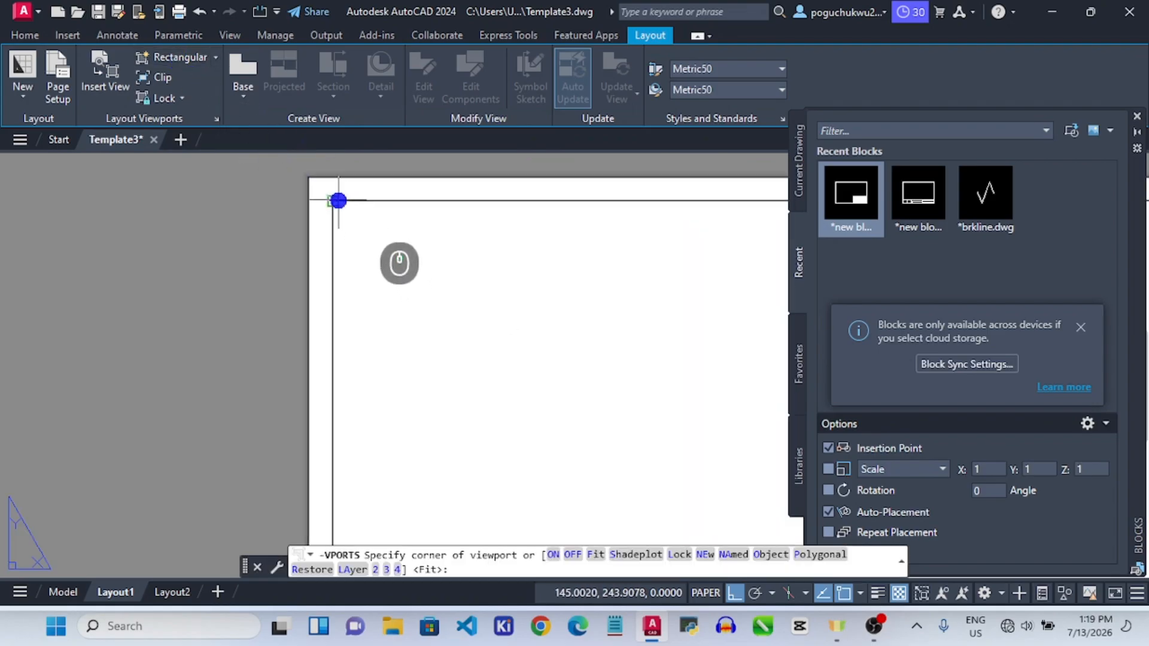
click(339, 201)
scroll(356, 219, down, 3)
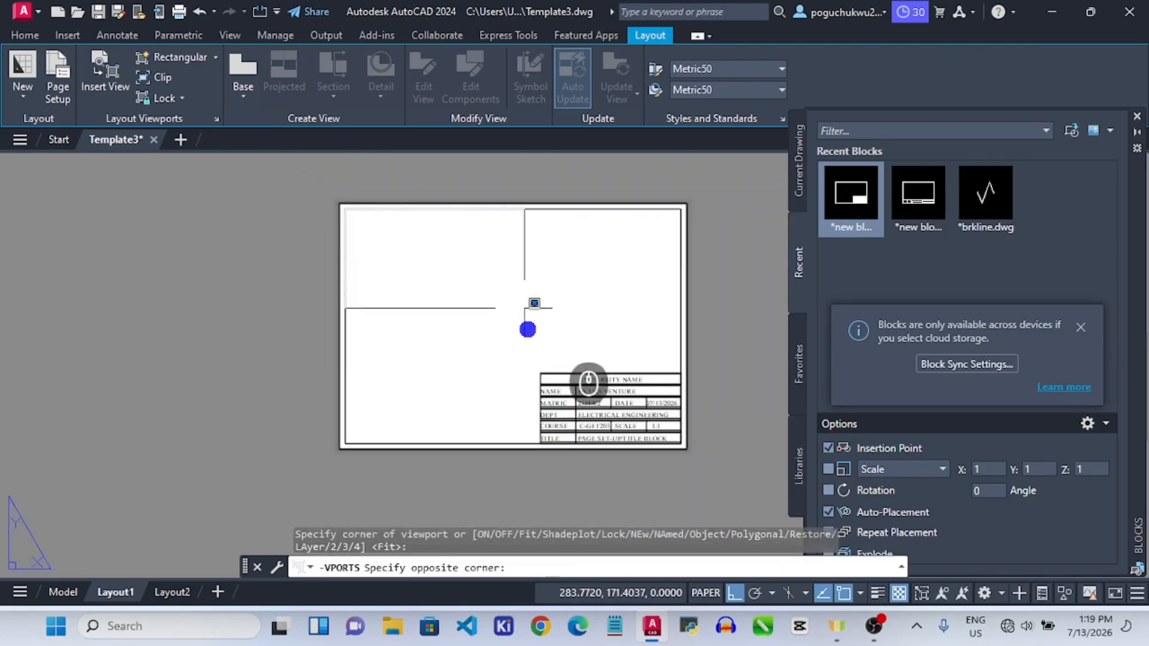
scroll(675, 448, up, 3)
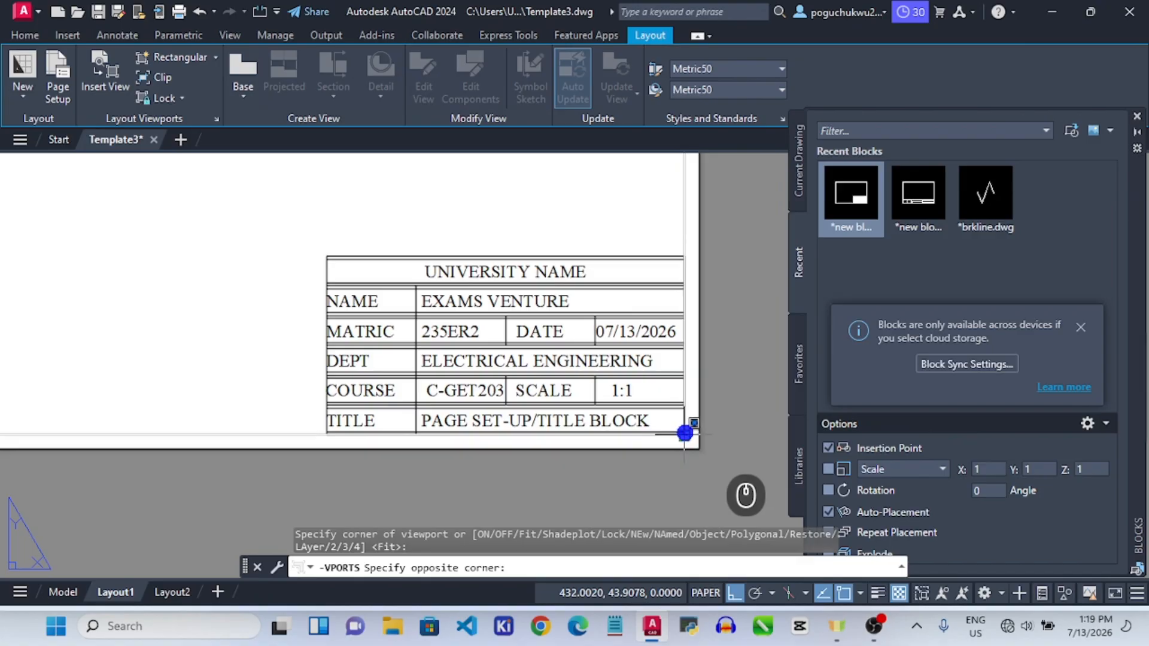
click(685, 432)
scroll(617, 357, down, 5)
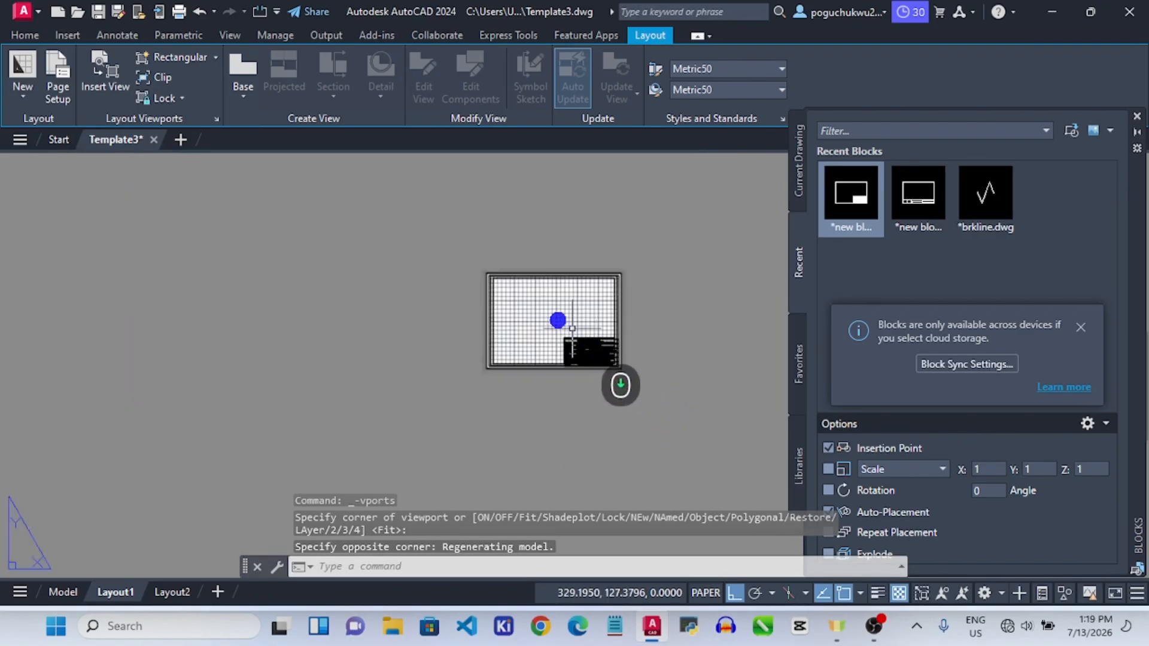
scroll(502, 285, up, 4)
scroll(471, 283, down, 2)
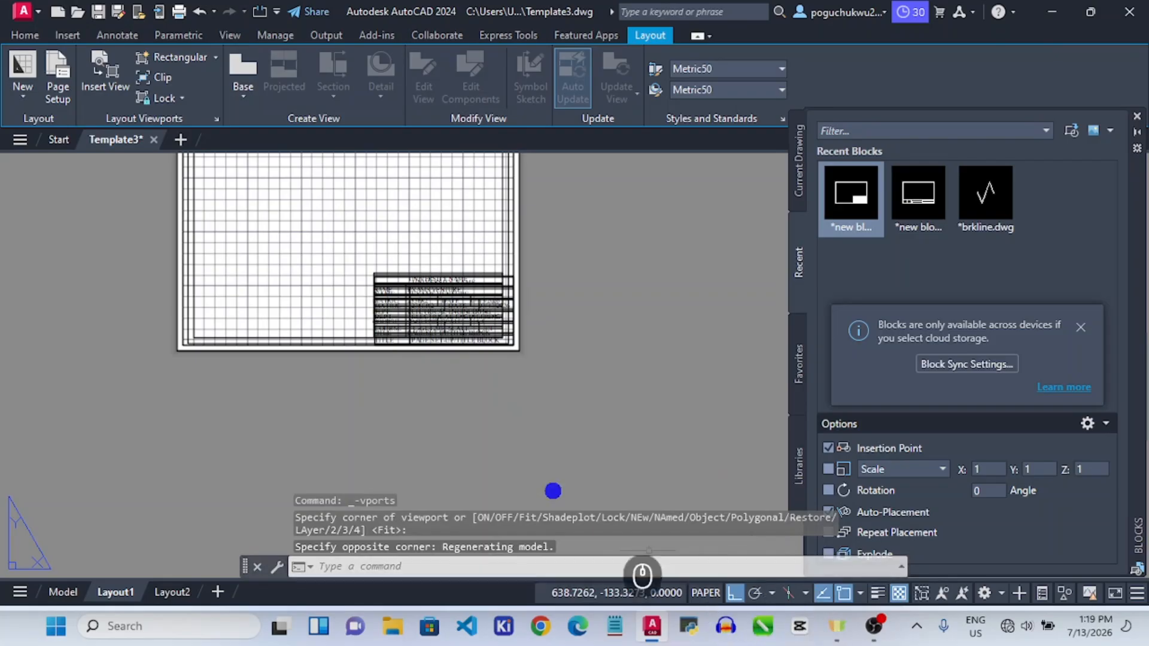
Activate the viewport and turn its grid off.
click(402, 179)
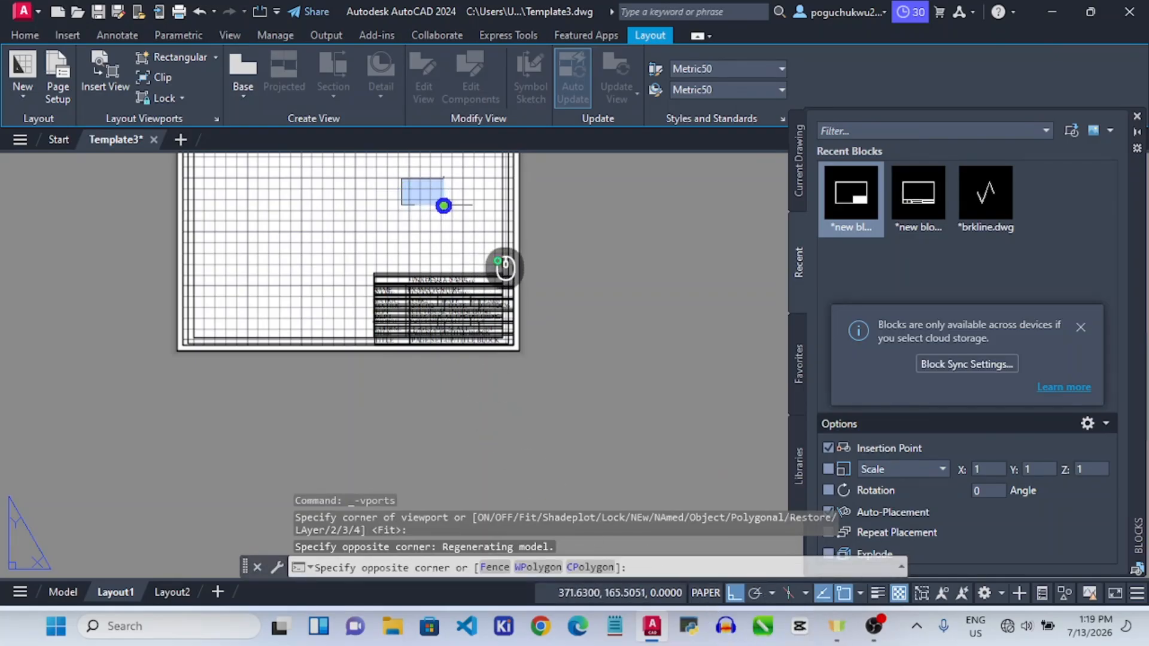
double_click(446, 207)
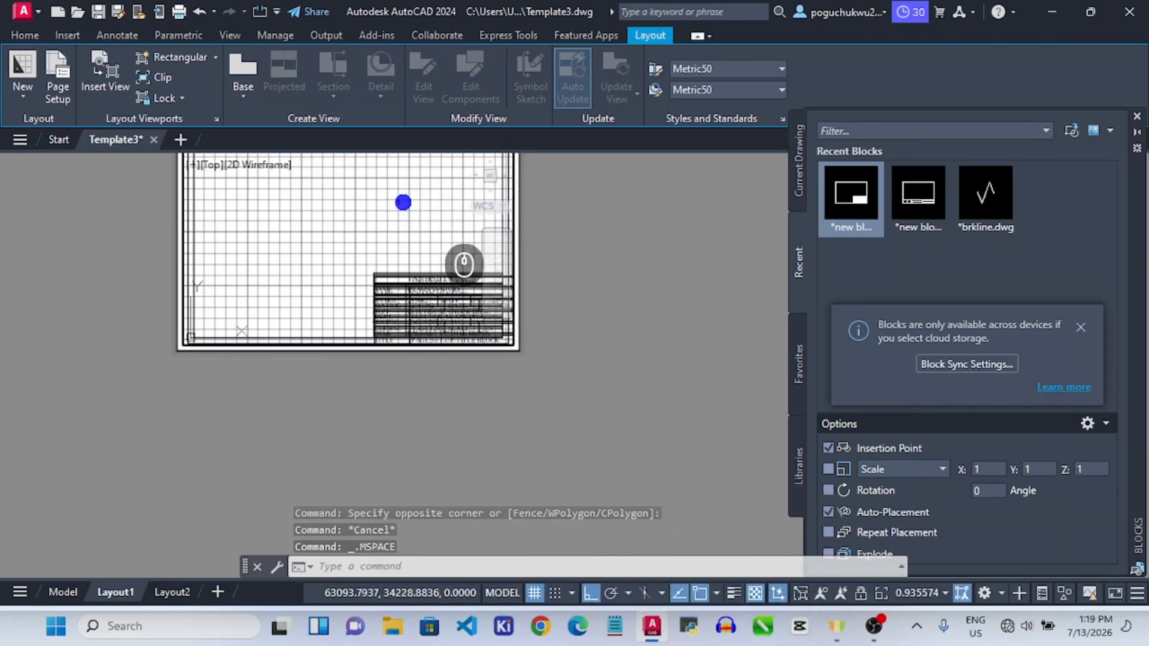
click(534, 593)
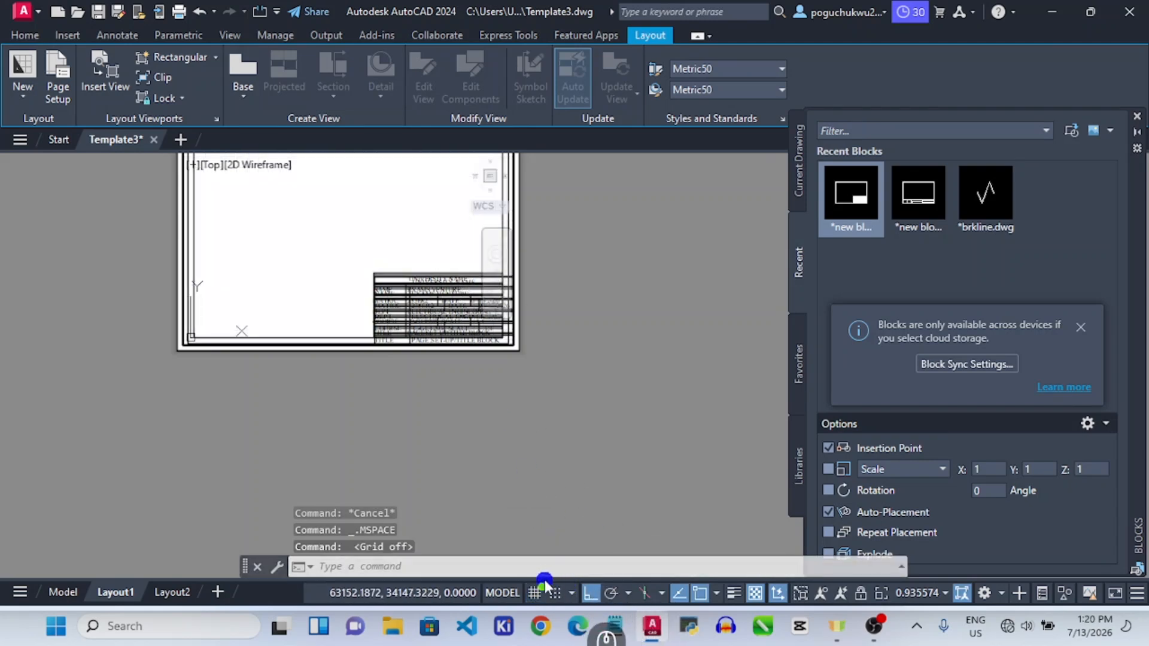
Pan and zoom the model drawing small toward the top right, then return to paper space.
scroll(429, 293, up, 5)
scroll(438, 286, down, 6)
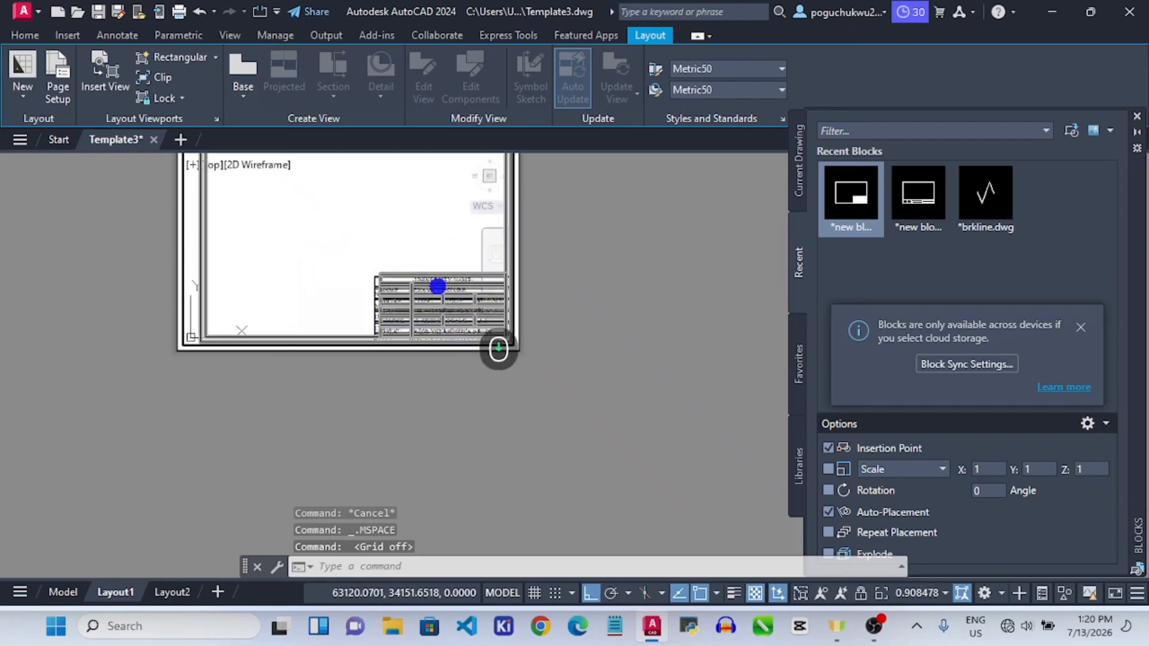
scroll(440, 283, up, 8)
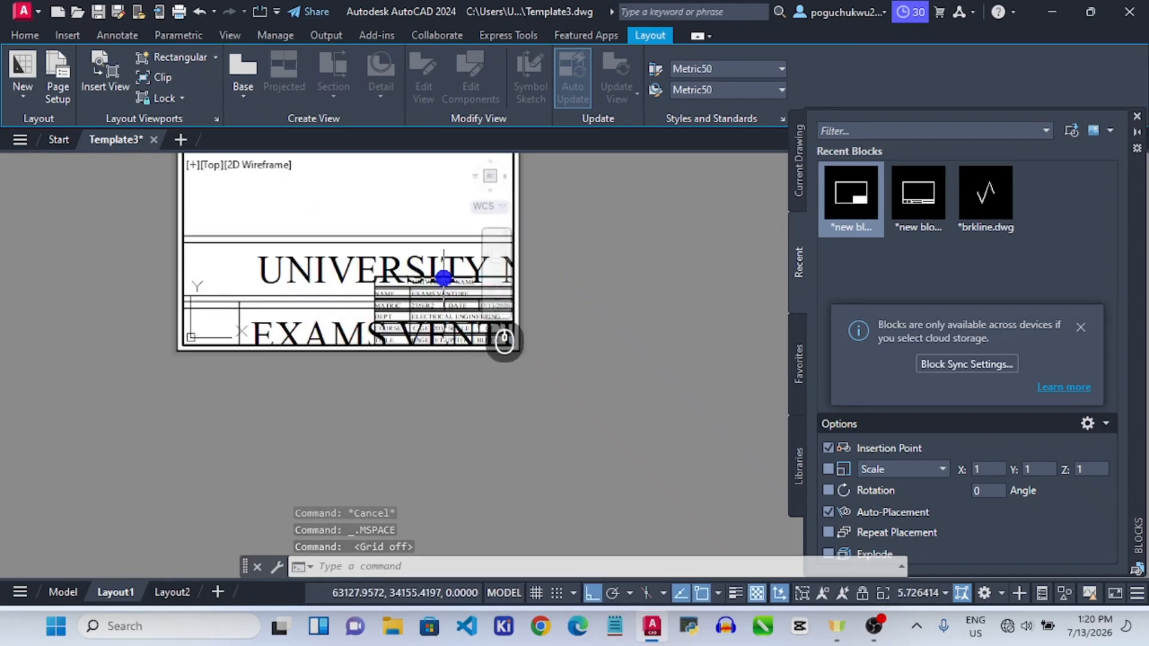
scroll(446, 271, down, 8)
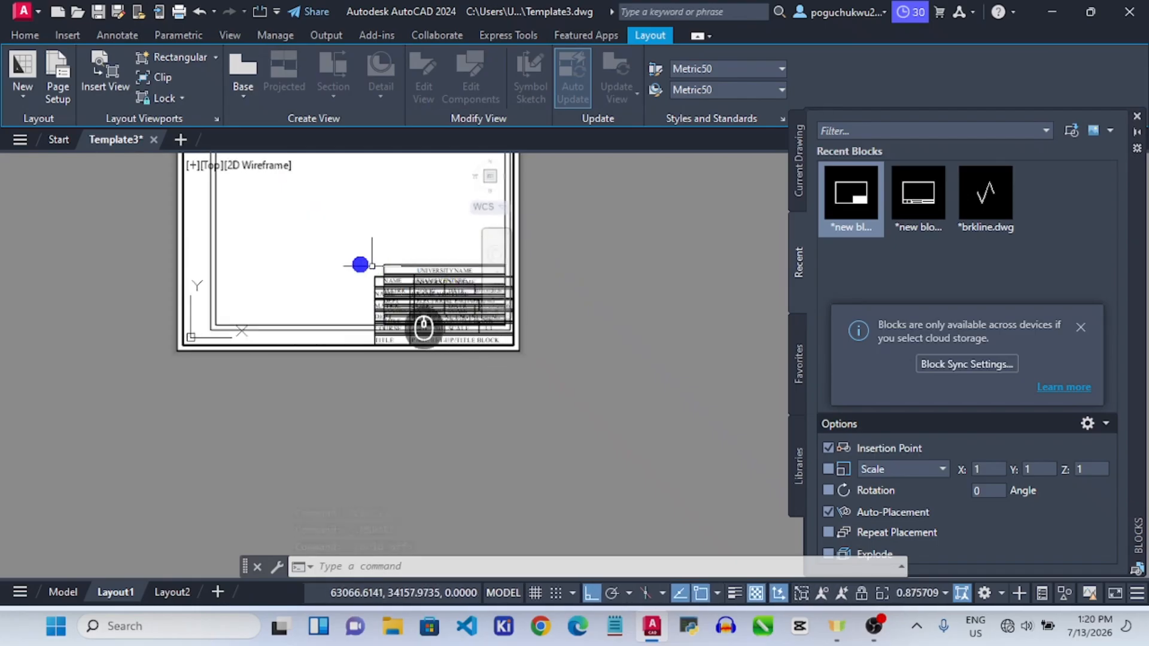
click(310, 258)
mouse_move(310, 257)
mouse_down()
mouse_move(249, 243)
mouse_move(308, 254)
mouse_move(365, 238)
mouse_up()
middle_drag(365, 237, 274, 169)
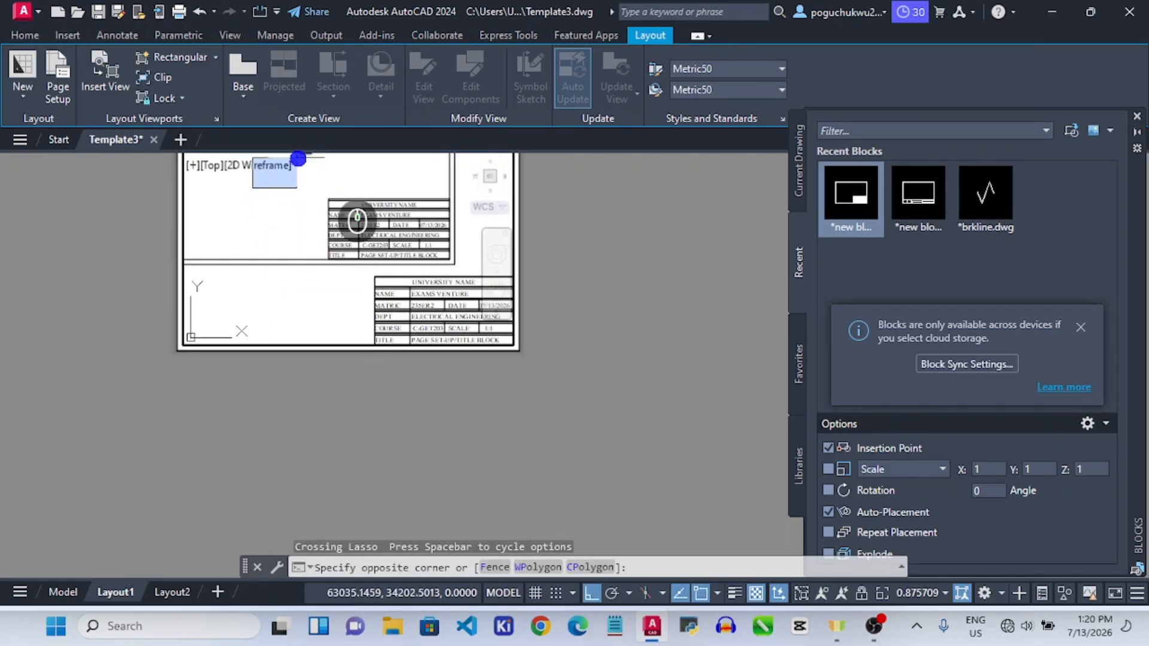
scroll(438, 178, down, 6)
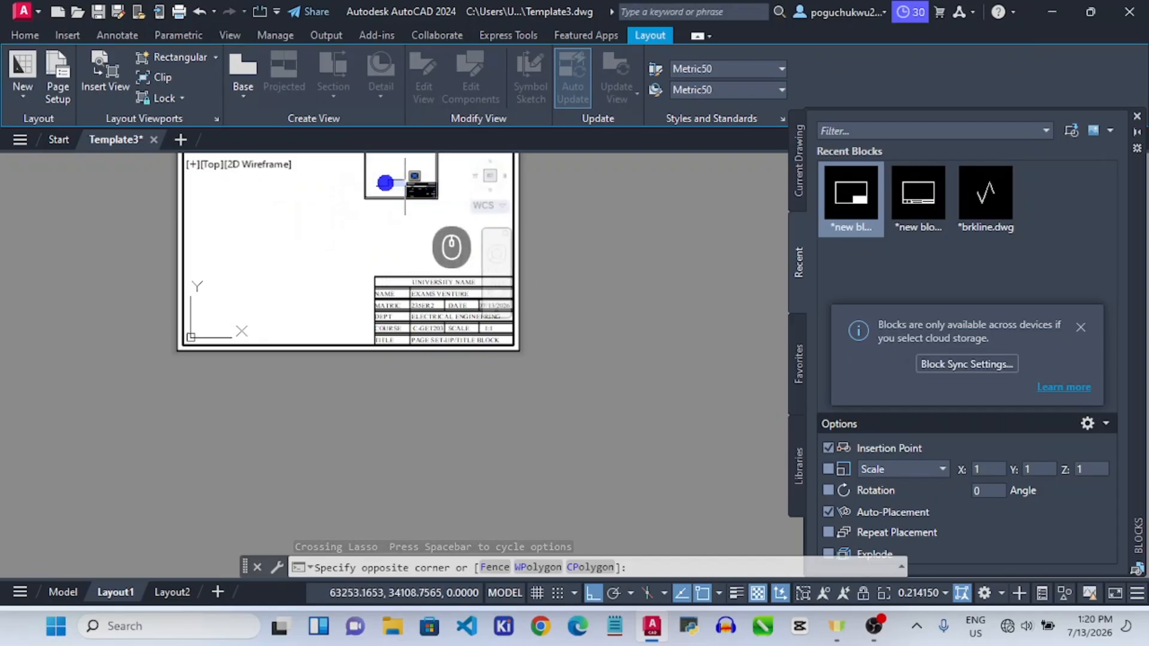
scroll(382, 176, up, 2)
double_click(575, 228)
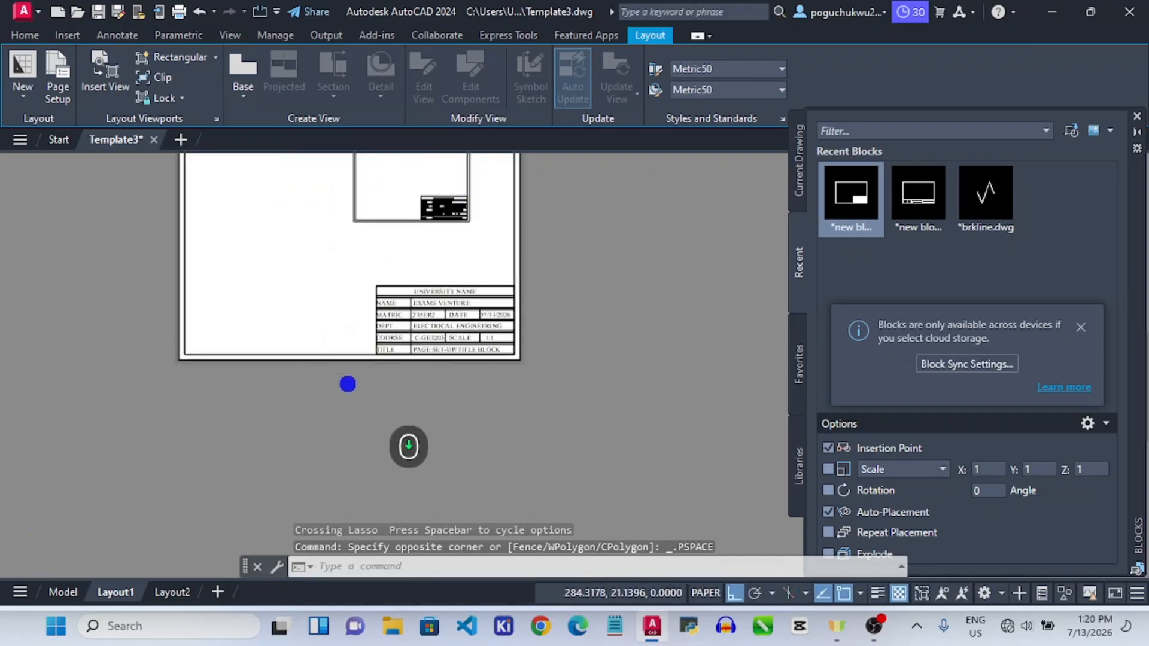
scroll(353, 371, down, 4)
scroll(394, 263, up, 6)
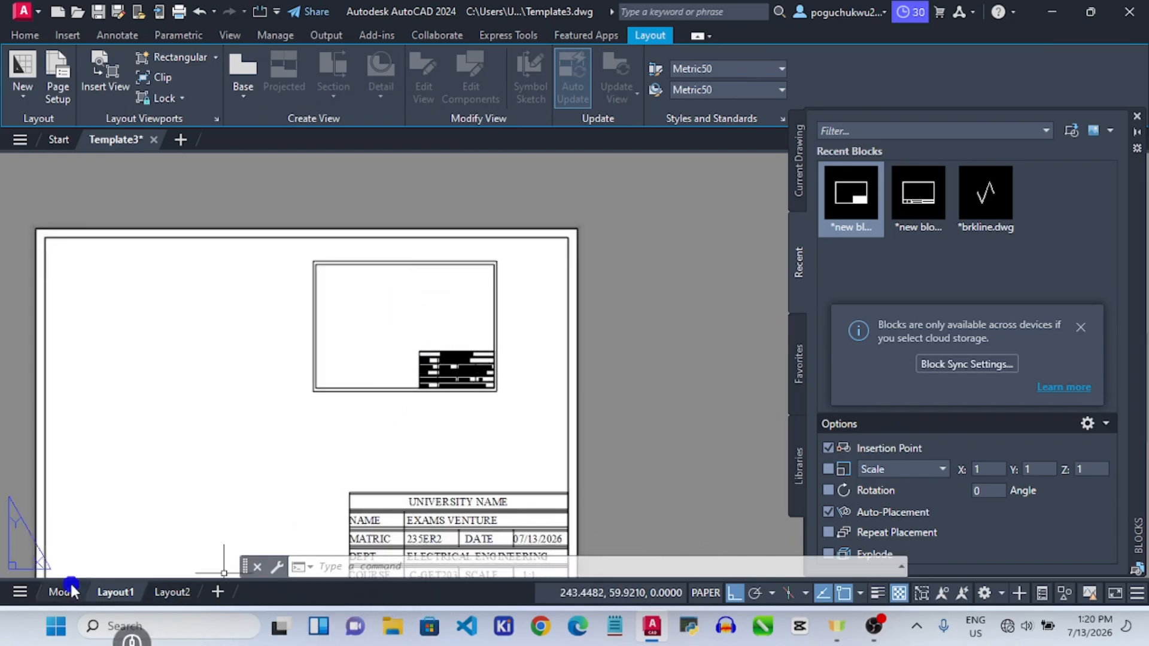
Switch from Layout1 to Model, back to Layout1, then to model space again (Ctrl+Page Up).
click(71, 590)
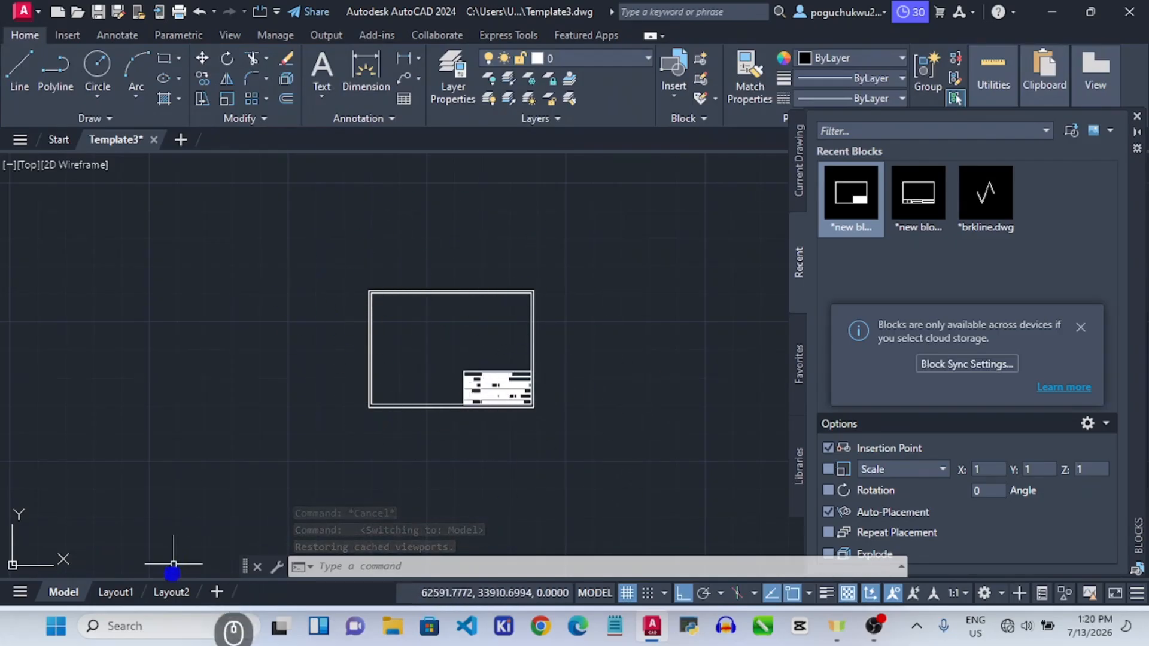
click(116, 592)
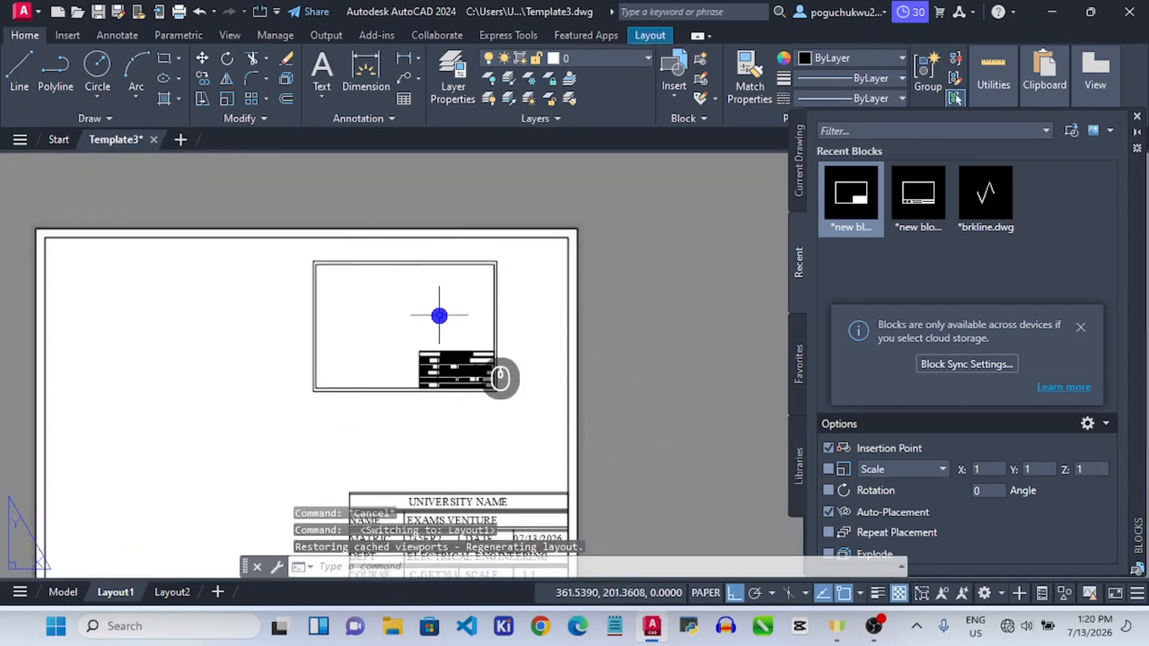
scroll(467, 354, down, 4)
scroll(460, 410, up, 4)
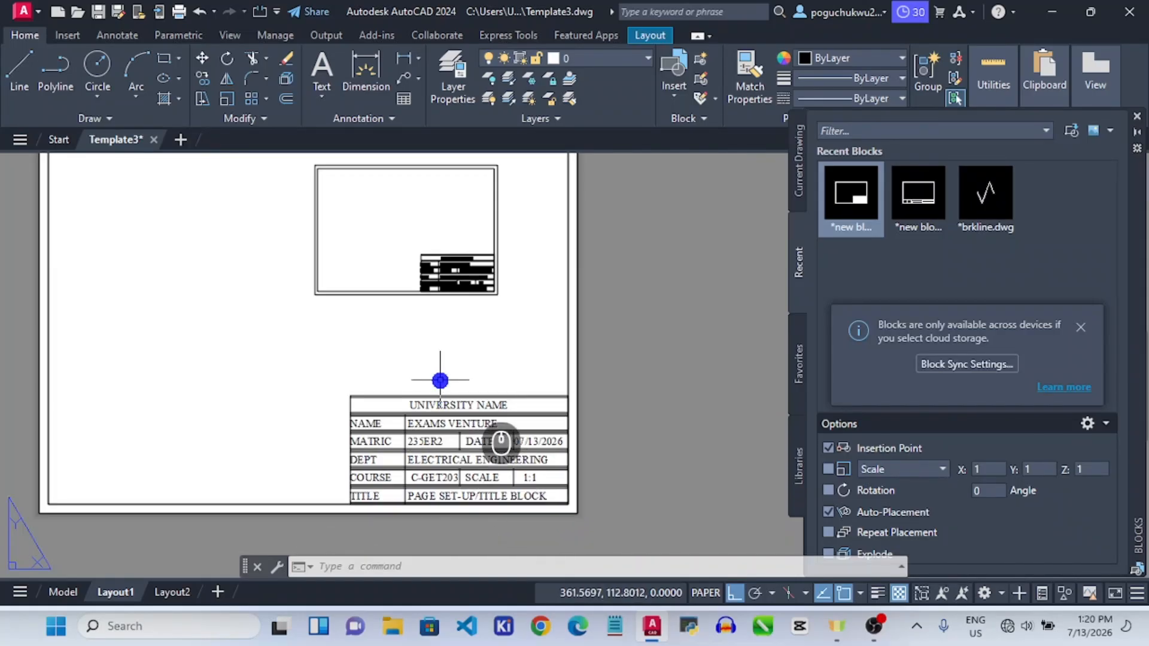
scroll(503, 418, up, 1)
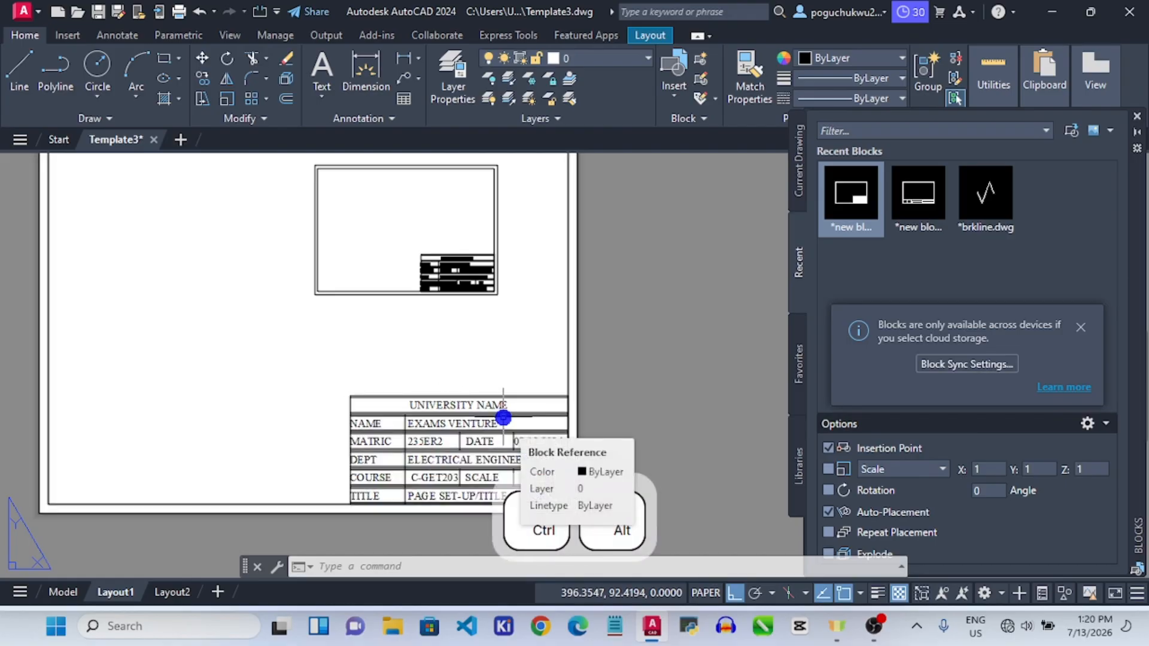
key(ctrl+Page_Up)
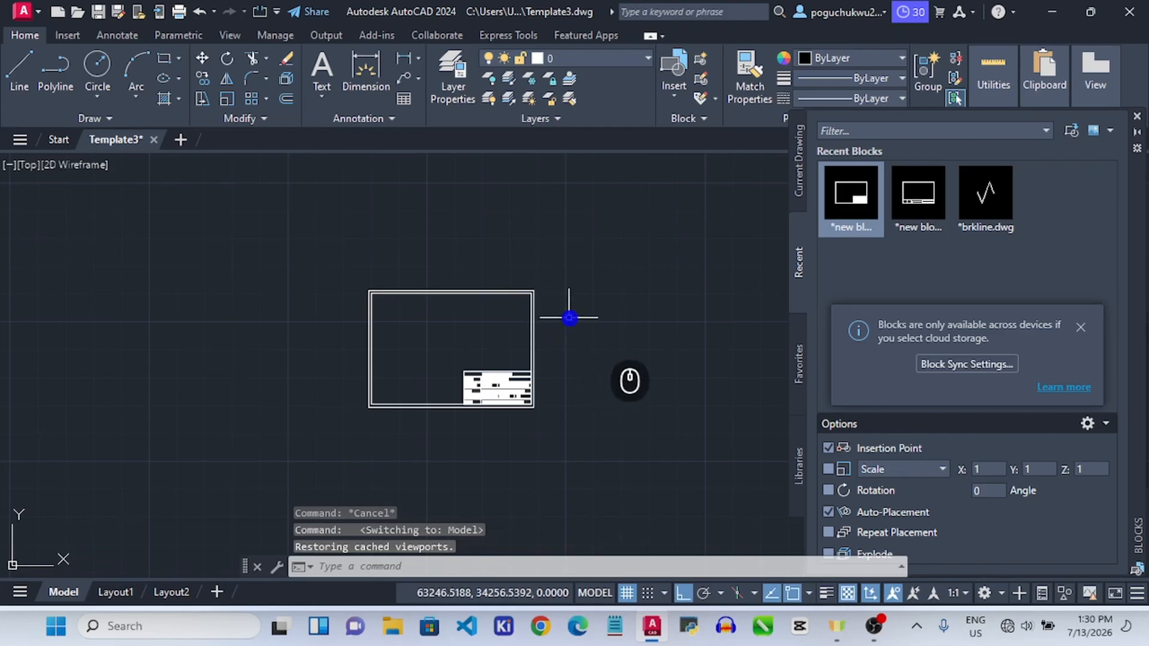
scroll(575, 317, up, 4)
scroll(595, 306, down, 6)
scroll(424, 313, up, 2)
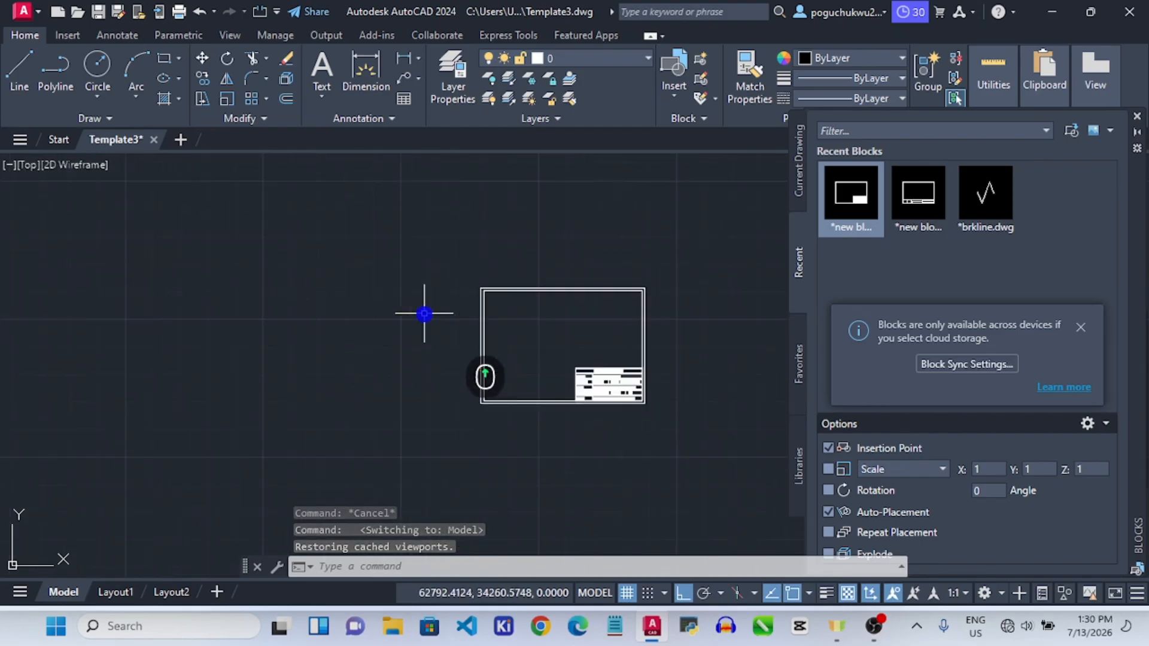
Draw a 420 by 297 rectangle to the left of the existing border drawing.
click(164, 59)
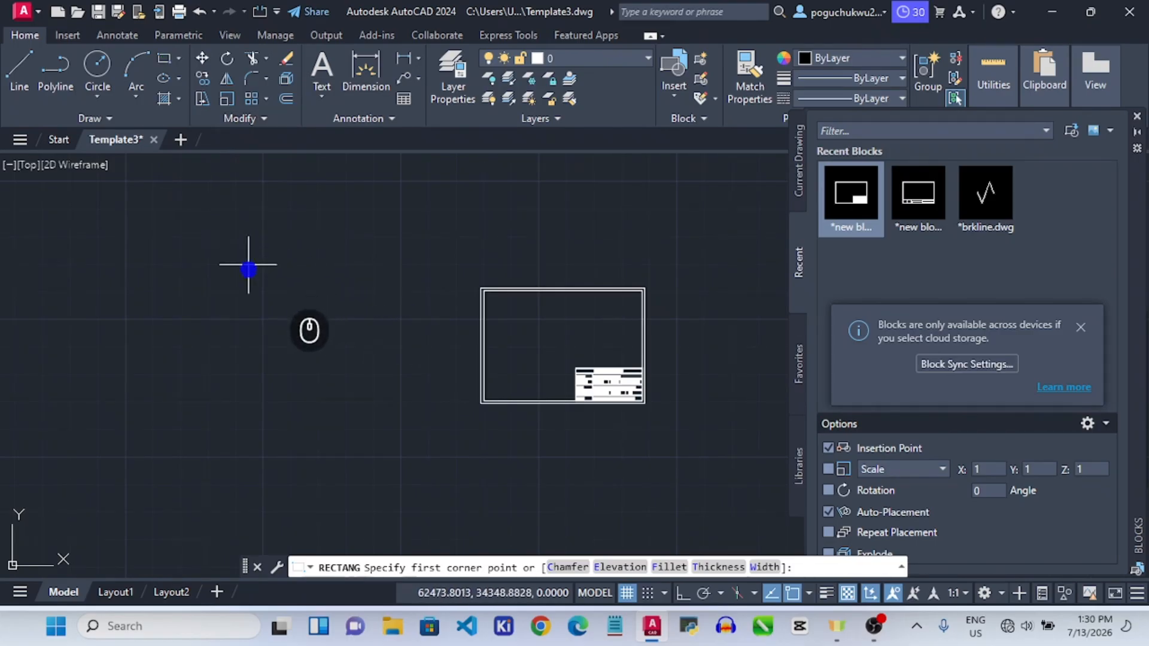
click(255, 263)
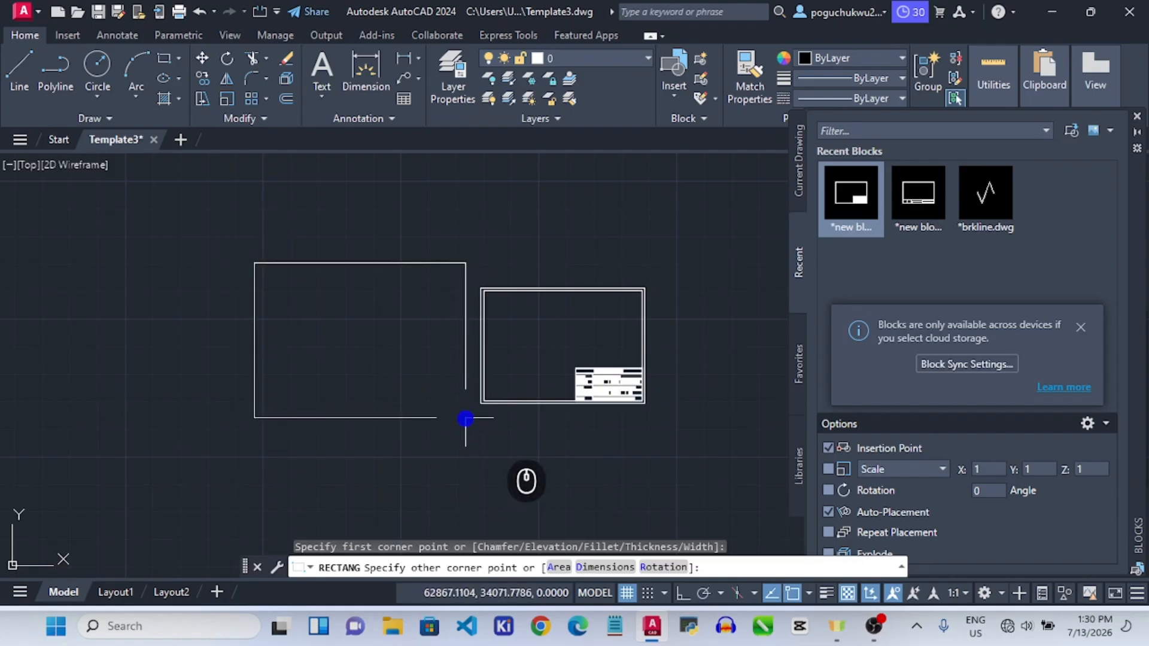
key(Escape)
click(166, 61)
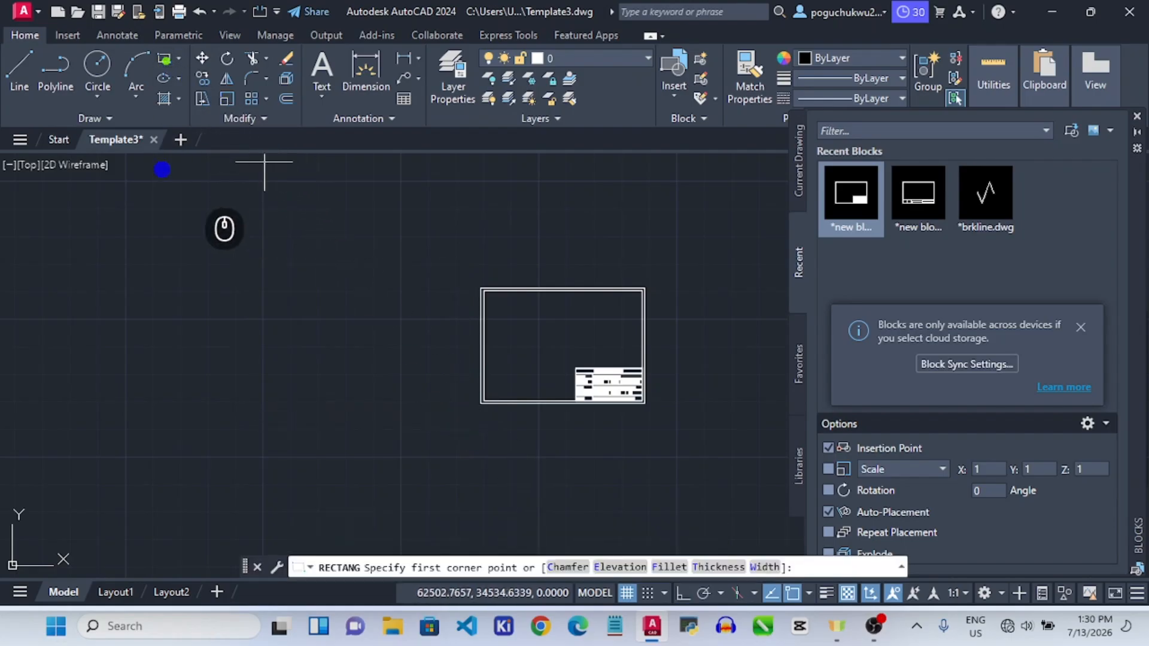
click(180, 238)
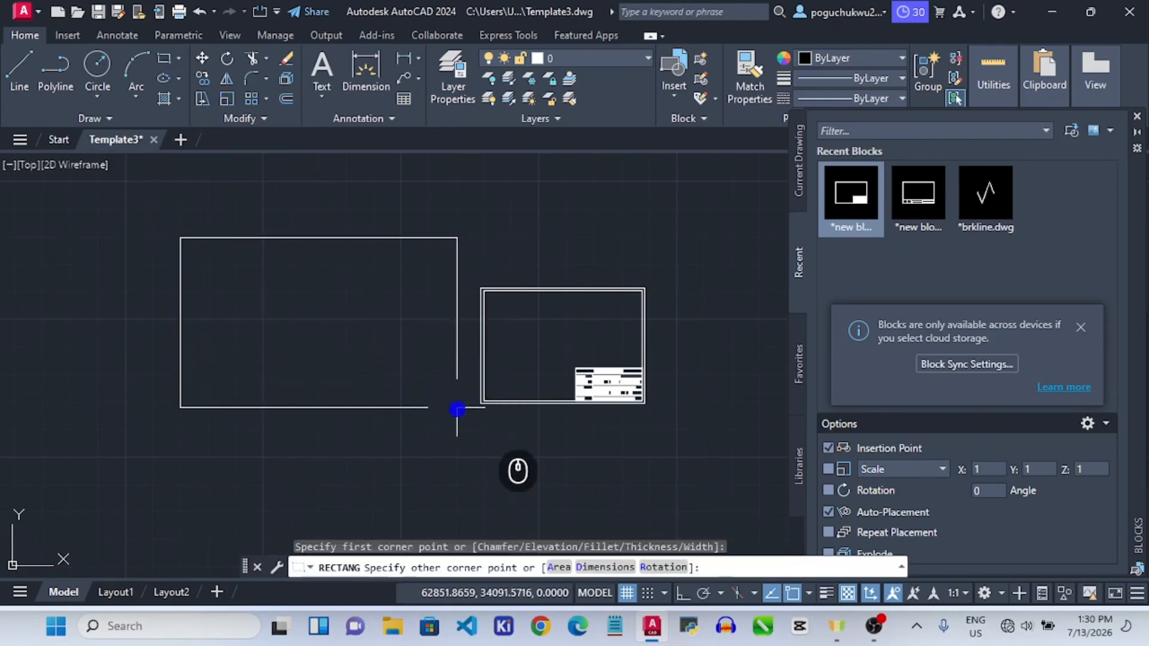
click(591, 567)
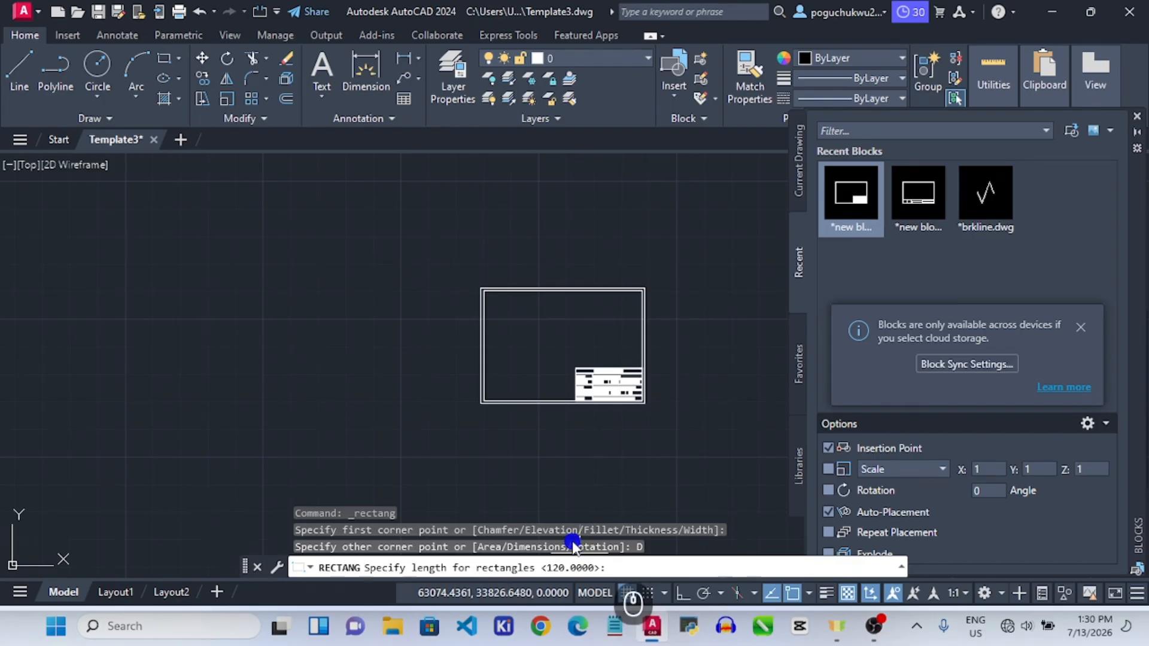
text(420)
key(Return)
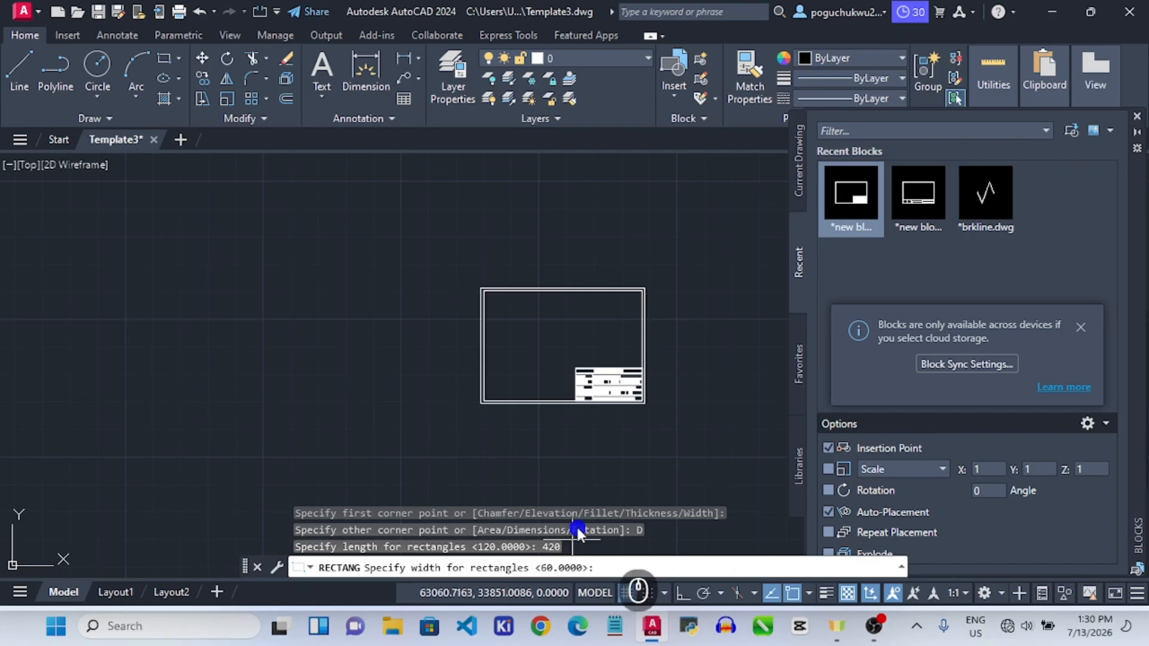
text(297)
key(Return)
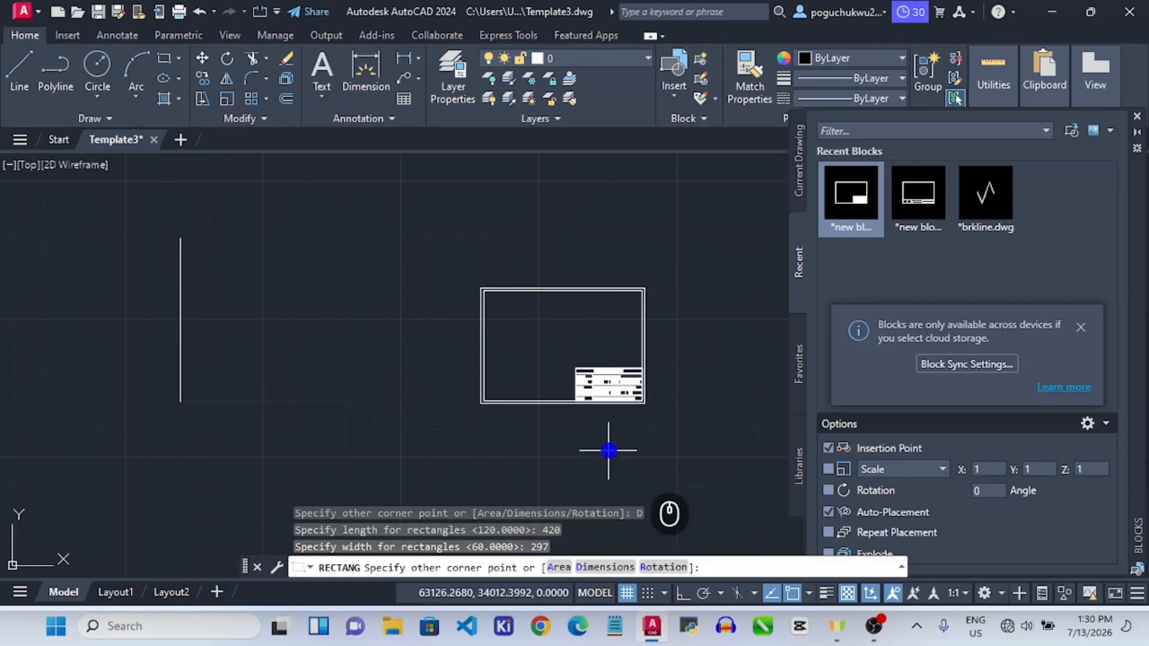
click(388, 331)
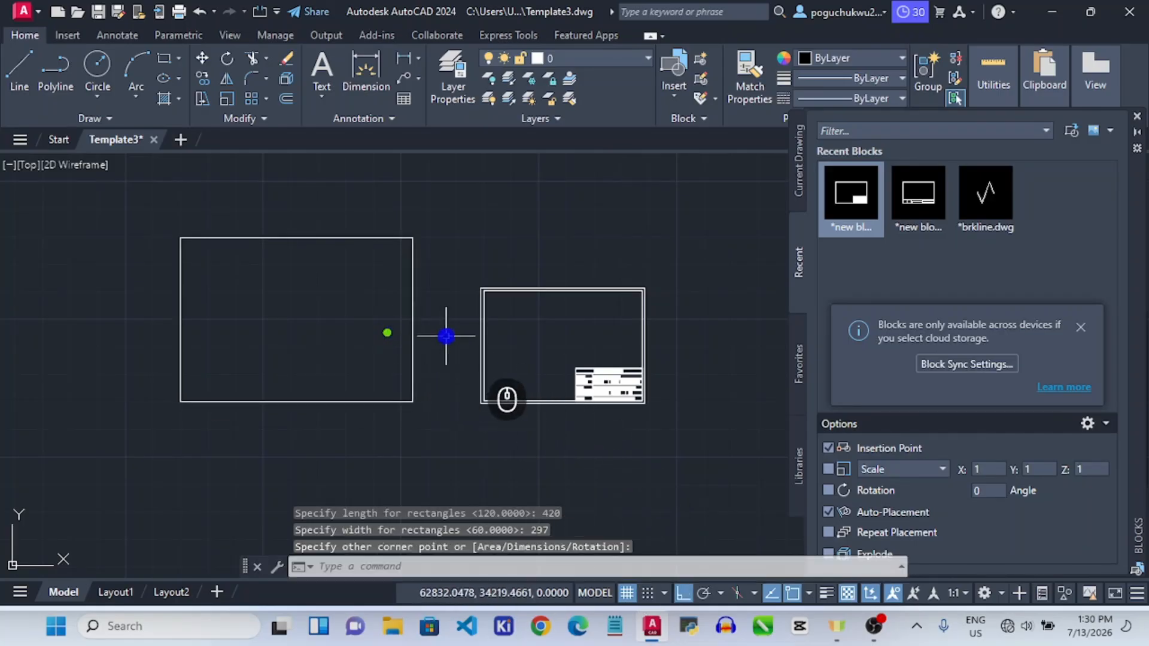
key(Escape)
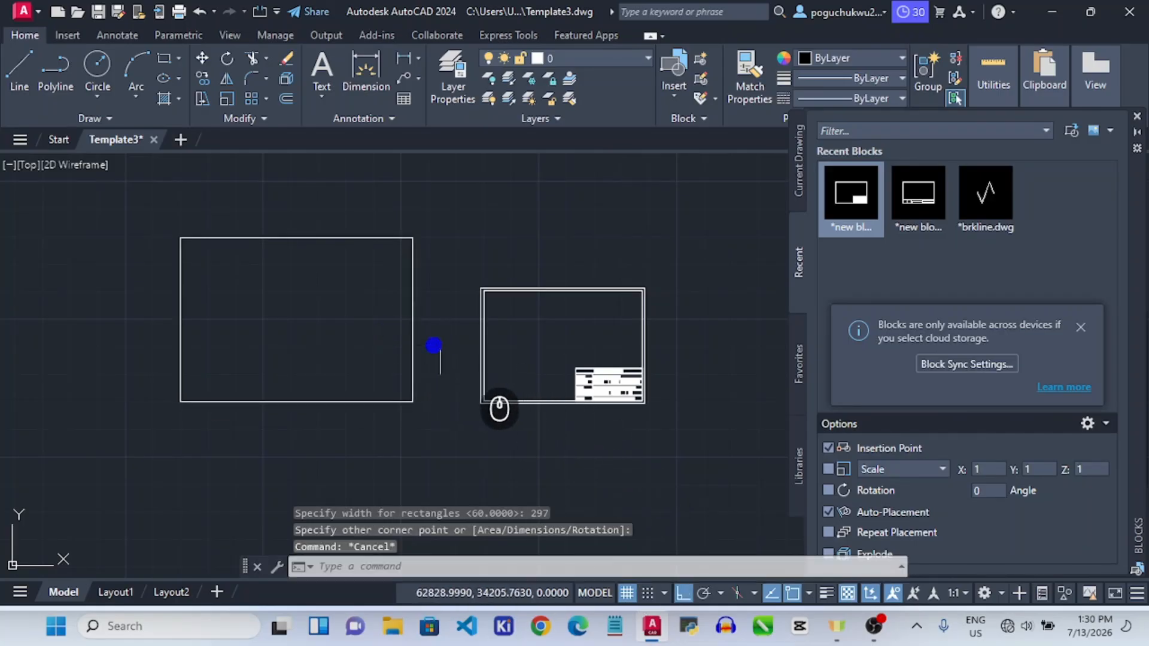
Select the new rectangle, check its corner grip without stretching, then clear the selection.
click(411, 241)
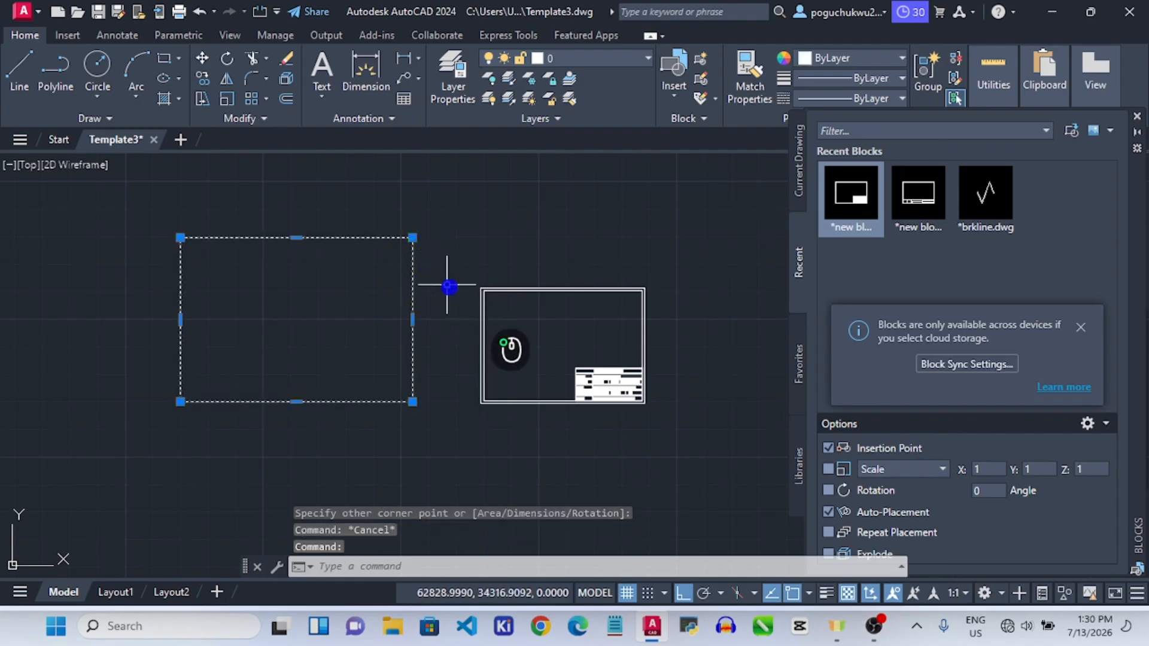
click(415, 240)
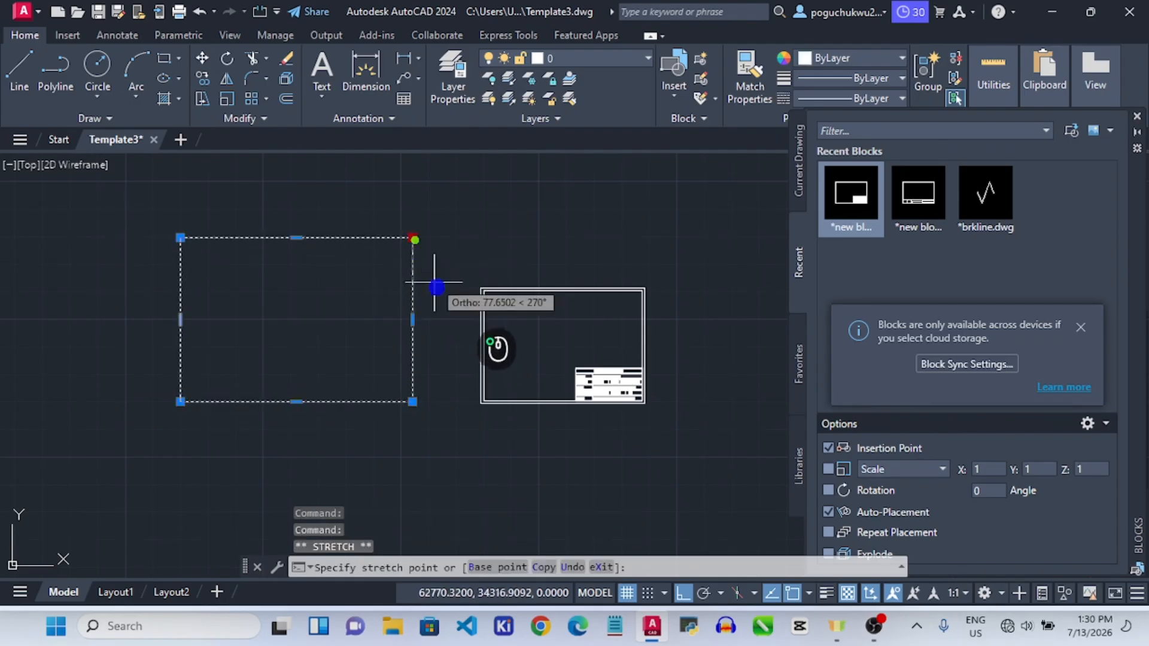
key(Escape)
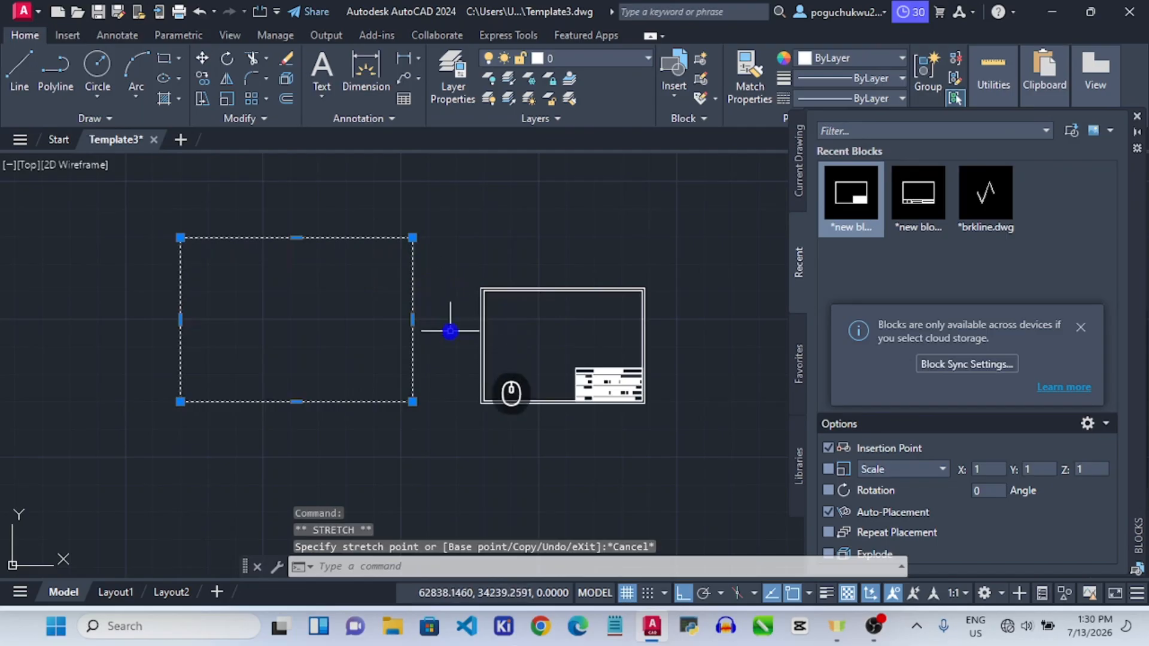
click(448, 256)
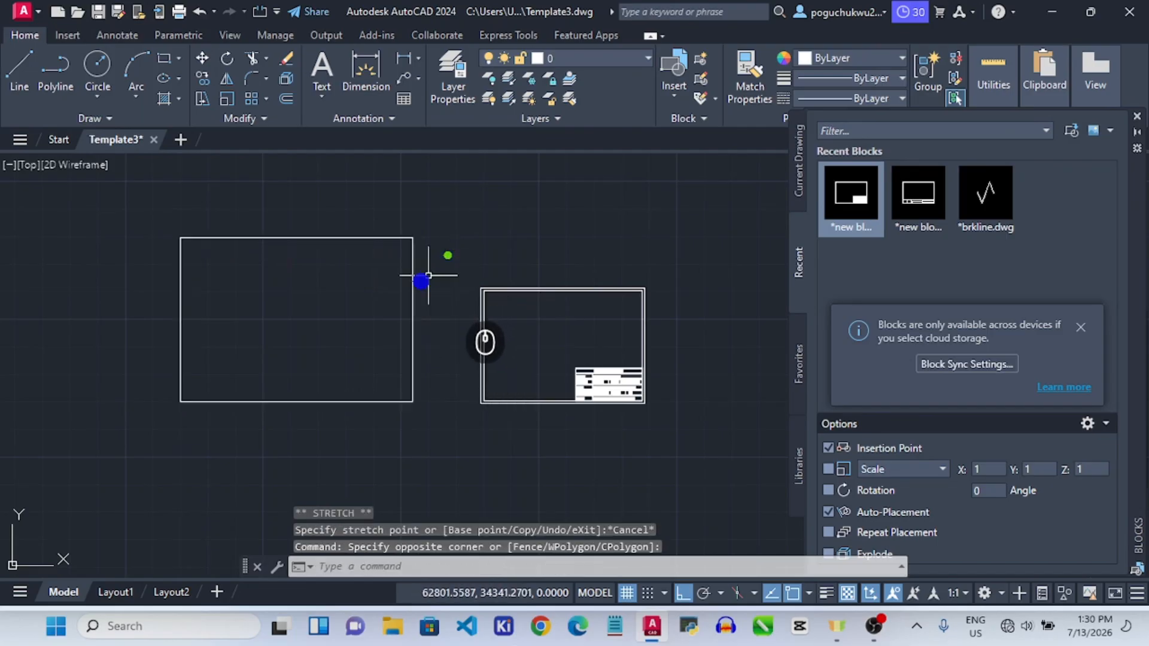
scroll(155, 251, up, 2)
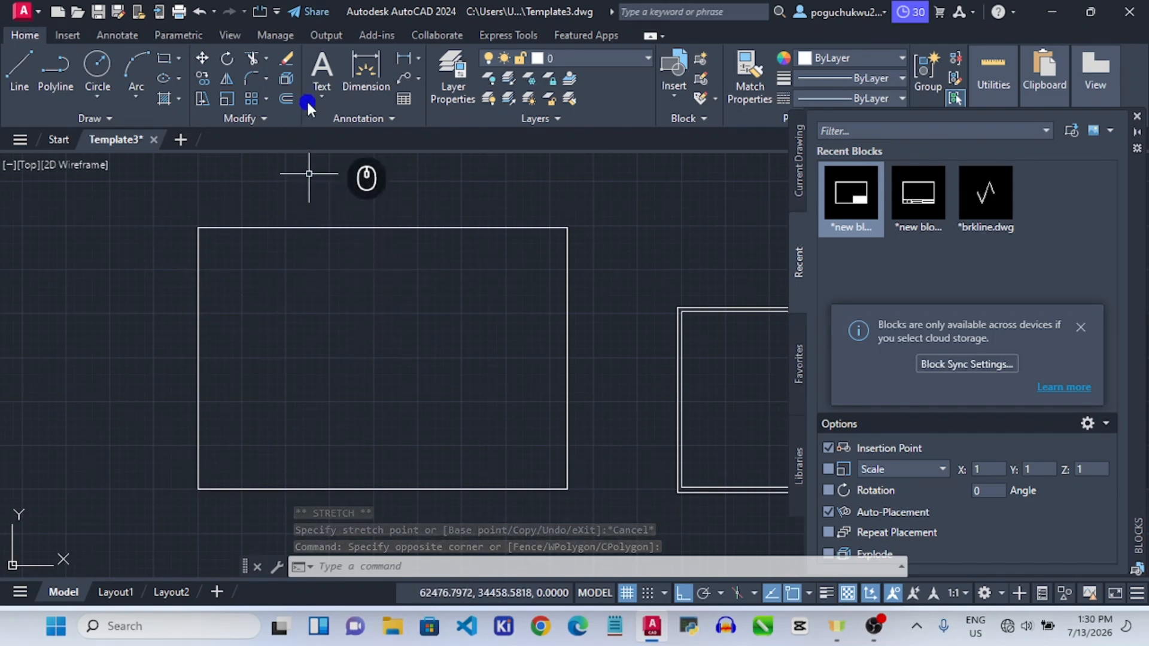
click(286, 98)
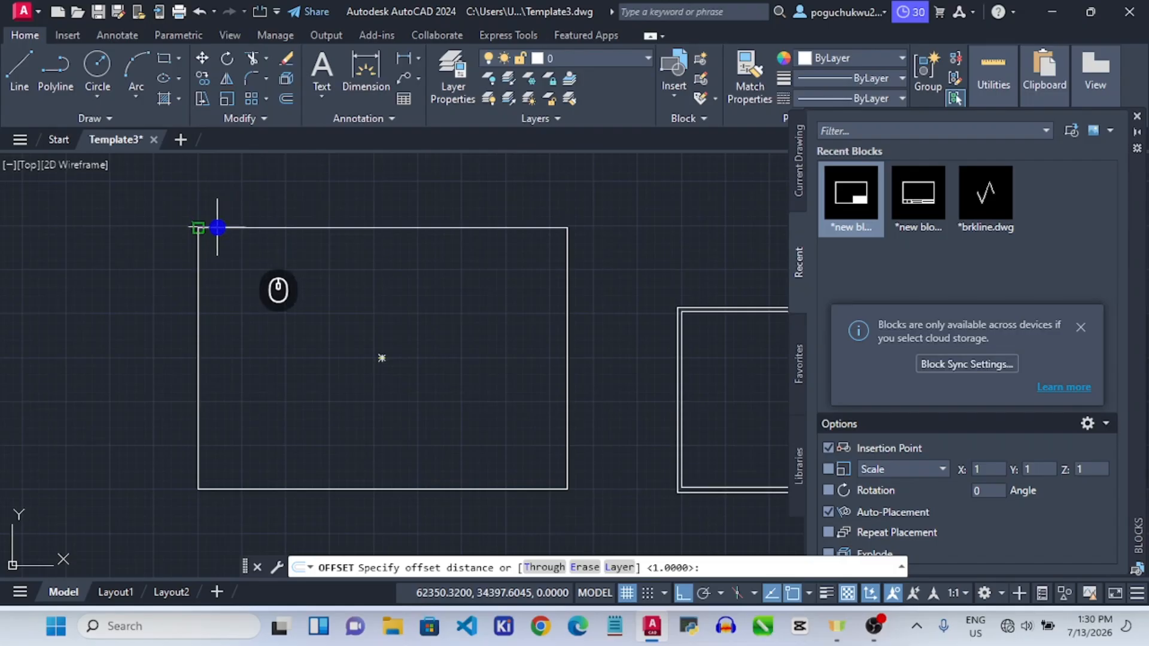
Offset the 420 by 297 rectangle 5 units inward to create the inner border.
key(Escape)
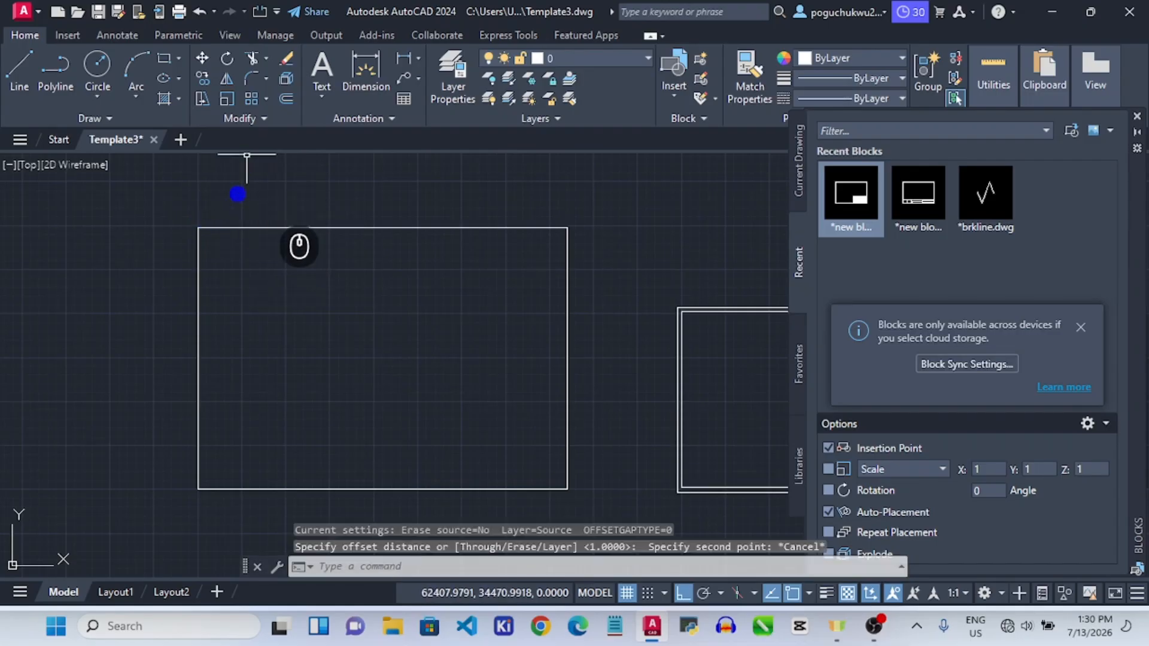
click(234, 227)
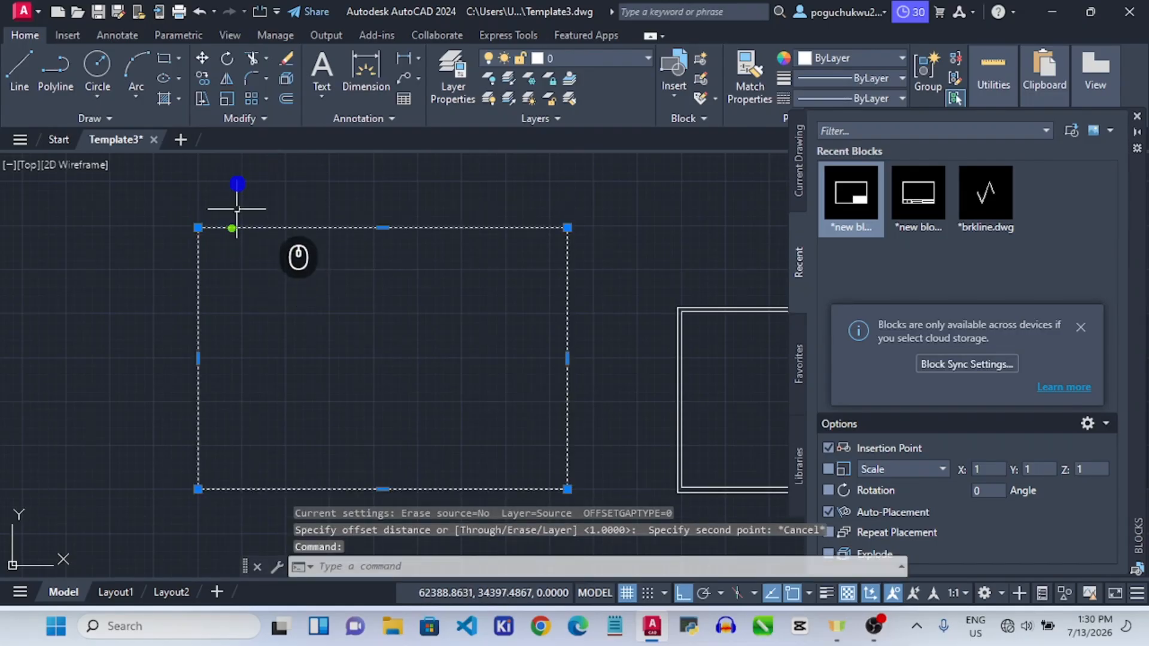
click(292, 99)
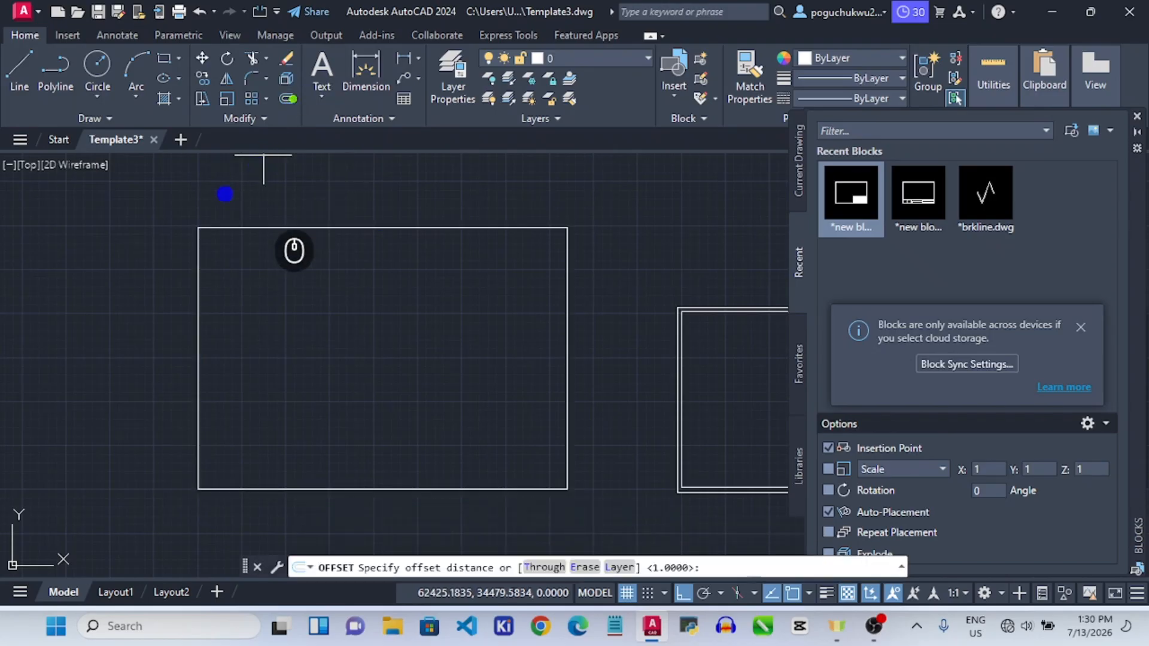
click(197, 225)
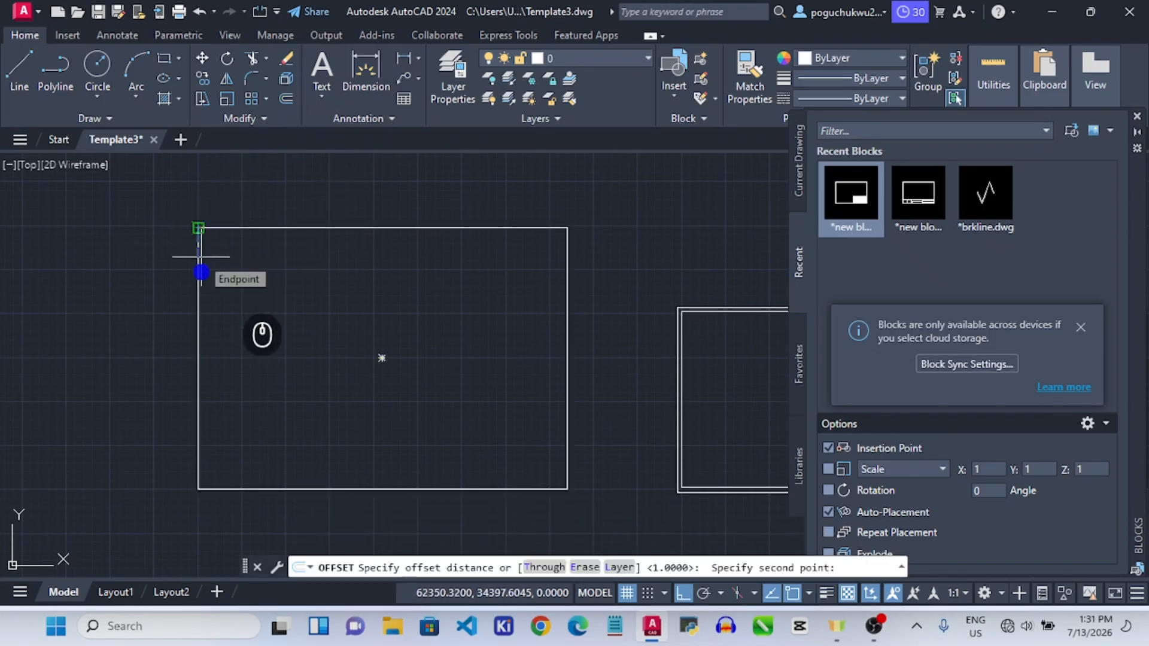
text(5)
key(Return)
click(249, 298)
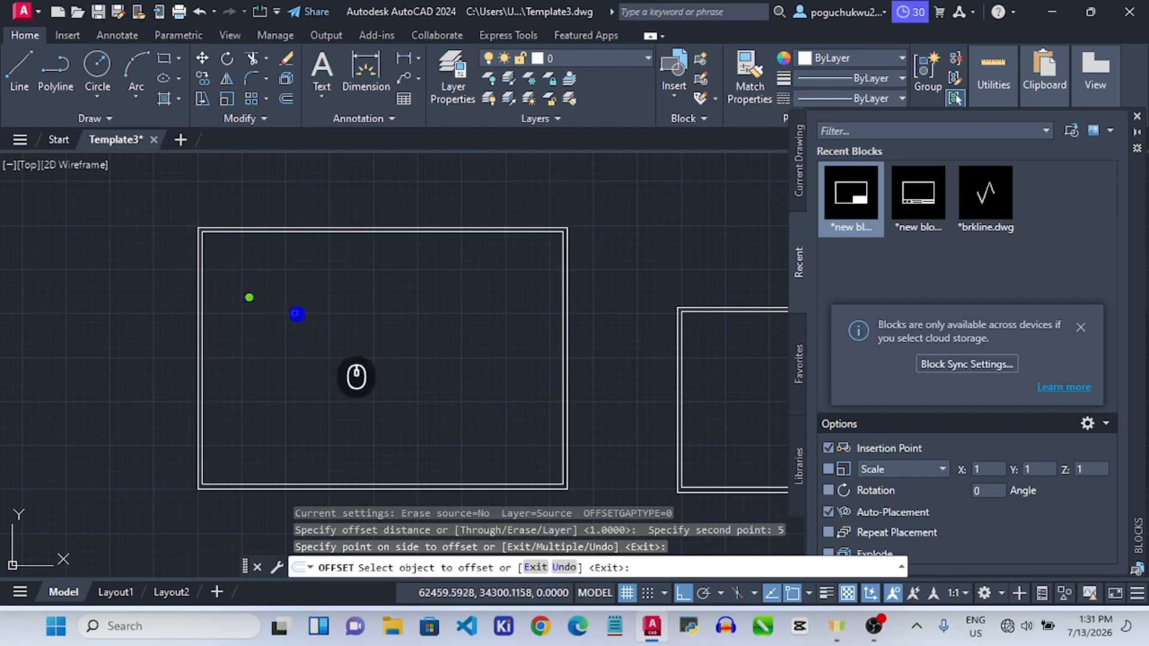
key(Escape)
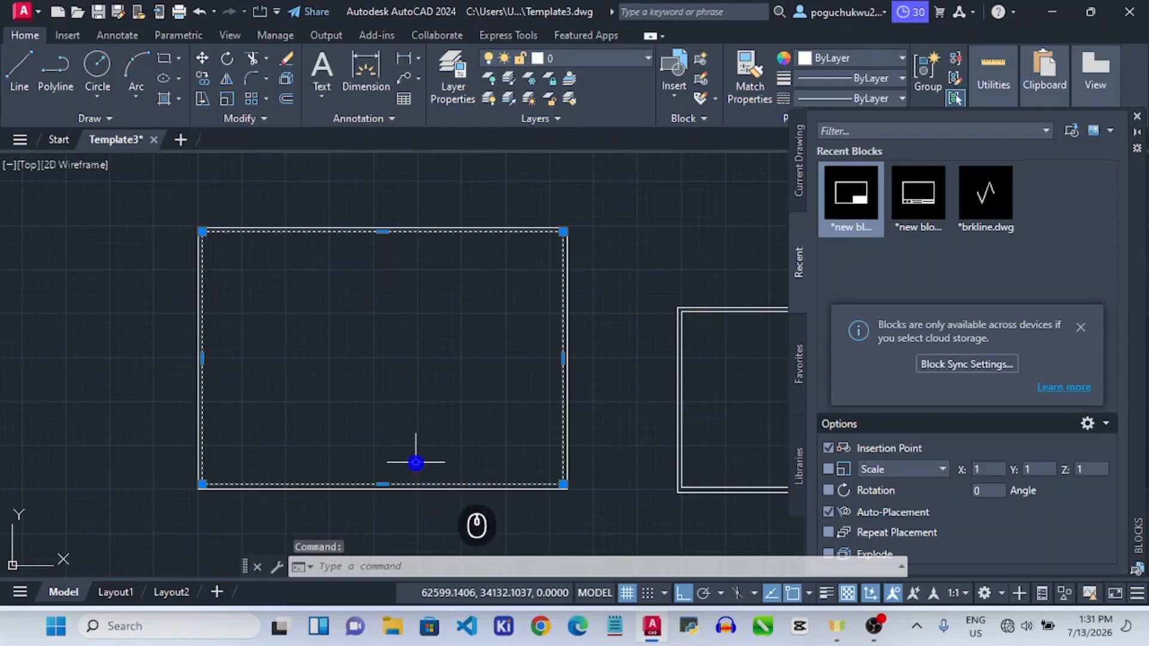
Explode the inner rectangle and offset its bottom line 50 units upward.
text(E)
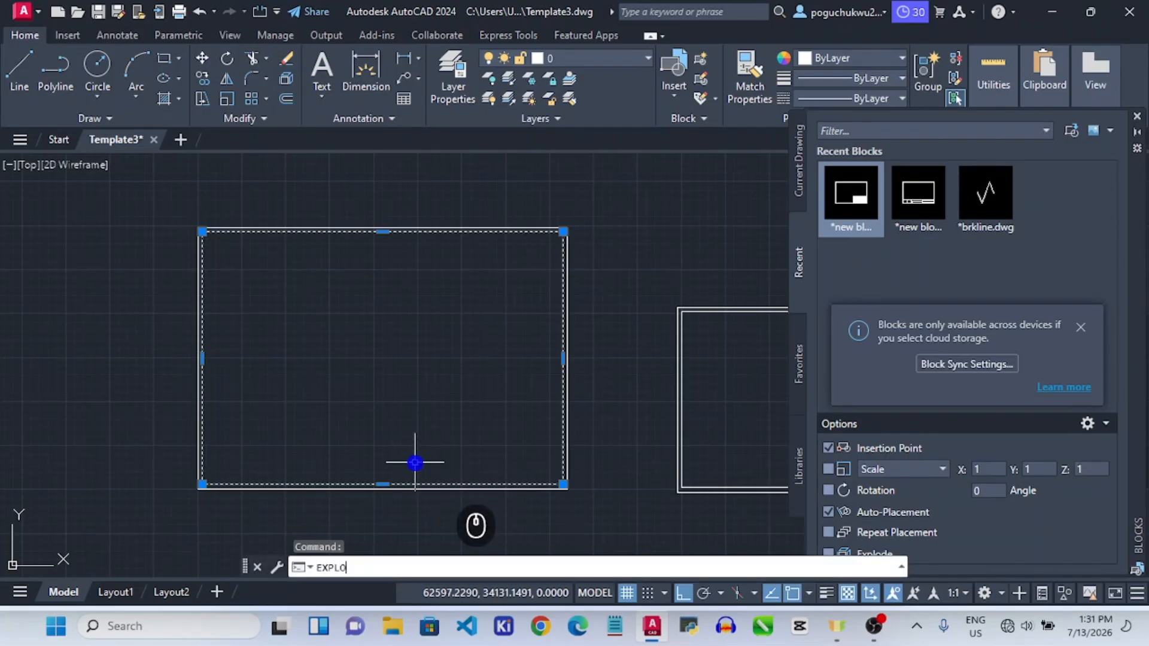
text(XPLO)
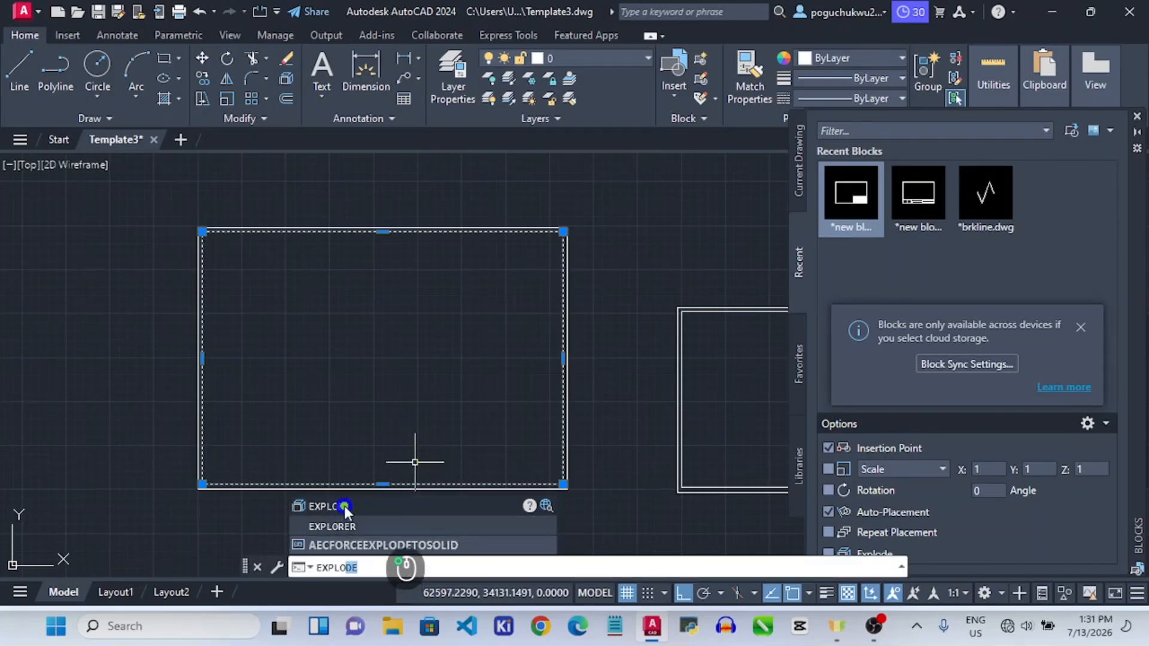
click(344, 506)
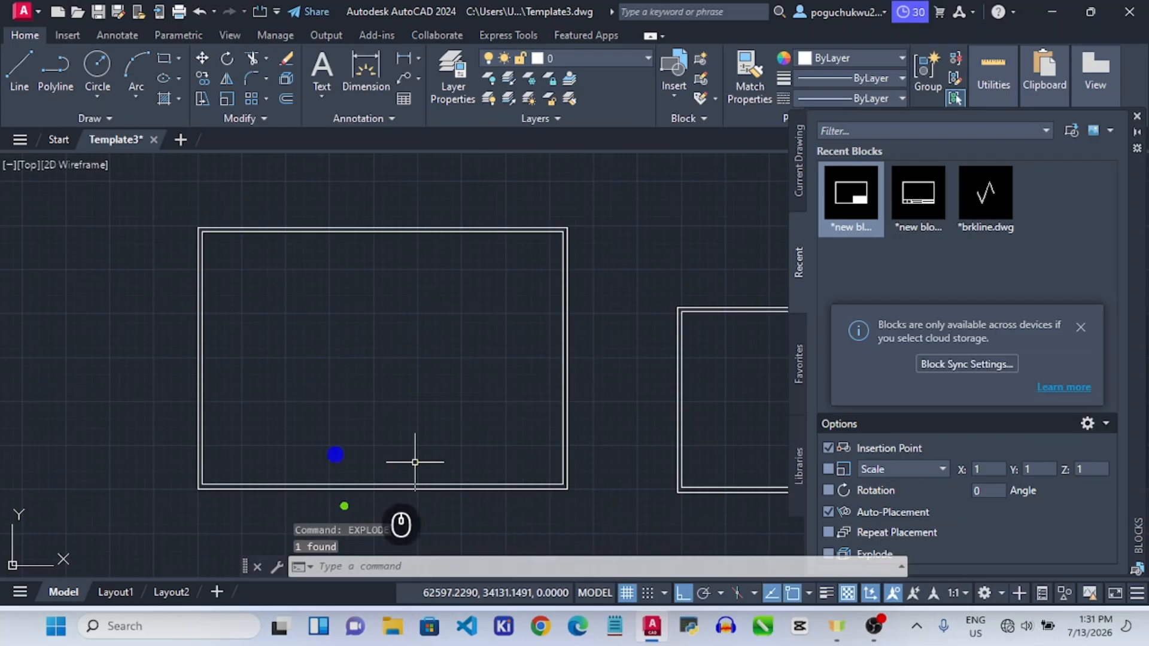
click(245, 483)
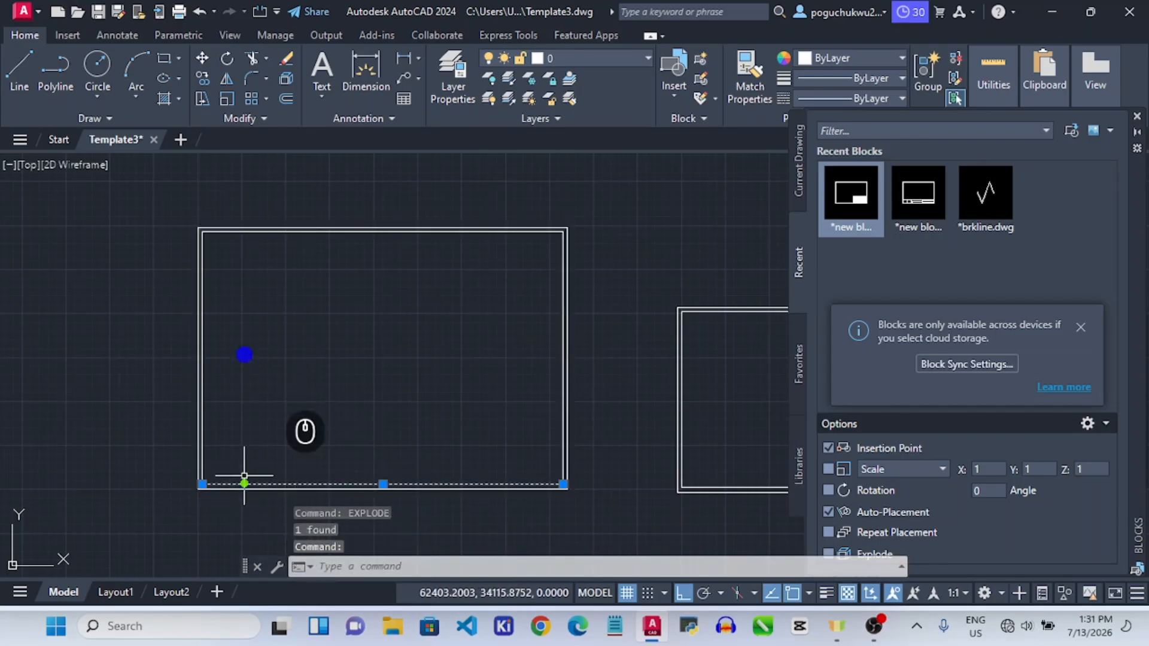
click(286, 99)
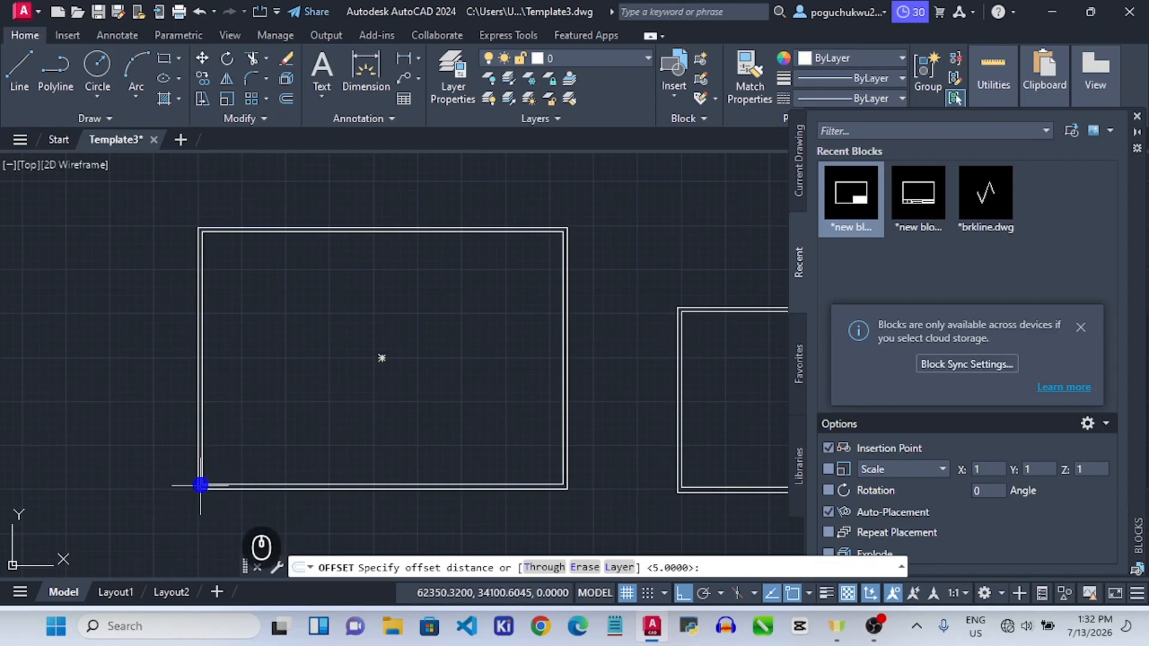
scroll(205, 484, up, 3)
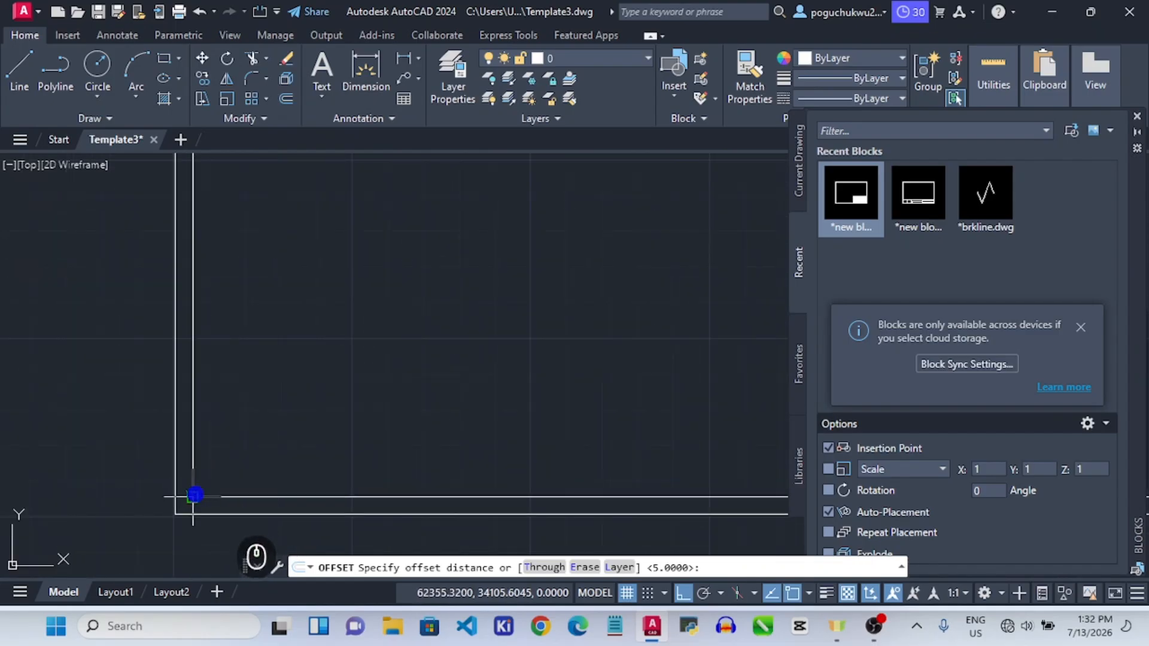
click(194, 495)
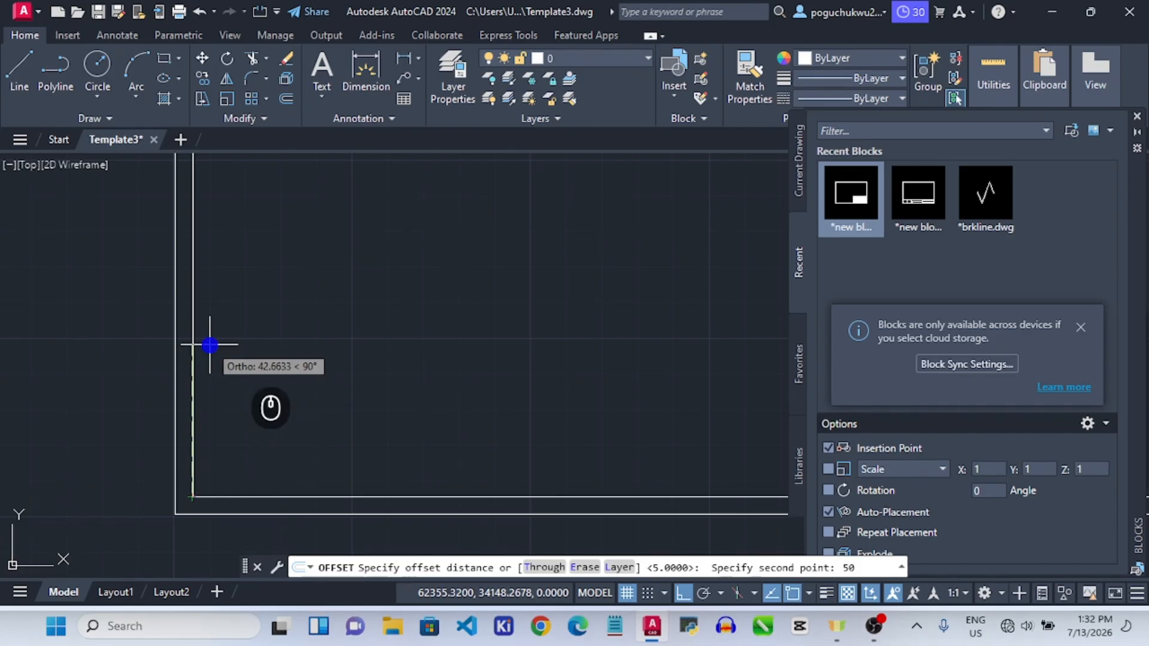
key(Return)
click(377, 342)
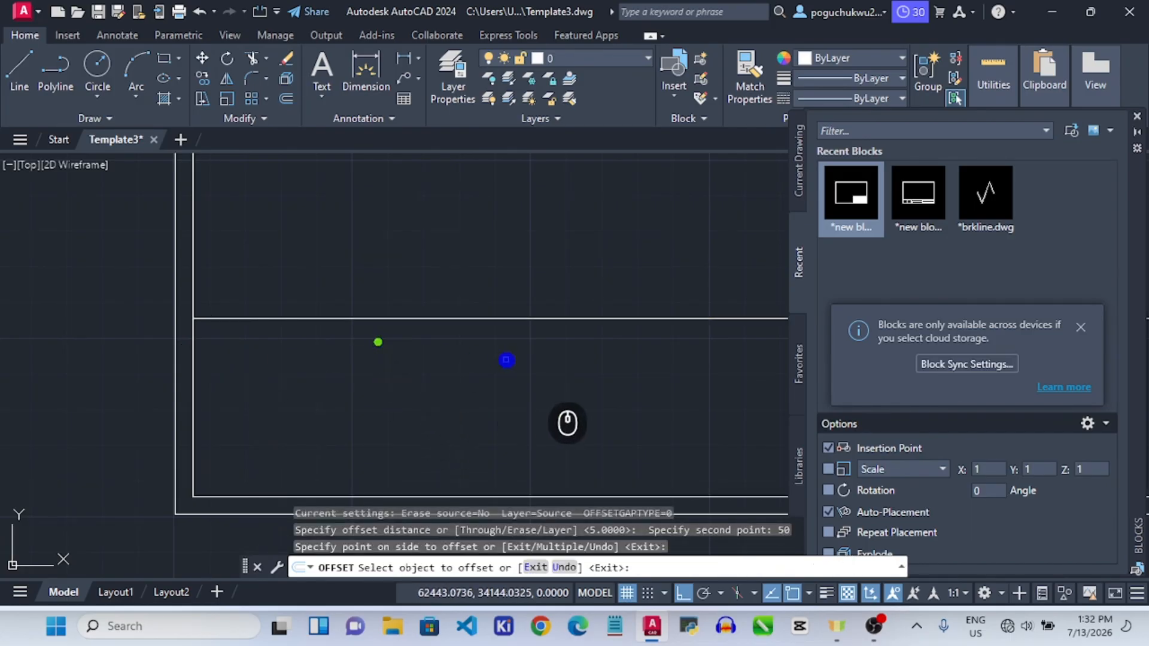
key(Escape)
scroll(487, 353, down, 3)
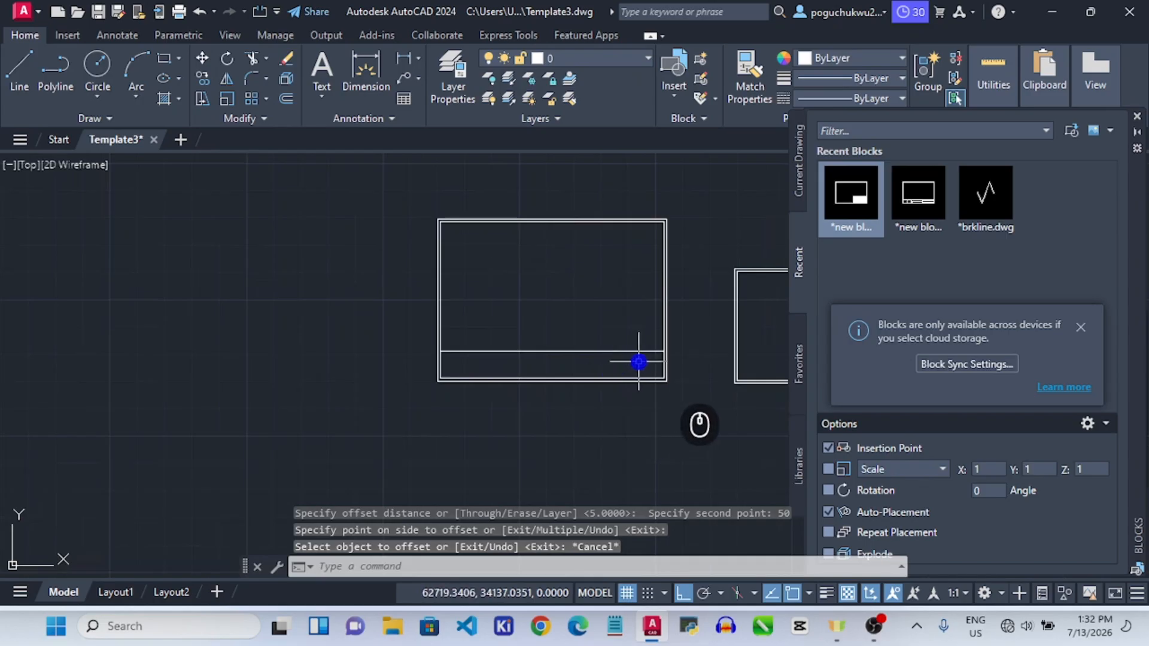
scroll(642, 363, up, 2)
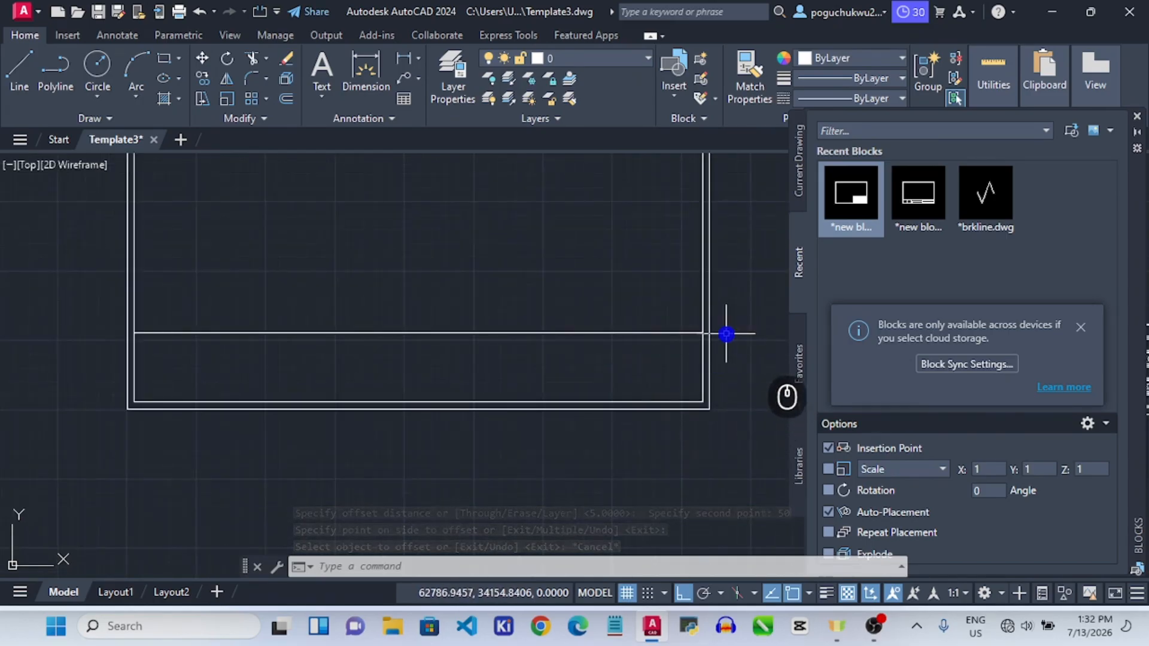
scroll(712, 328, up, 3)
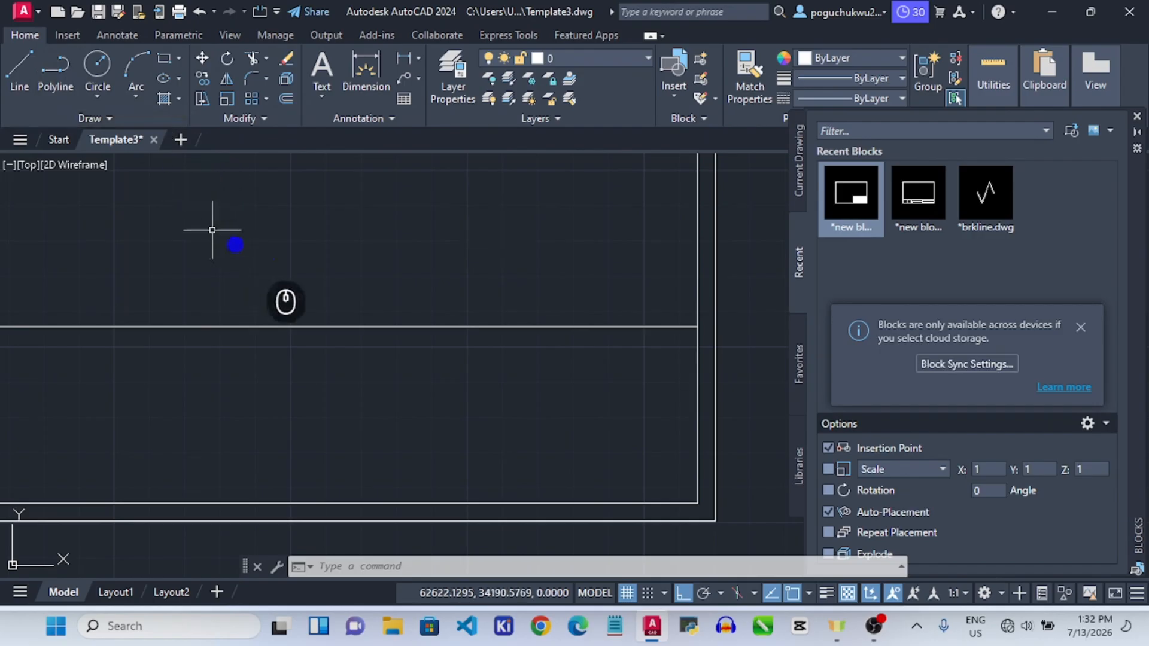
Draw the first vertical divider 150 units along, down to the bottom border.
click(55, 65)
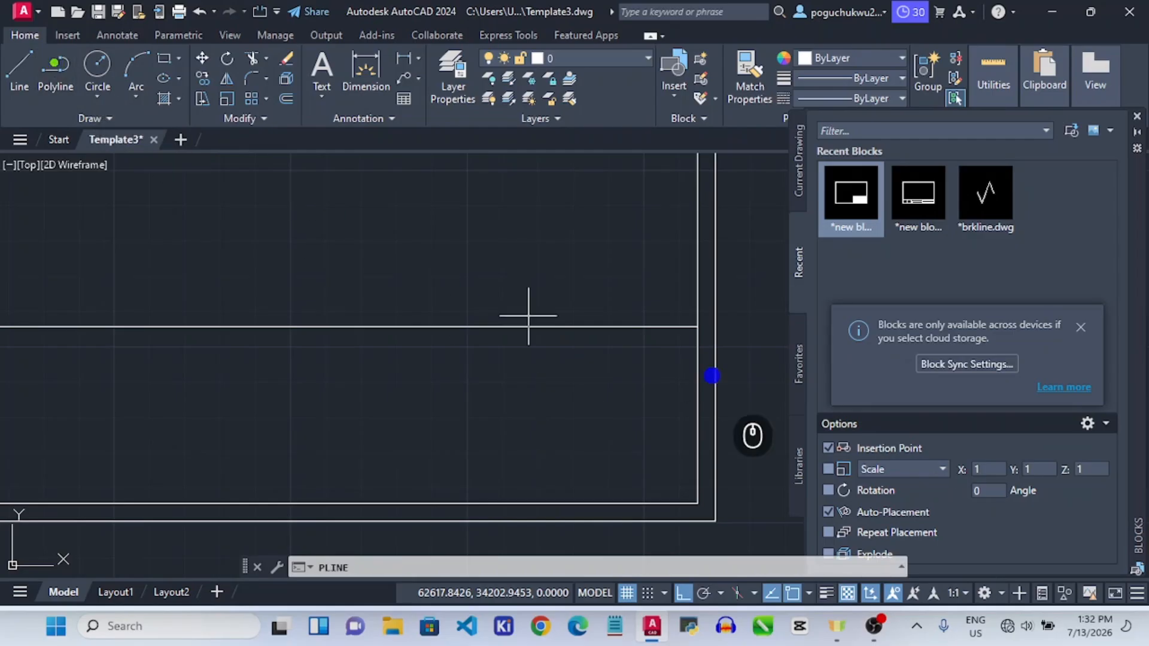
click(697, 327)
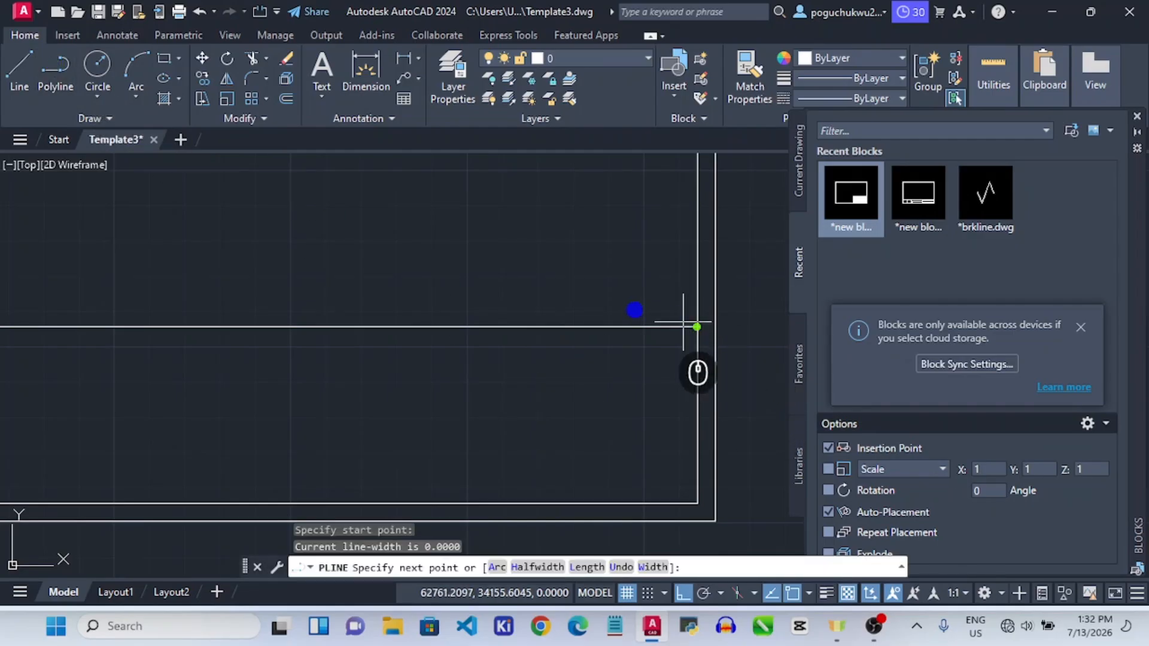
key(Escape)
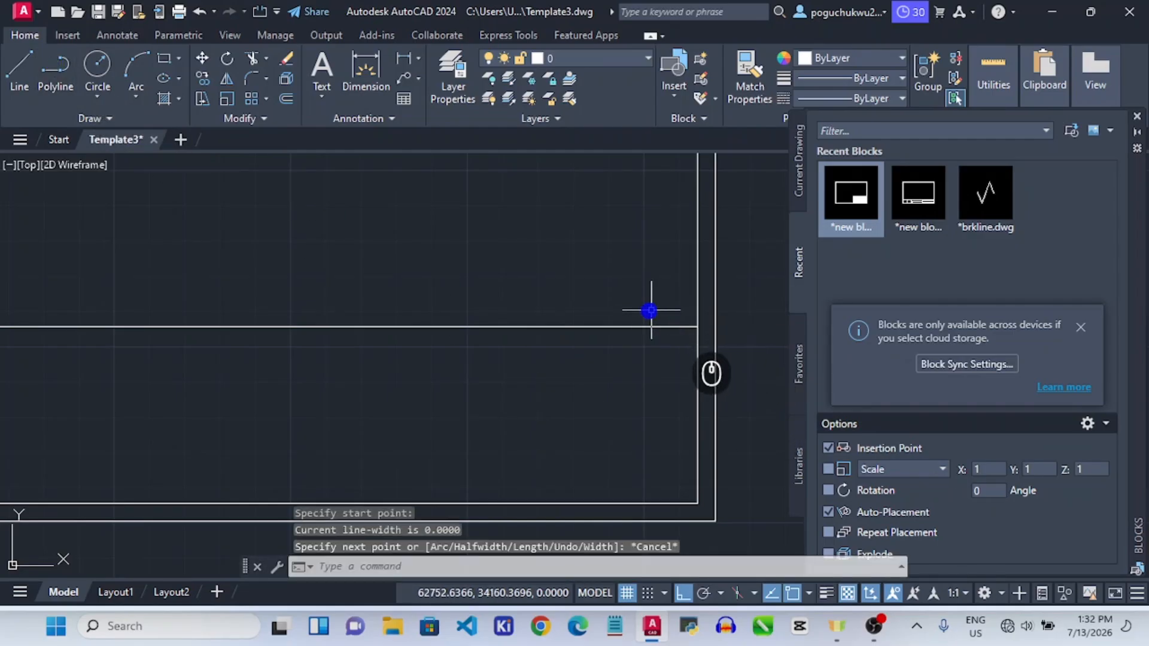
click(55, 65)
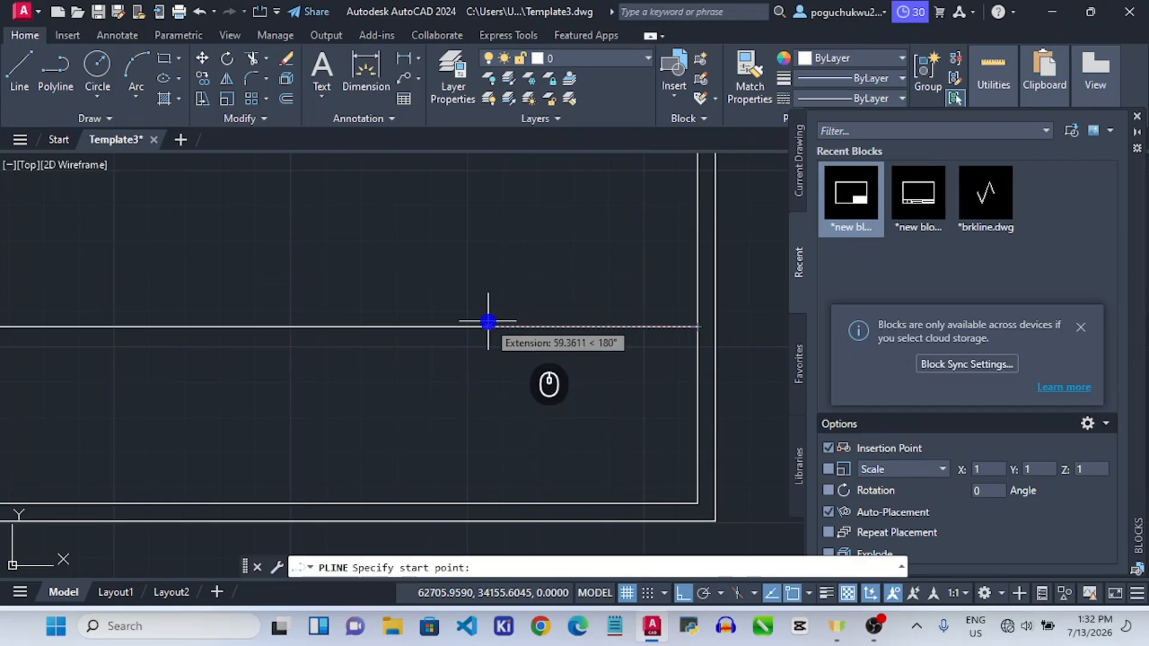
text(150)
key(Return)
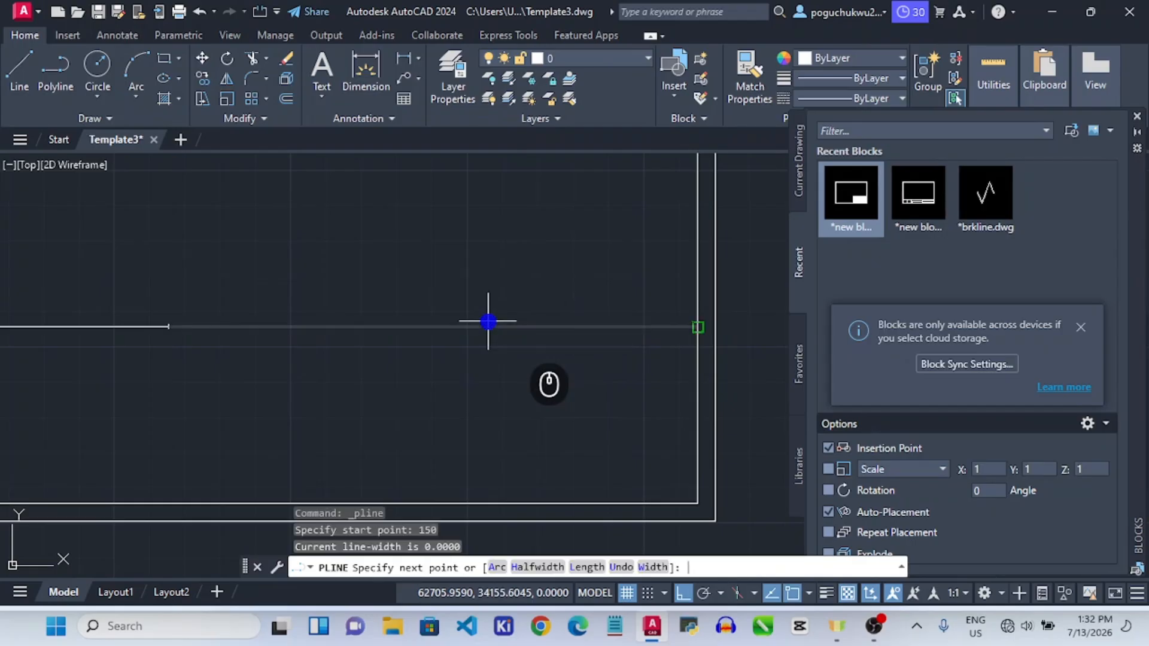
scroll(172, 402, down, 3)
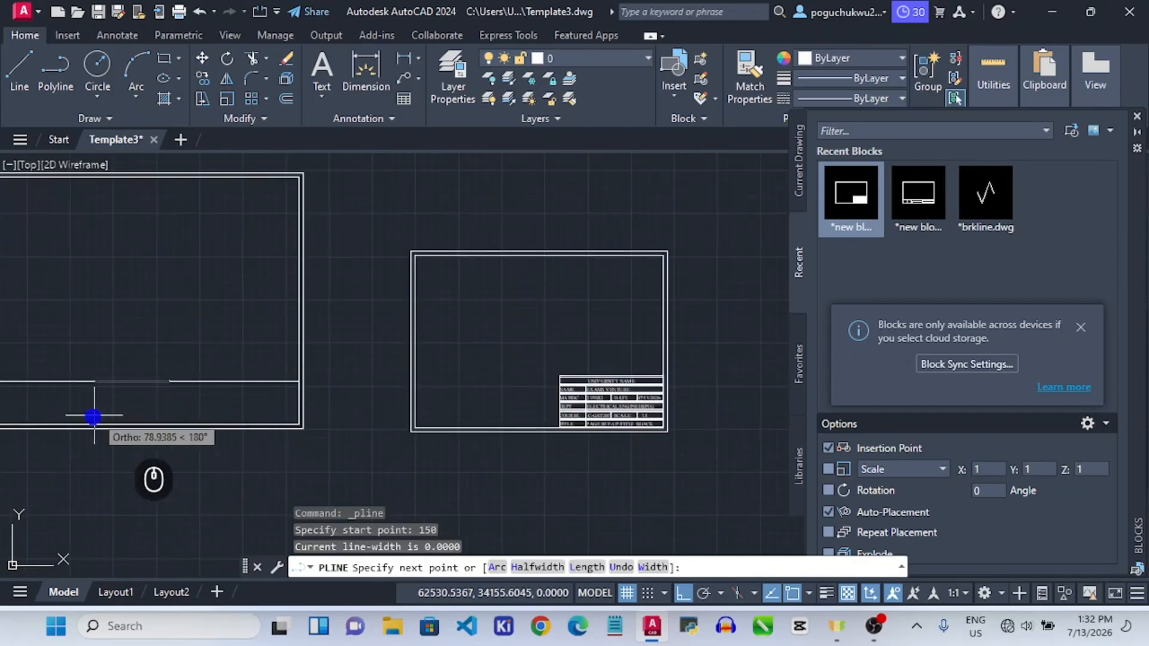
scroll(114, 413, up, 5)
scroll(243, 436, up, 2)
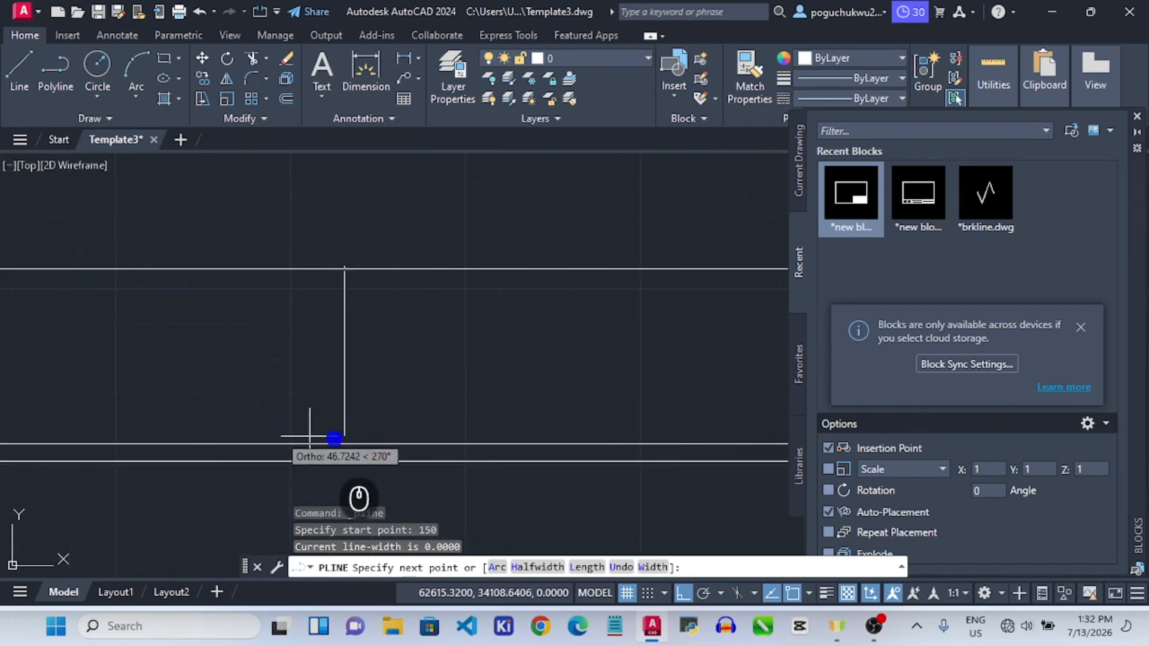
scroll(689, 456, down, 3)
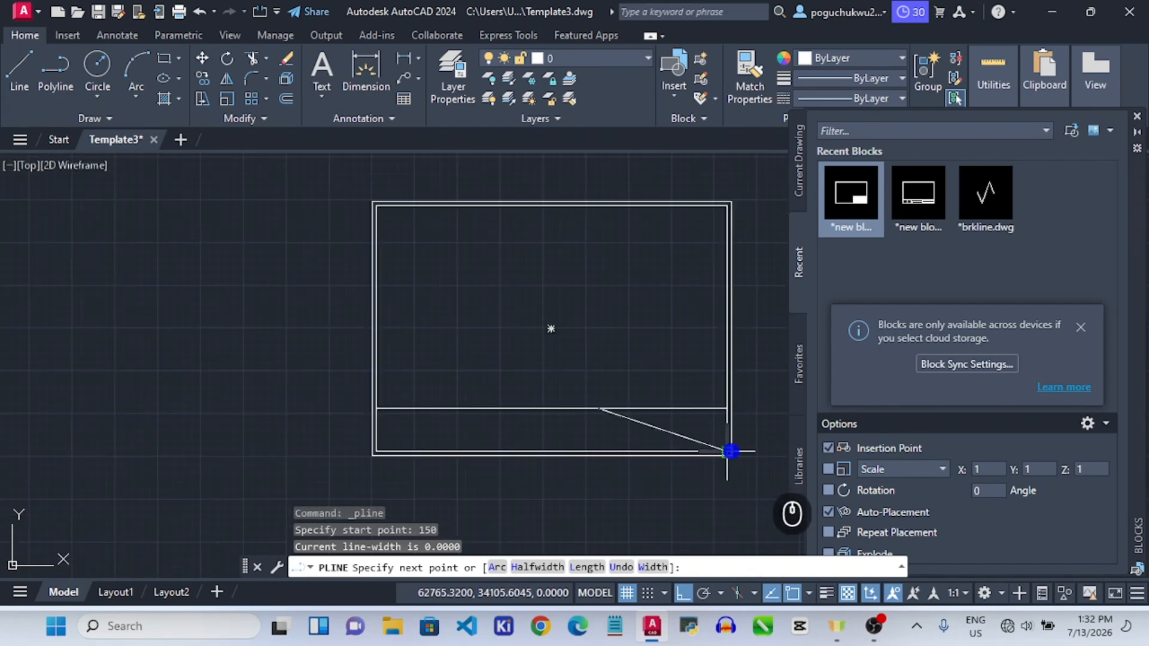
click(600, 451)
key(Escape)
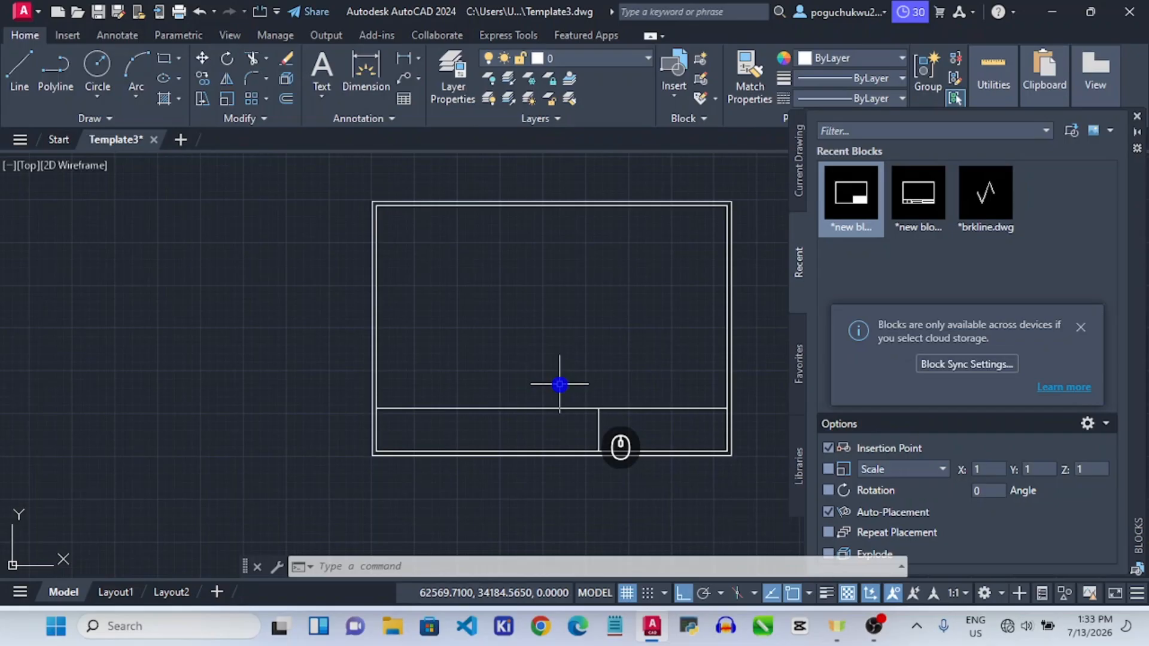
Draw the second vertical divider 160 units along, down to the bottom border.
click(600, 409)
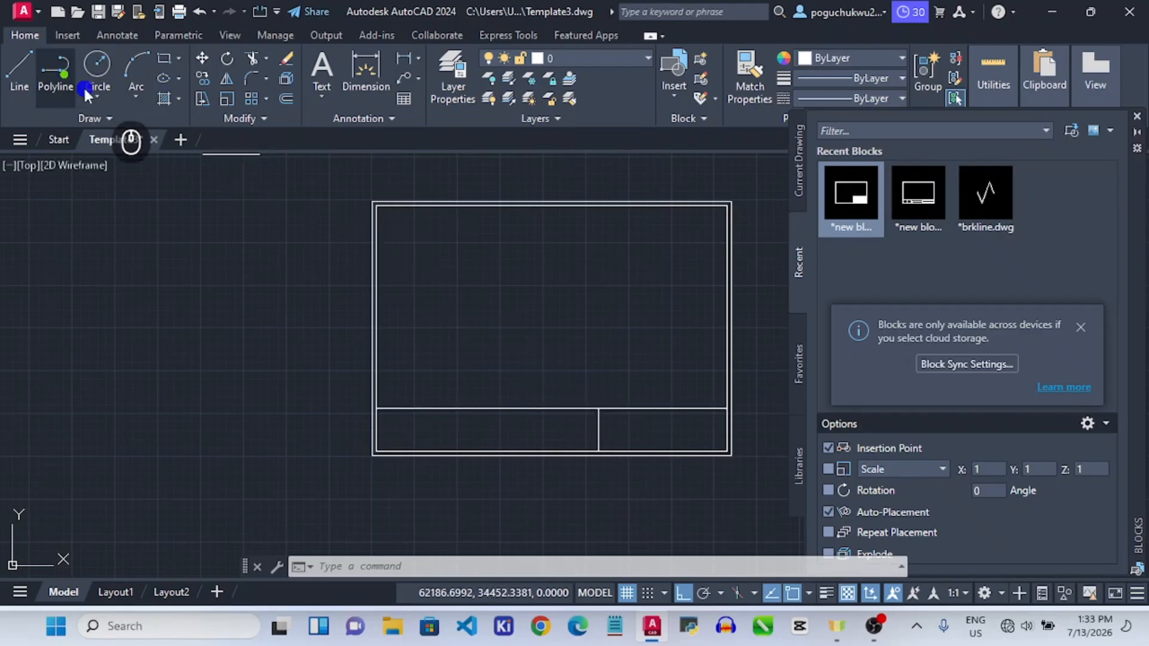
click(63, 74)
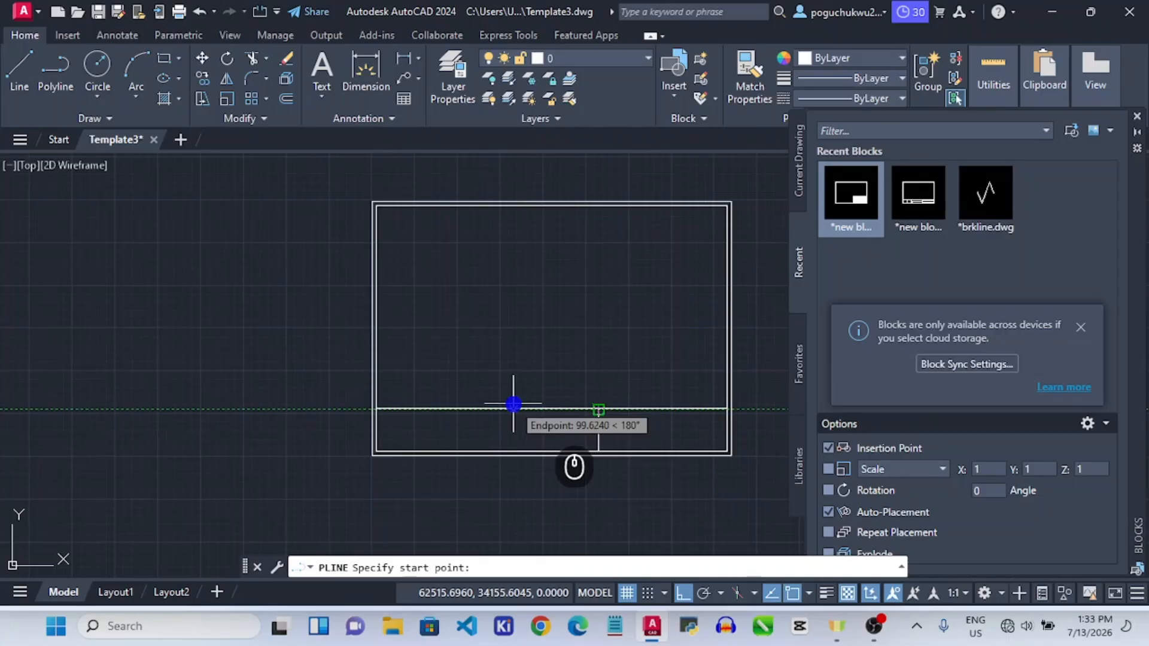
text(160)
key(Return)
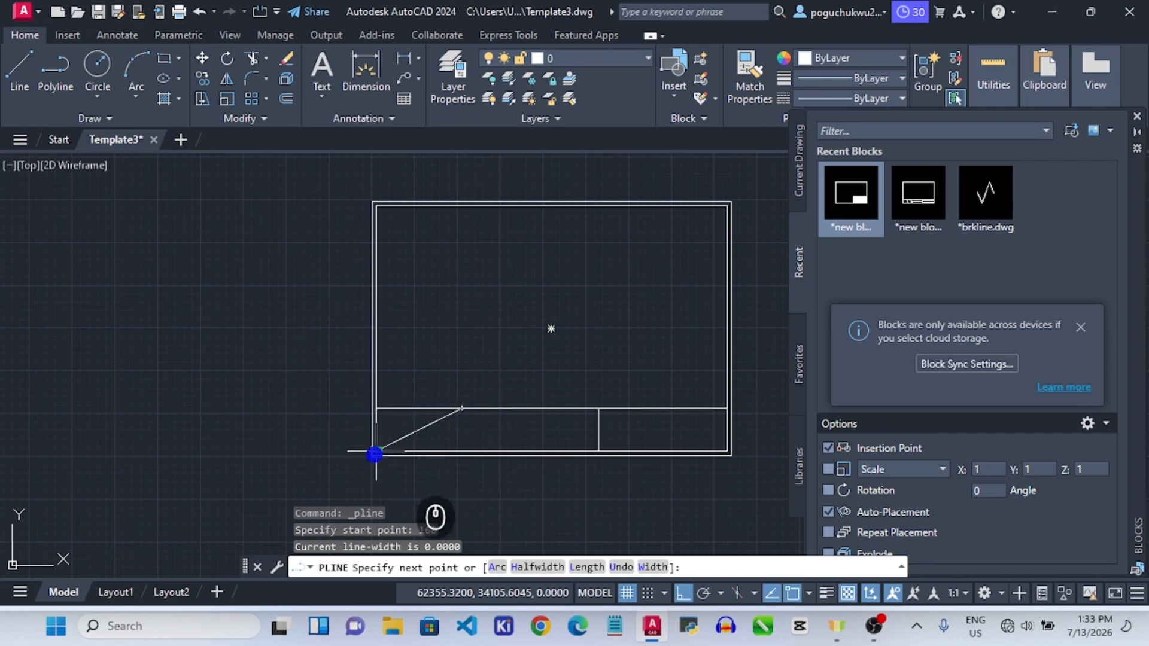
click(461, 452)
key(Escape)
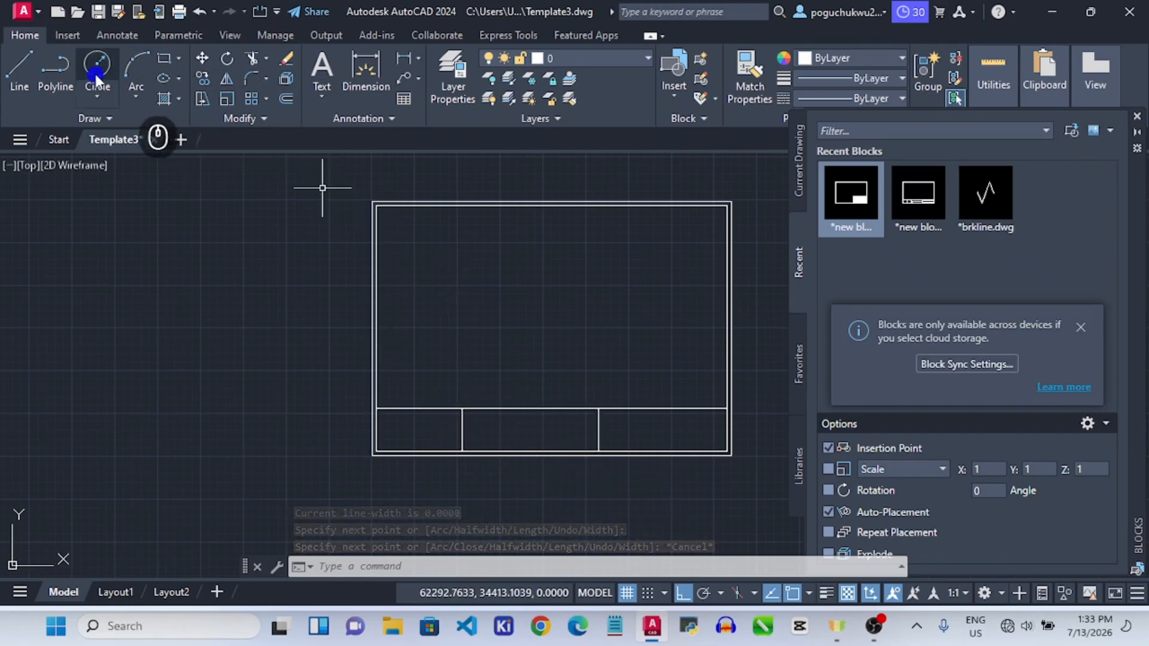
Draw a third vertical divider 50 units along, down to the bottom border.
click(55, 69)
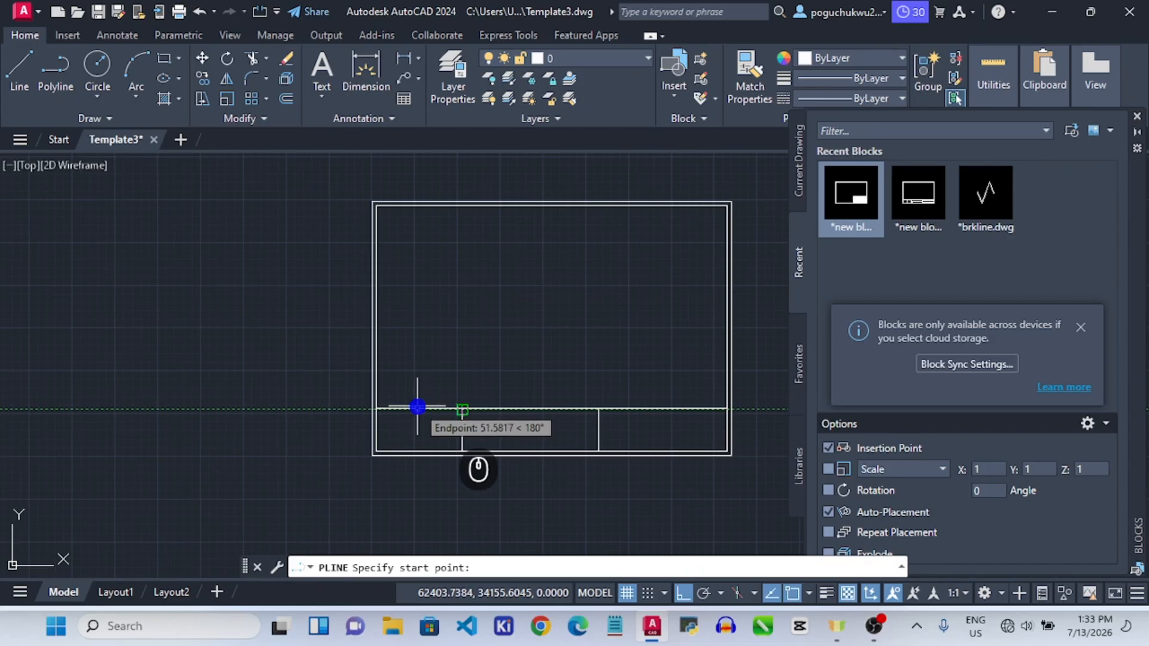
text(50)
key(Return)
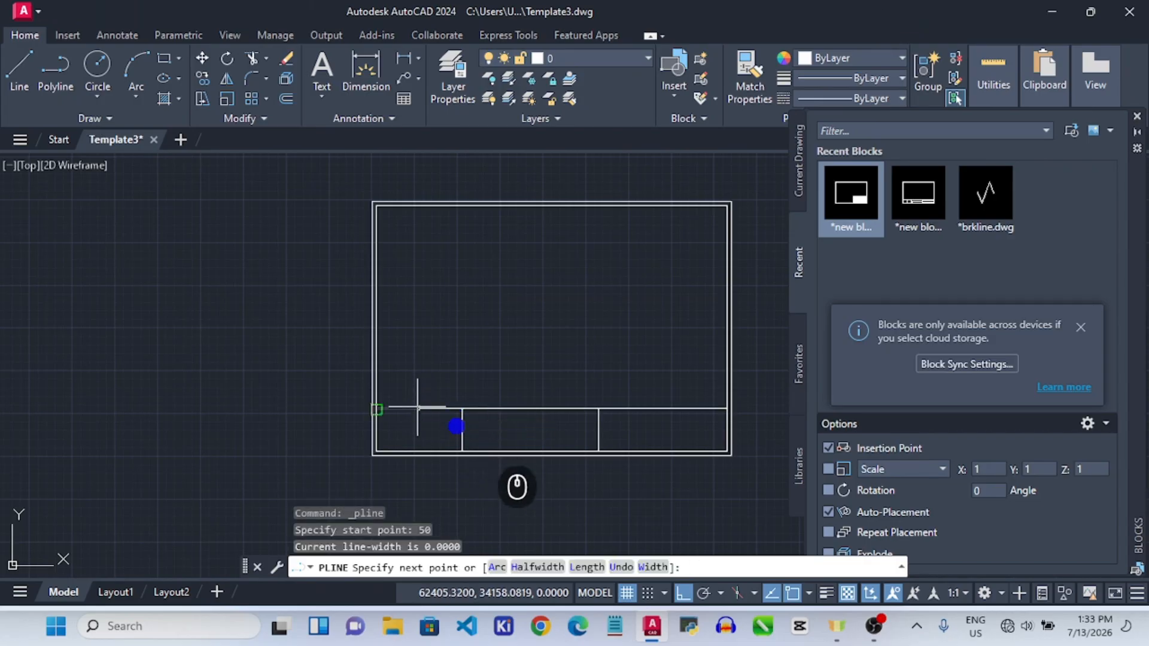
click(418, 450)
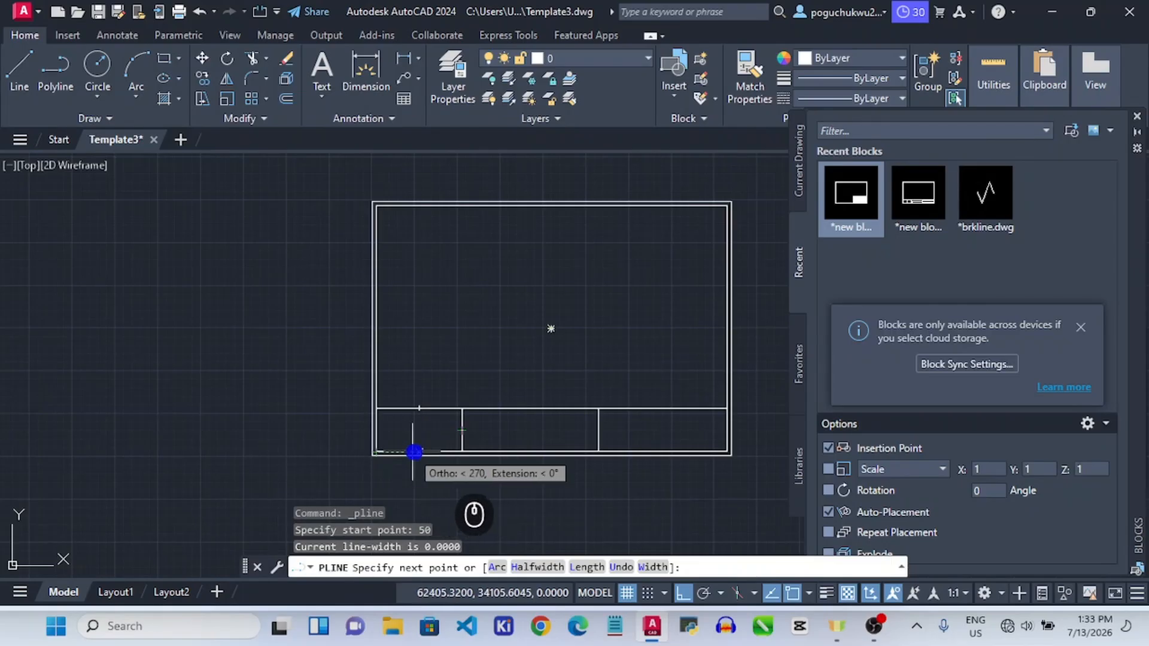
click(419, 450)
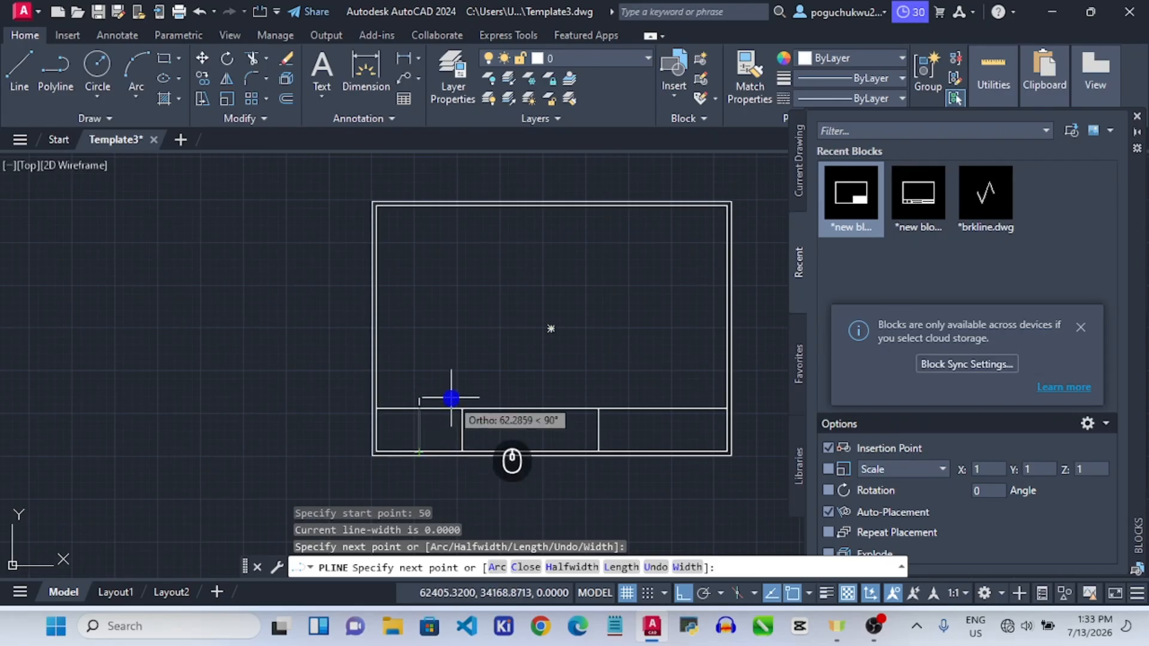
key(Escape)
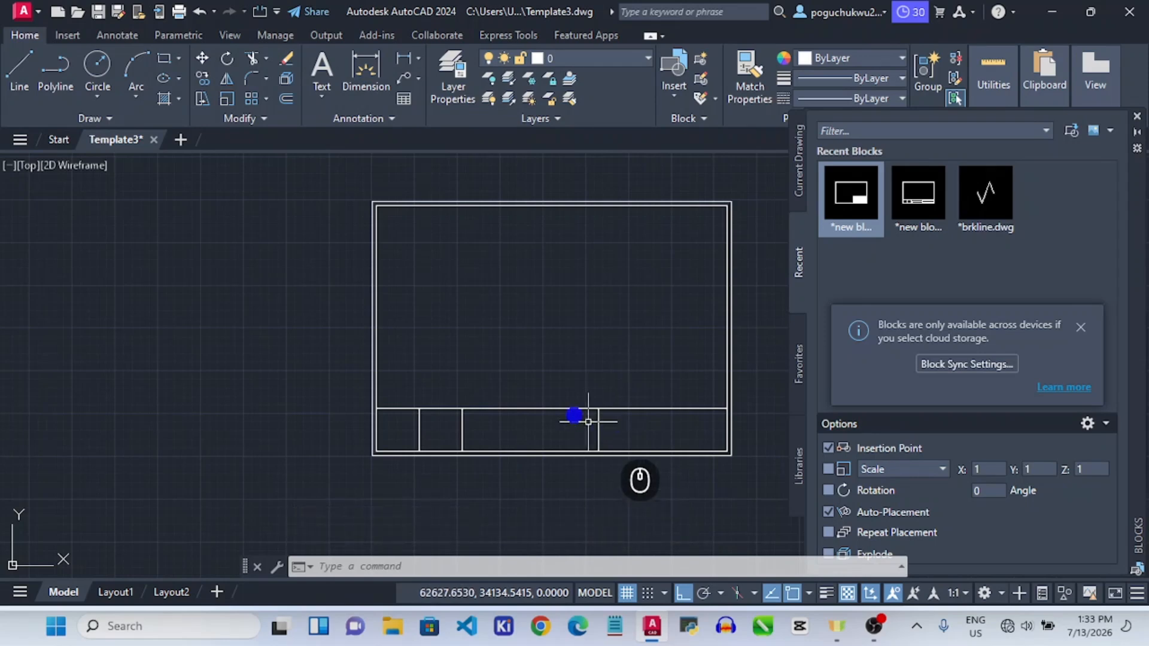
Draw a horizontal polyline splitting the title strip's middle cell.
click(53, 77)
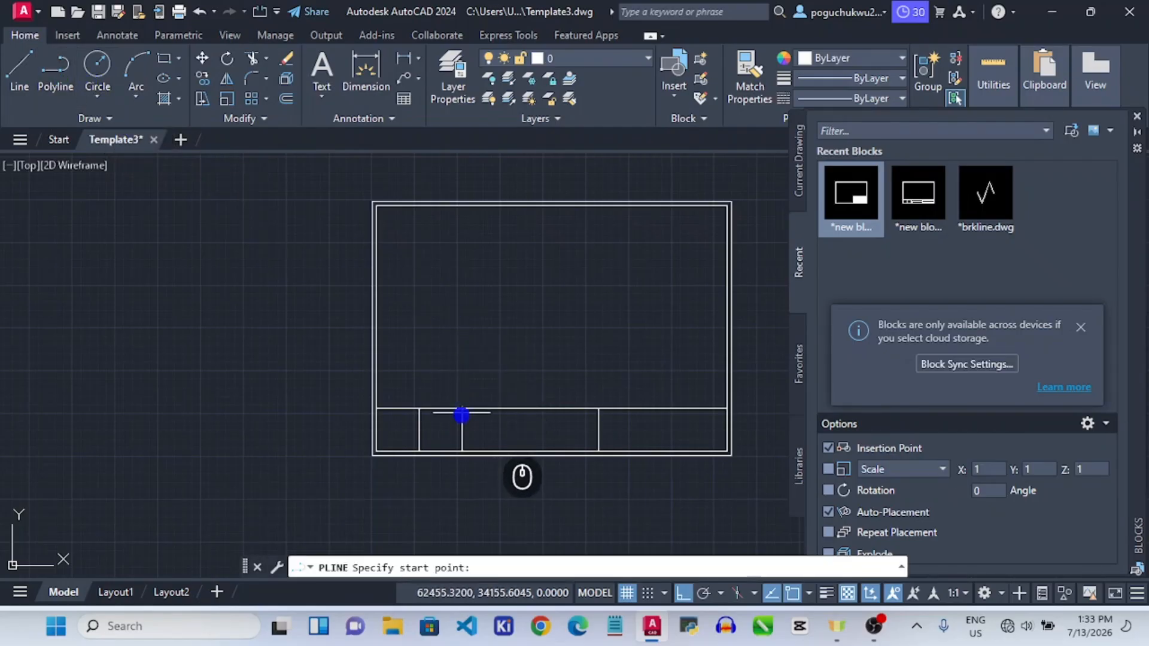
scroll(462, 428, up, 8)
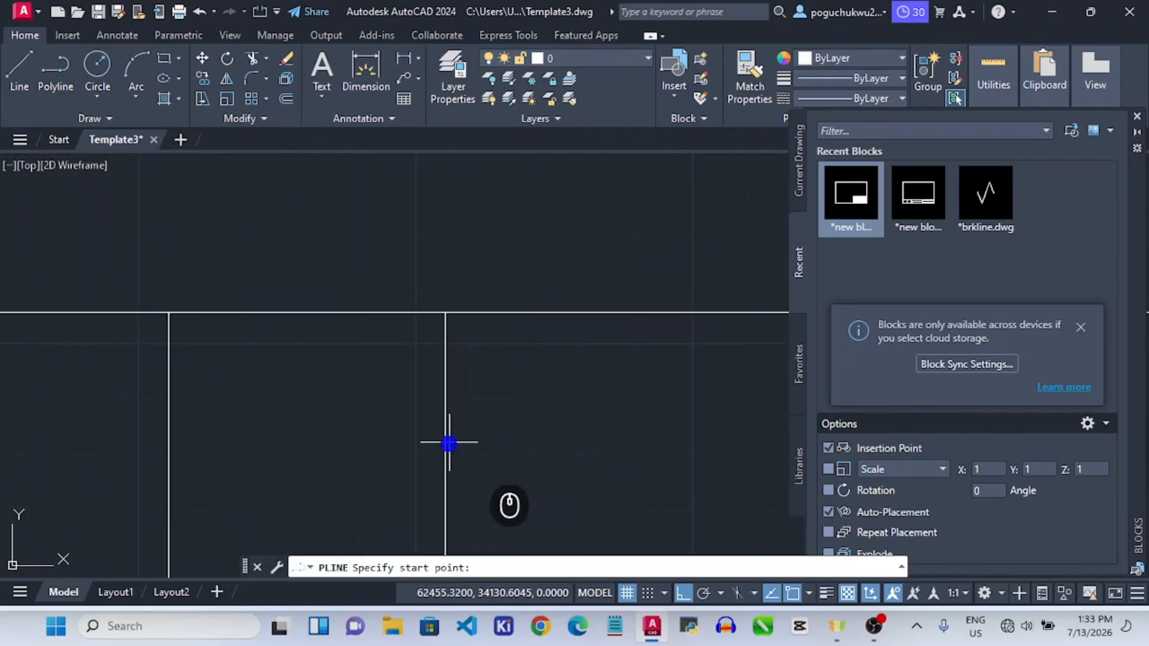
click(445, 450)
scroll(680, 477, down, 8)
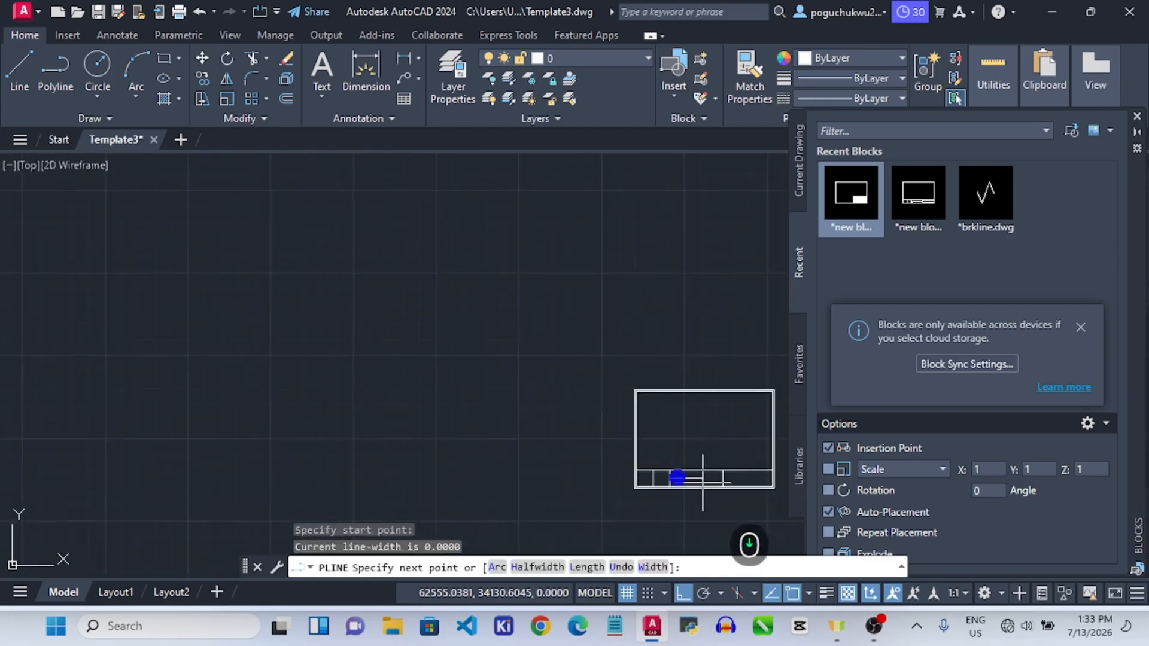
scroll(725, 476, up, 6)
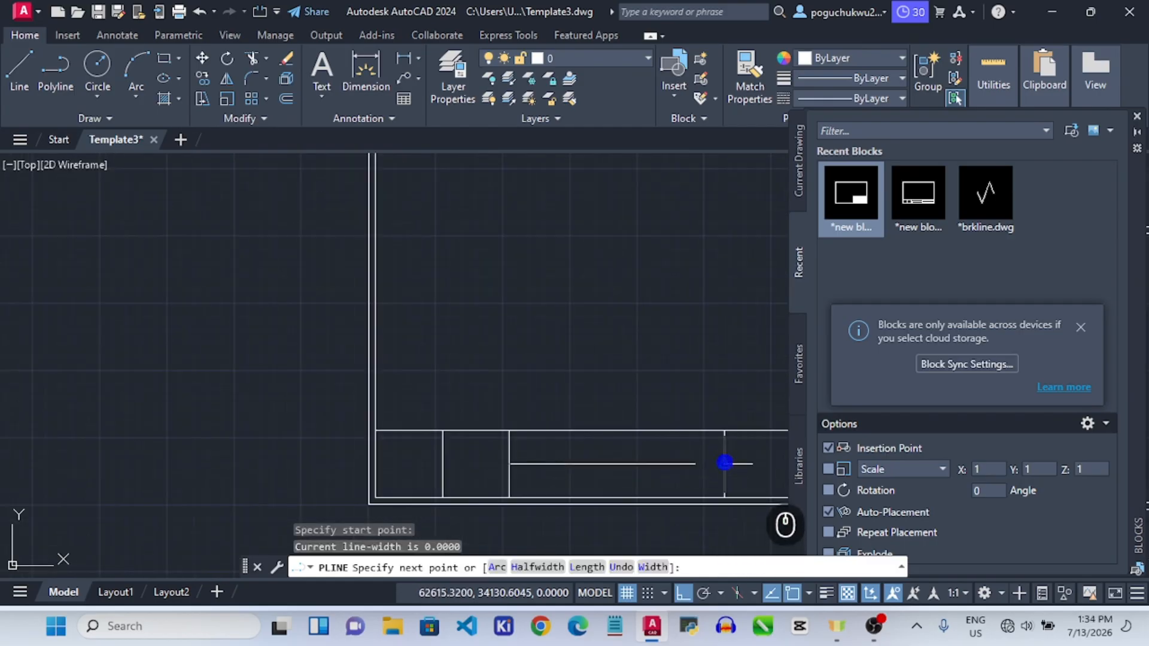
click(725, 463)
key(Escape)
scroll(778, 467, down, 5)
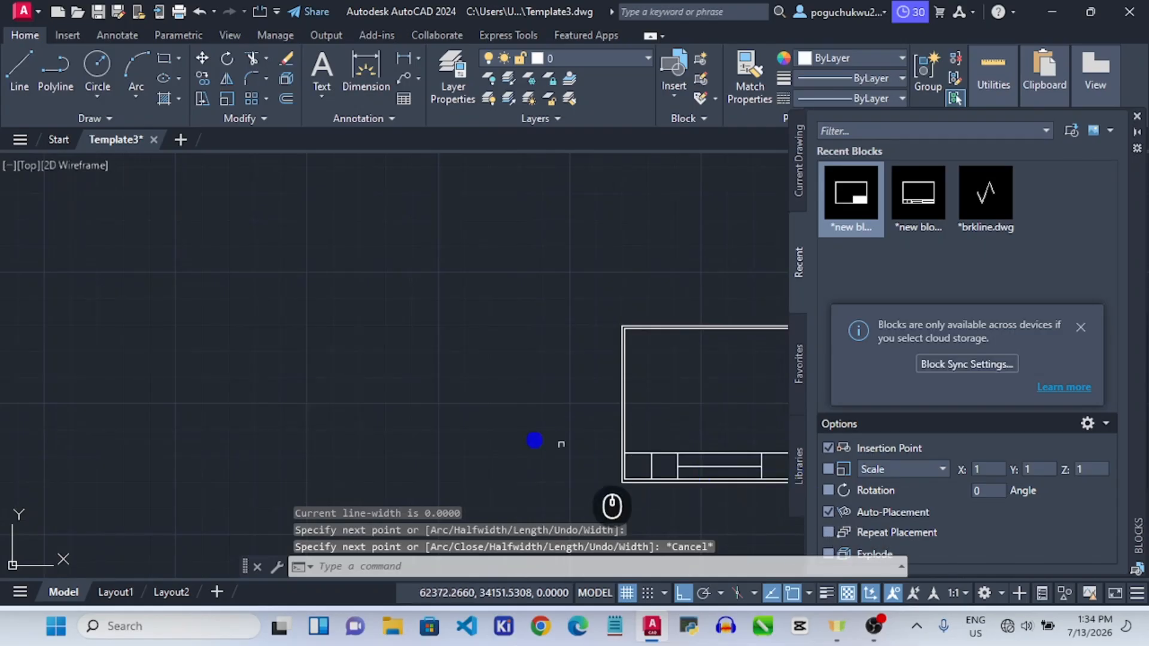
scroll(676, 455, down, 3)
scroll(620, 452, up, 4)
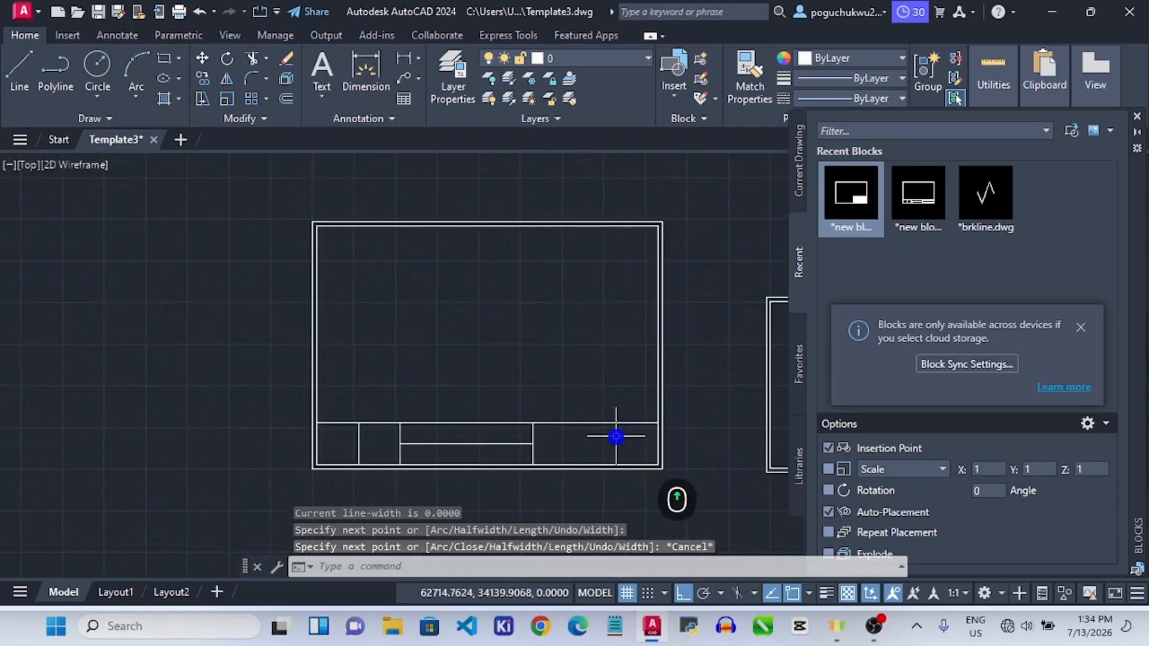
scroll(617, 436, up, 4)
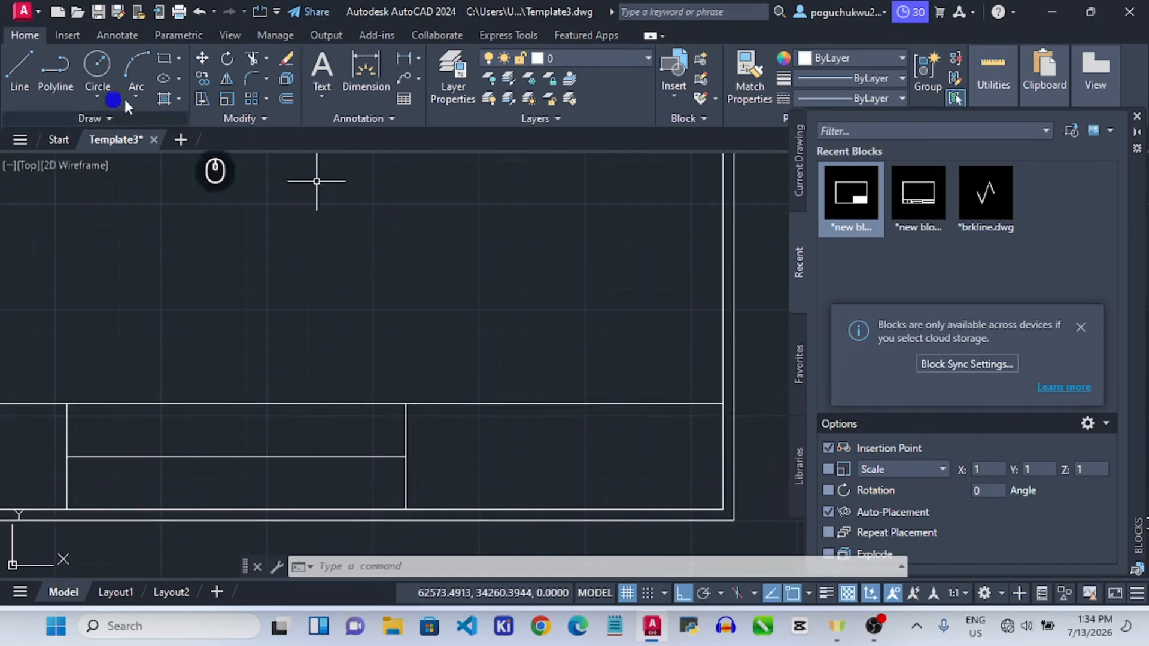
Draw a horizontal line 17 units below the corner, running left to the middle divider.
click(48, 75)
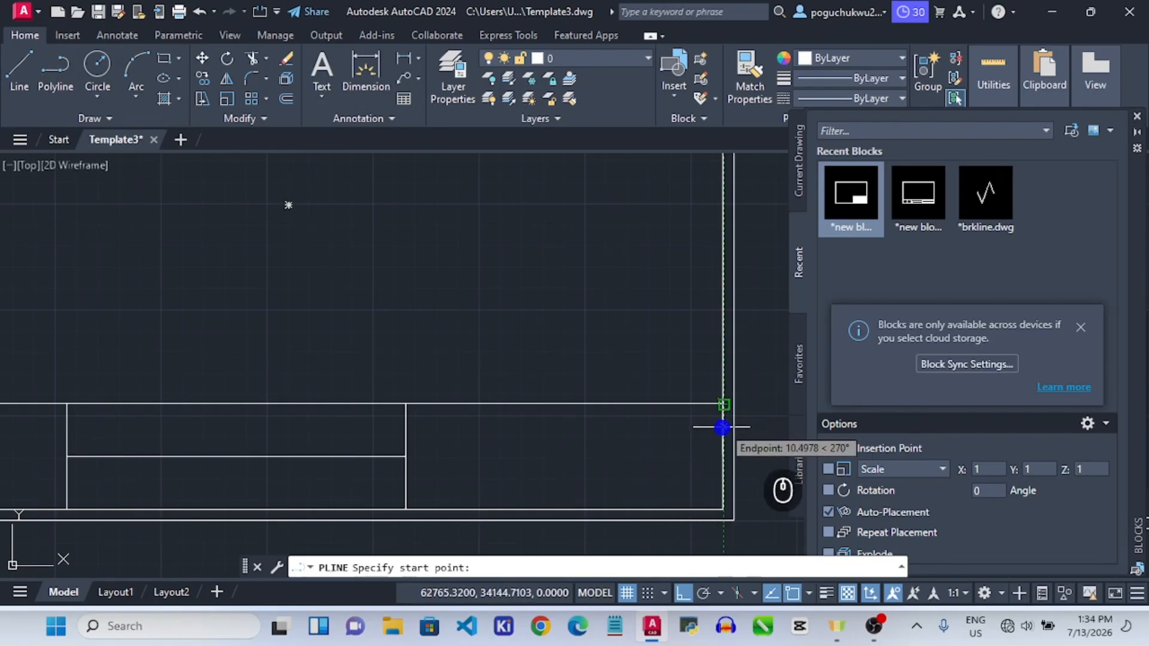
text(17)
key(Return)
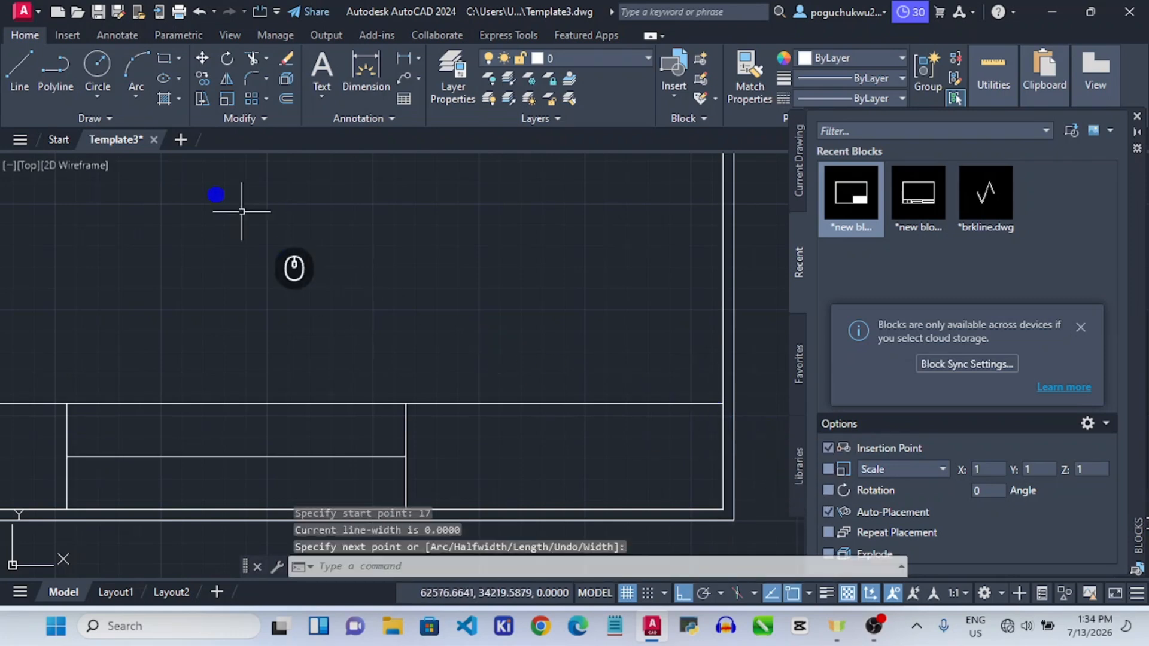
click(55, 70)
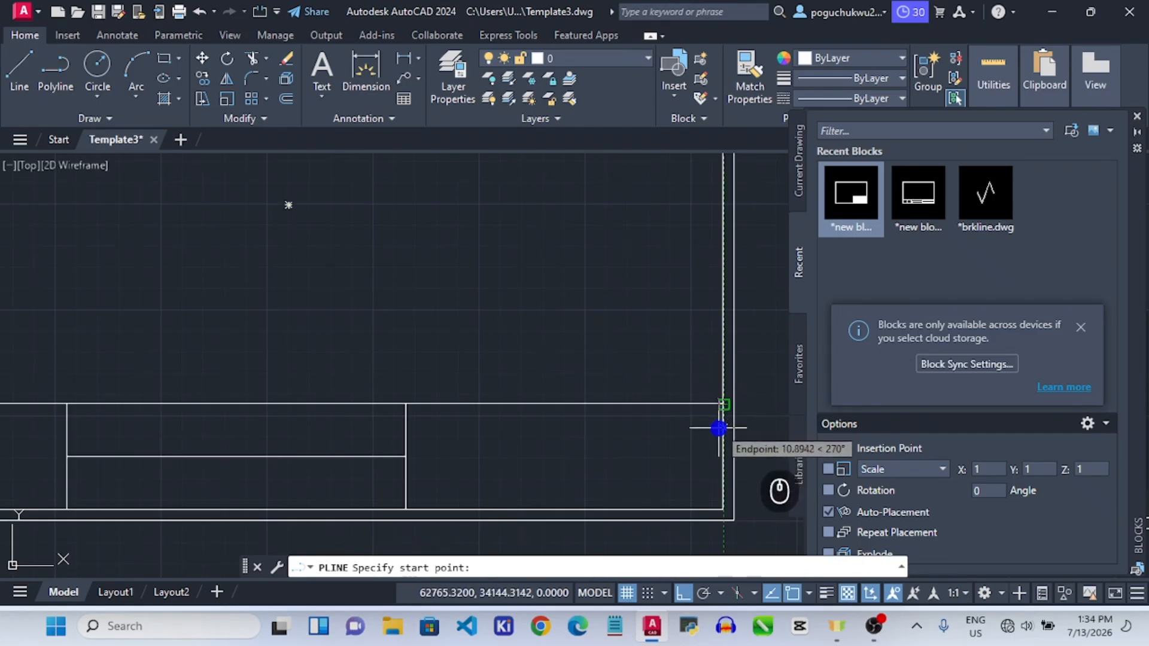
text(17)
key(Return)
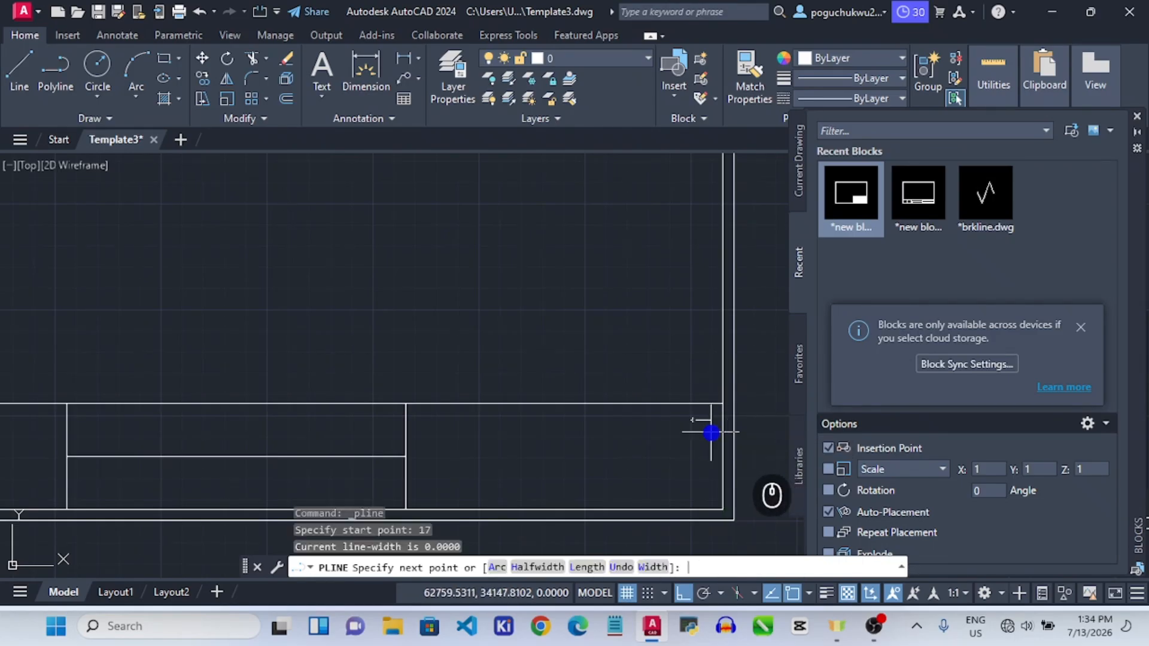
key(Escape)
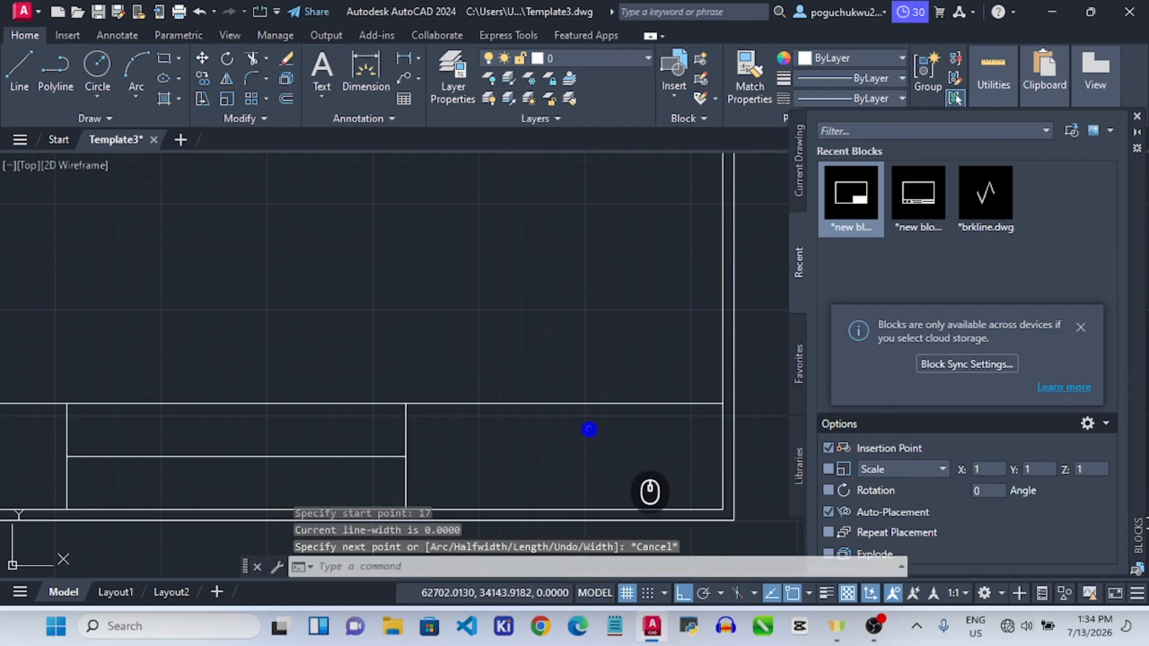
click(45, 62)
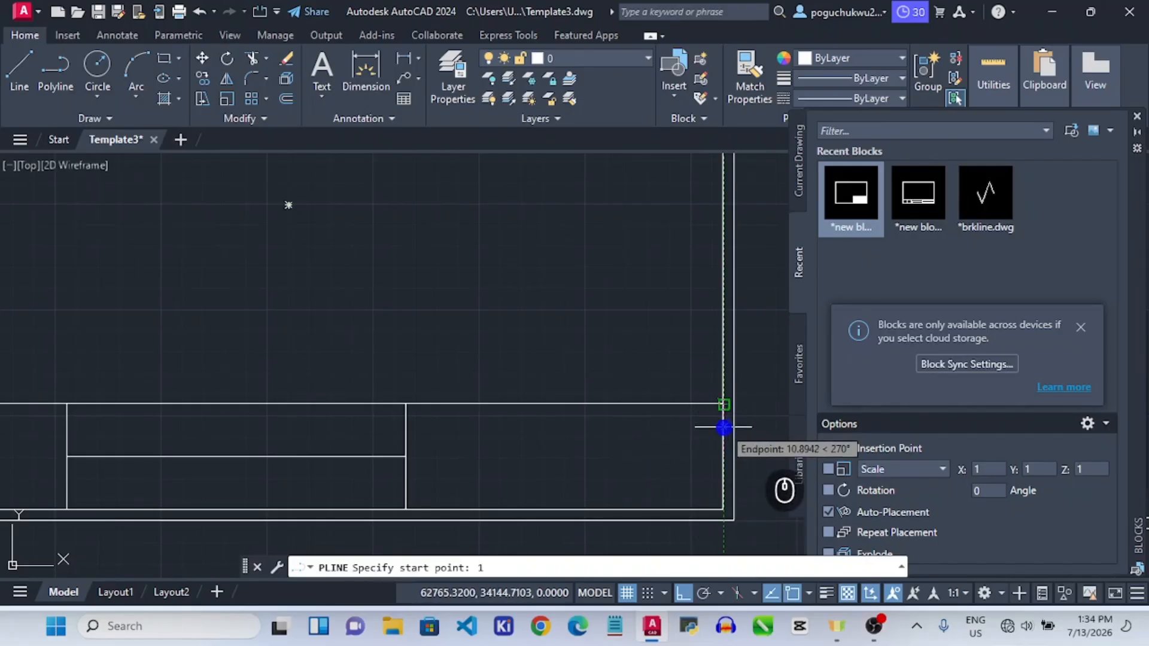
text(17)
key(Return)
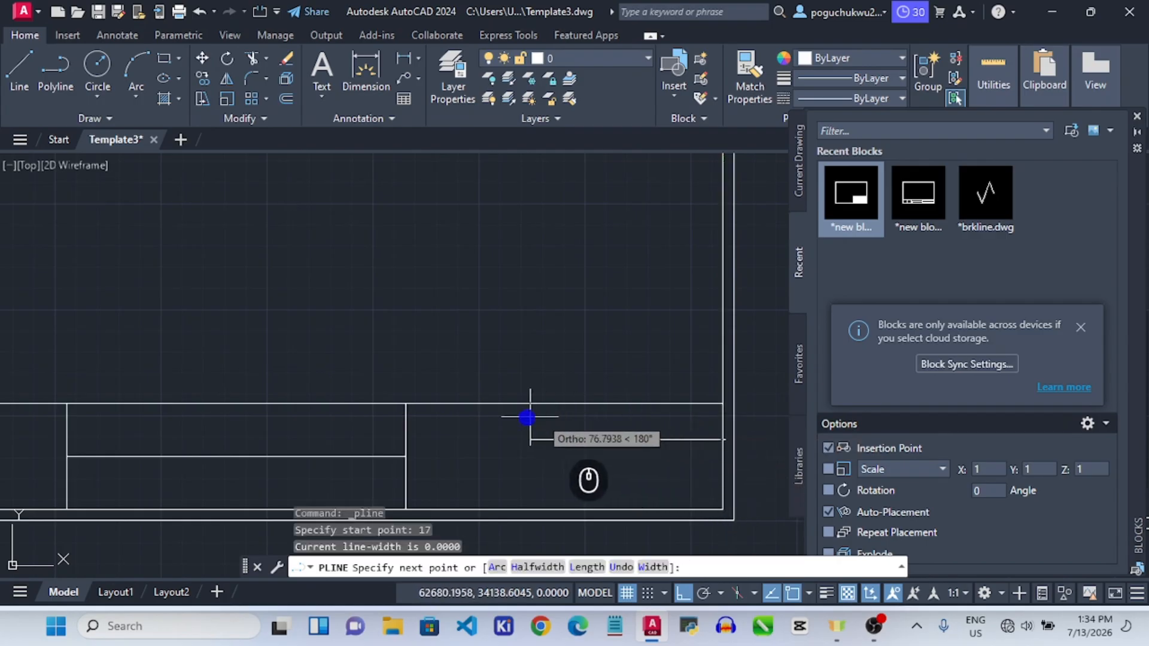
click(405, 439)
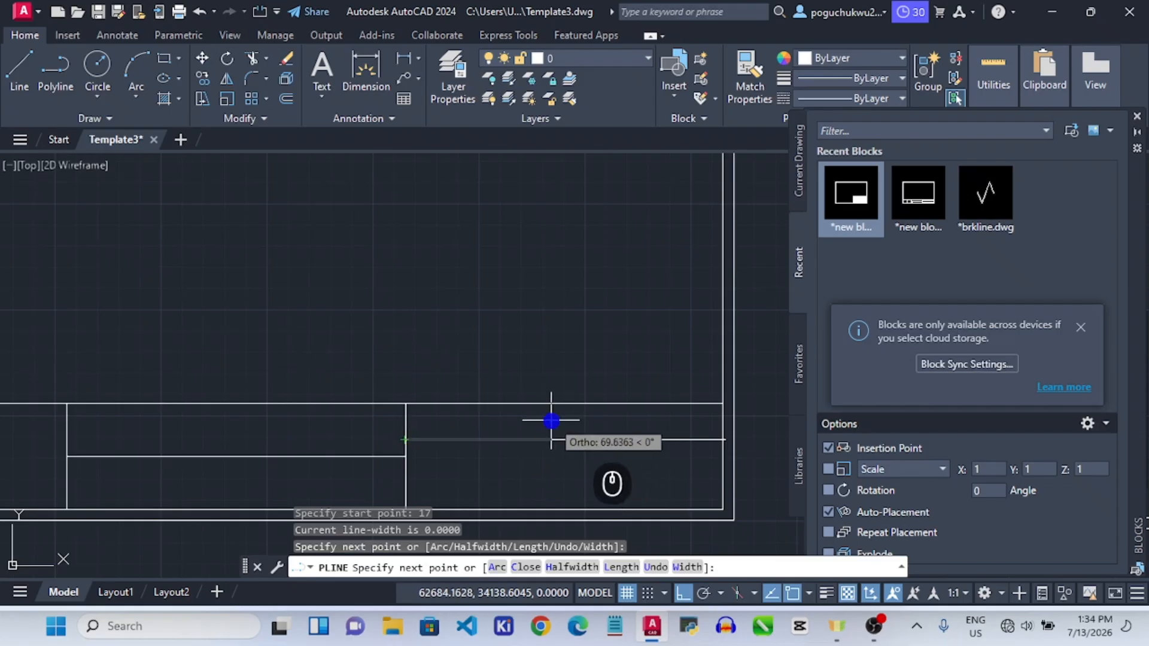
key(Escape)
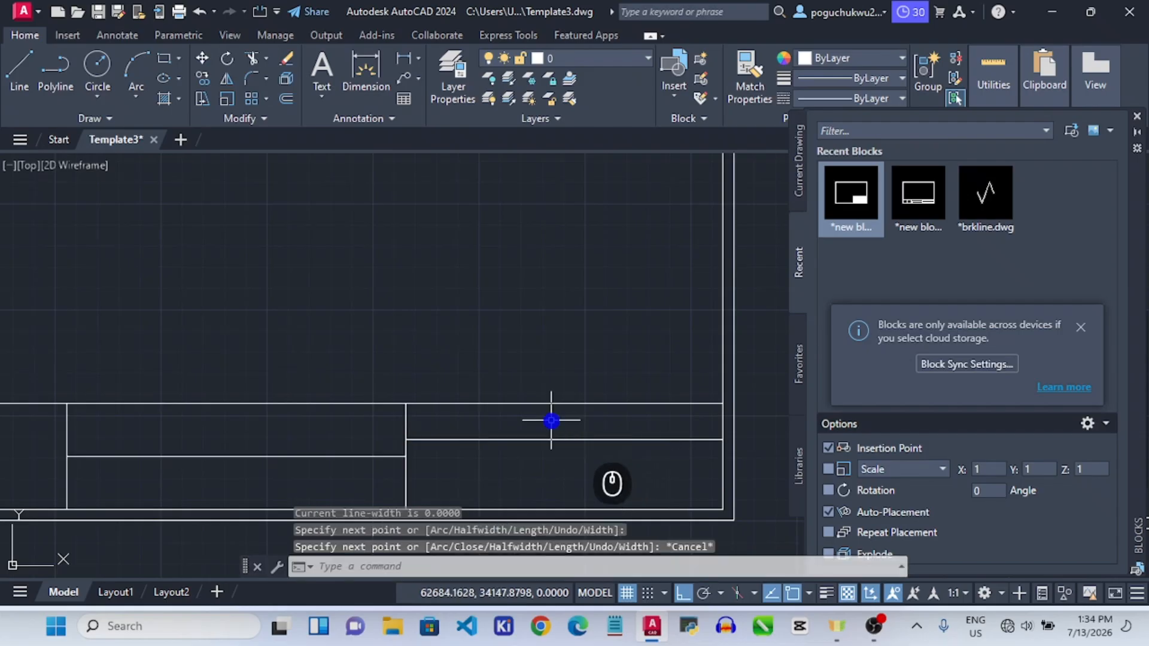
Add another horizontal line 17 units lower, ending on the vertical divider.
click(60, 78)
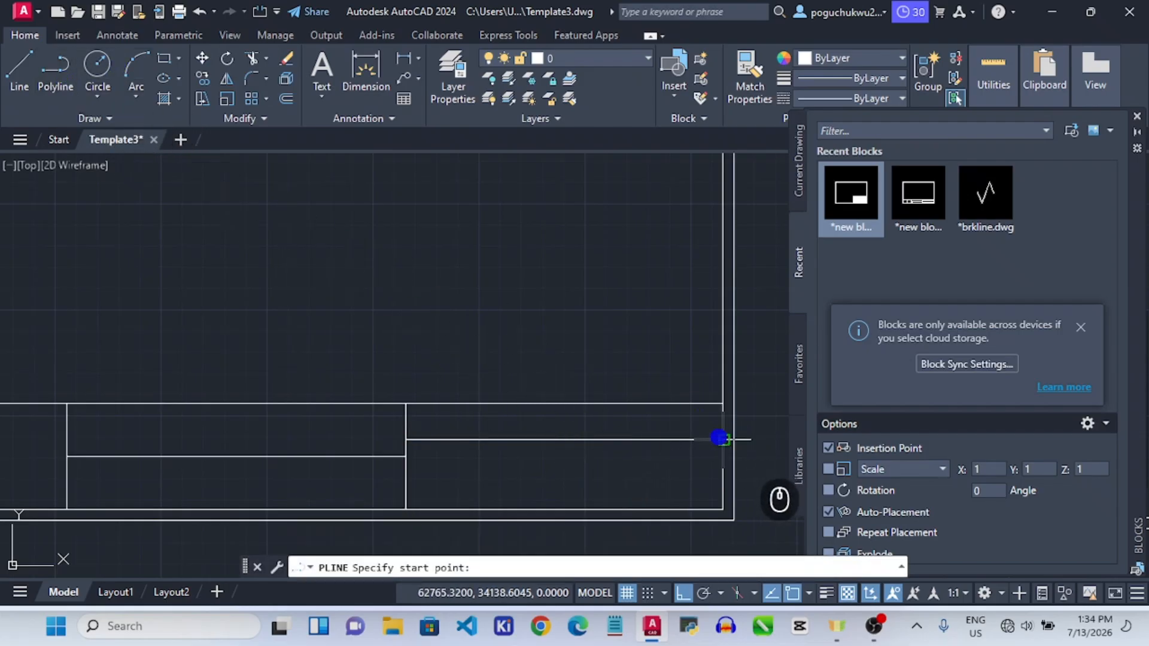
text(1)
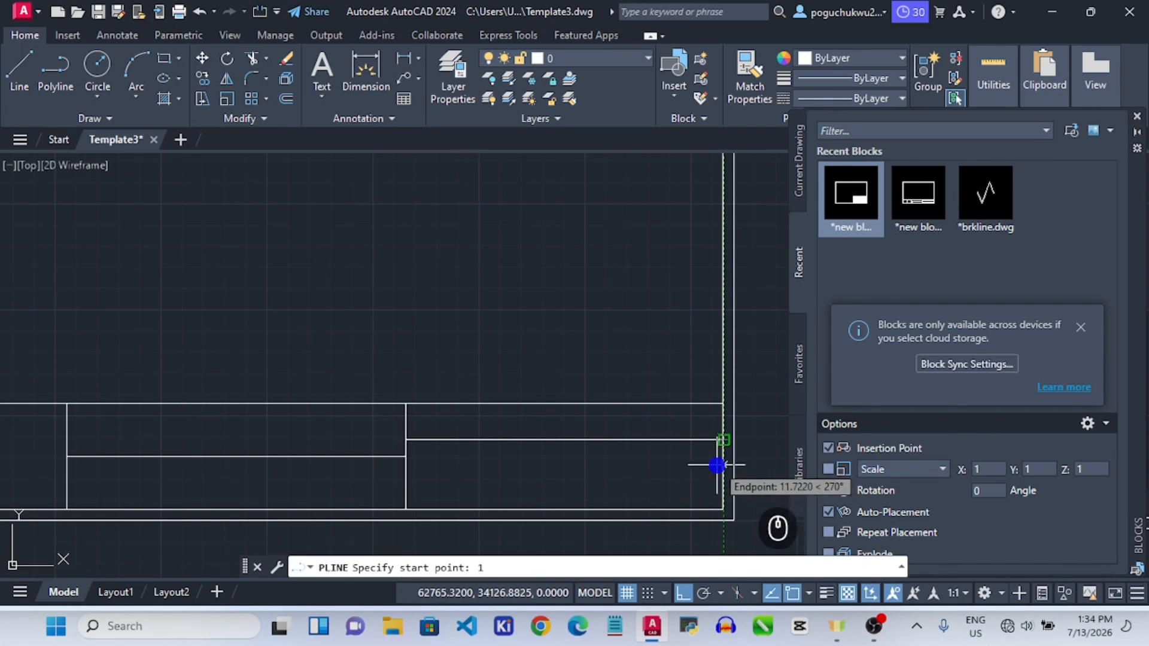
text(7)
key(Return)
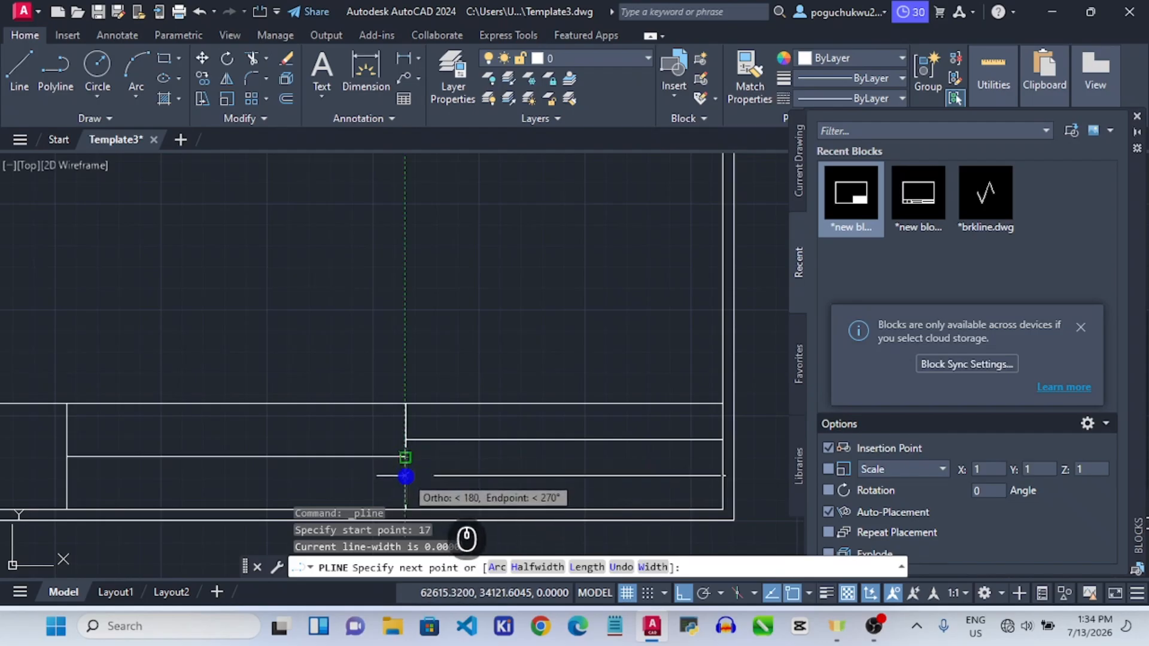
click(406, 477)
key(Escape)
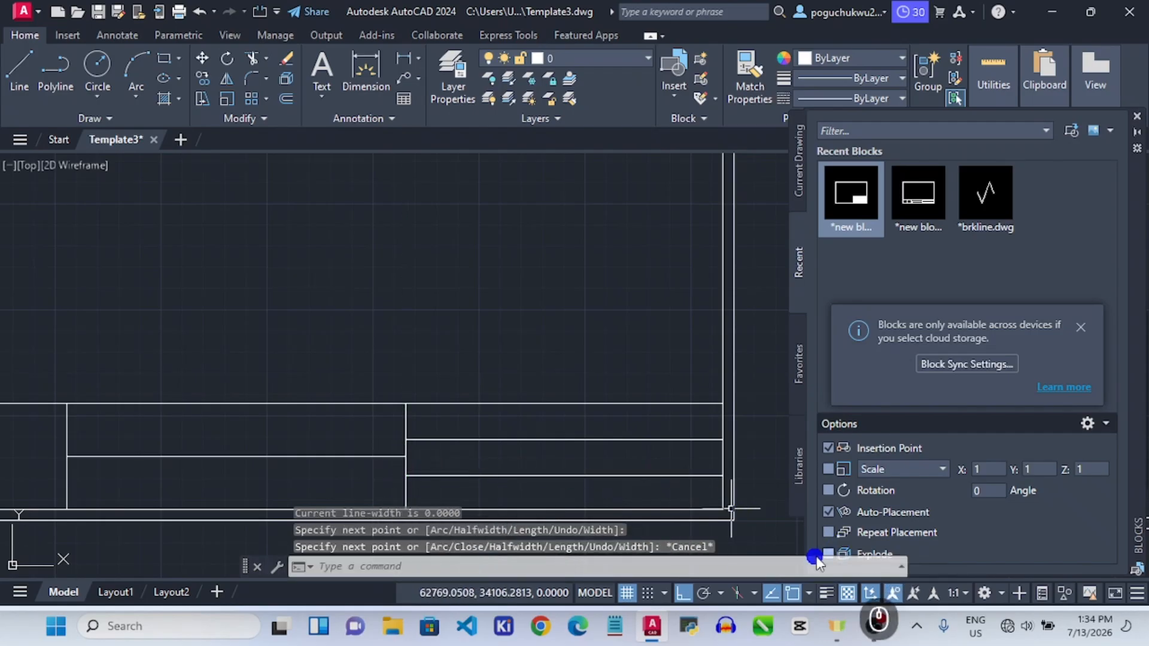
Measure the right cell's bottom row height with DIST, confirming 16 units between the lines.
scroll(682, 476, down, 3)
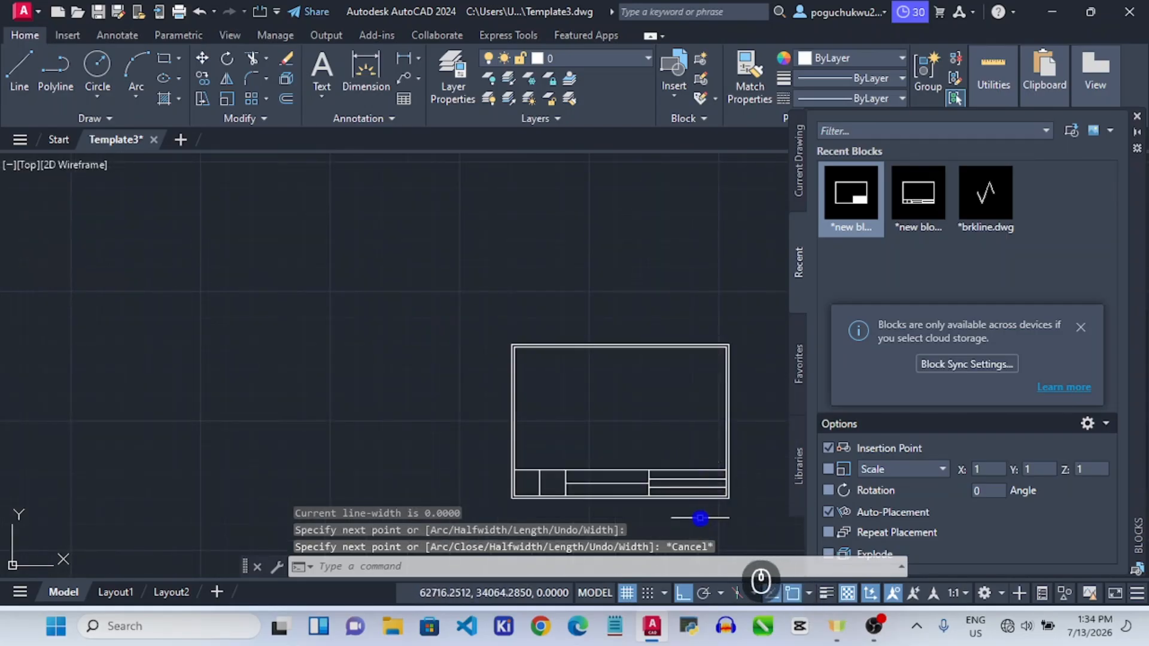
scroll(704, 503, up, 5)
scroll(747, 472, down, 4)
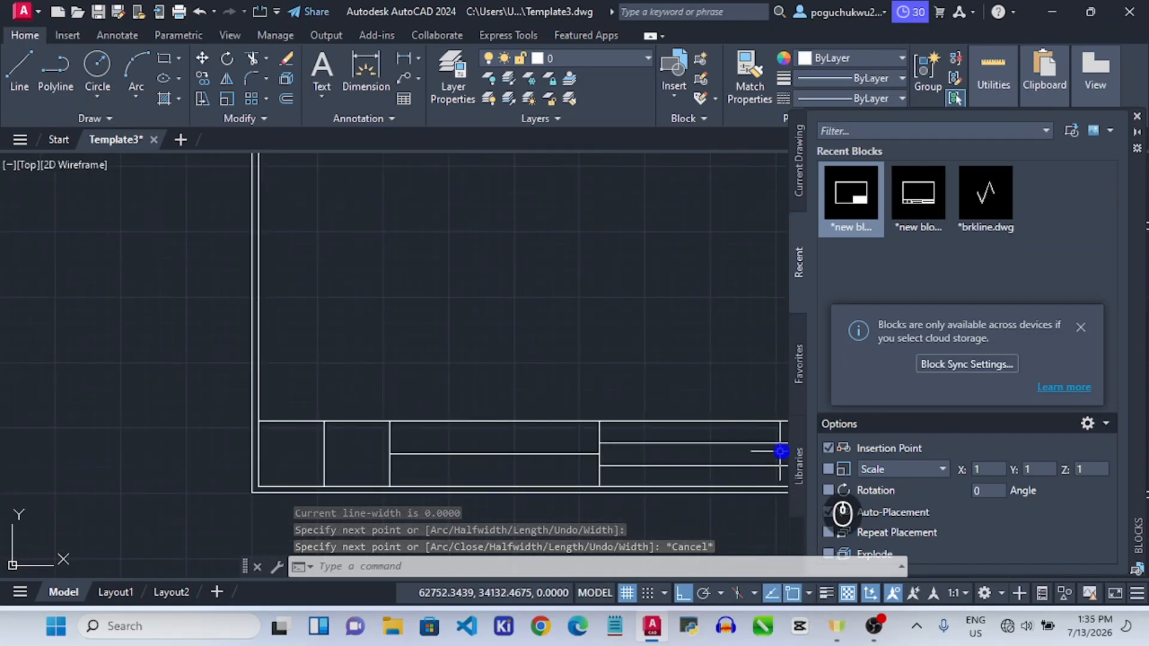
scroll(766, 455, down, 2)
scroll(449, 462, down, 2)
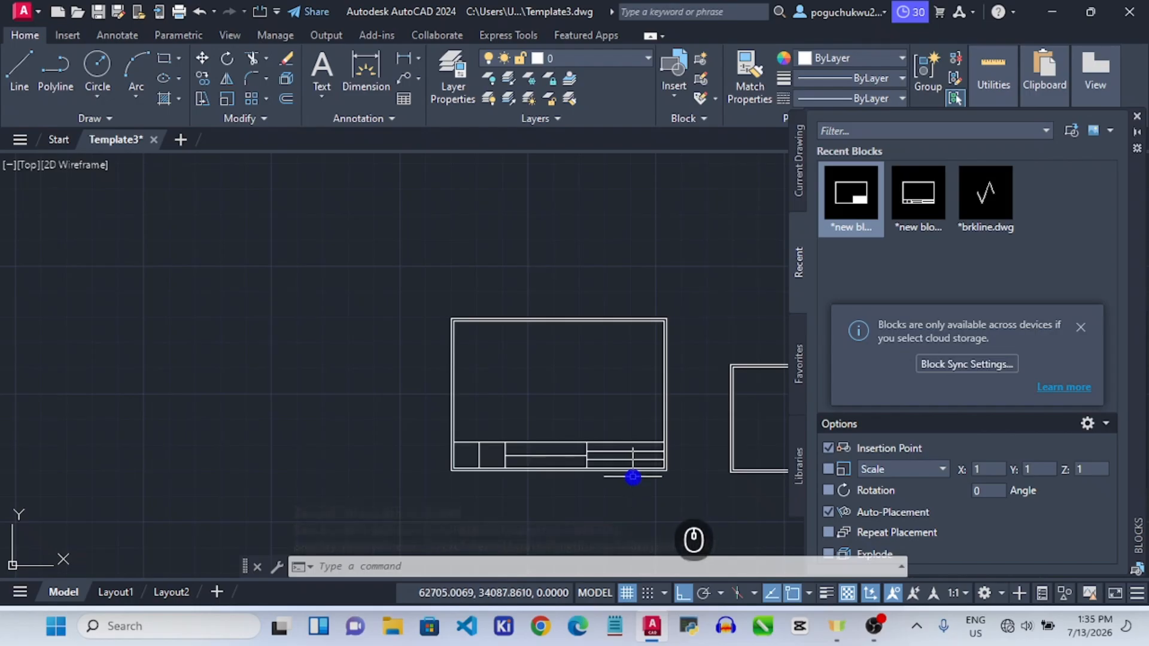
scroll(636, 474, up, 4)
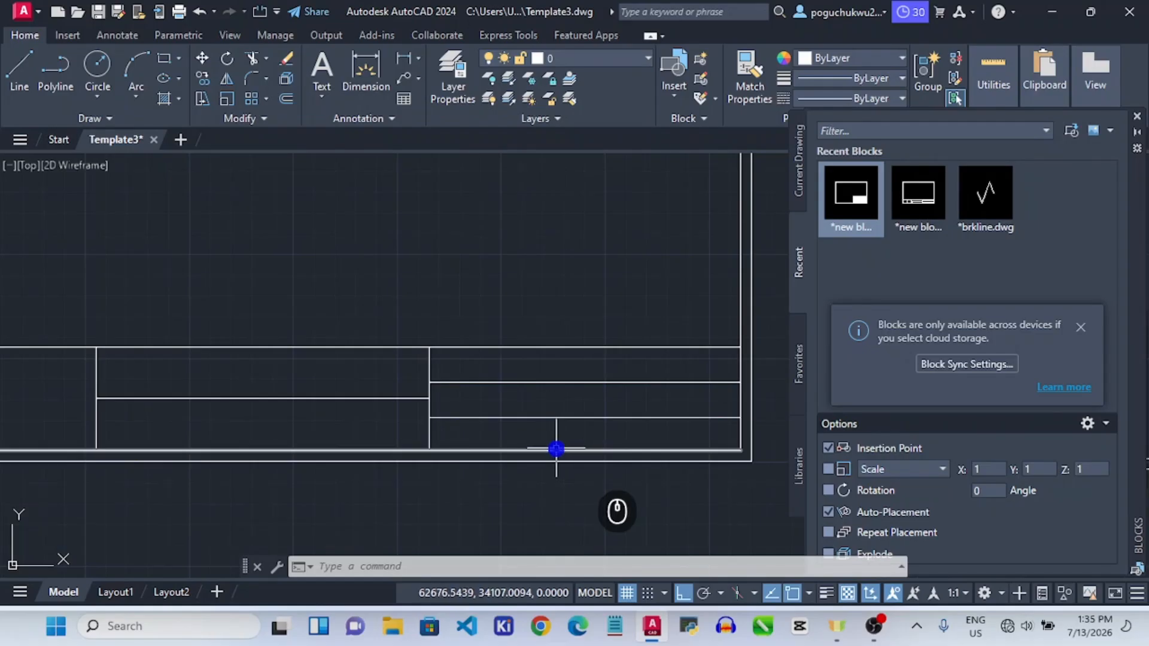
click(415, 568)
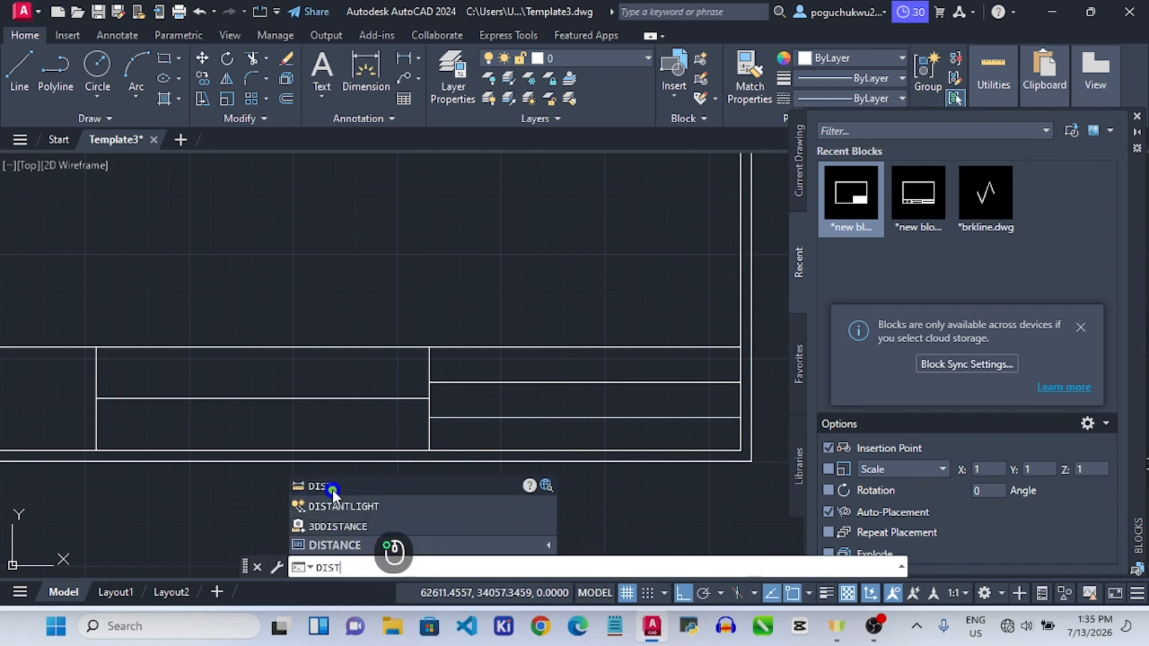
text(DIST)
click(323, 486)
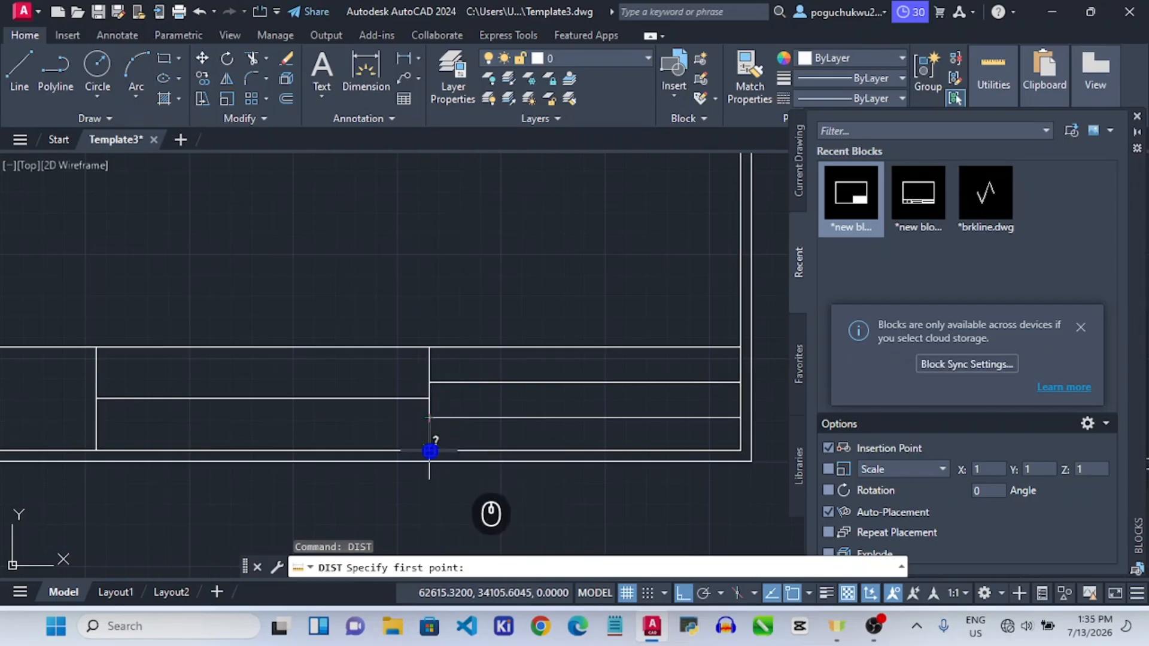
click(429, 417)
click(429, 450)
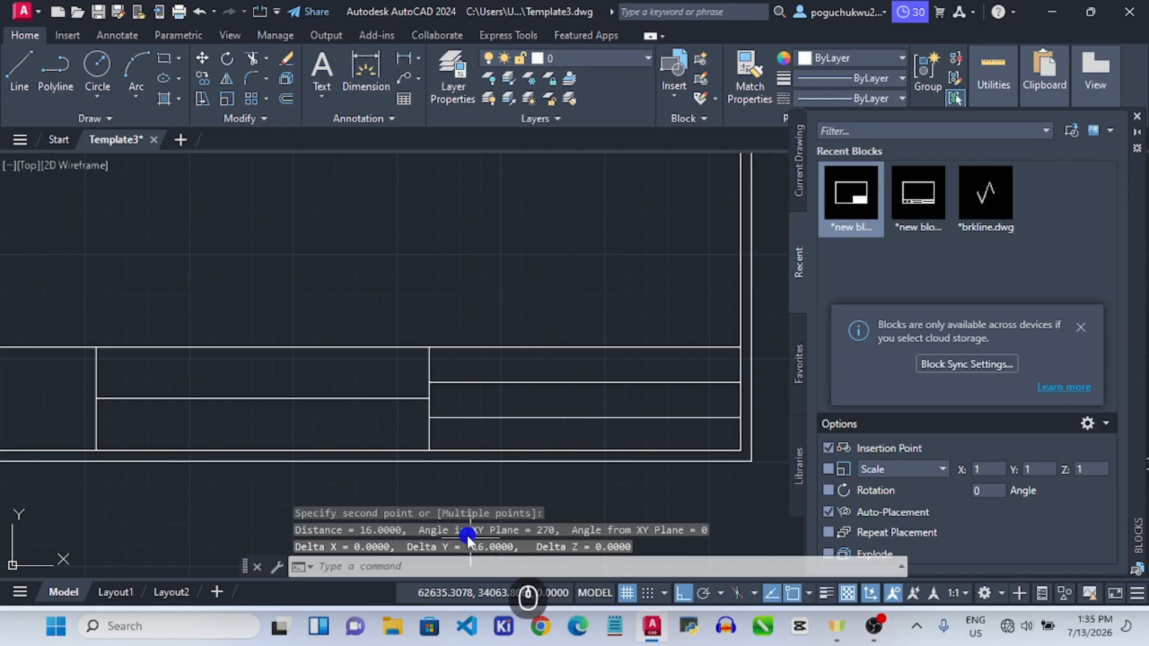
key(Escape)
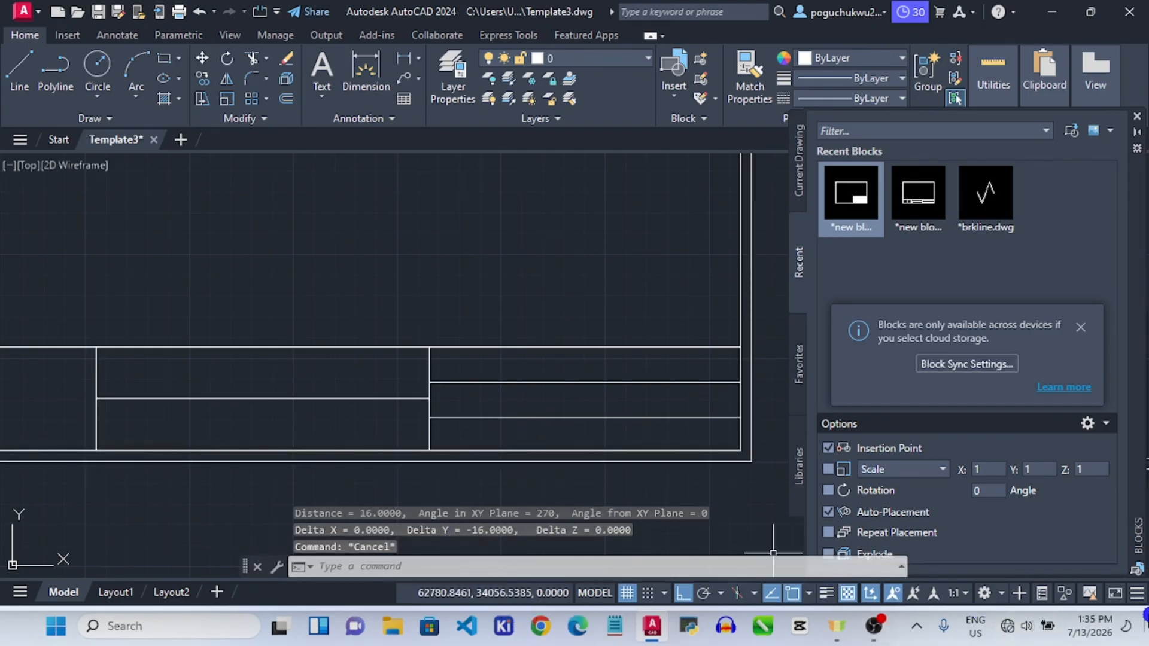
scroll(658, 401, down, 5)
scroll(485, 390, up, 2)
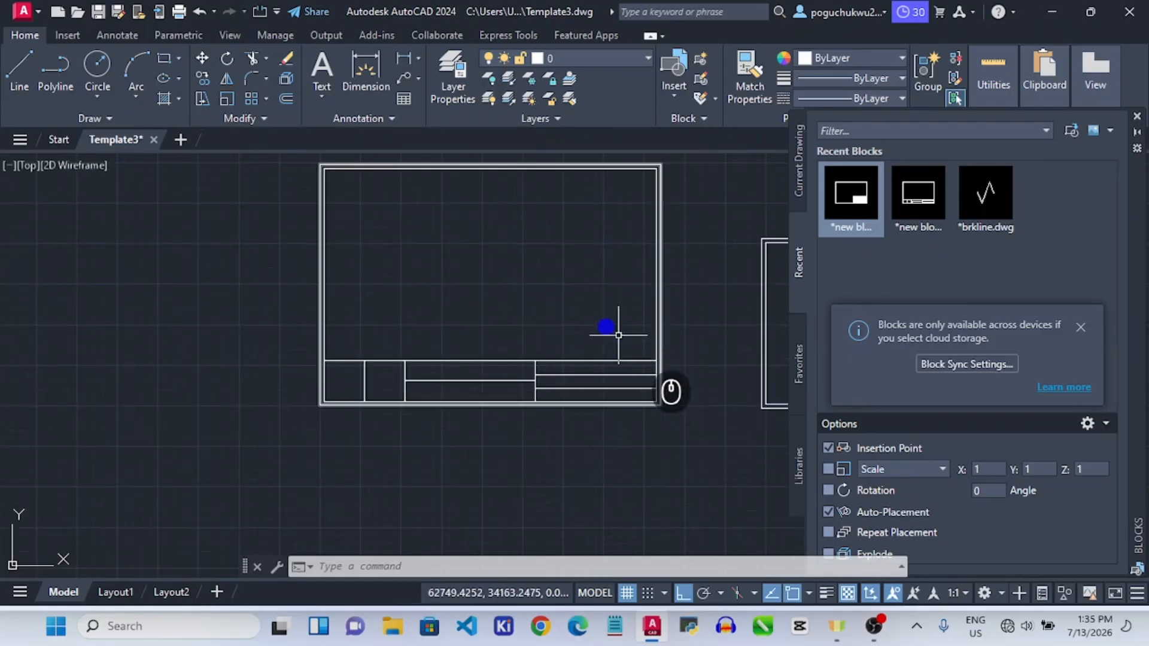
Draw a multiline text box across the top-right title-block cell and type 'TECH and CAD'.
click(324, 86)
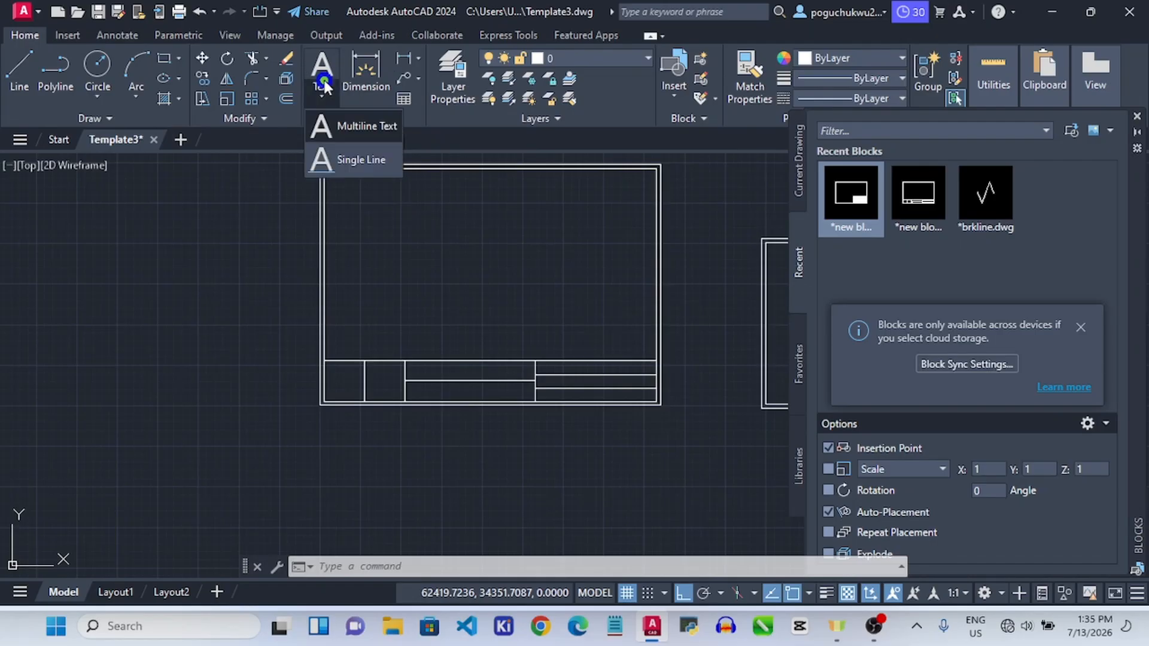
click(343, 128)
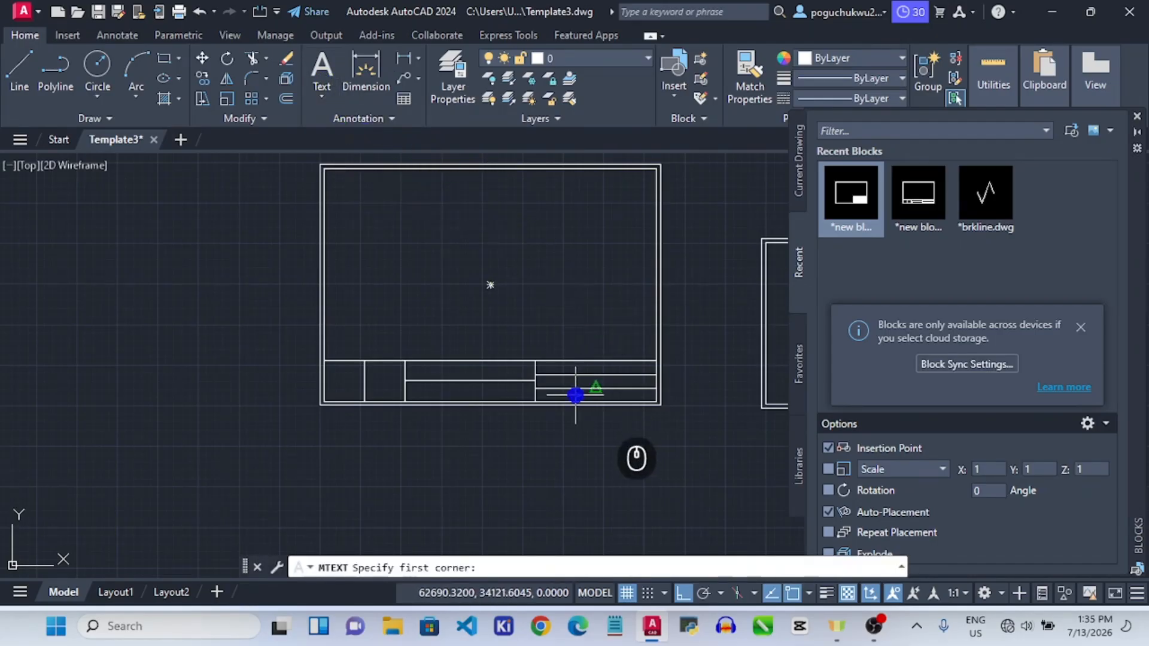
scroll(593, 377, up, 5)
scroll(418, 341, up, 1)
scroll(346, 347, down, 3)
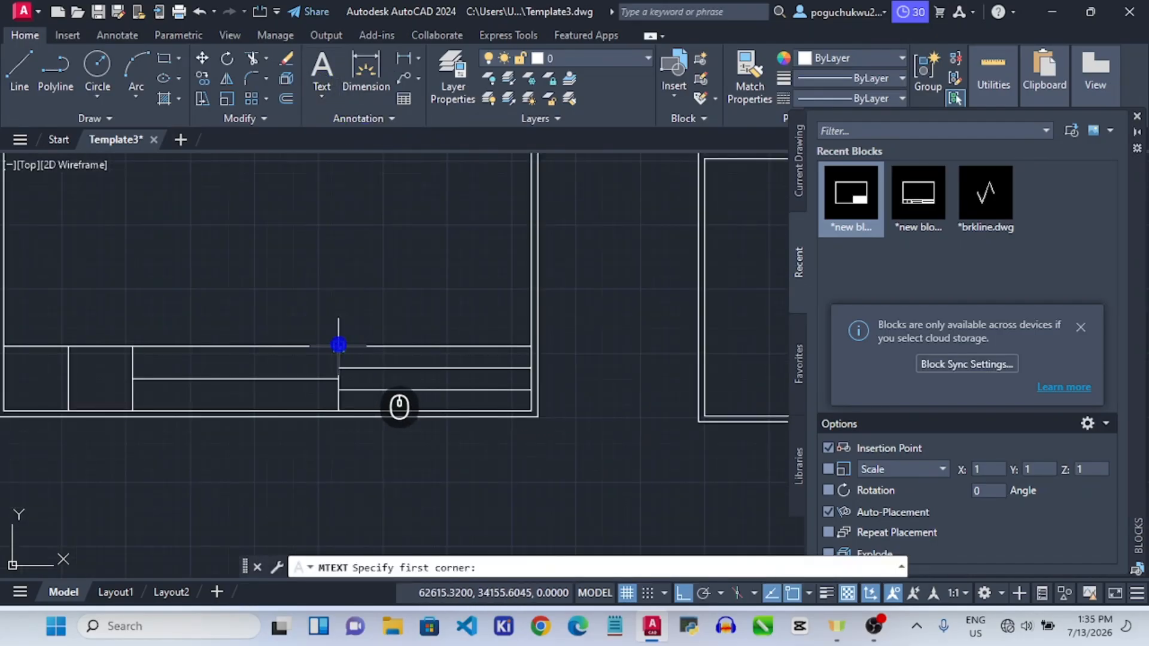
click(339, 345)
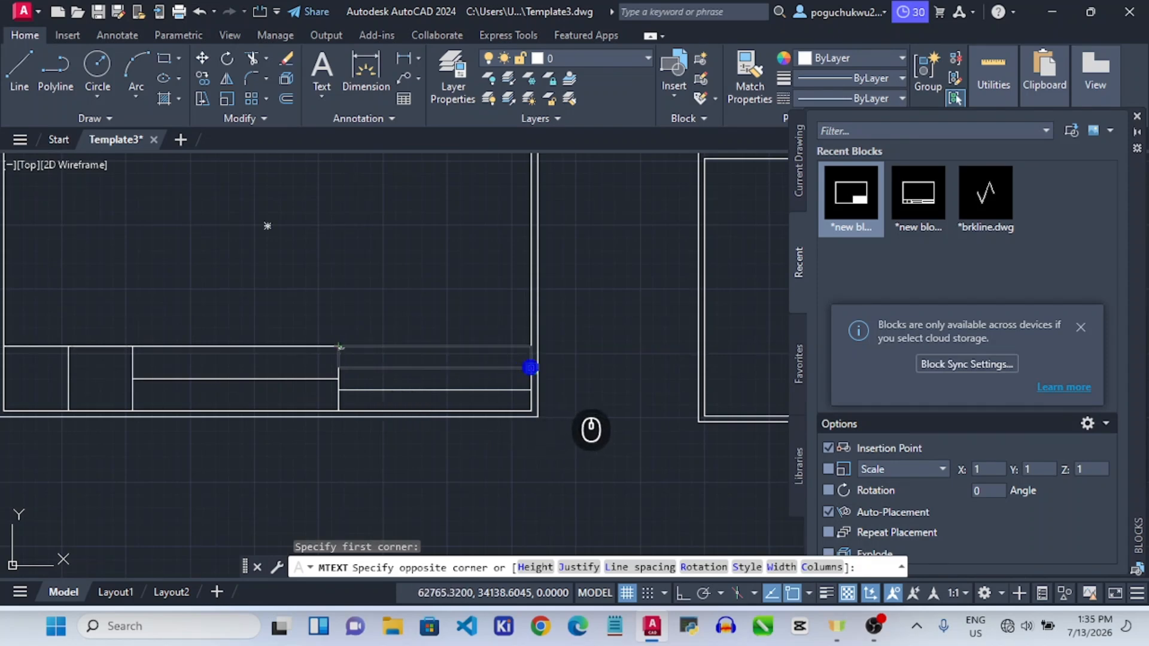
click(438, 338)
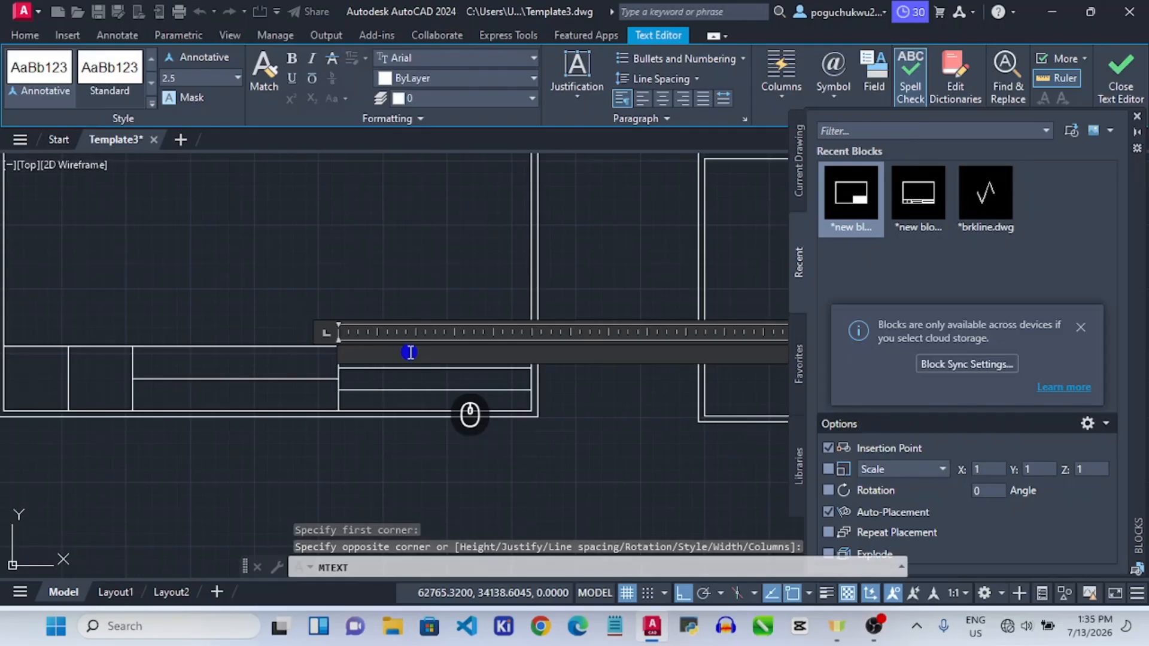
text(TECH and CAD)
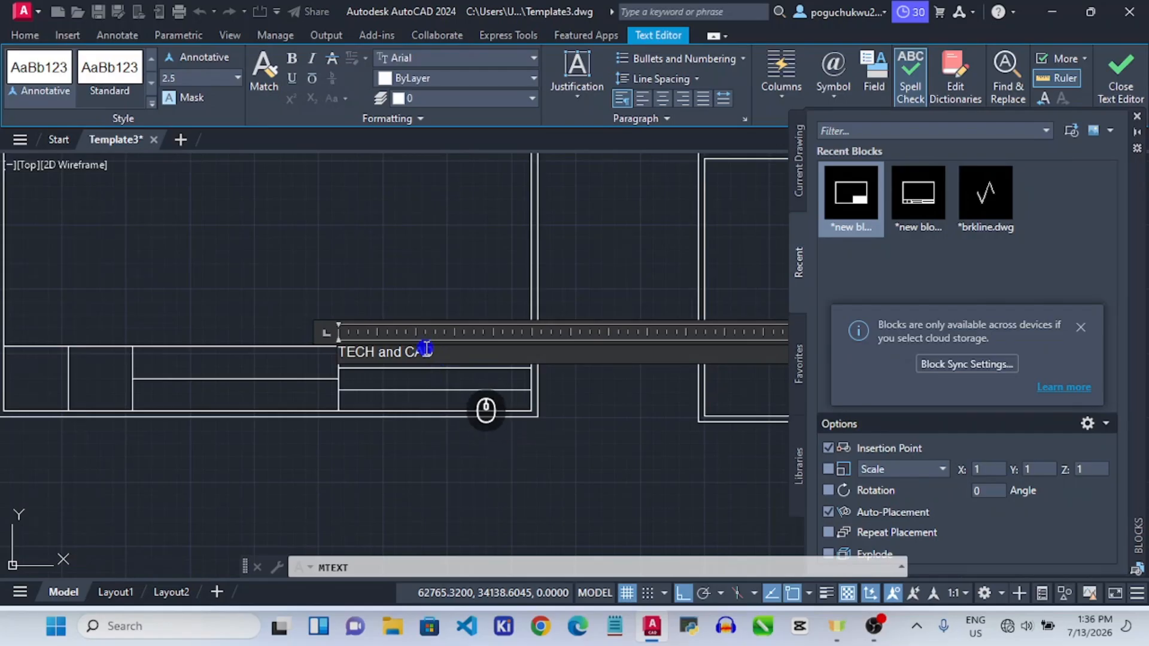
Select all the 'TECH and CAD' text and set its font to Times New Roman.
key(ctrl)
key(ctrl+a)
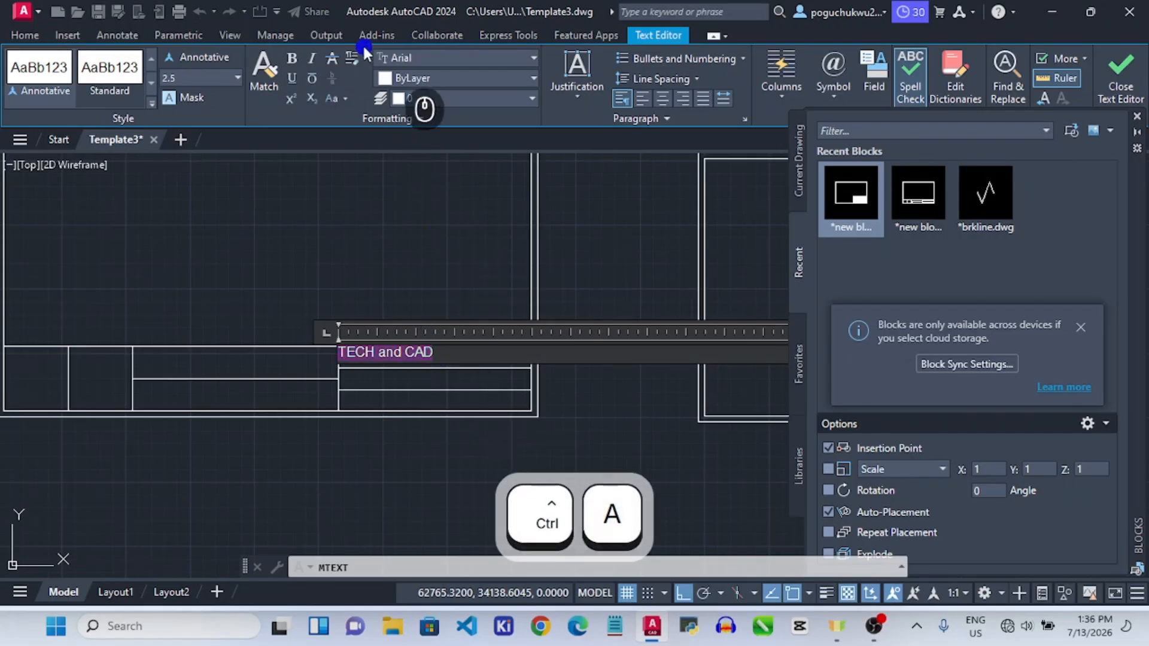
click(404, 55)
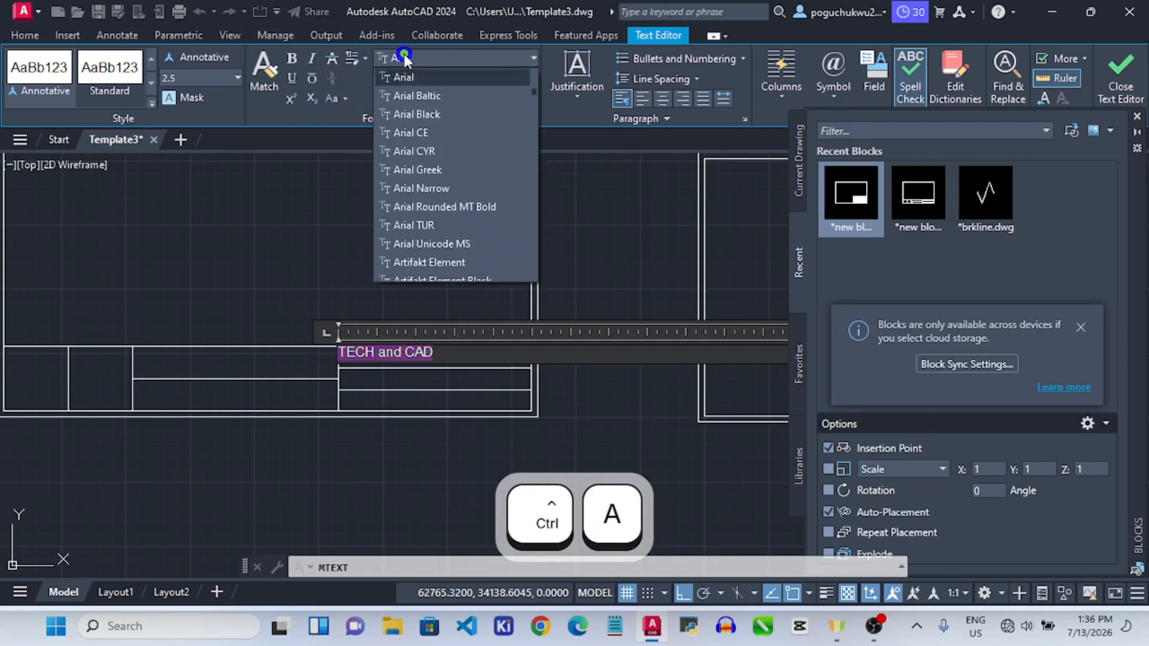
scroll(429, 117, down, 20)
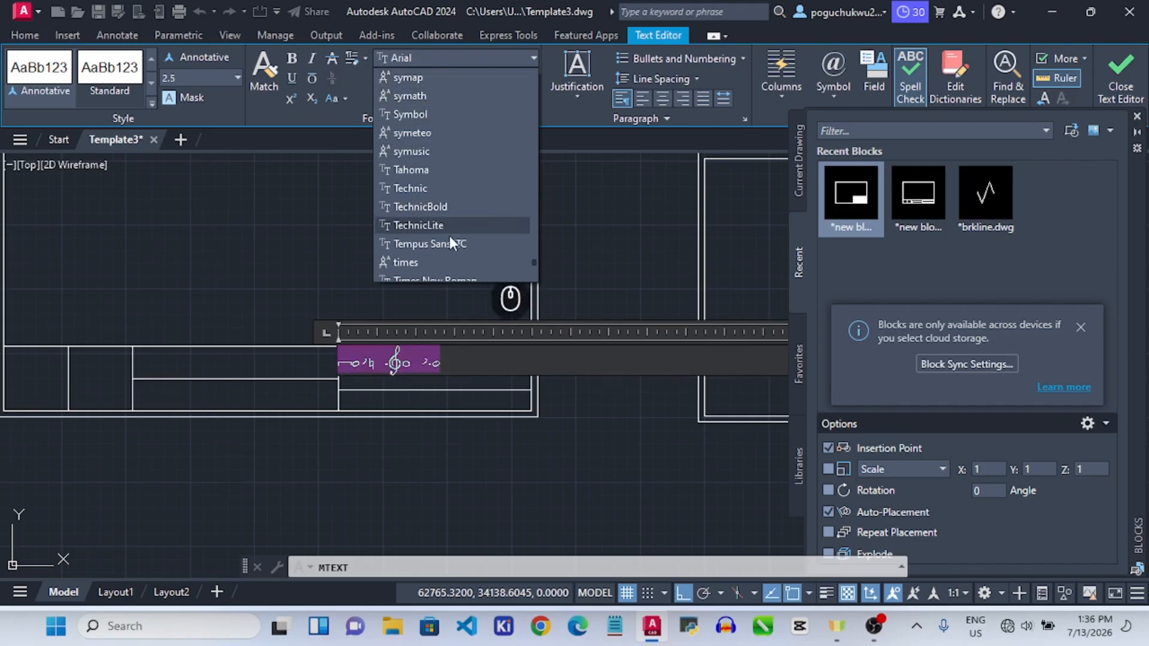
scroll(437, 234, down, 2)
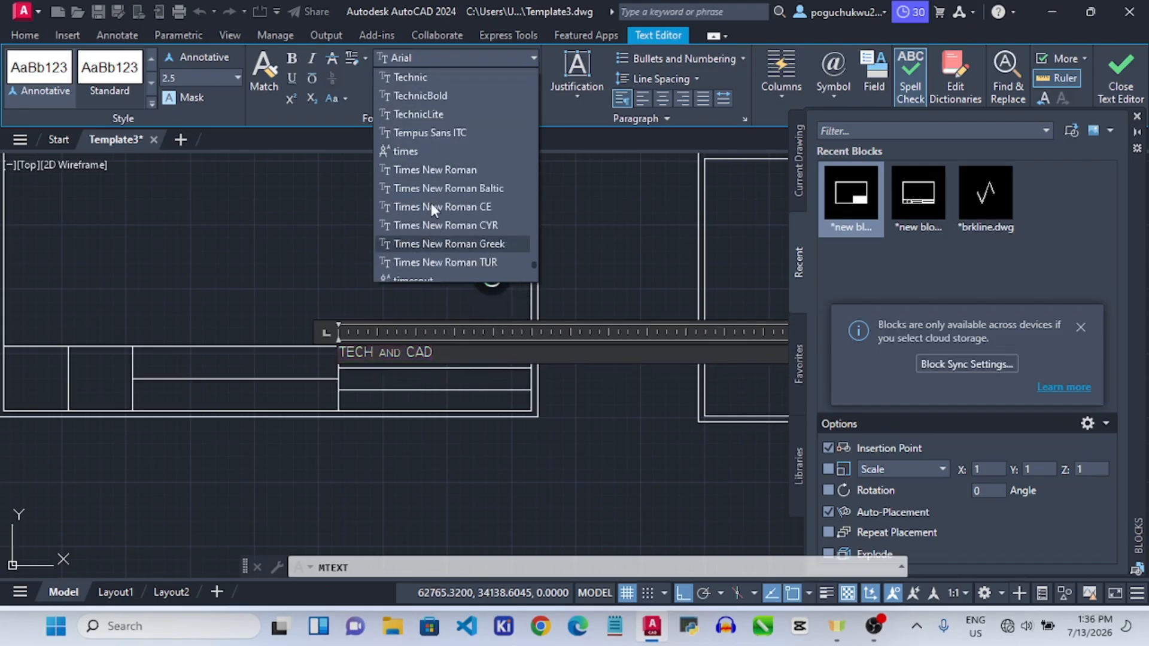
click(443, 170)
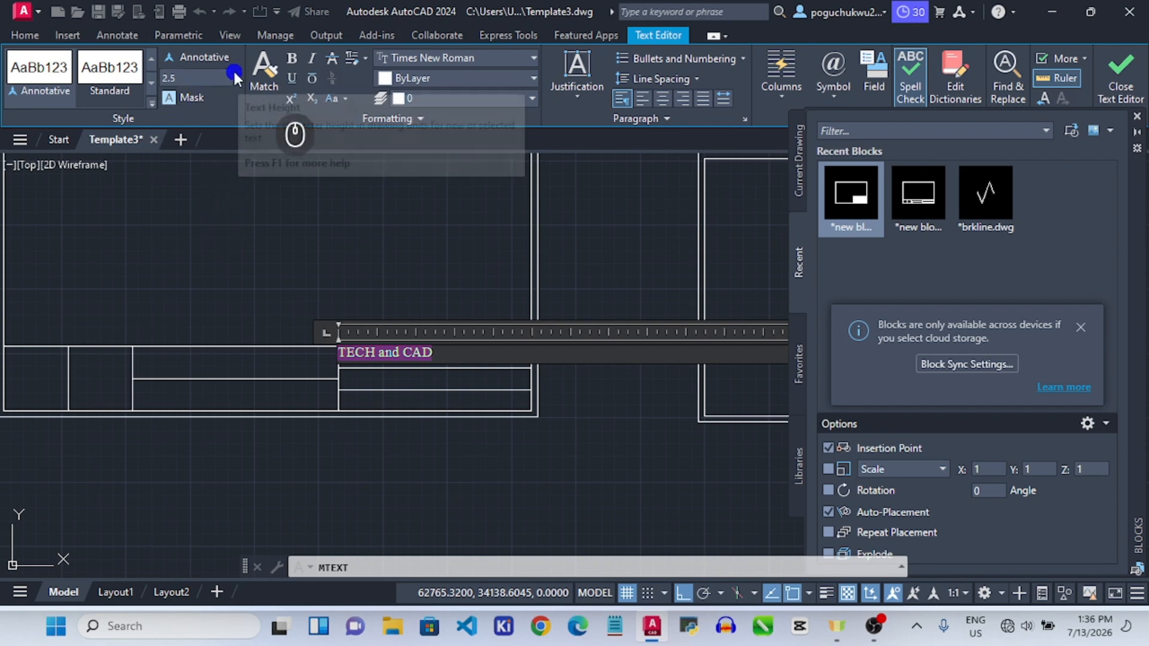
Adjust the text height, trying 8 then settling on 6, and commit the text.
click(170, 80)
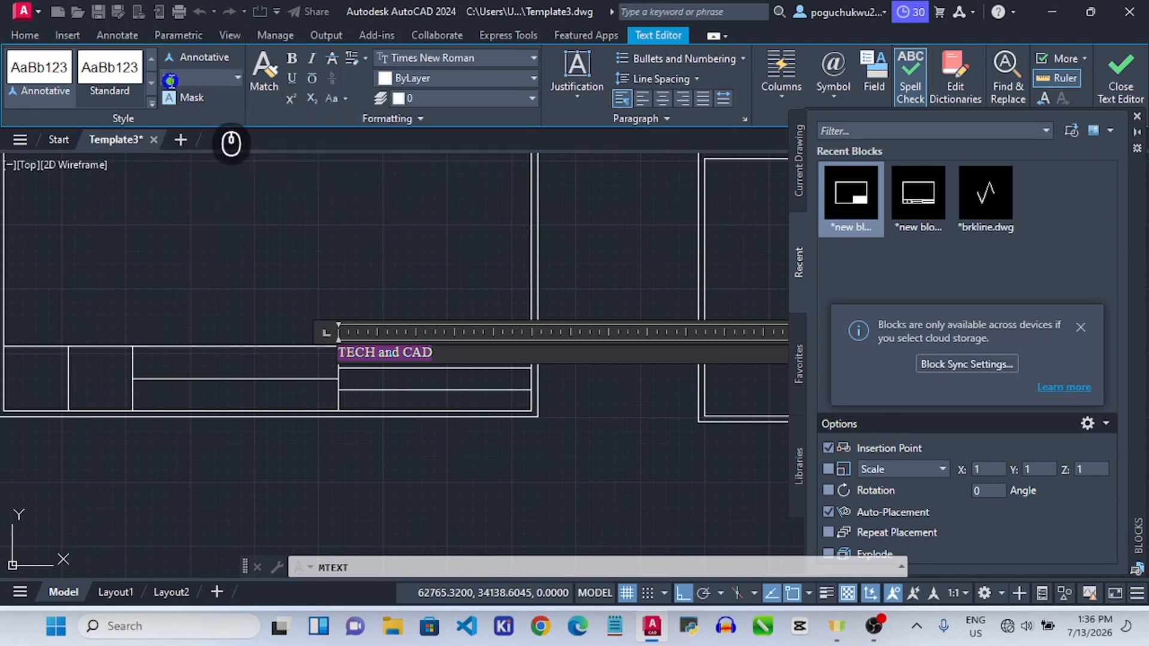
text(2.5)
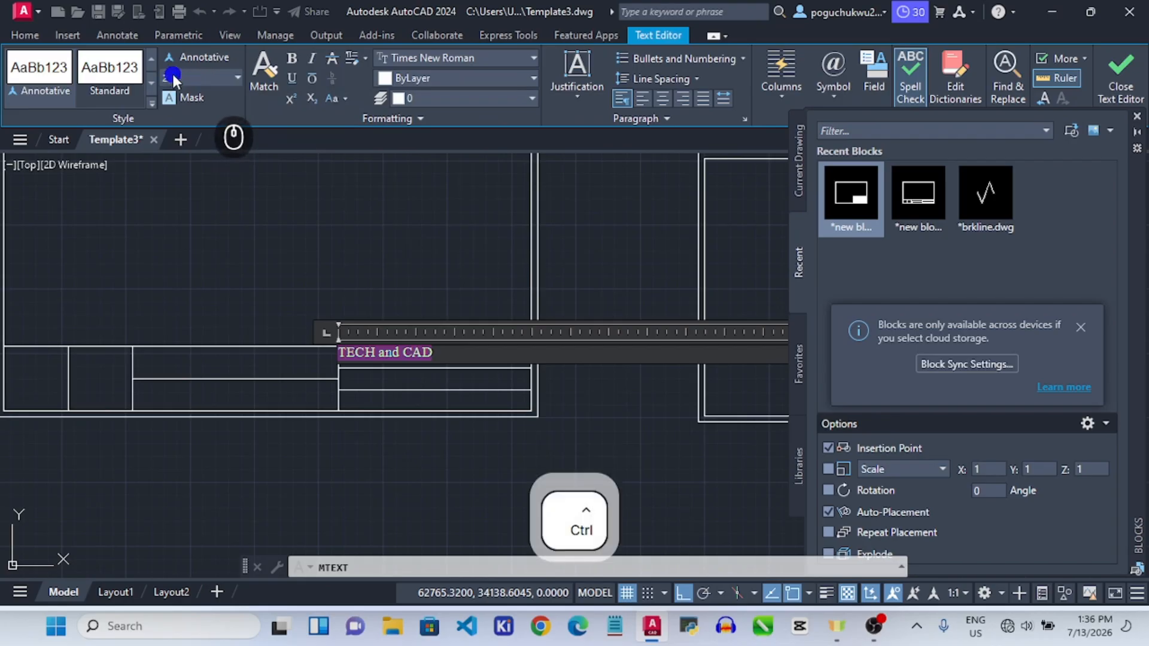
key(ctrl+a)
text(8)
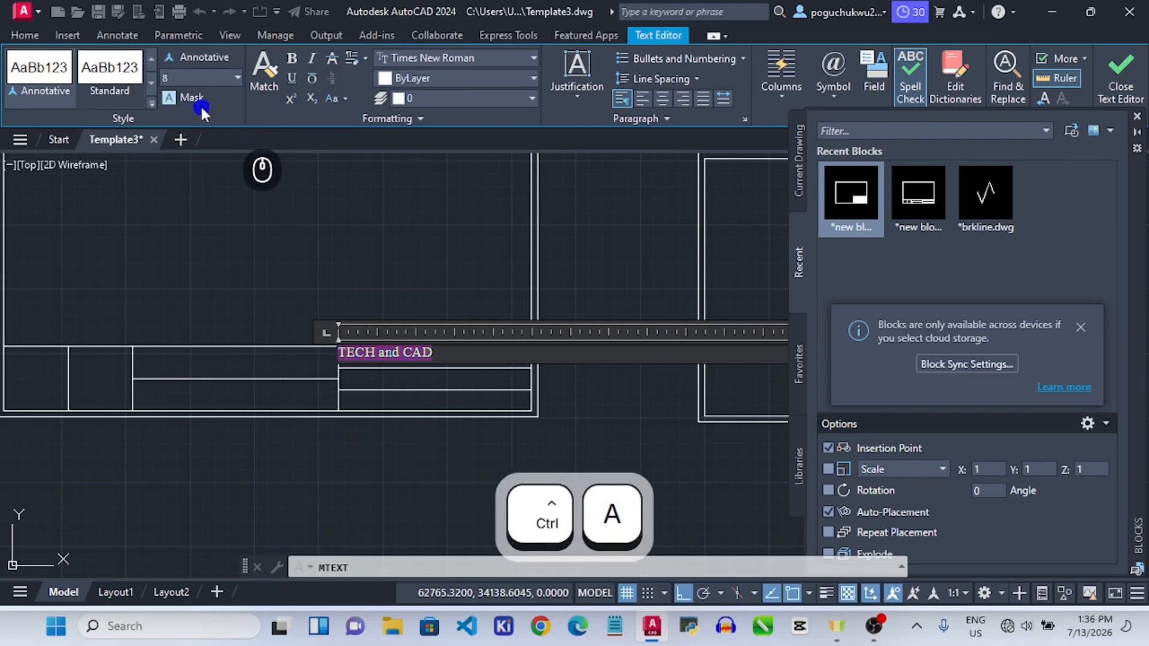
key(Return)
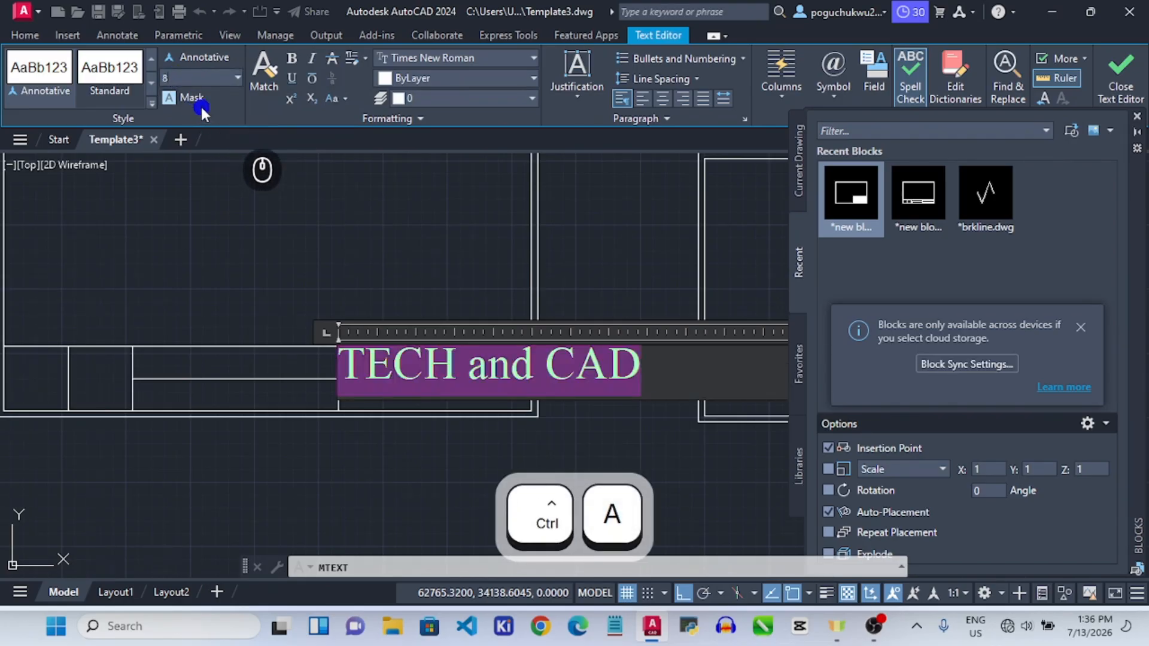
click(167, 76)
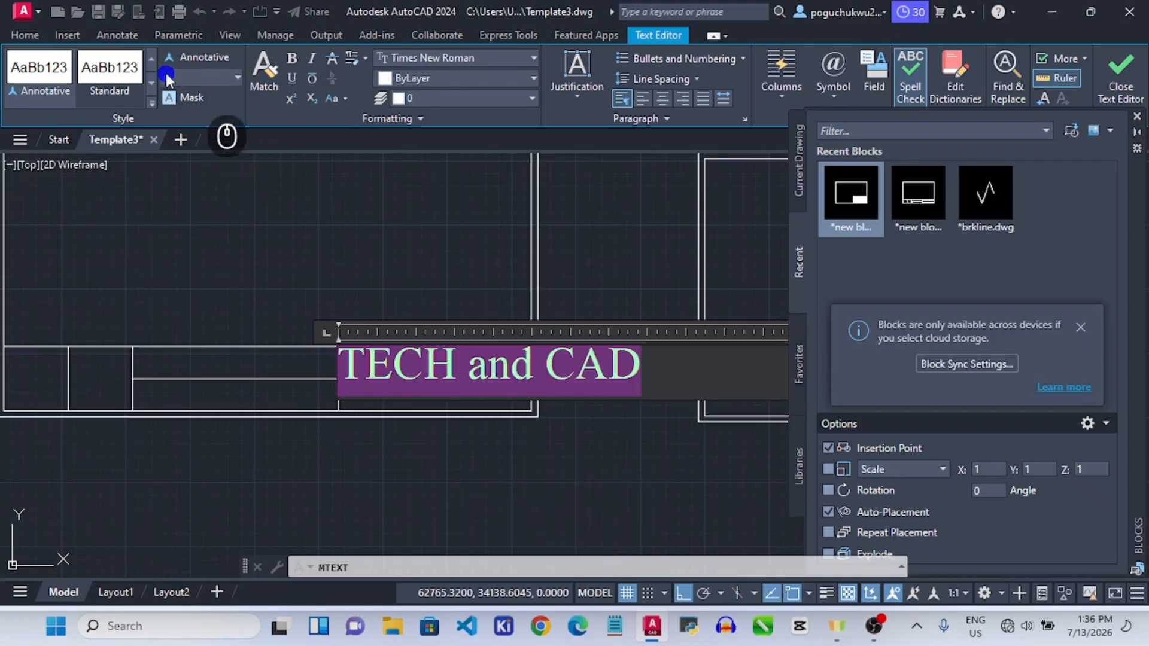
text(6)
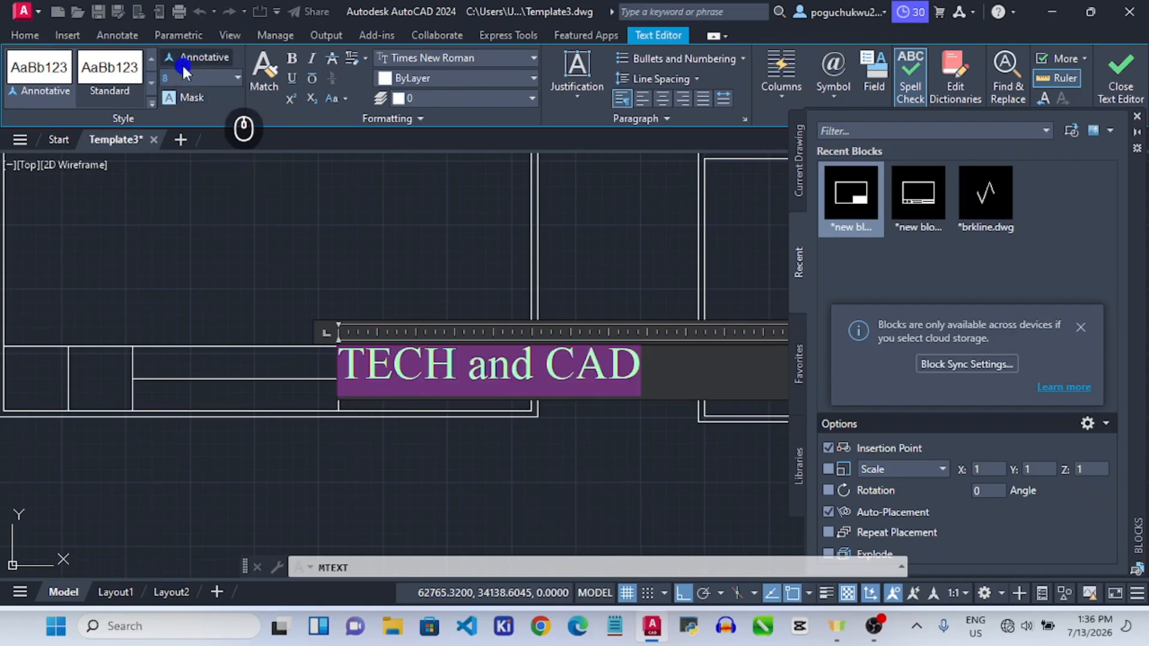
key(Return)
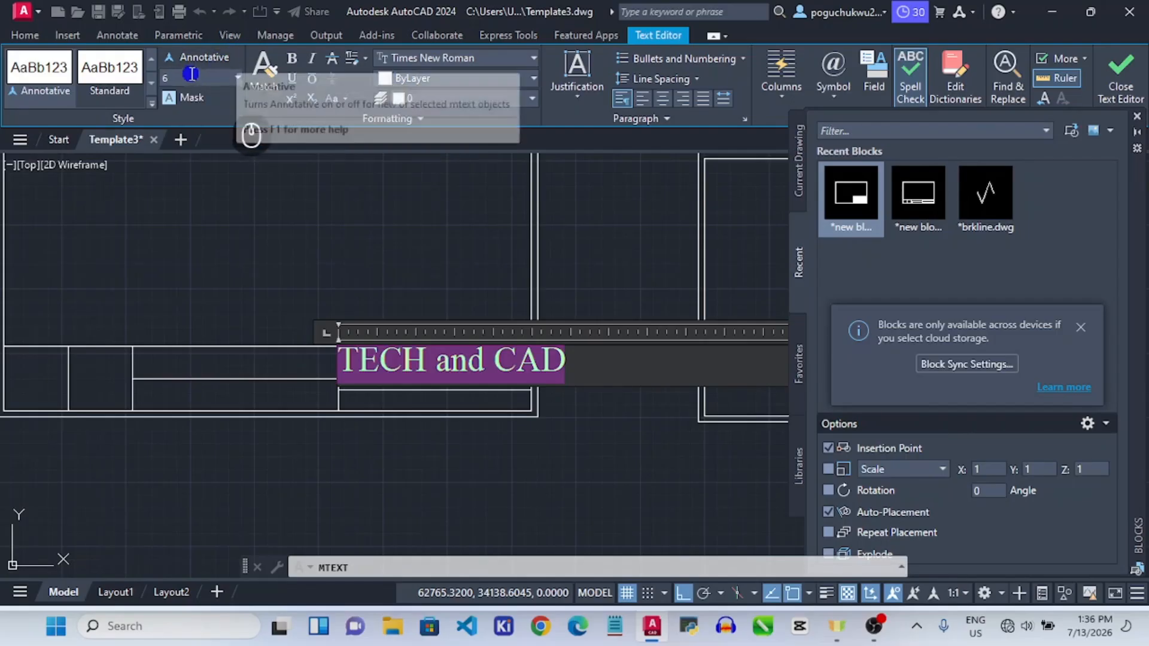
click(173, 81)
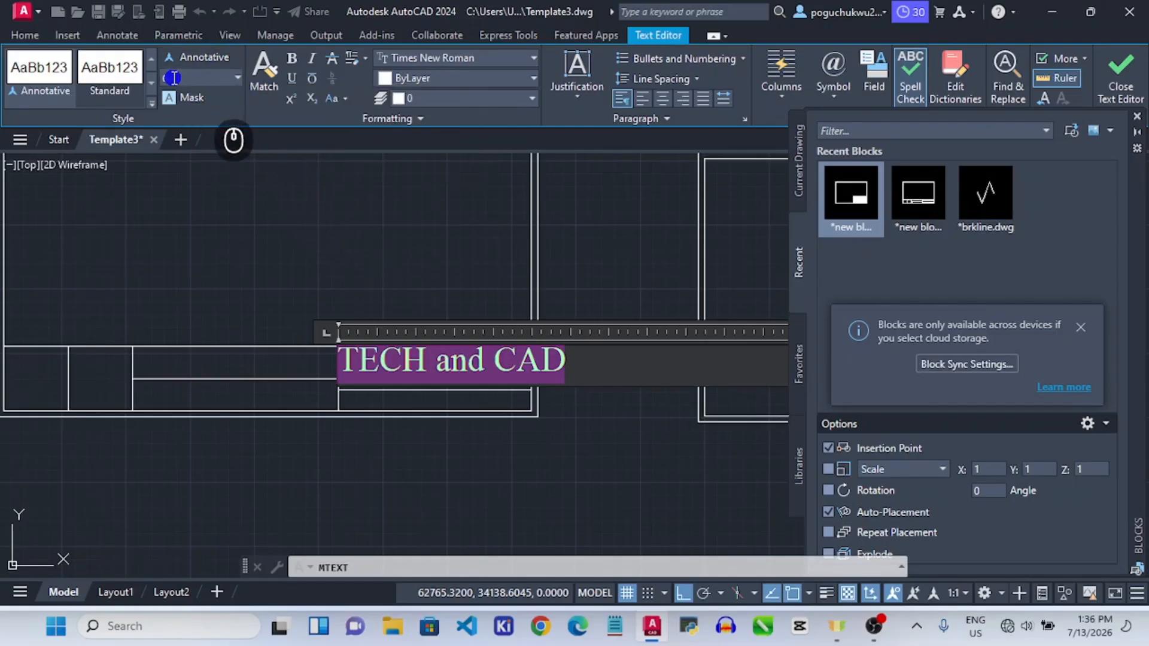
scroll(350, 182, down, 2)
scroll(353, 184, up, 2)
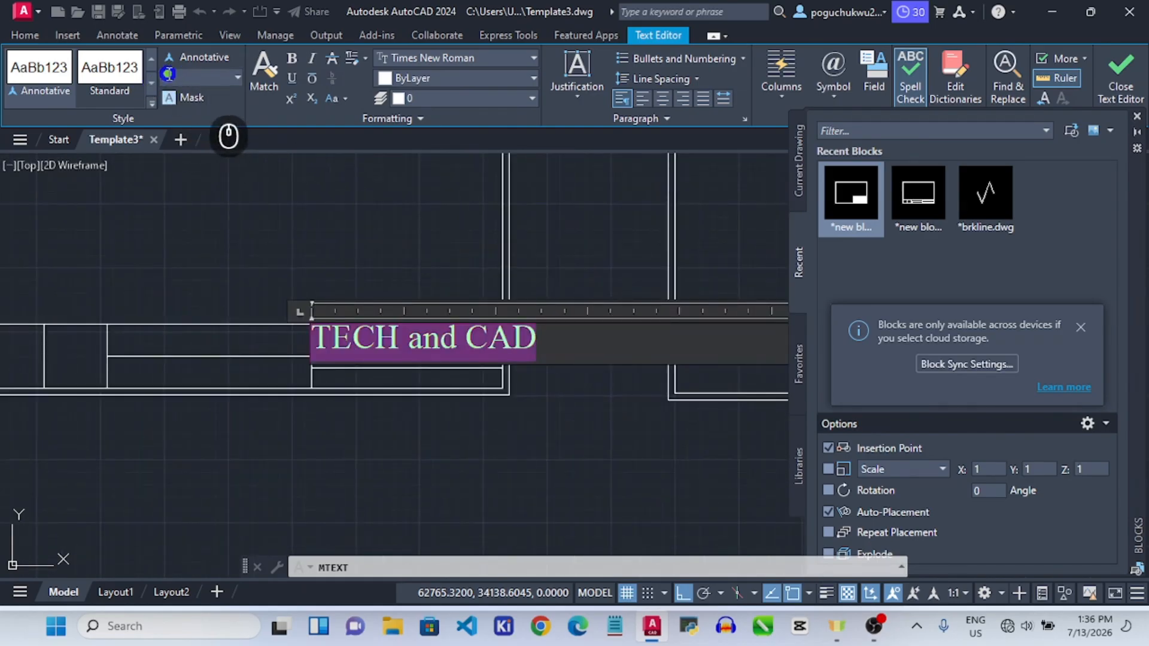
text(6)
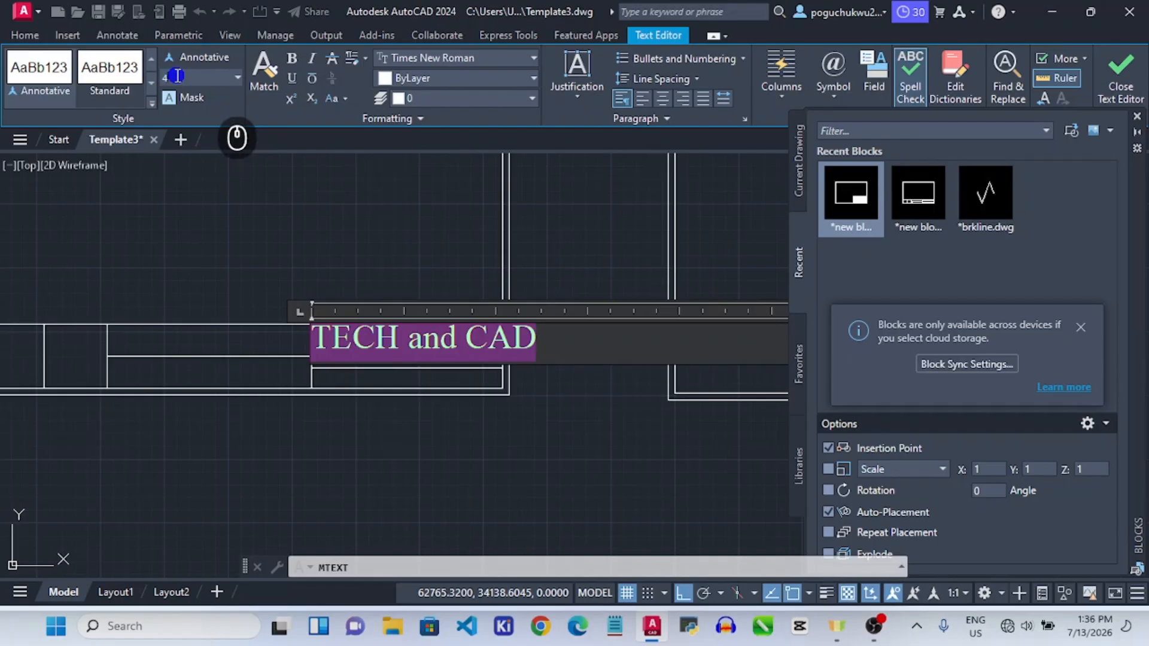
key(Return)
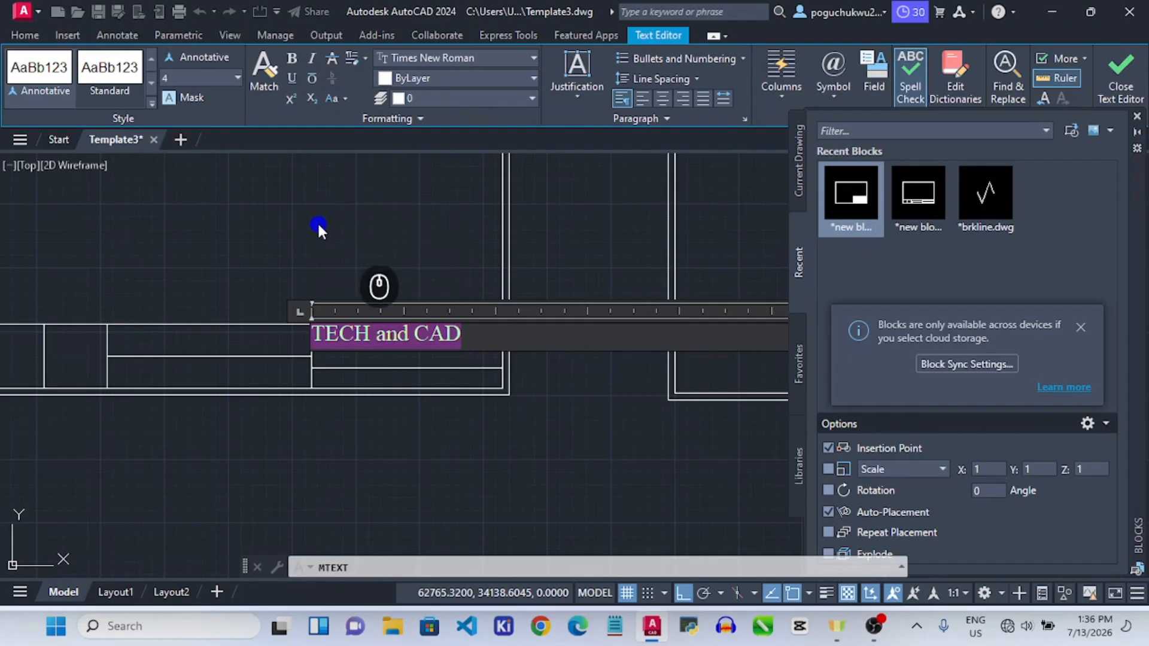
click(372, 252)
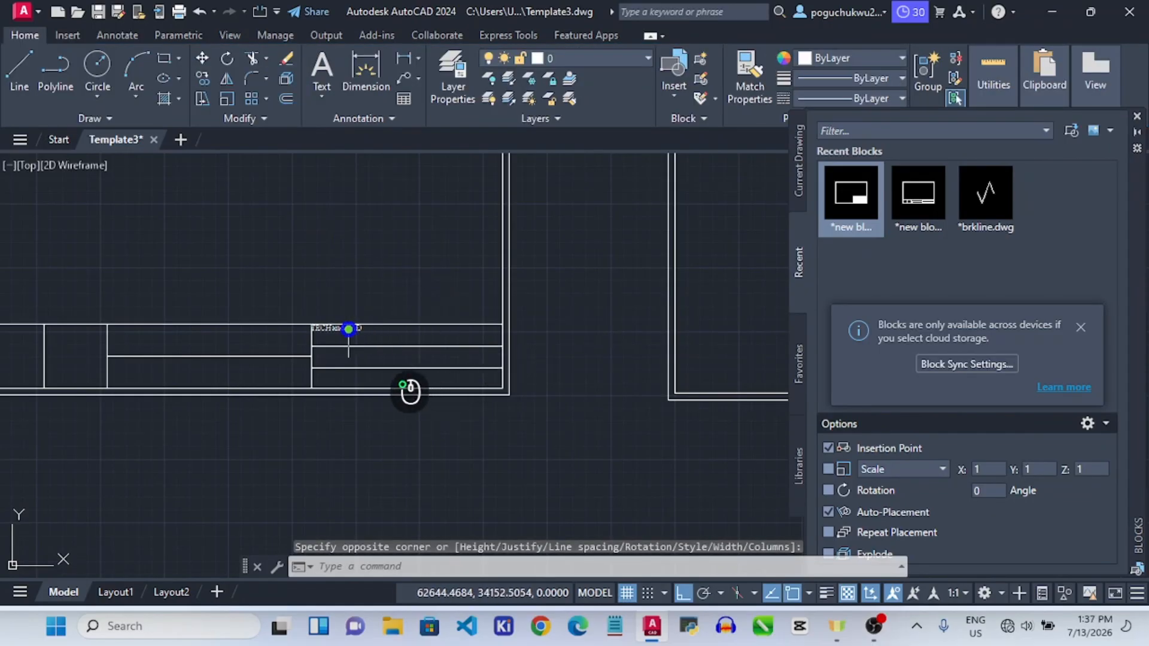
Re-edit 'TECH and CAD' and enlarge all of it to text height 8.
click(349, 329)
double_click(354, 331)
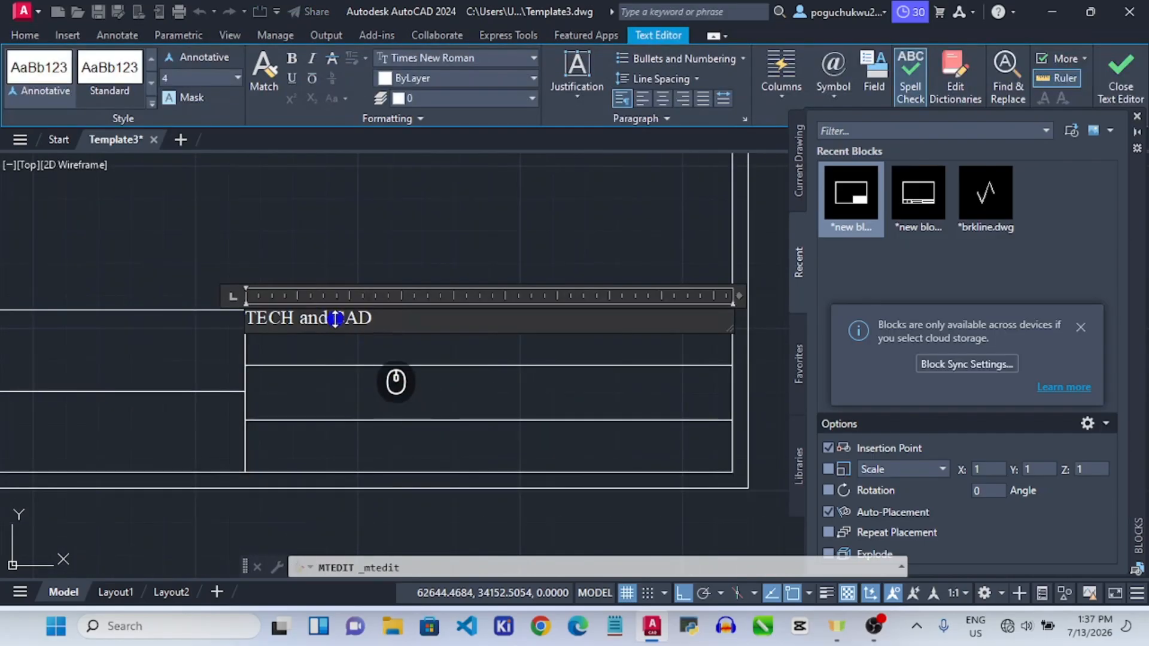
key(ctrl+a)
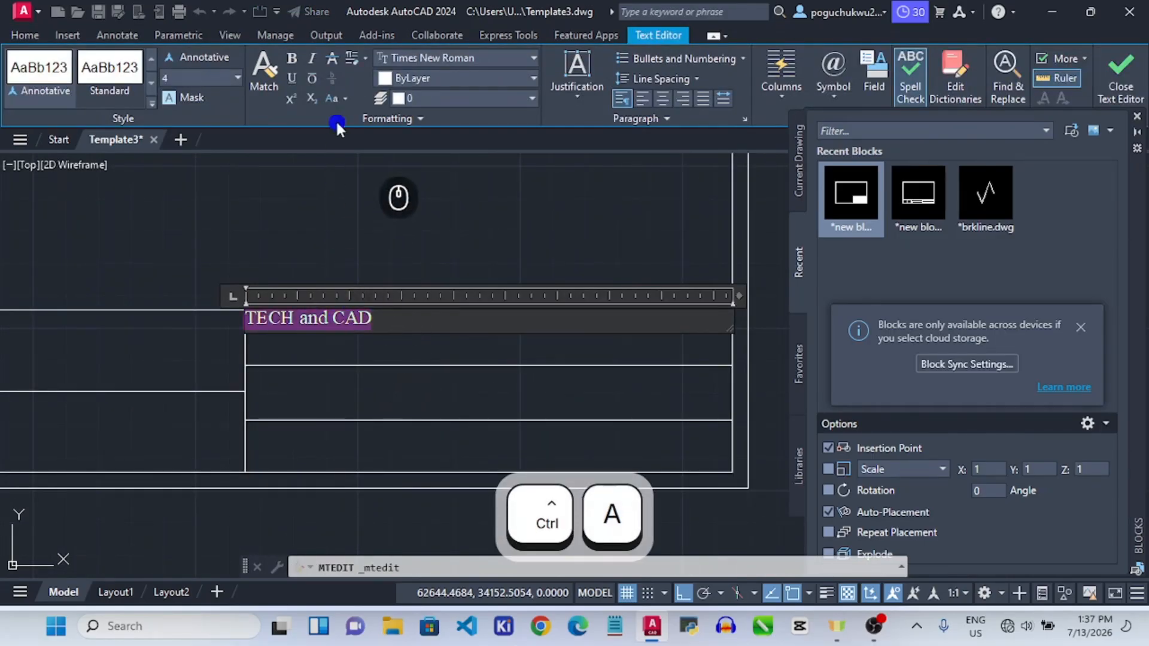
click(183, 74)
text(8)
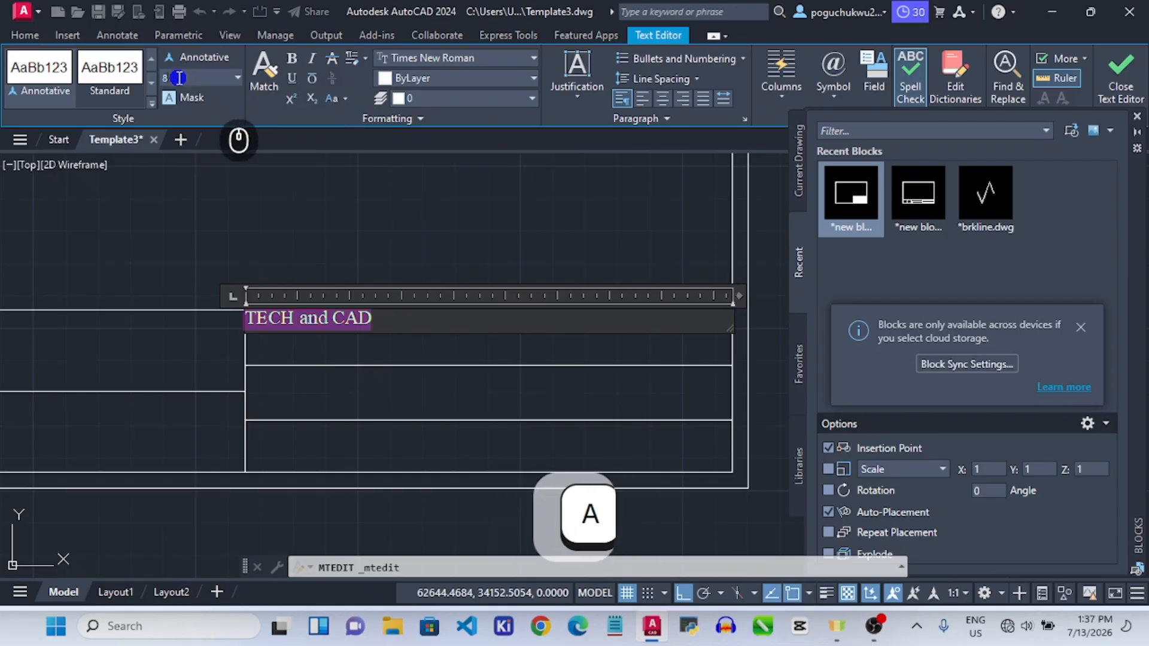
key(Return)
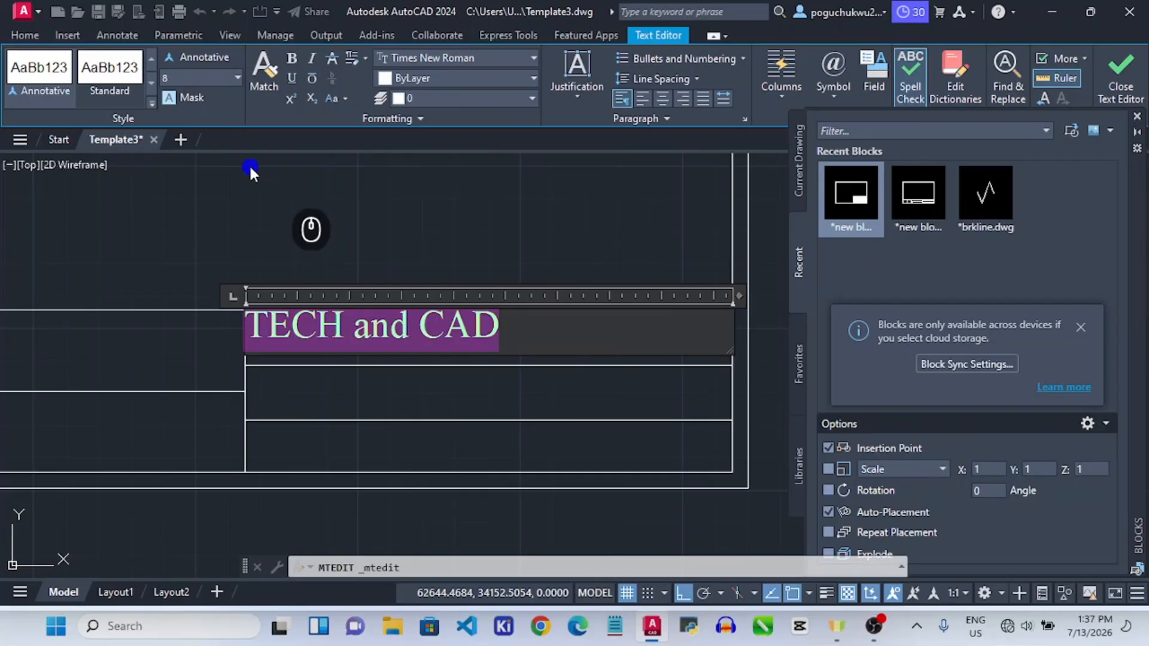
click(398, 252)
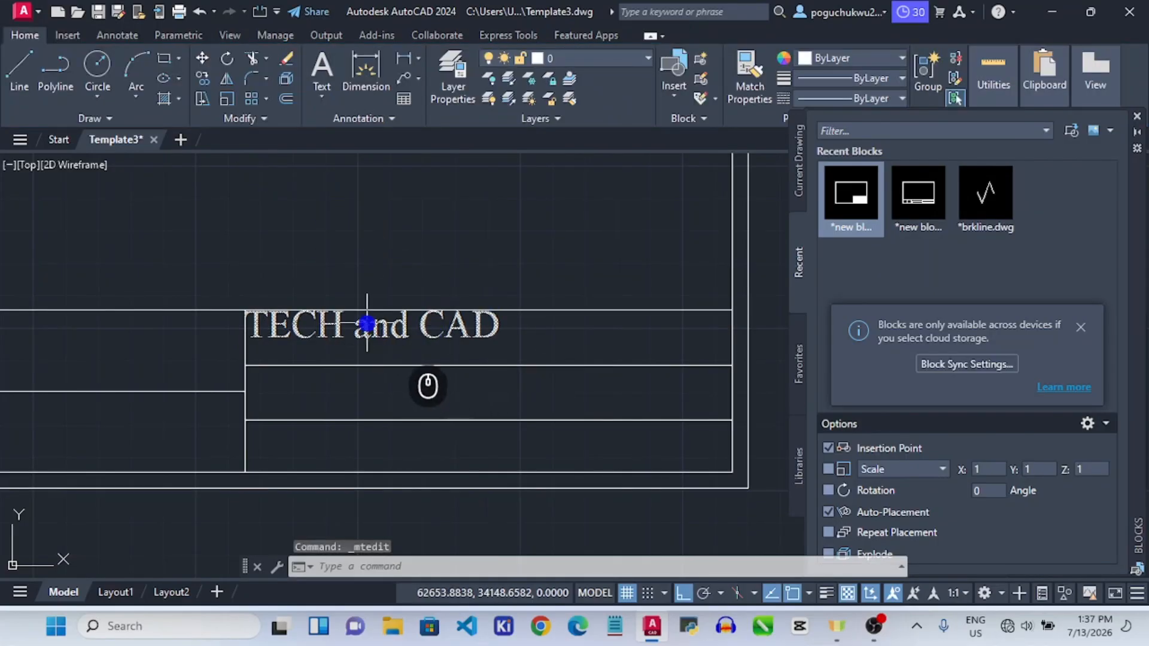
click(251, 312)
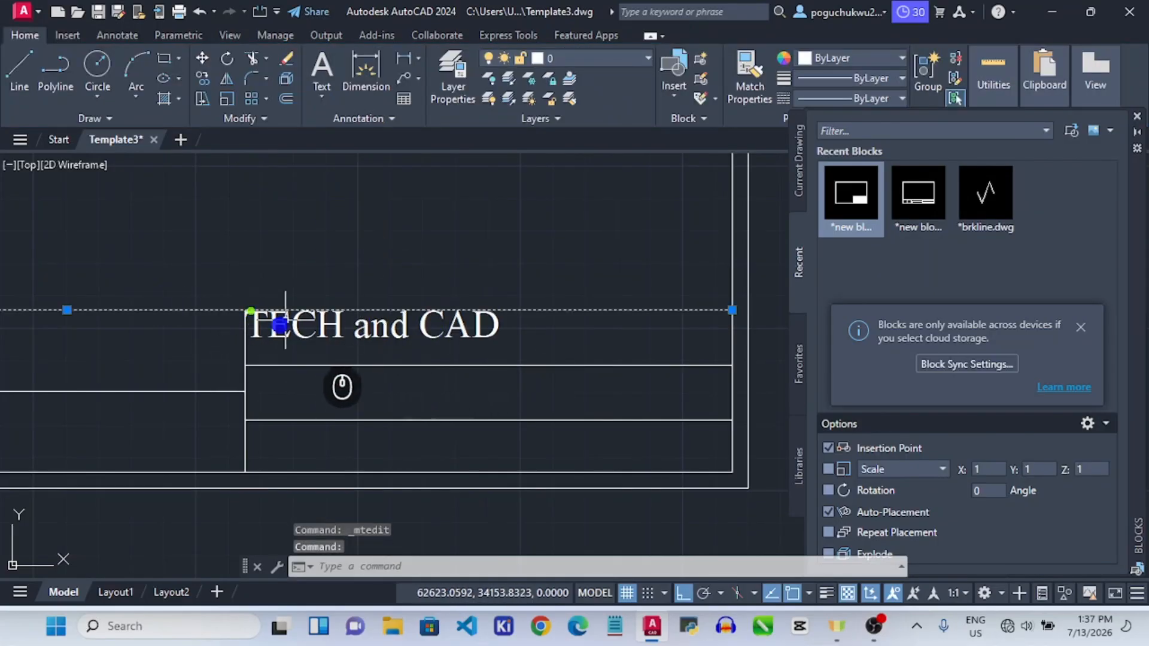
scroll(328, 326, down, 1)
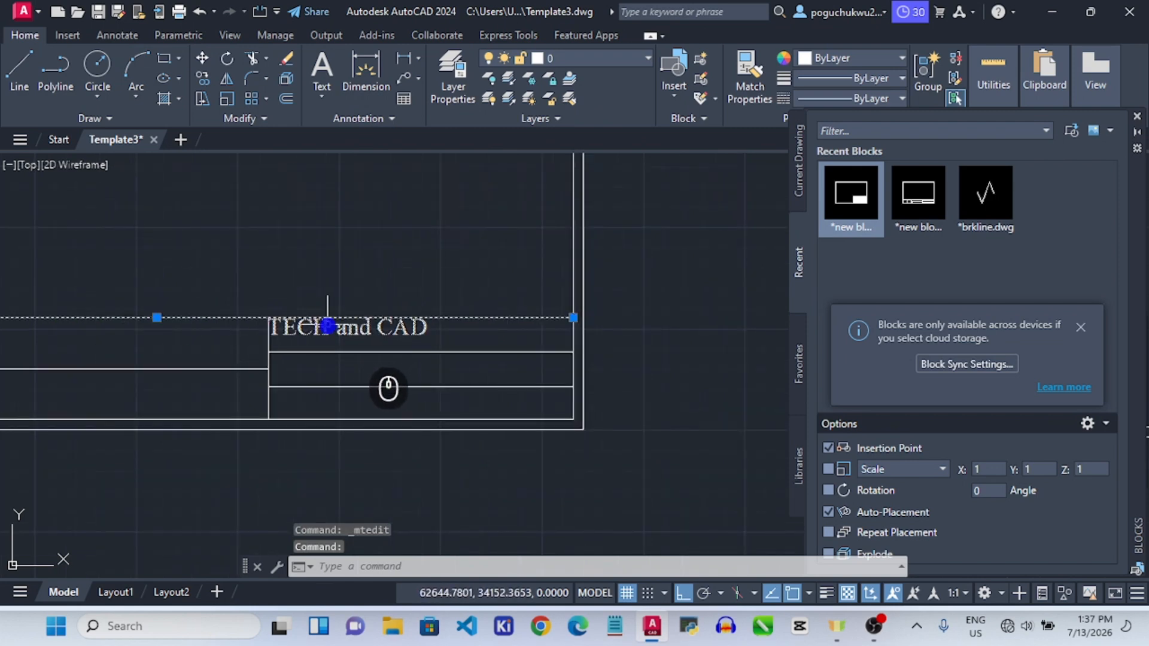
click(328, 326)
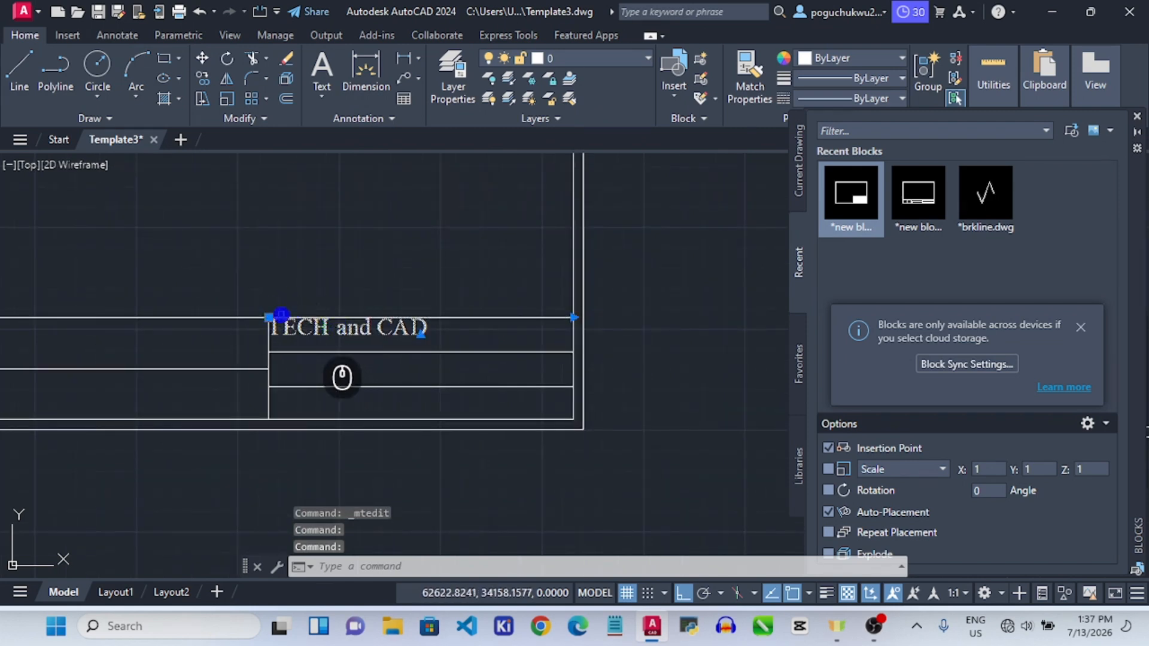
click(268, 318)
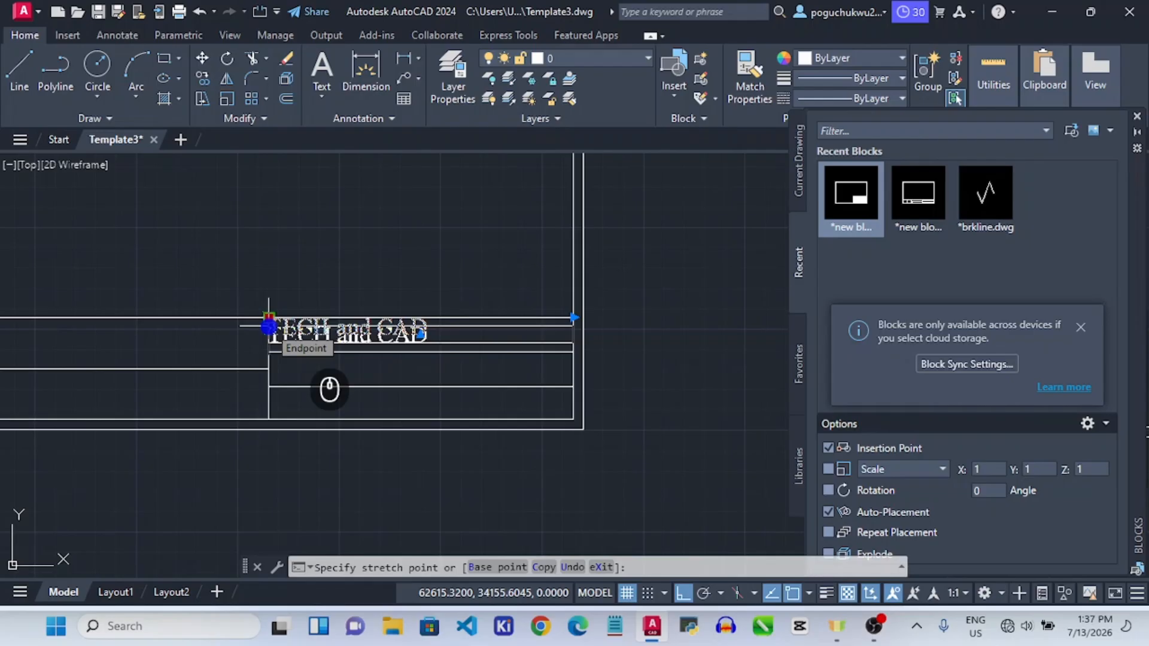
text(.5)
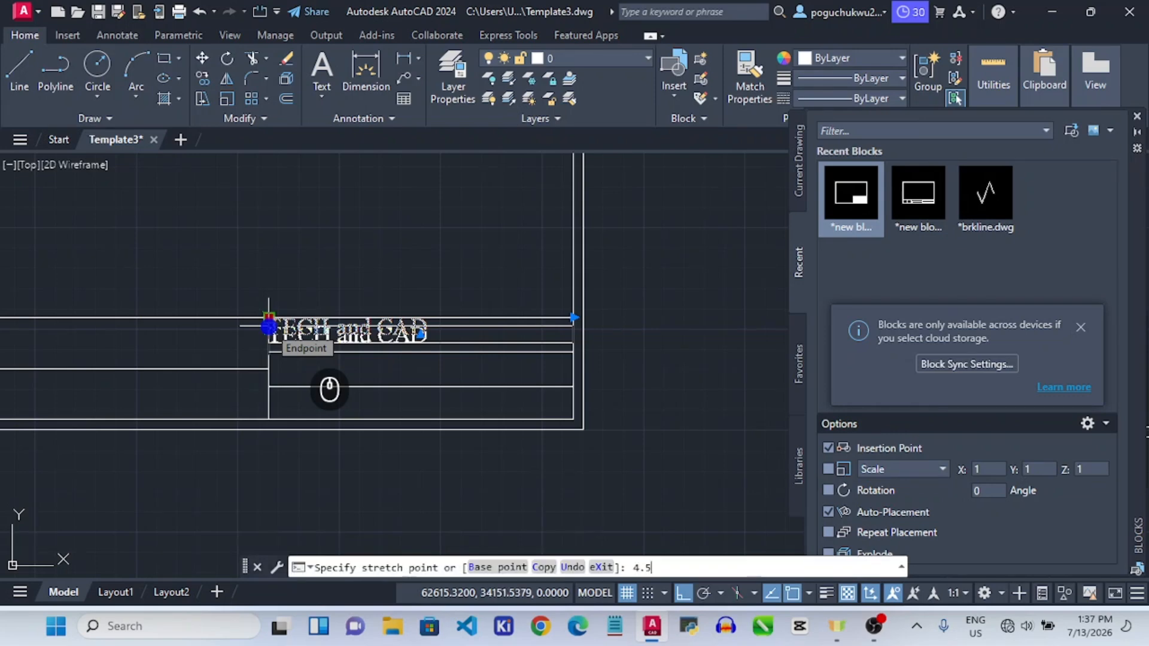
key(Escape)
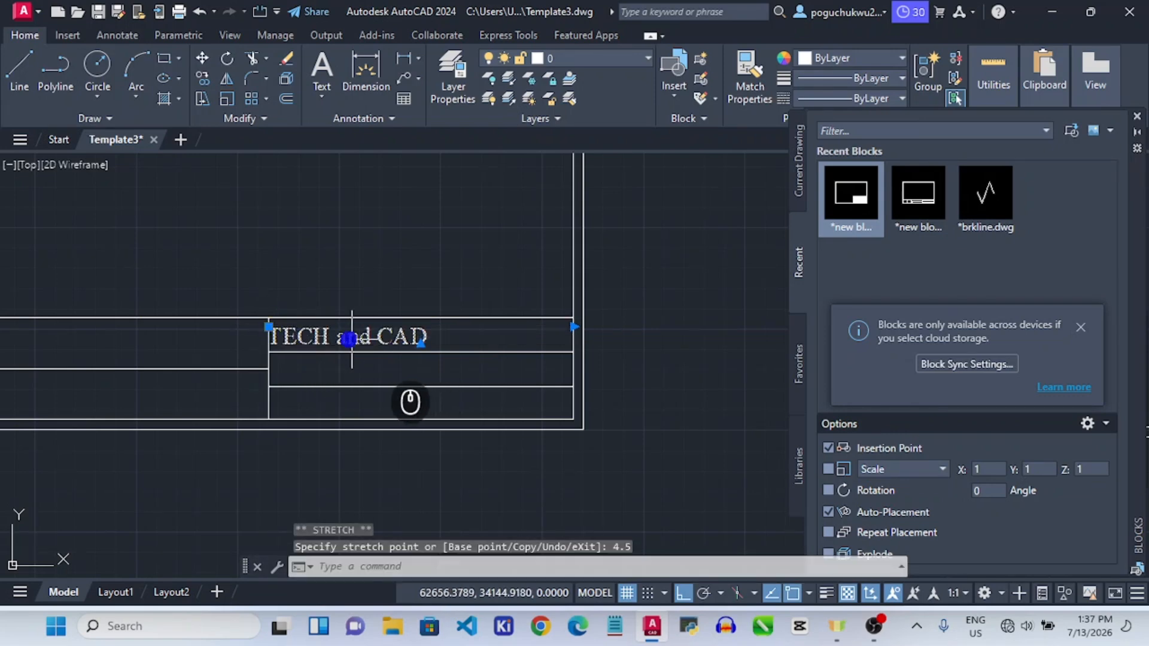
scroll(323, 340, up, 6)
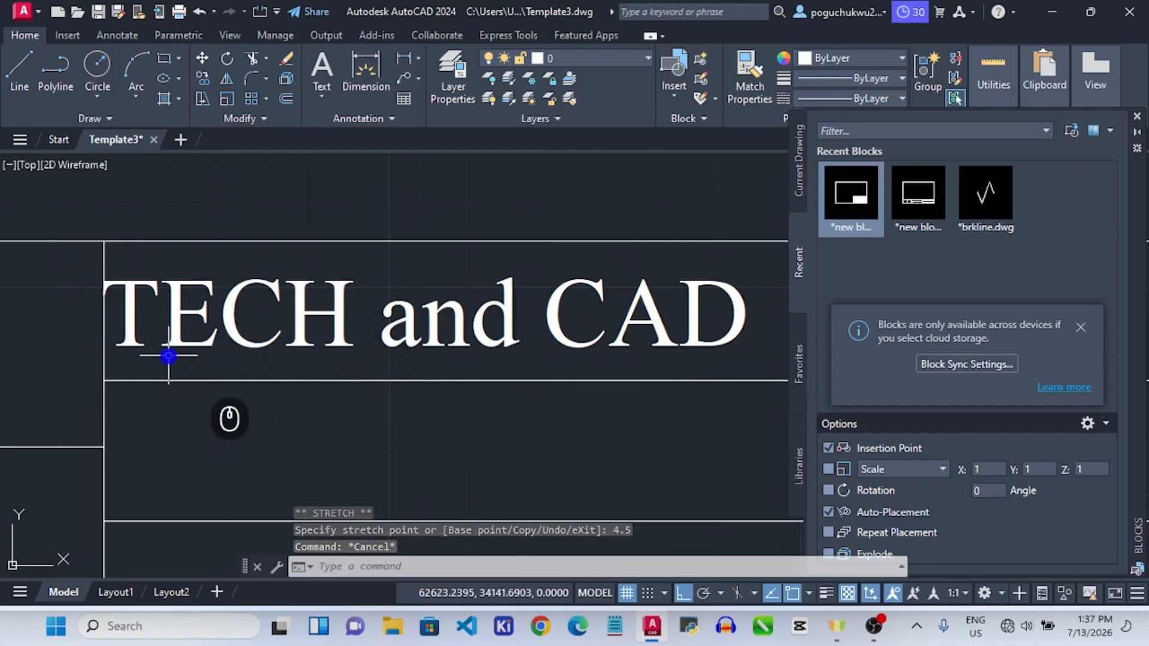
click(115, 288)
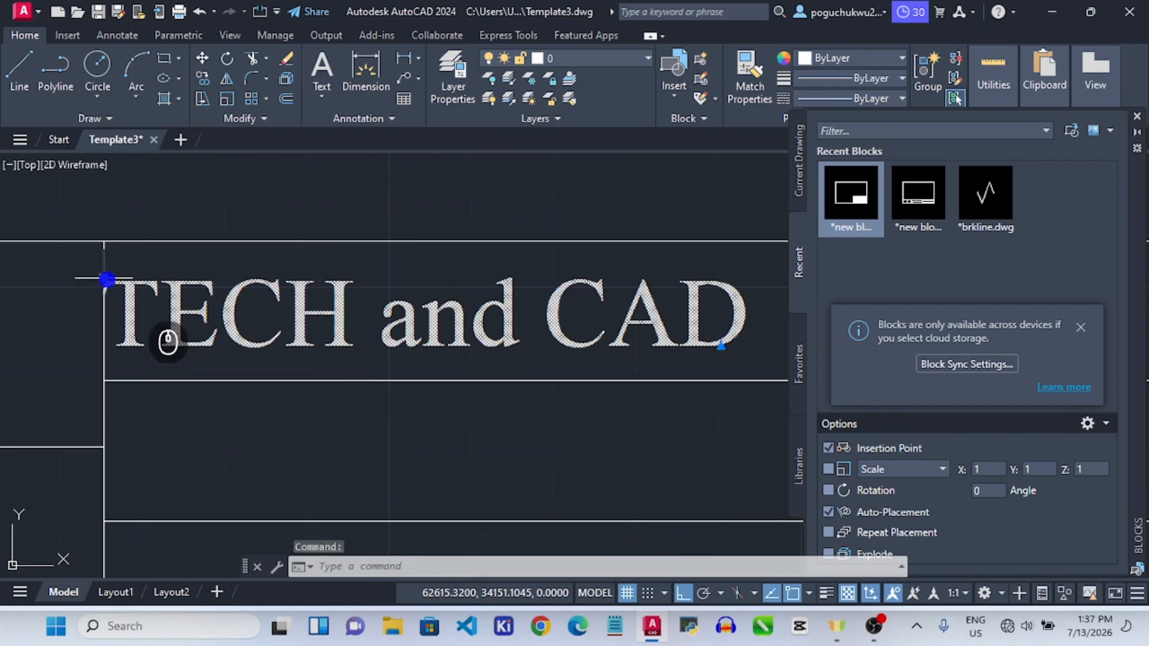
click(105, 278)
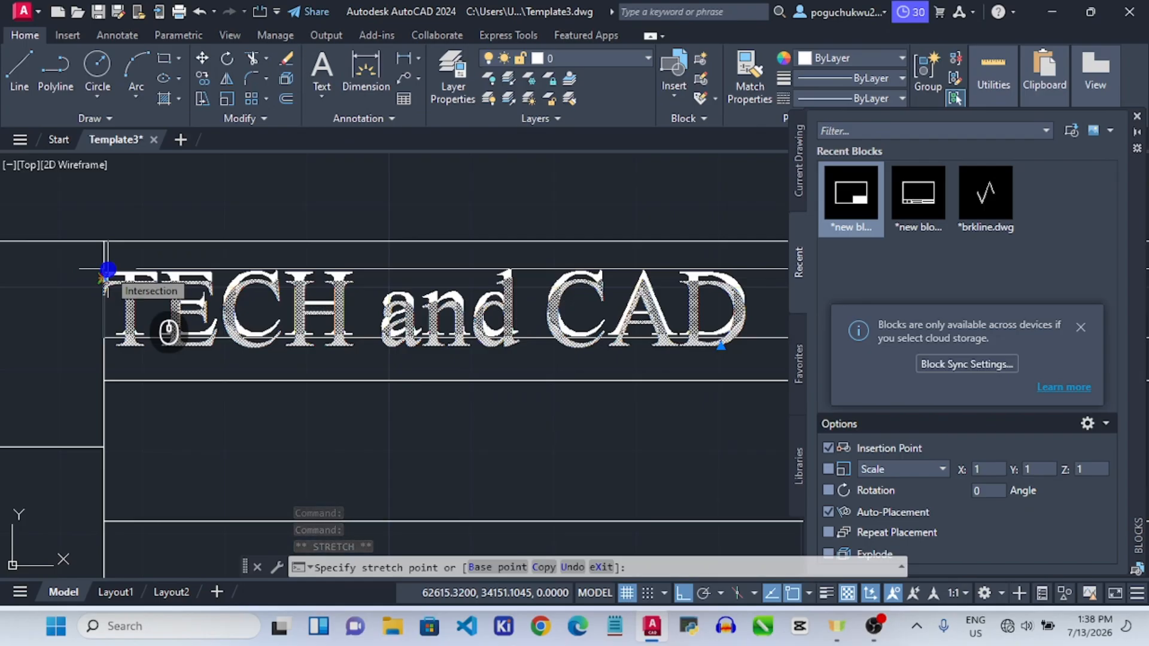
text(2.5)
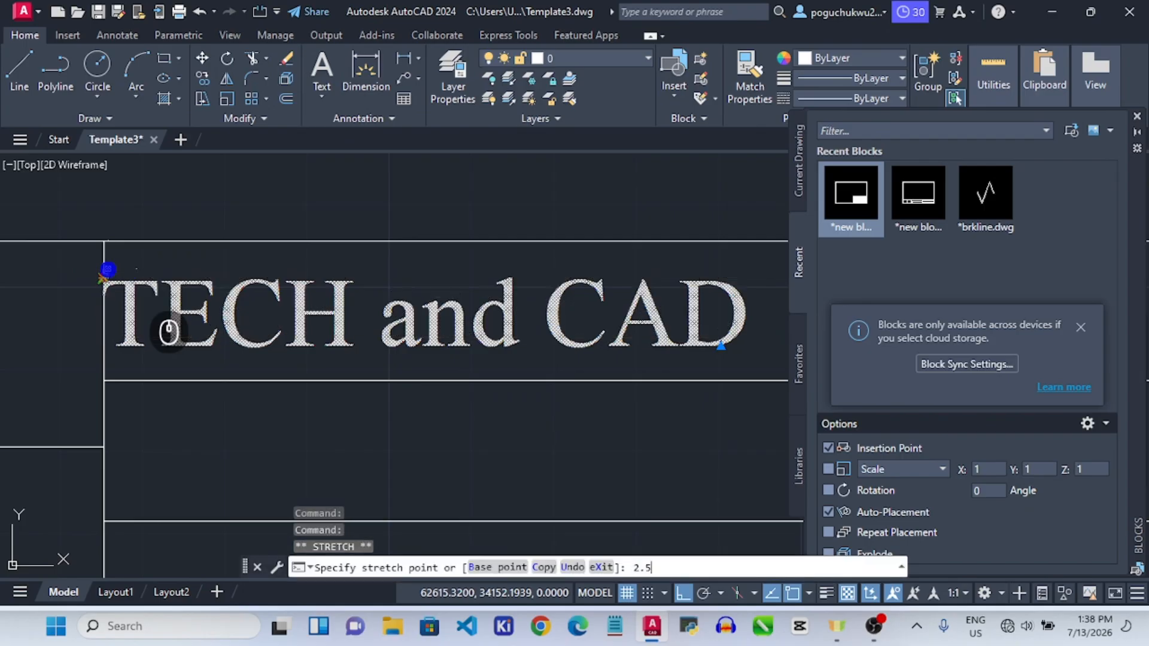
key(Return)
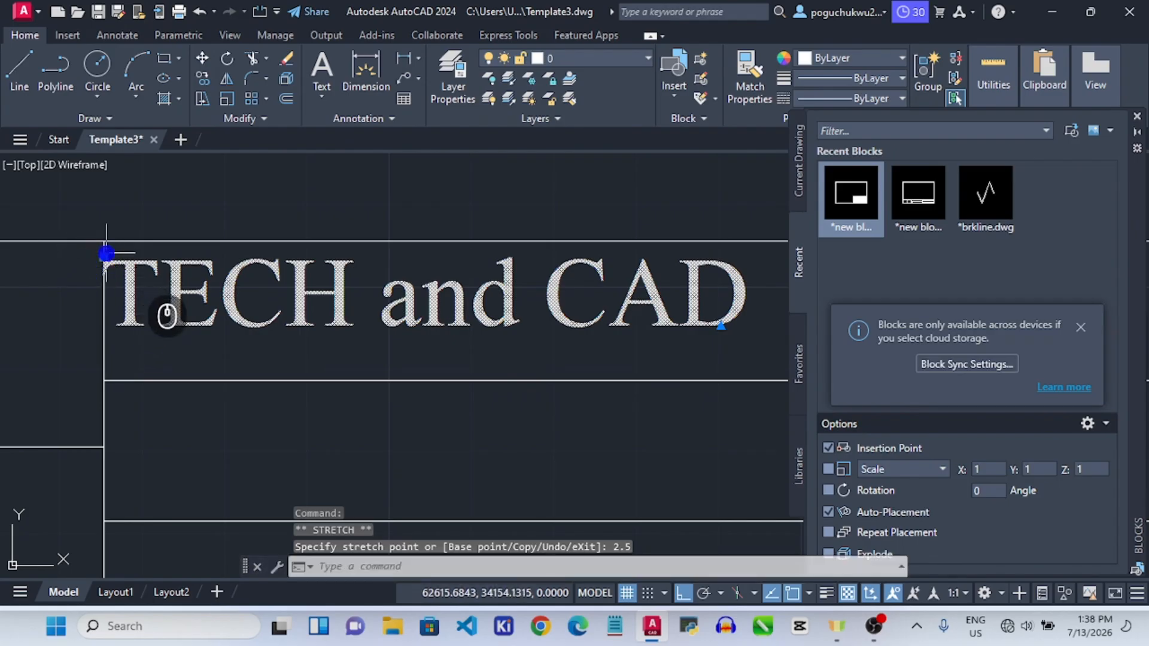
key(ctrl+z)
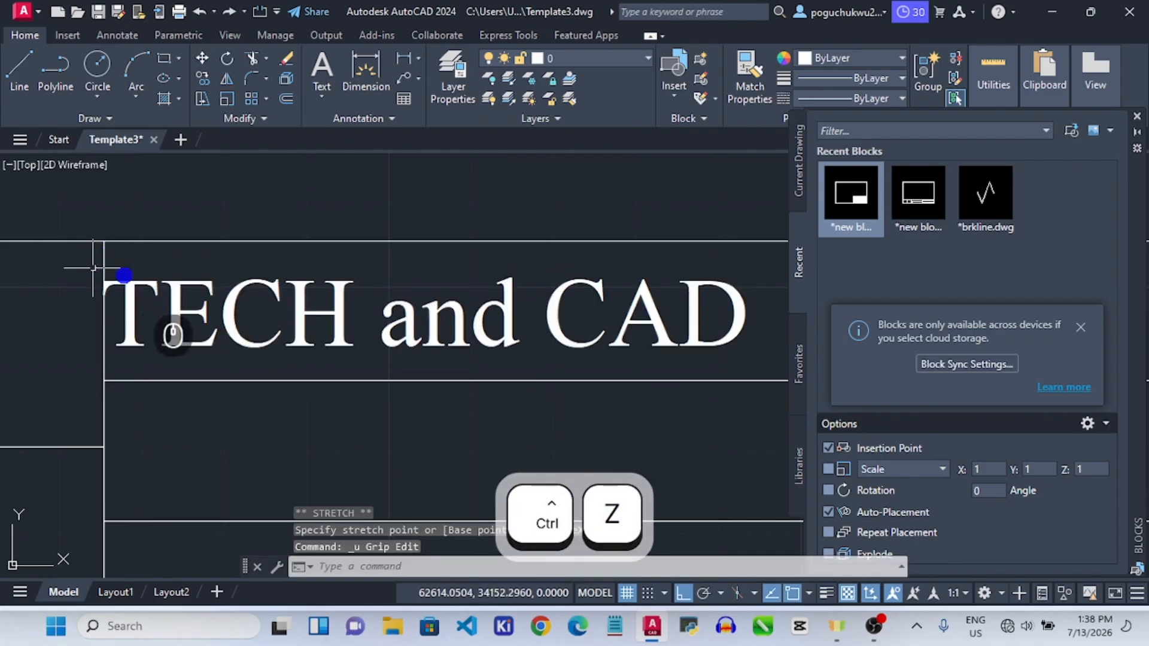
scroll(142, 309, down, 3)
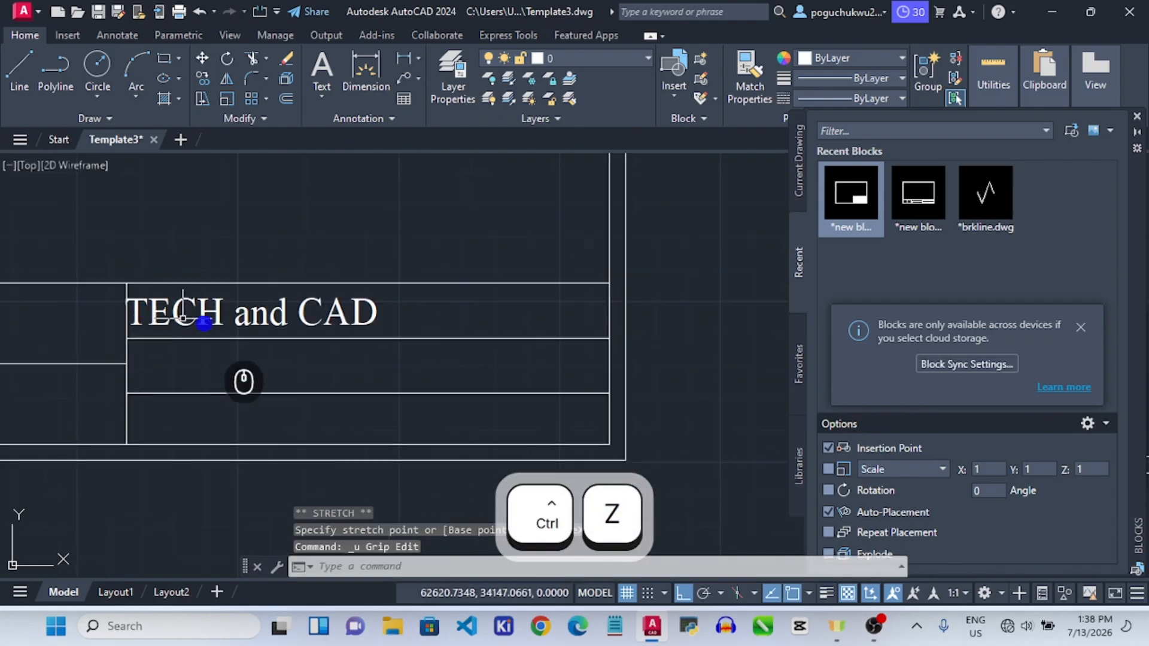
click(138, 301)
Center-align 'TECH and CAD' in its cell, then window-select the text.
double_click(202, 302)
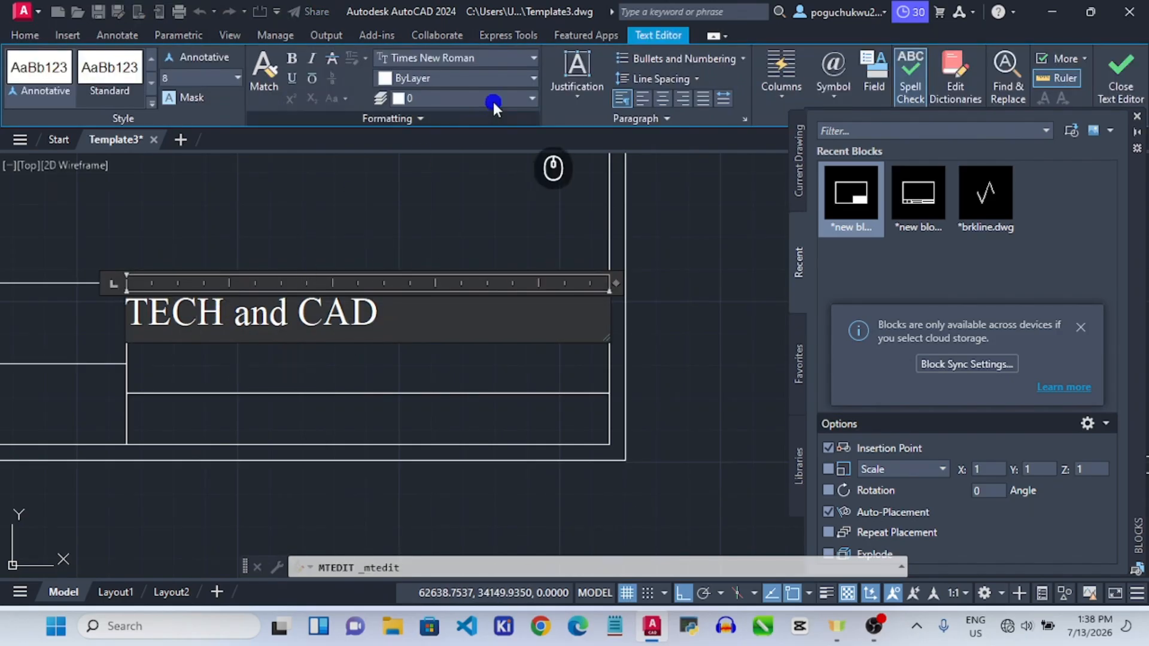
click(662, 100)
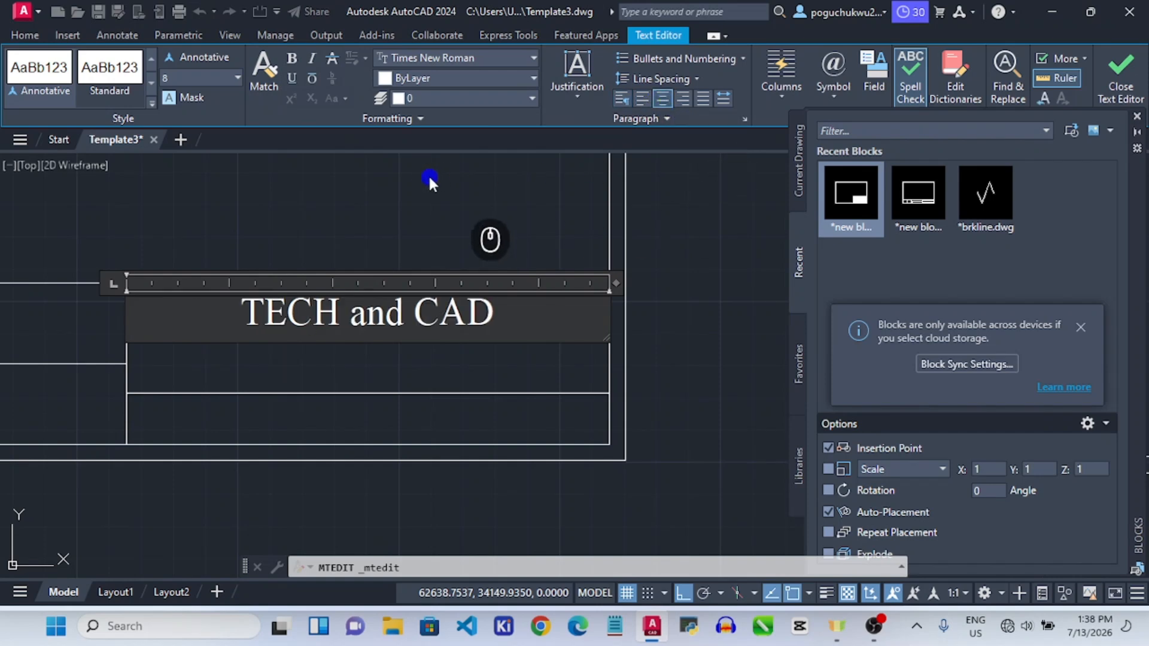
click(440, 194)
scroll(604, 257, down, 2)
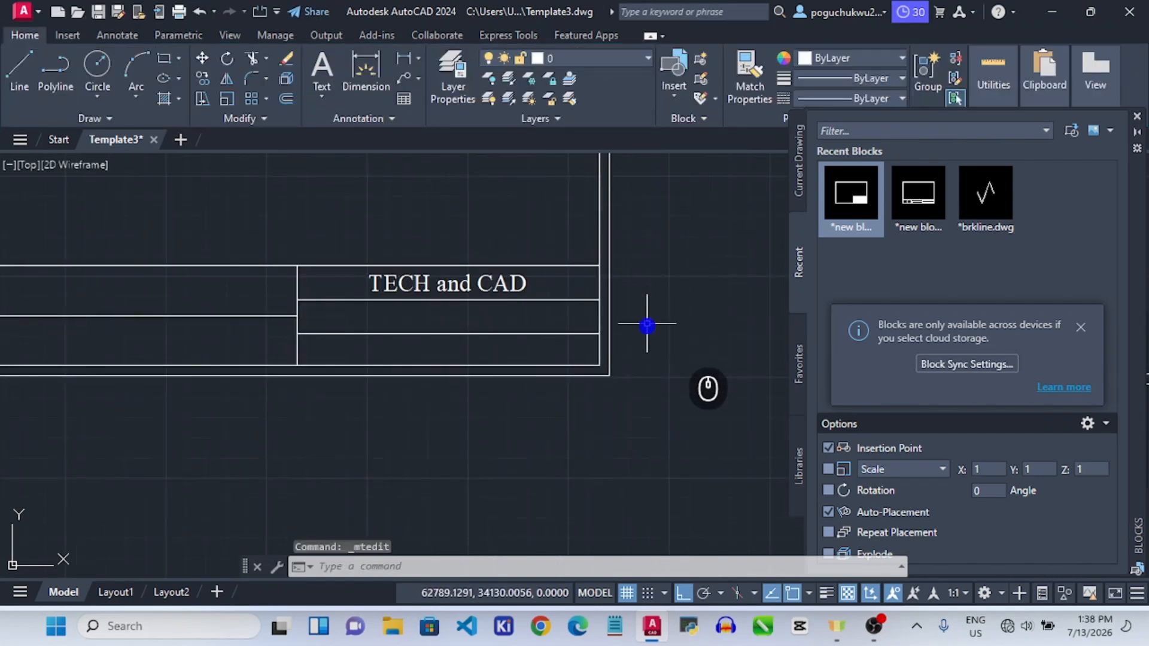
scroll(644, 318, down, 2)
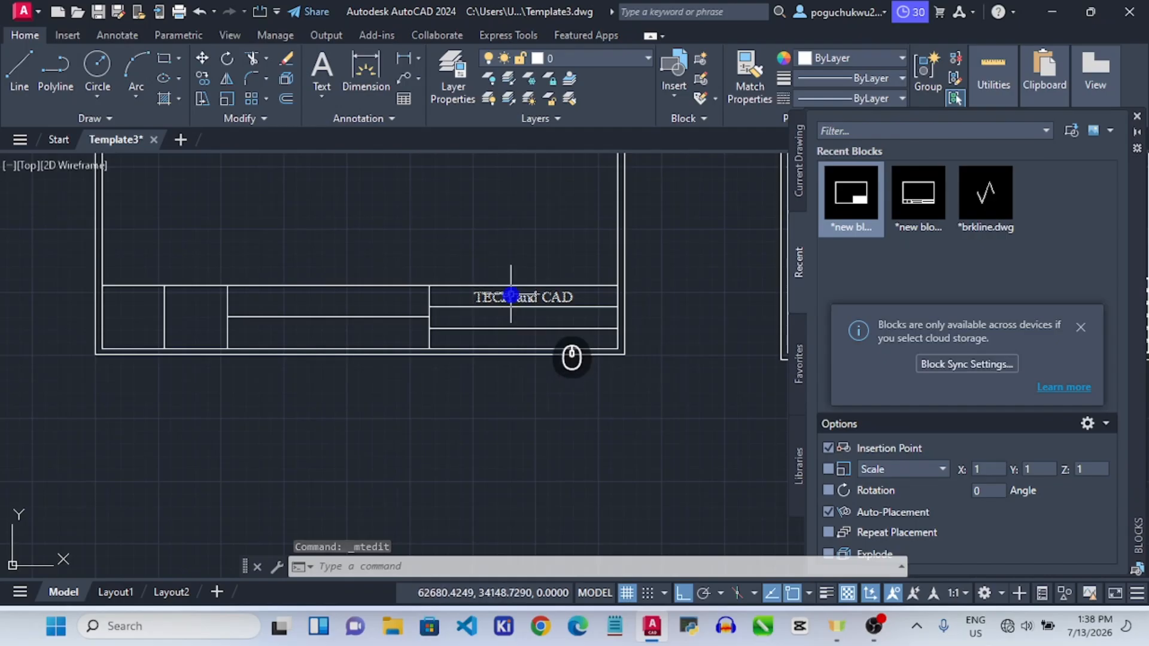
click(509, 296)
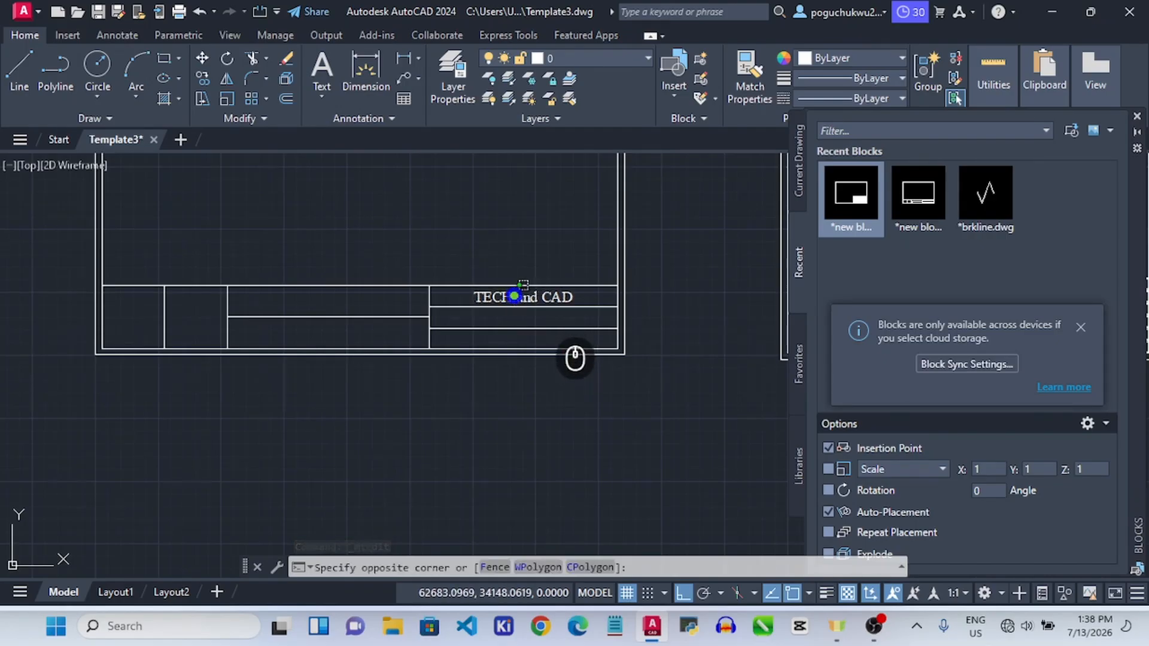
click(511, 295)
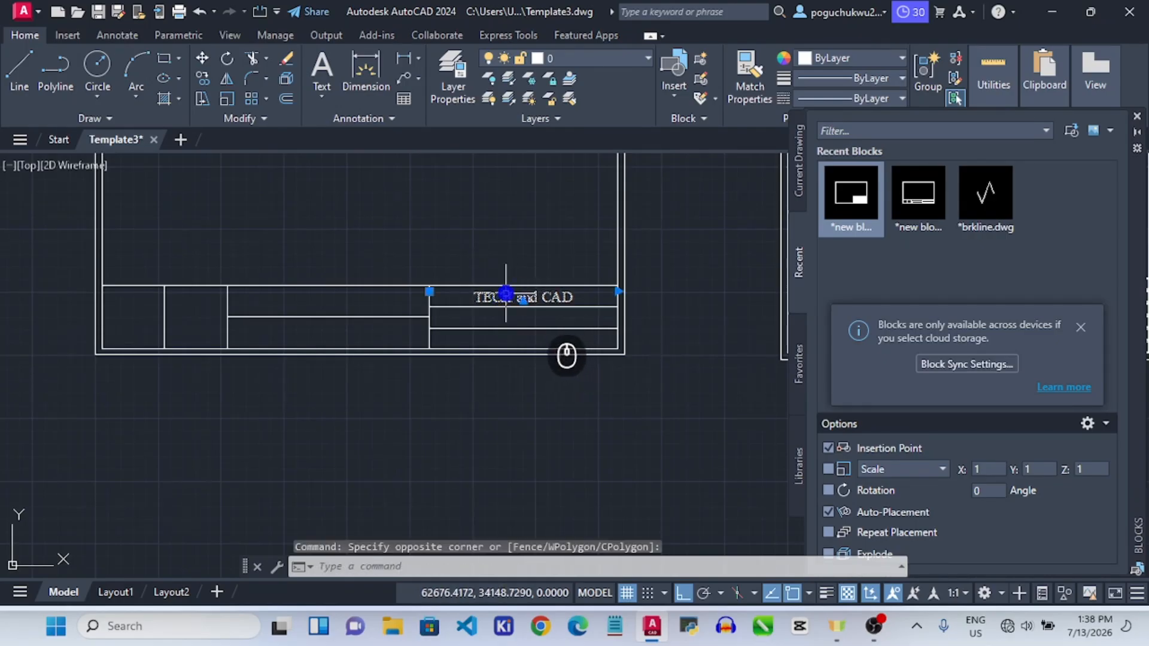
Copy the 'TECH and CAD' text one row lower in the title block.
click(200, 77)
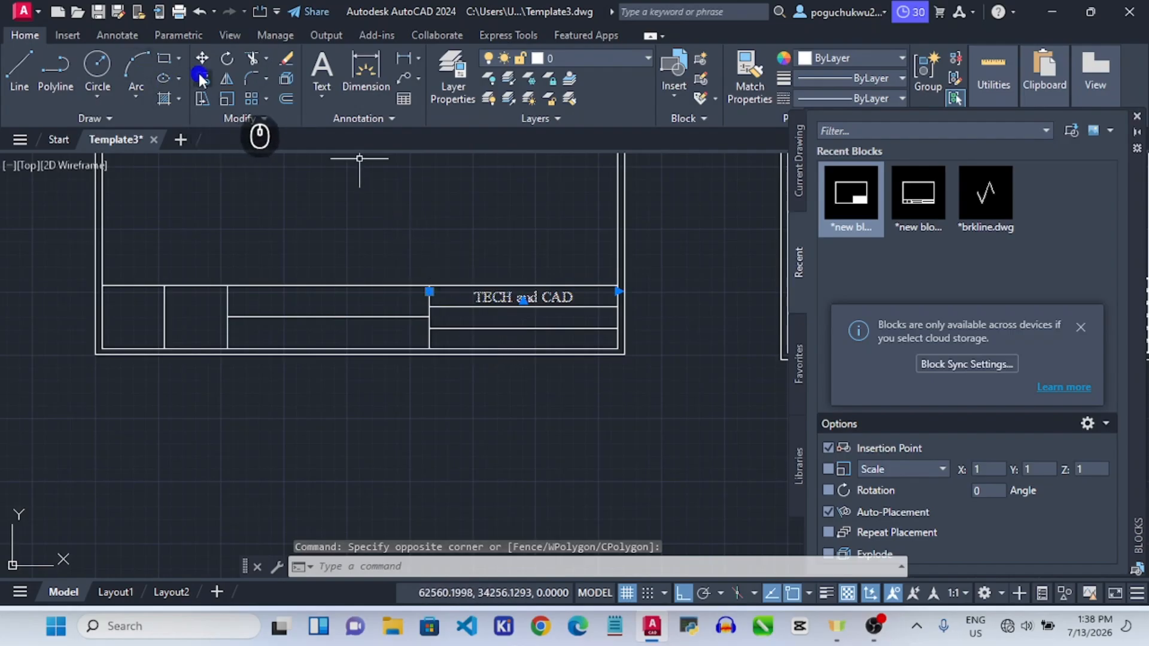
click(432, 299)
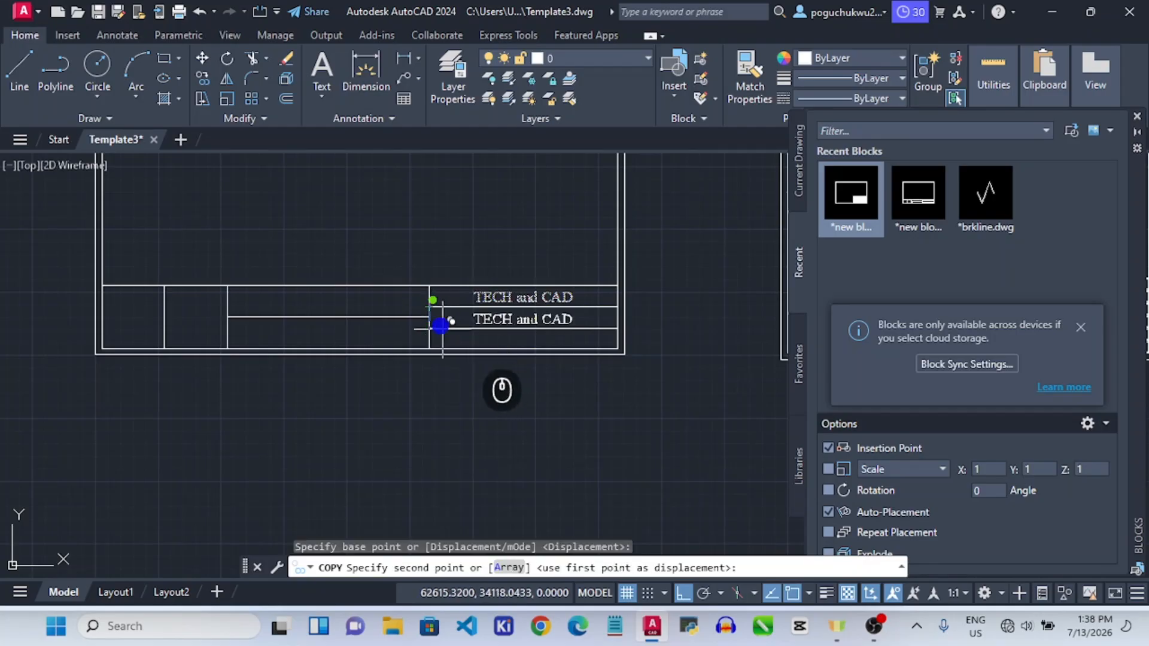
click(437, 322)
key(Escape)
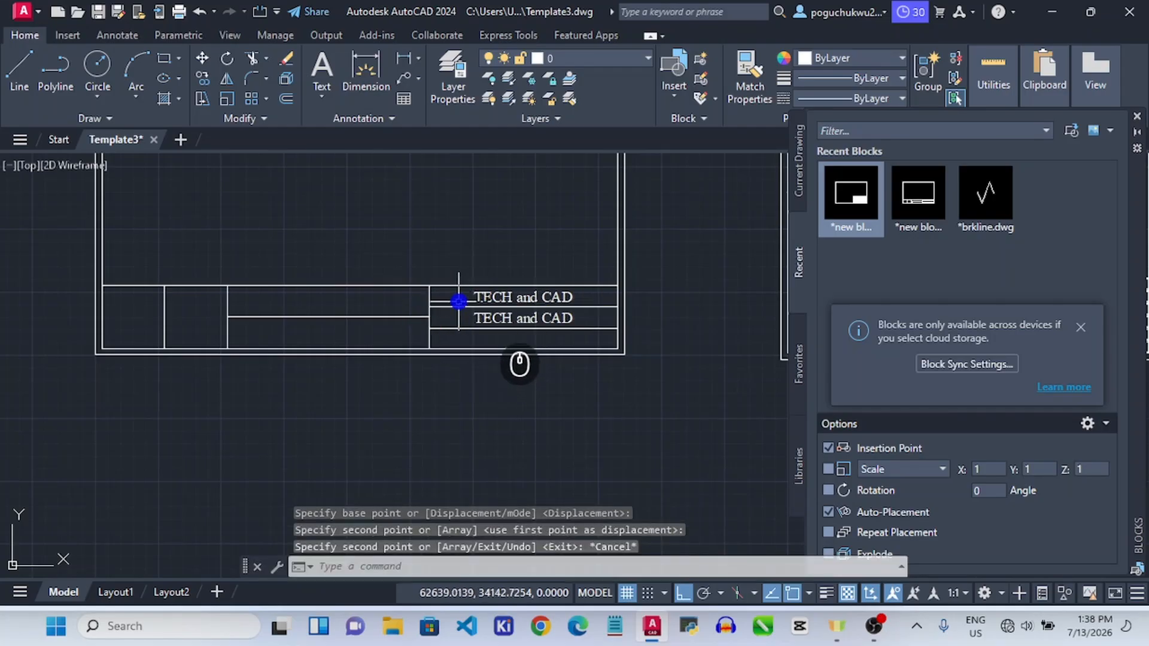
Replace the lower copy's wording with 'Title Block'.
click(522, 318)
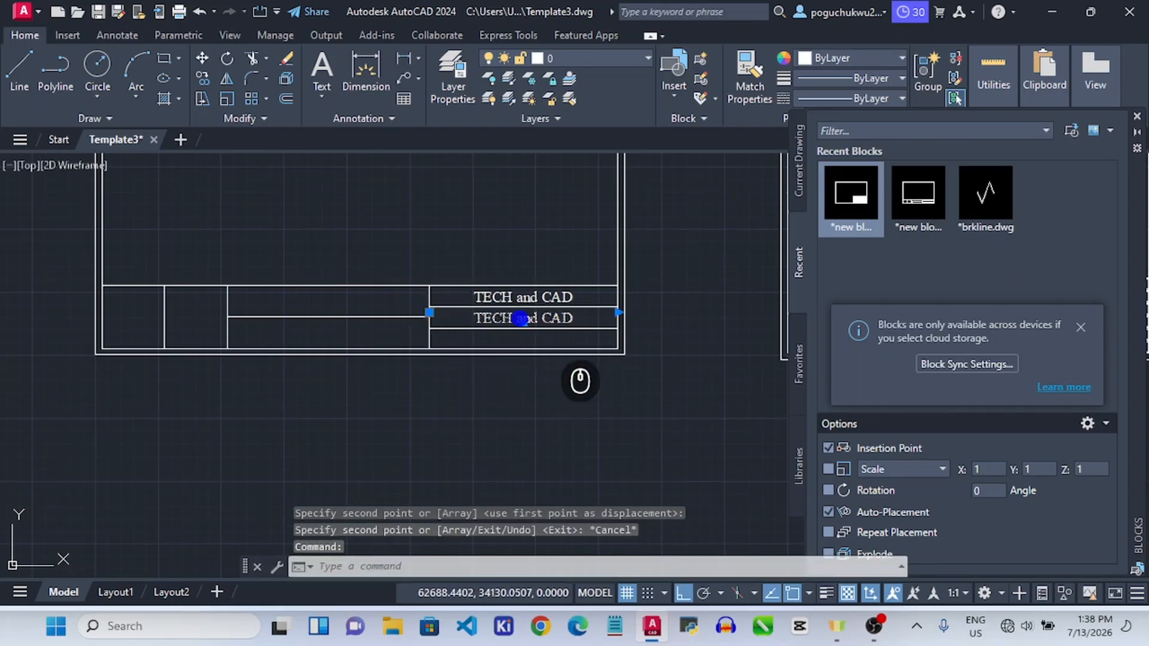
double_click(521, 319)
key(ctrl+a)
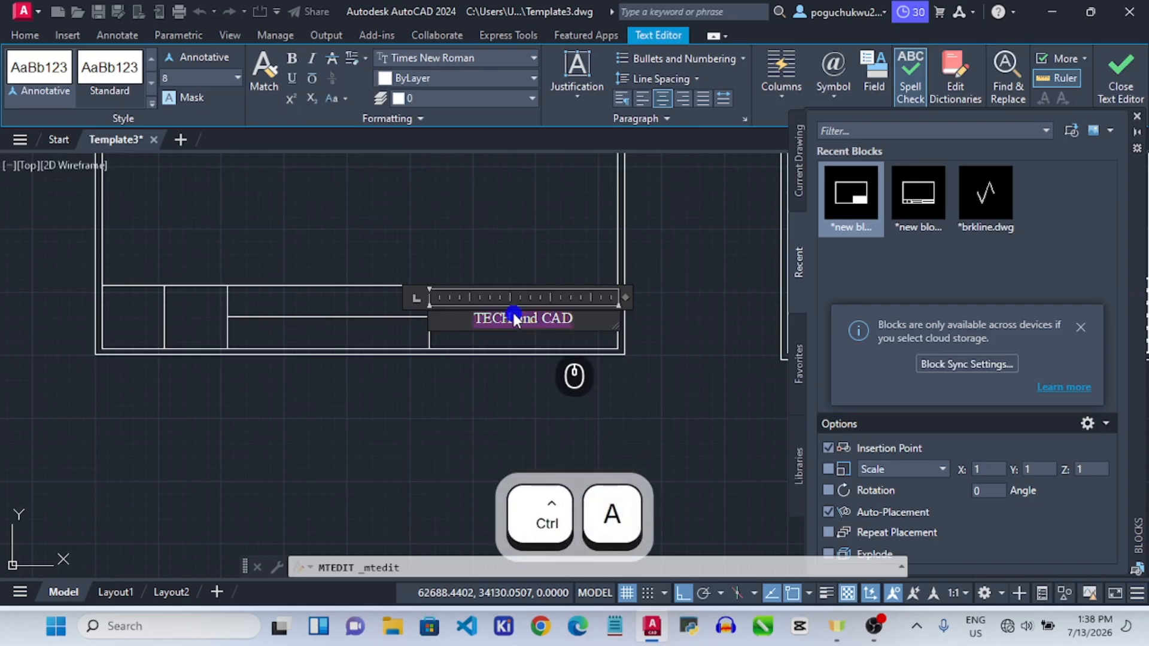
key(Delete)
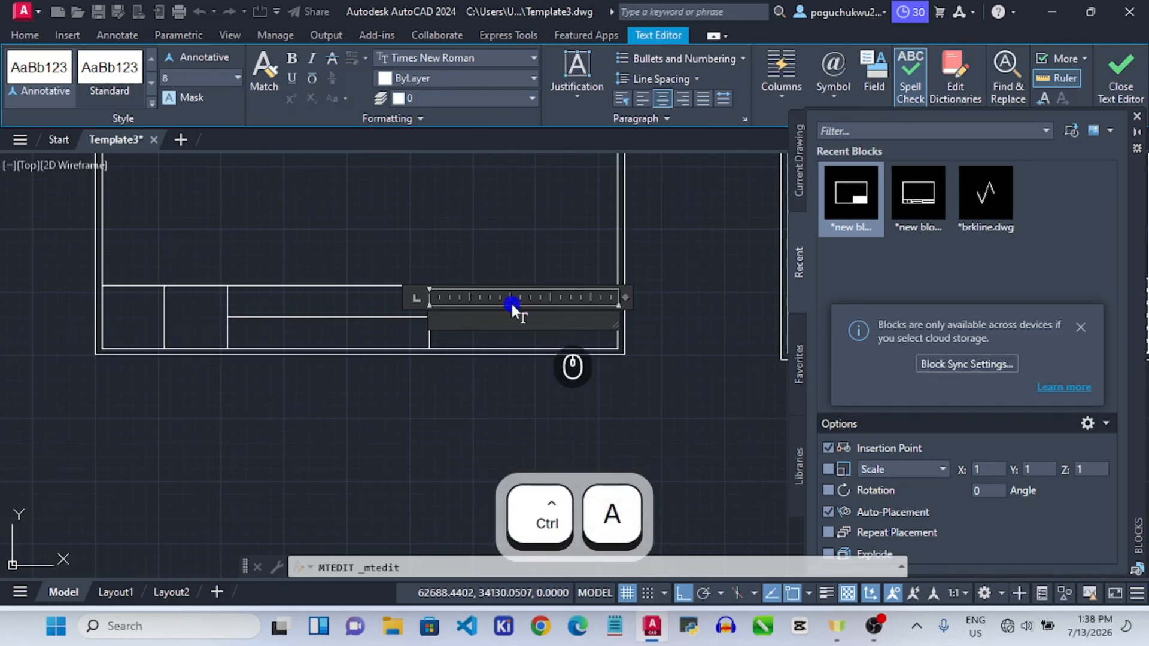
text(Title)
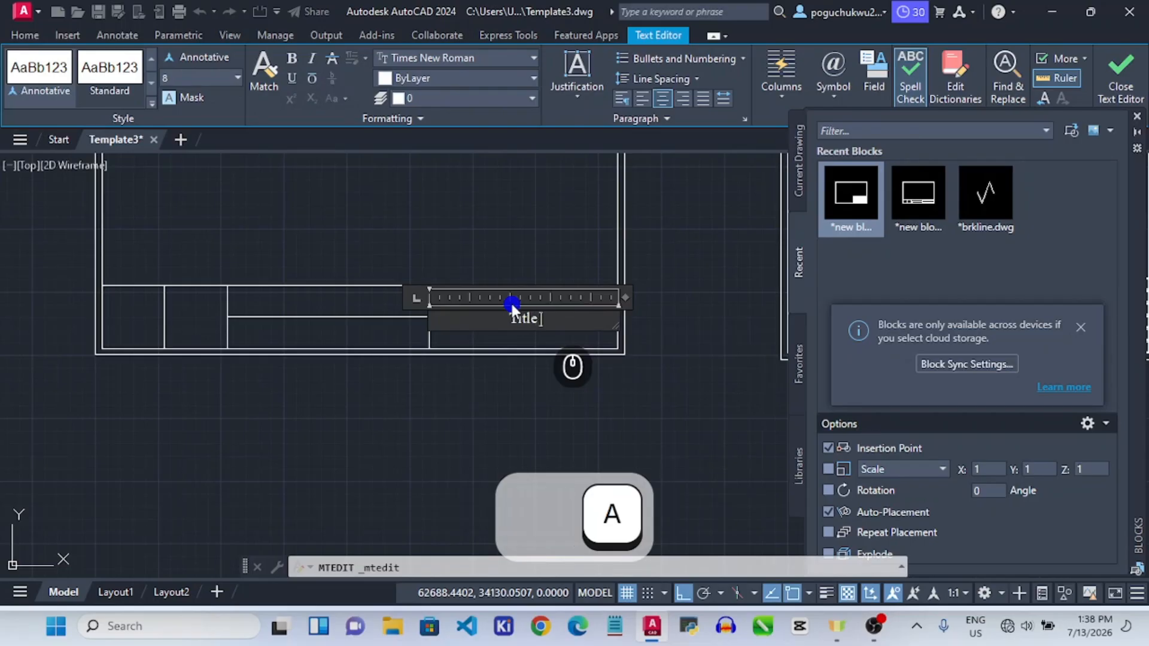
text( Block)
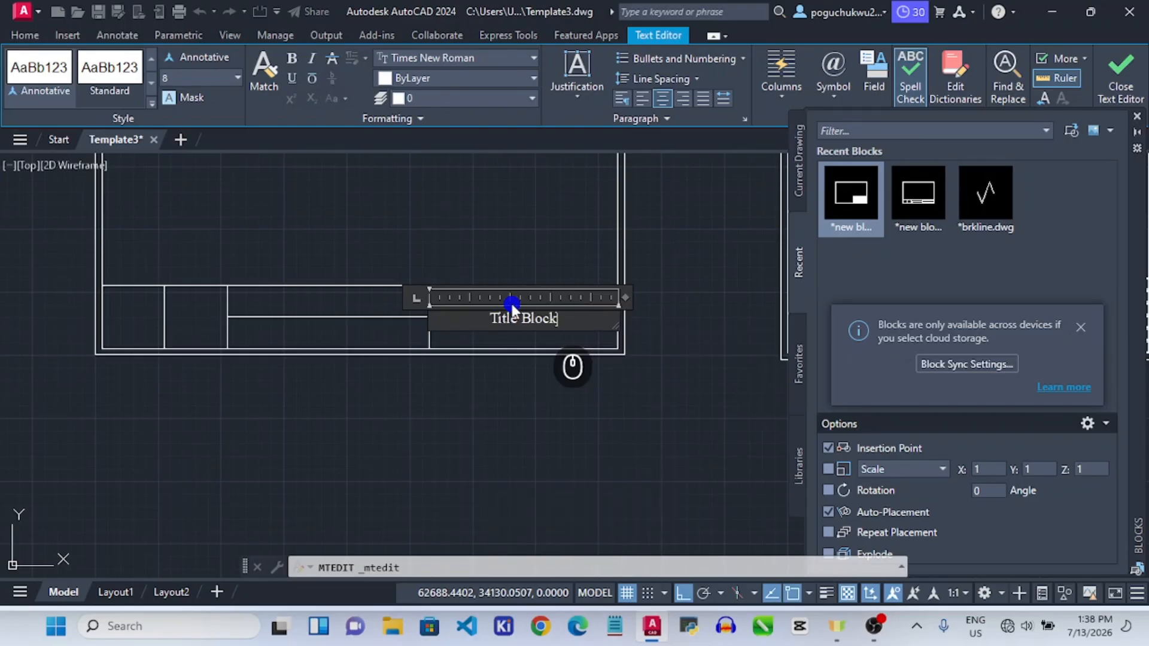
click(559, 245)
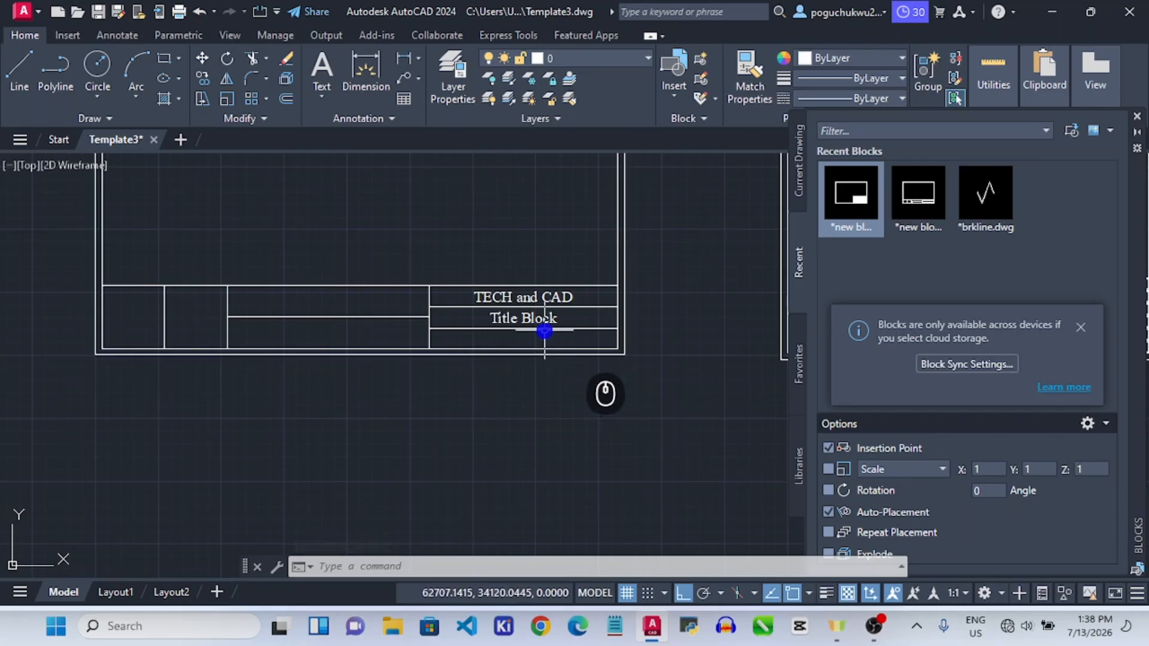
Draw a short vertical polyline splitting the bottom row beneath 'Title Block' into two cells.
click(56, 65)
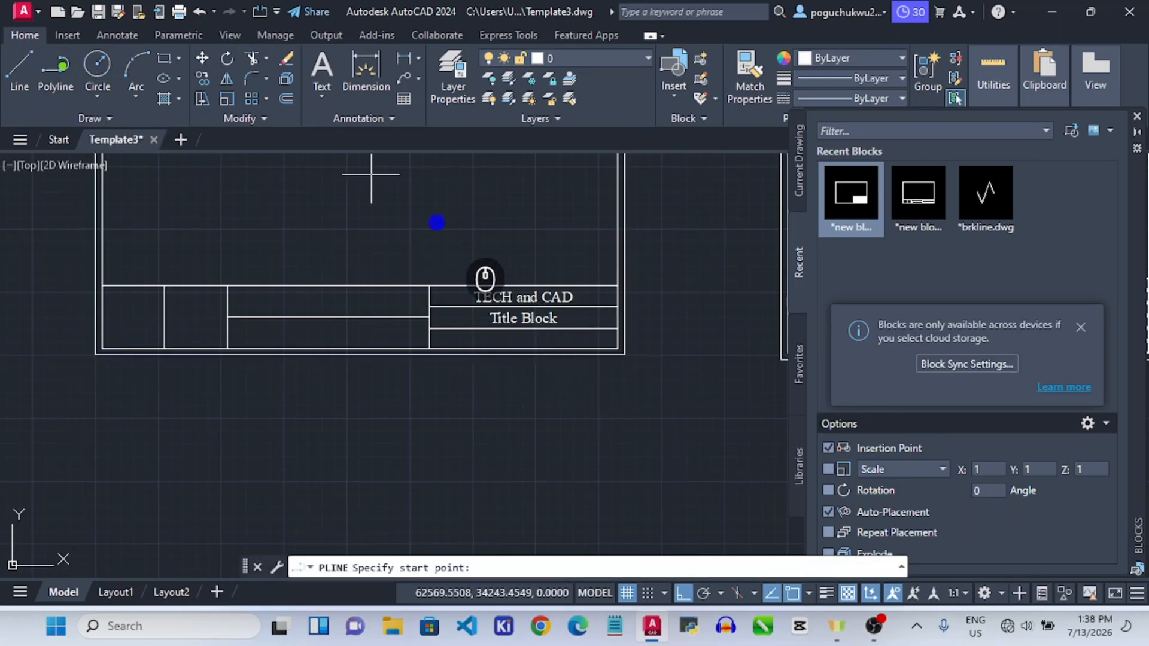
click(524, 328)
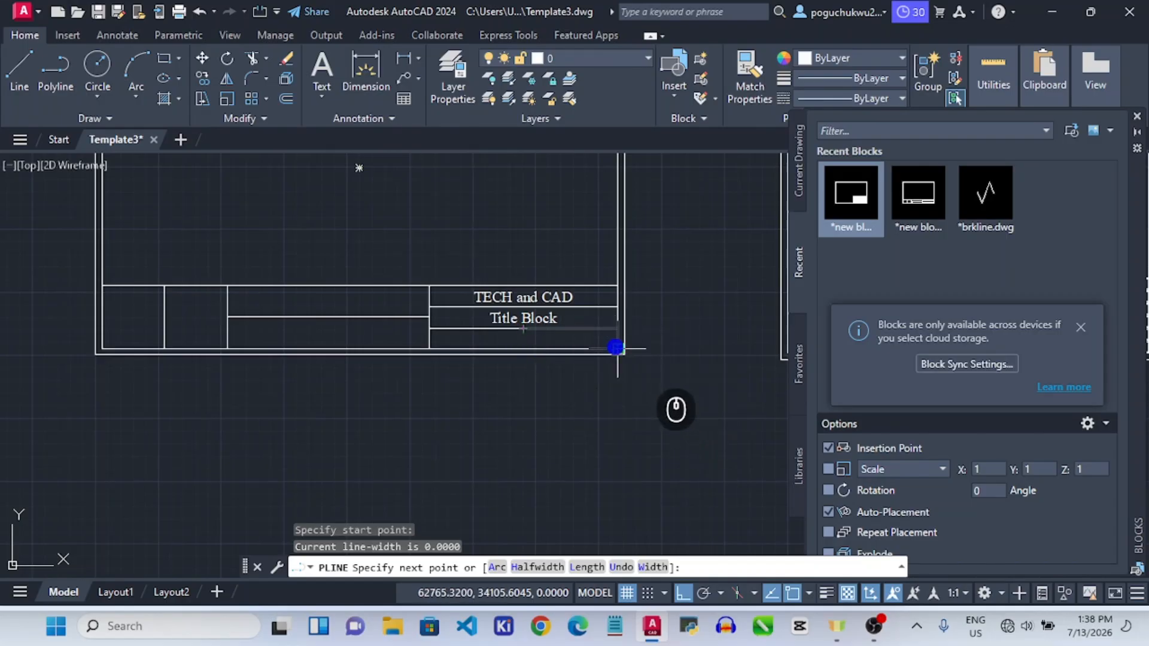
click(523, 348)
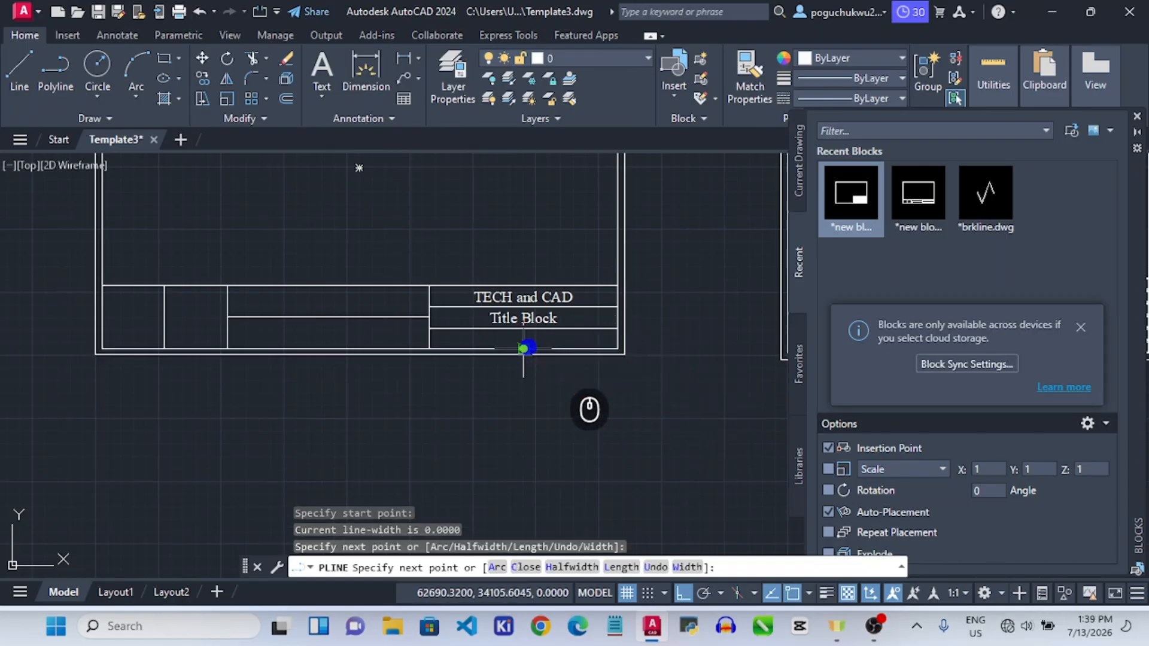
key(Escape)
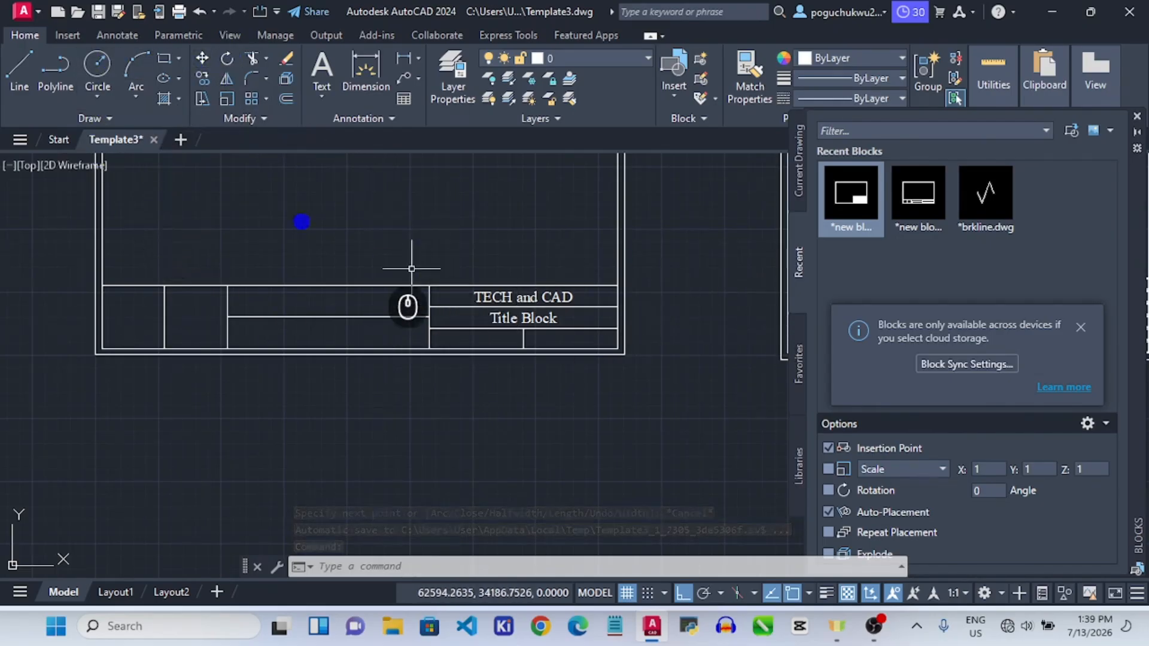
click(522, 318)
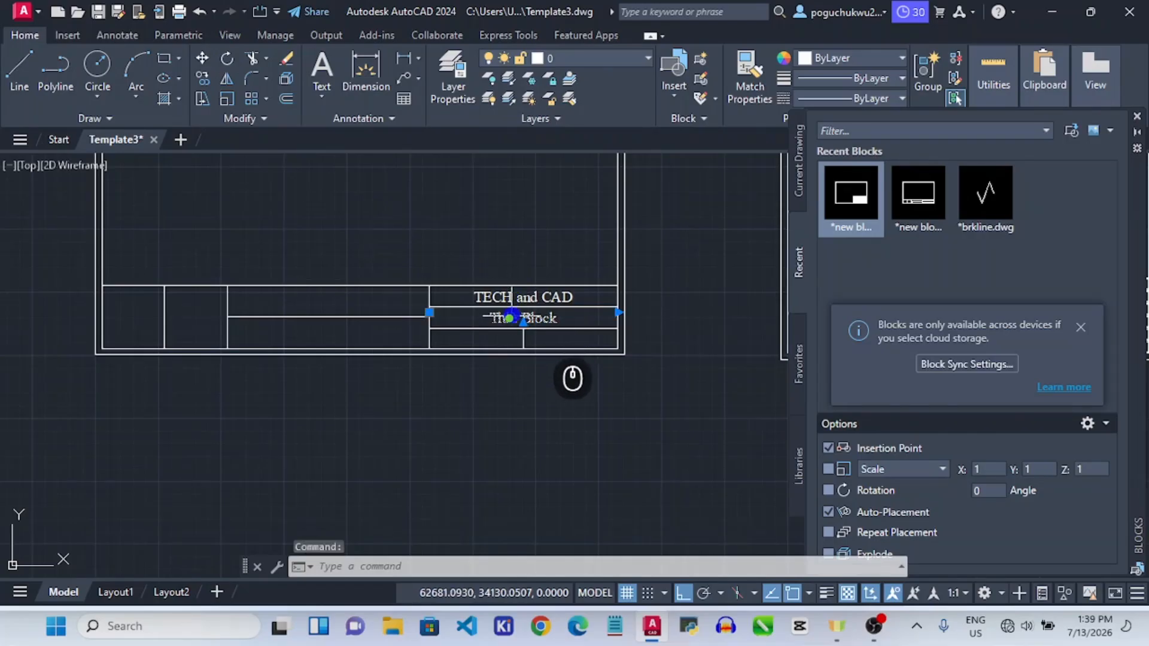
Copy the 'Title Block' text down into the bottom row.
click(203, 80)
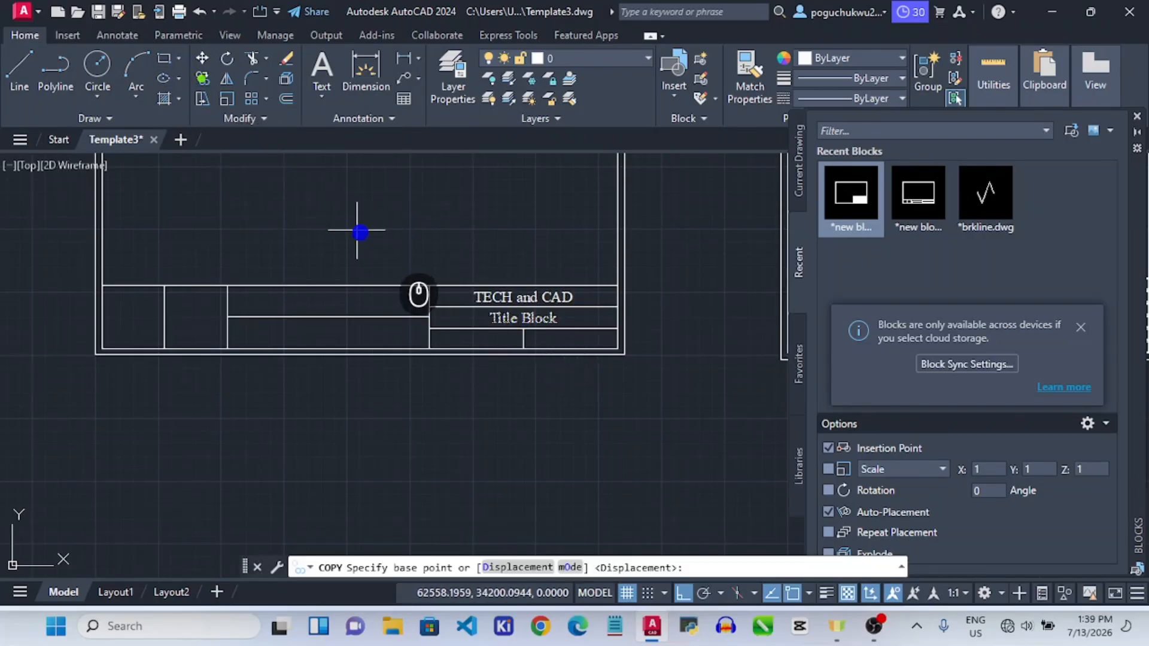
click(433, 326)
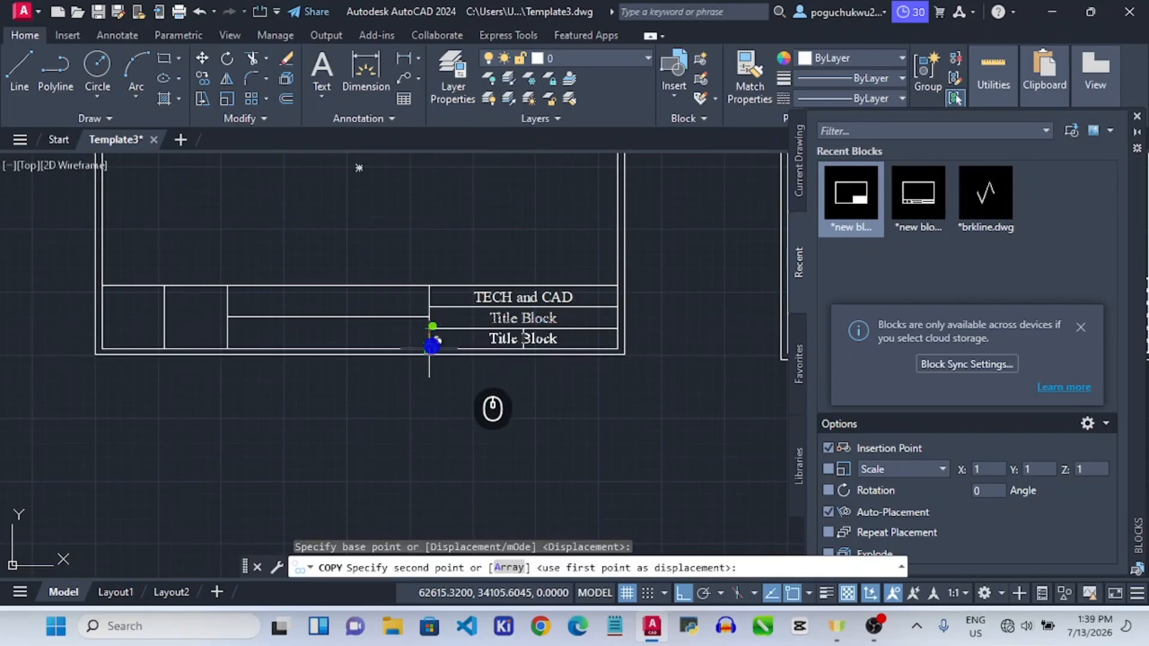
click(430, 349)
key(Escape)
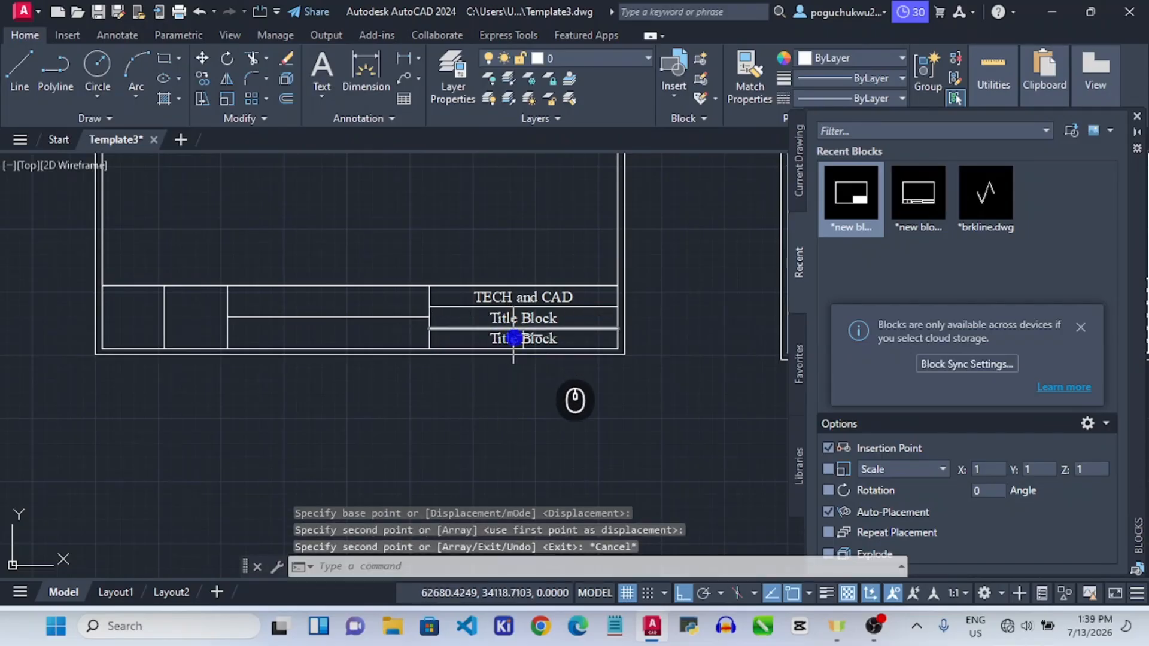
Left-align the copy, change it to 'Scale 1 of 1', and set height 4.
click(523, 343)
double_click(516, 340)
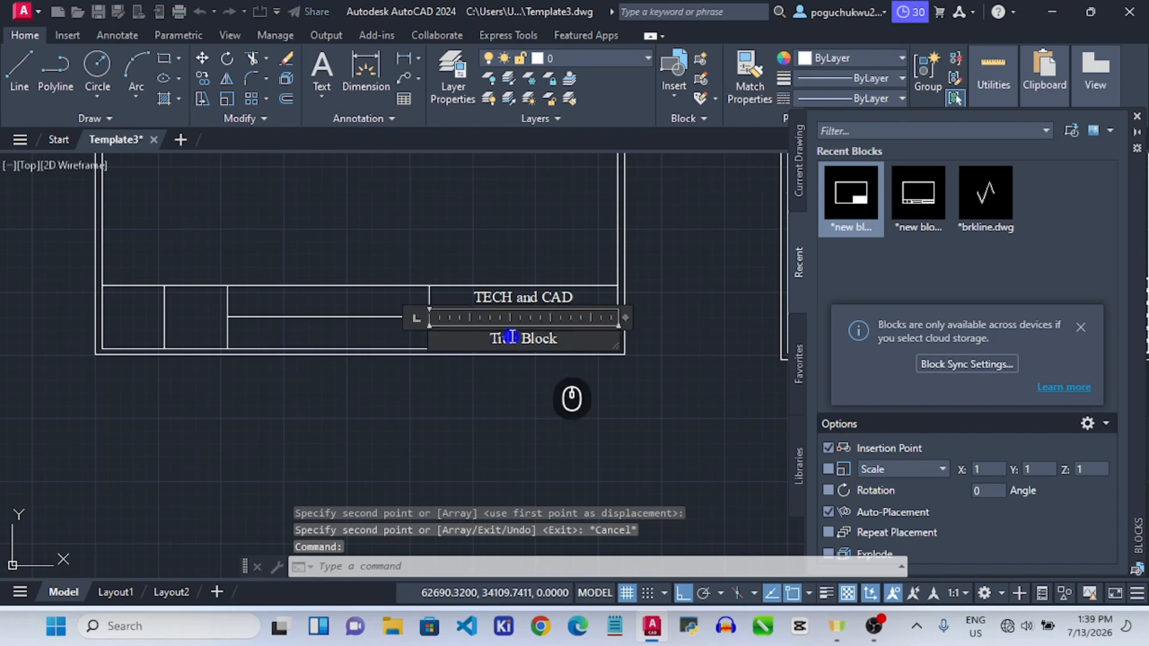
key(ctrl+a)
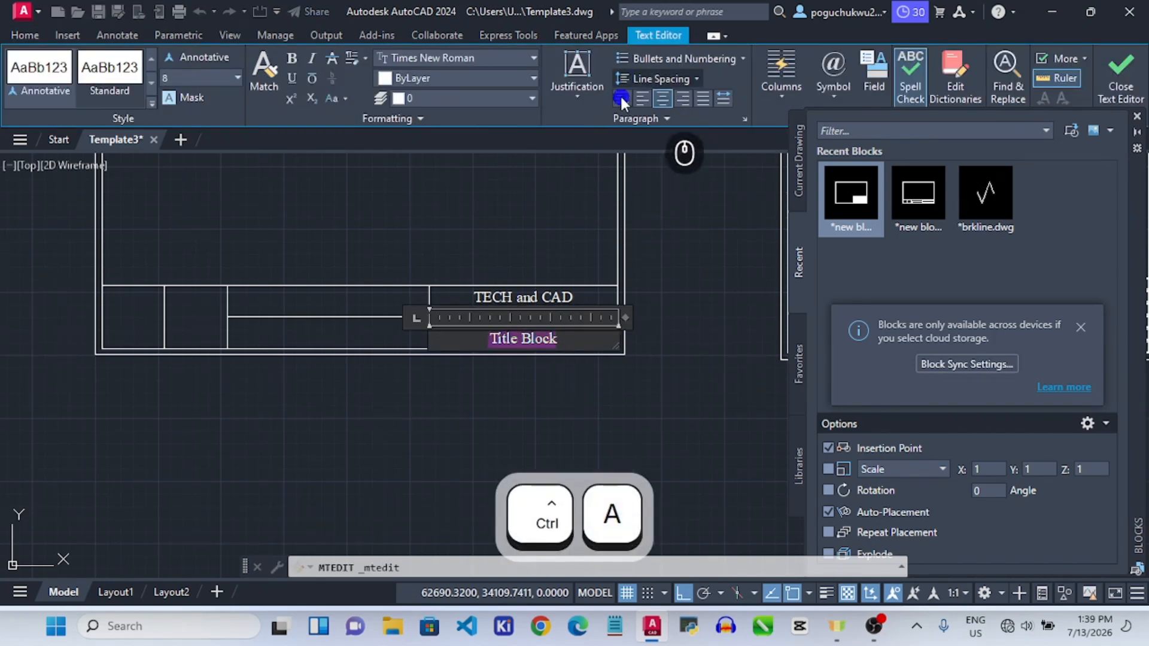
click(641, 98)
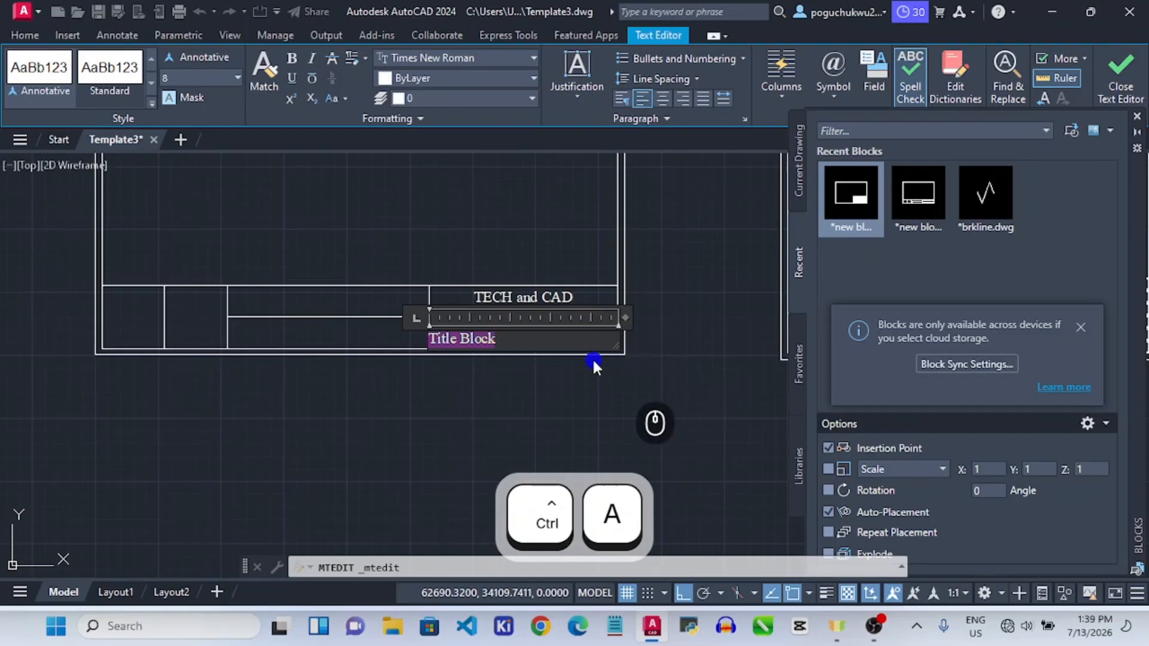
text(s)
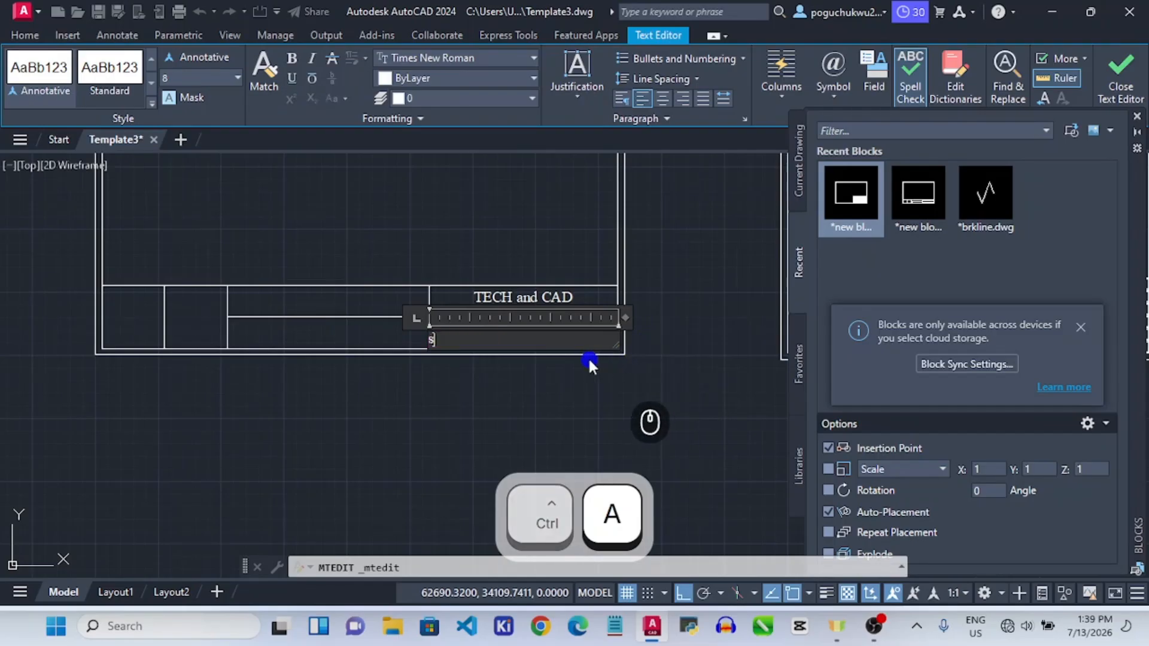
key(BackSpace)
text(S)
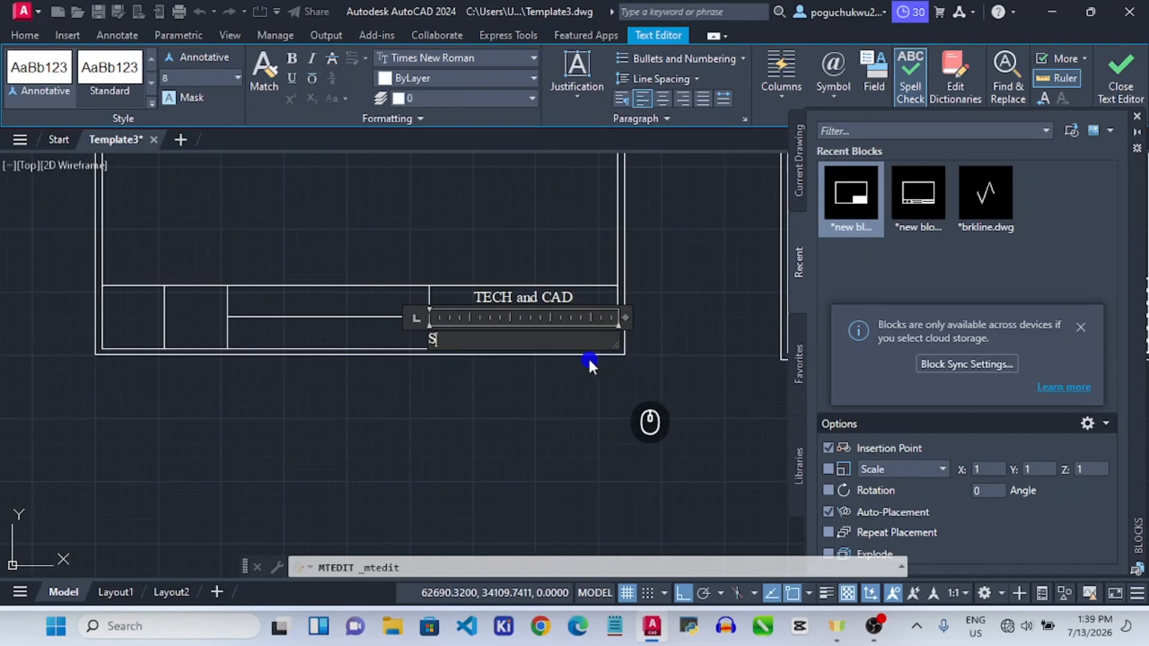
text(cale 1 of 1)
key(ctrl+a)
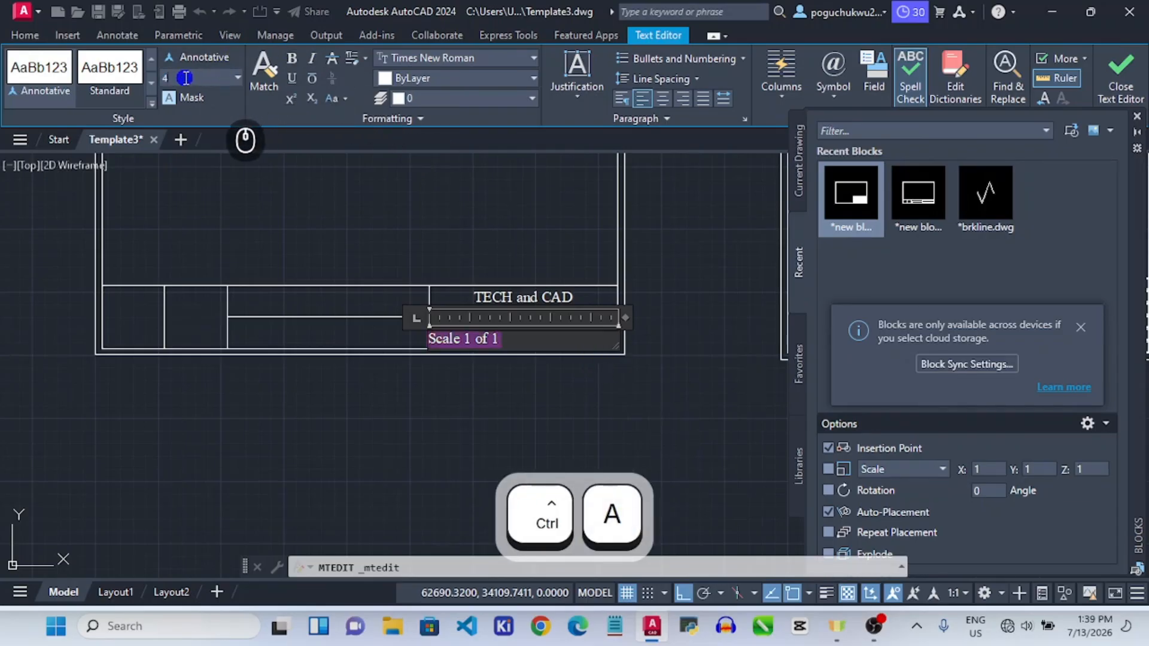
key(Return)
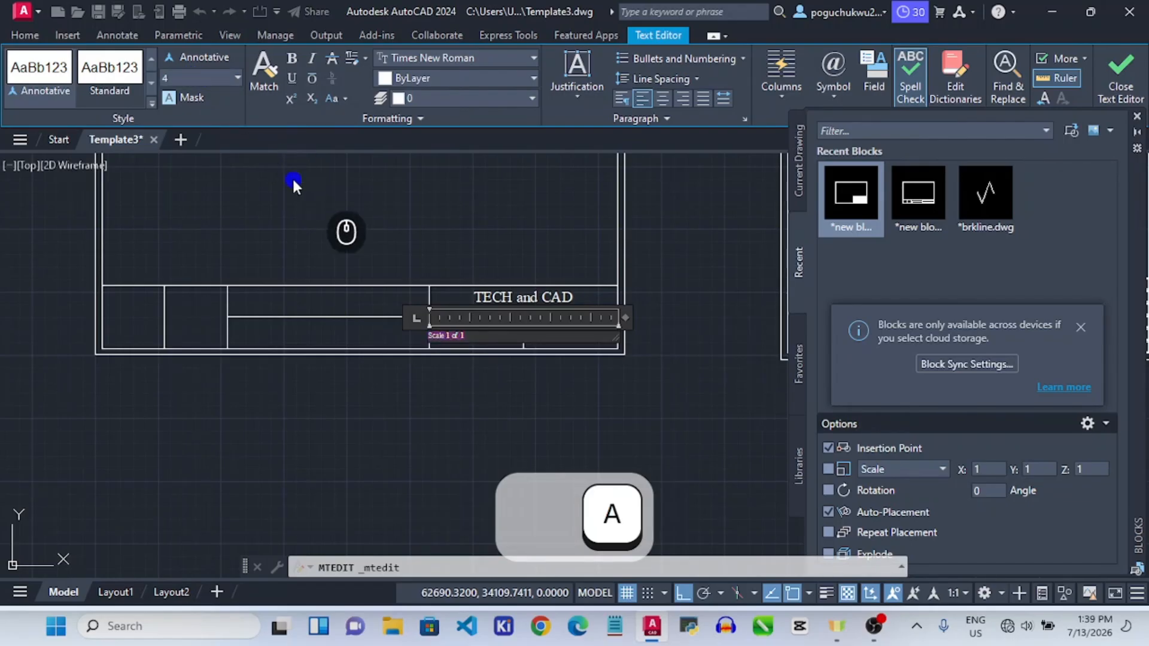
Commit the 'Scale 1 of 1' text and move it toward the bottom-left cell.
click(450, 212)
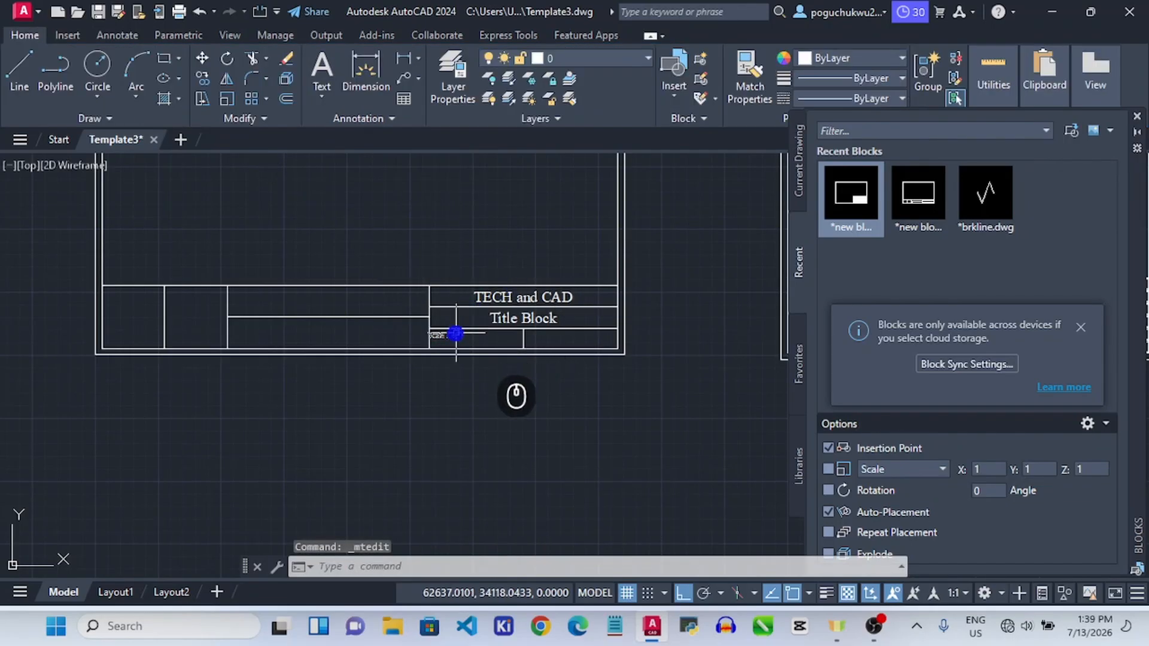
click(451, 333)
key(Escape)
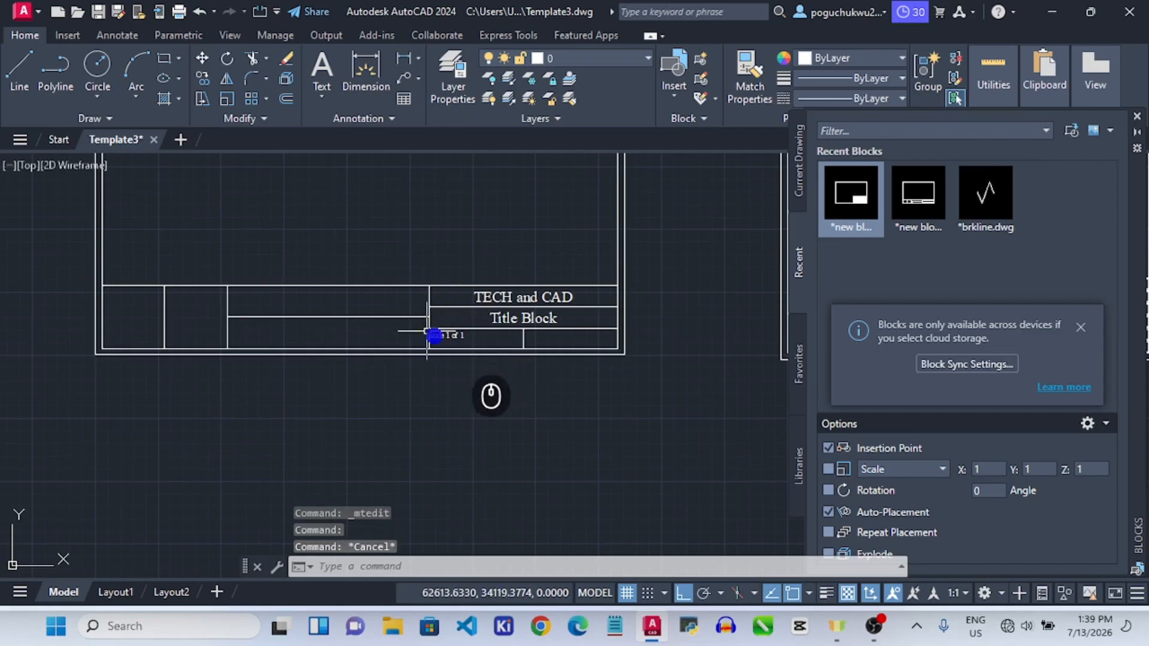
click(444, 332)
scroll(429, 329, up, 3)
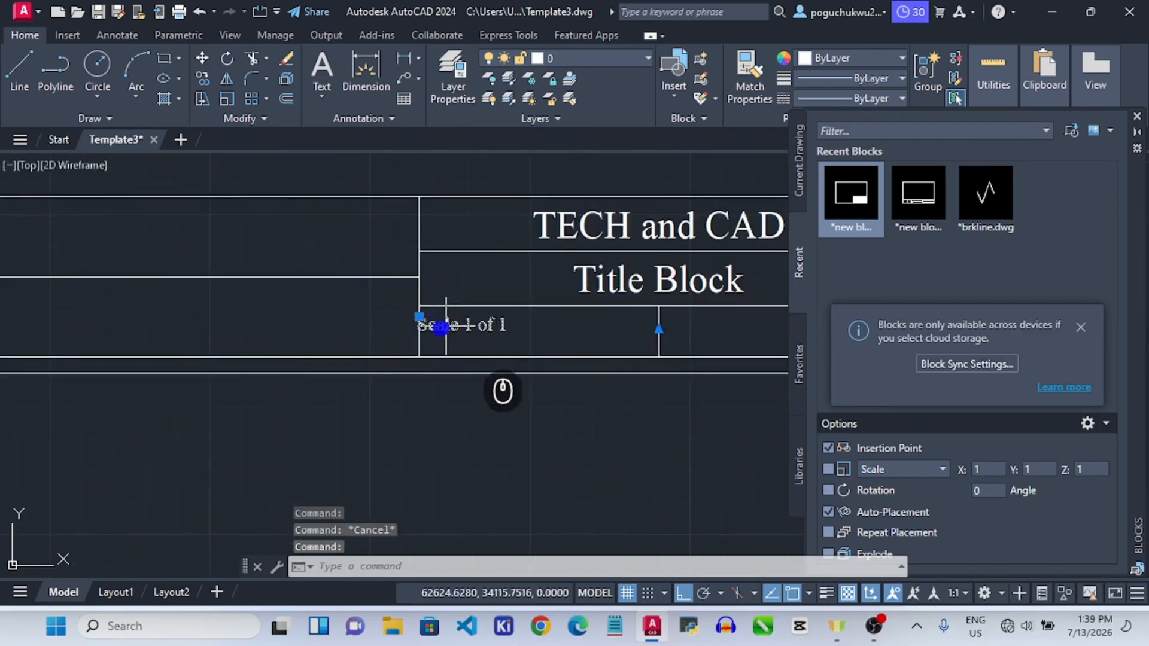
click(421, 310)
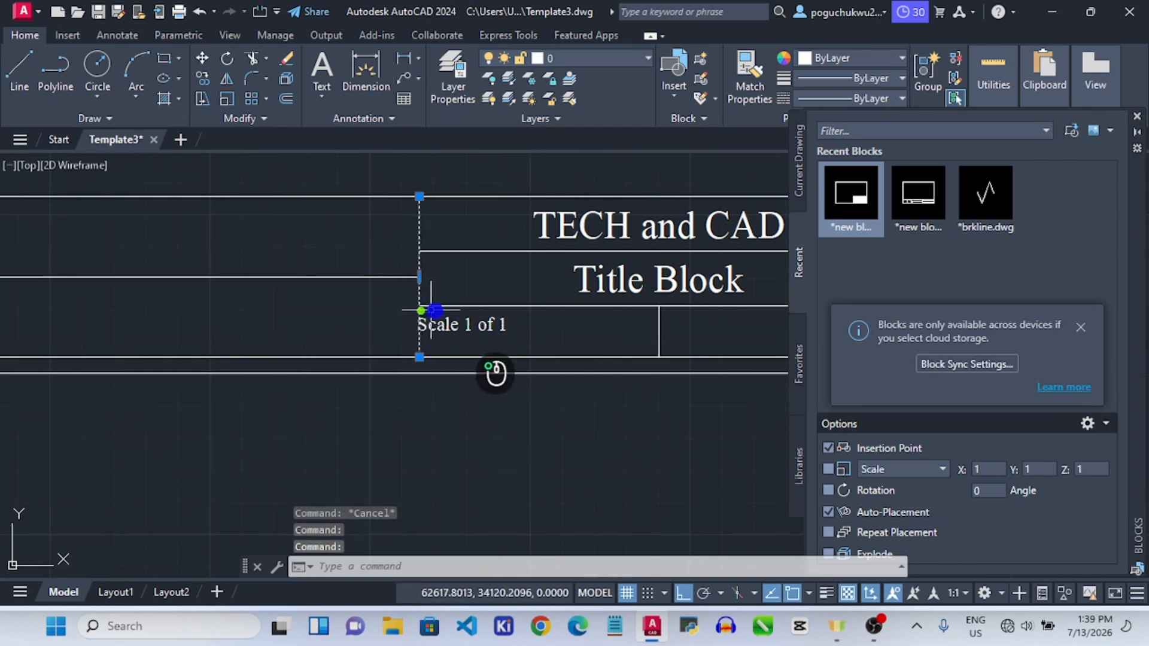
click(440, 310)
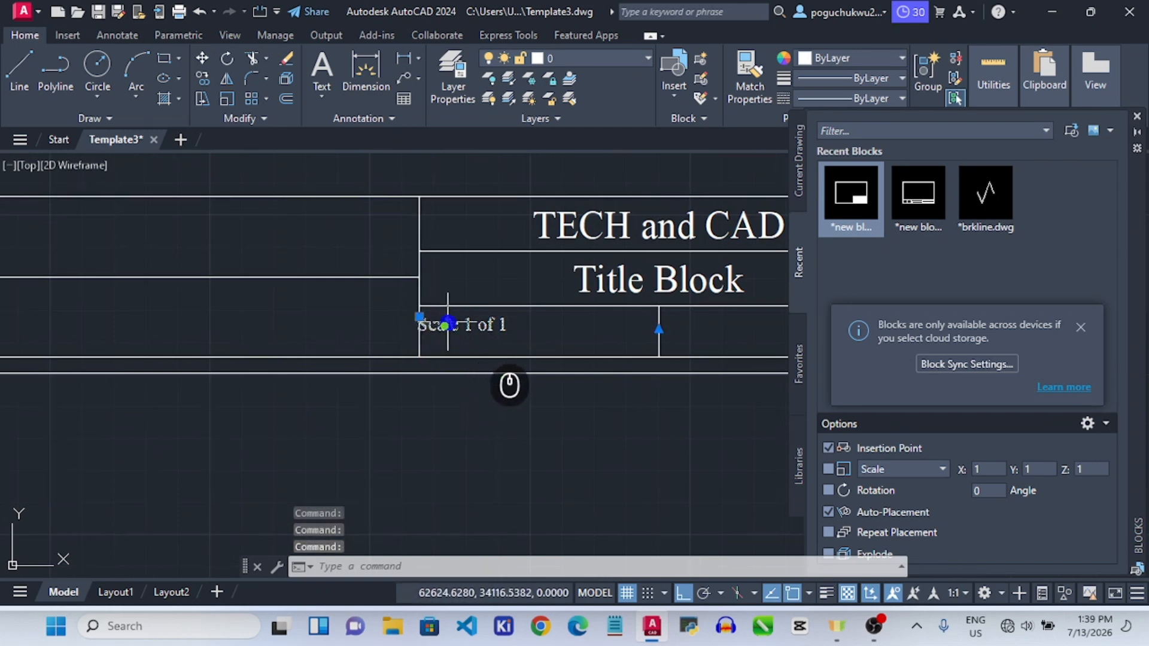
click(423, 315)
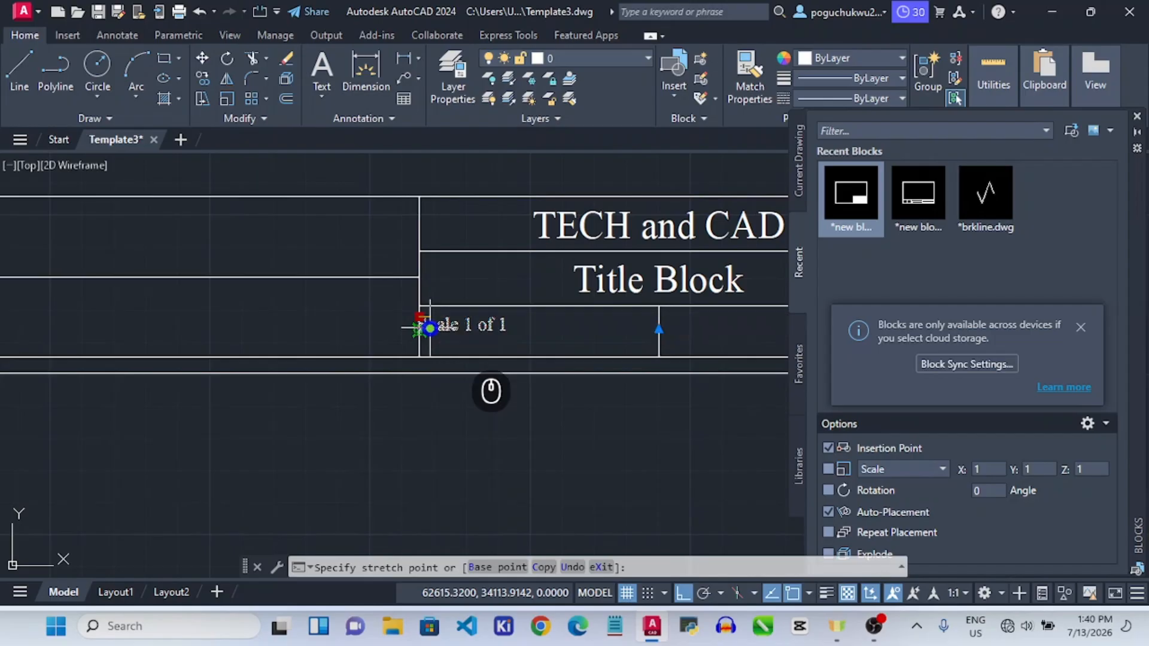
click(432, 329)
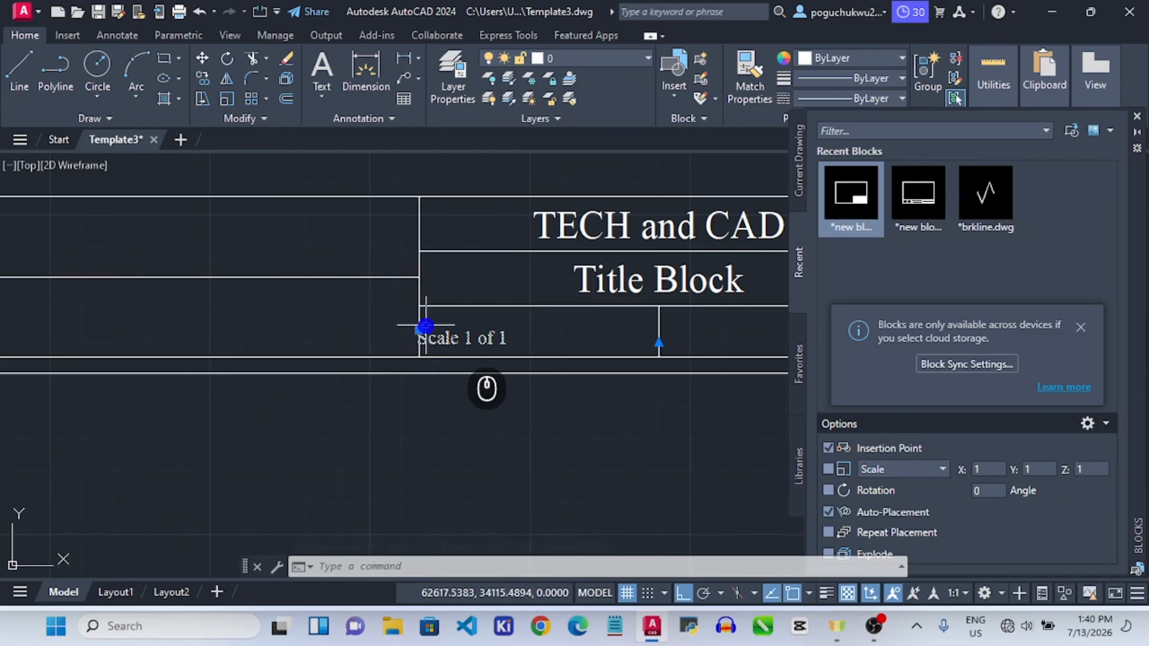
Nudge the 'Scale 1 of 1' label lower and left within its cell.
click(425, 326)
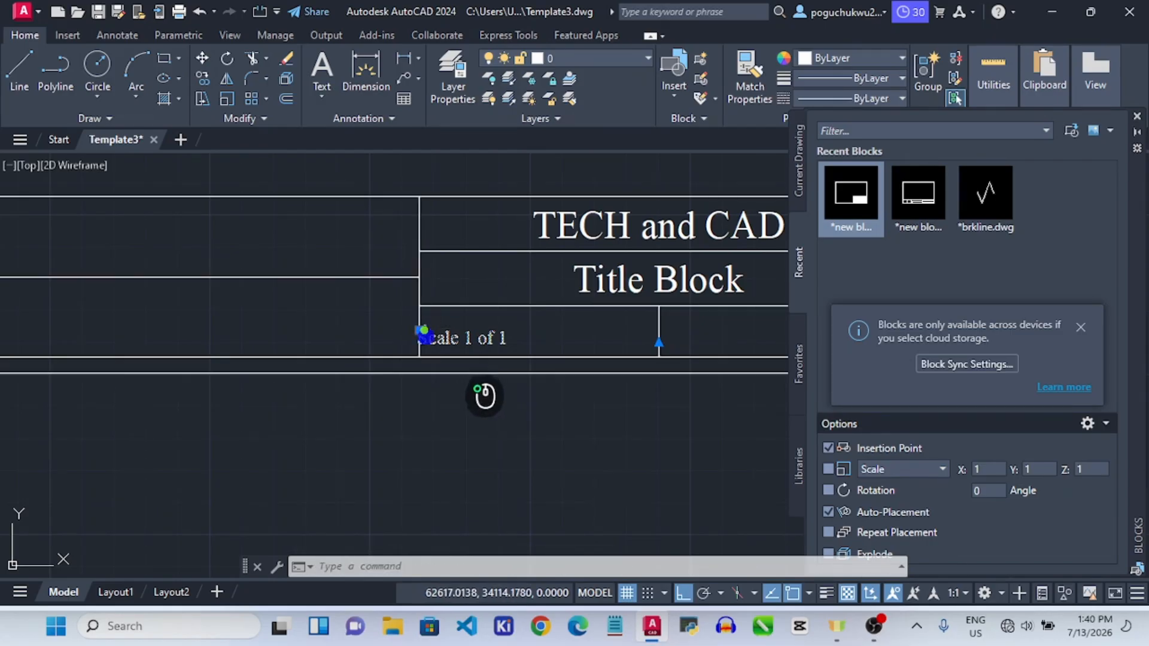
click(442, 351)
click(433, 334)
mouse_move(423, 329)
mouse_down()
mouse_move(440, 340)
mouse_move(427, 339)
mouse_up()
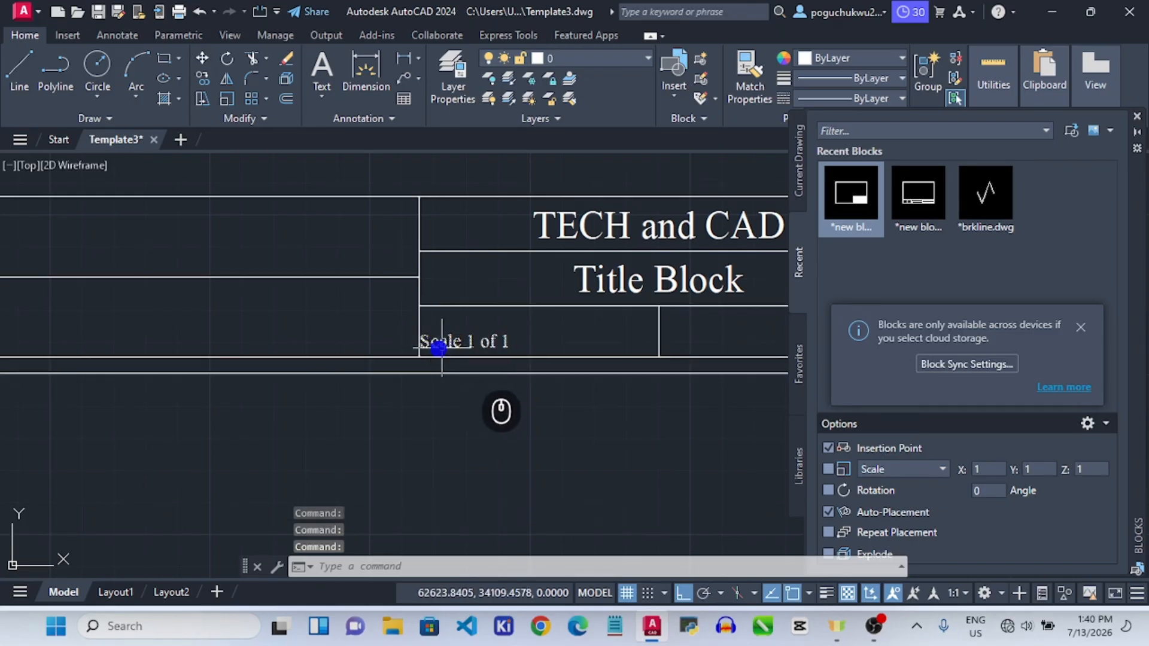
scroll(442, 347, up, 8)
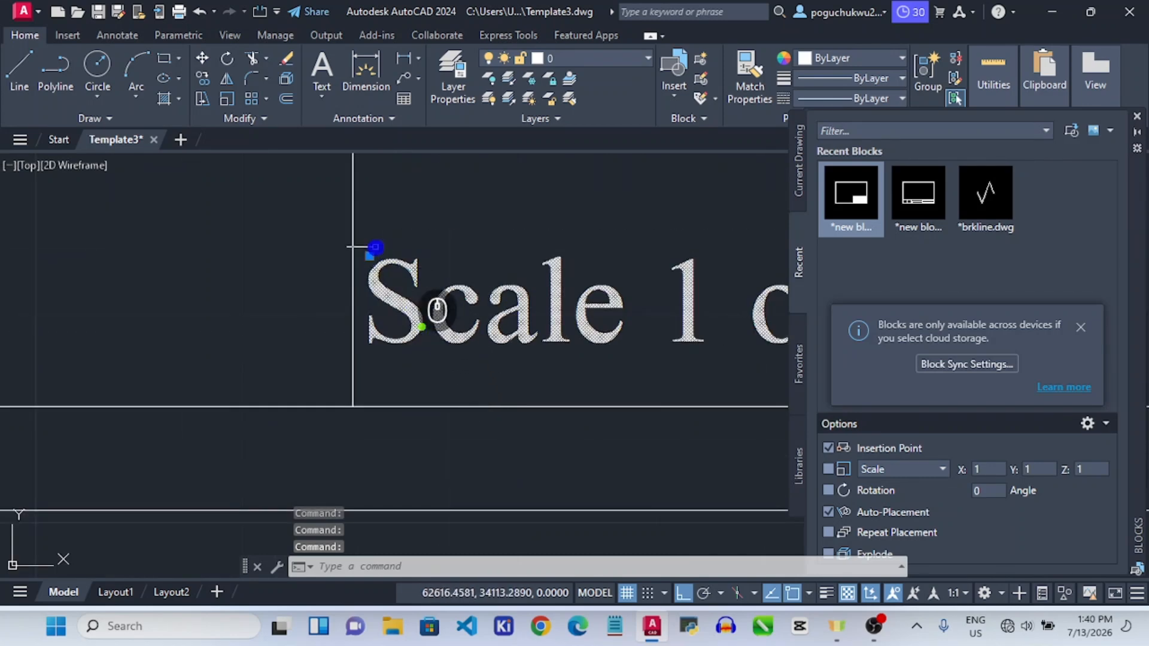
drag(365, 259, 360, 260)
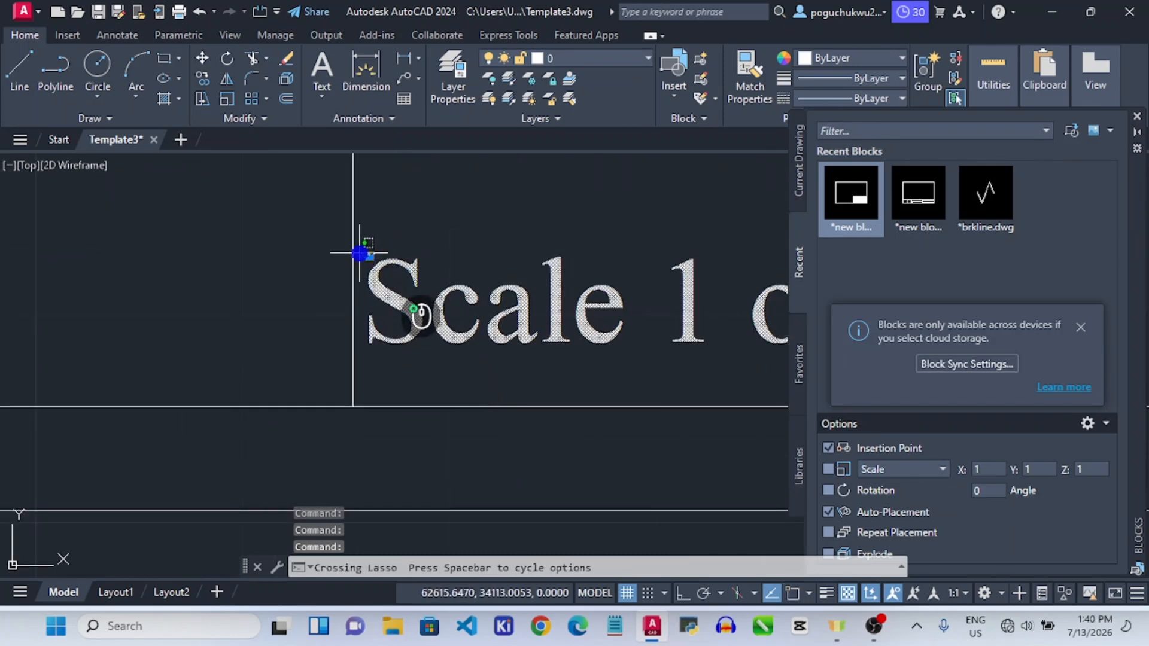
drag(352, 252, 351, 255)
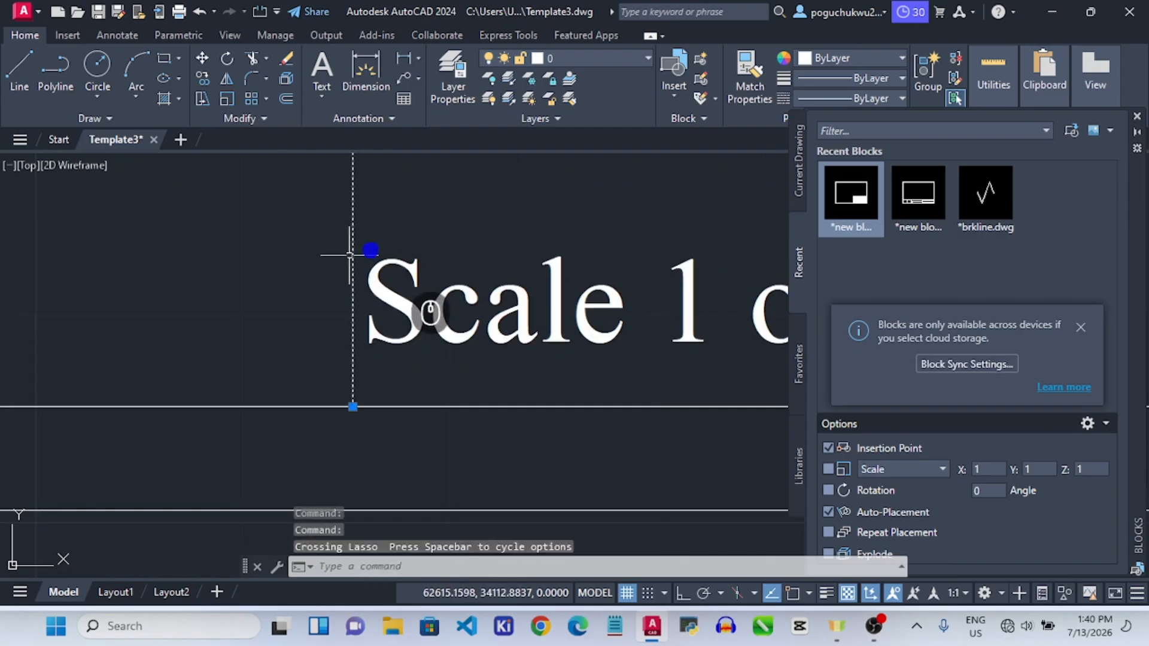
click(383, 265)
click(373, 256)
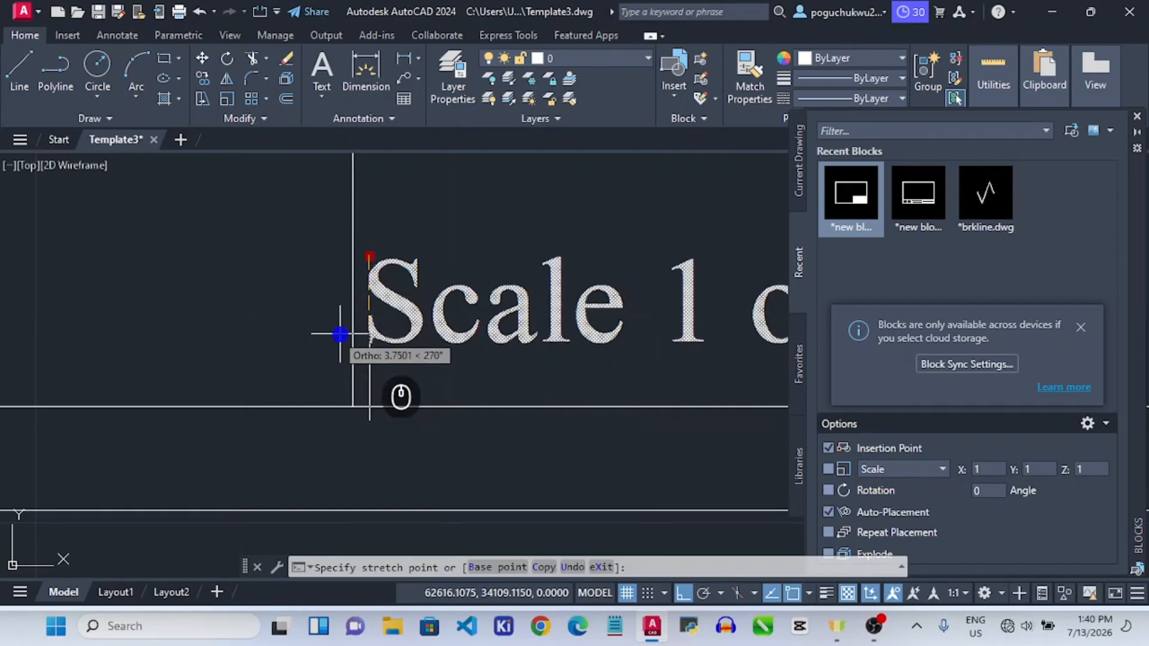
click(353, 263)
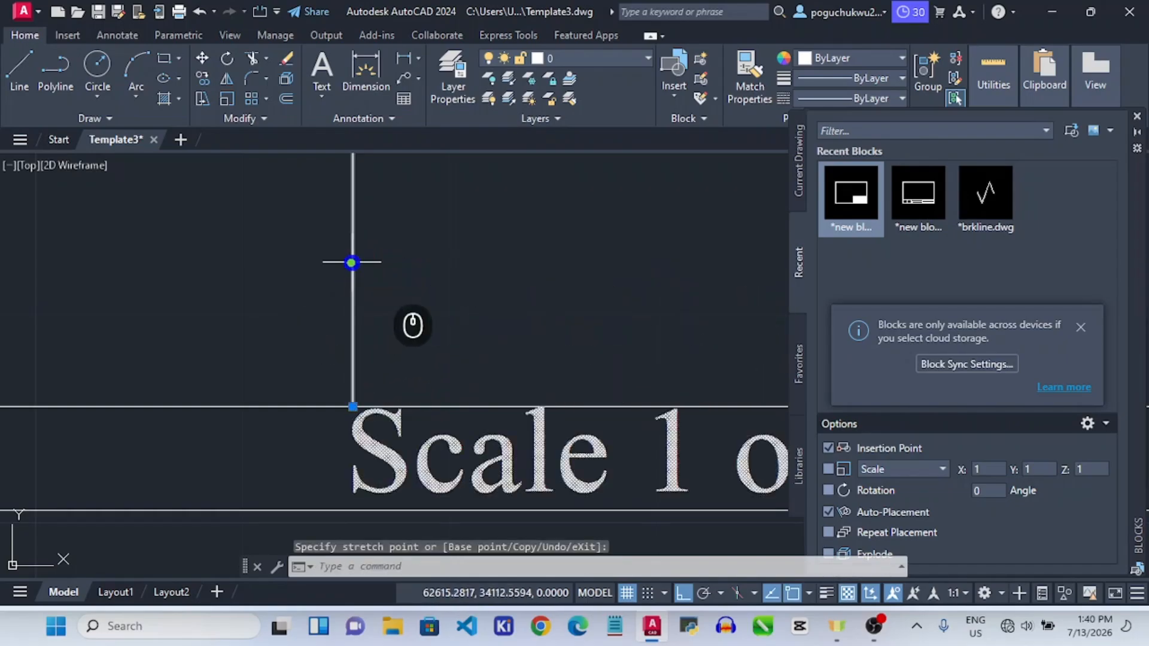
Try stretching the label by its base grip, cancelling each misplaced attempt.
click(353, 407)
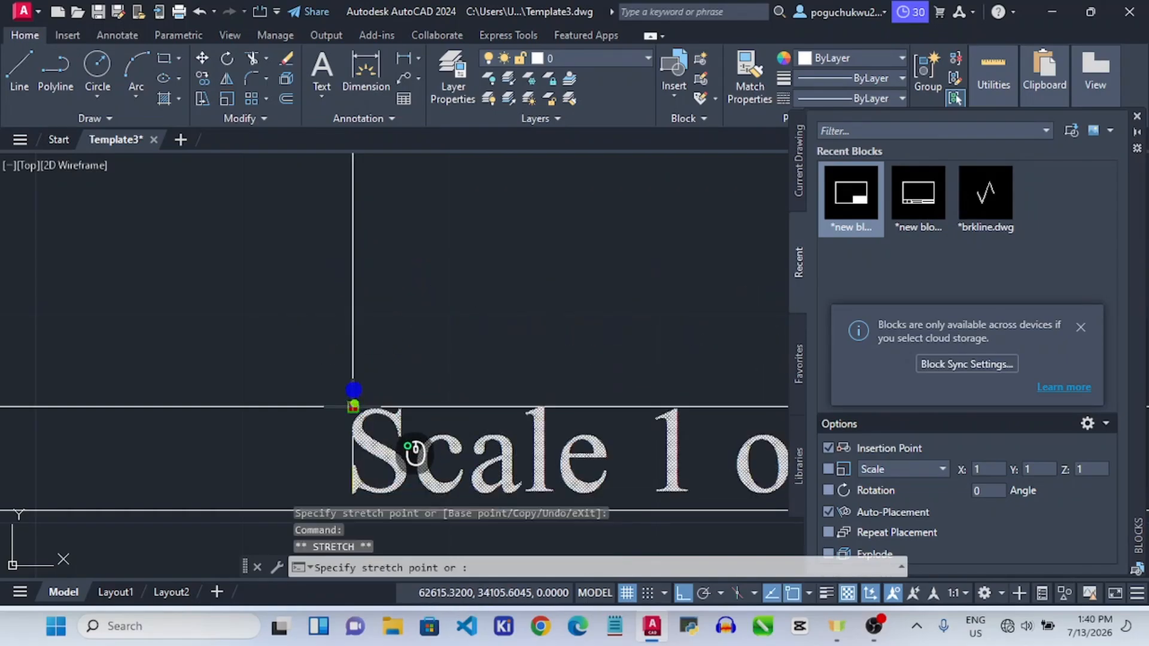
key(Escape)
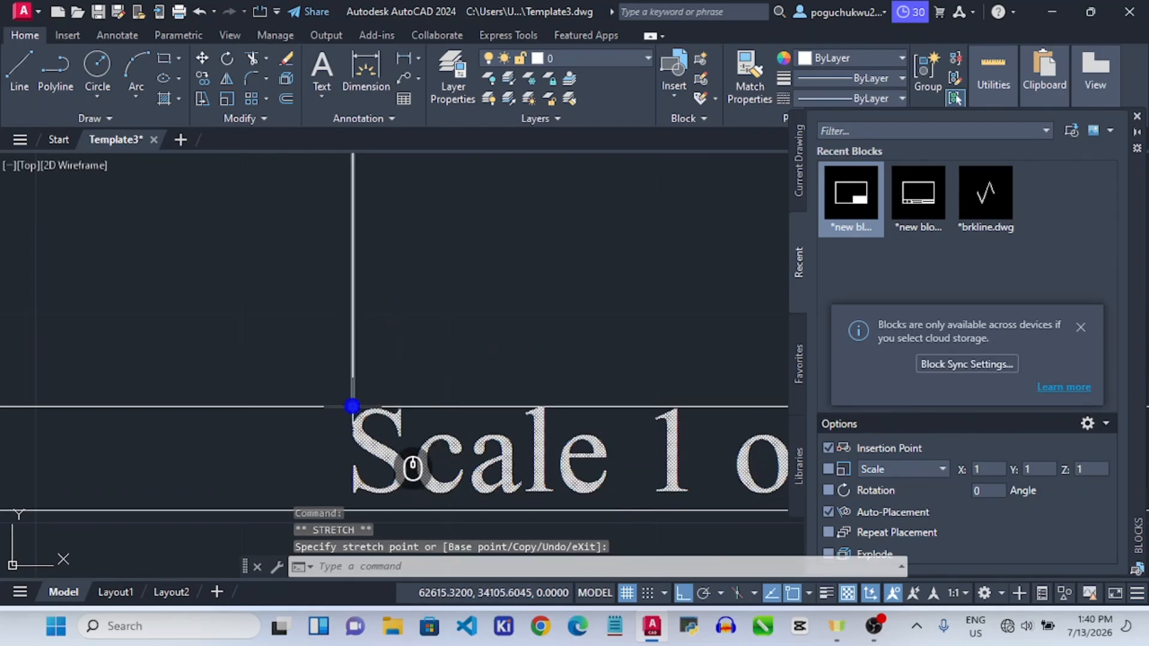
click(353, 407)
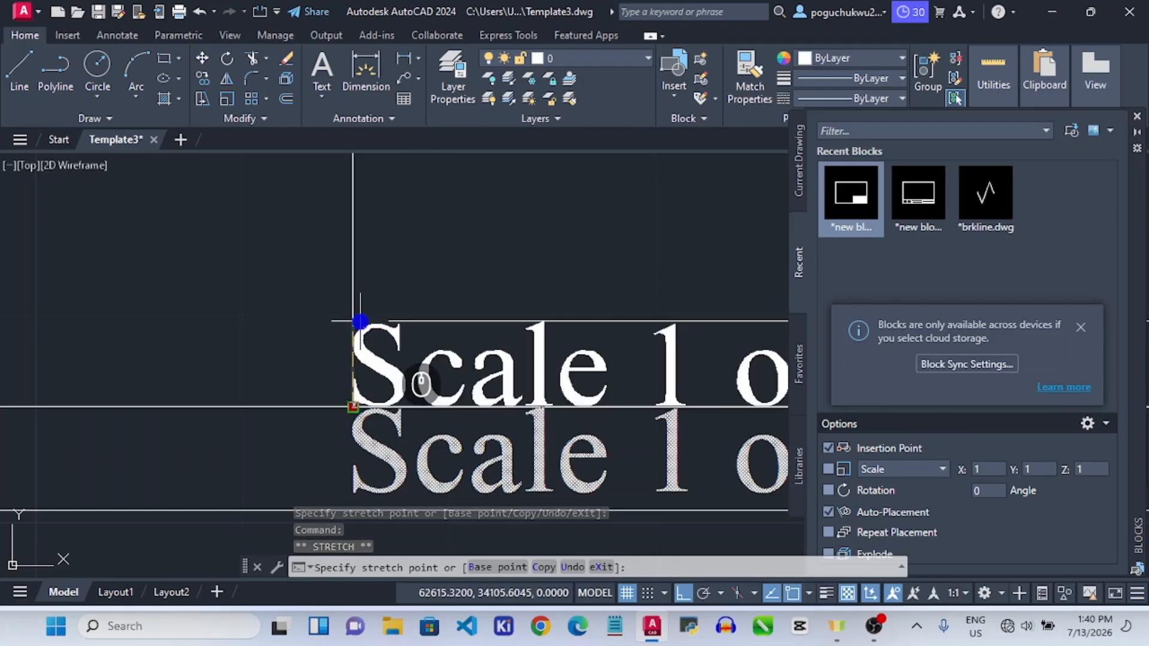
key(Escape)
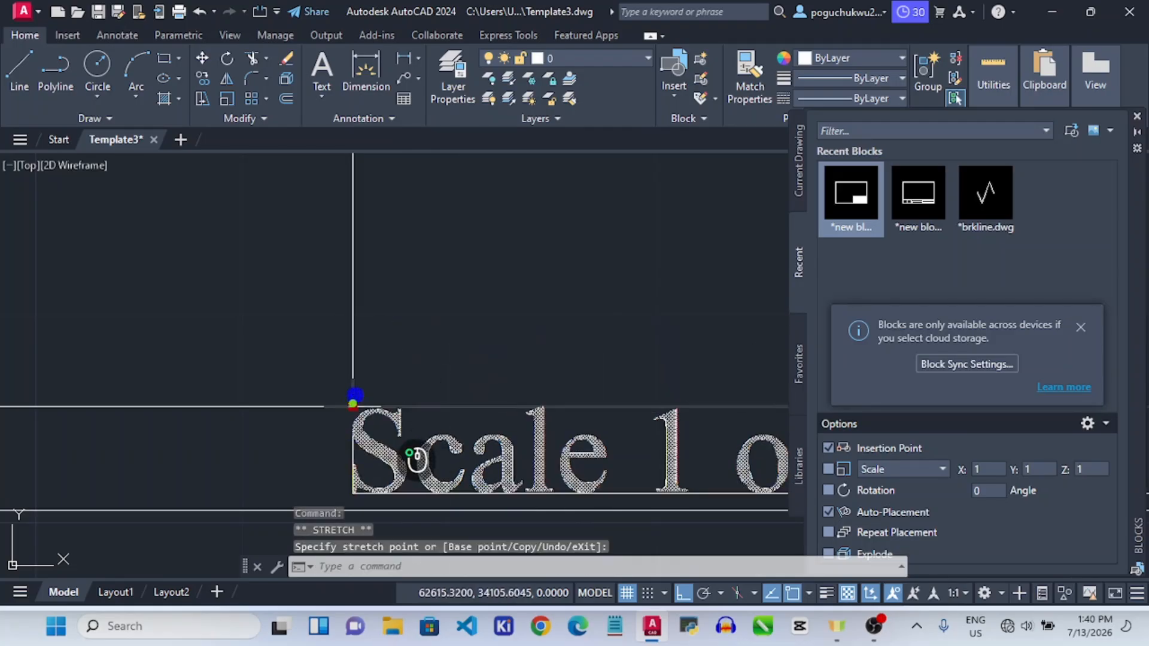
click(353, 406)
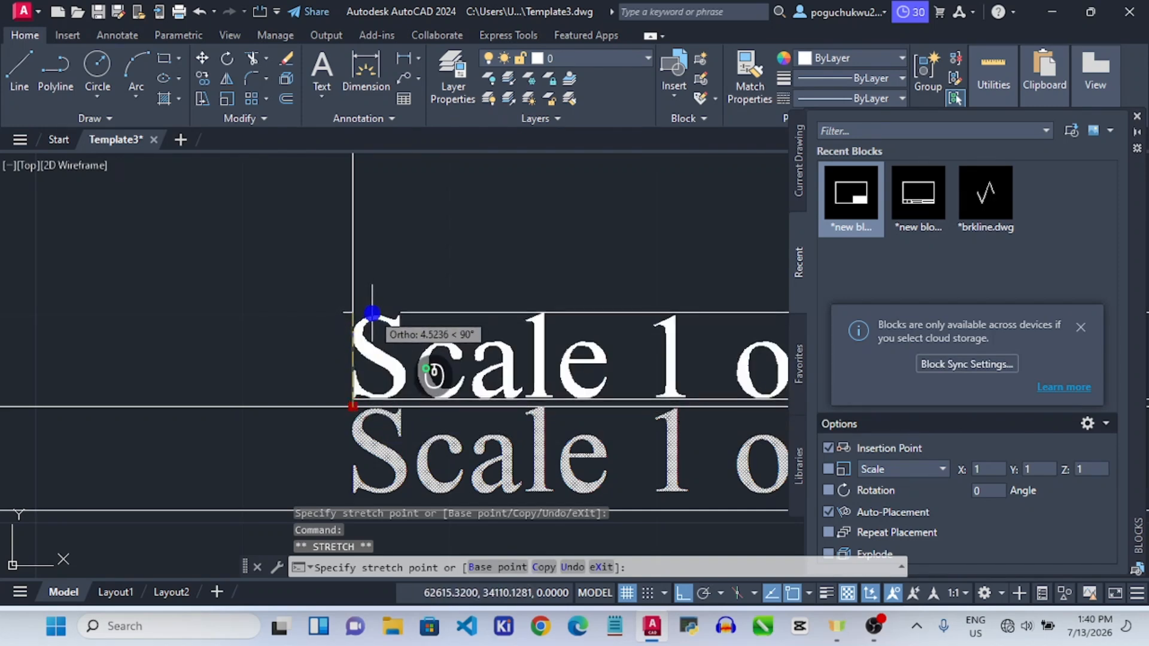
key(Escape)
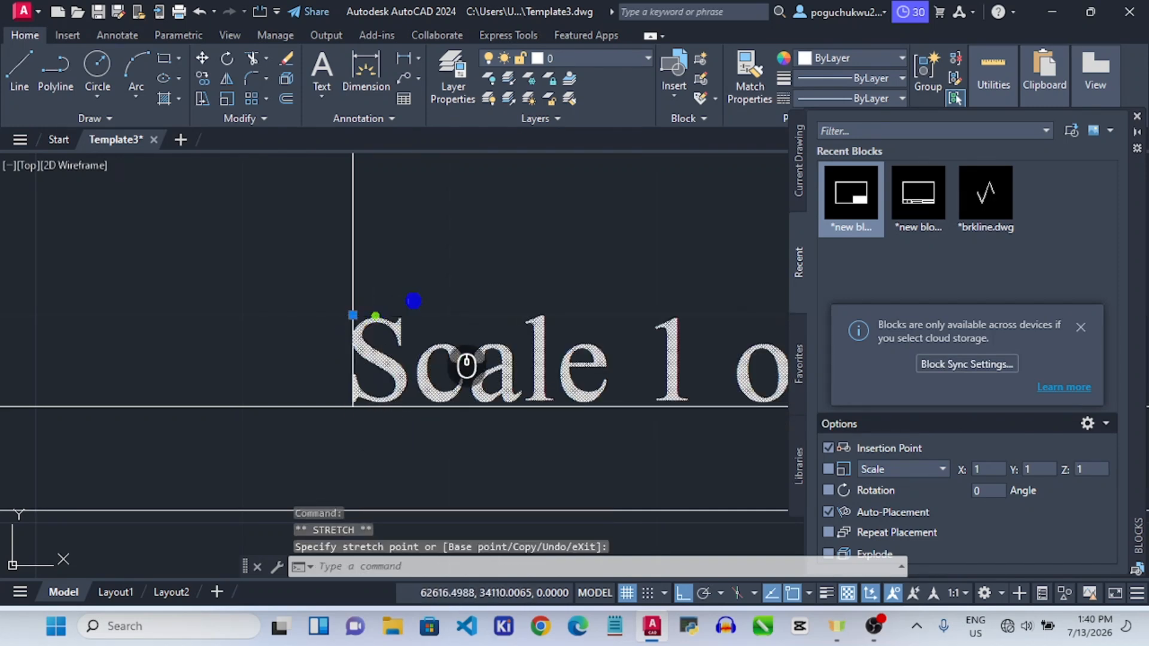
scroll(466, 365, down, 4)
click(498, 431)
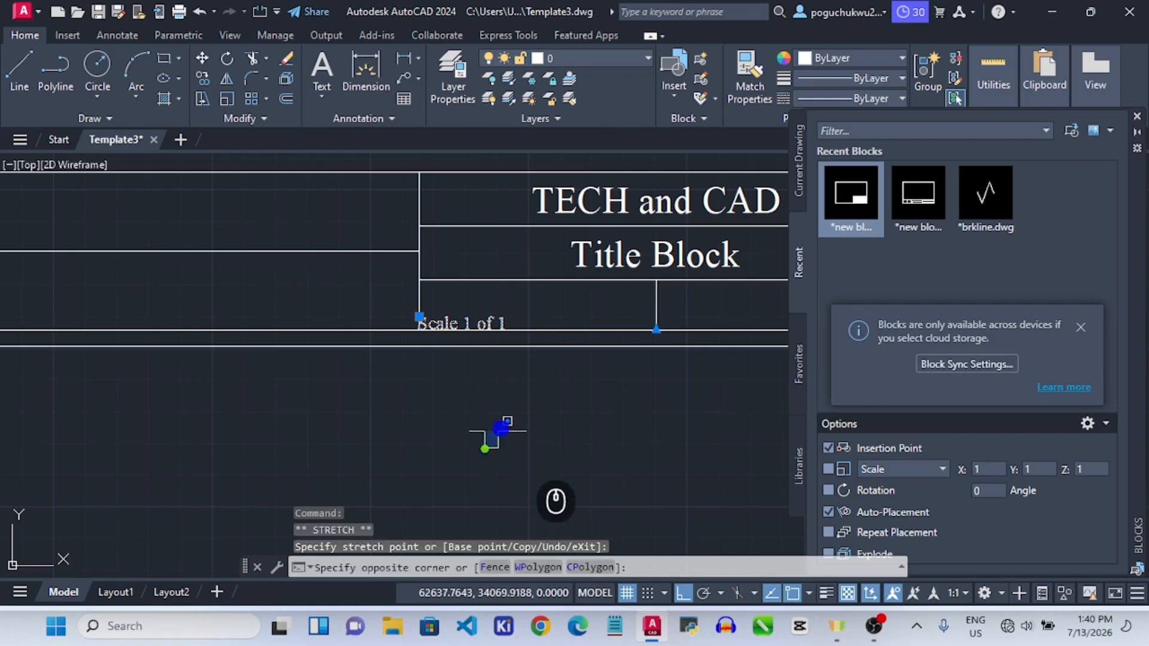
click(489, 361)
scroll(506, 385, down, 3)
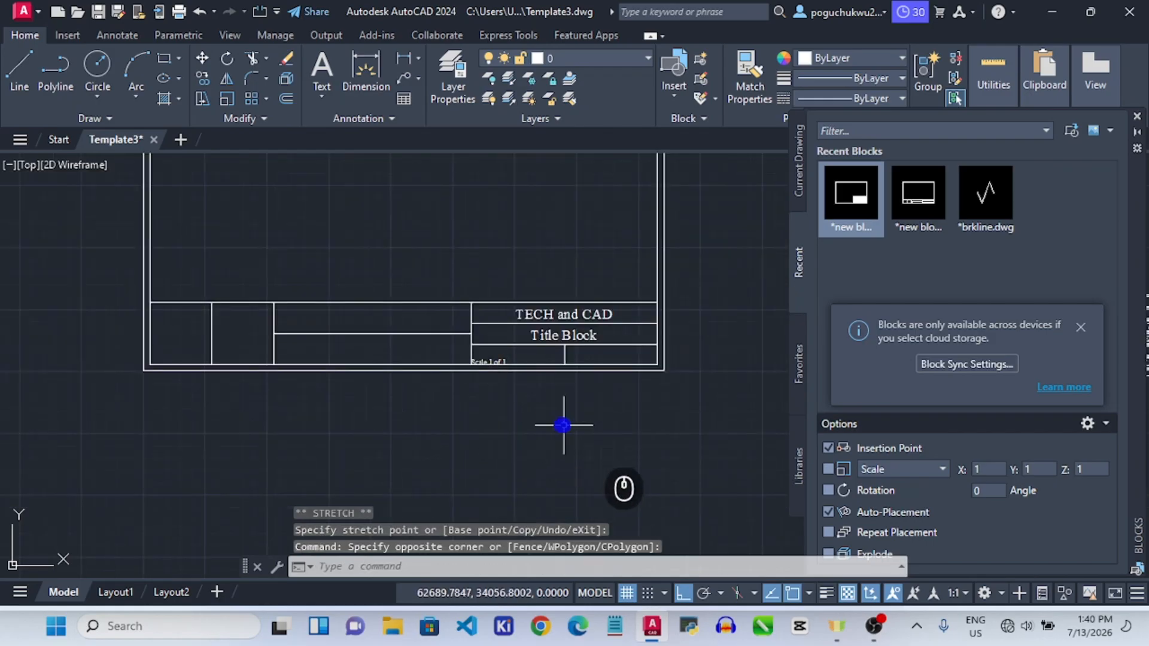
scroll(557, 419, up, 5)
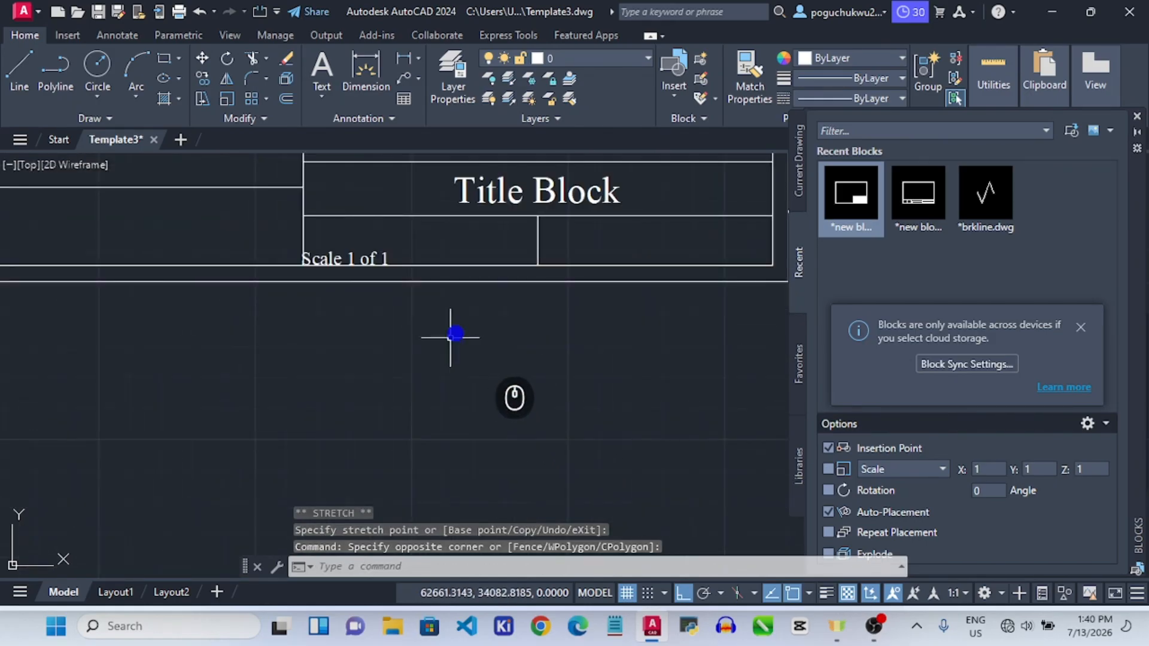
click(358, 254)
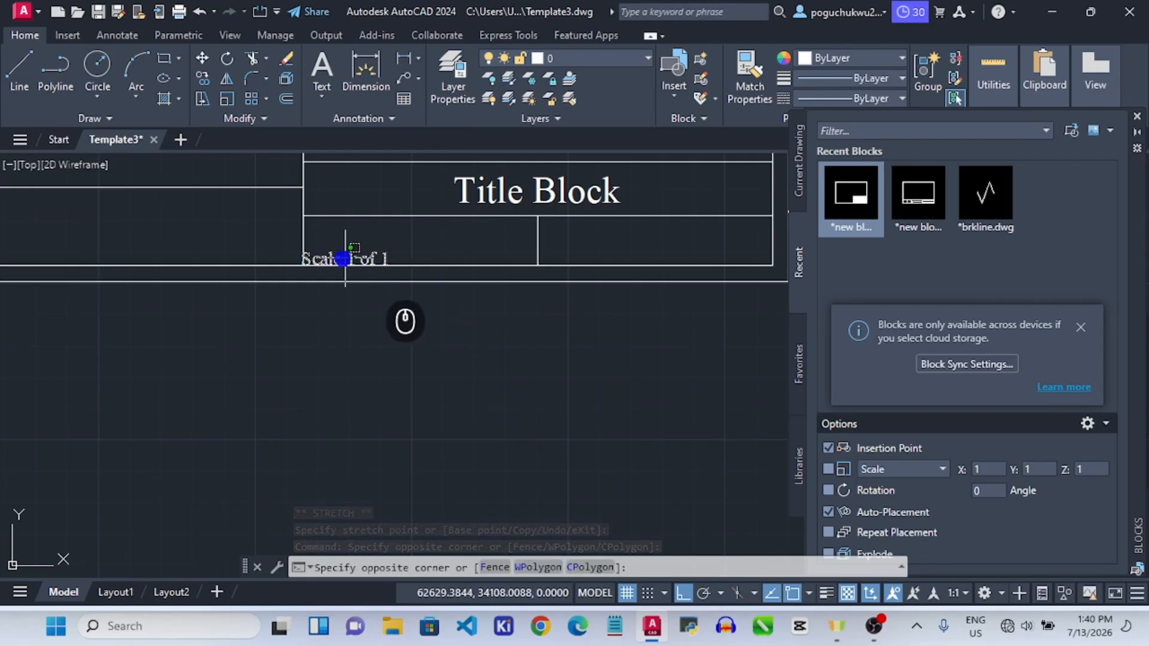
scroll(323, 259, up, 3)
click(239, 250)
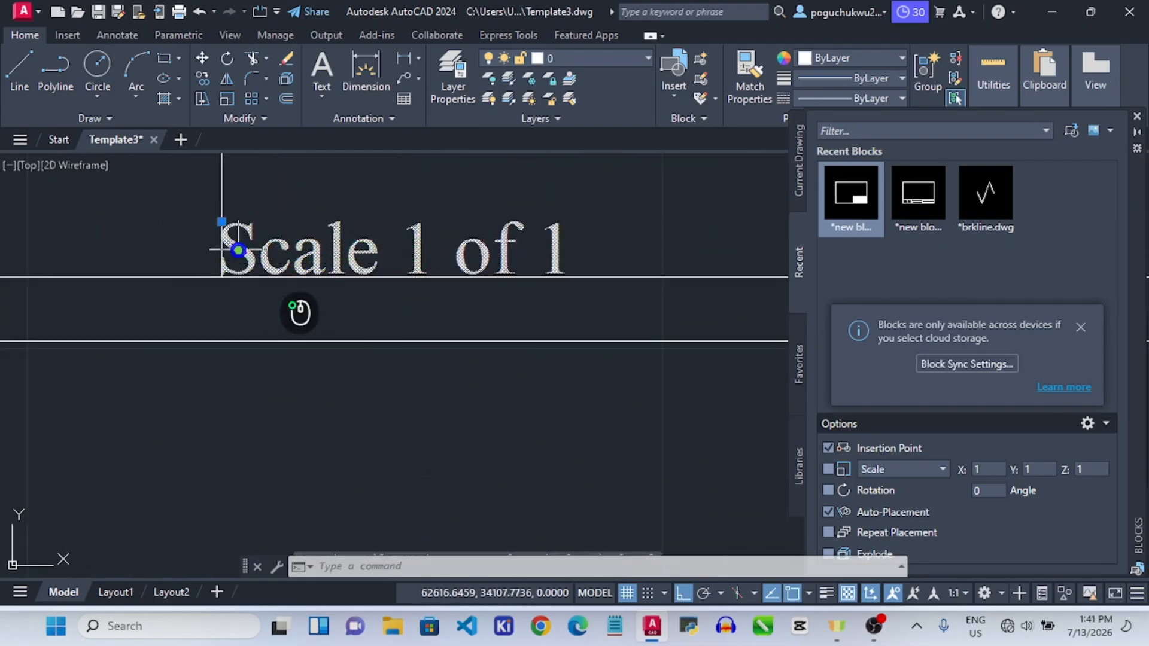
click(224, 220)
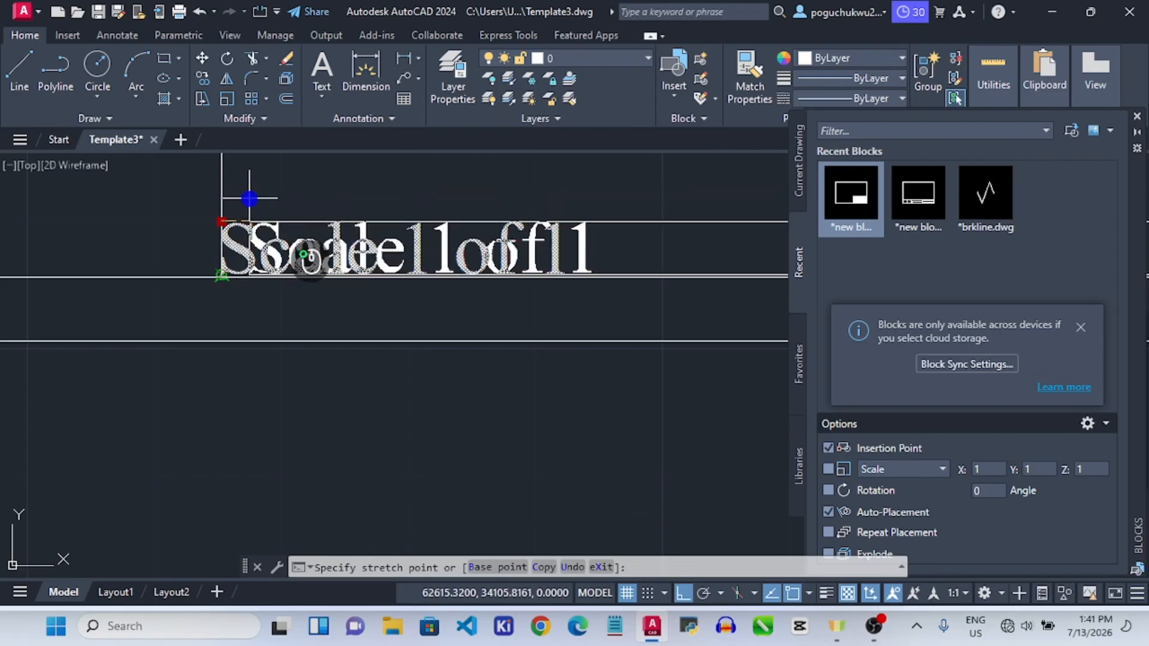
click(243, 192)
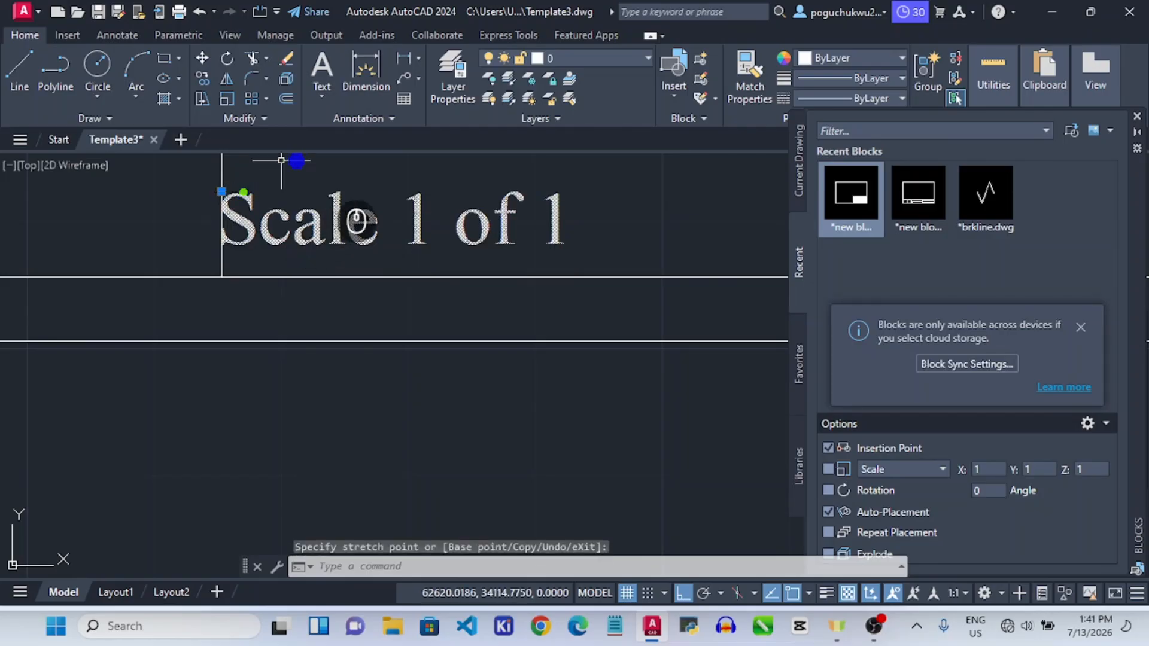
scroll(389, 252, down, 8)
click(453, 328)
scroll(477, 314, down, 2)
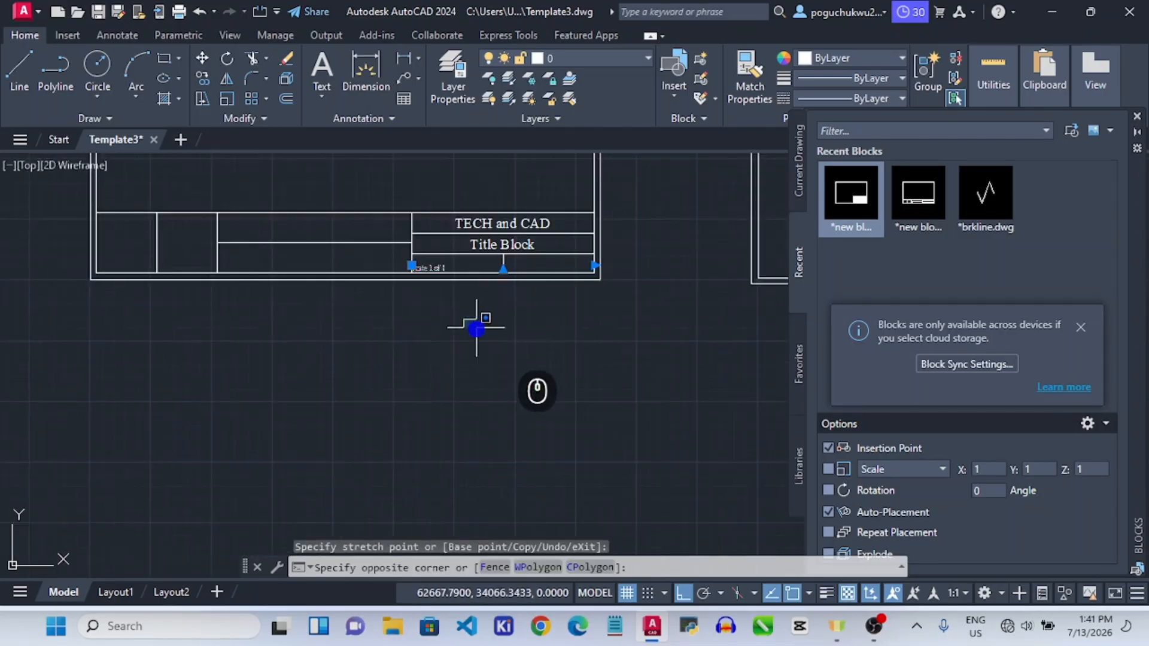
click(470, 300)
scroll(437, 268, up, 4)
double_click(438, 268)
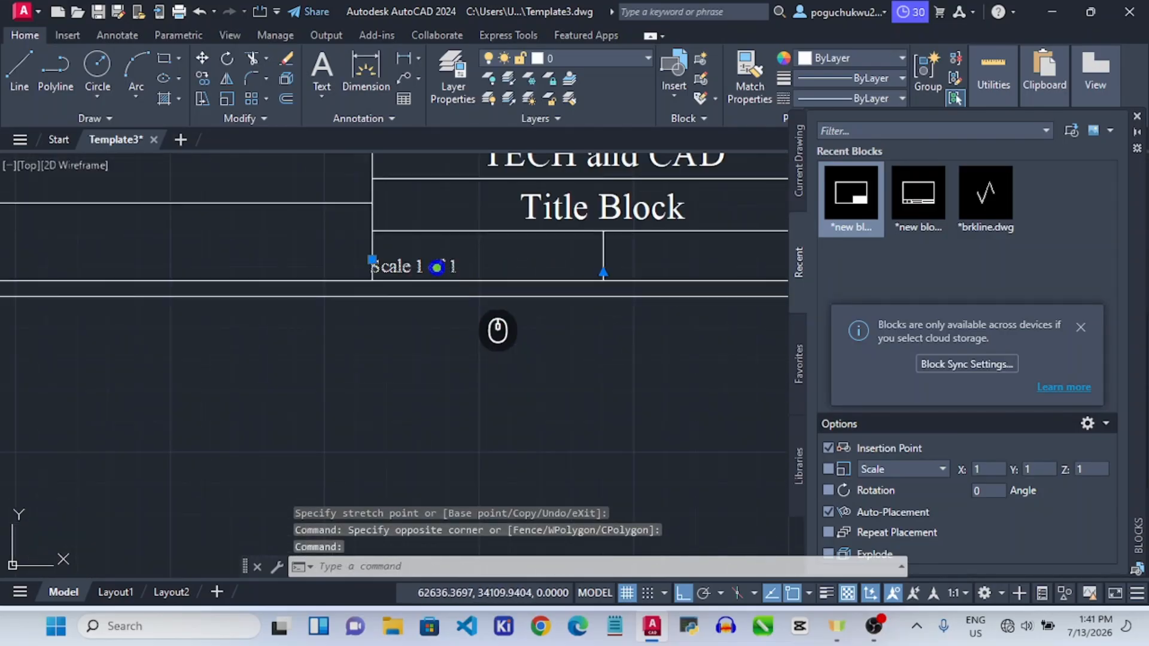
click(404, 359)
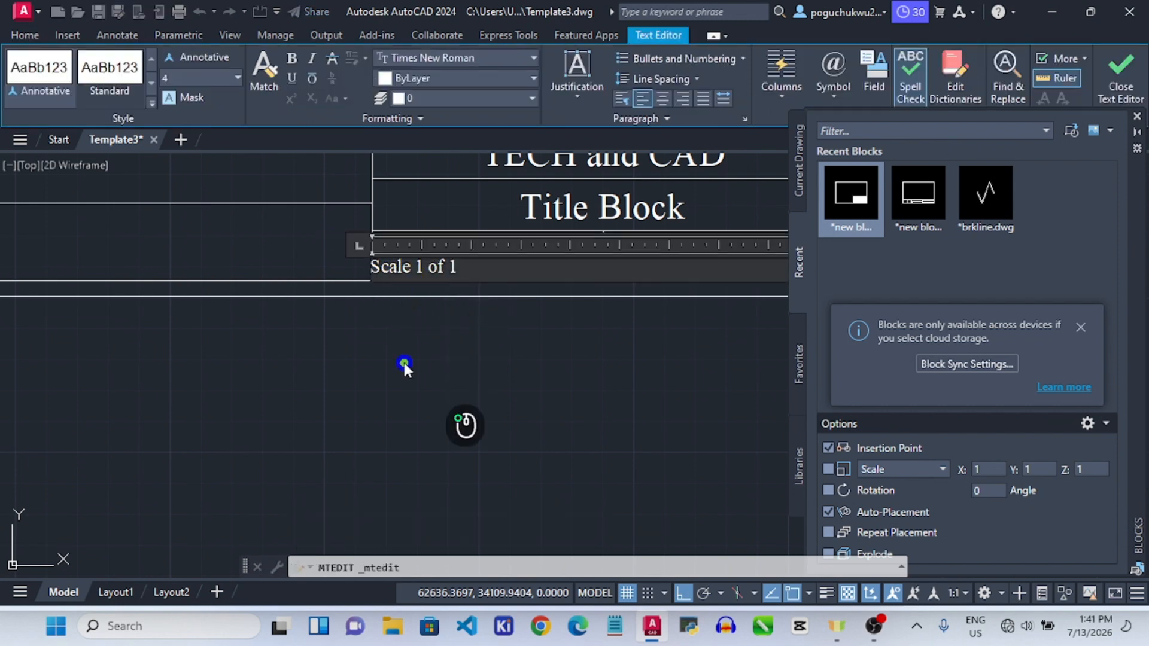
click(382, 265)
click(384, 266)
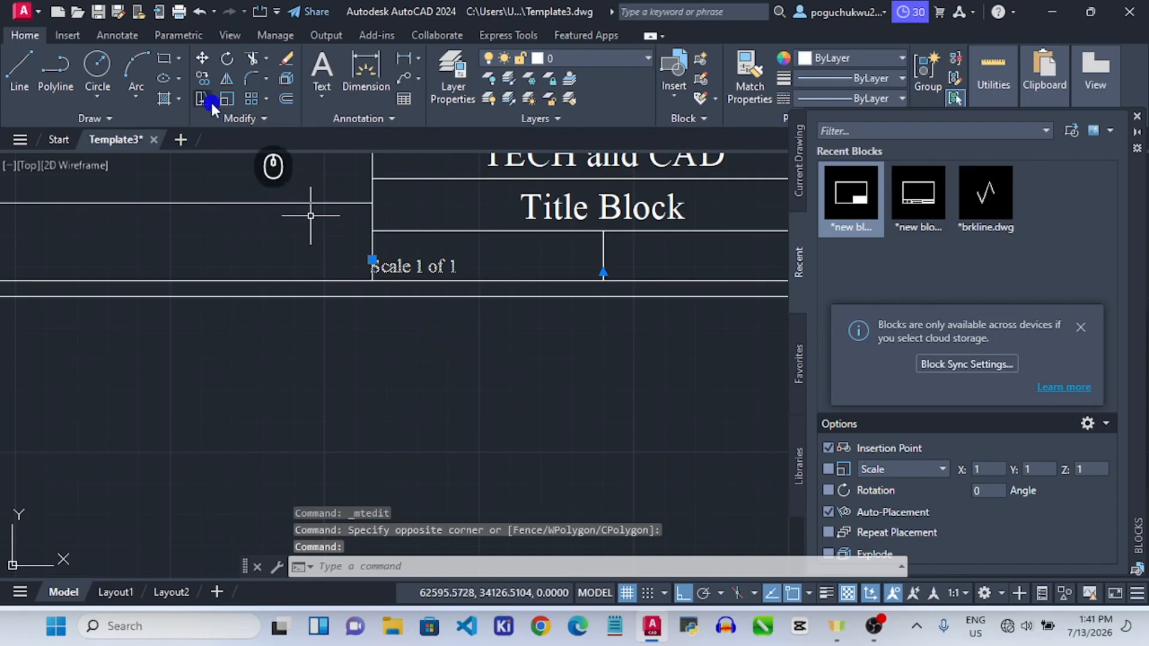
Copy the 'Scale 1 of 1' text into the right-hand bottom cell.
click(202, 78)
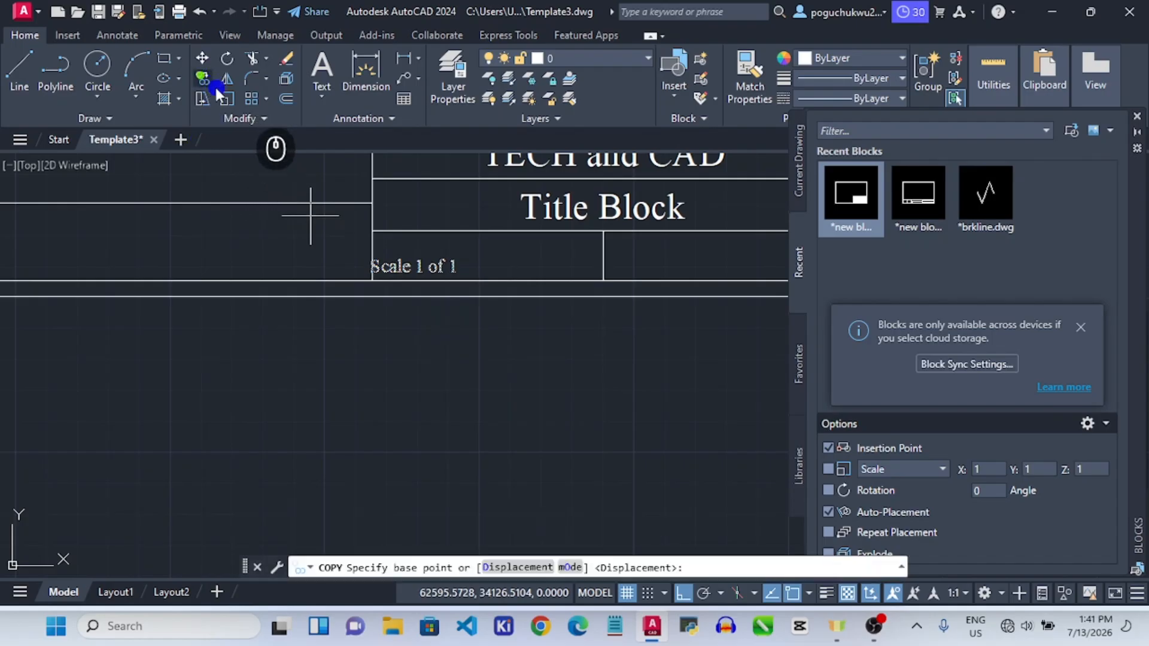
click(376, 281)
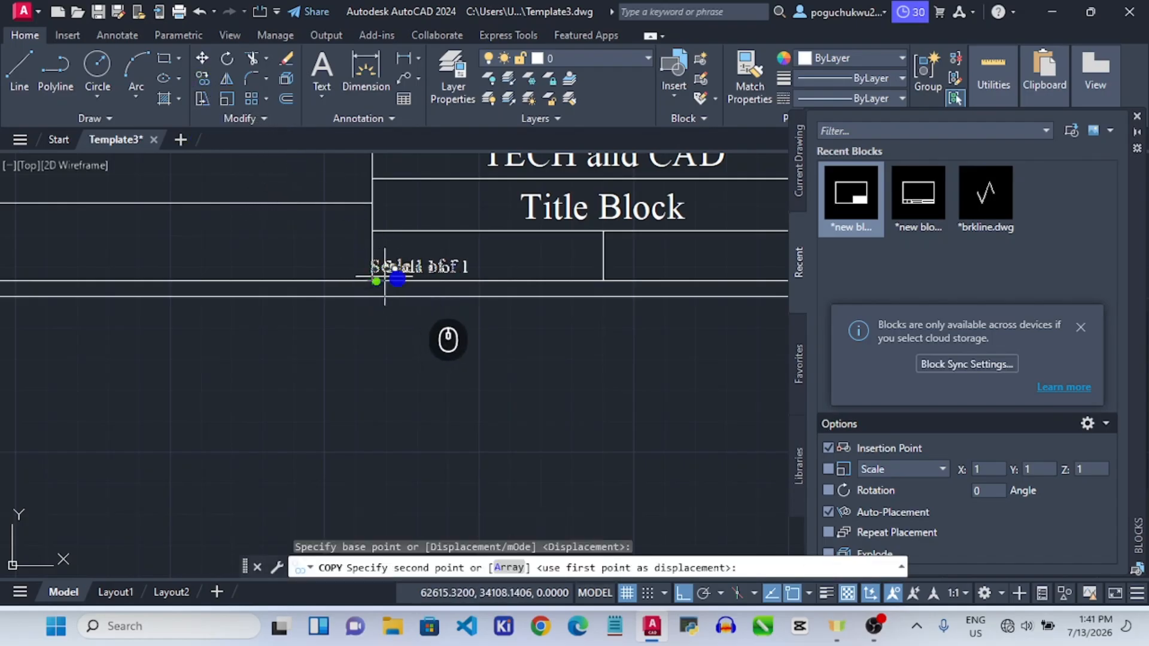
click(606, 278)
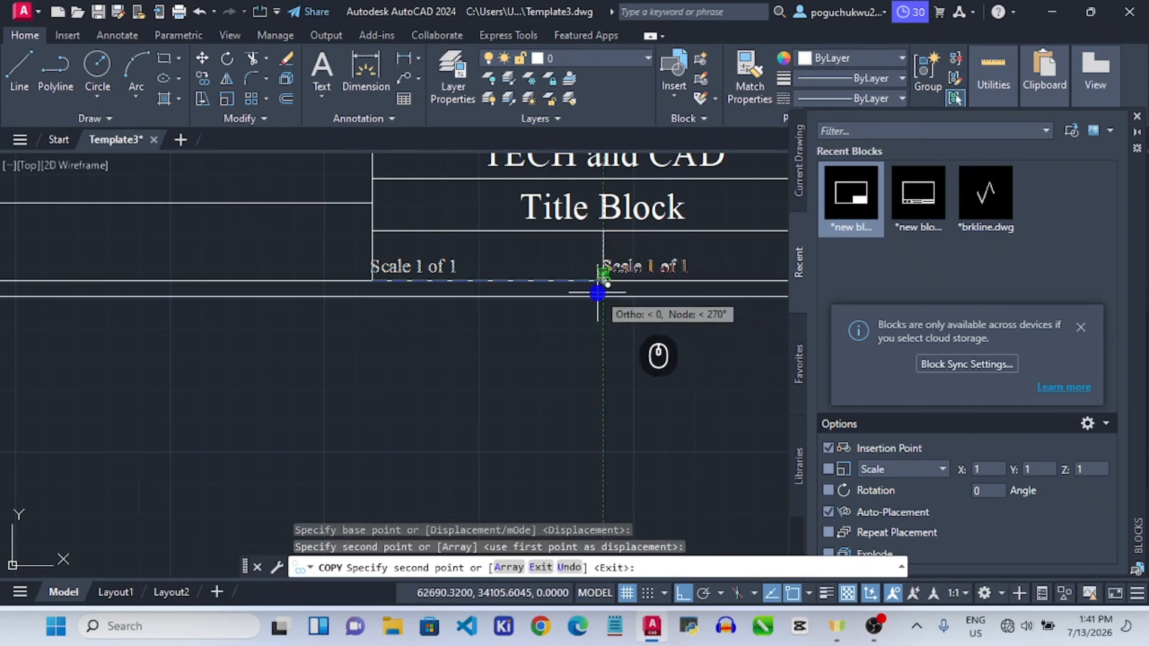
key(Escape)
Change the copied label to read 'Sheet 1 of 1'.
click(632, 263)
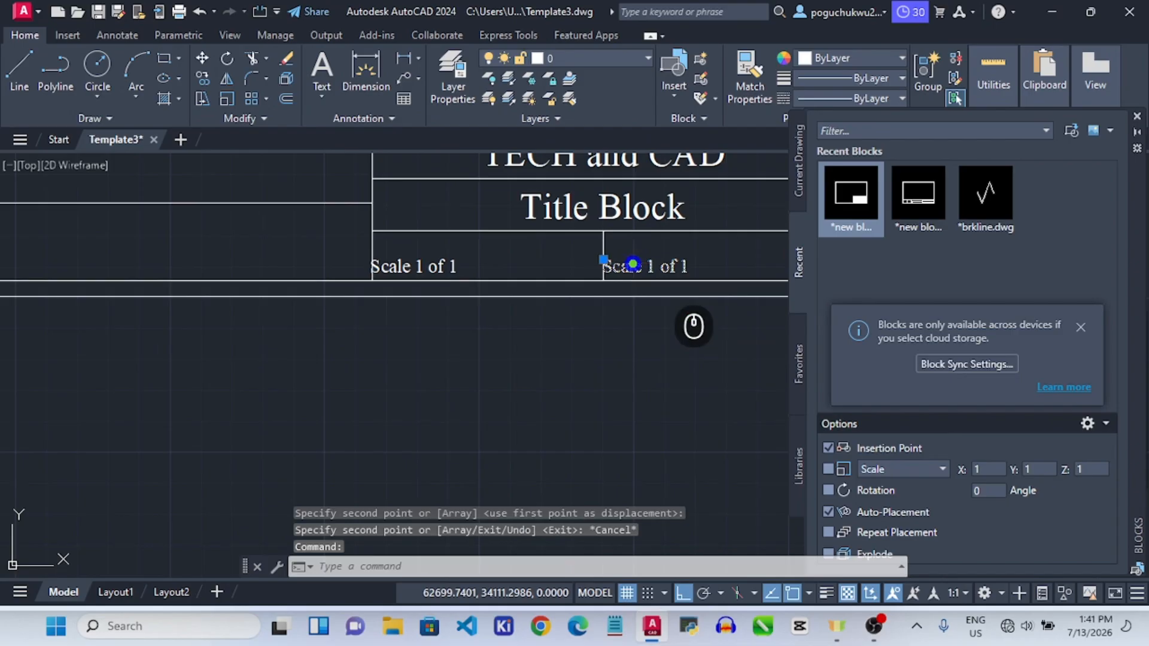
double_click(636, 265)
key(ctrl+a)
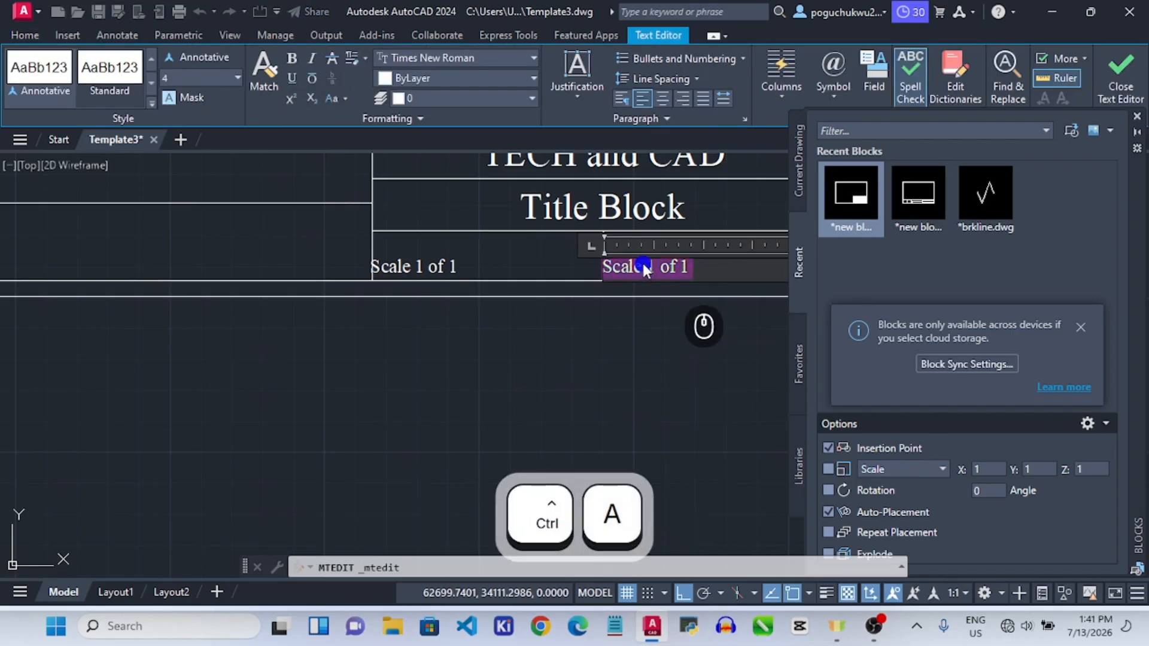
text(S)
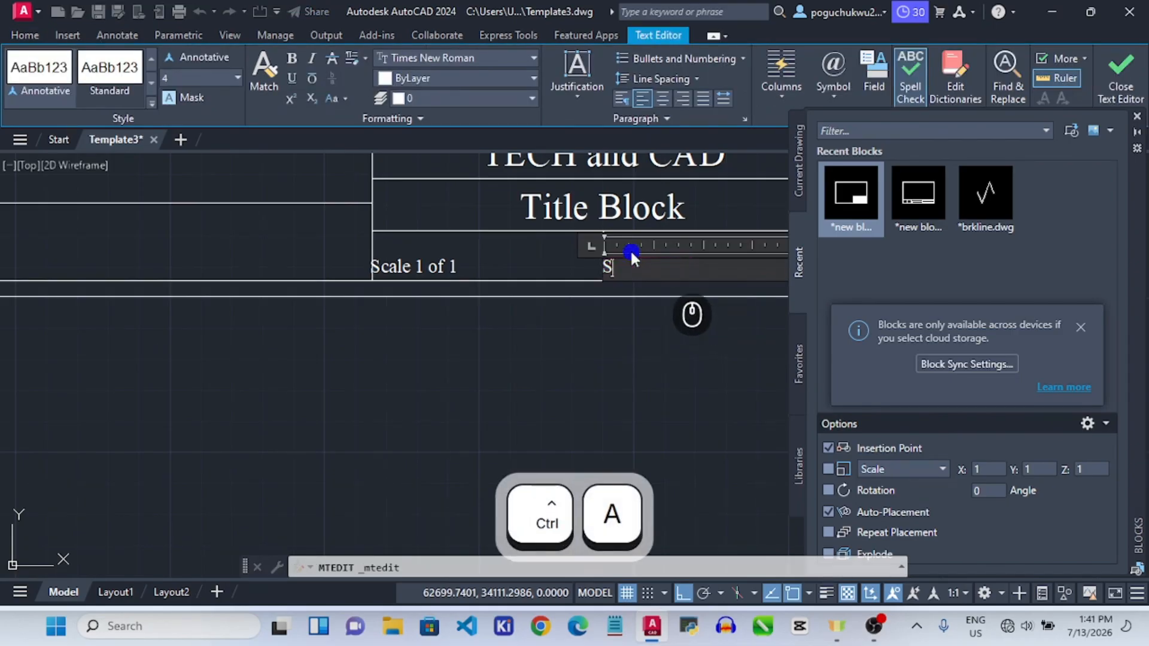
text(heet 1 of 1)
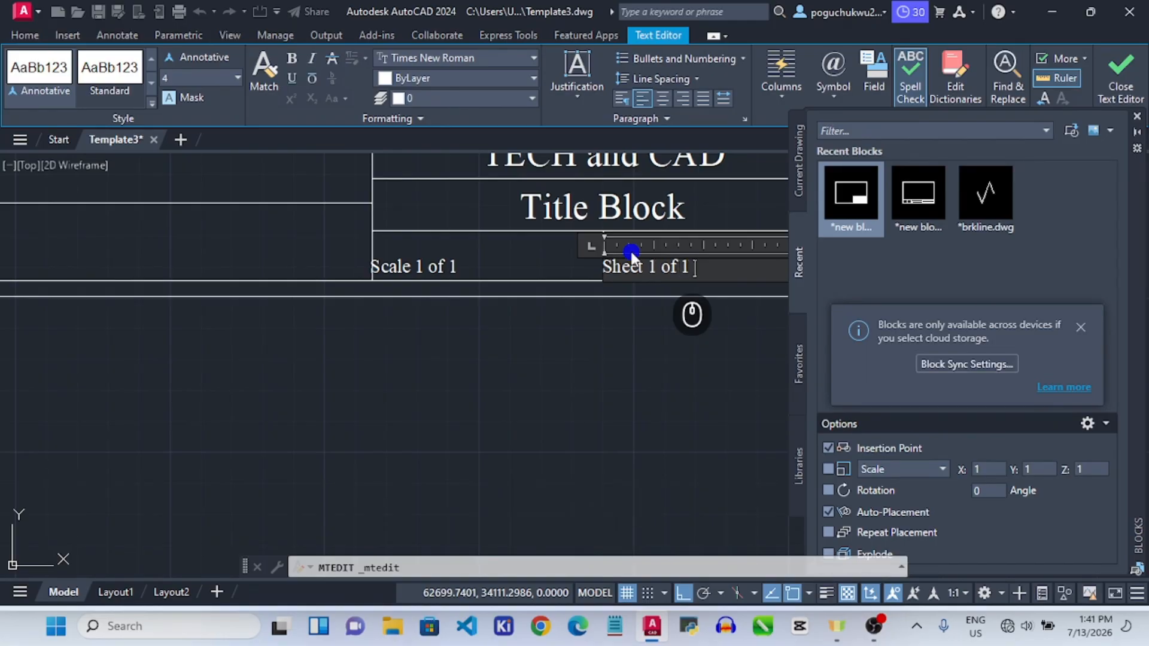
click(658, 340)
scroll(684, 347, down, 6)
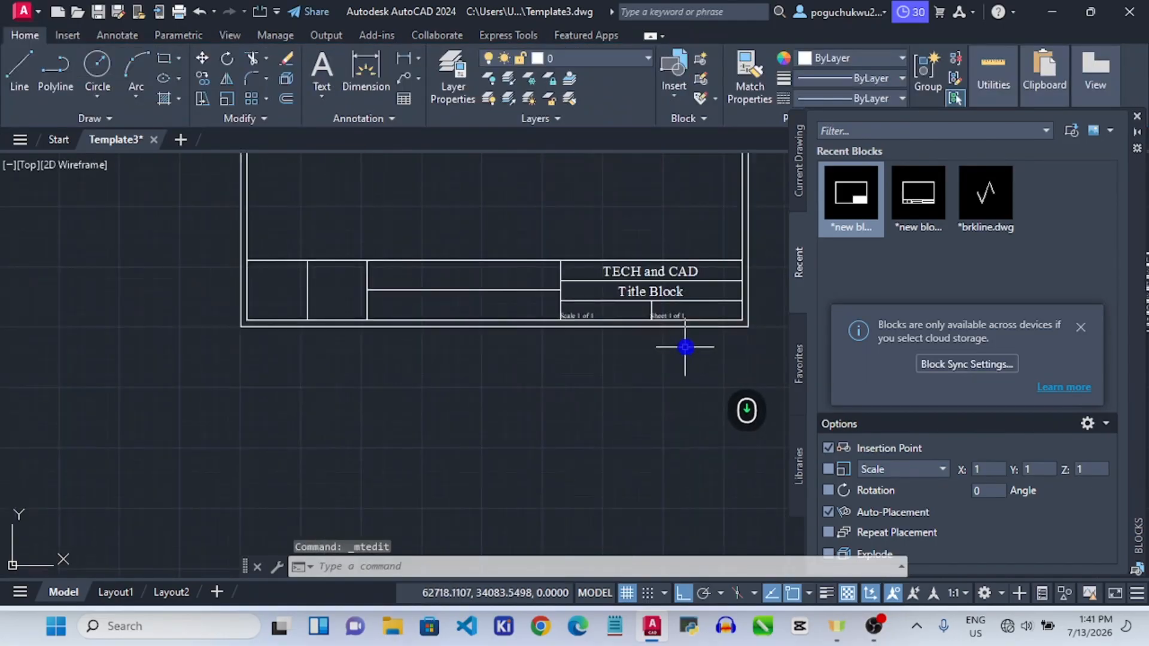
scroll(684, 350, up, 4)
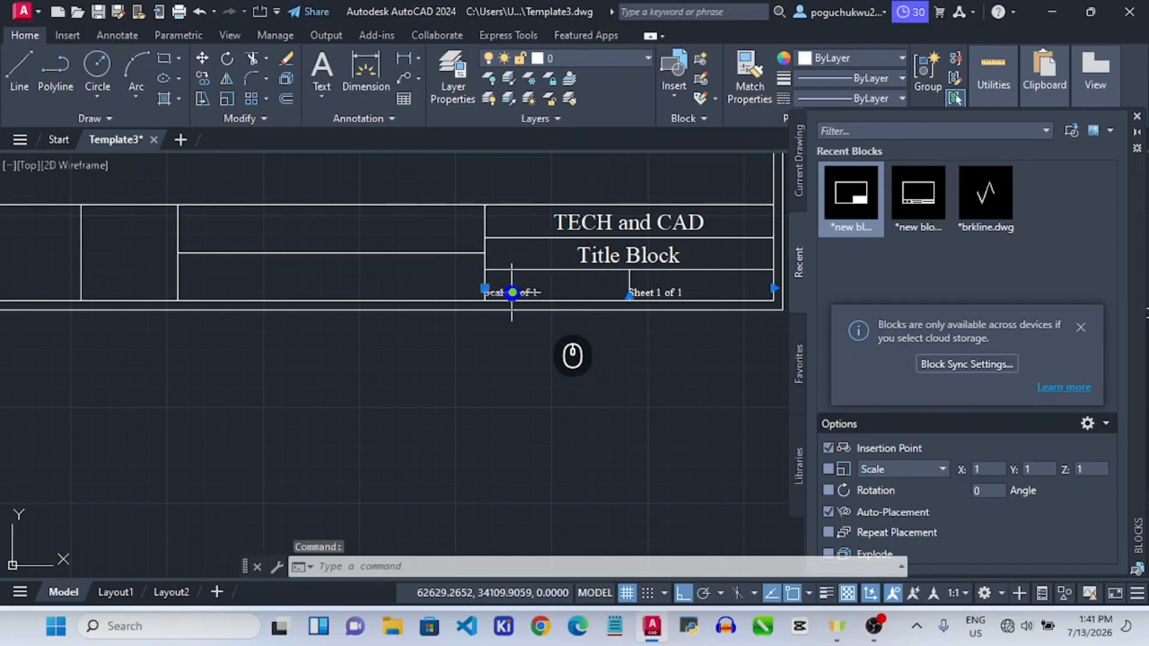
click(202, 78)
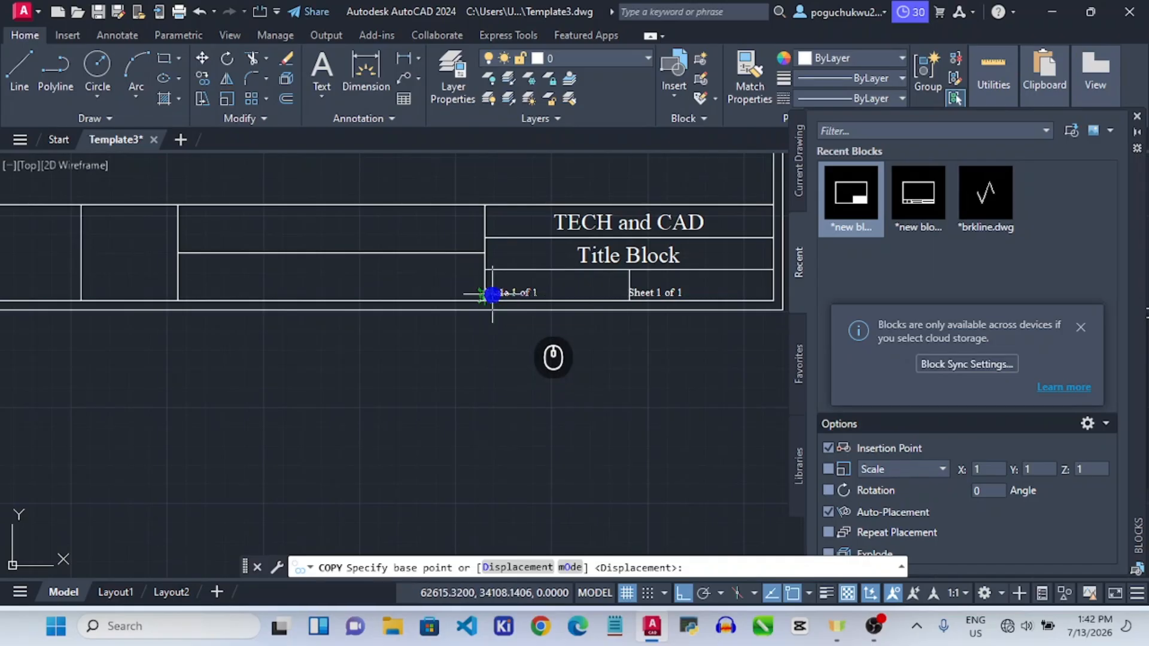
key(Escape)
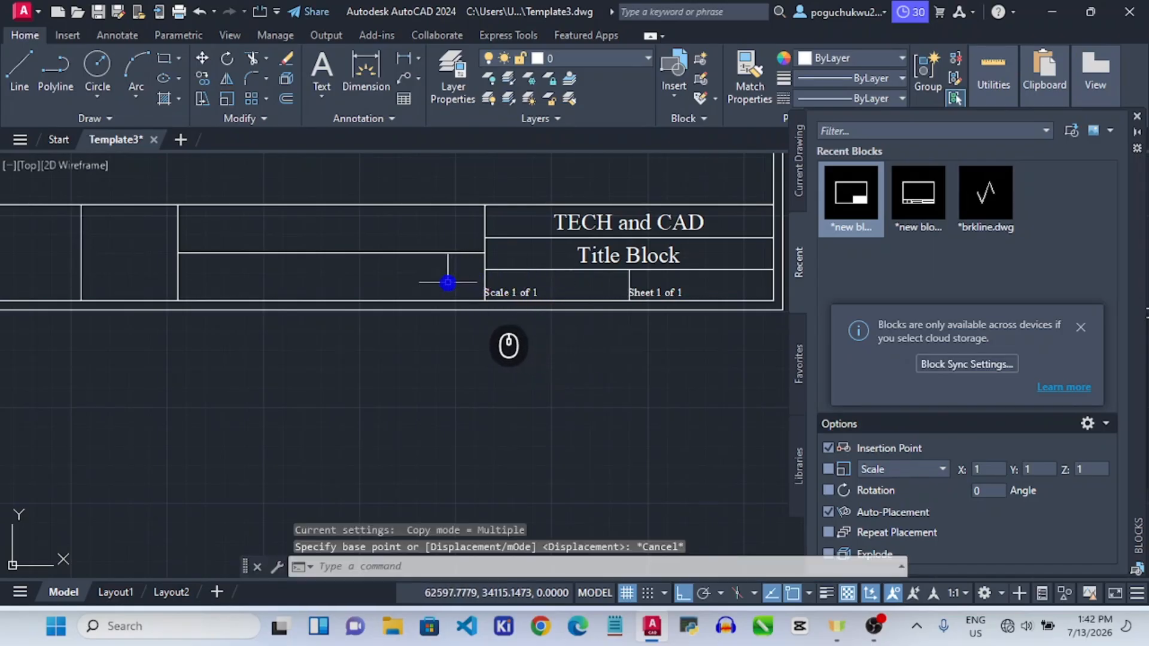
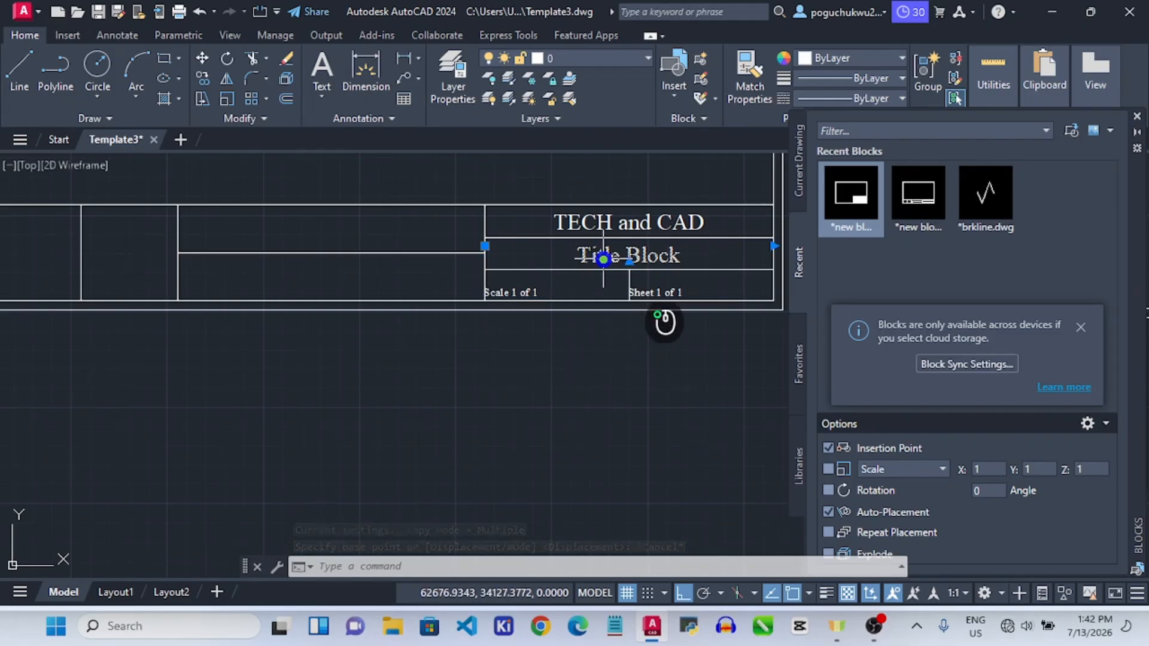
Copy the 'Scale 1 of 1' text into the upper cell left of the 'Title Block' heading.
click(508, 292)
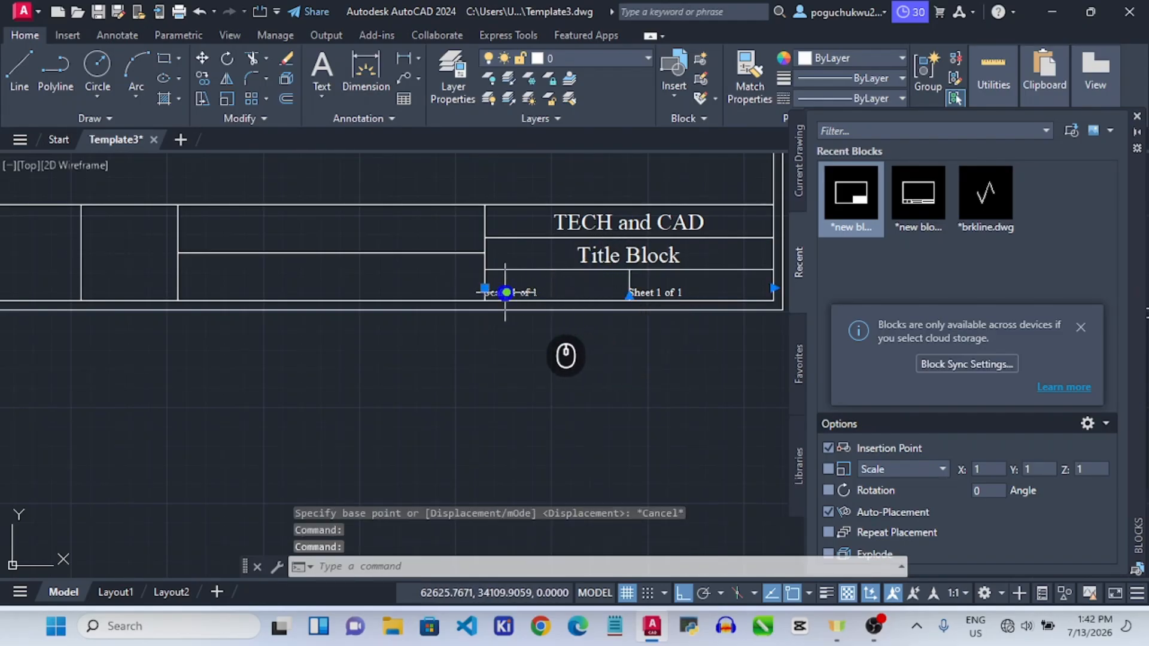
click(204, 78)
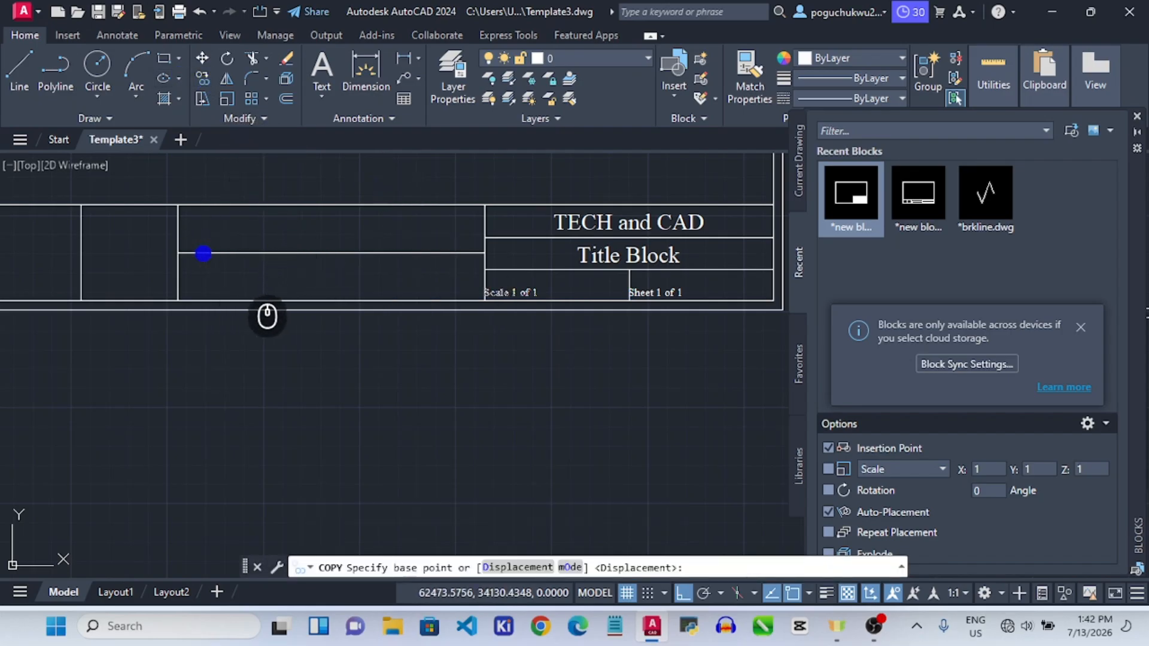
click(179, 253)
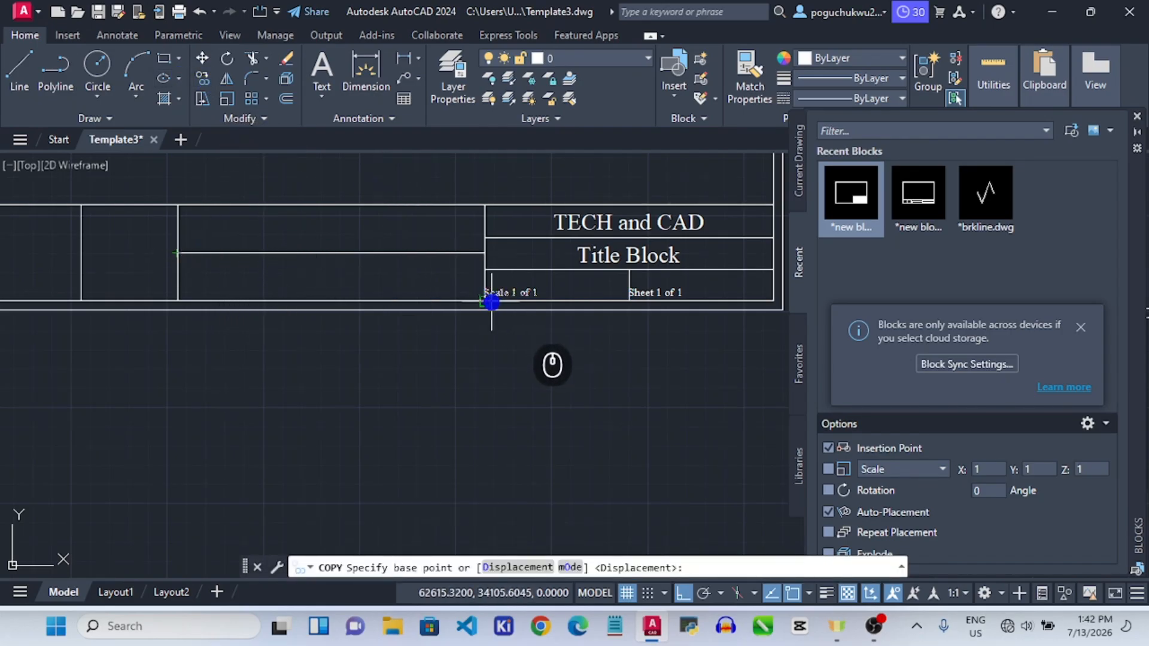
click(492, 303)
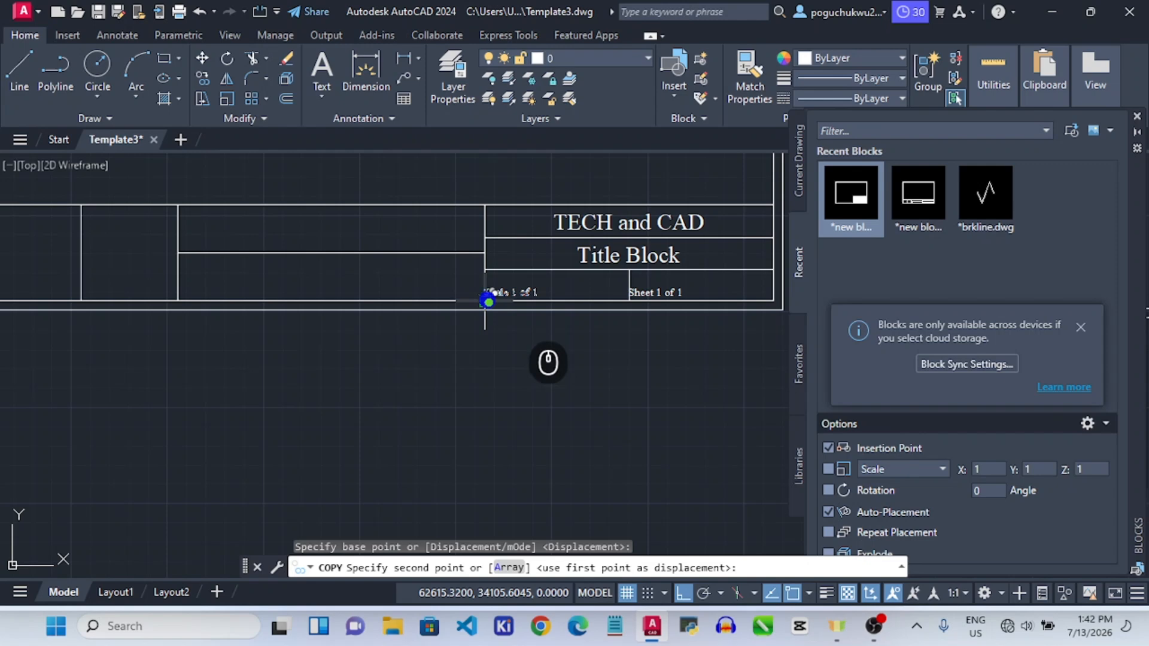
click(186, 247)
key(Escape)
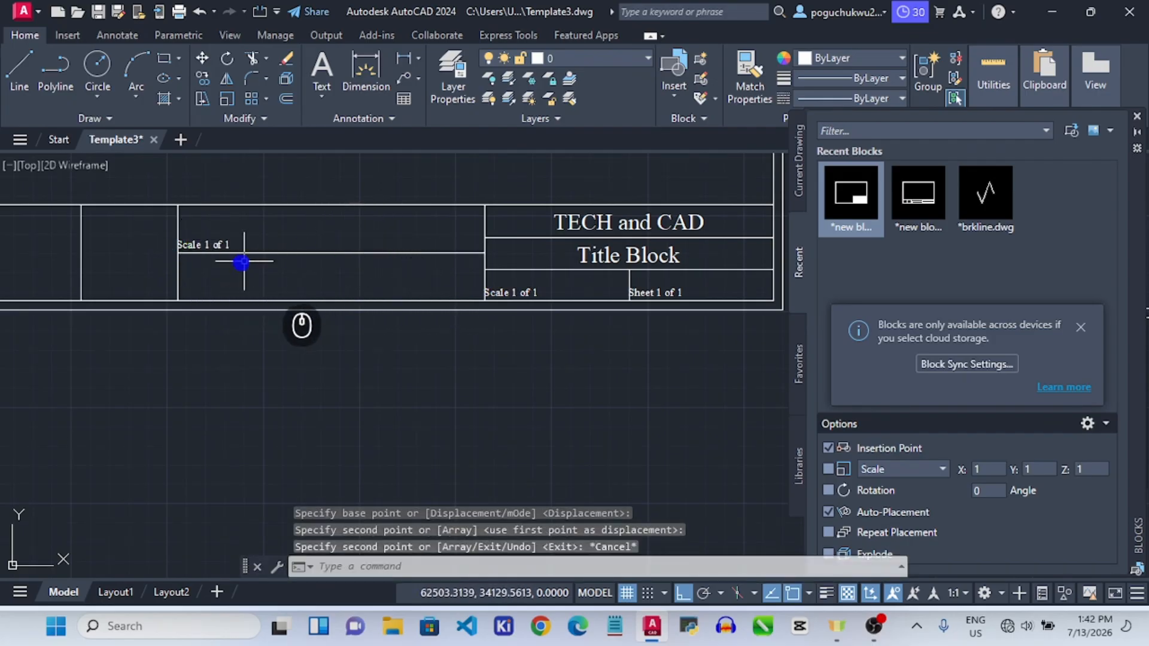
click(189, 246)
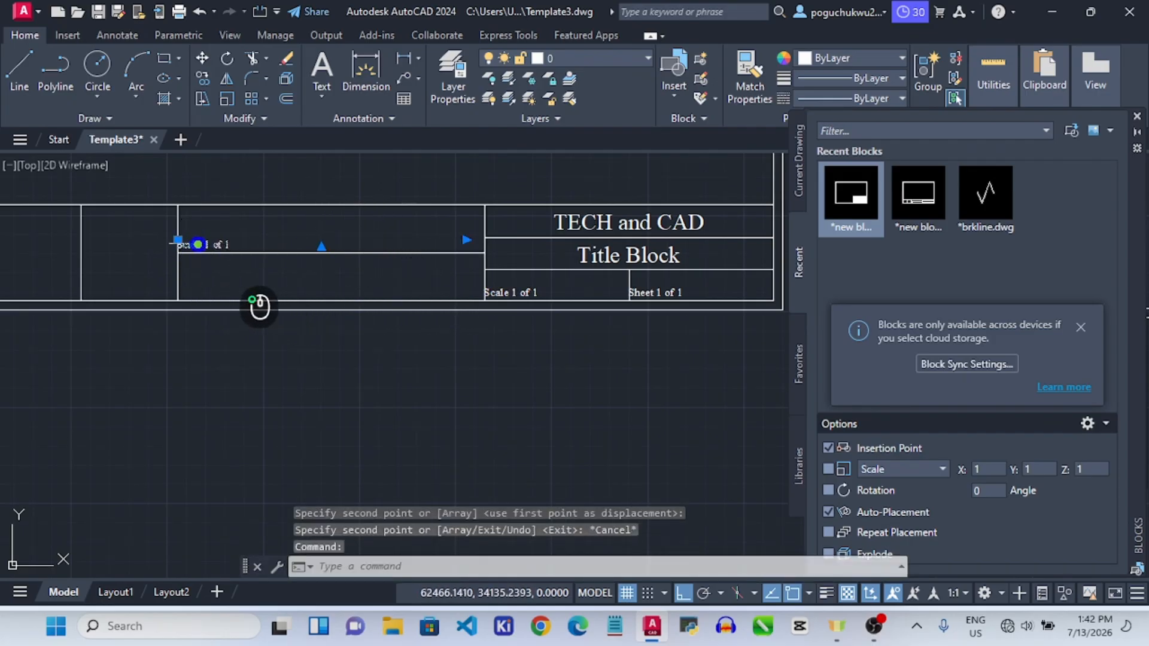
Replace the copied label's text with 'Drawn By:' and remove the extra blank line.
double_click(198, 245)
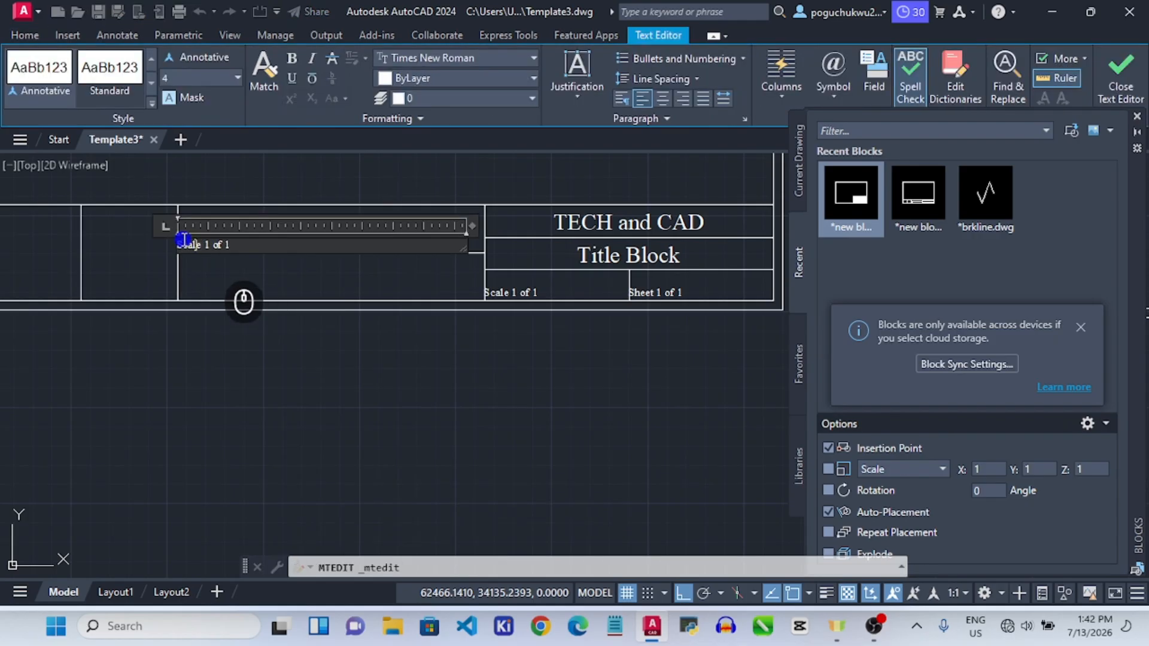
key(ctrl+a)
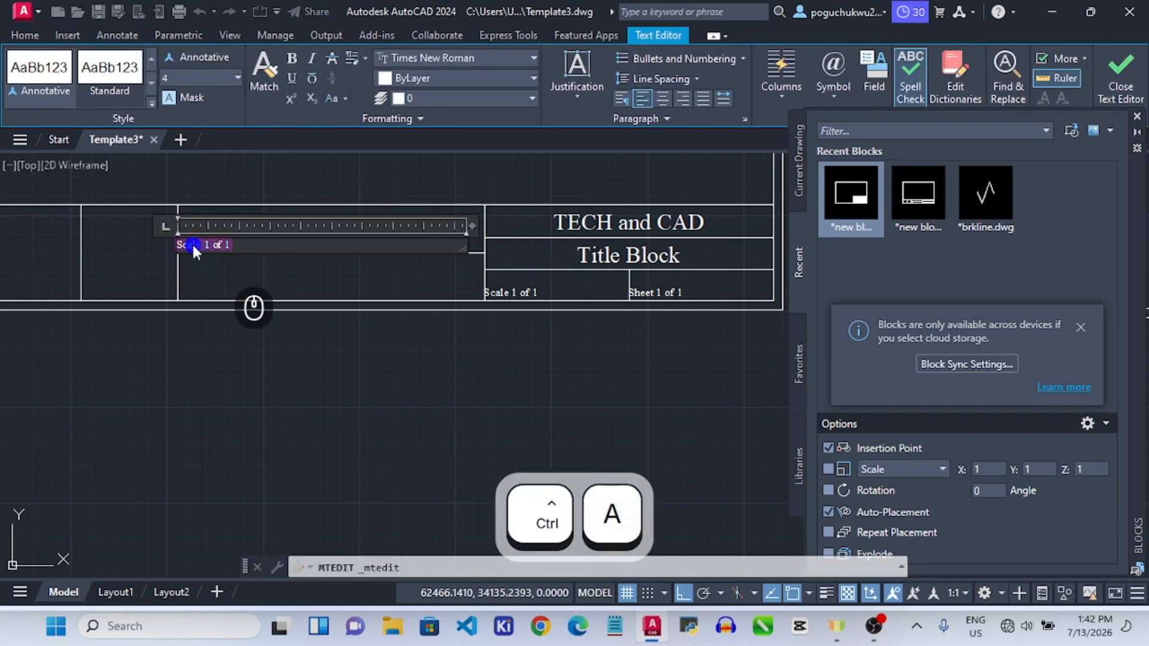
text(D)
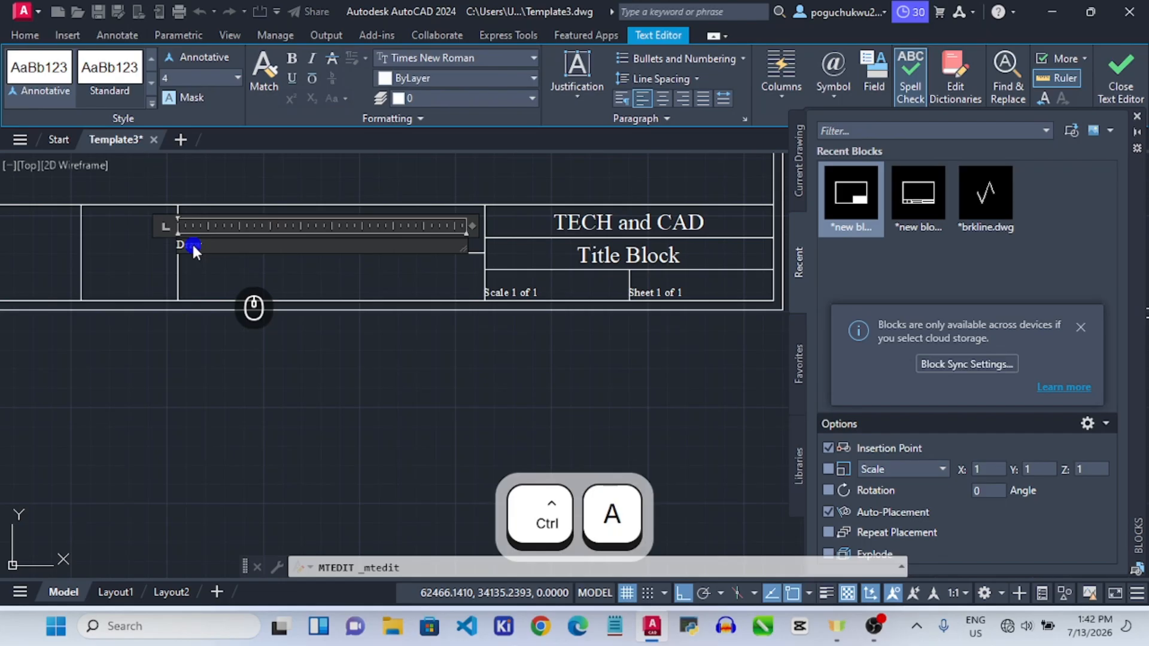
text(rawn By)
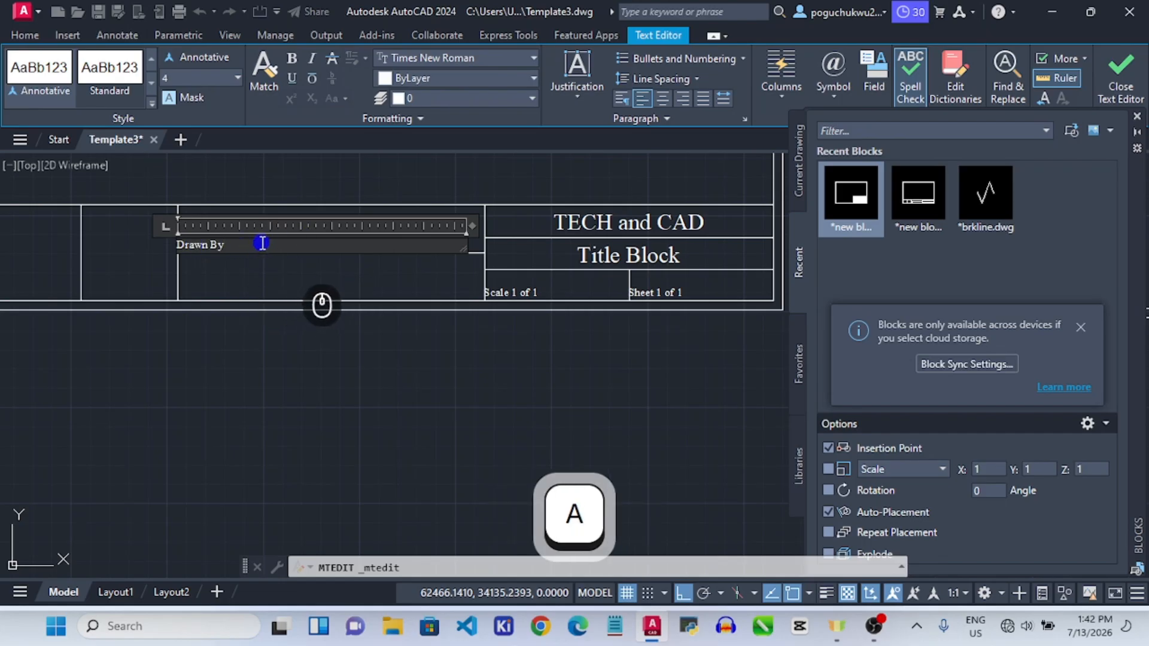
text(:)
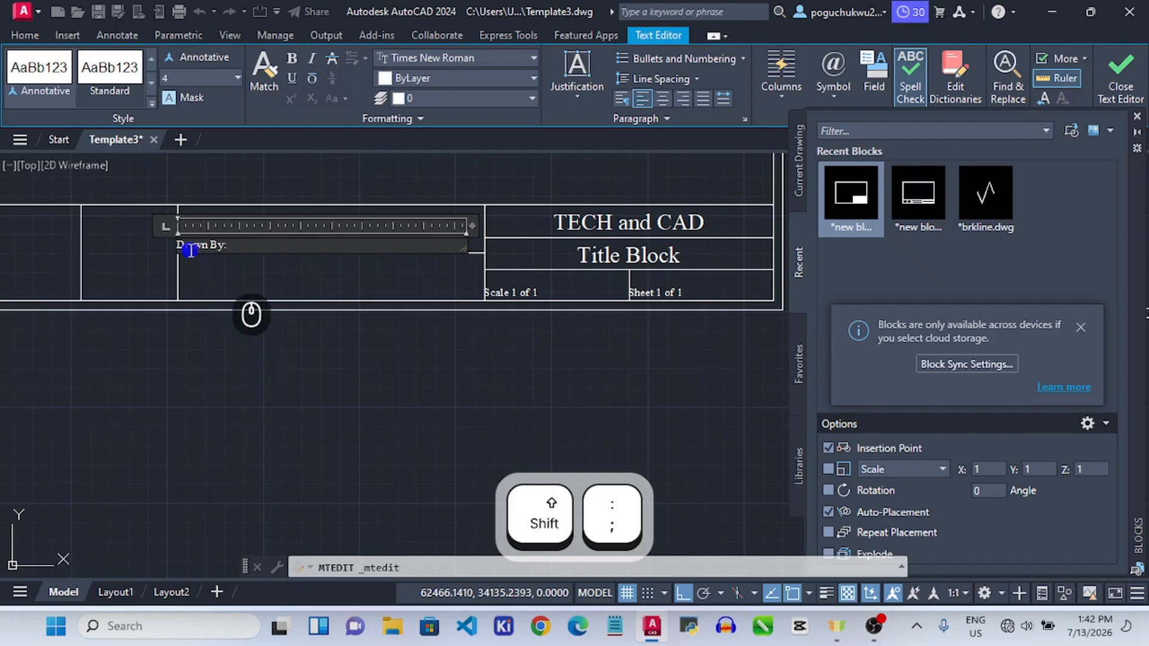
click(181, 225)
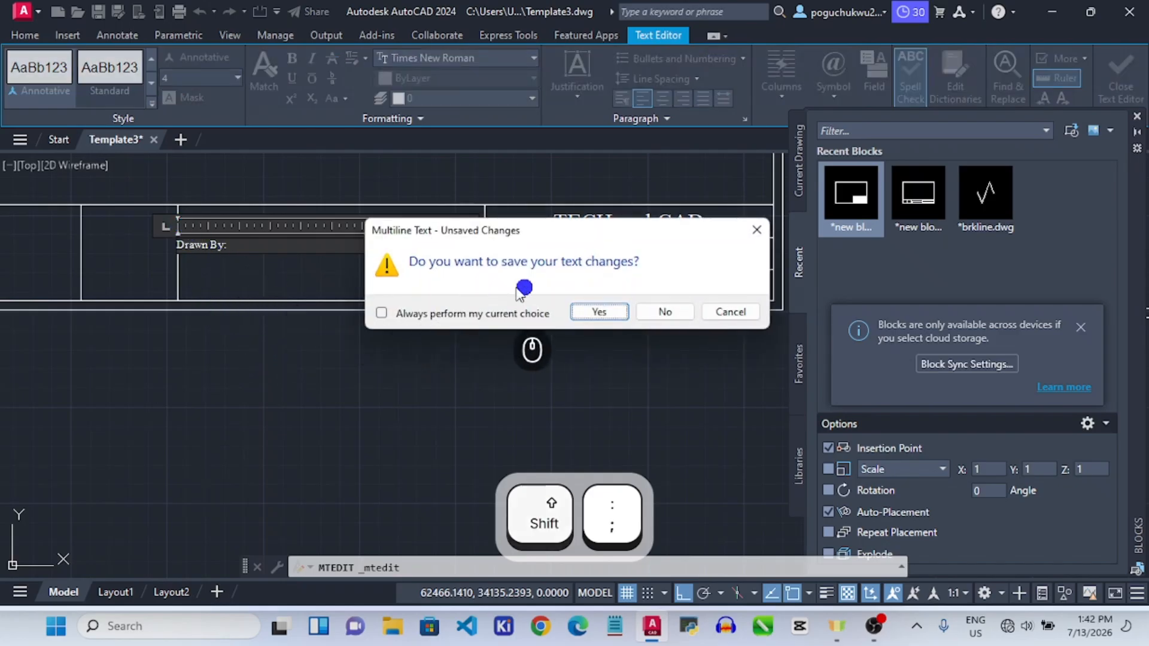
click(732, 313)
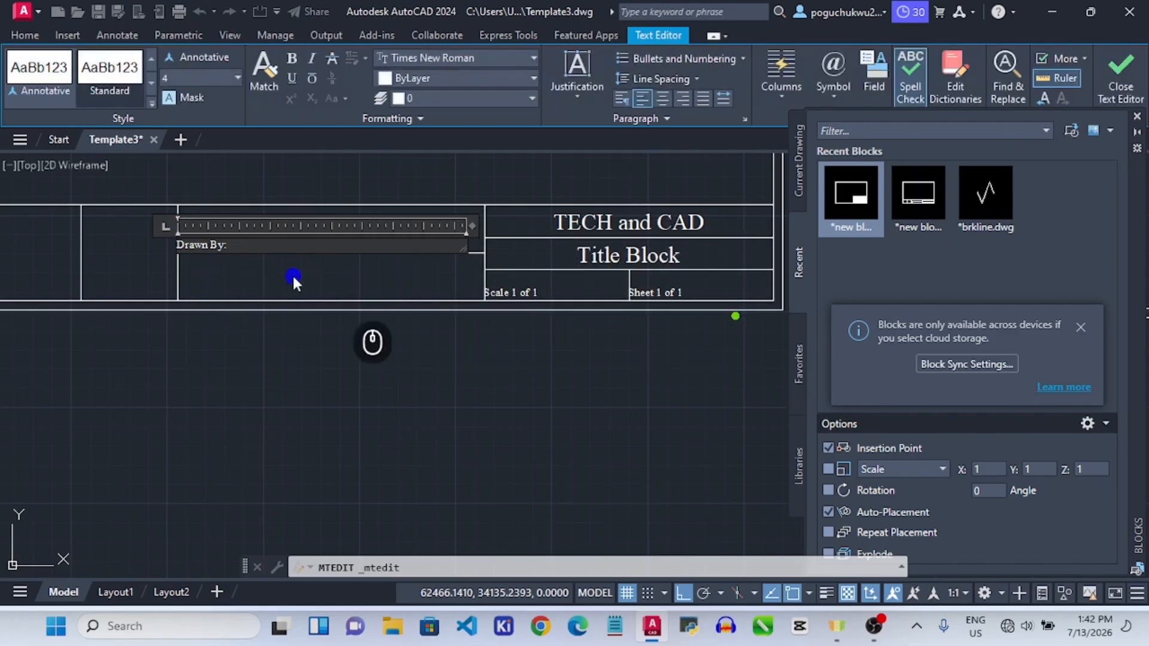
key(Return)
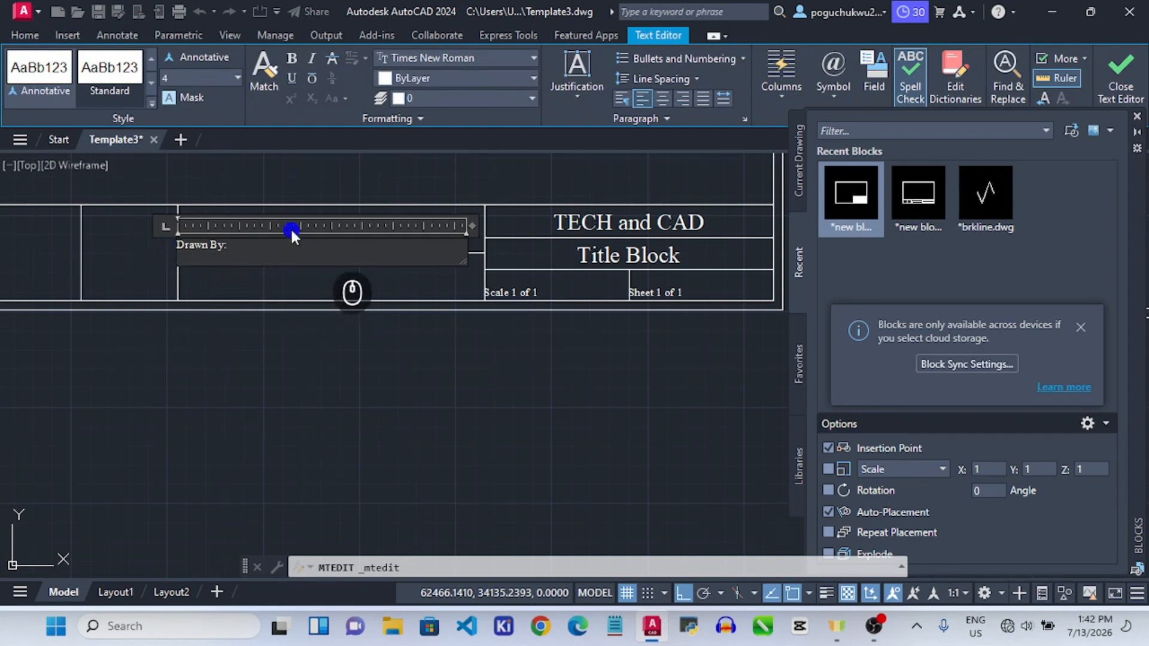
key(BackSpace)
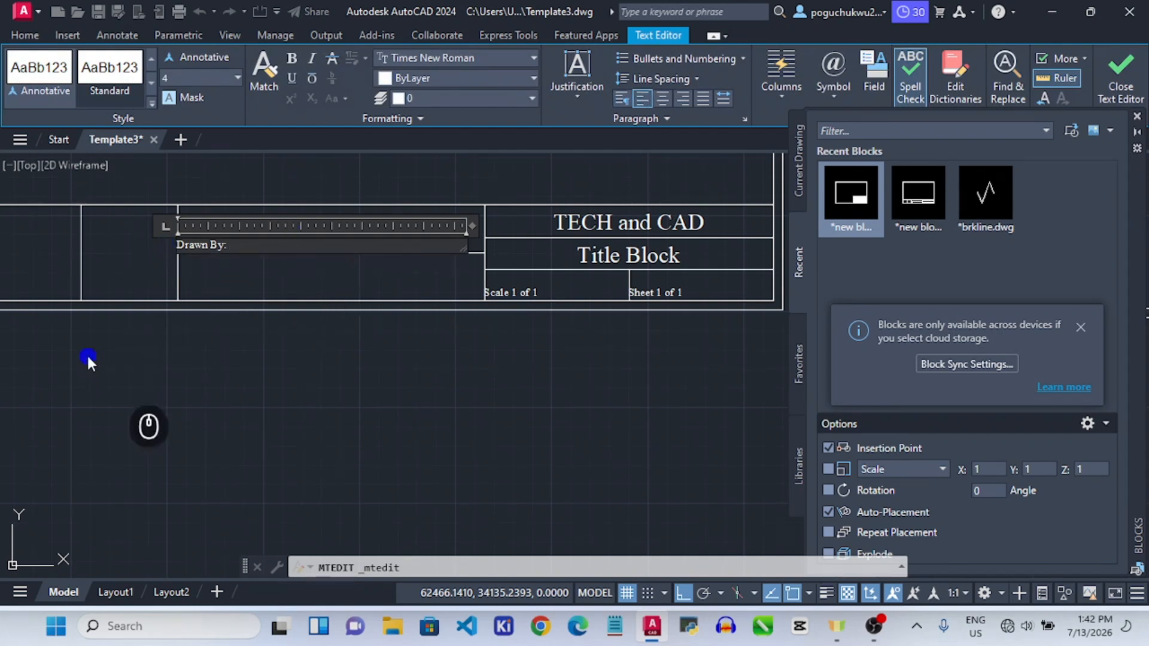
click(256, 185)
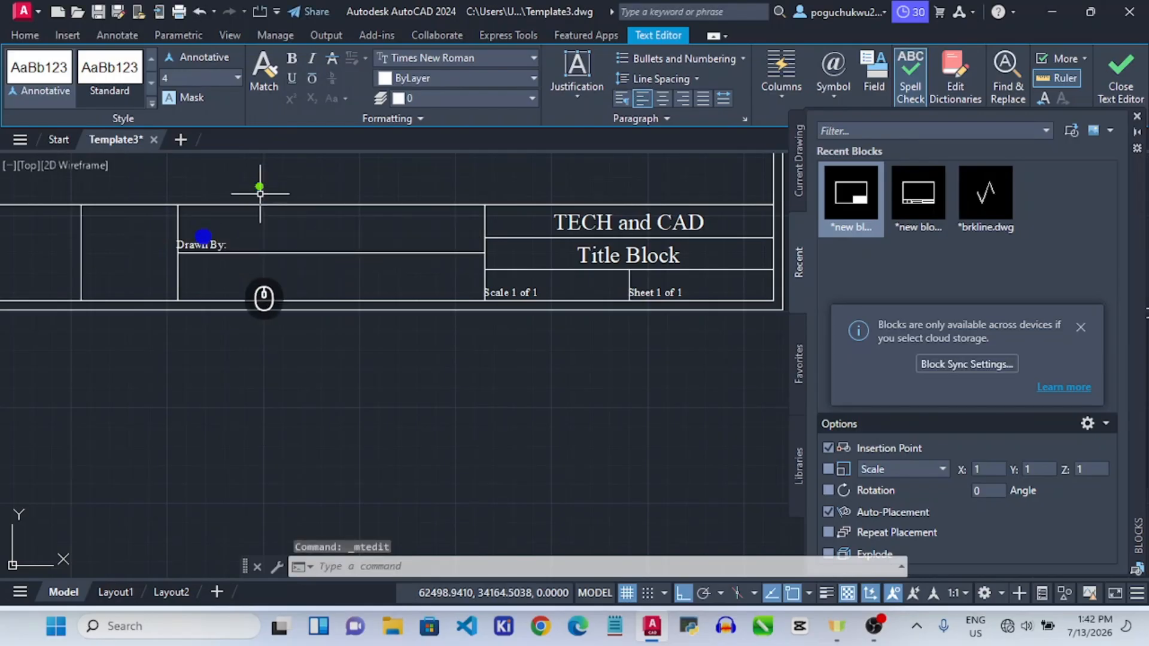
click(199, 245)
Stretch the 'Drawn By:' label up toward its cell's top line.
click(176, 238)
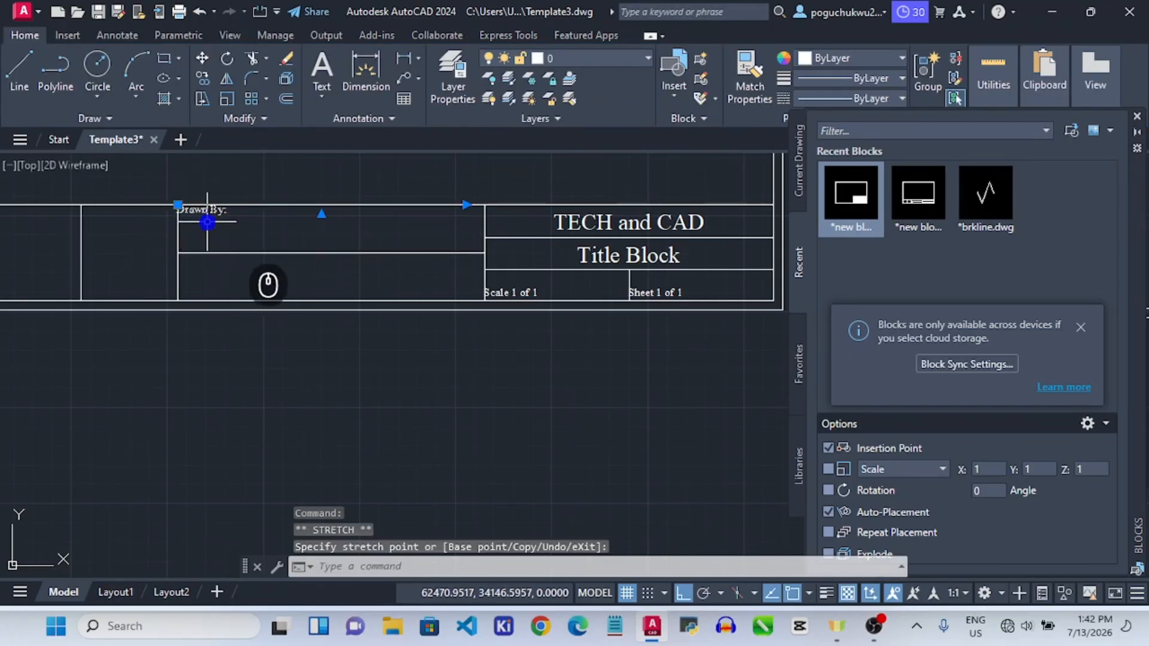
click(179, 206)
scroll(168, 197, up, 8)
scroll(132, 187, down, 4)
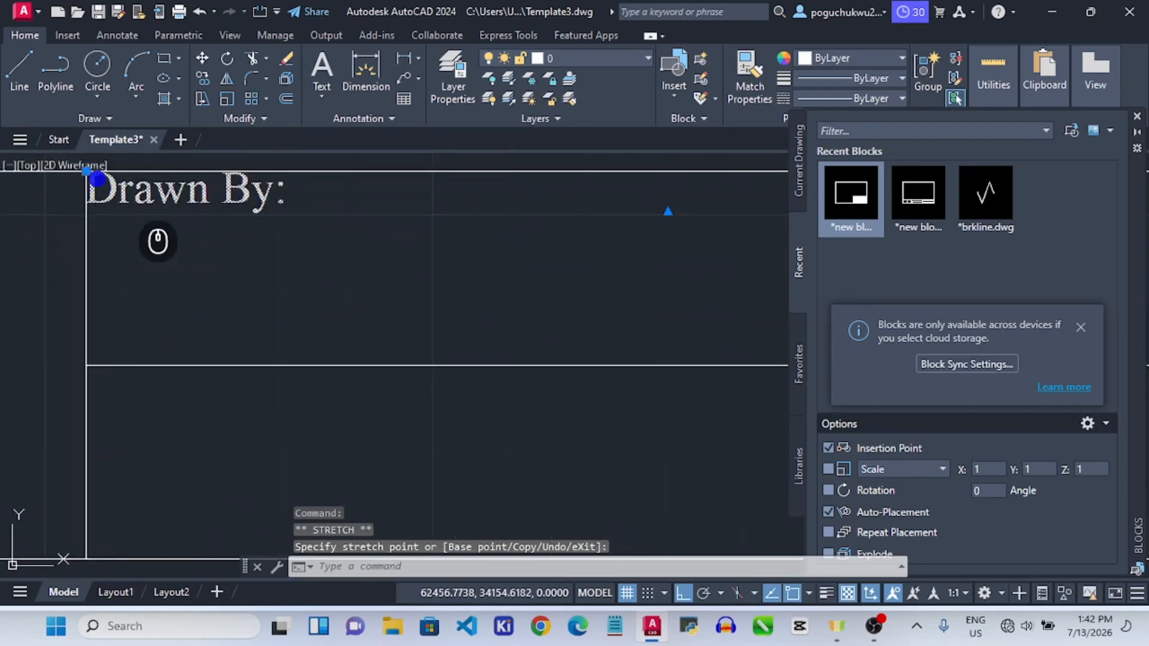
scroll(175, 189, down, 2)
scroll(248, 338, down, 2)
click(257, 426)
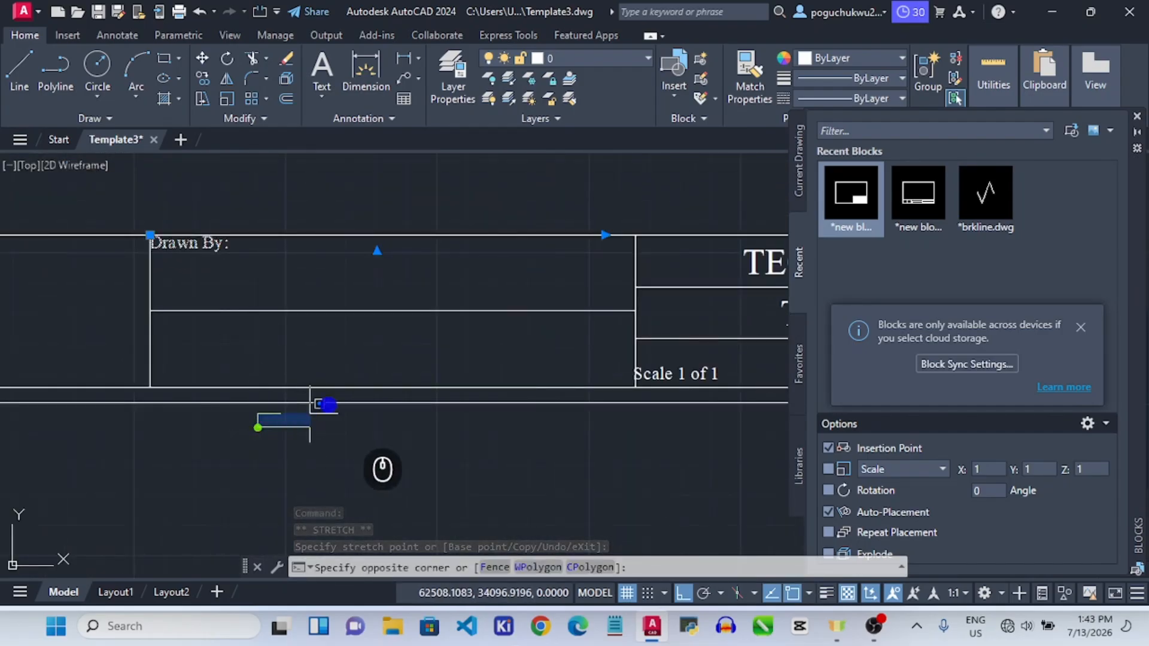
scroll(367, 388, down, 6)
key(Escape)
click(341, 441)
click(341, 441)
scroll(330, 330, up, 4)
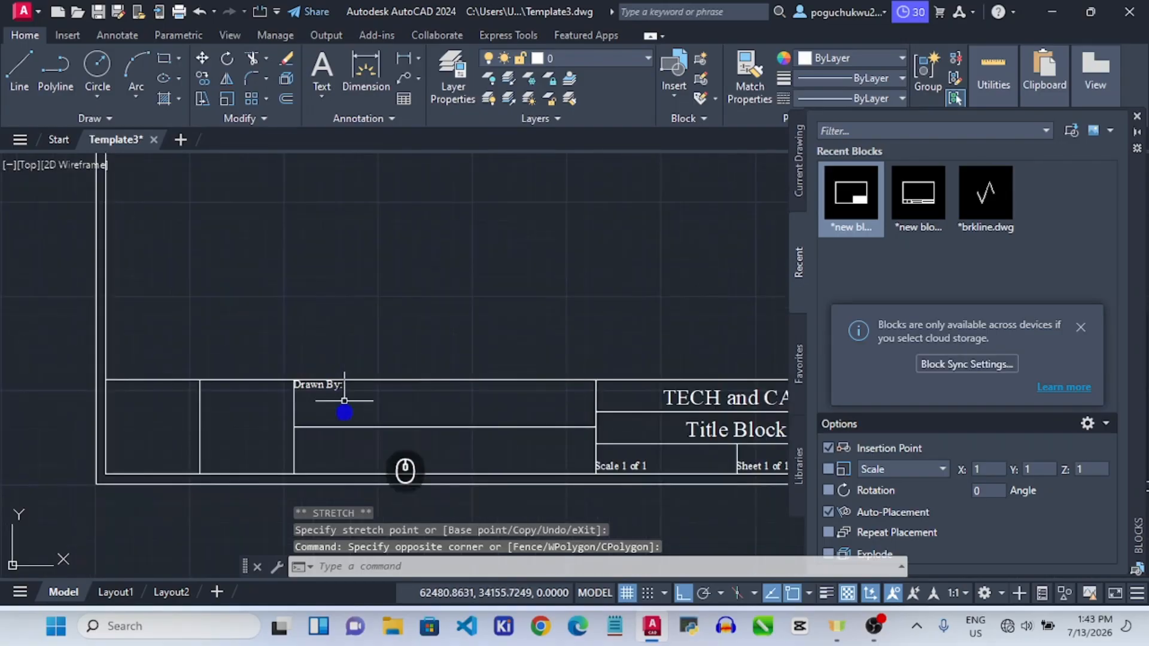
scroll(361, 418, down, 2)
scroll(371, 462, up, 6)
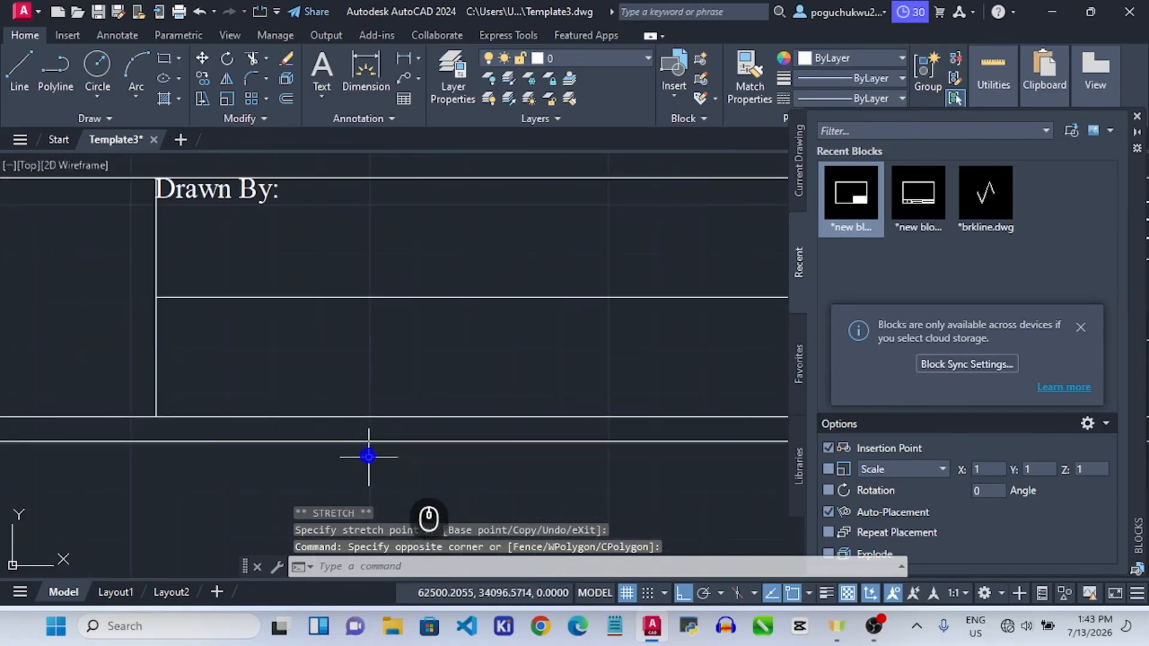
Fine-tune 'Drawn By:' so it sits just below the top line in the cell's corner.
click(168, 187)
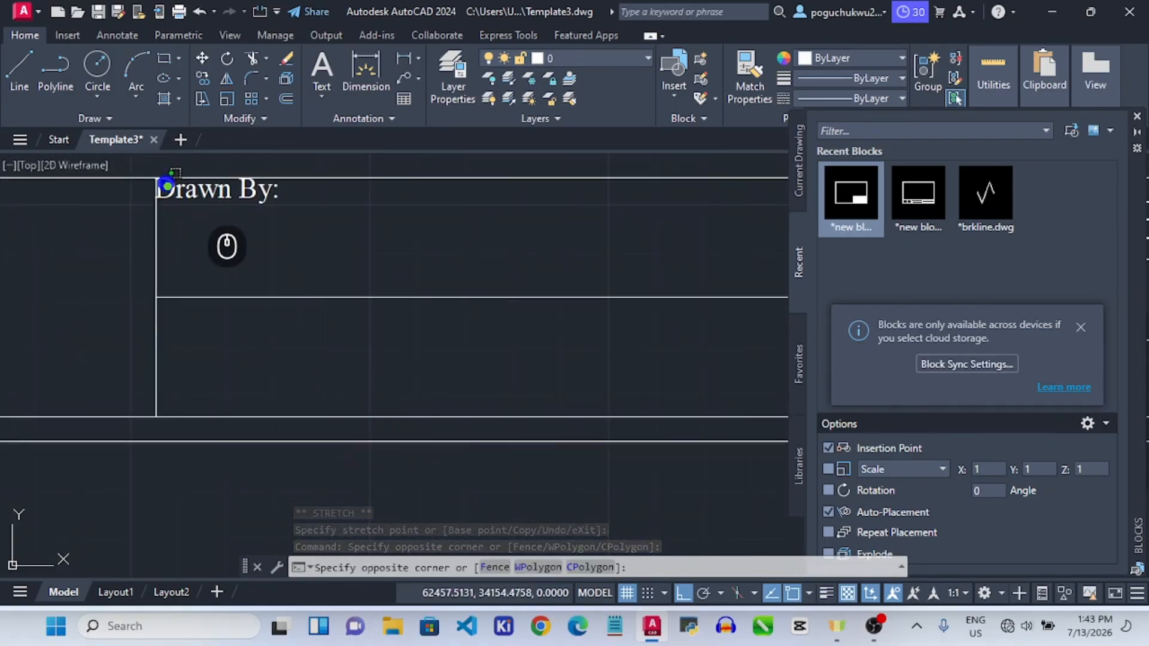
click(230, 248)
scroll(225, 250, up, 5)
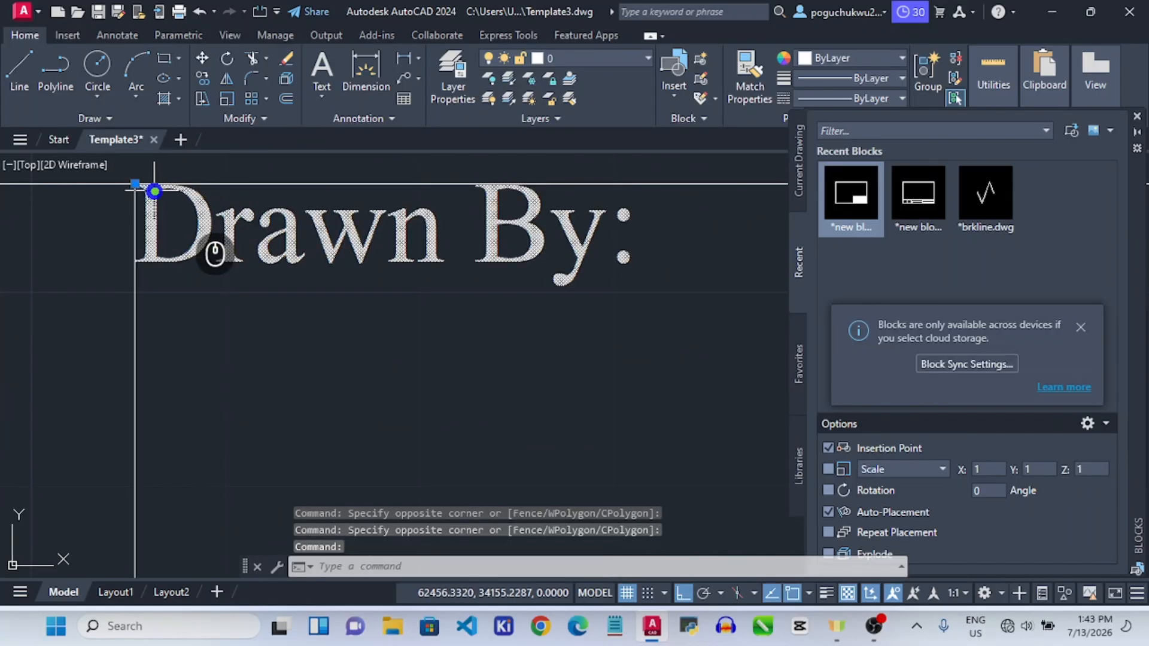
click(139, 177)
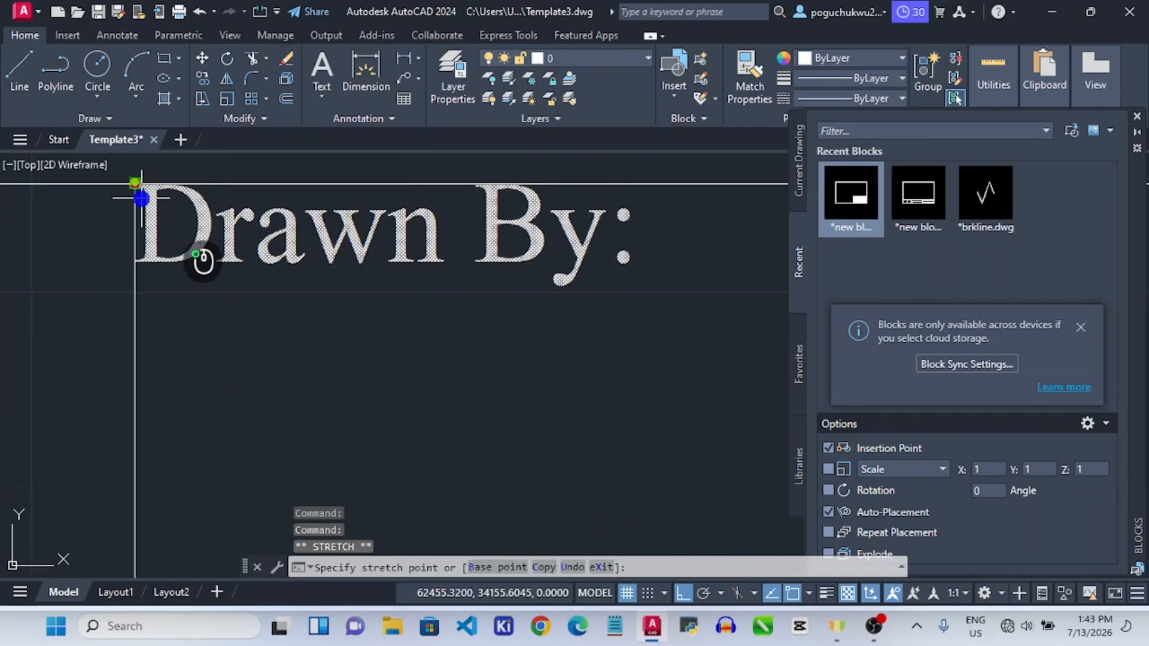
click(141, 198)
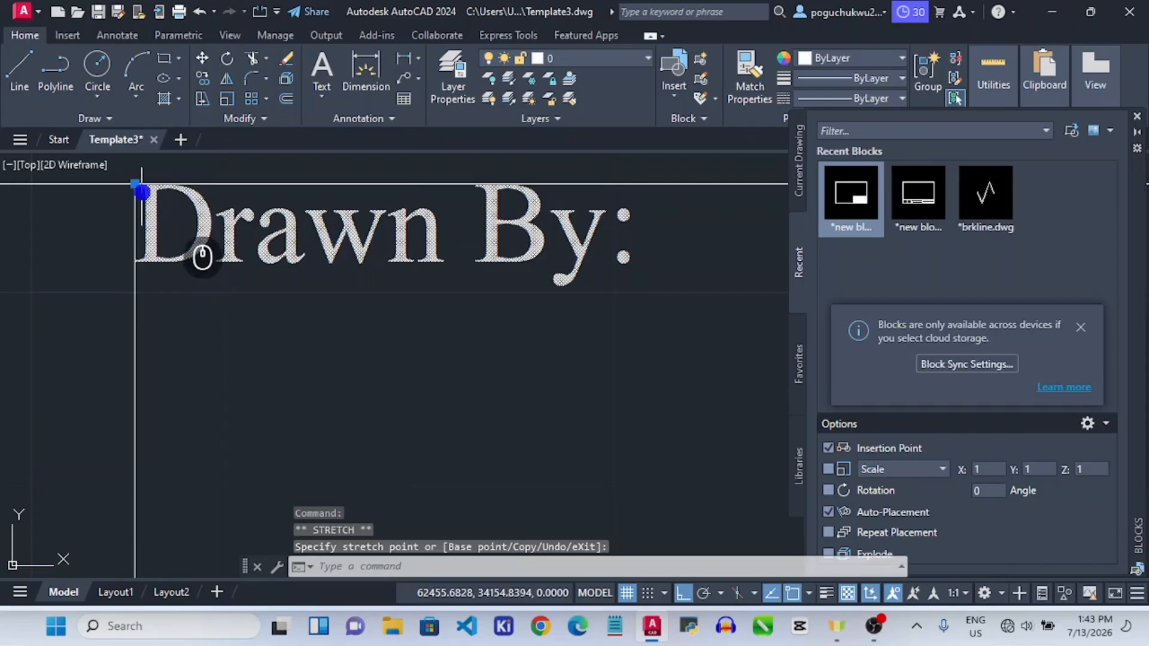
click(139, 181)
click(138, 202)
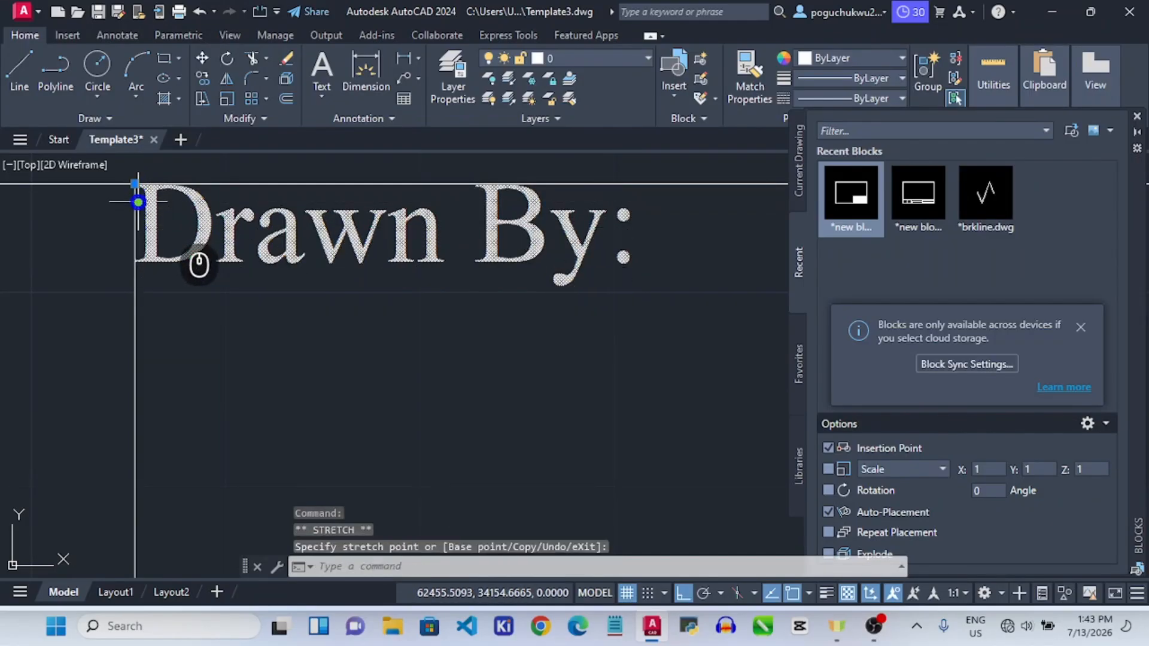
click(135, 185)
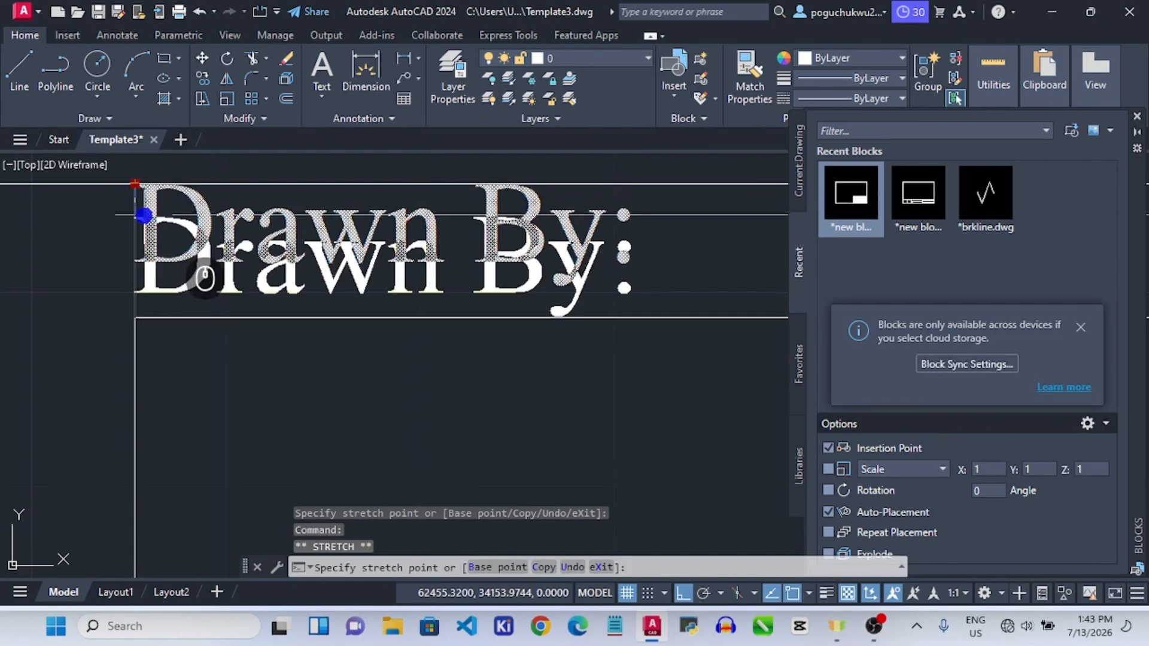
click(144, 216)
scroll(274, 287, down, 4)
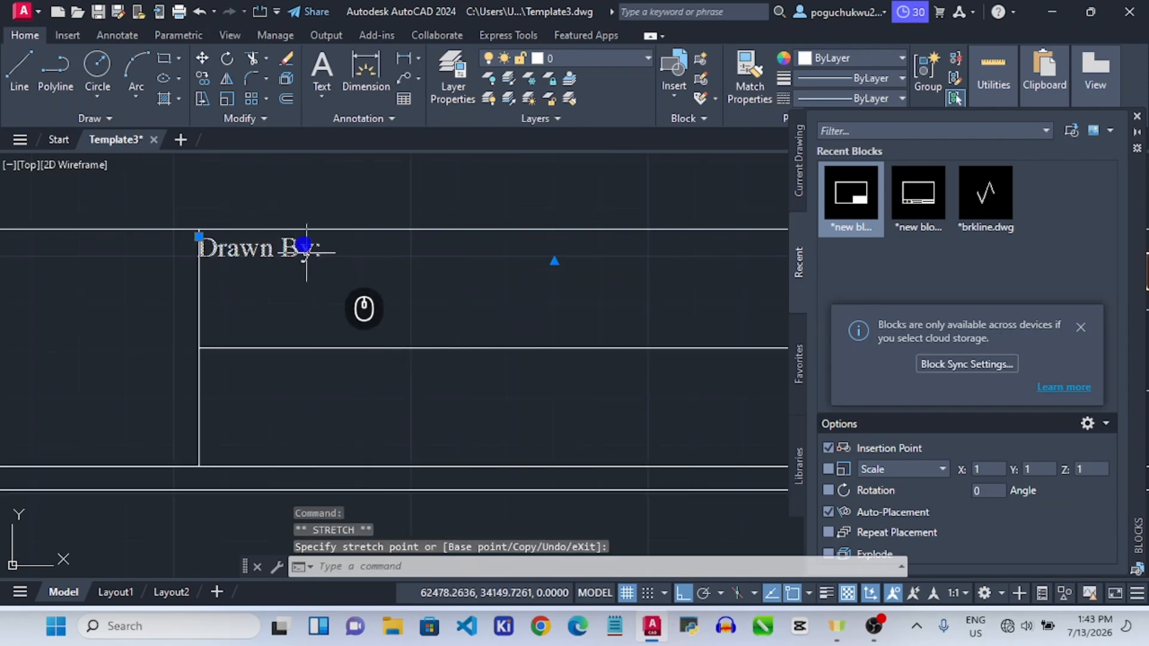
Copy the 'Drawn By:' label into the title-block cell directly below.
click(197, 76)
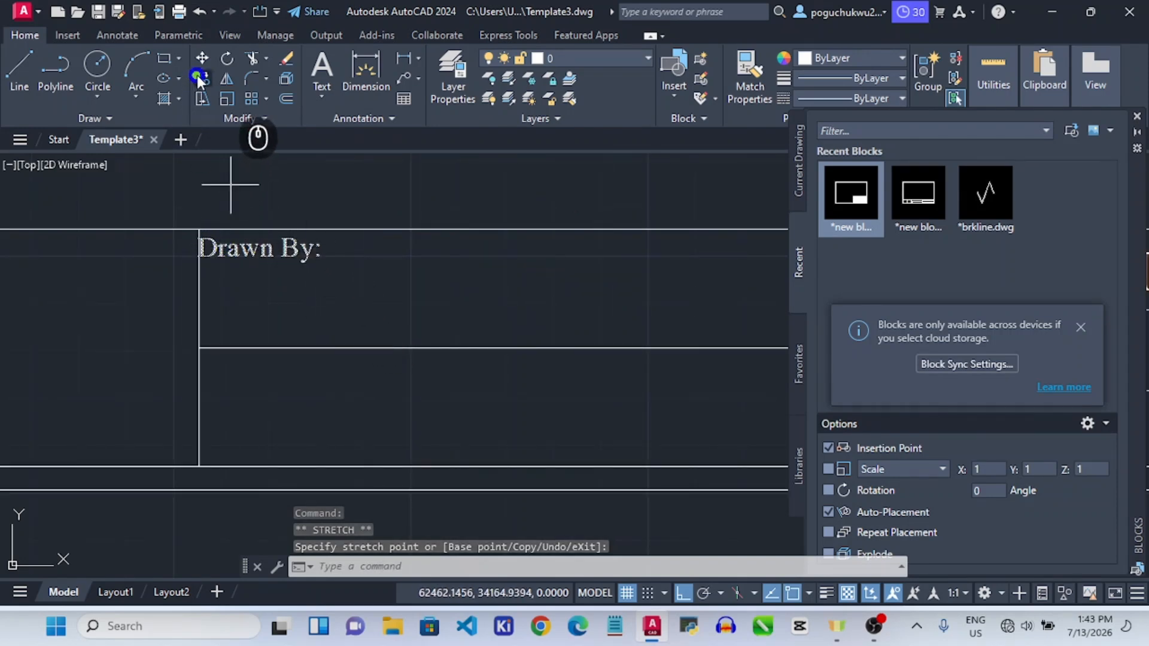
click(205, 347)
click(199, 464)
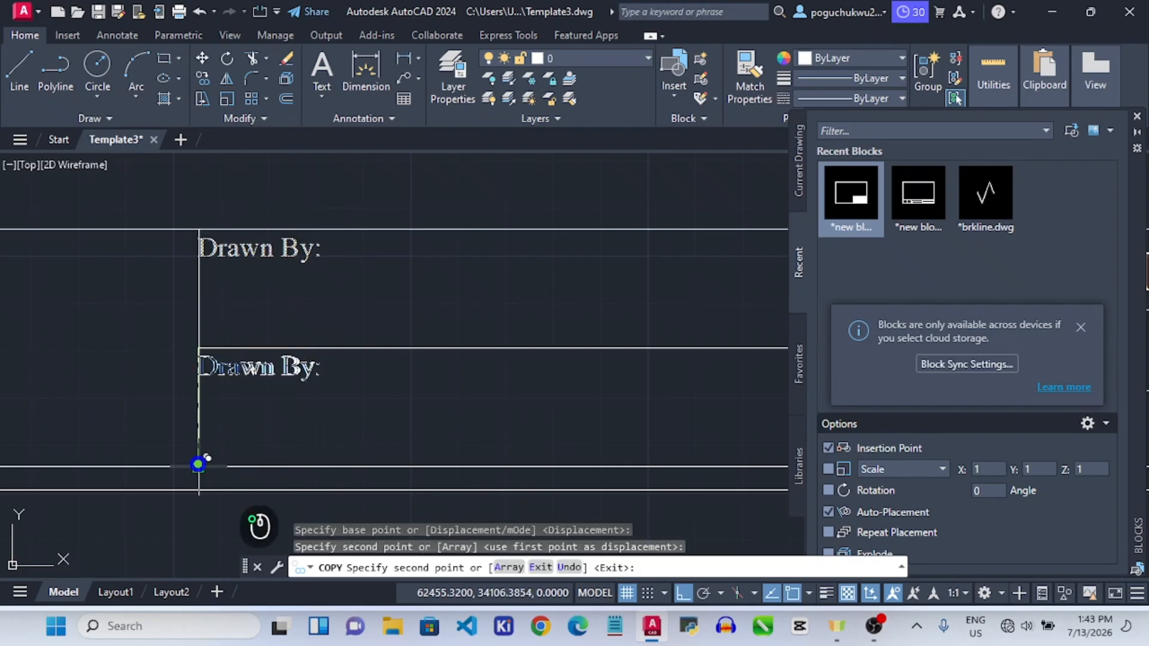
click(213, 370)
click(217, 367)
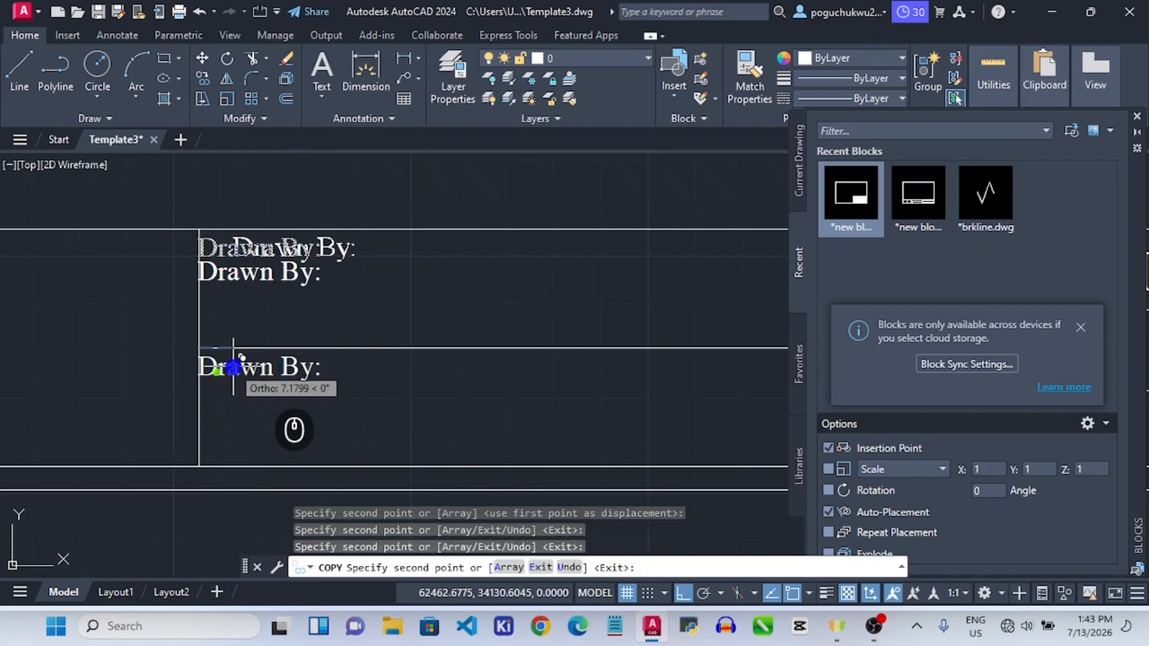
key(Escape)
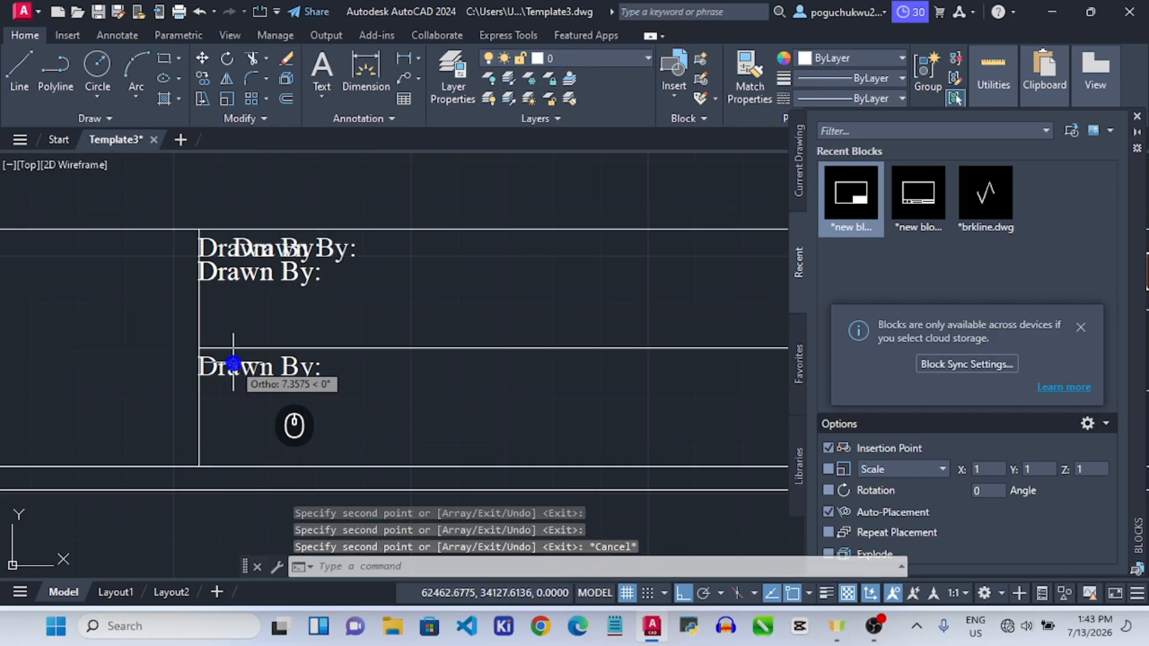
Delete the three overlapping duplicate 'Drawn By:' labels.
click(255, 271)
key(Delete)
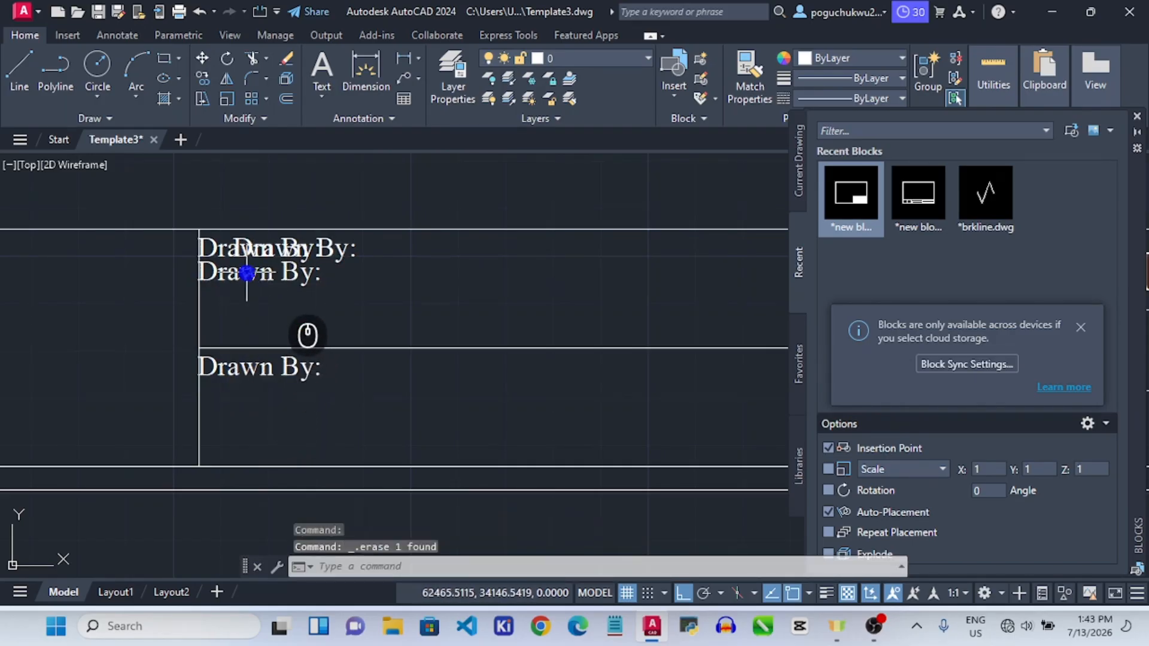
click(246, 273)
key(Delete)
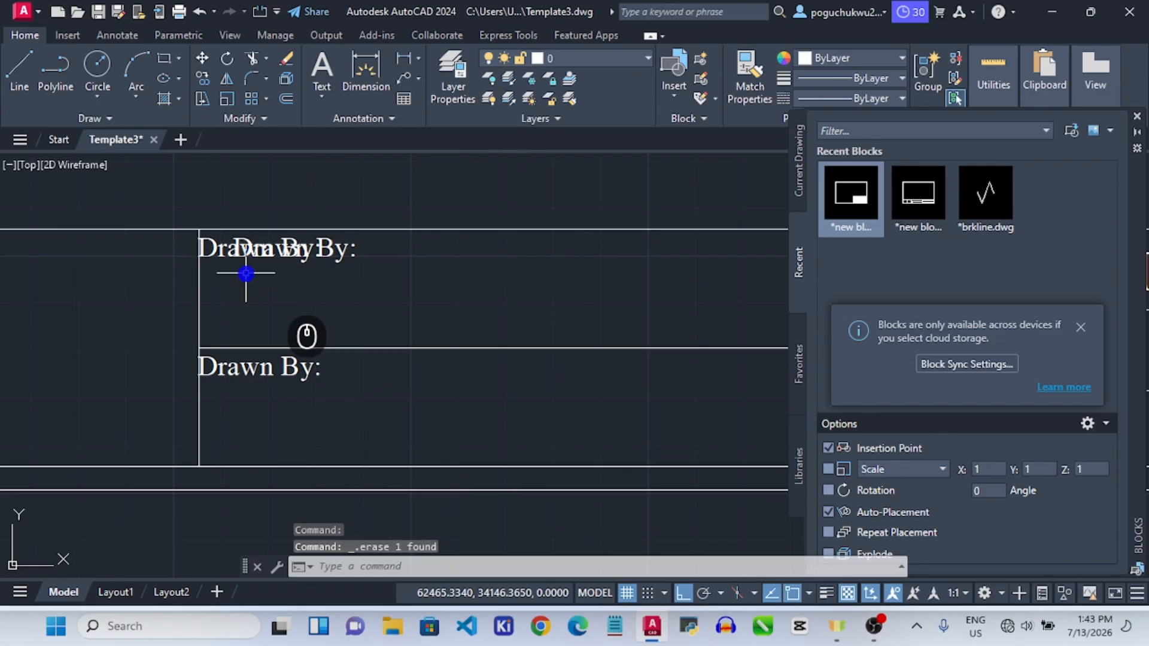
click(338, 248)
key(Delete)
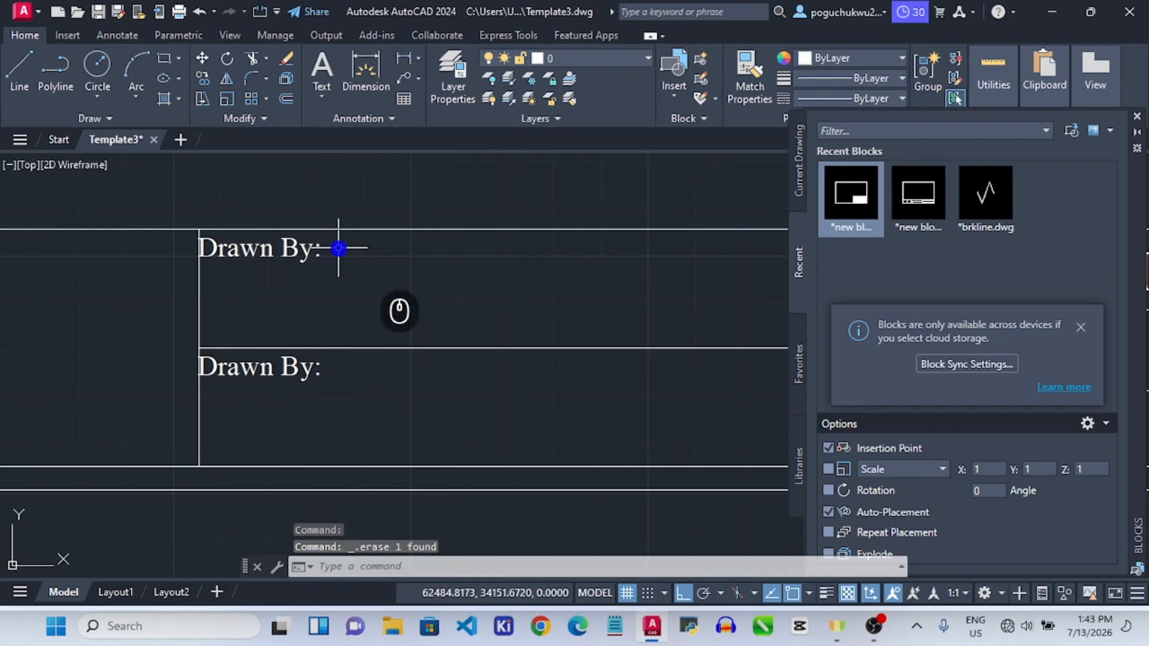
click(254, 370)
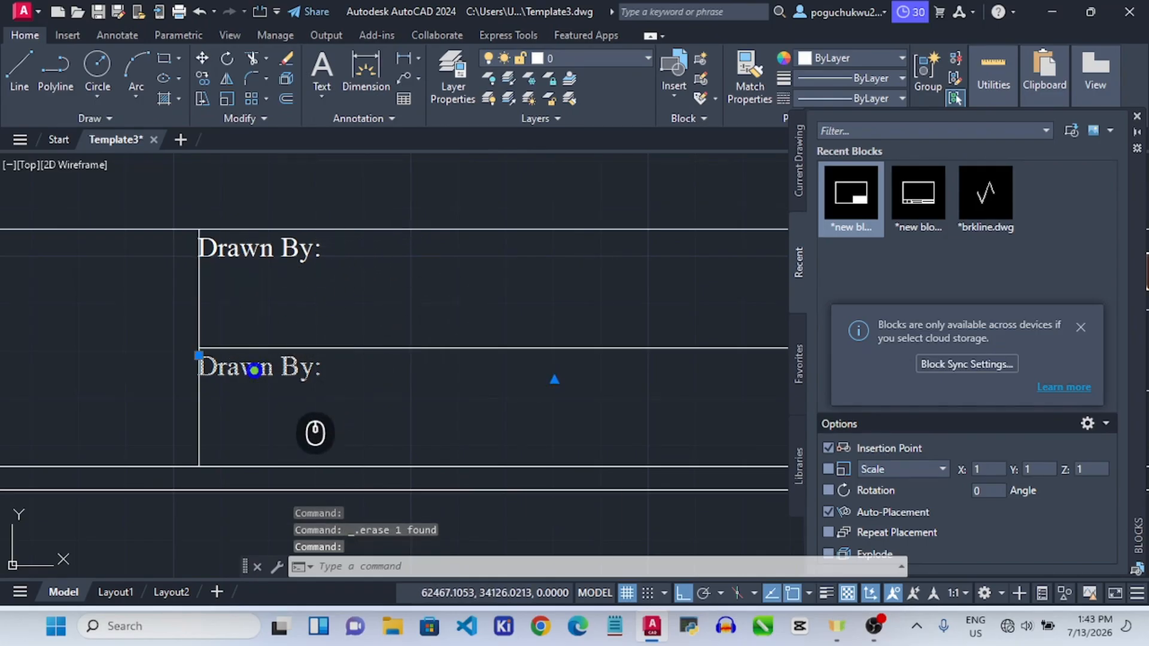
Change the lower row's label text to 'Checked By:'.
double_click(255, 371)
key(ctrl+a)
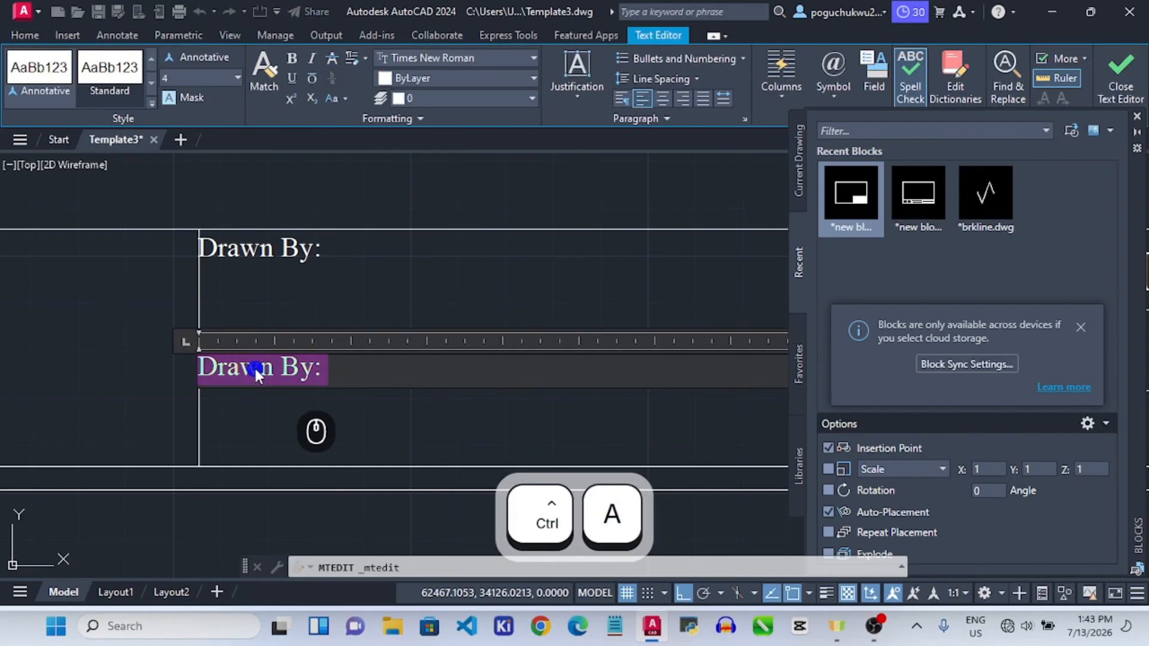
text(Ch)
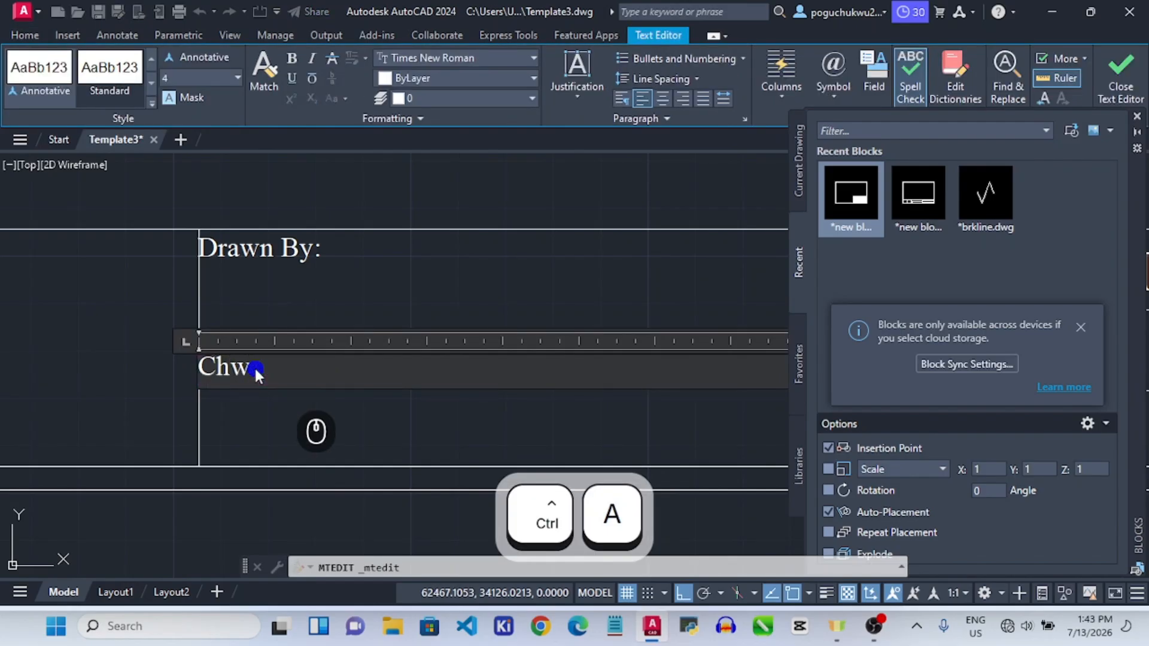
text(w)
key(BackSpace)
text(ecked )
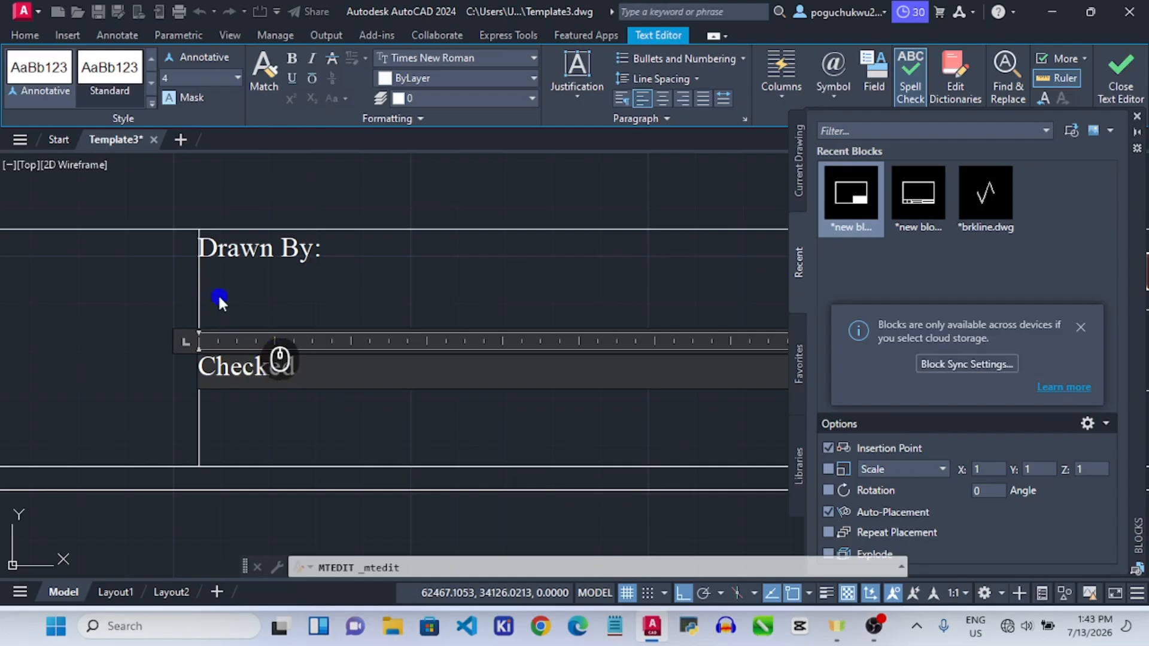
text(By)
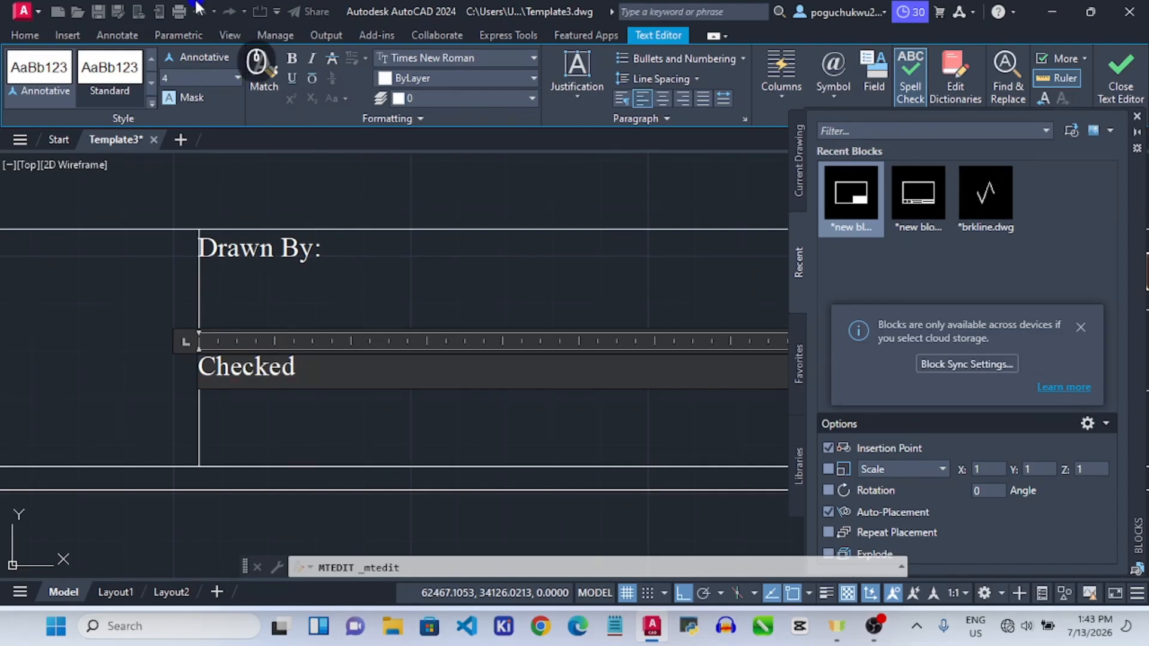
text(:)
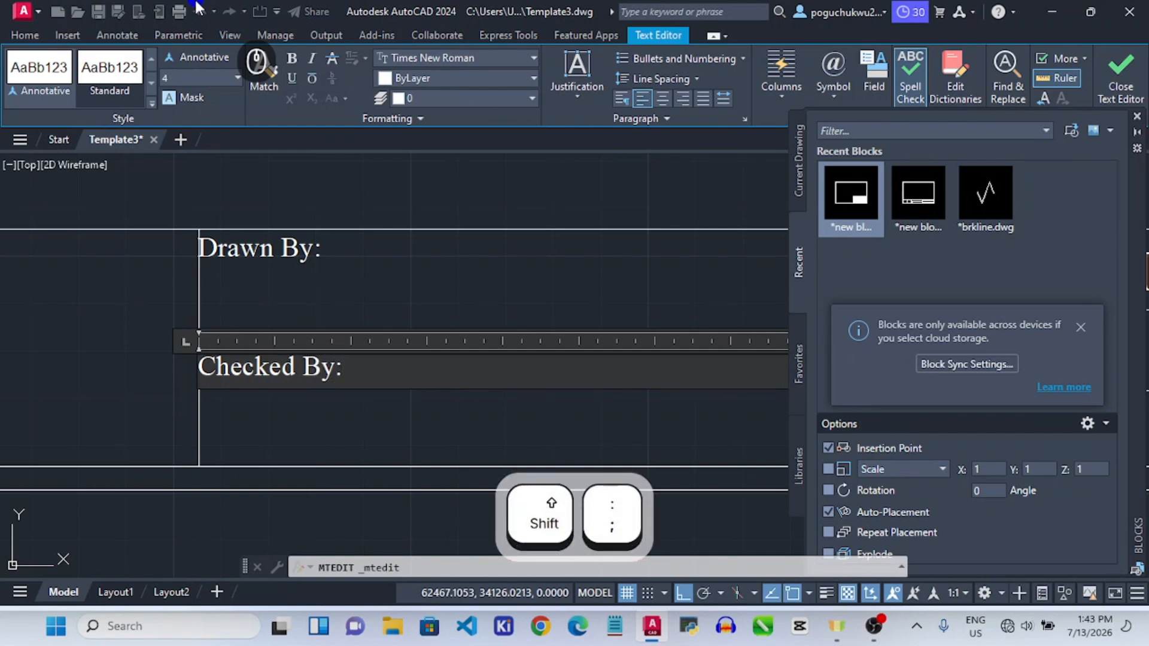
scroll(423, 377, down, 2)
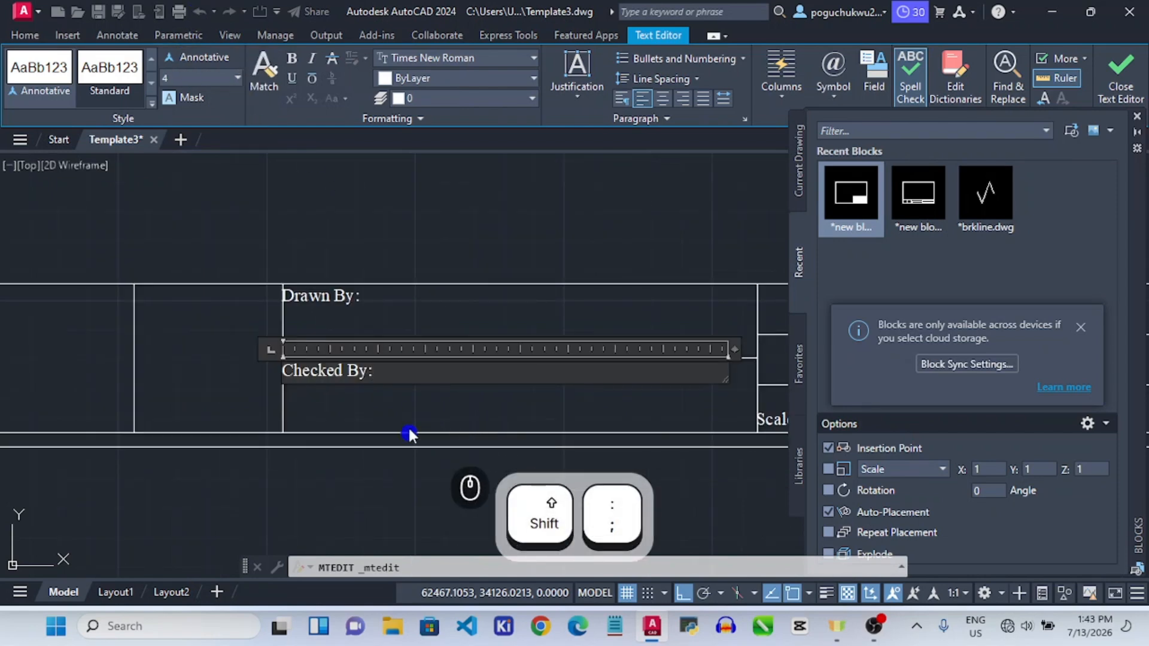
click(341, 506)
Copy the 'Drawn By:' label into the cell to its left, undoing the stray extra copies.
scroll(434, 382, down, 4)
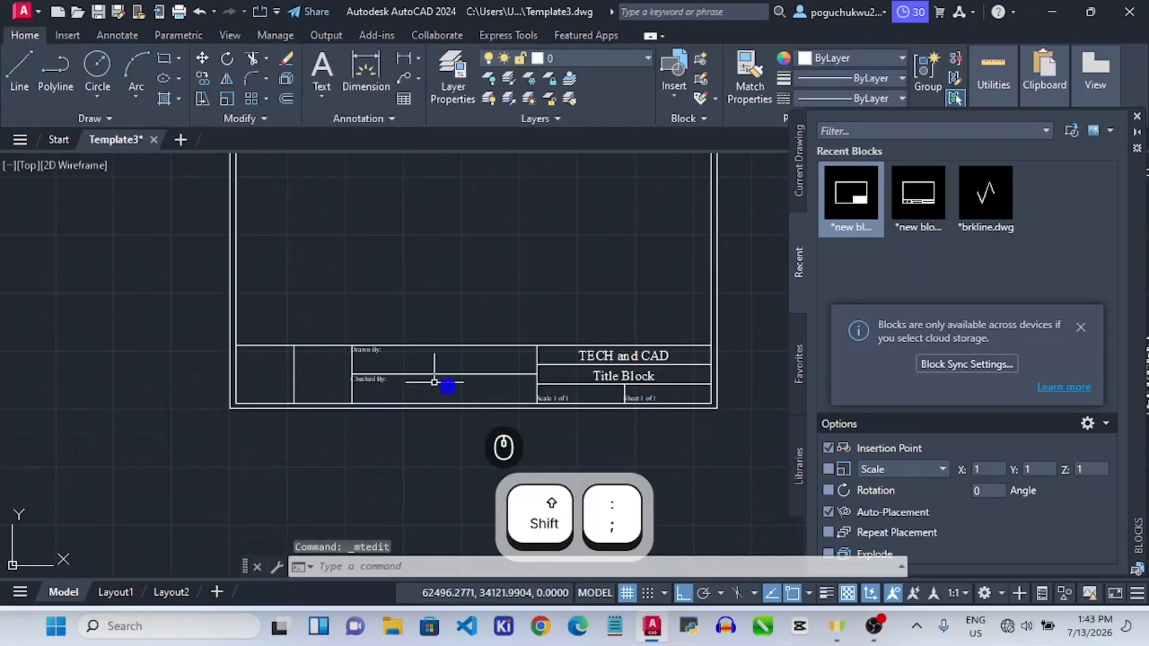
scroll(359, 376, up, 4)
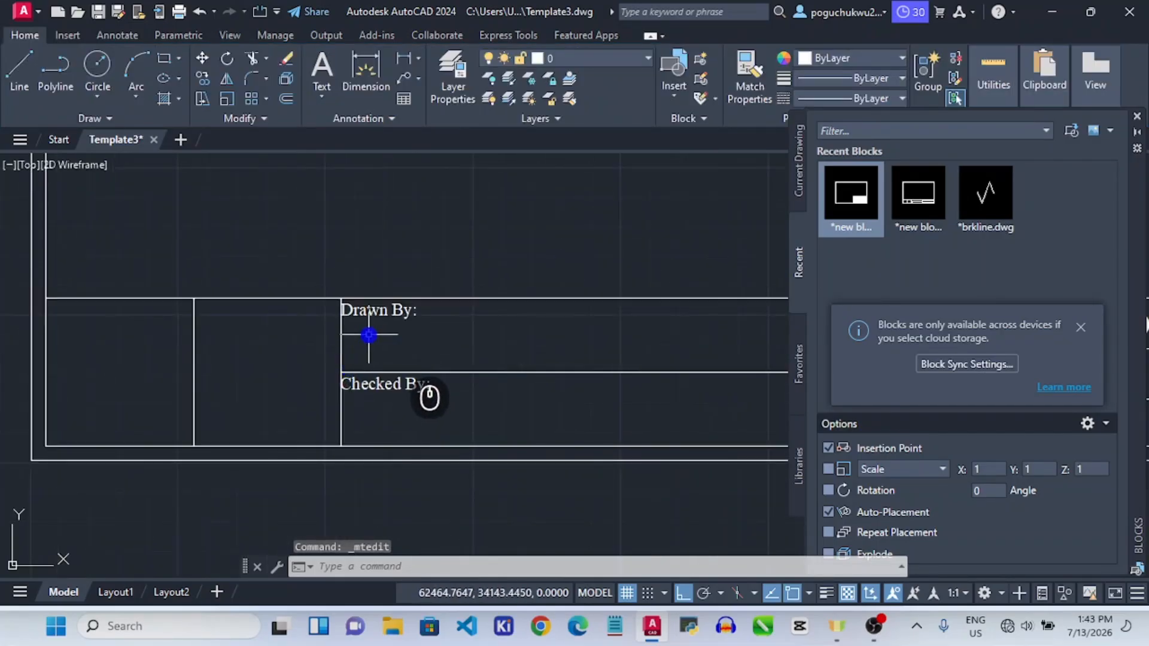
click(351, 311)
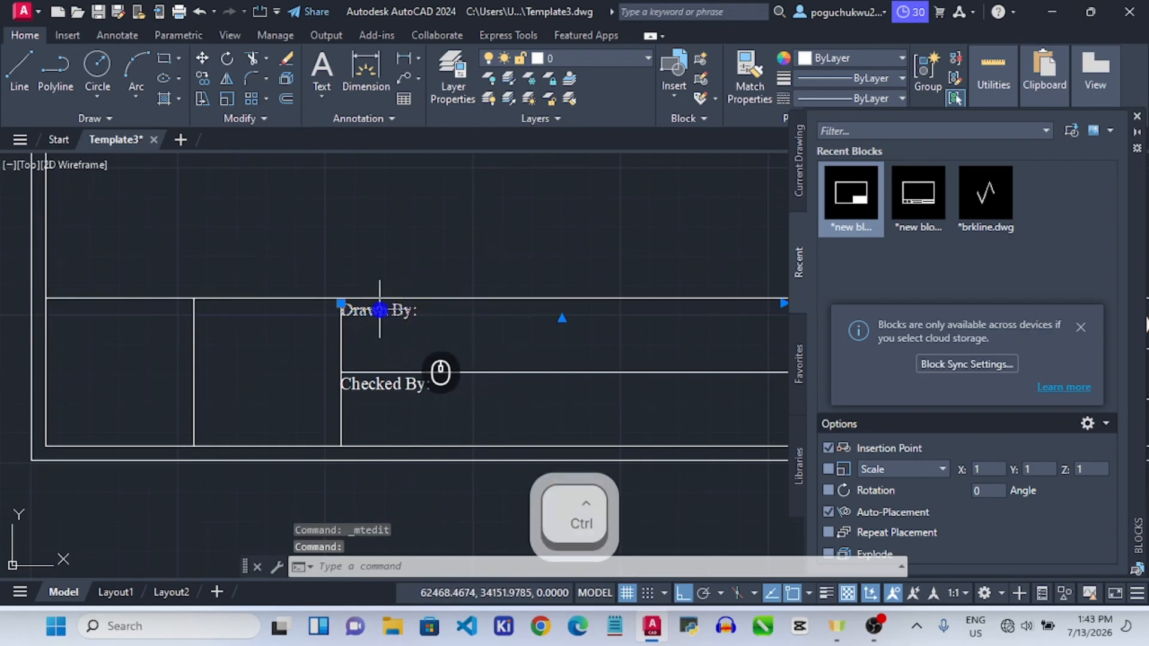
click(202, 78)
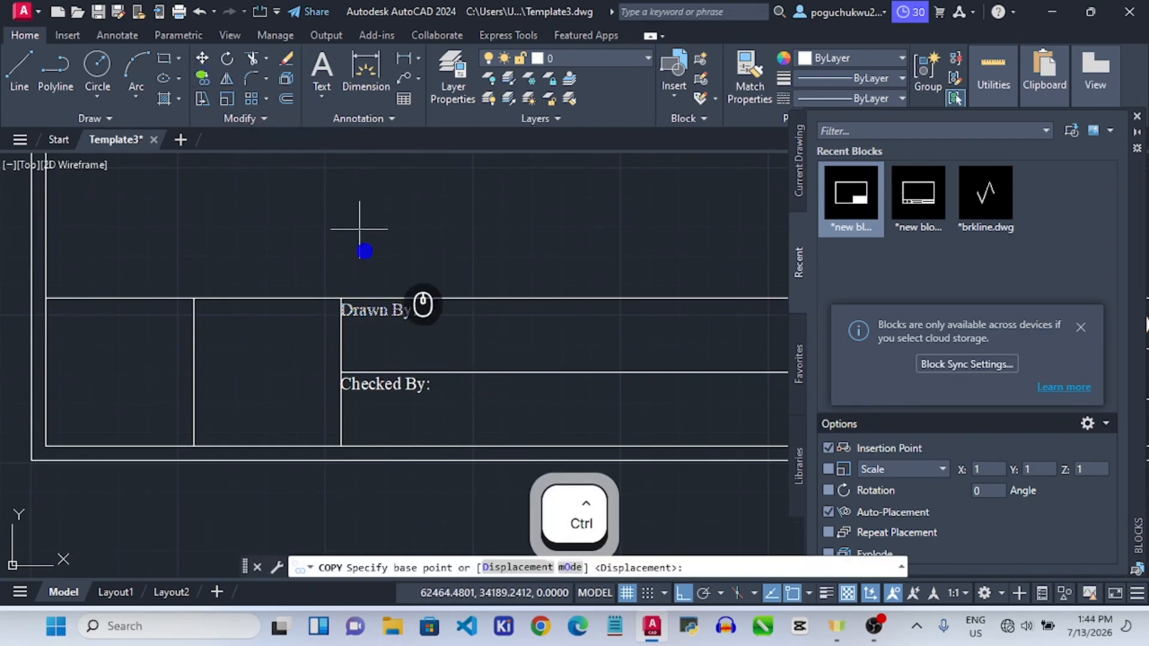
click(342, 371)
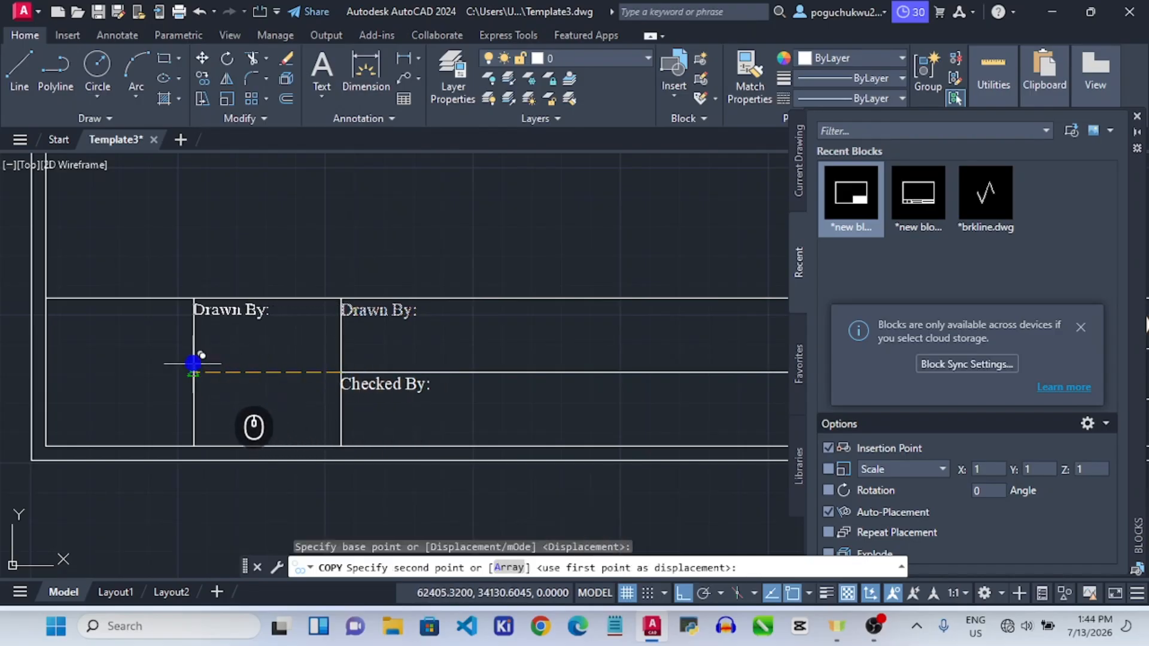
click(194, 371)
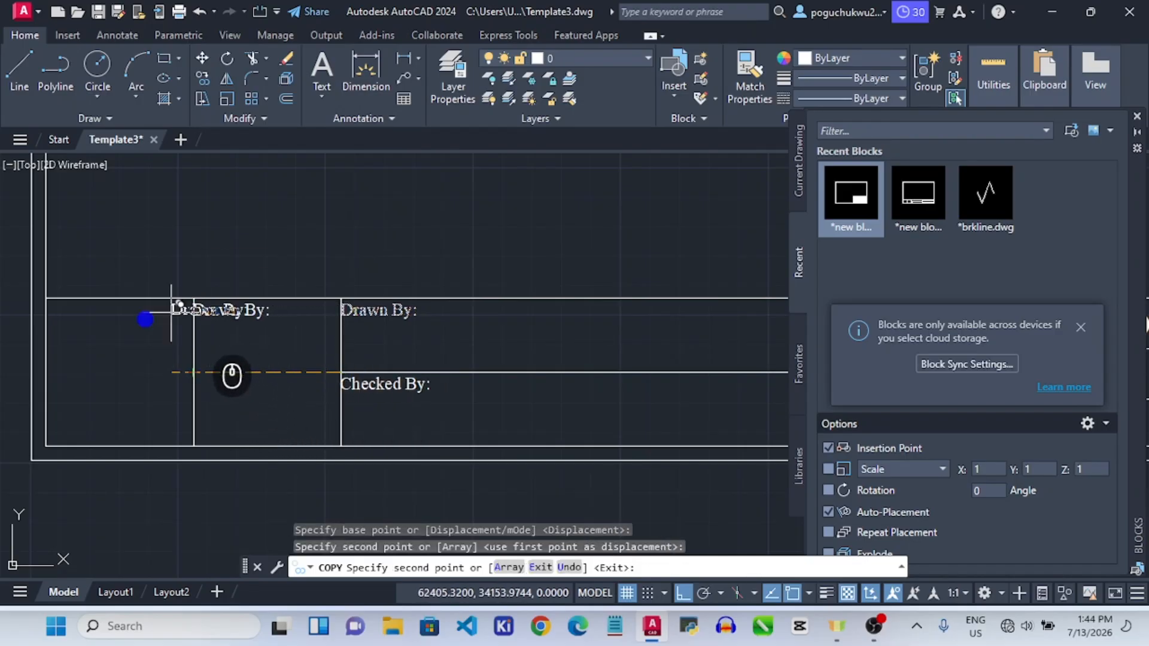
click(53, 371)
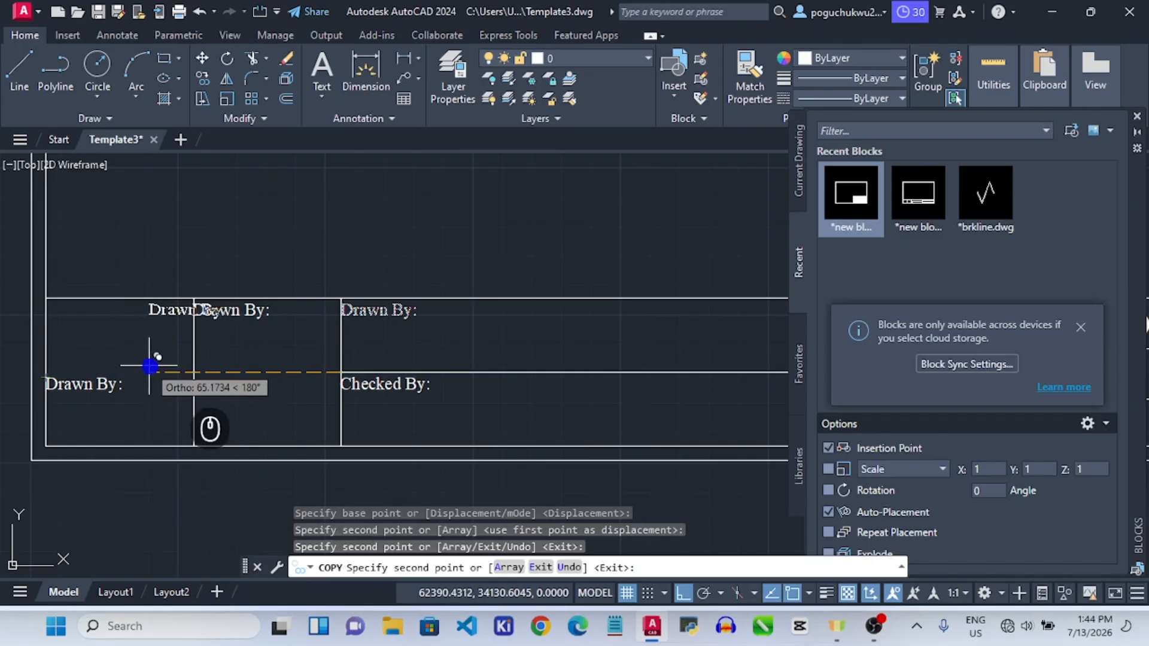
key(ctrl+z)
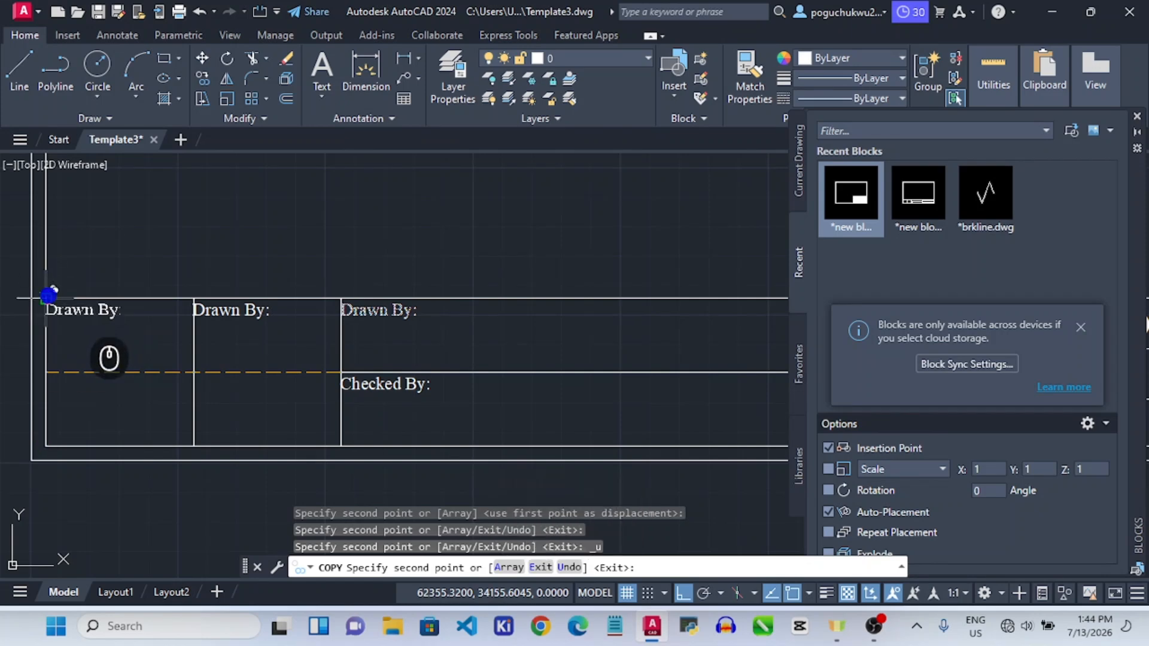
click(49, 222)
key(ctrl+z)
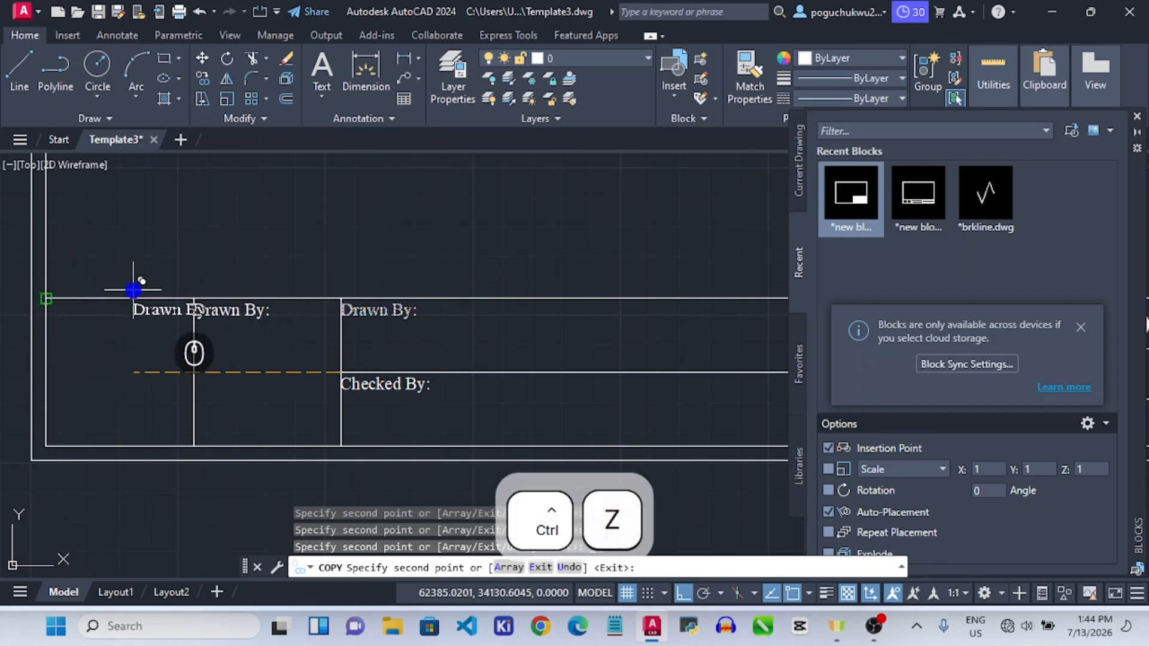
key(Escape)
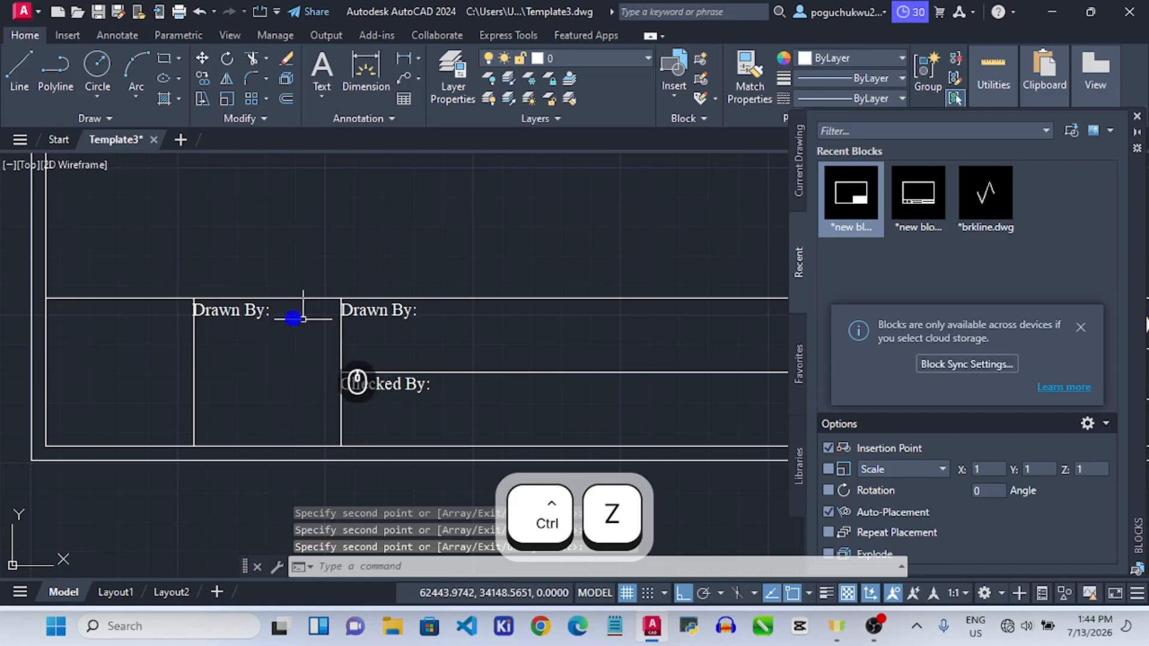
Change the copied left label's text to 'Materials:'.
click(253, 309)
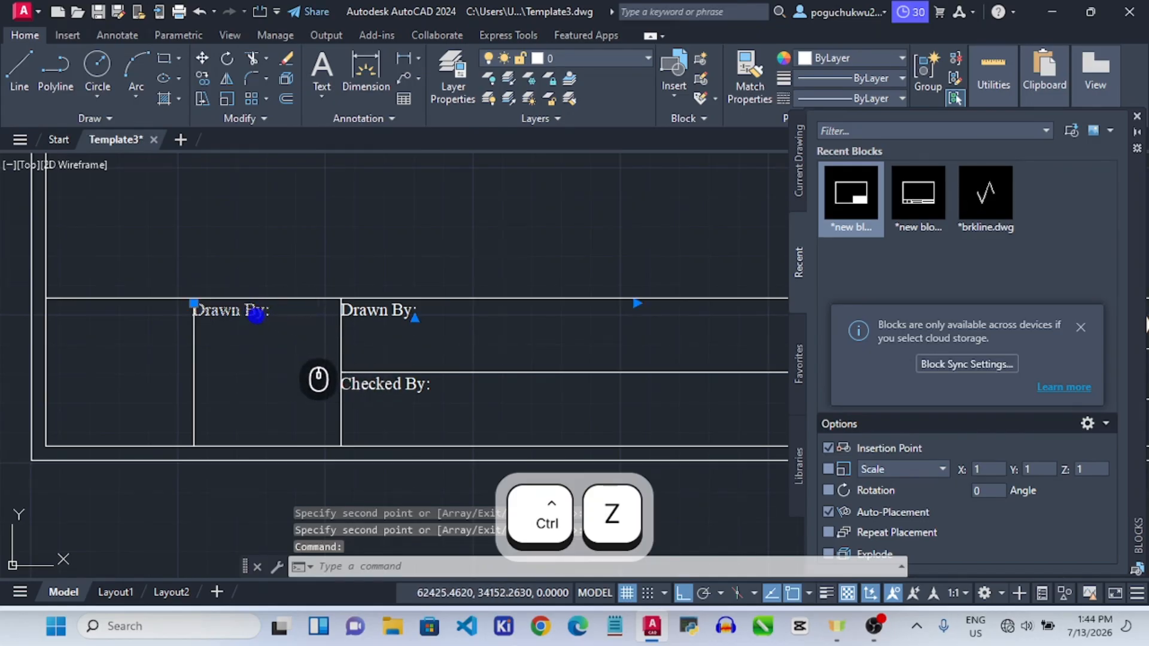
double_click(254, 309)
key(ctrl+a)
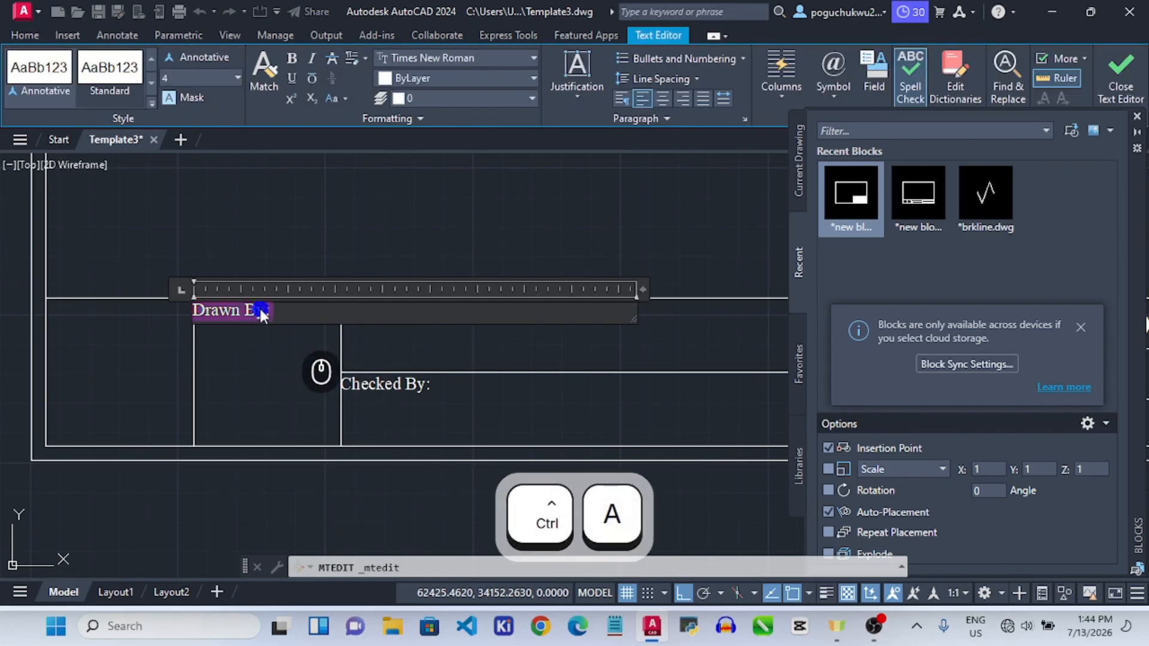
text(Maater)
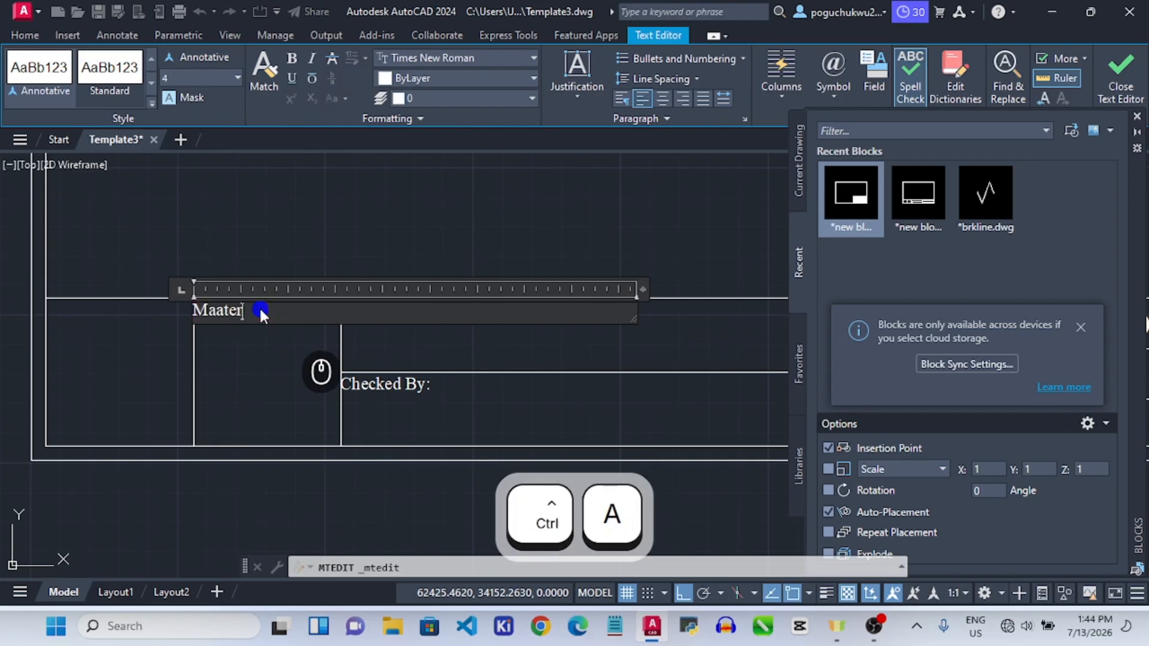
key(BackSpace)
key(BackSpace)
key(BackSpace)
text(terial)
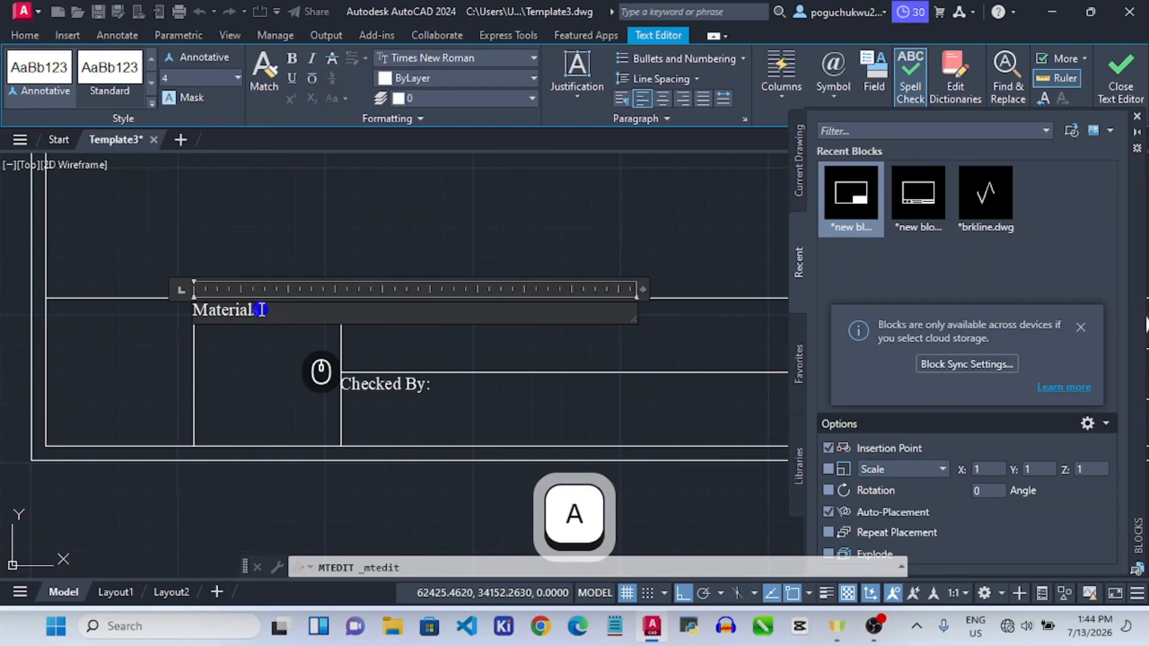
text(s:)
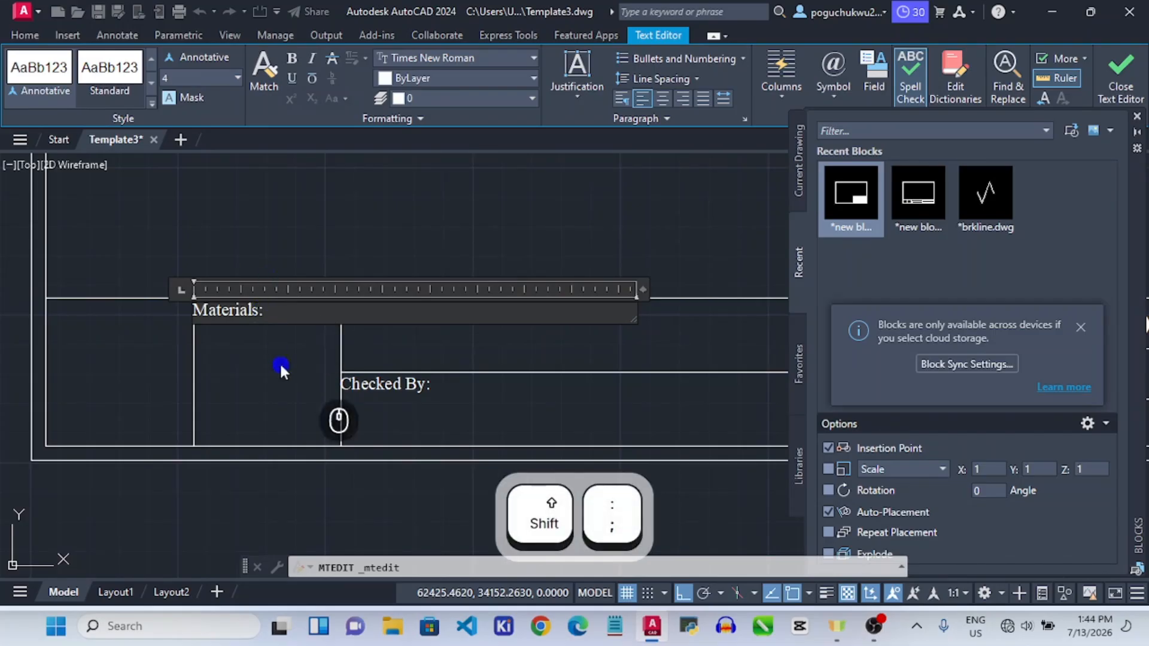
click(277, 405)
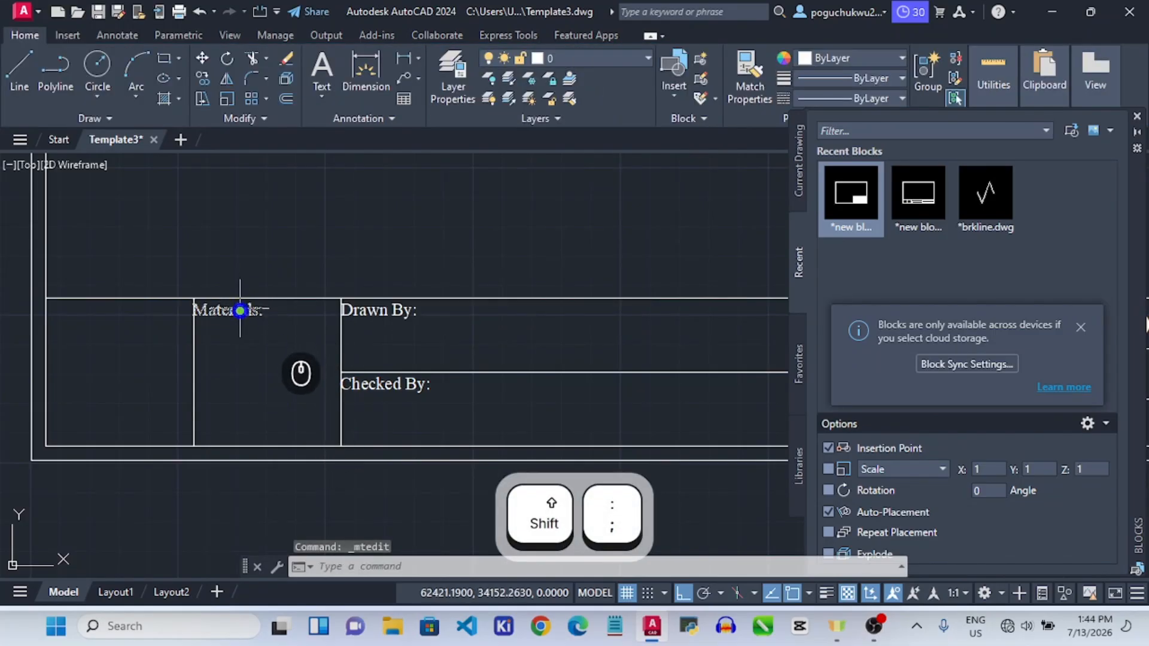
click(256, 310)
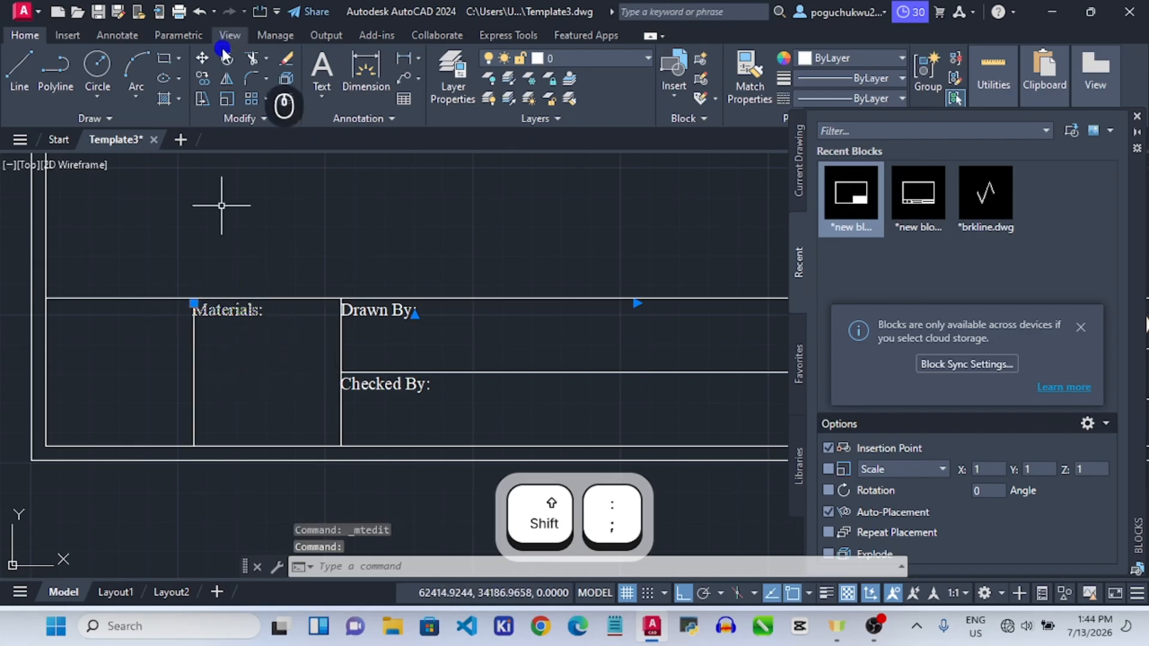
Copy the 'Materials:' label into the leftmost title-block cell.
click(202, 78)
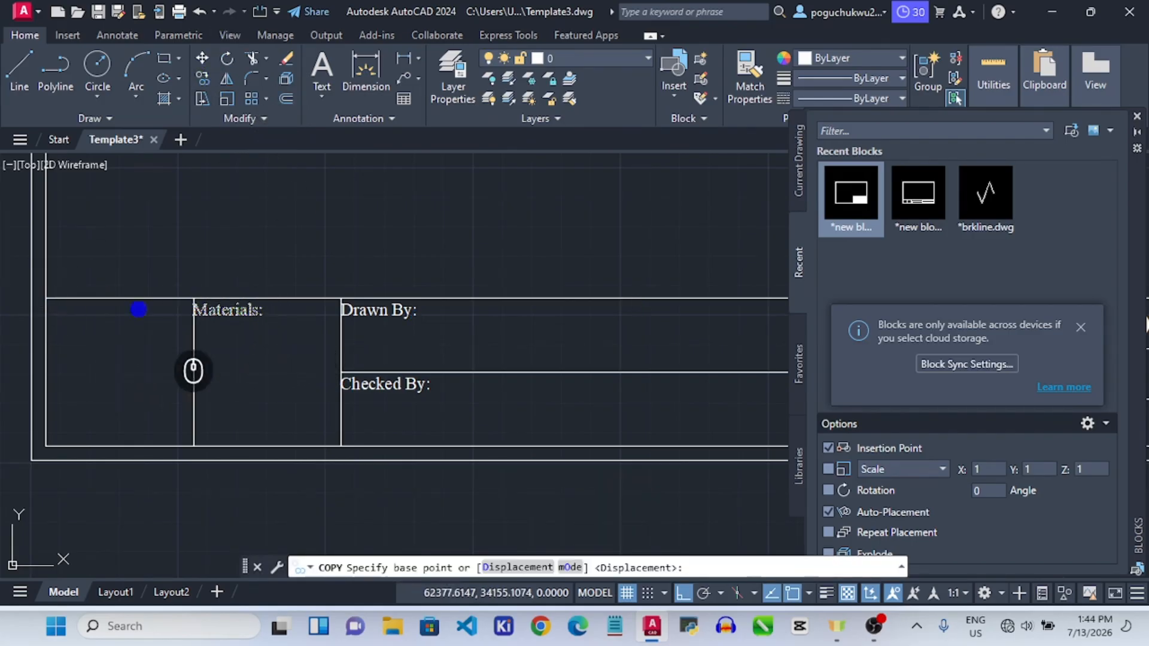
click(193, 446)
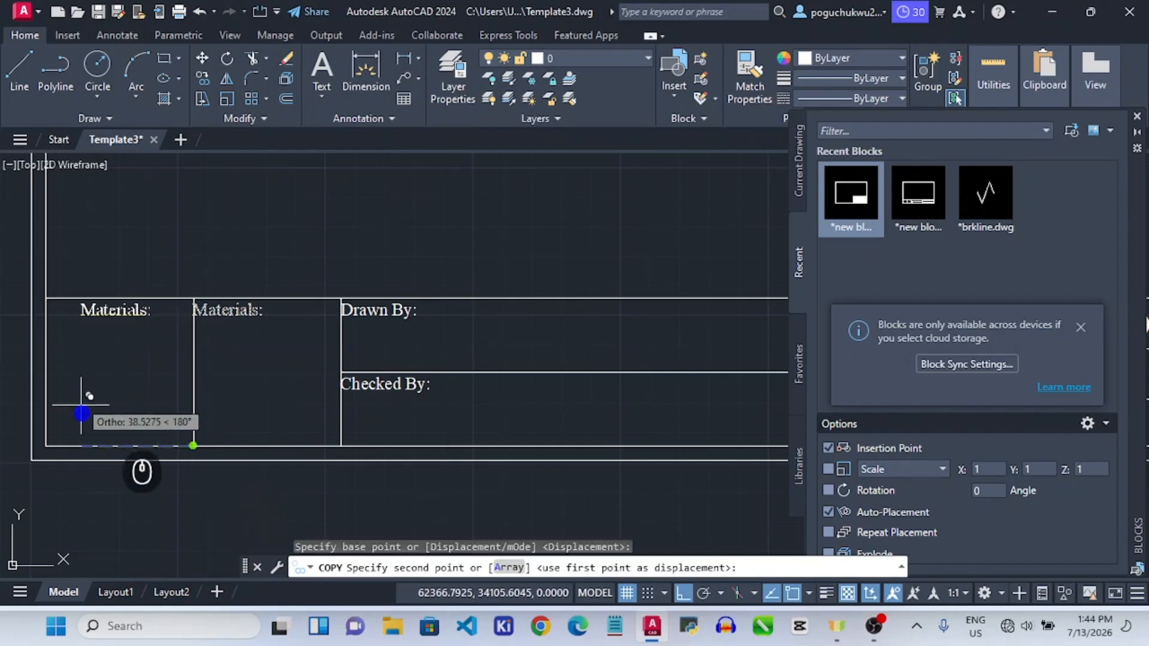
click(46, 441)
key(Escape)
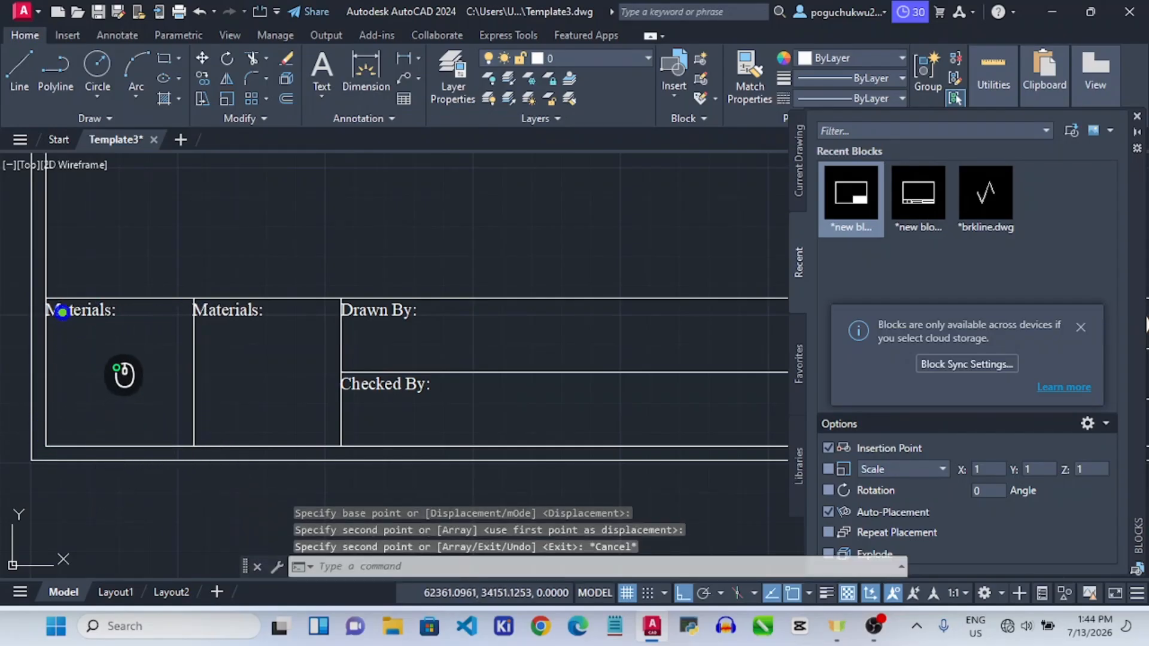
Change the leftmost cell's label text to 'Dimensions:'.
click(67, 312)
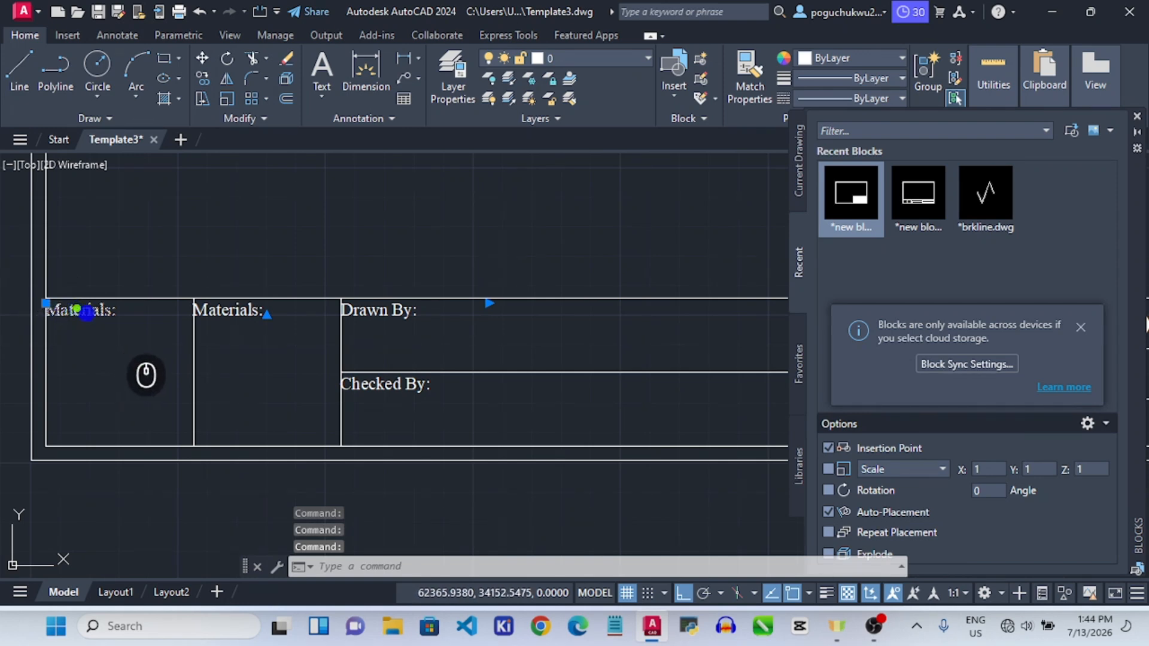
double_click(87, 312)
key(ctrl+a)
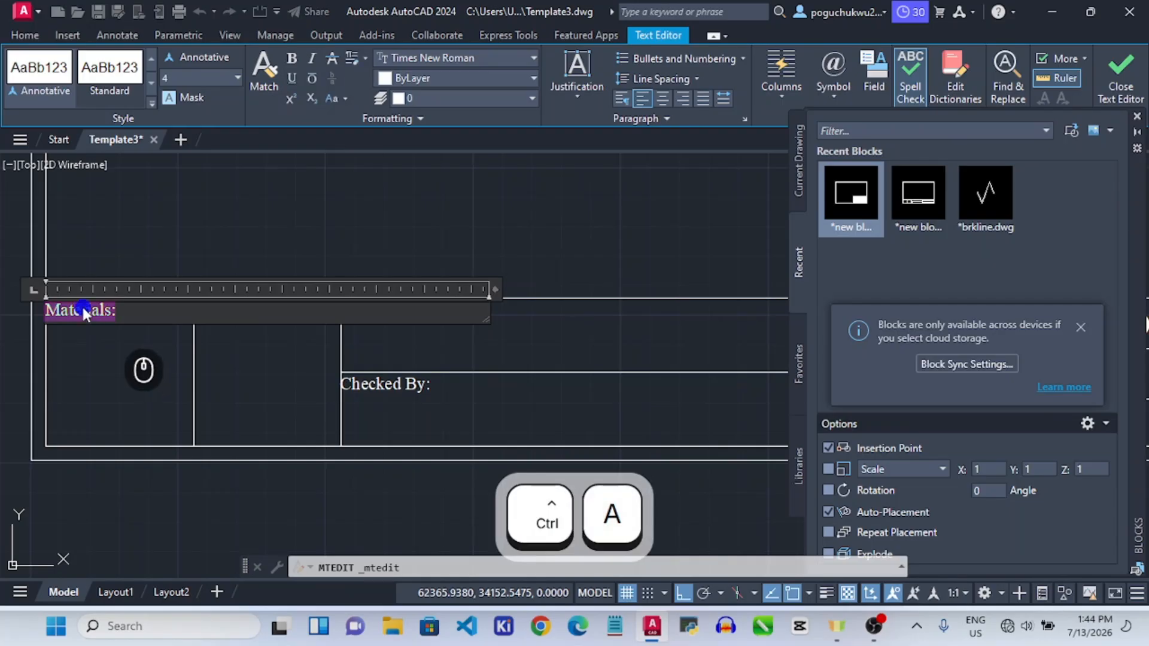
text(Dimen)
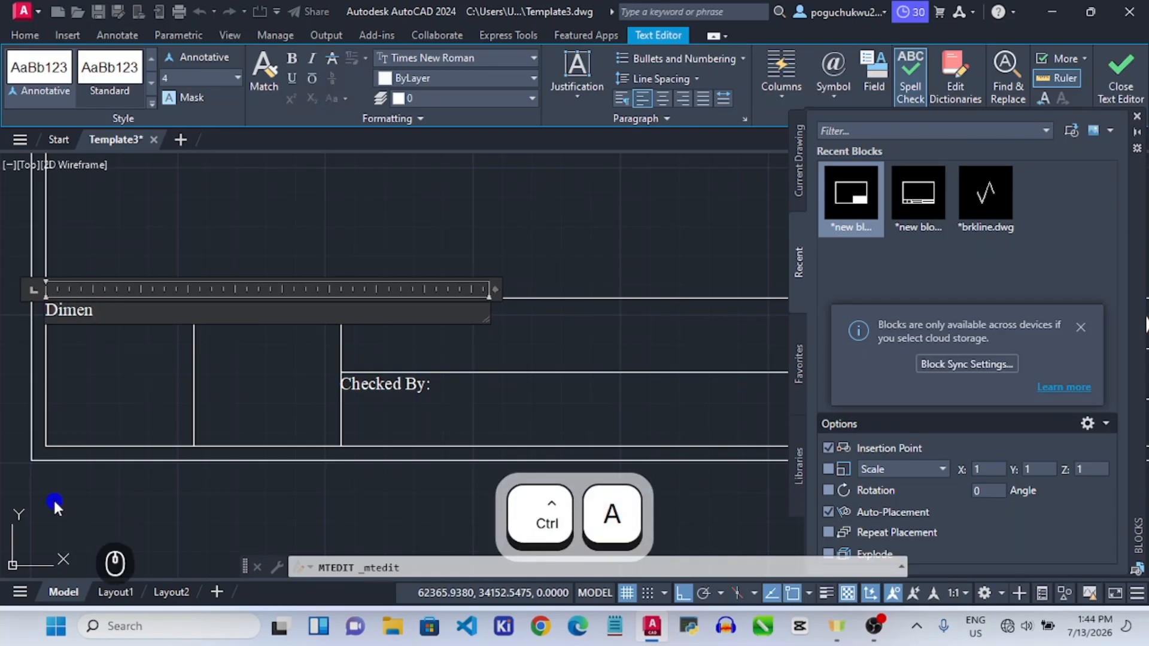
text(sions:)
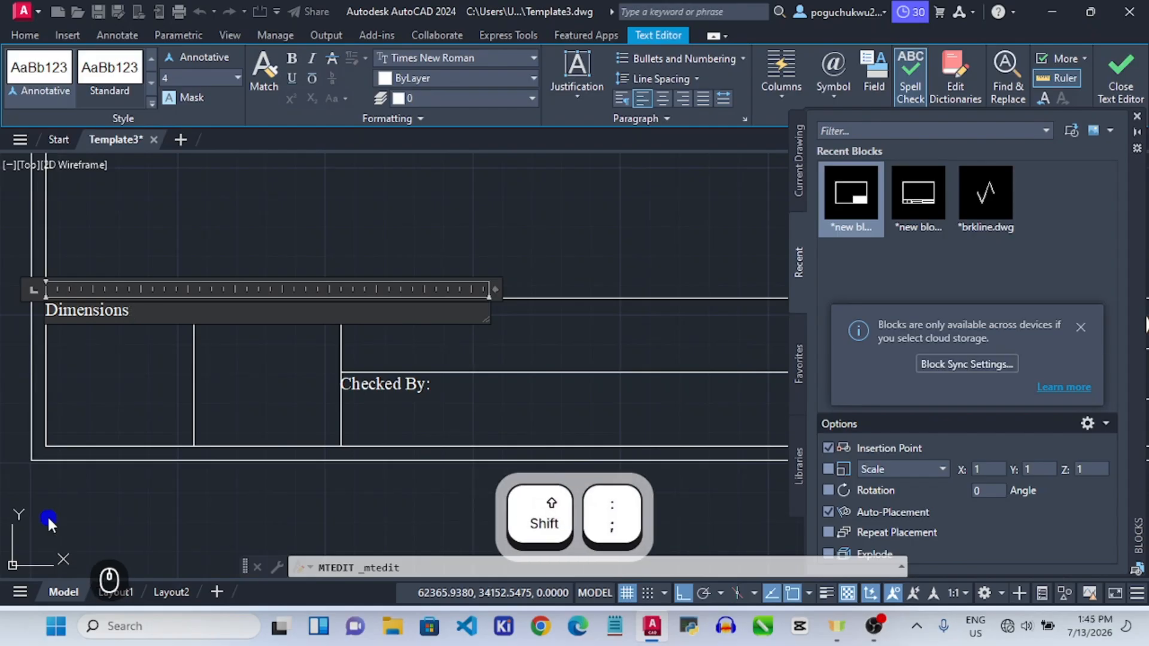
click(157, 251)
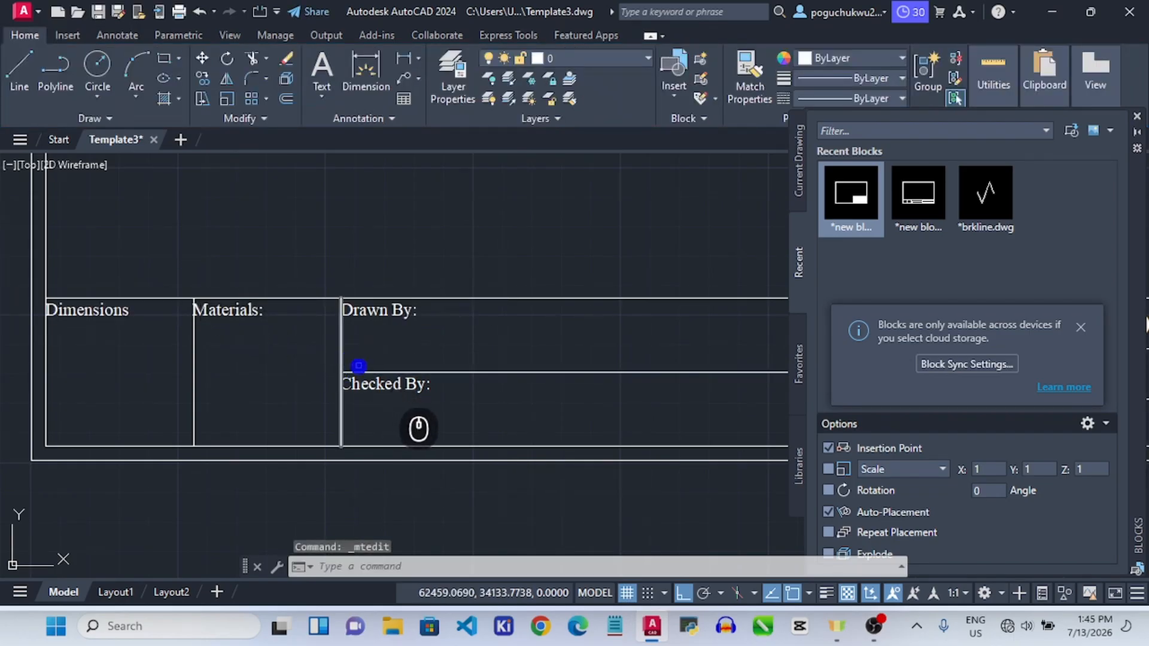
scroll(371, 382, down, 4)
click(403, 438)
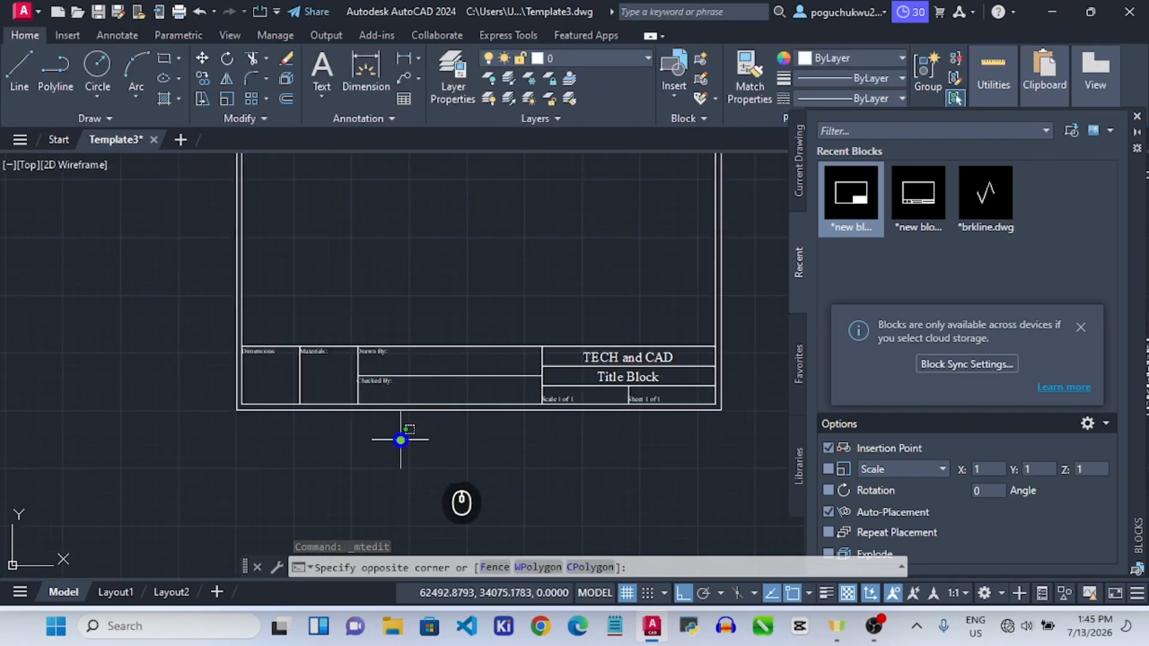
scroll(390, 385, up, 4)
scroll(398, 462, down, 3)
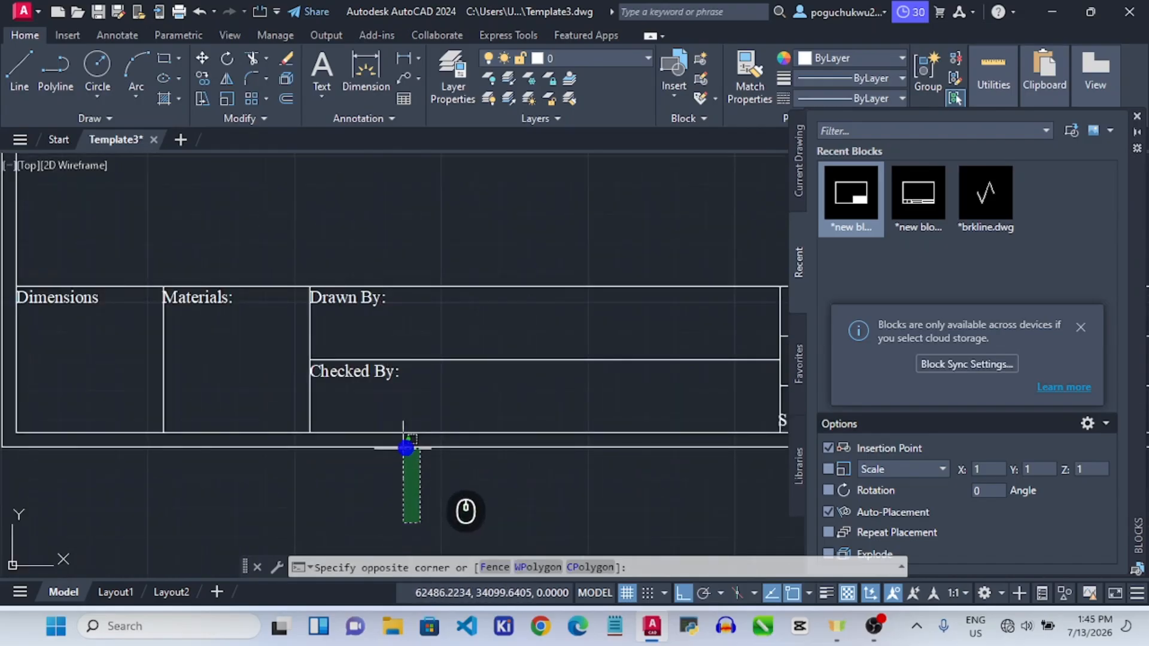
click(104, 594)
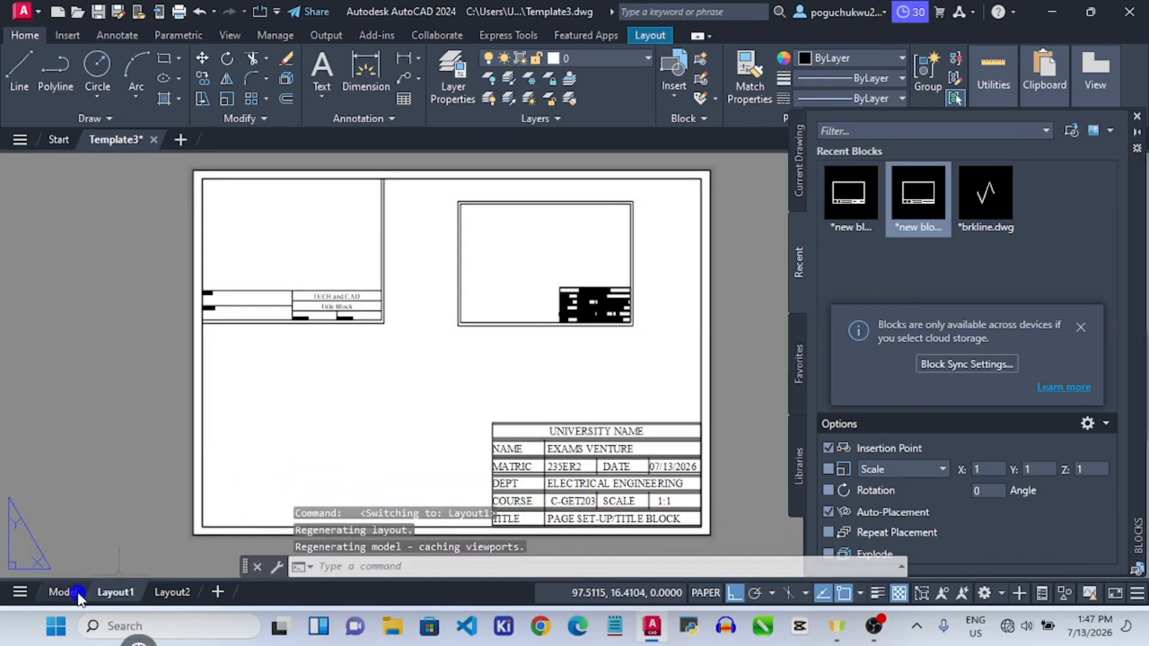
click(78, 592)
scroll(279, 438, down, 5)
scroll(216, 437, up, 4)
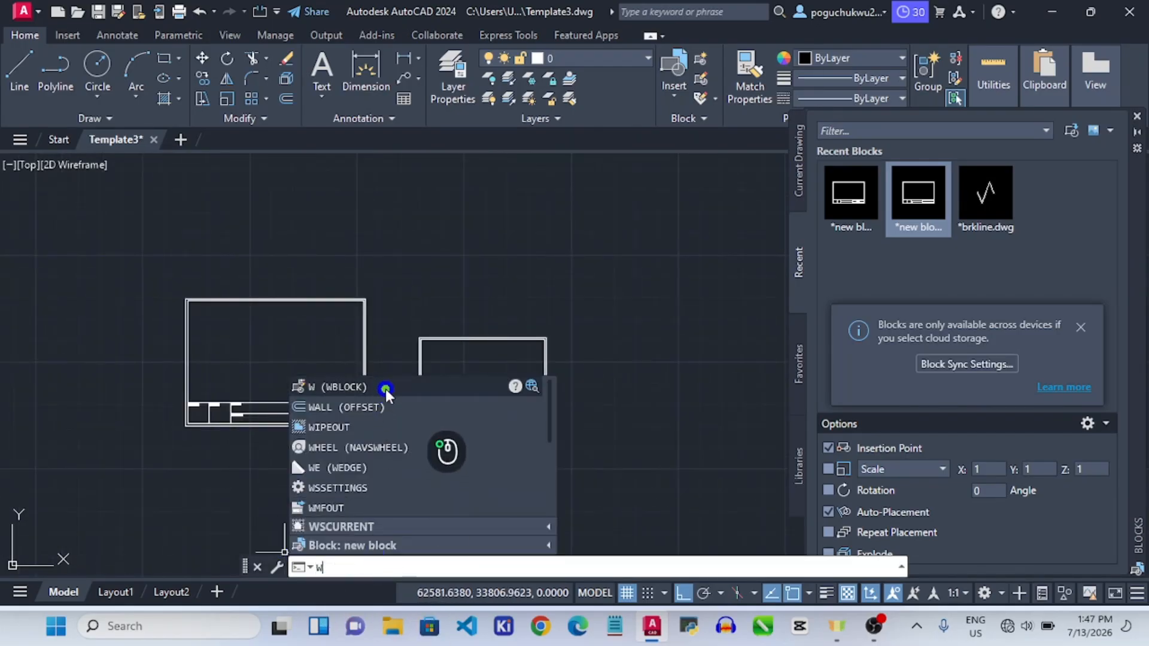
WBLOCK the 21-object border and title block, based at its corner, to file 'new block5'.
click(385, 389)
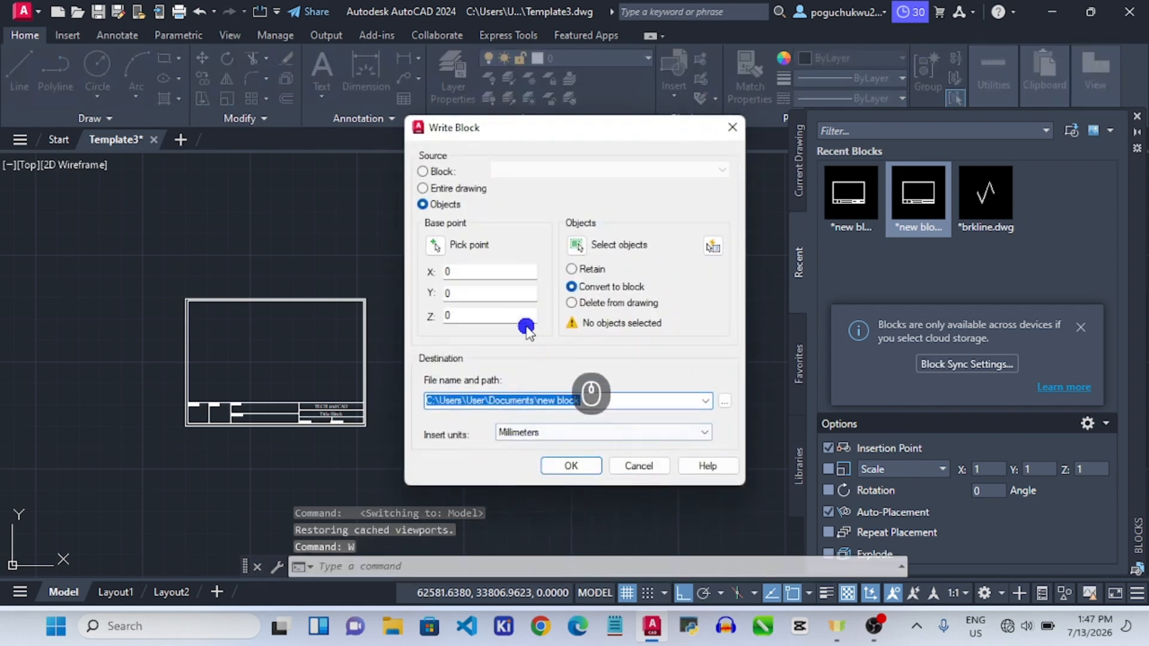
click(436, 246)
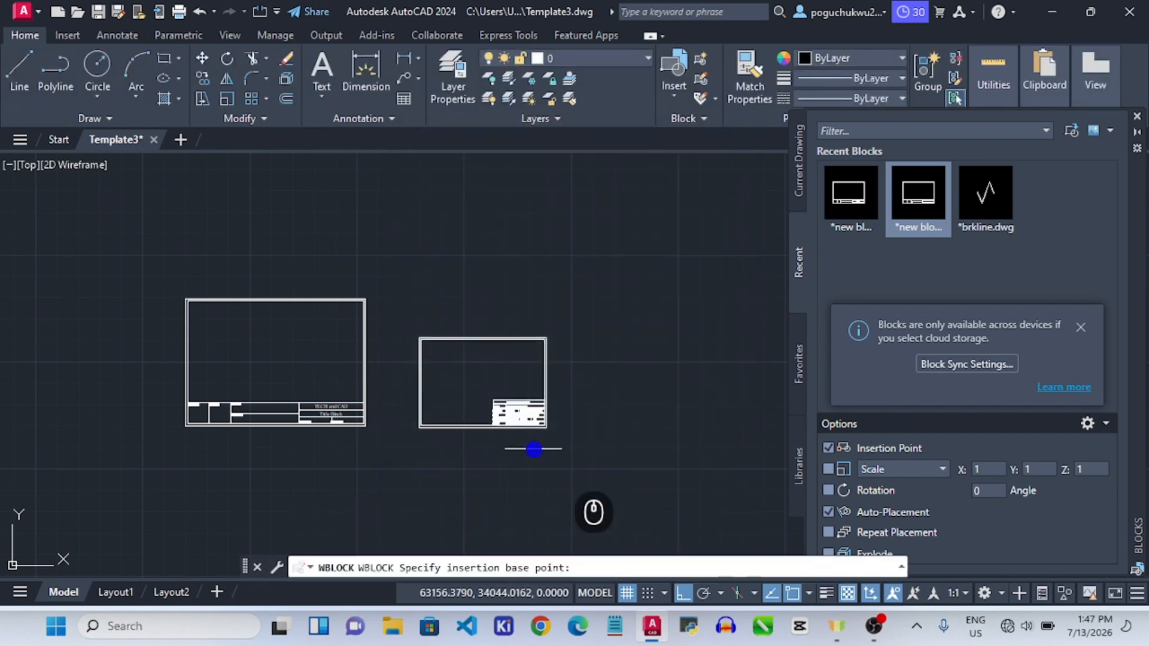
scroll(177, 420, up, 6)
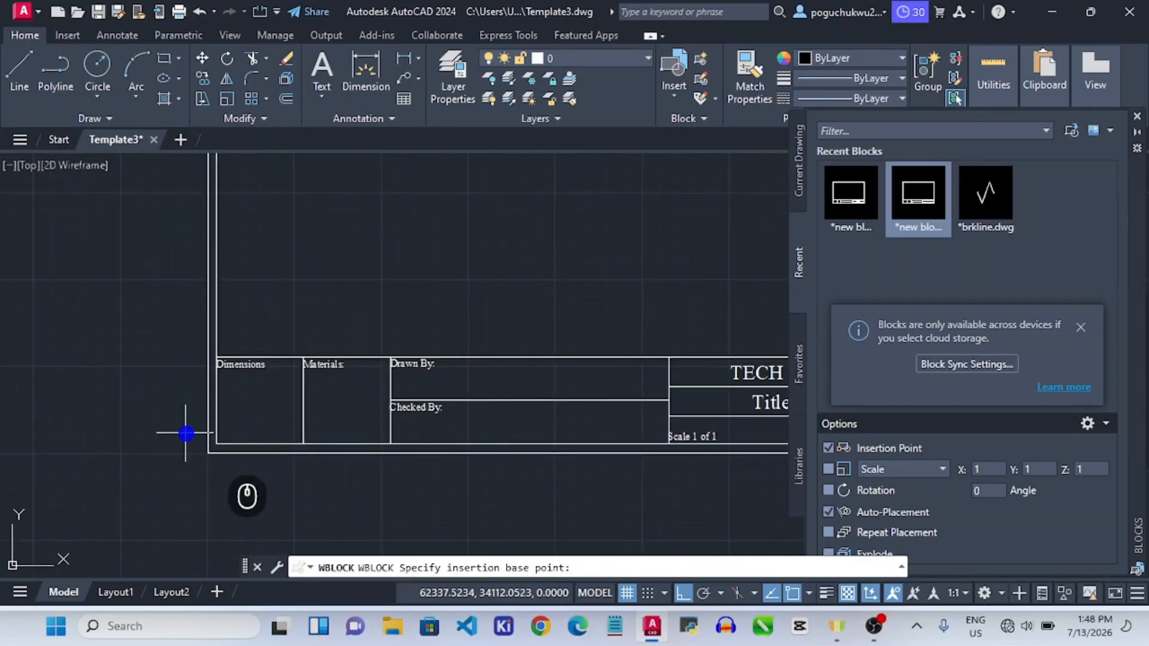
click(209, 453)
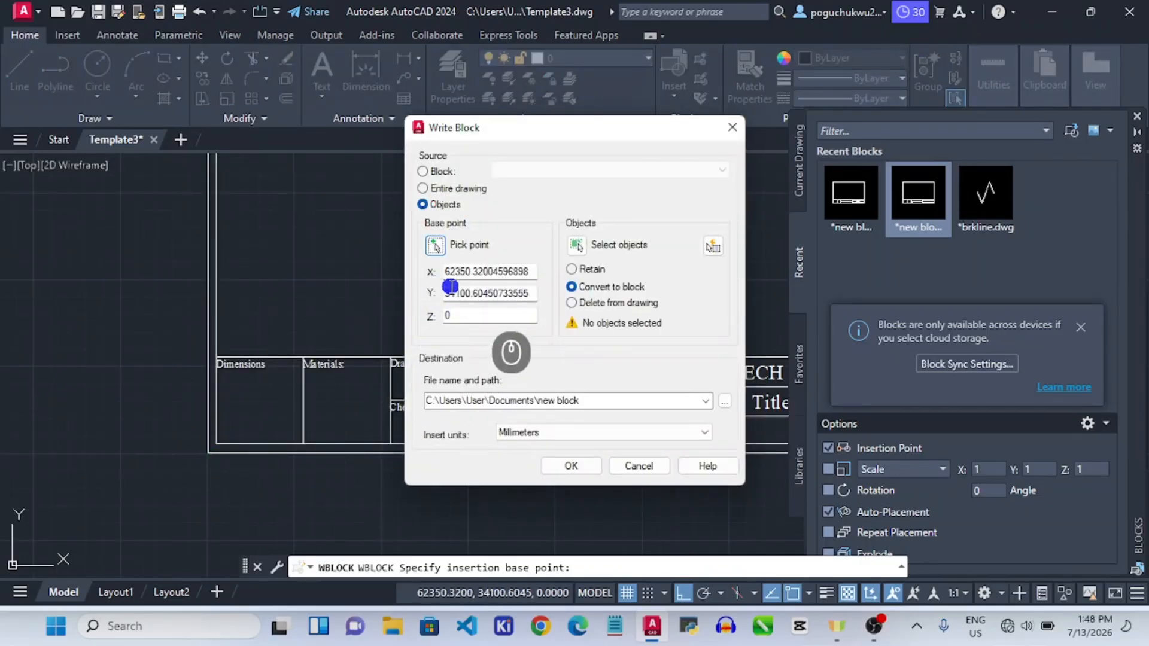
click(580, 245)
scroll(385, 404, down, 4)
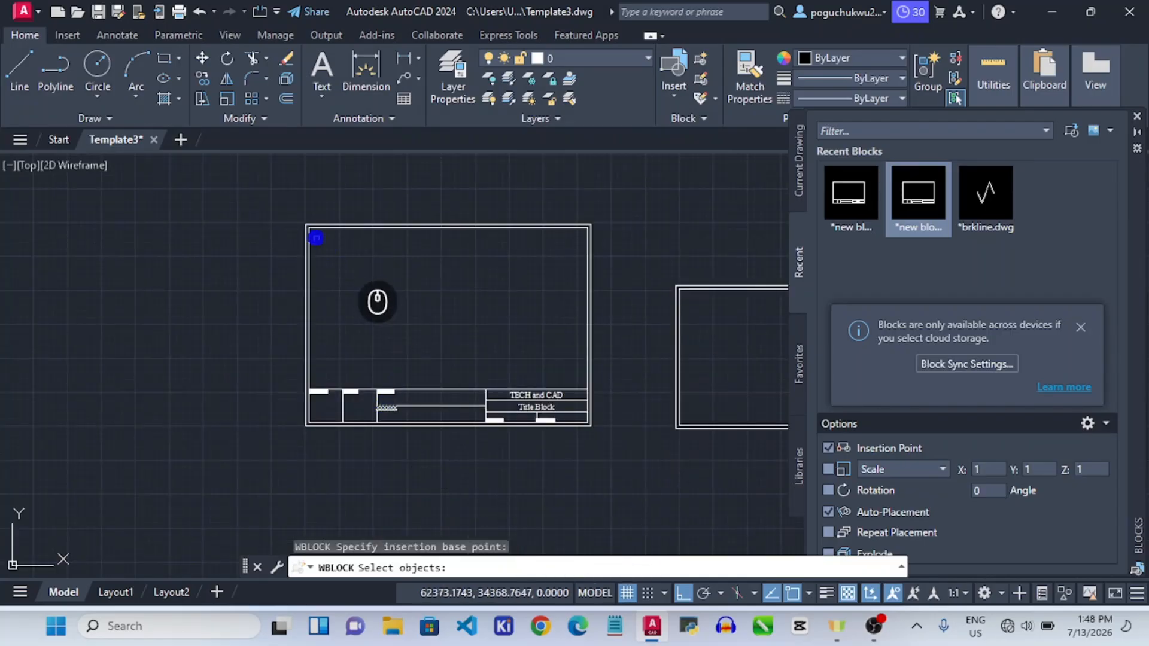
click(590, 437)
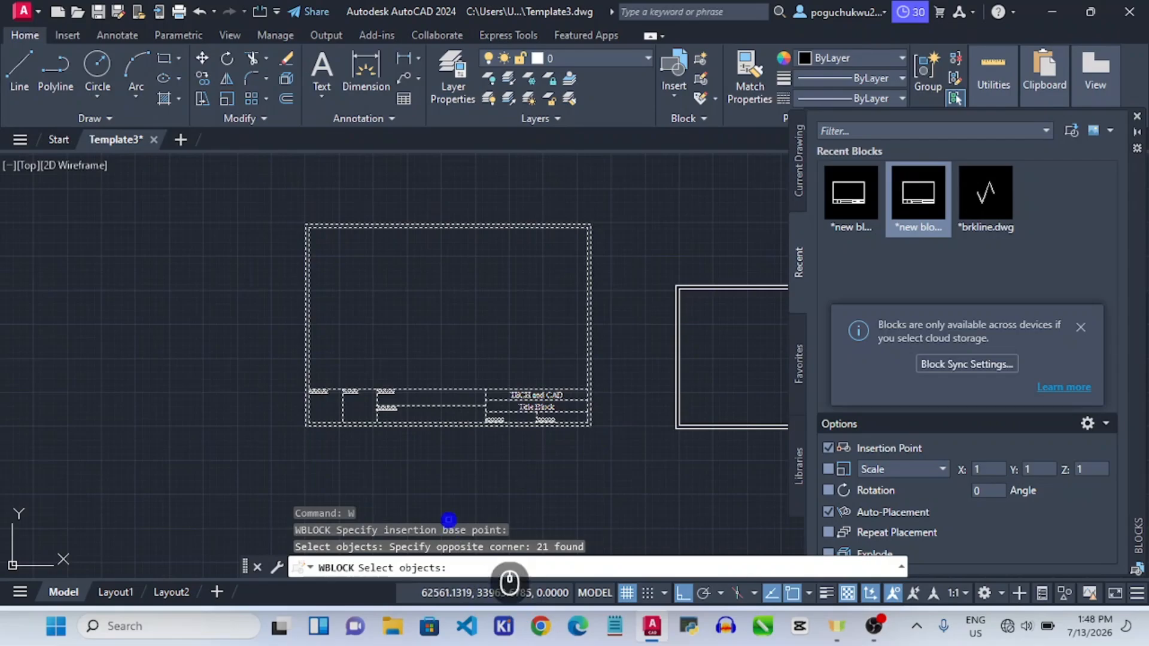
key(Return)
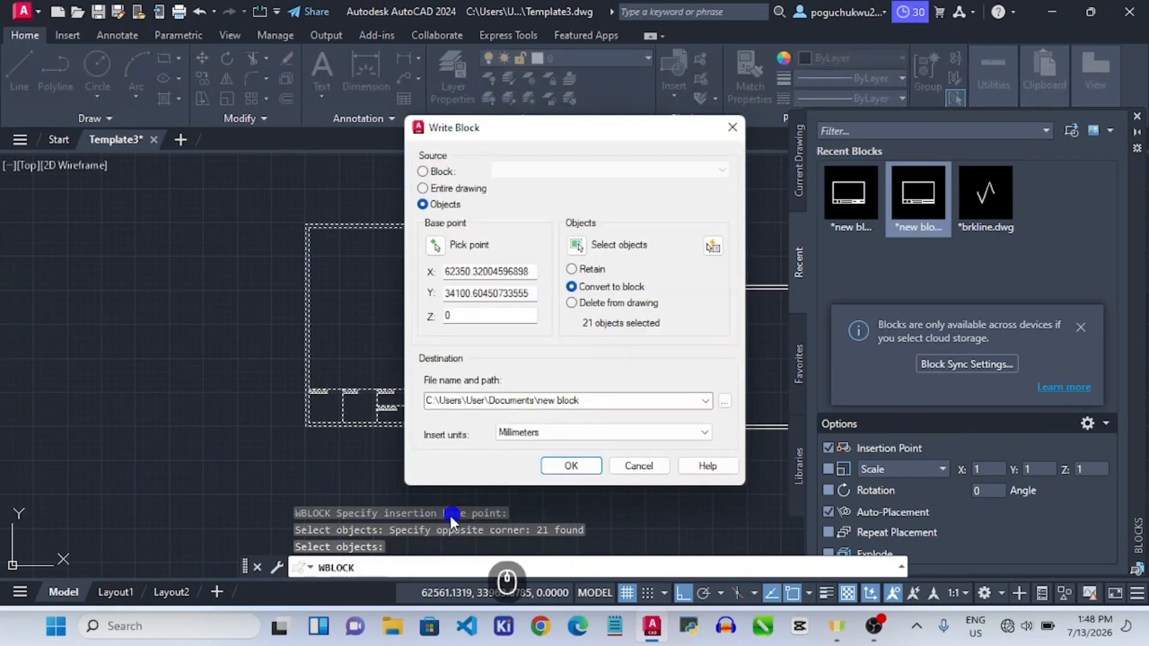
click(569, 467)
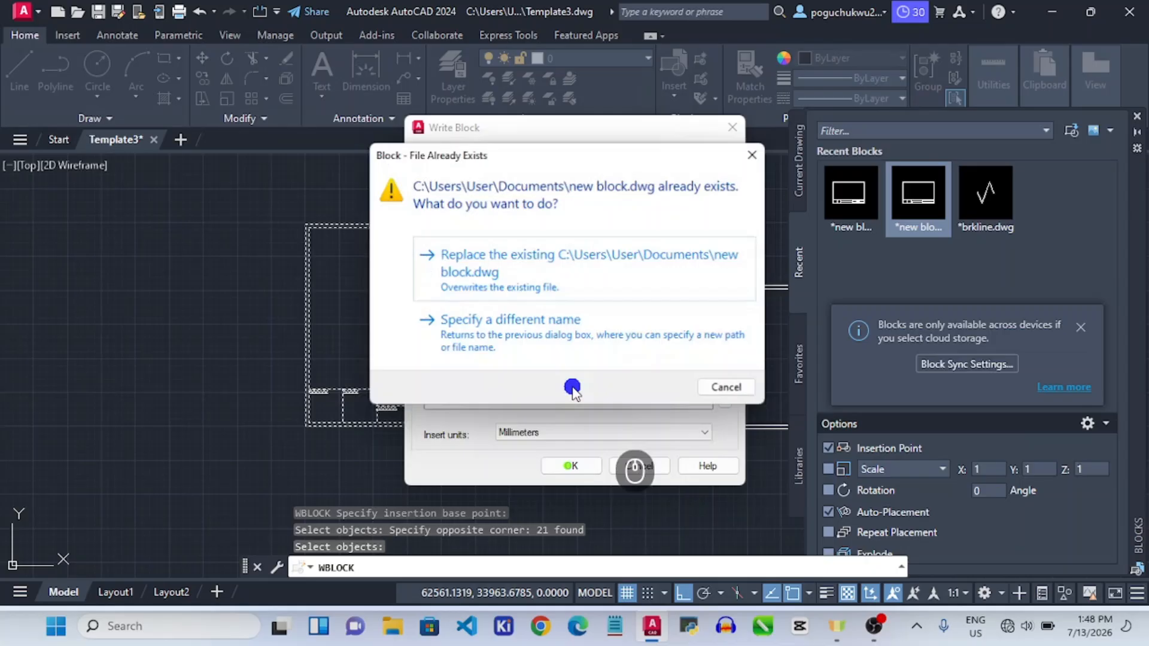
click(525, 337)
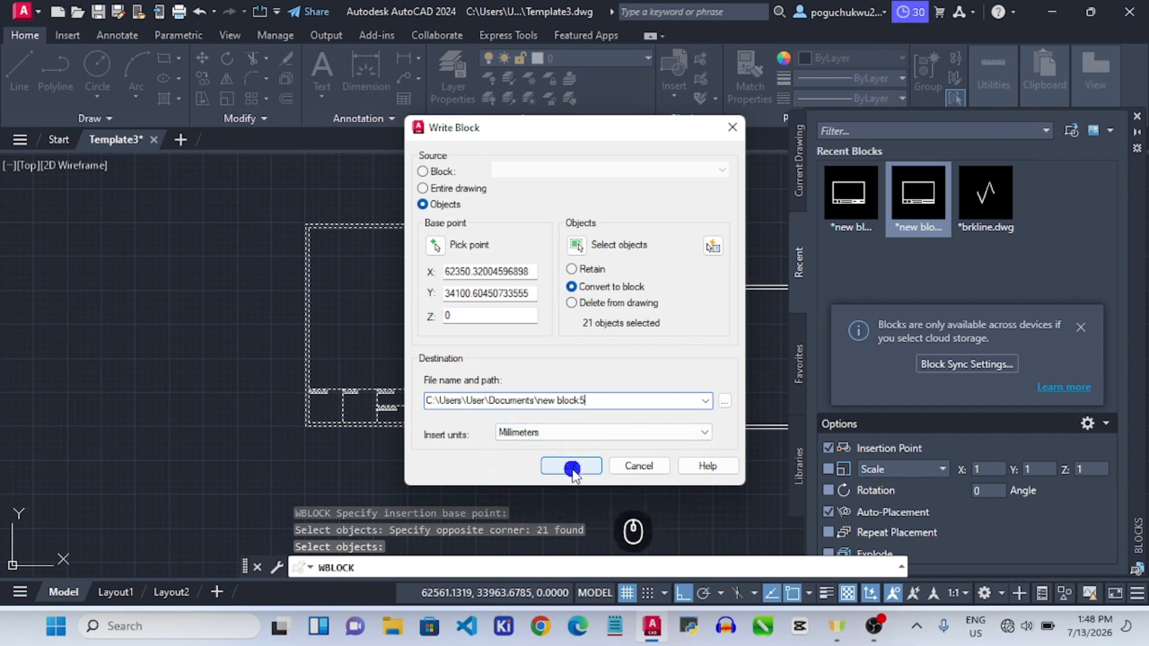
click(572, 465)
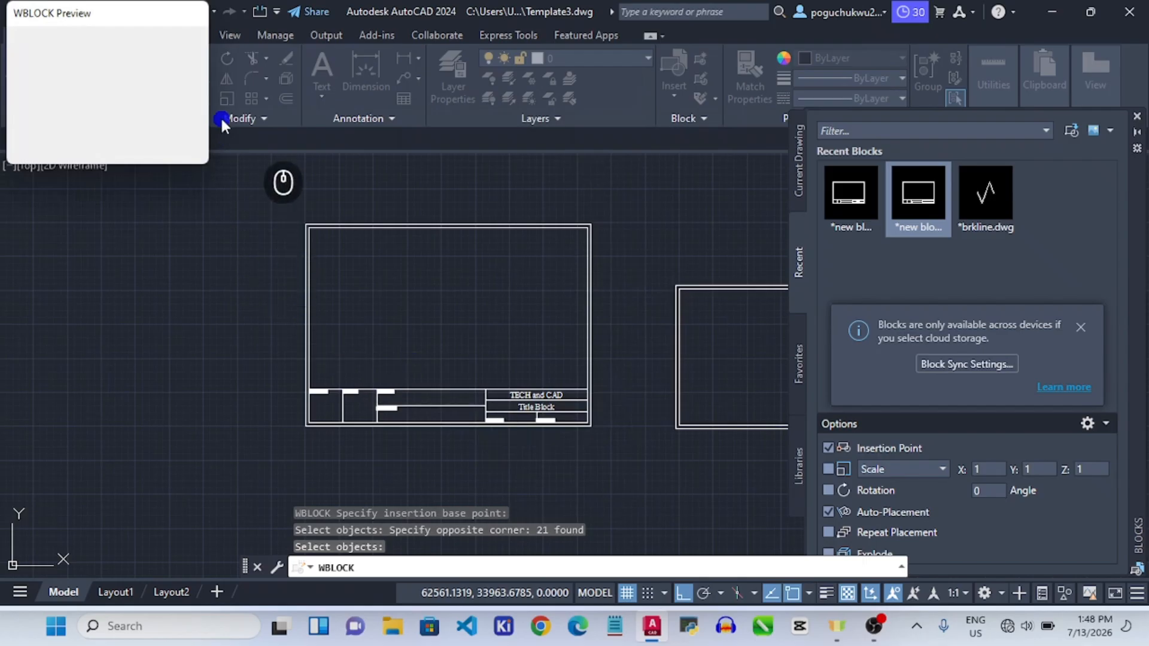
scroll(593, 258, down, 2)
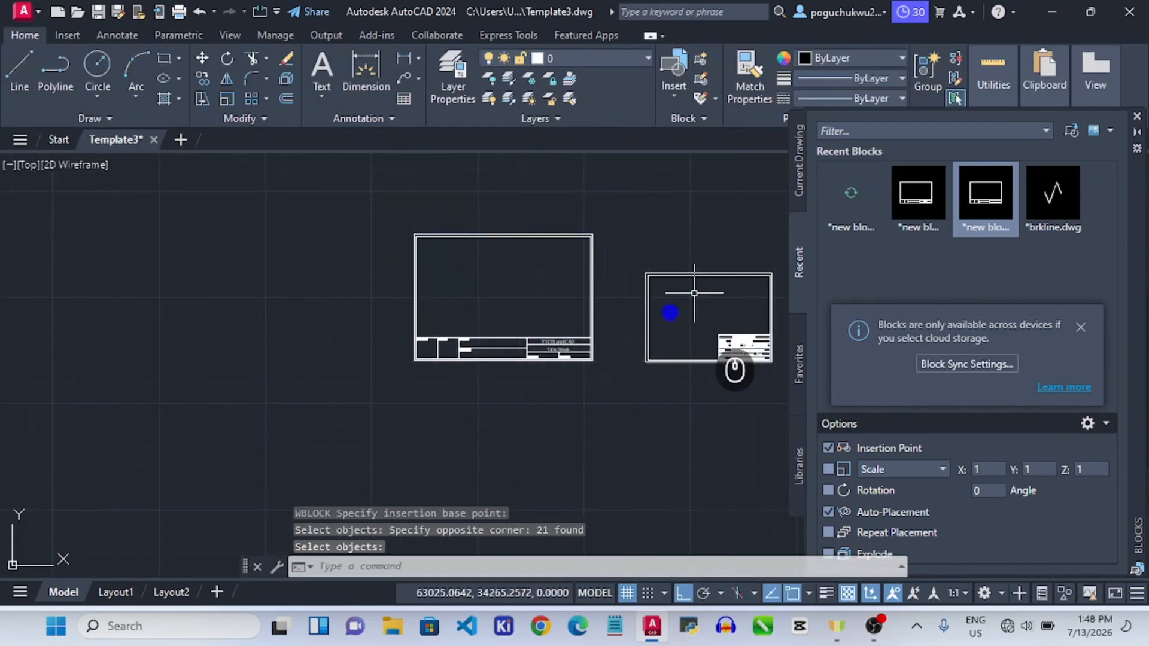
Delete the default viewport from Layout2.
click(116, 592)
scroll(556, 420, down, 3)
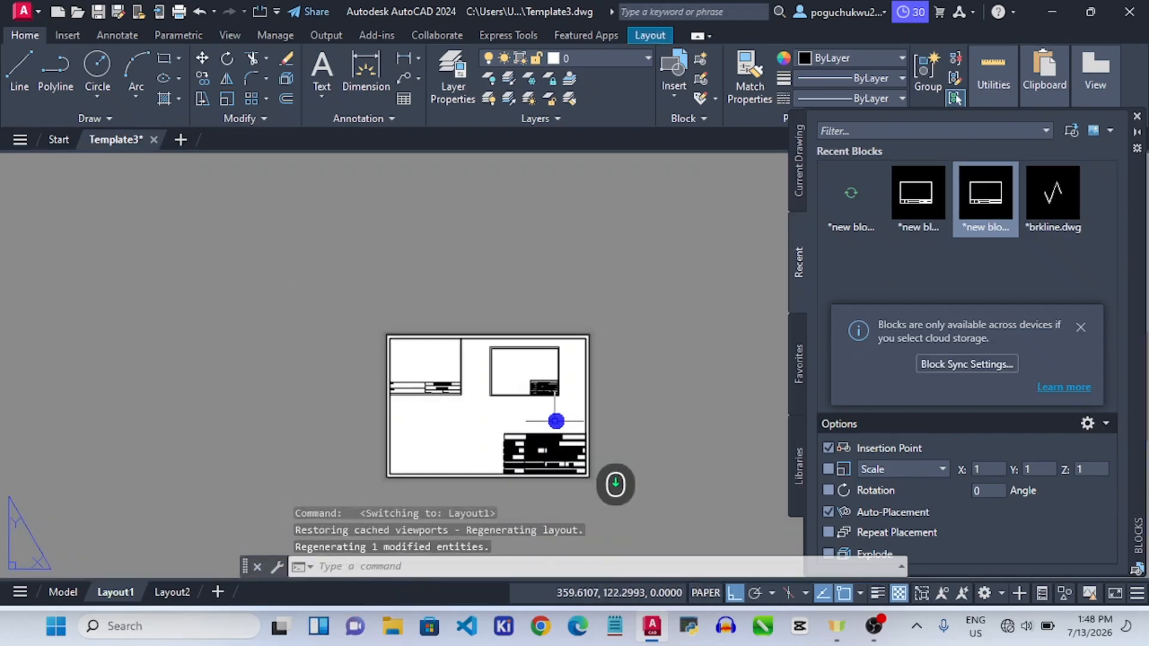
scroll(605, 497, up, 2)
scroll(595, 513, down, 1)
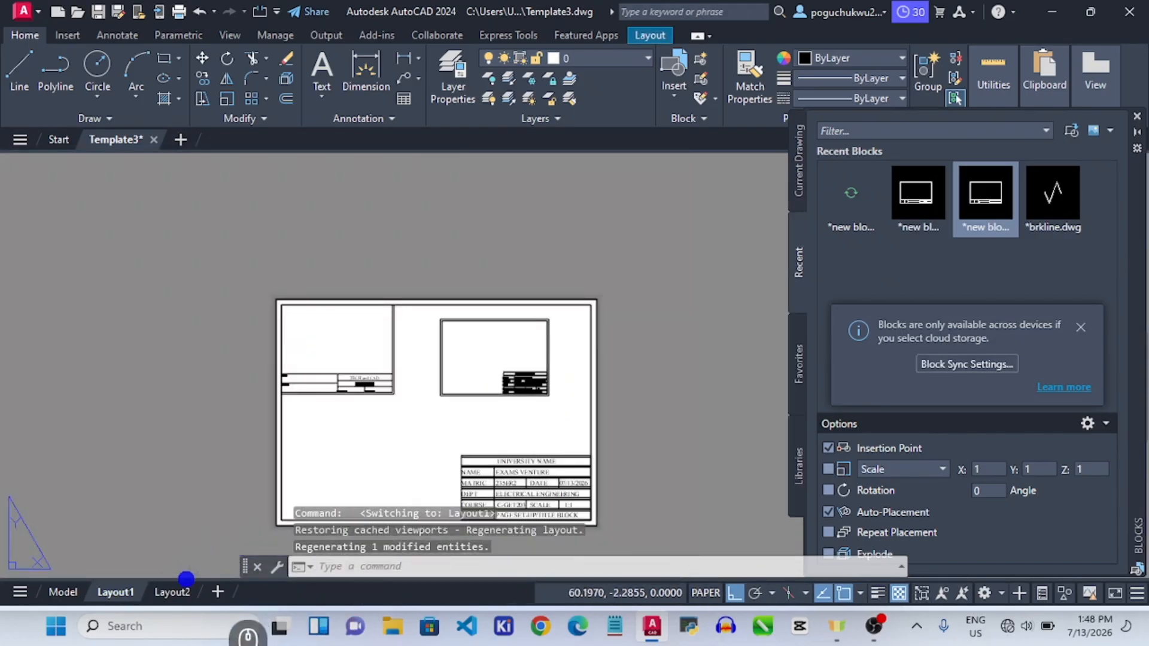
click(173, 593)
scroll(479, 294, down, 2)
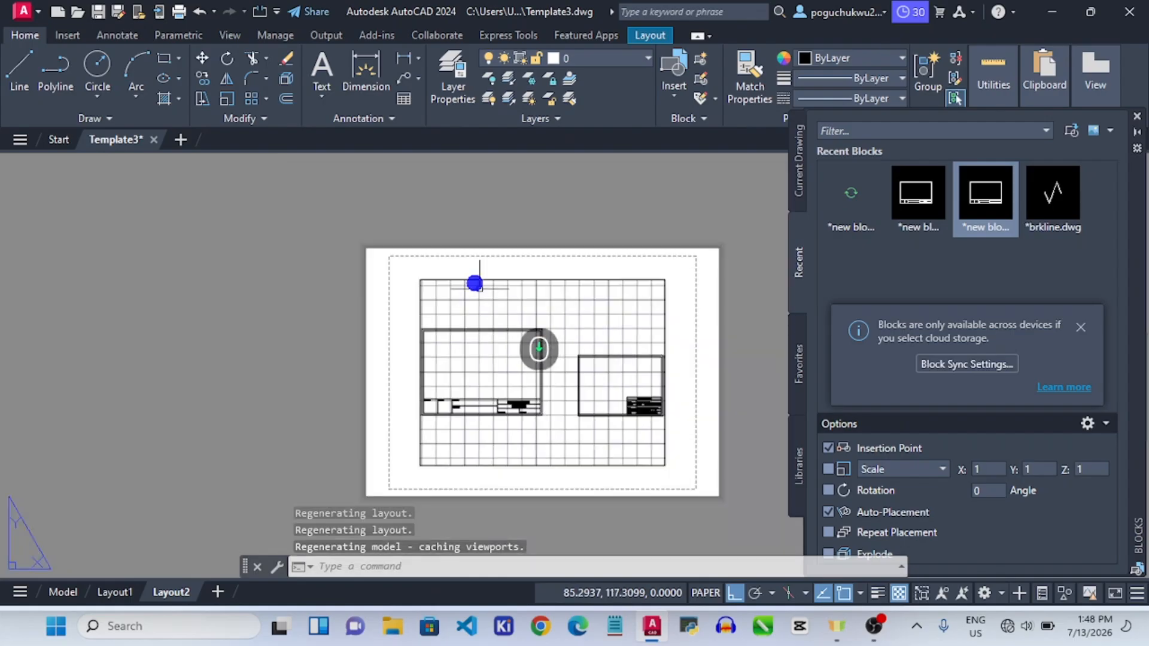
click(361, 238)
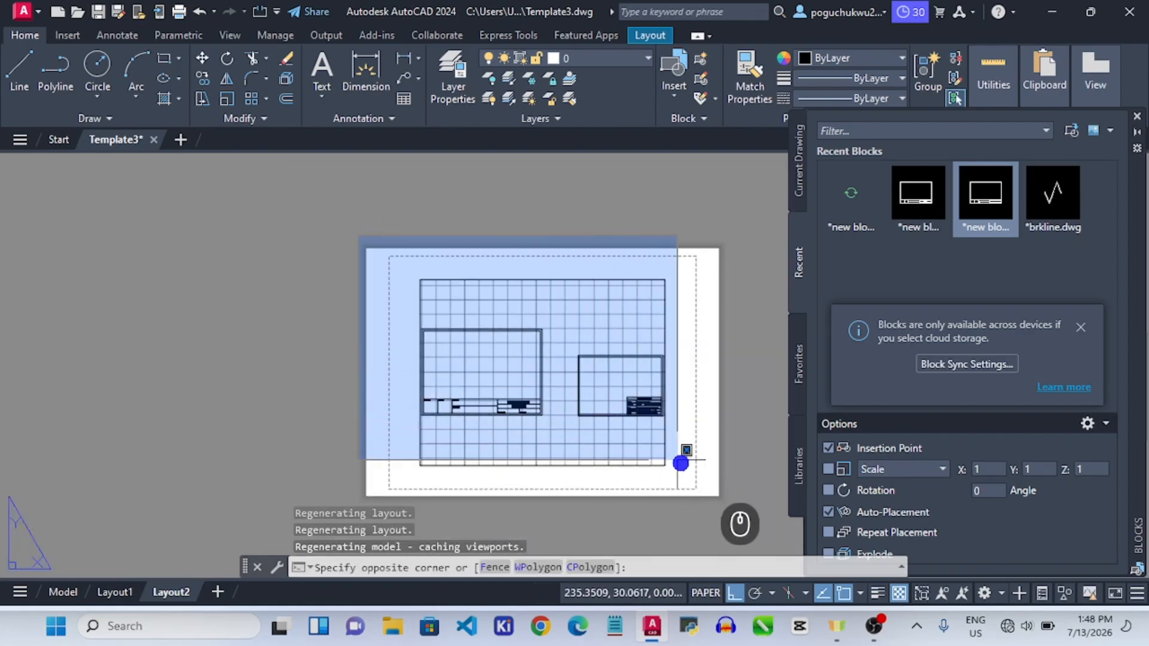
click(713, 500)
key(Delete)
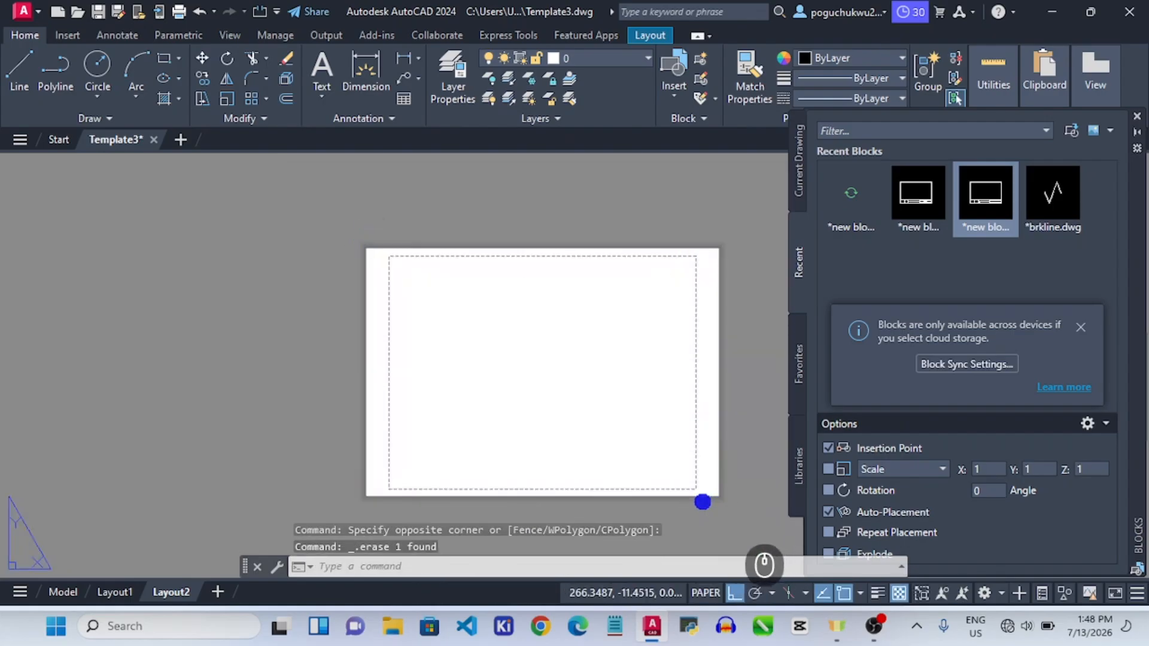
Set Layout2's page setup to ISO full bleed A3 (297 x 420 mm) paper.
right_click(171, 590)
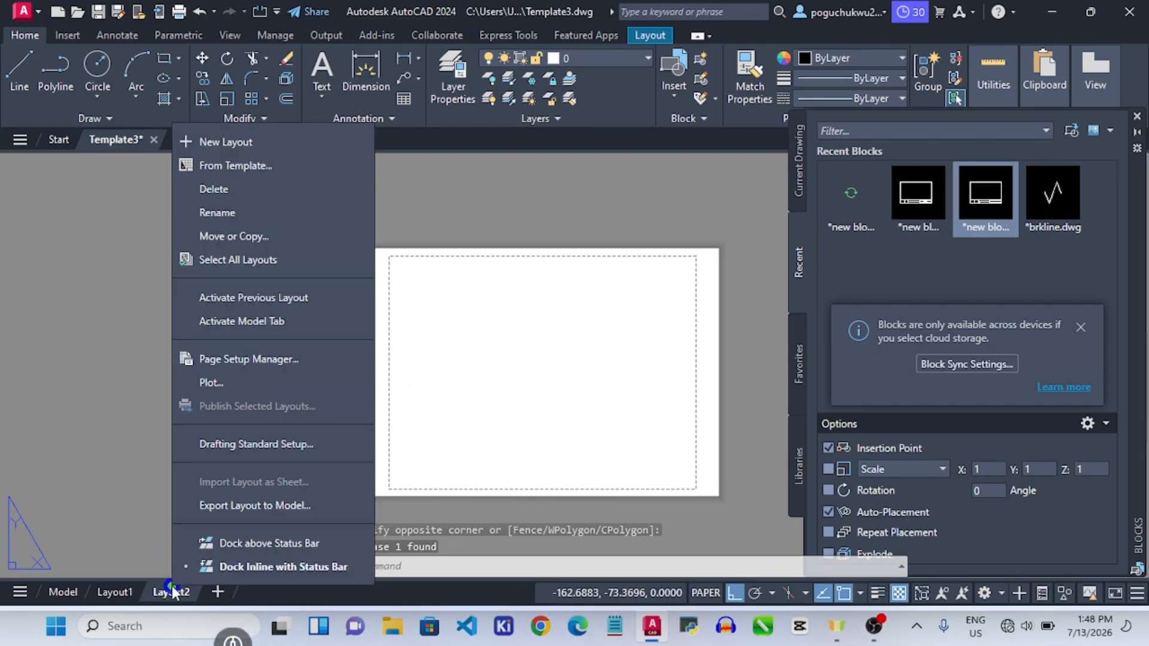
click(236, 358)
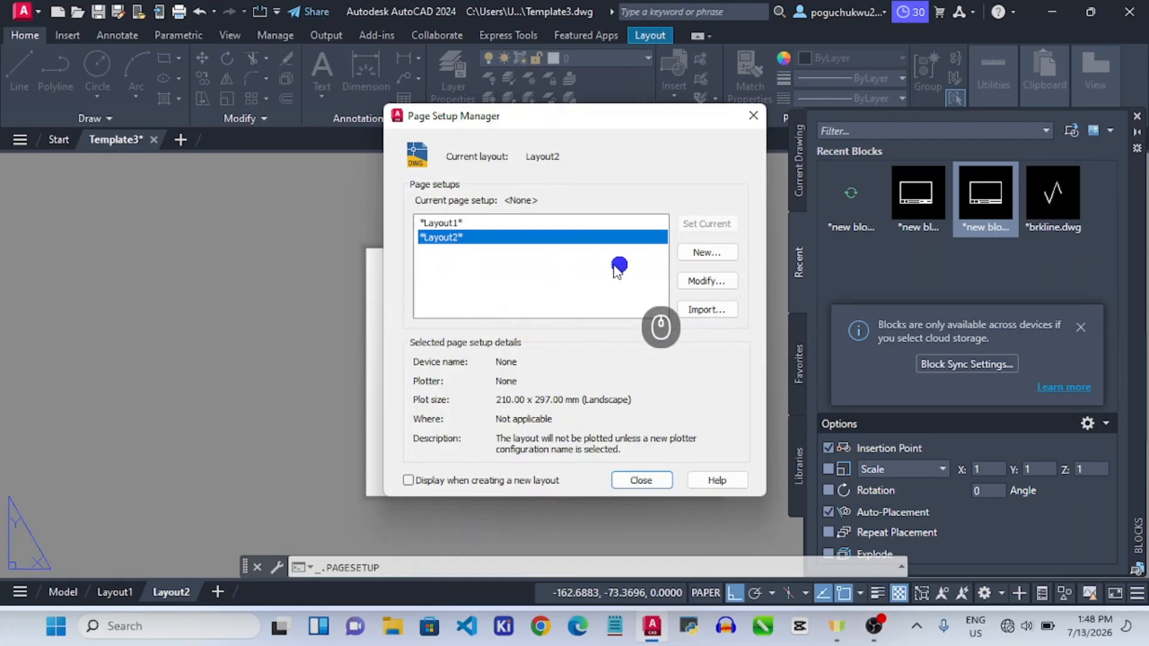
click(692, 285)
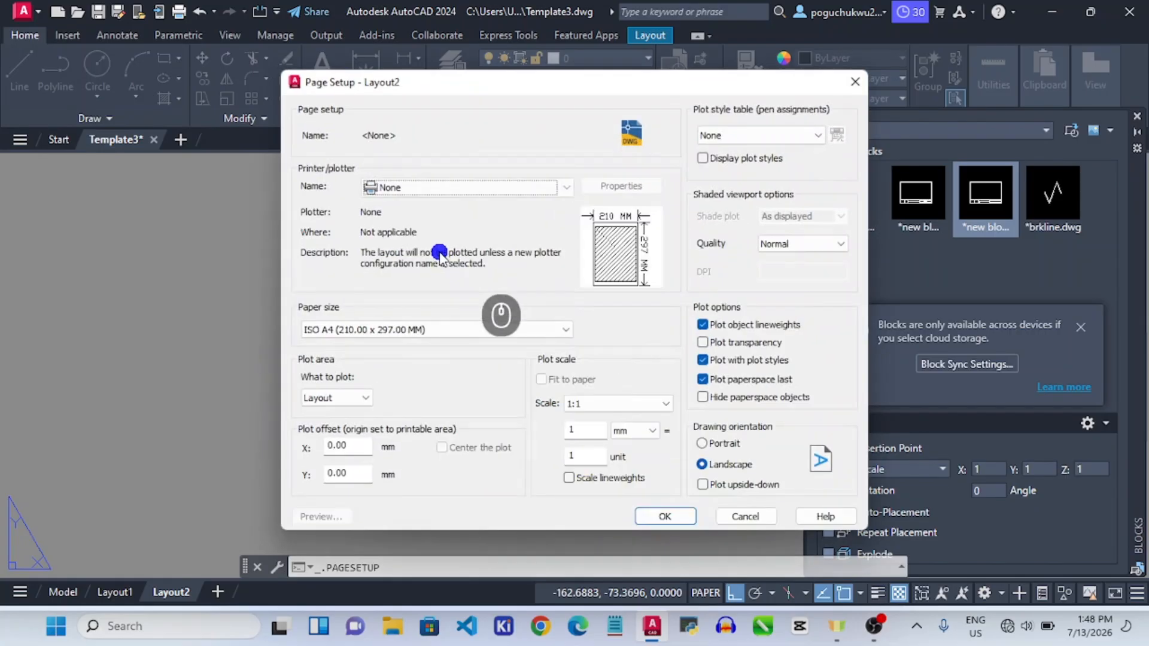
click(438, 330)
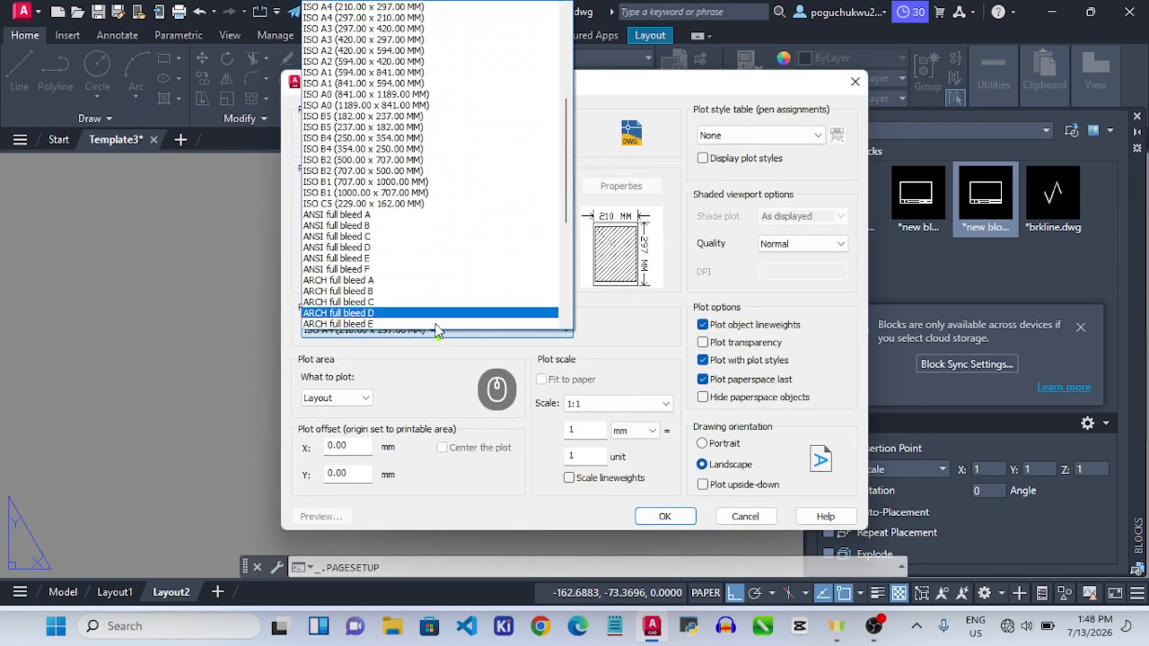
scroll(389, 282, down, 4)
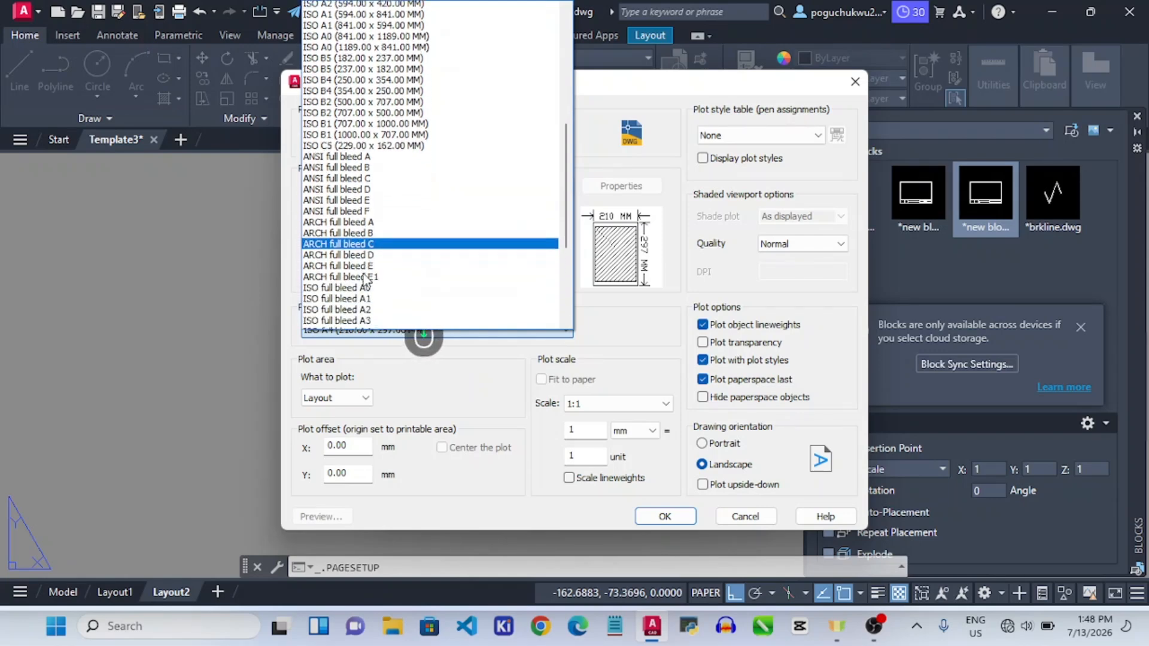
click(359, 250)
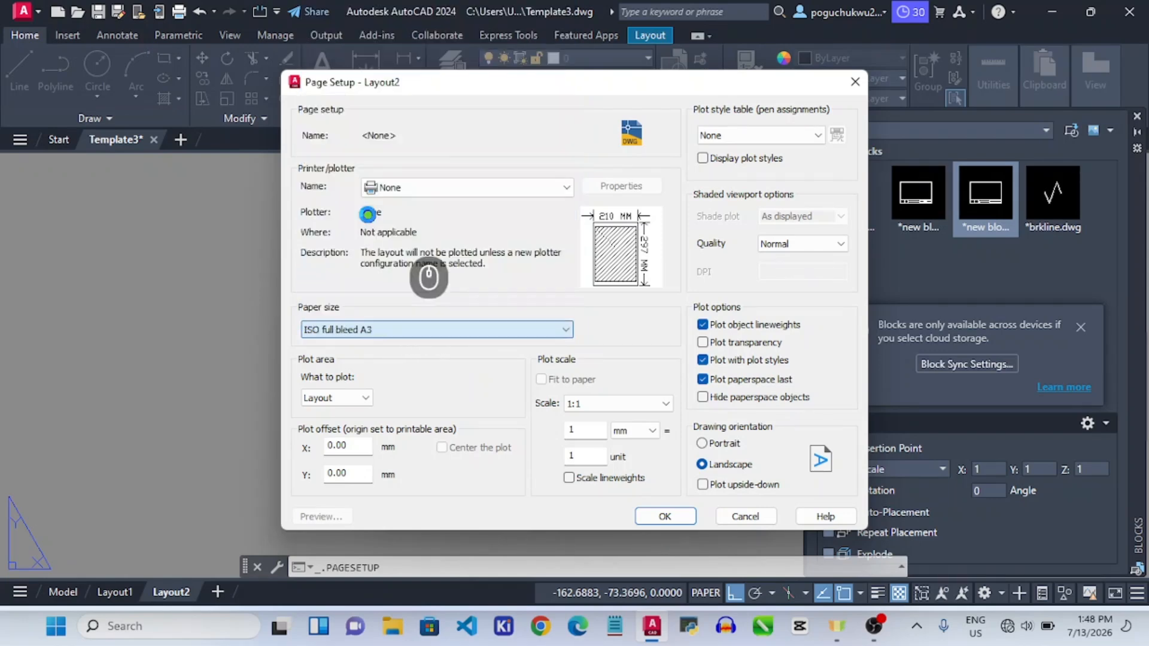
click(650, 518)
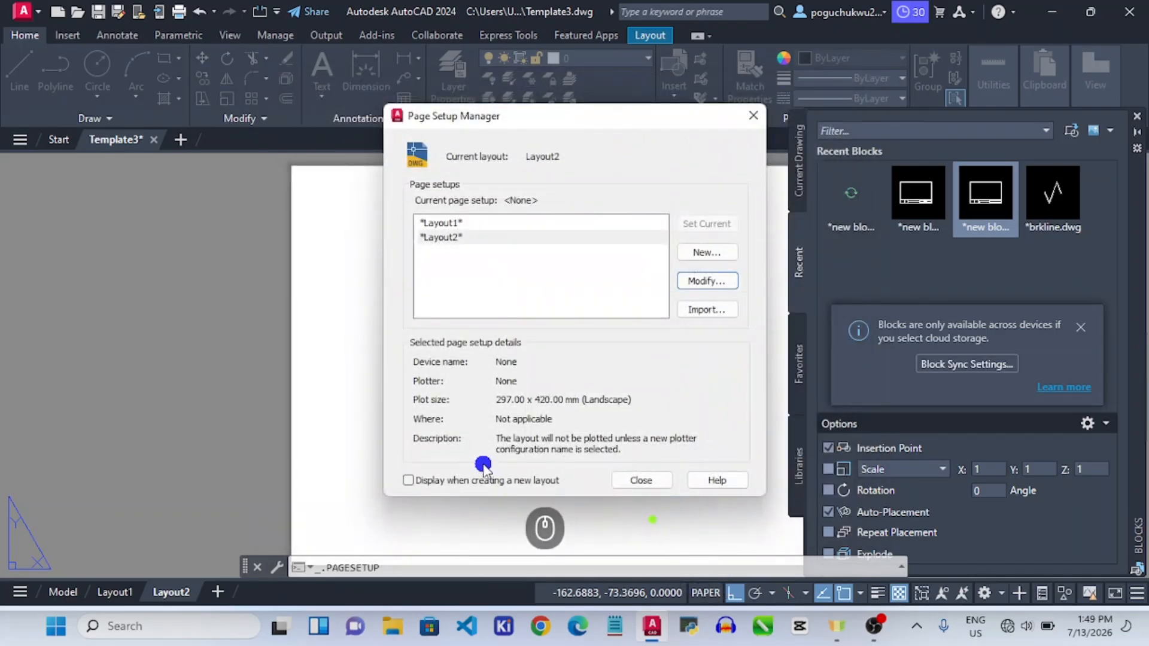
click(639, 480)
scroll(536, 411, down, 5)
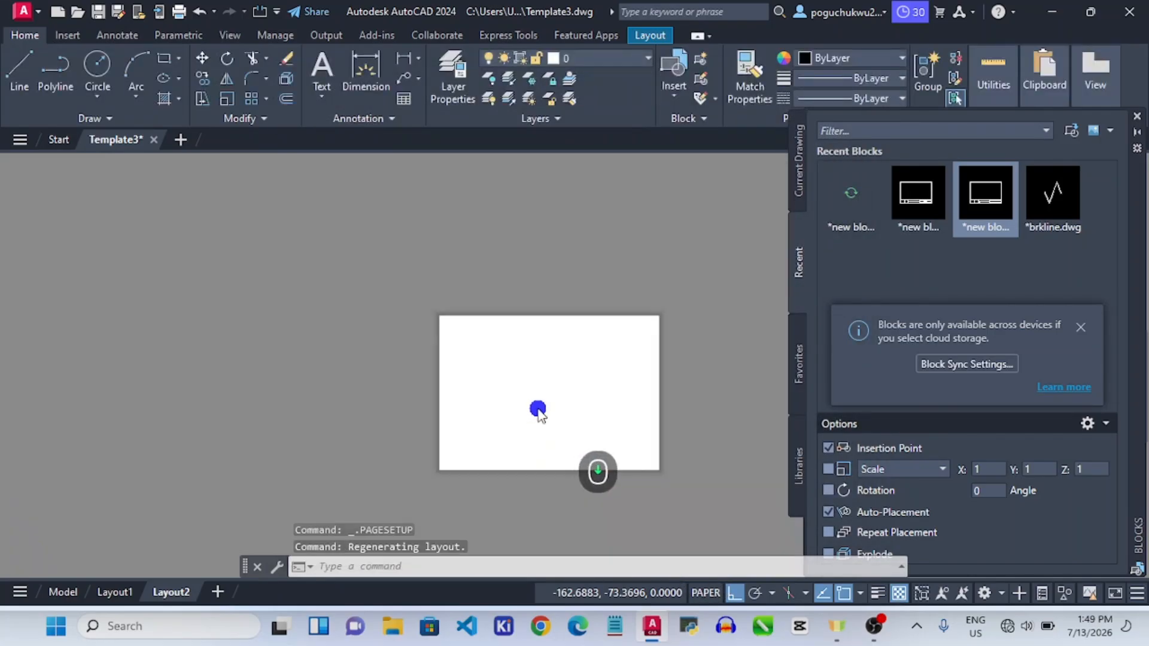
scroll(616, 394, up, 4)
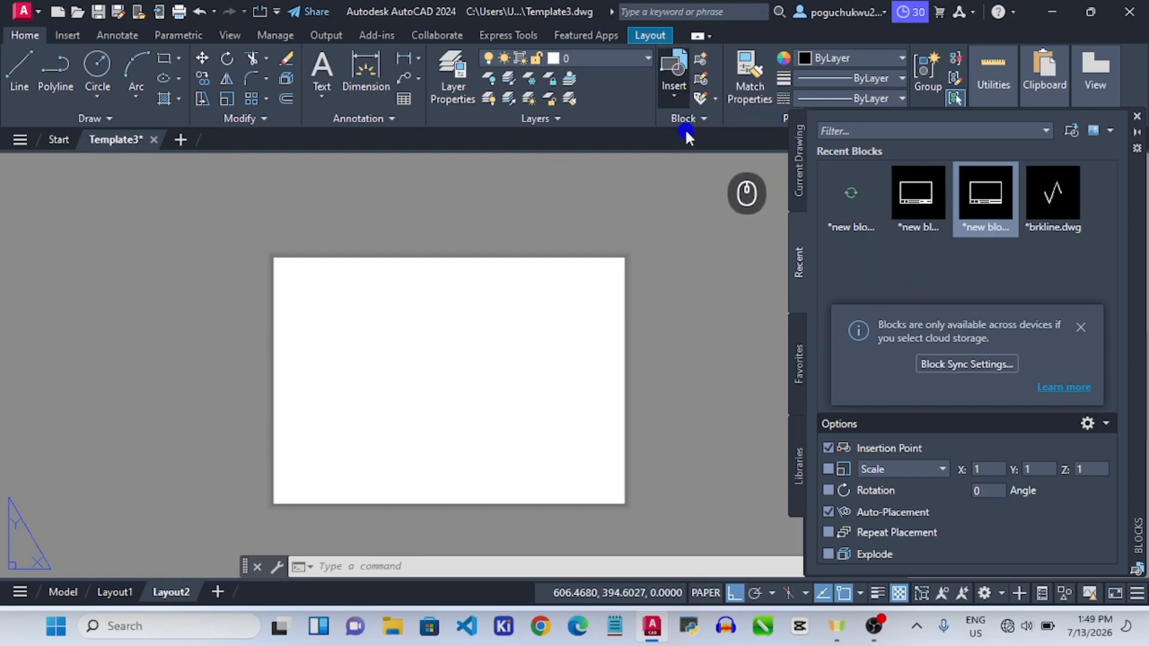
Drag the recent 'new block5' title block from the Blocks palette onto the Layout2 sheet.
click(675, 100)
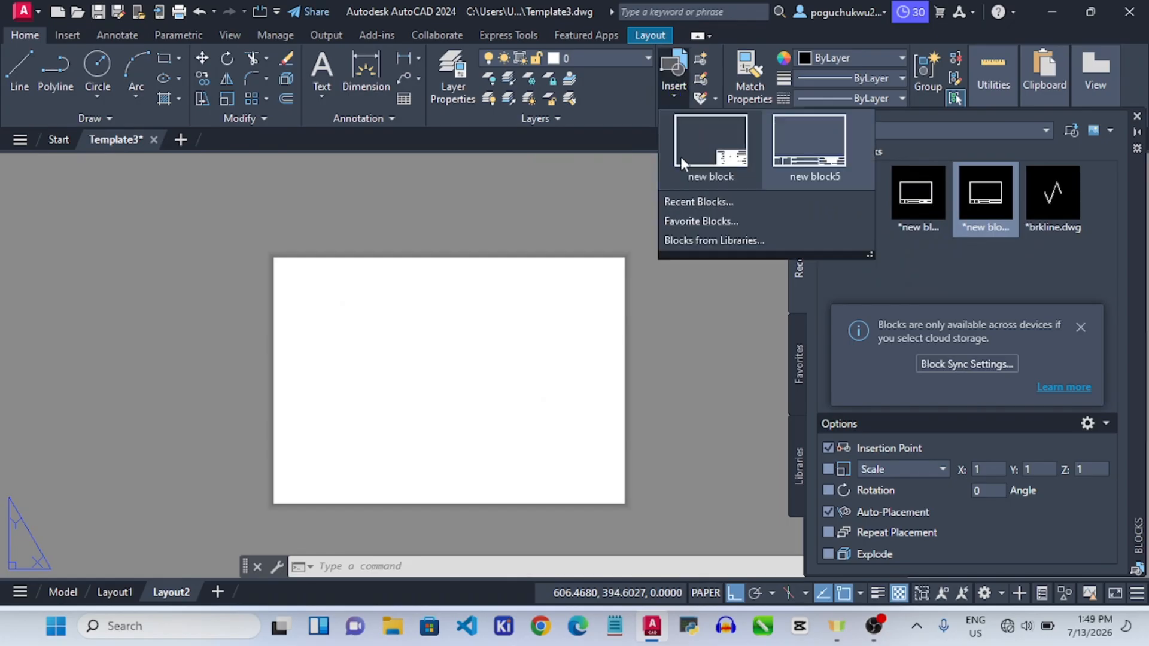
click(680, 203)
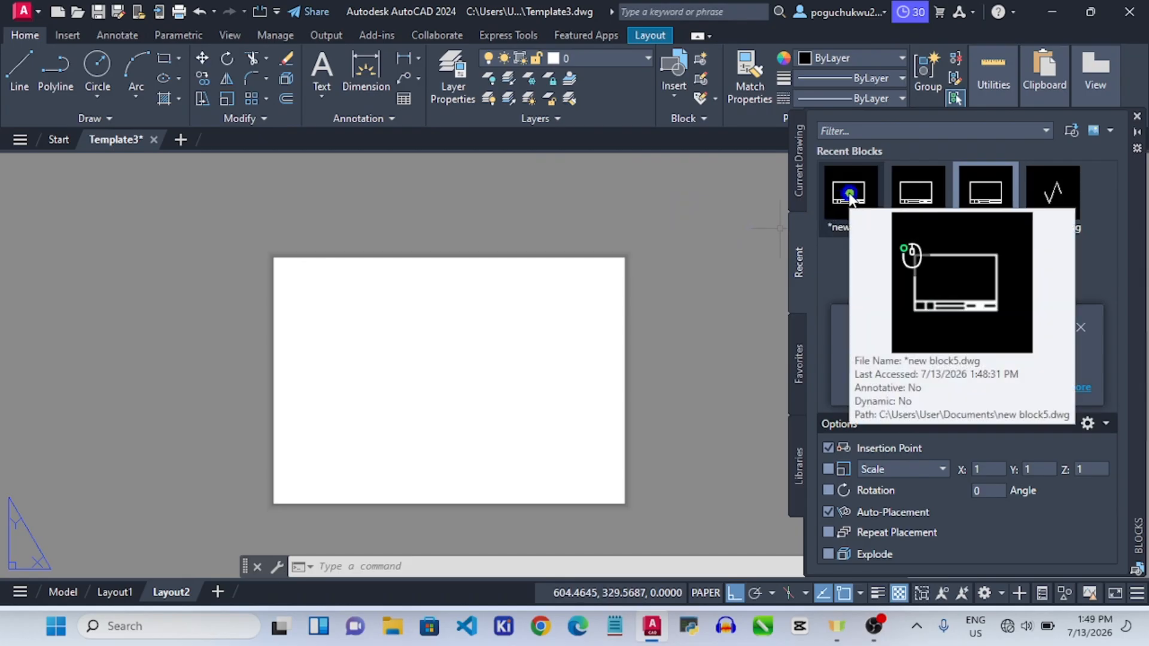
drag(850, 197, 687, 205)
mouse_move(608, 225)
mouse_down()
mouse_move(390, 349)
mouse_move(326, 403)
mouse_move(323, 422)
mouse_up()
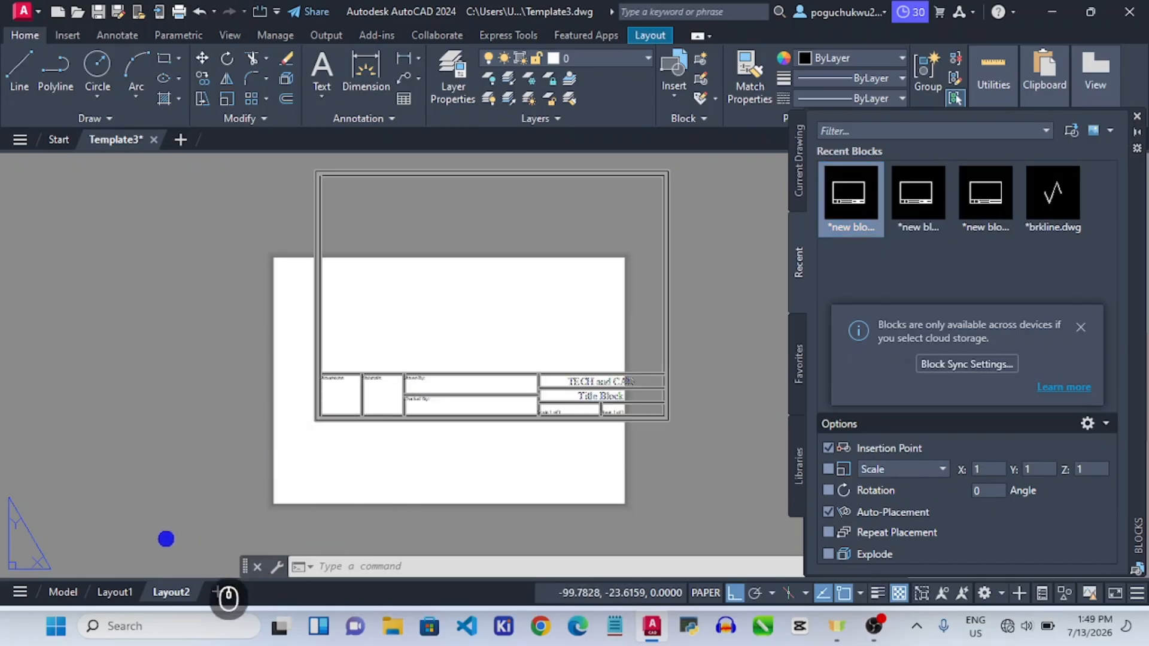
right_click(179, 593)
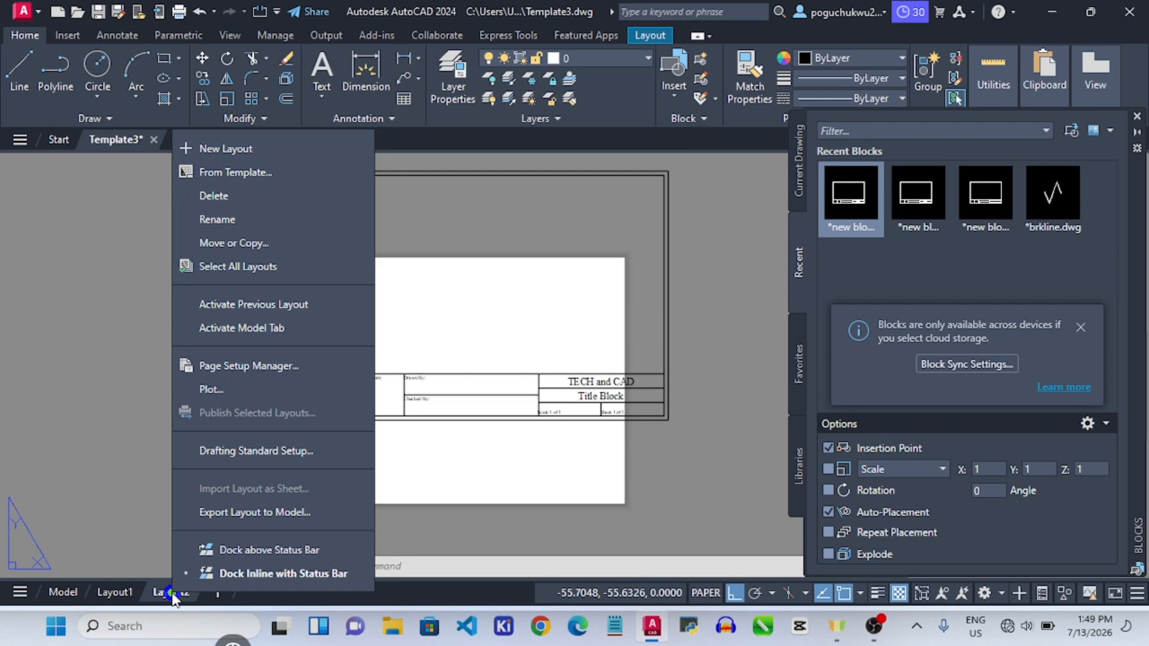
Make Layout2's page setup plot a window around the border, fitted to the A3 paper.
click(240, 365)
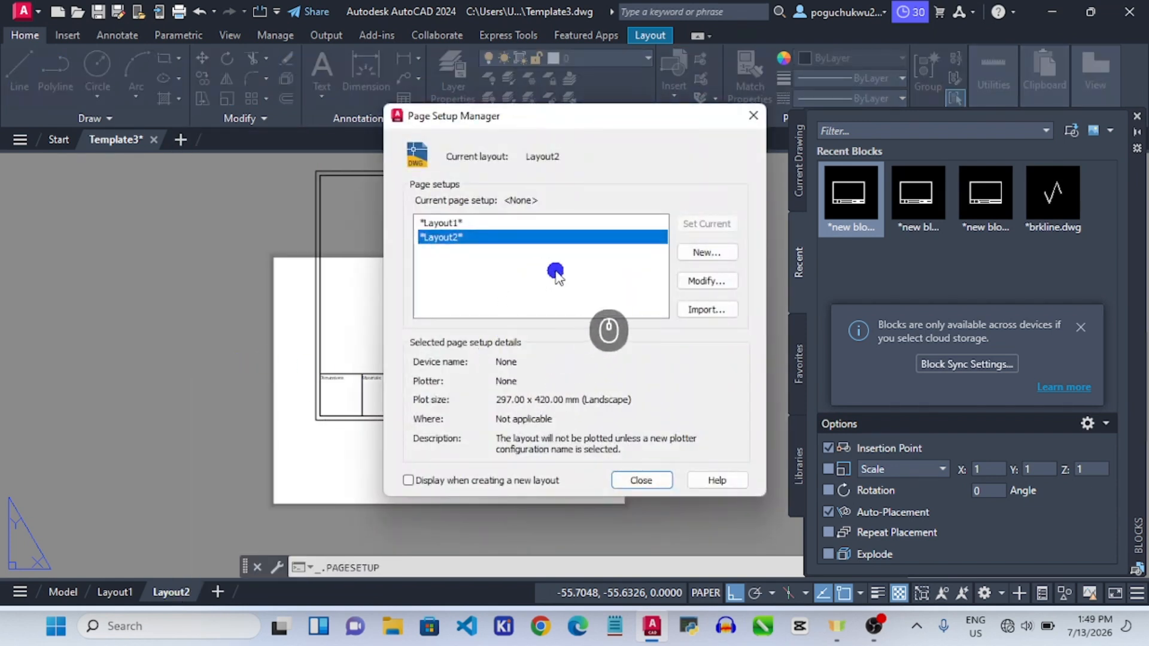
click(704, 282)
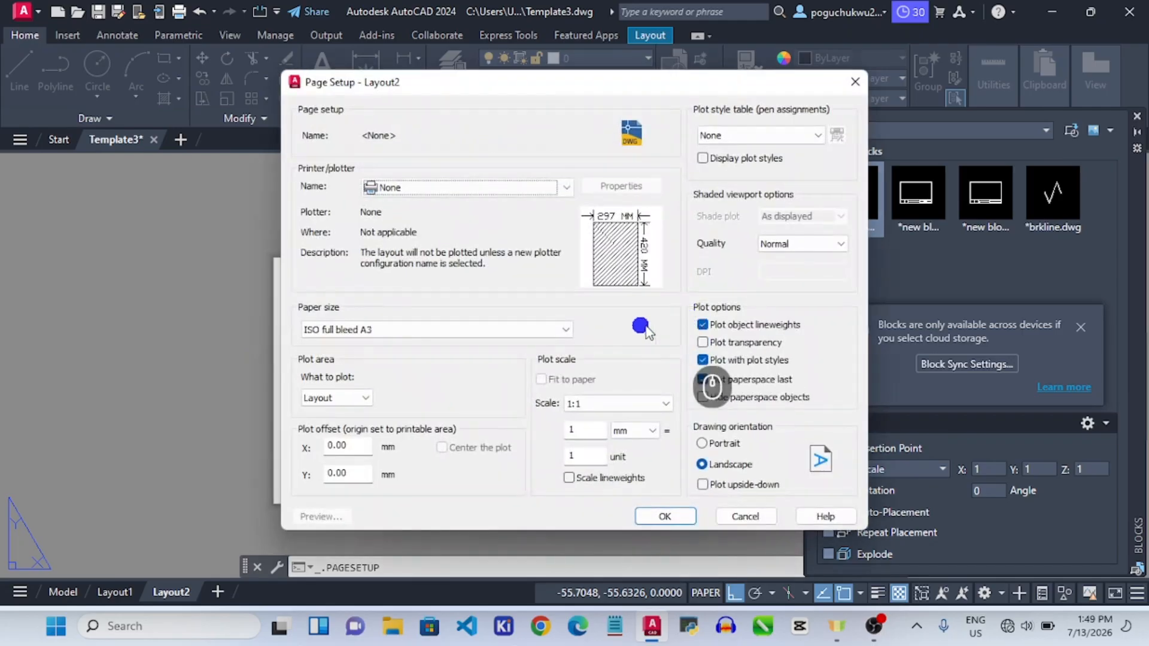
click(365, 399)
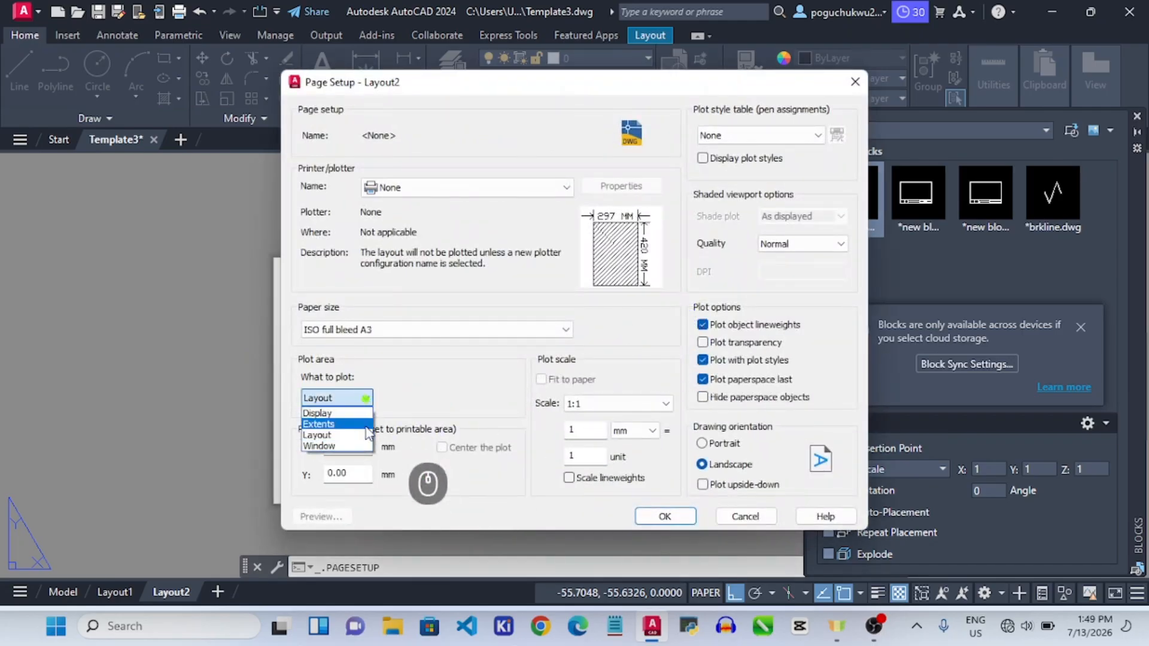
click(337, 447)
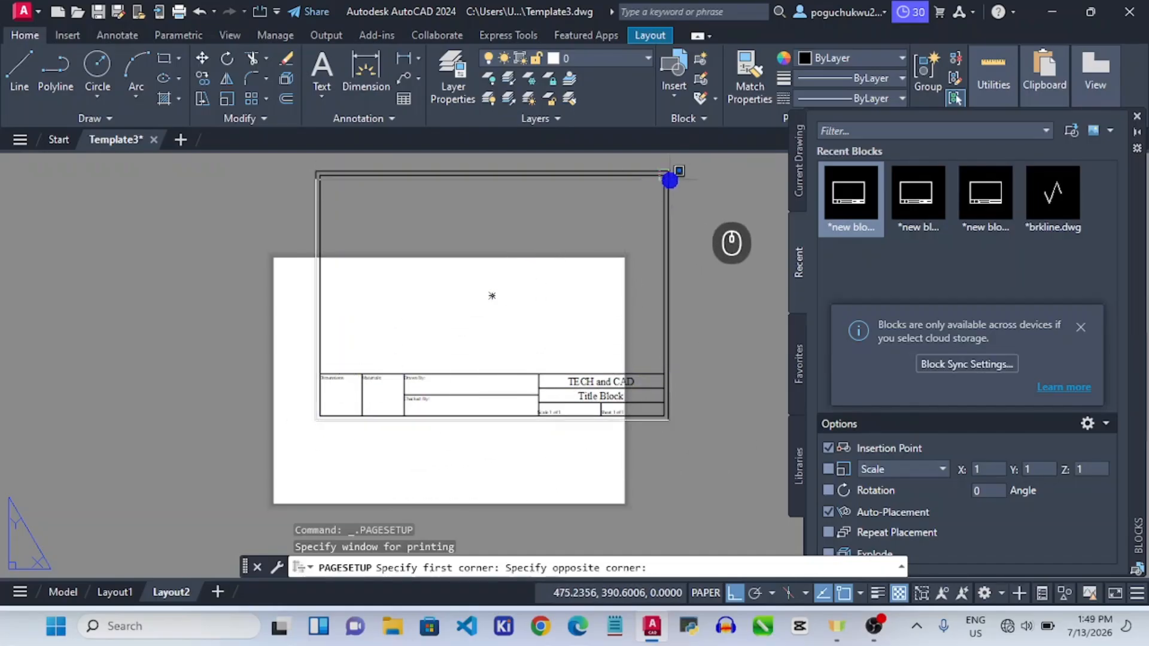
click(667, 172)
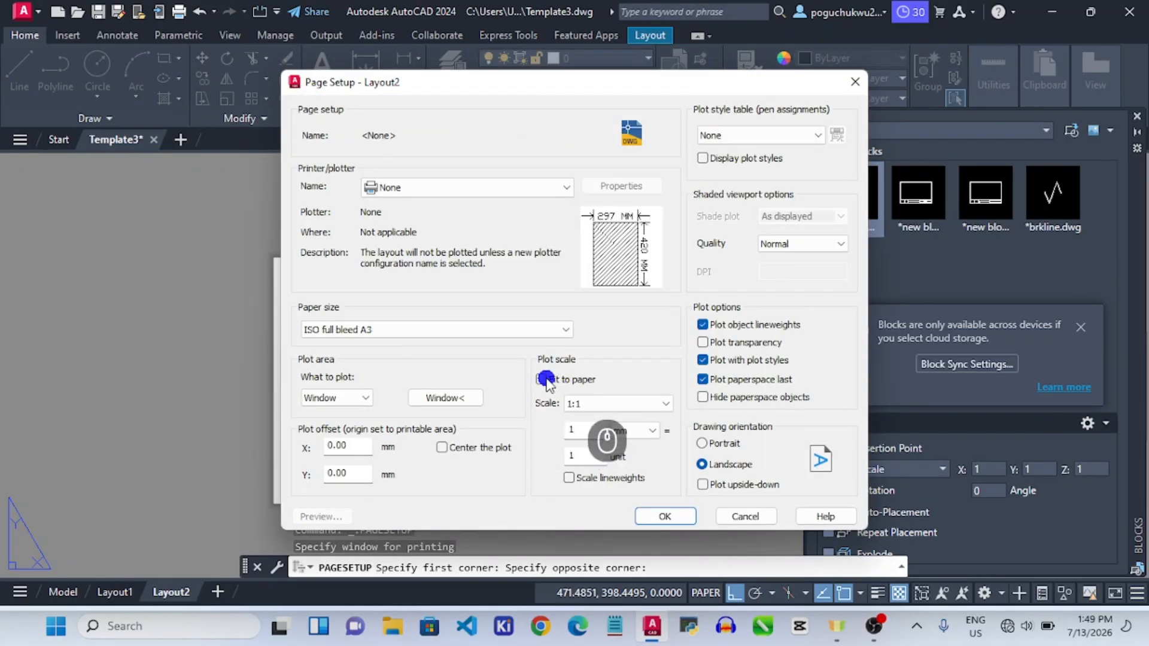
click(545, 379)
click(648, 517)
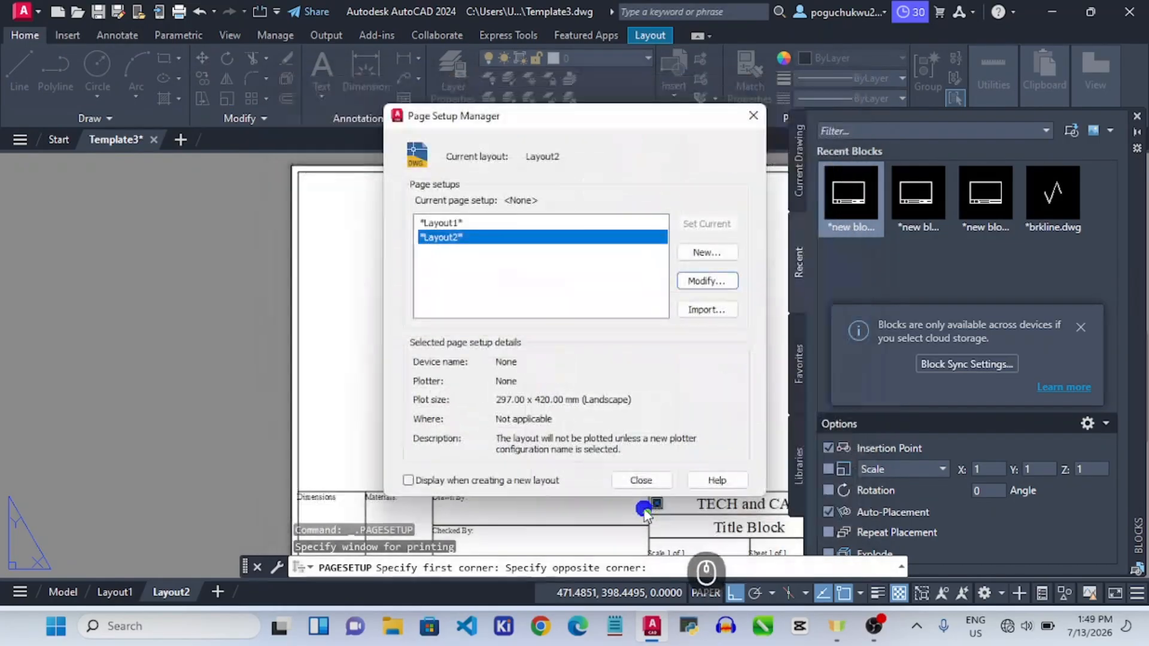
click(651, 479)
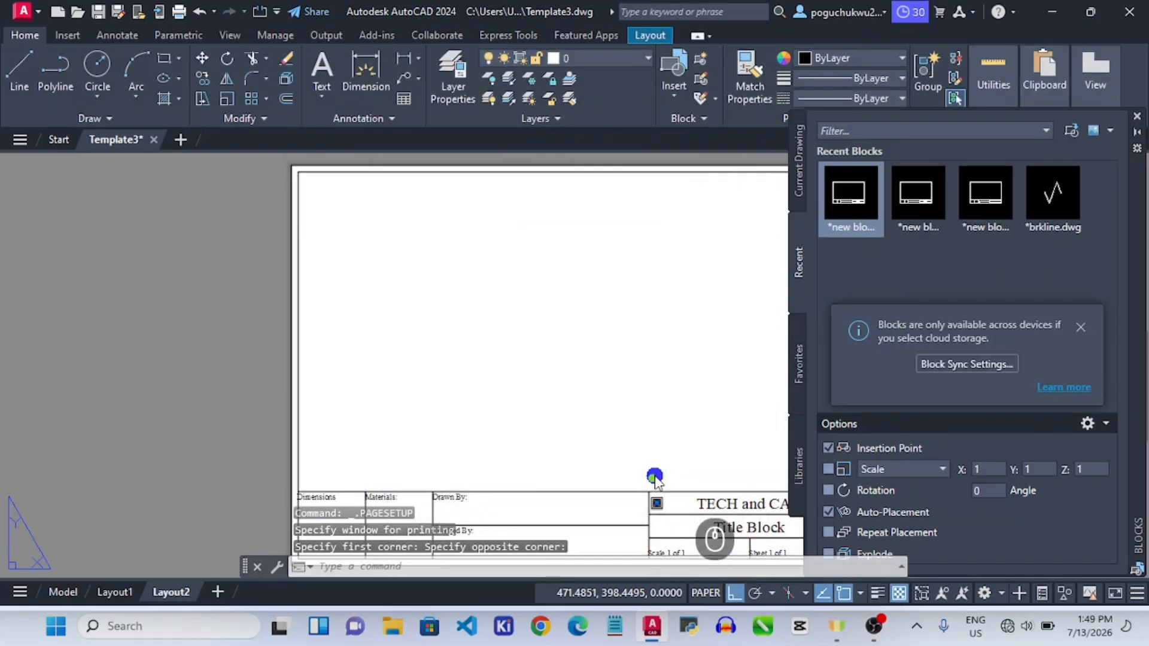
scroll(617, 359, down, 3)
scroll(659, 421, up, 5)
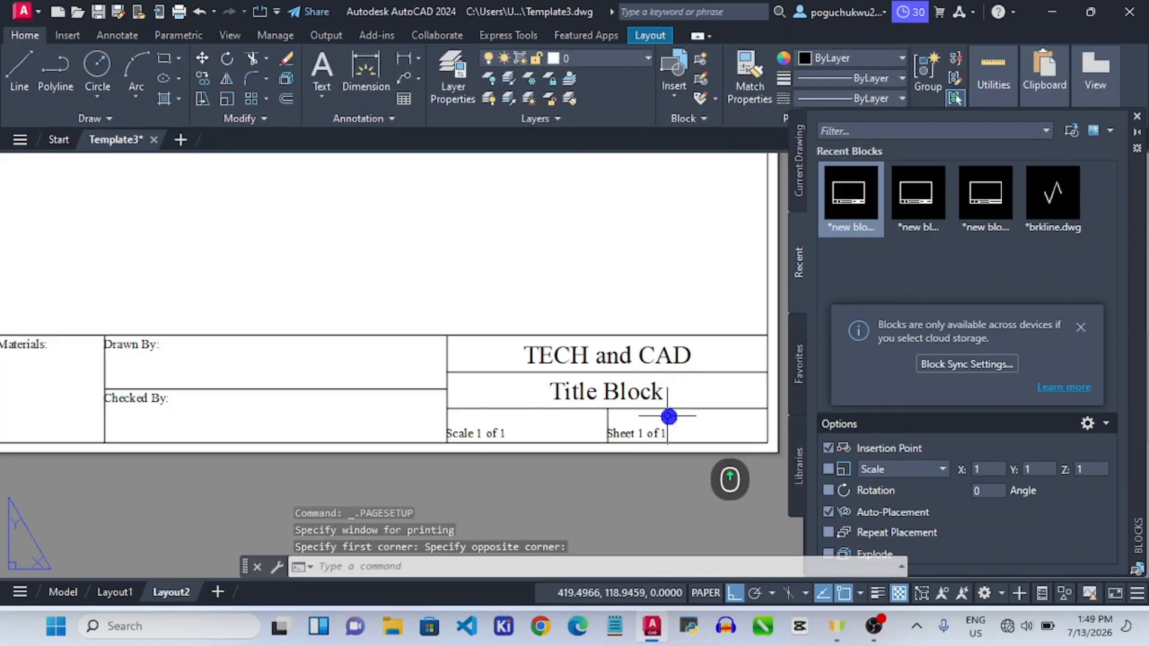
scroll(670, 414, down, 2)
scroll(628, 360, down, 3)
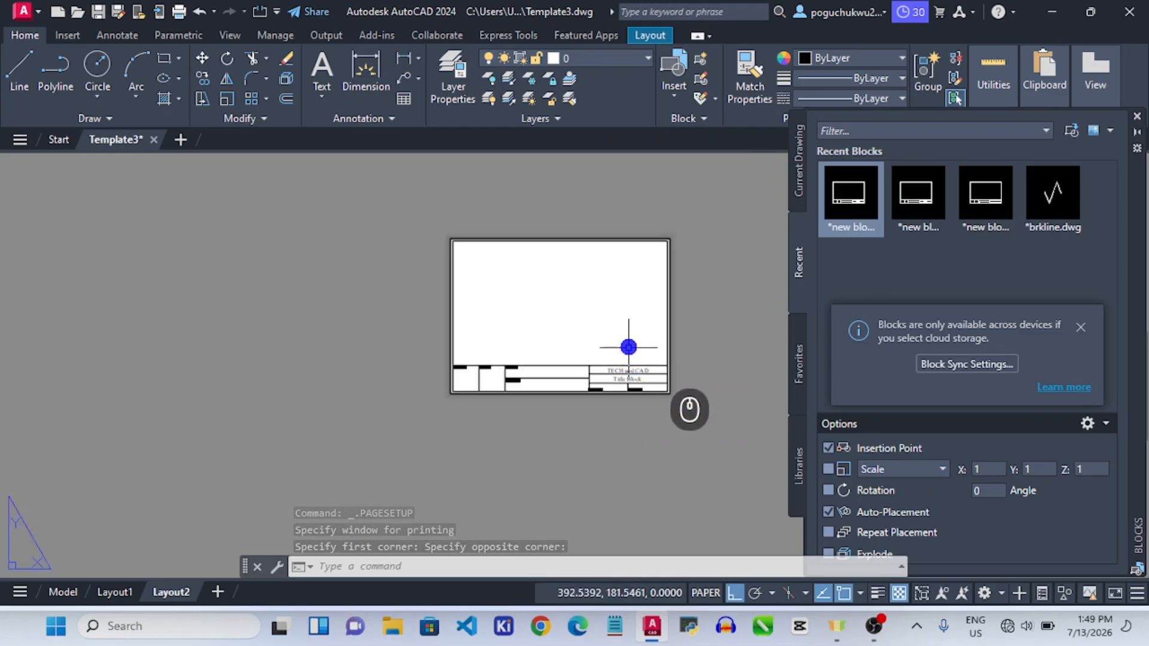
scroll(667, 253, up, 4)
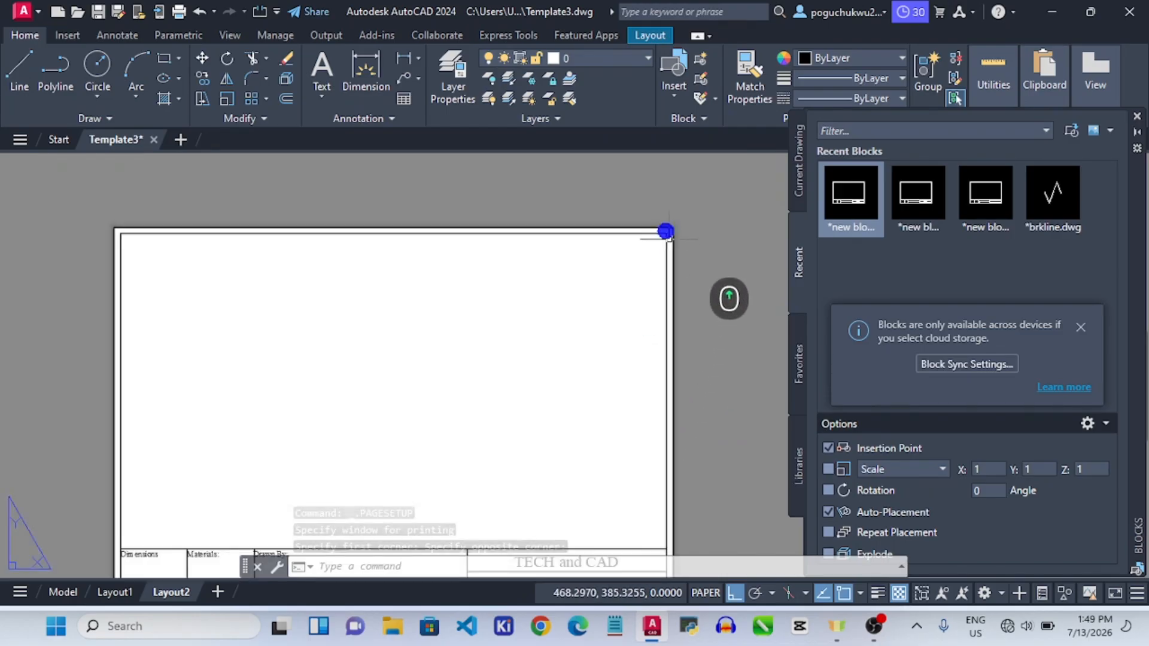
Create a rectangular viewport on Layout2 from the sheet's top-left to just above the title block.
click(655, 36)
click(174, 54)
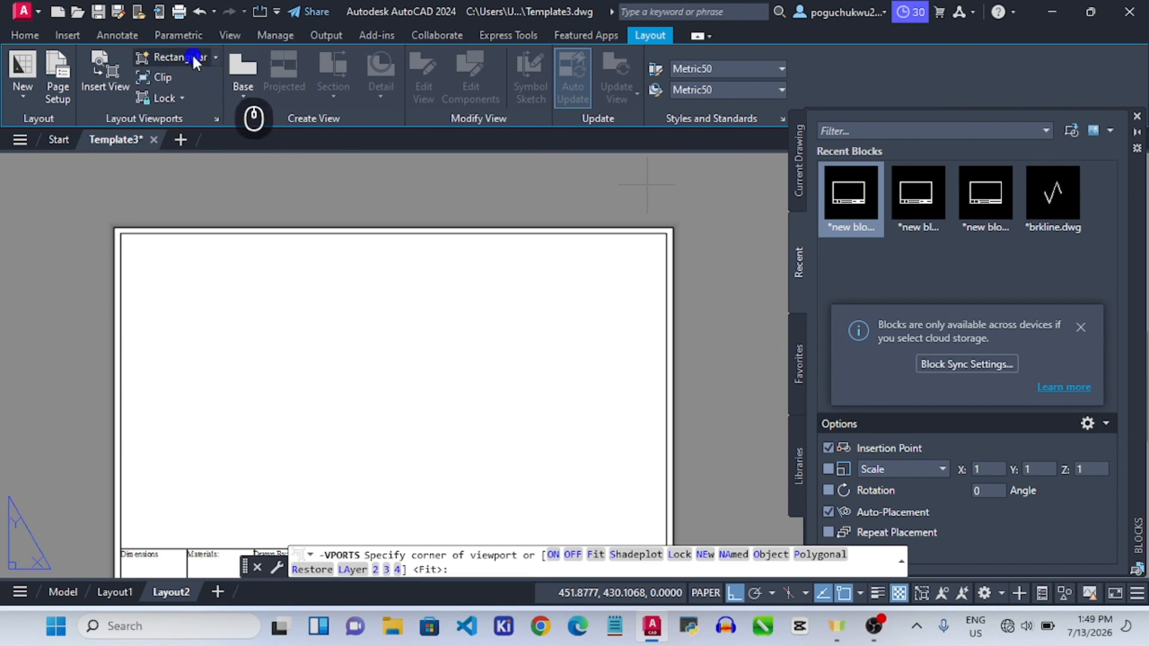
click(126, 238)
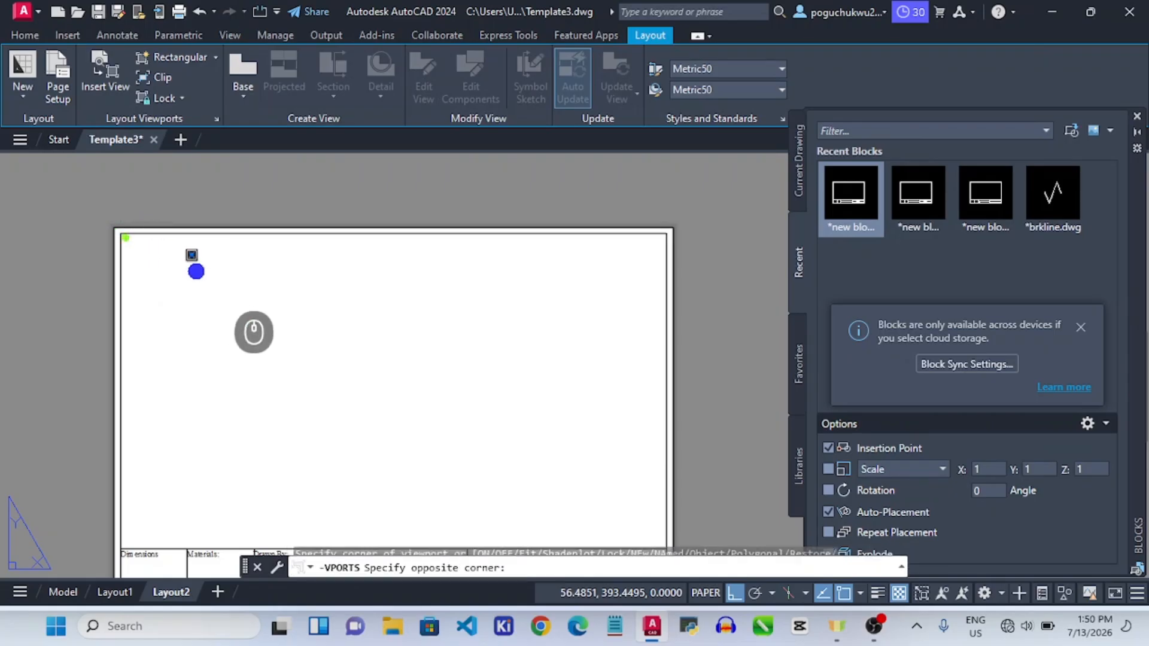
scroll(628, 504, down, 2)
scroll(629, 505, down, 3)
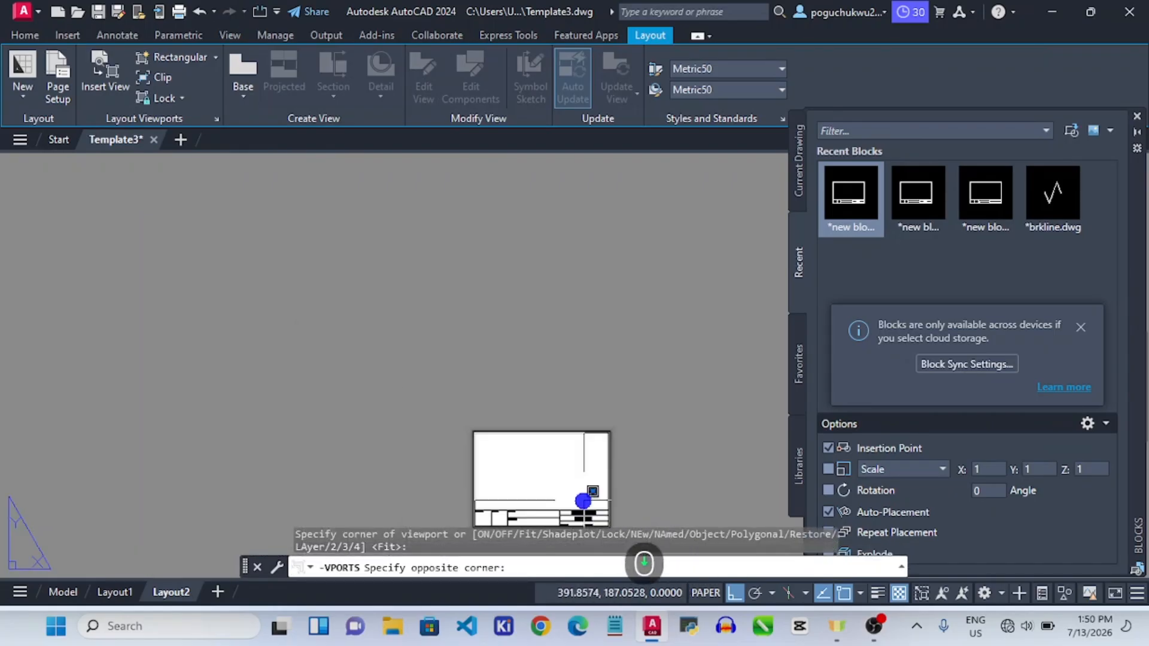
scroll(608, 512, up, 8)
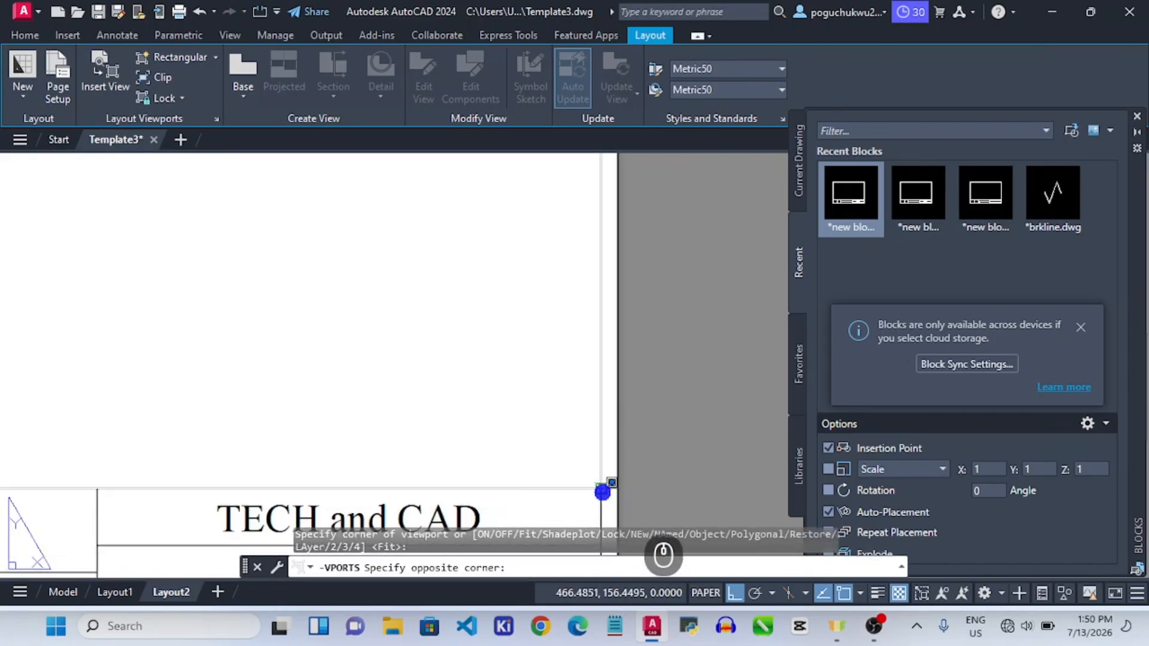
click(602, 493)
scroll(570, 346, down, 2)
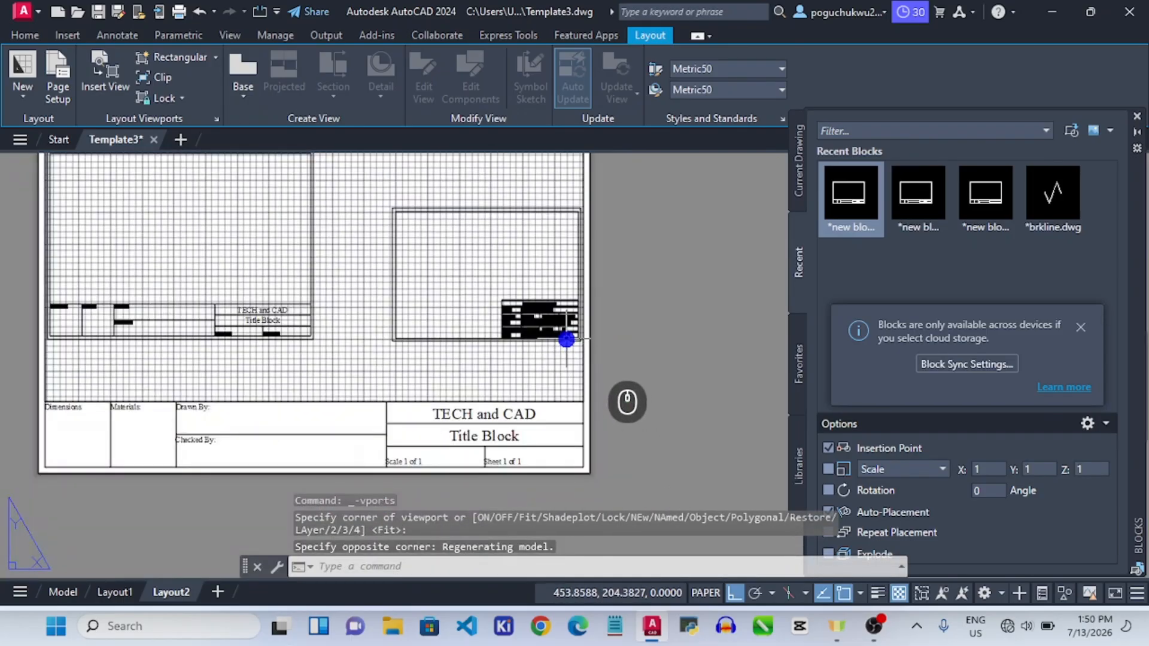
scroll(566, 339, down, 2)
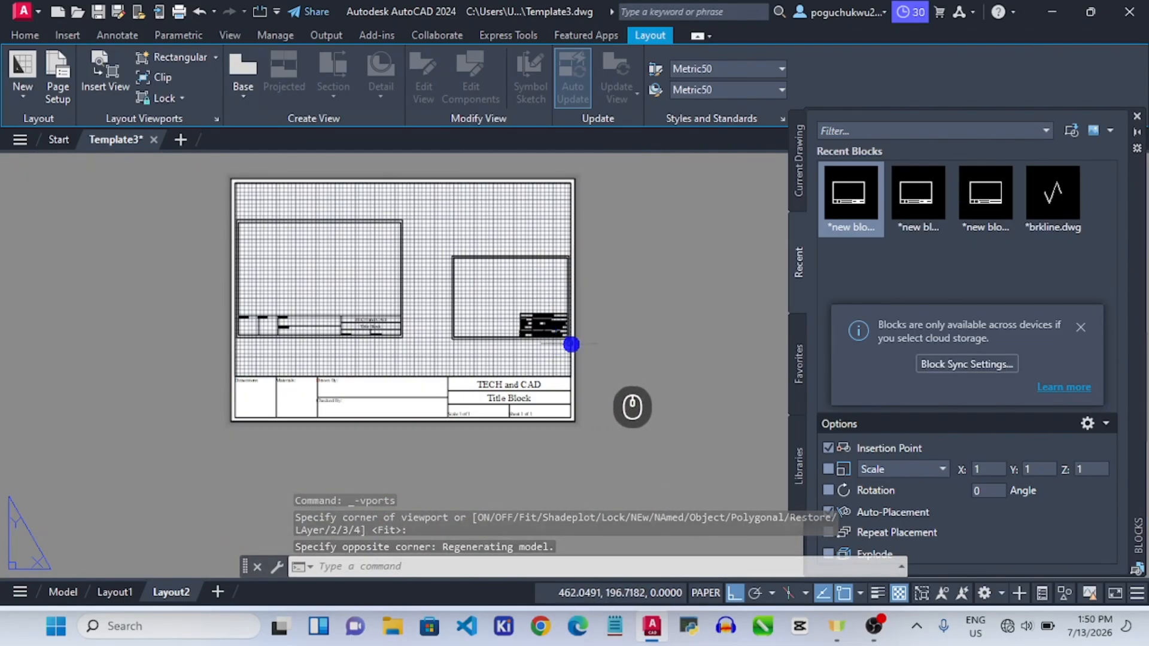
click(597, 342)
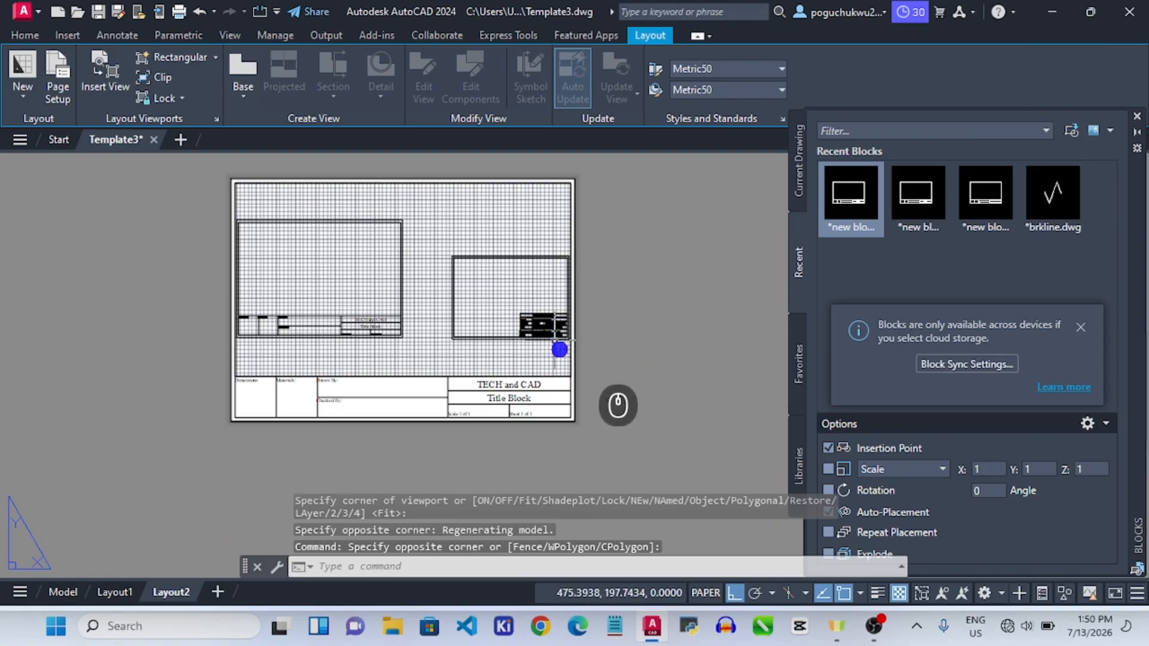
Turn off the grid inside the viewport and return to paper space.
double_click(472, 275)
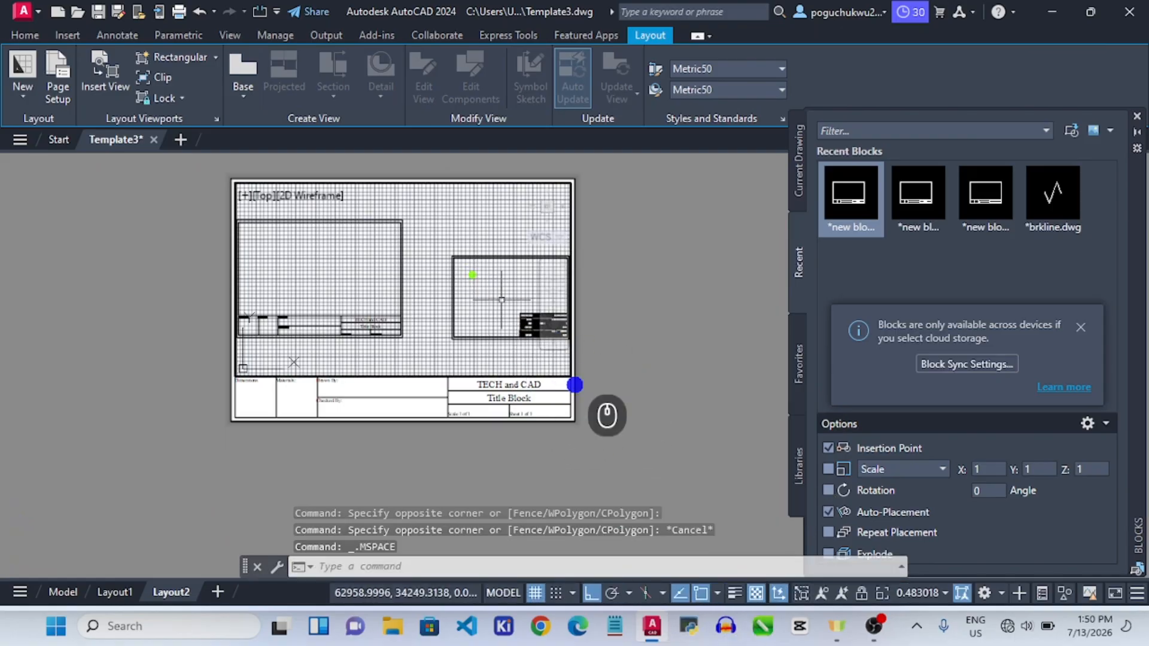
click(538, 593)
double_click(623, 293)
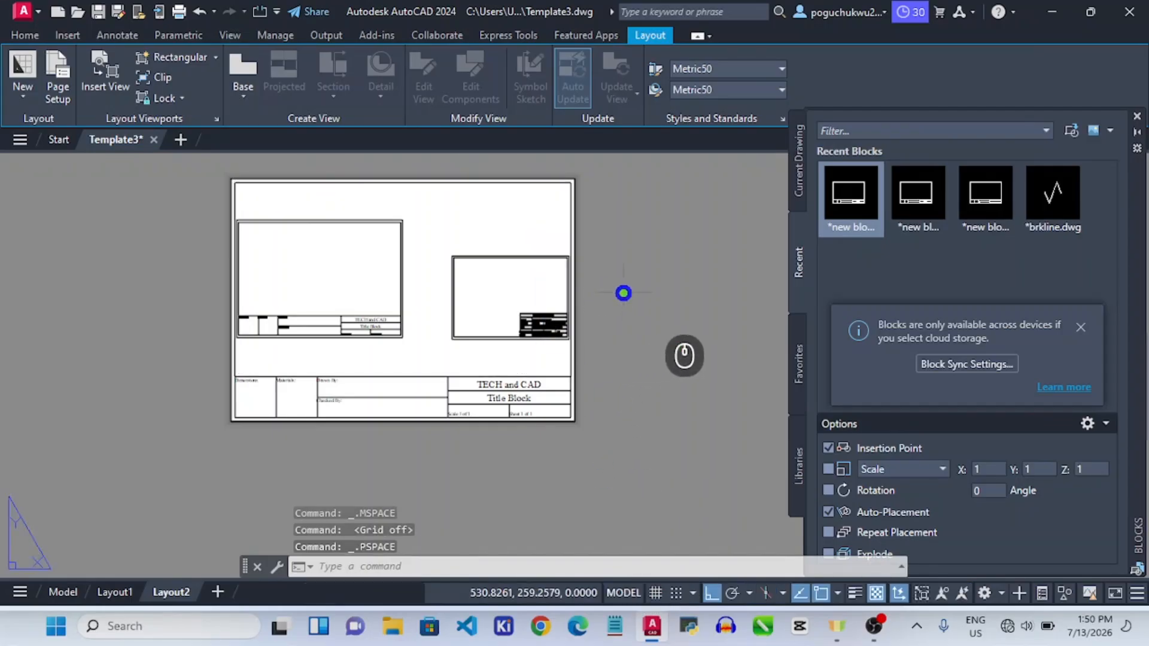
Zoom inside Layout2's viewport until one model-space border with its title block fits.
scroll(437, 307, down, 4)
scroll(430, 305, up, 4)
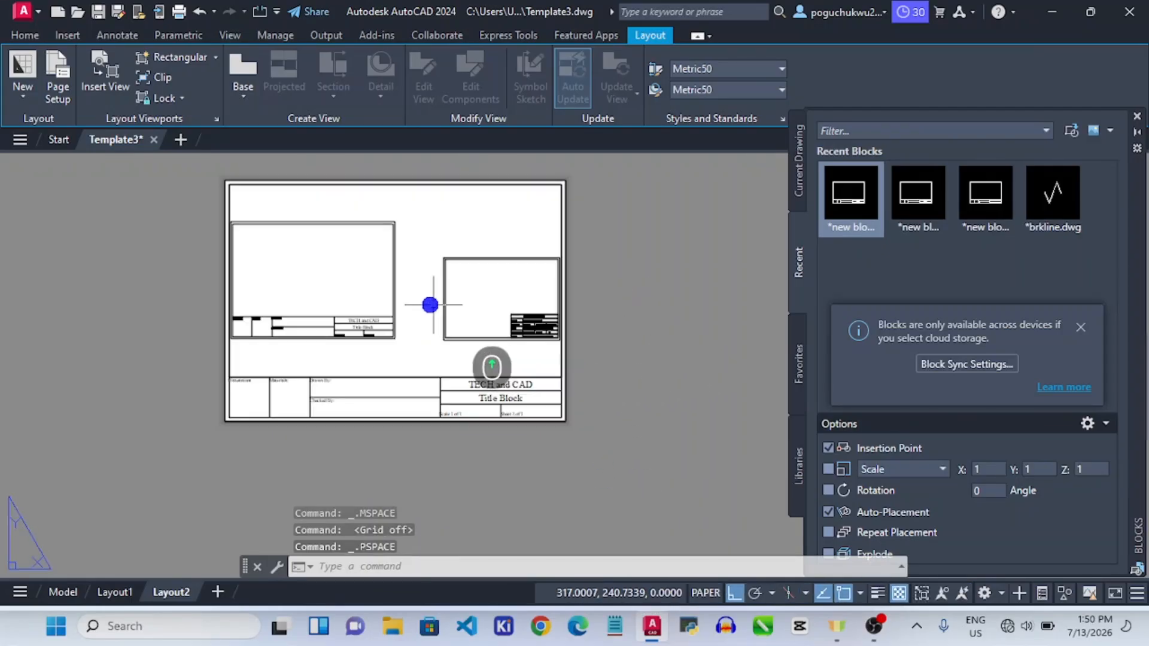
double_click(429, 297)
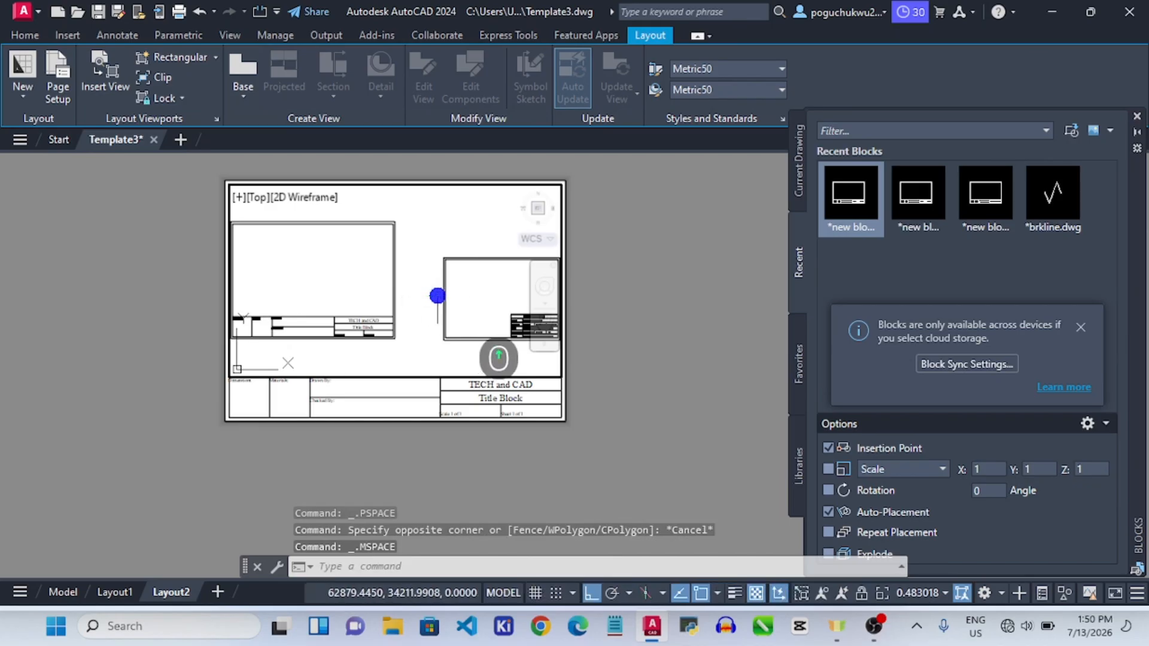
scroll(436, 295, up, 2)
scroll(437, 295, down, 4)
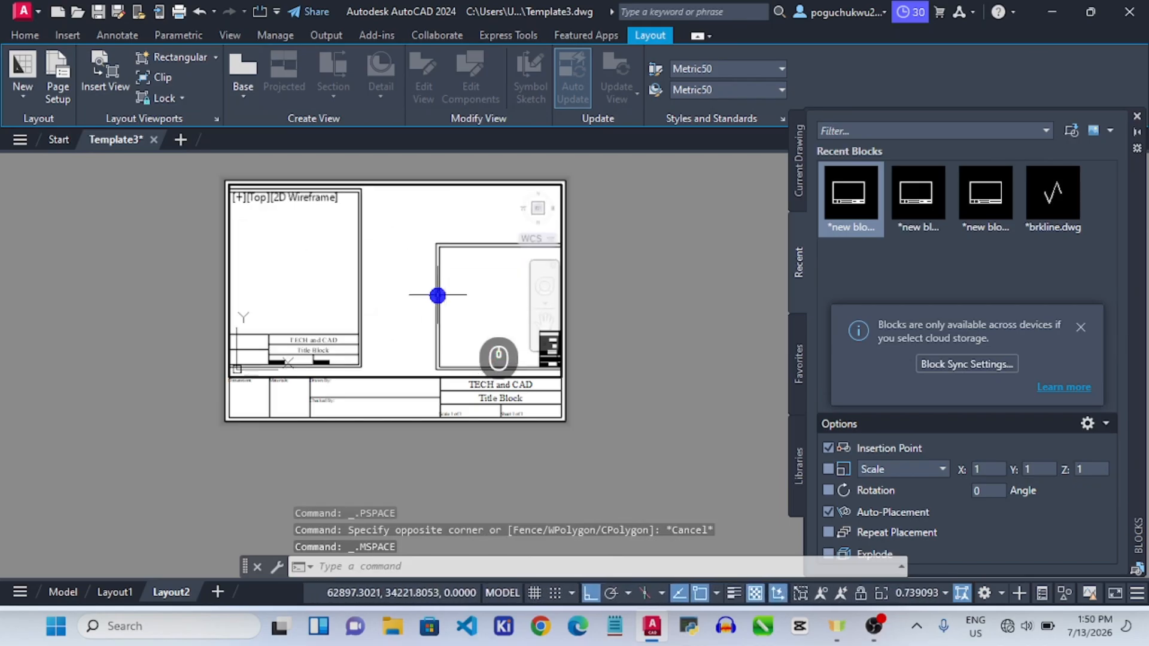
scroll(347, 301, up, 1)
scroll(454, 306, up, 5)
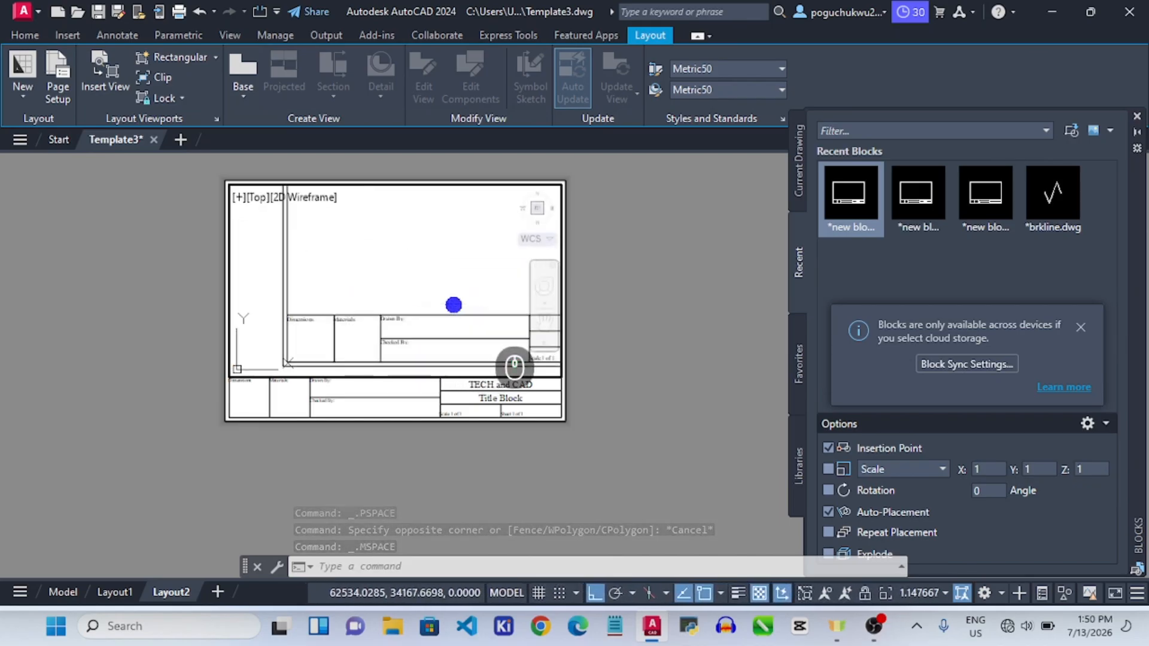
scroll(458, 303, down, 3)
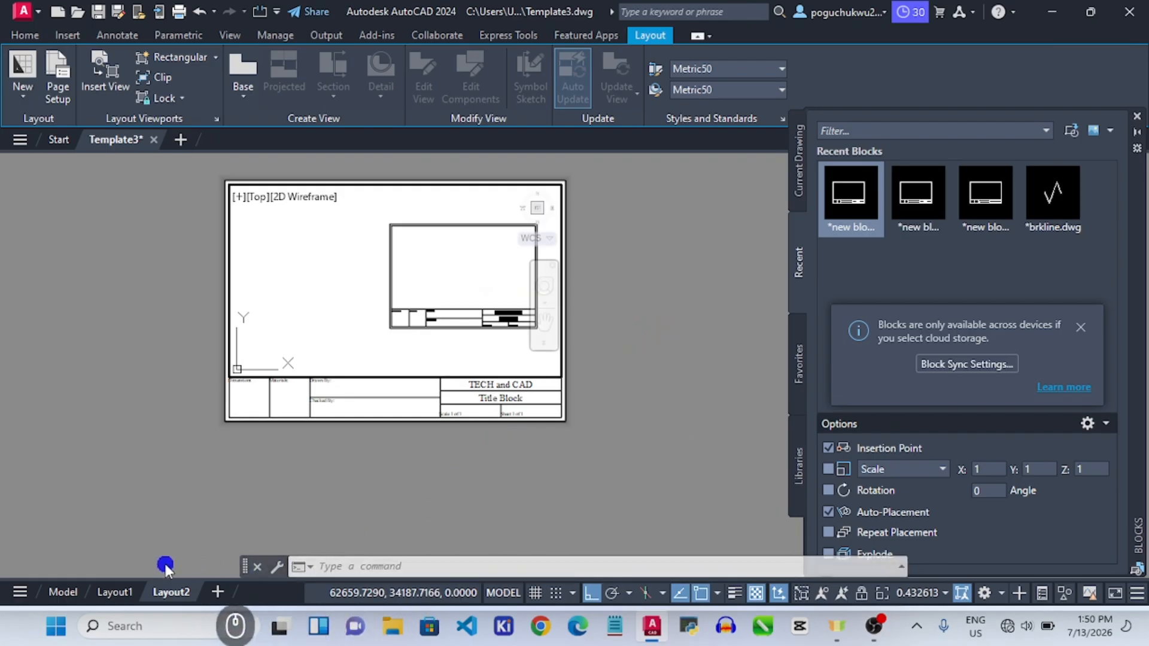
Review Layout1, Layout2 and model space, ending on the Layout1 sheet.
click(109, 593)
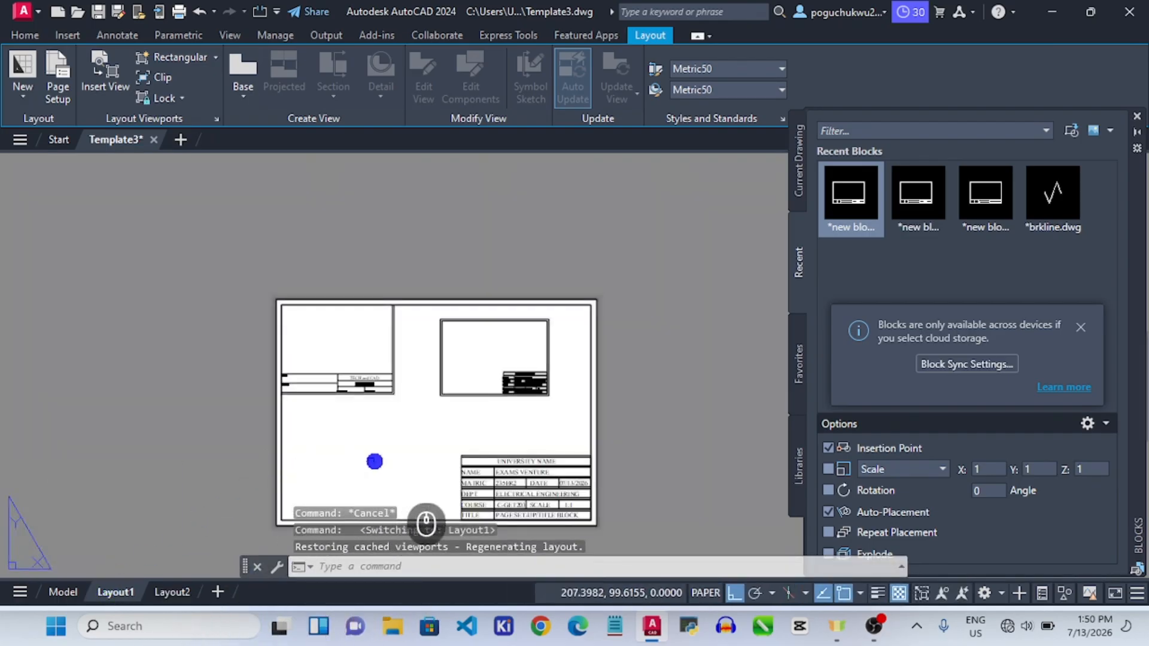
scroll(526, 521, up, 6)
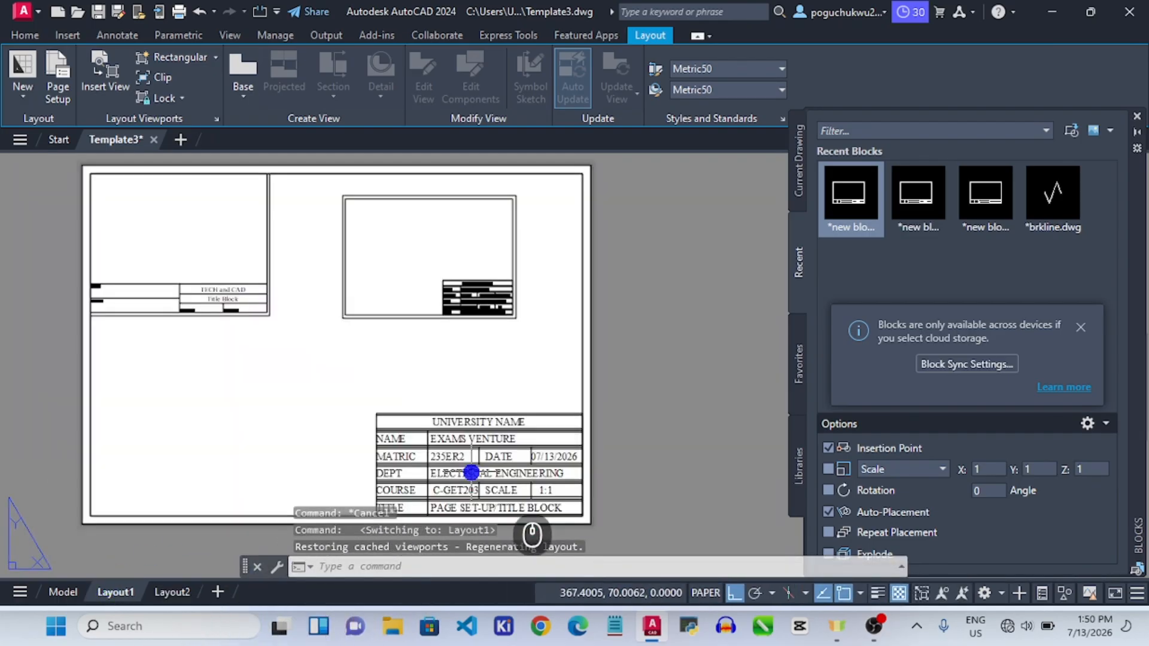
click(172, 592)
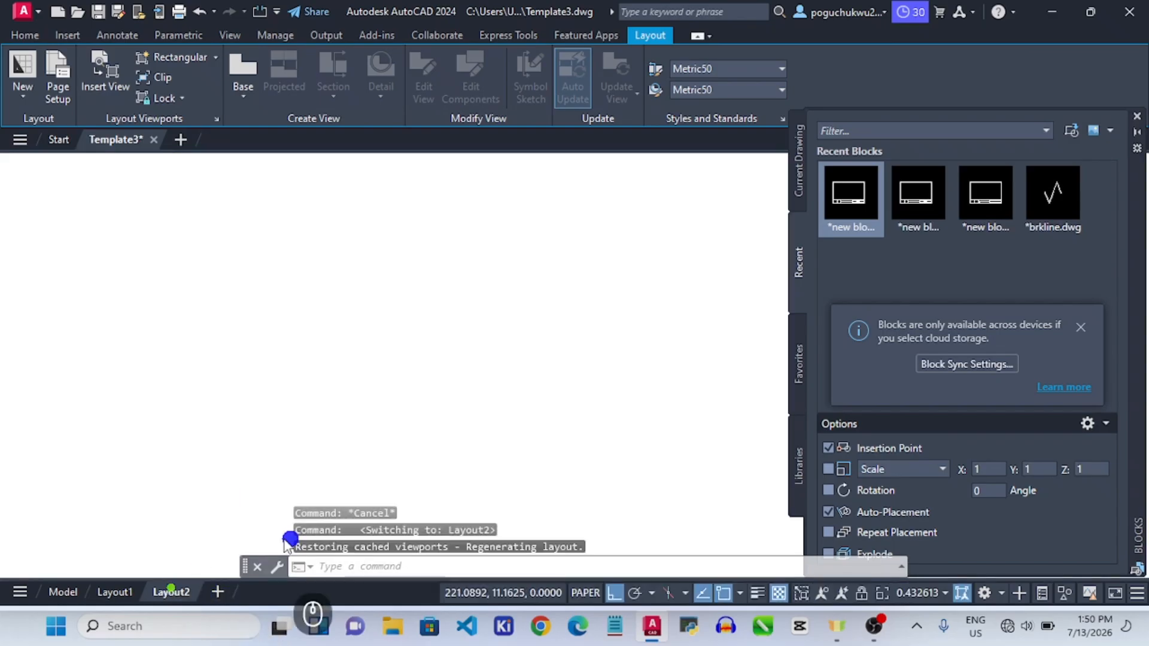
scroll(391, 320, down, 2)
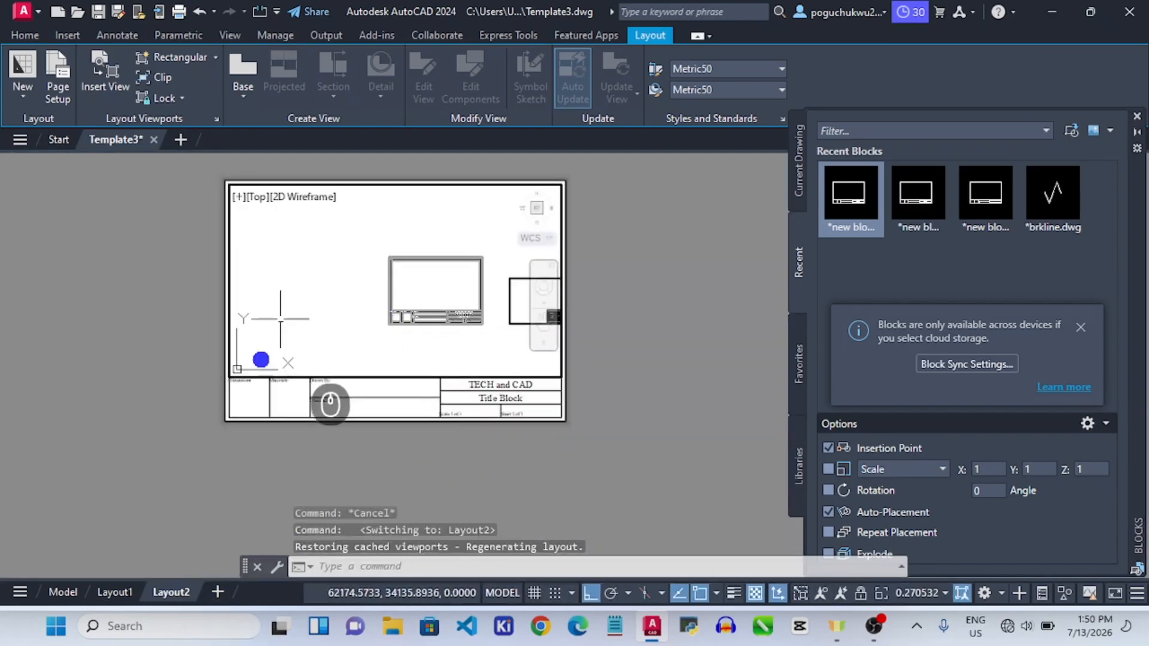
click(63, 592)
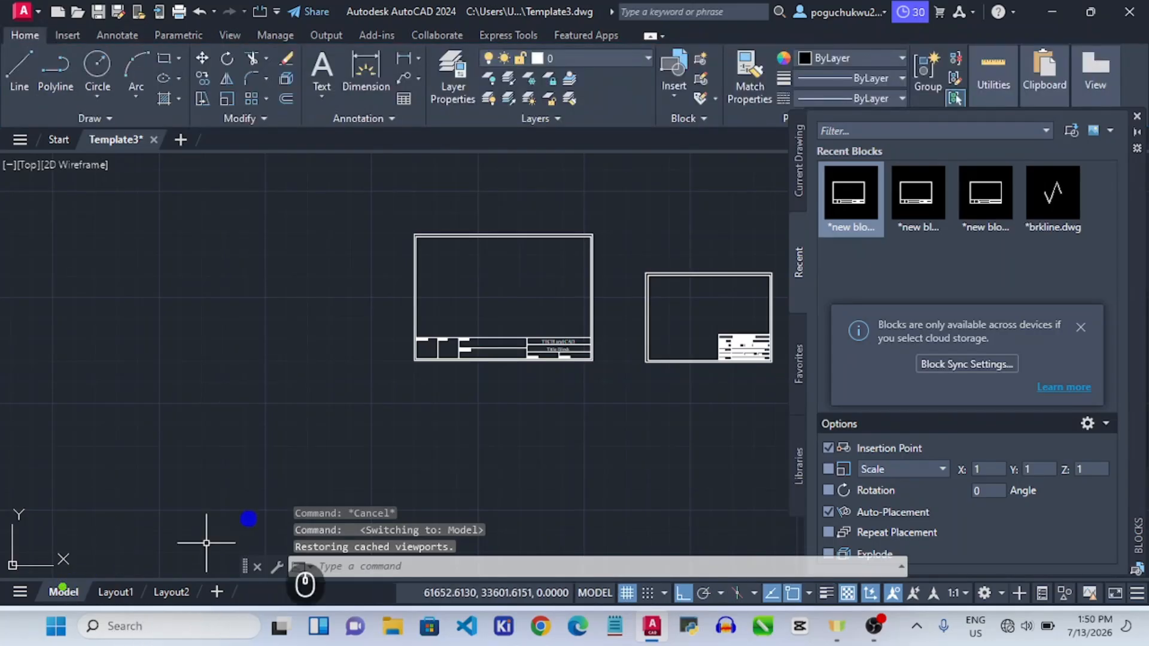
click(116, 592)
Save Template3 from Layout1 and again from Layout2, then return to the Template3 drawing.
key(ctrl+s)
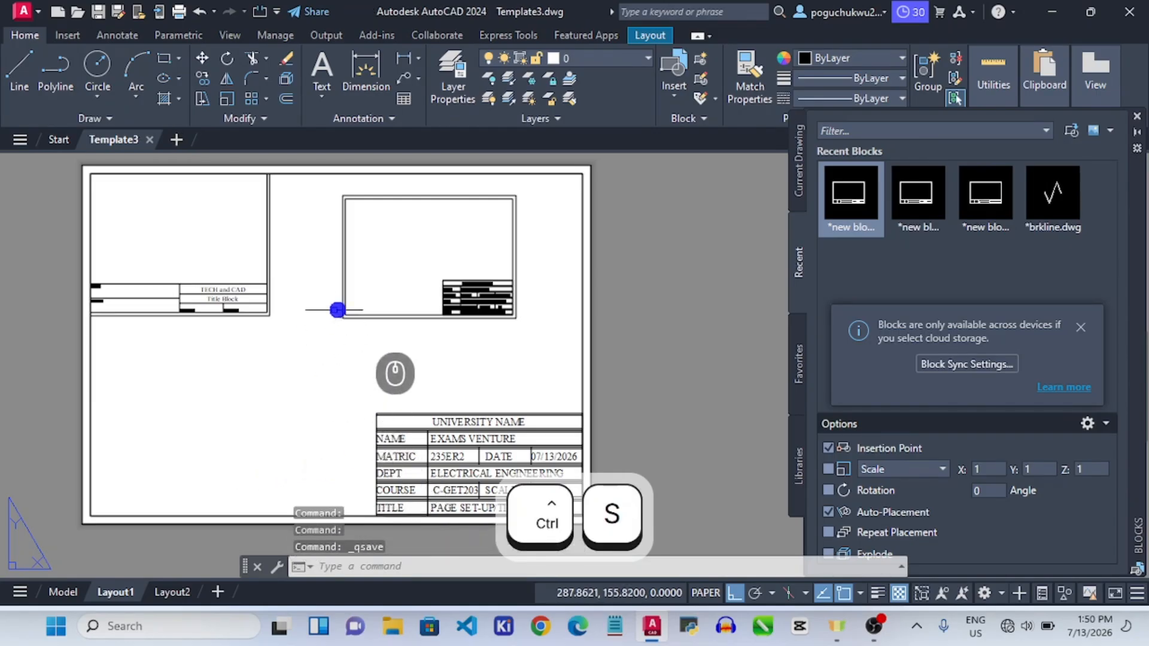
click(187, 593)
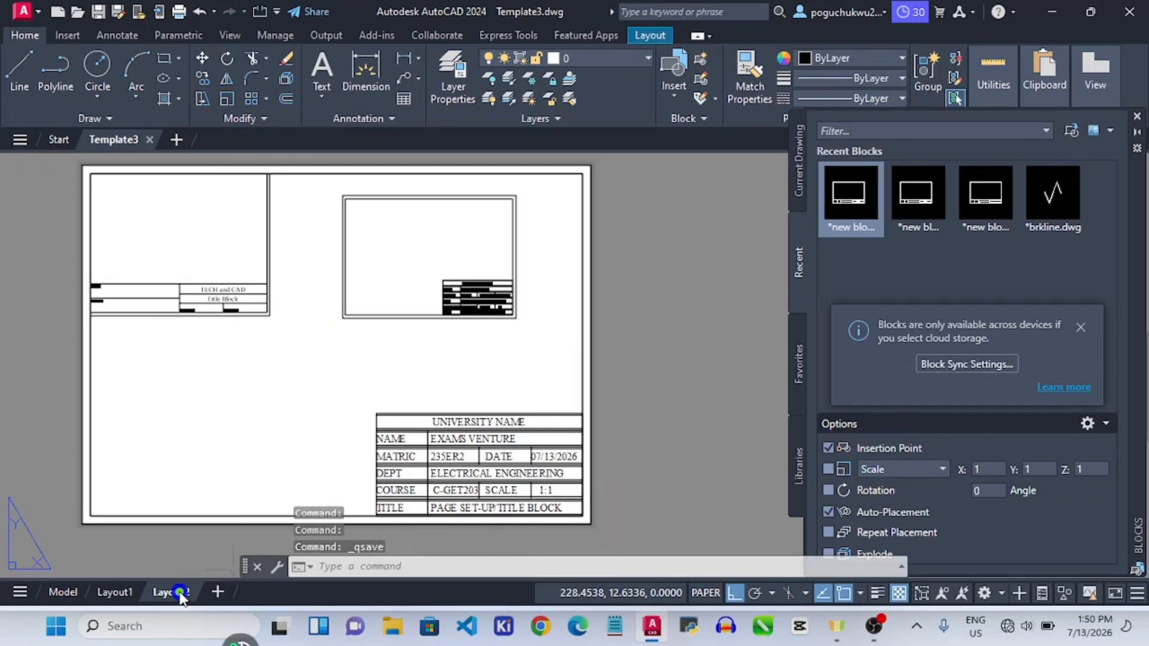
key(ctrl+s)
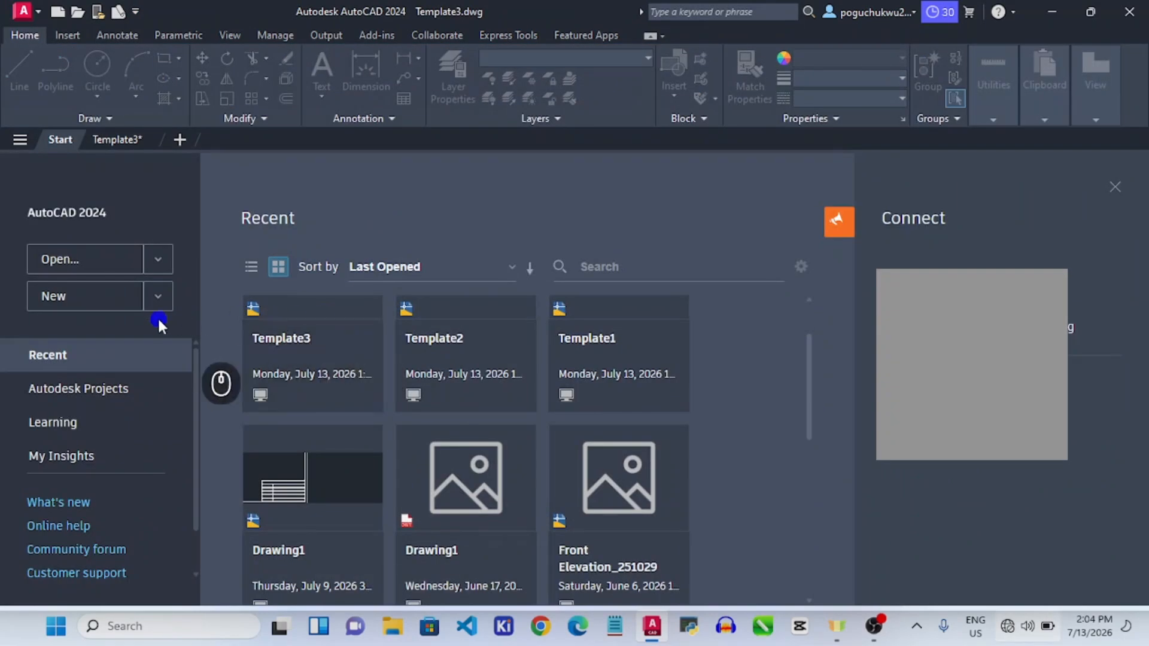
click(141, 139)
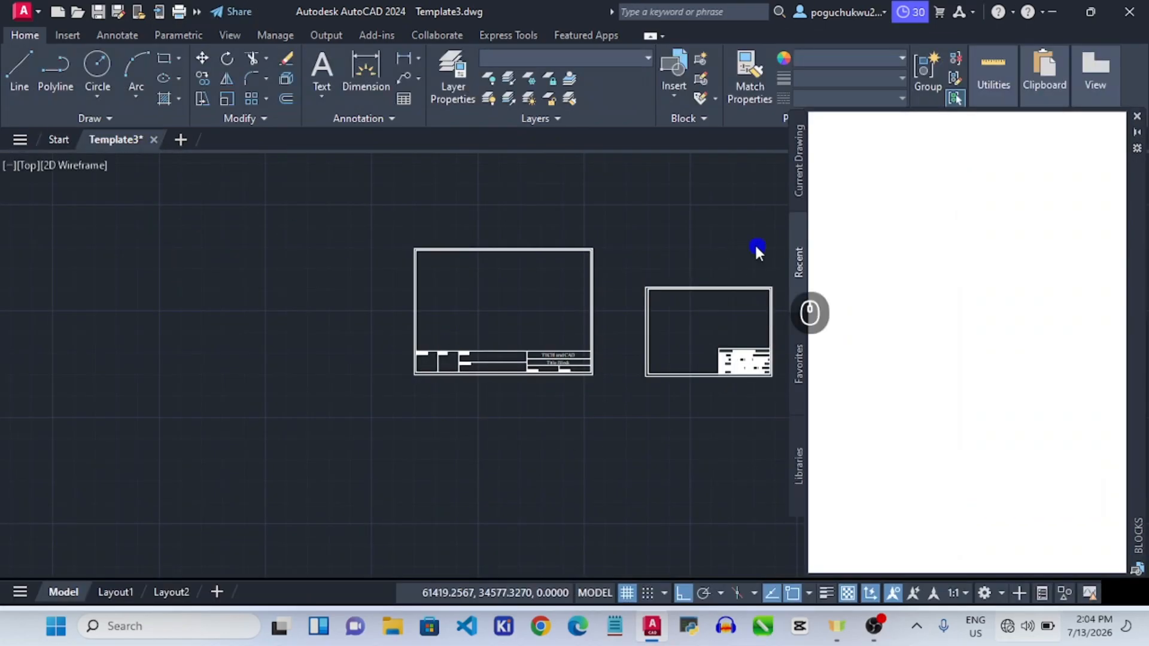
Begin saving a copy of the drawing, then cancel the ordinary drawing save.
click(24, 11)
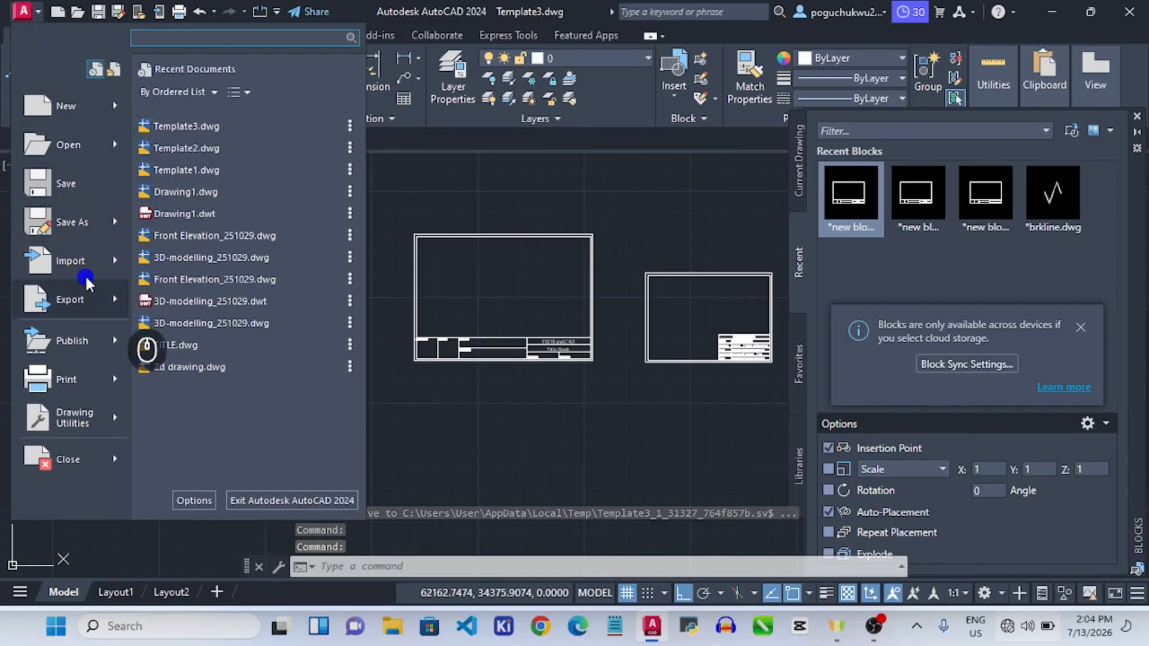
click(110, 220)
key(ctrl+shift+s)
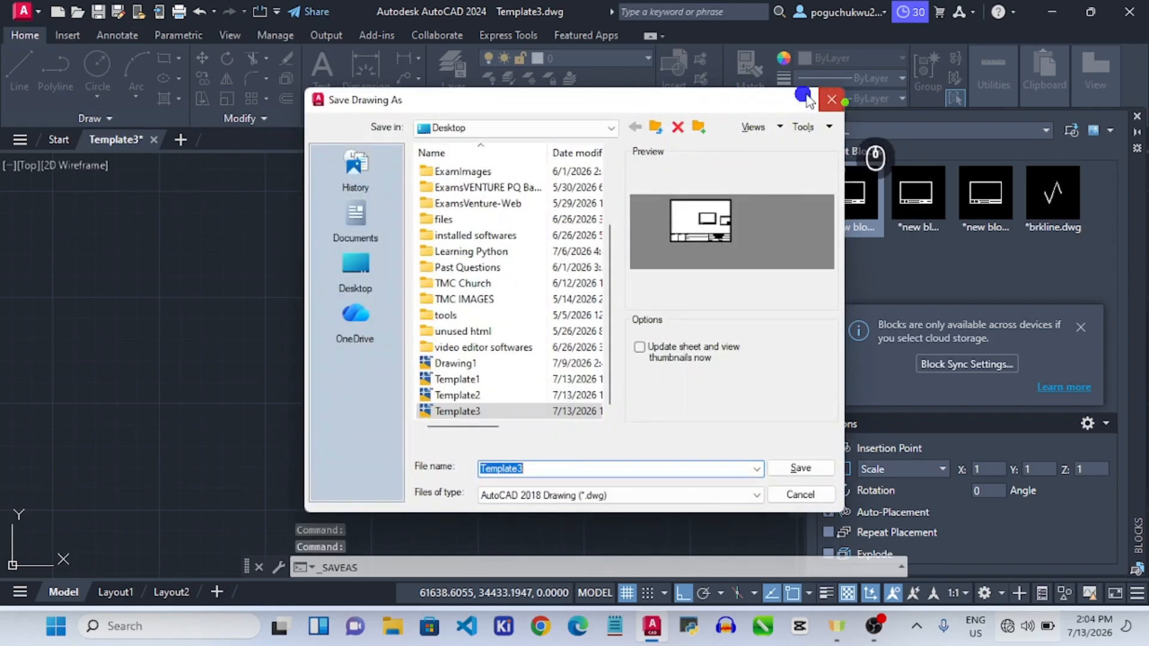
click(842, 100)
Save the drawing as the template Template3.dwt on the Desktop with metric options.
click(20, 11)
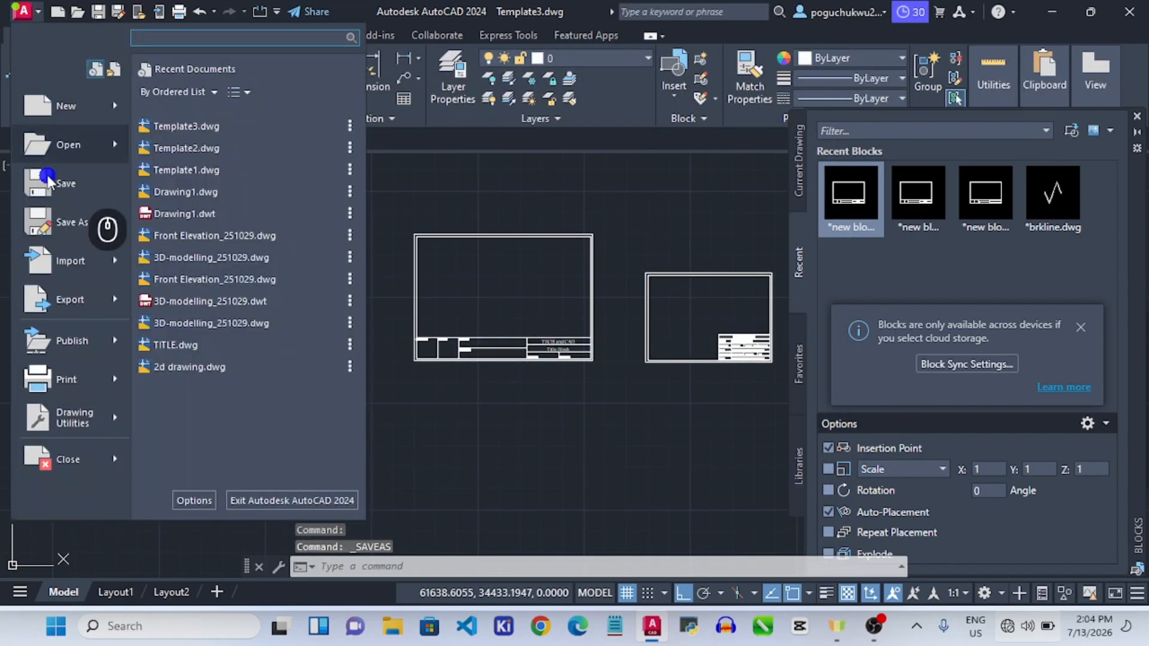
click(66, 224)
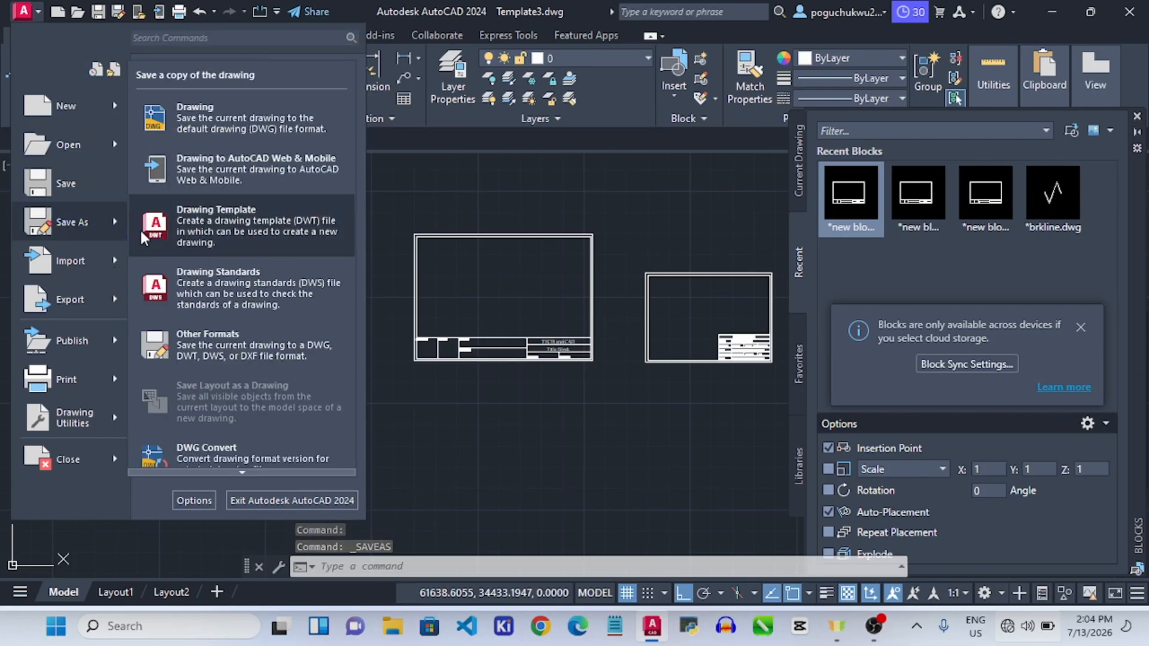
click(214, 226)
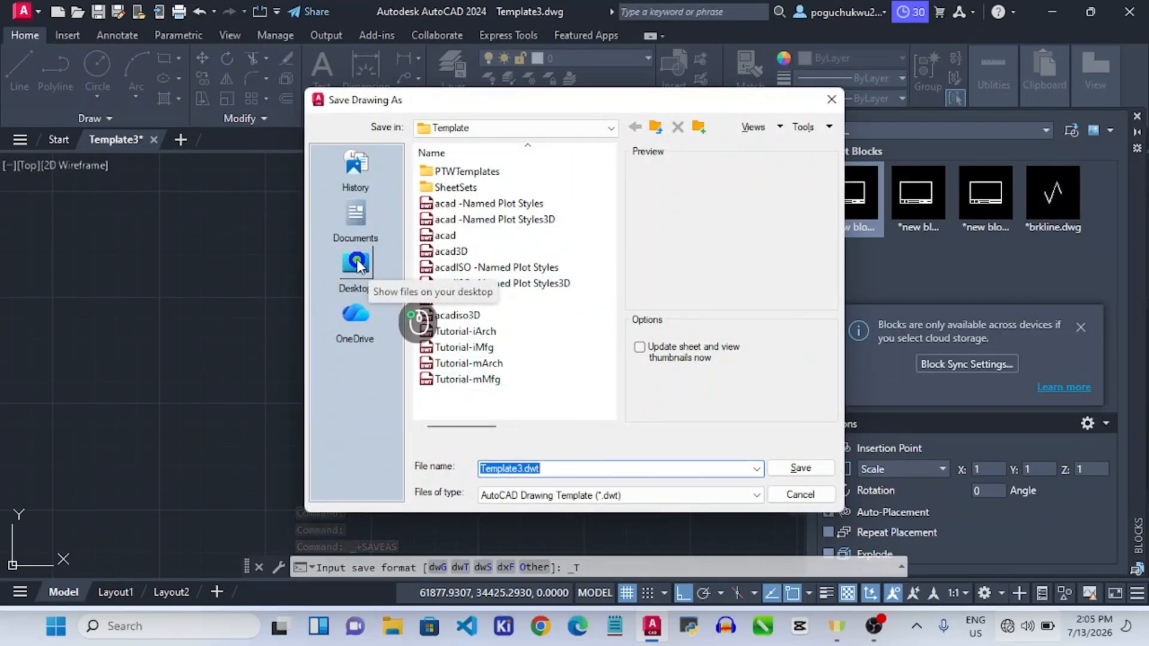
click(356, 263)
click(513, 469)
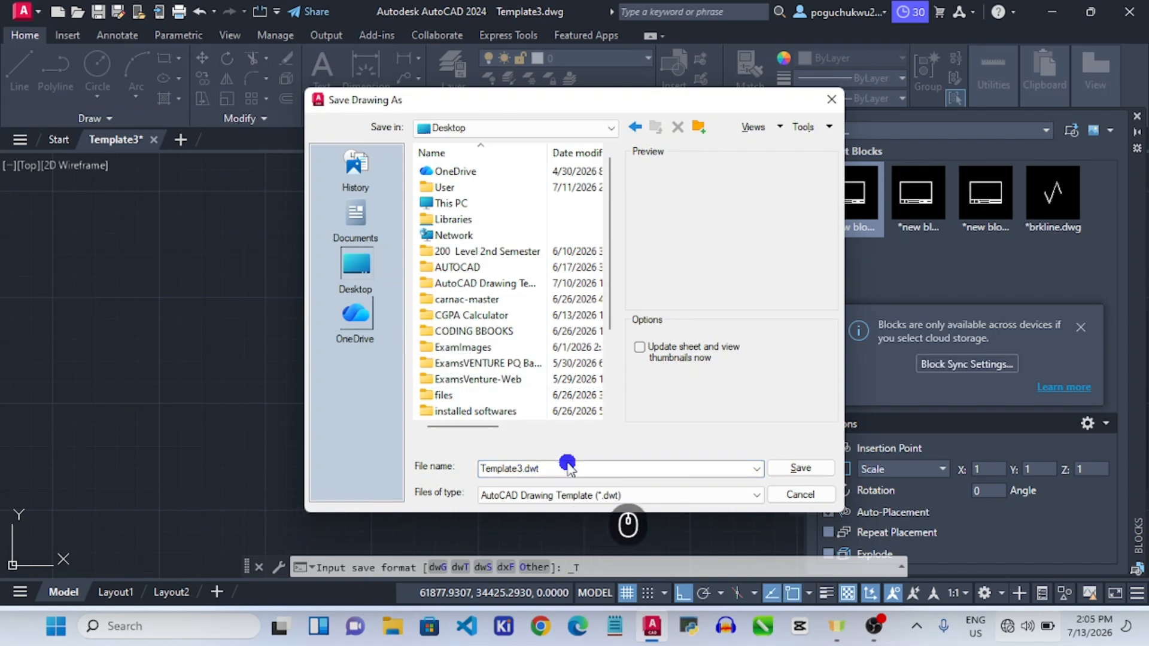
click(789, 471)
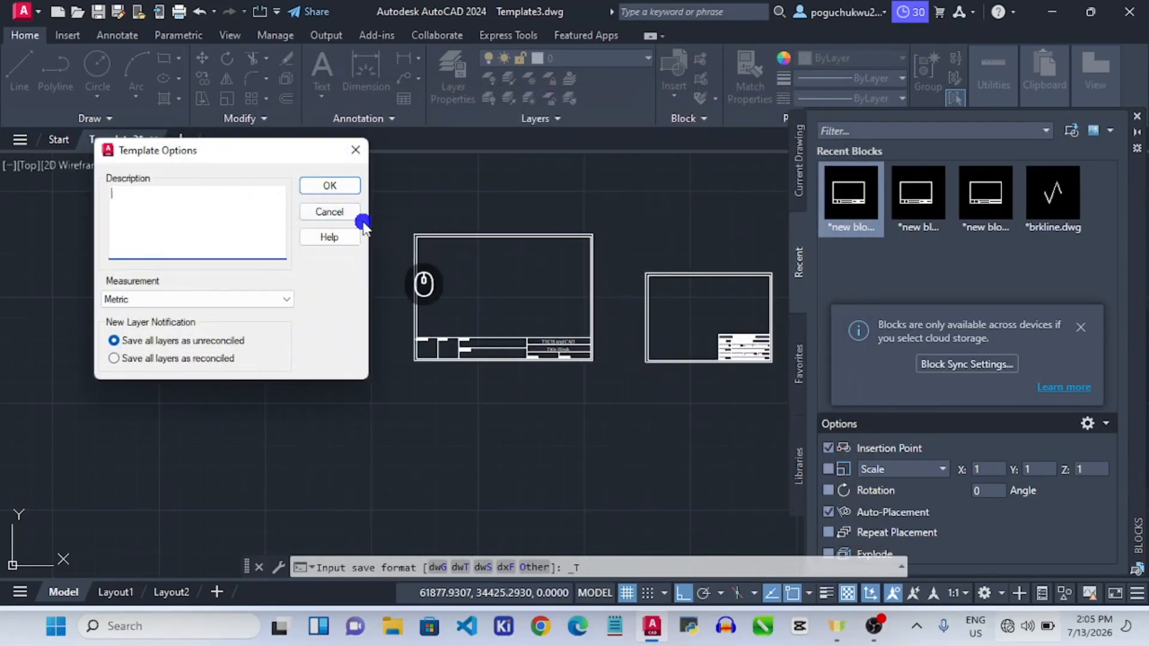
click(350, 185)
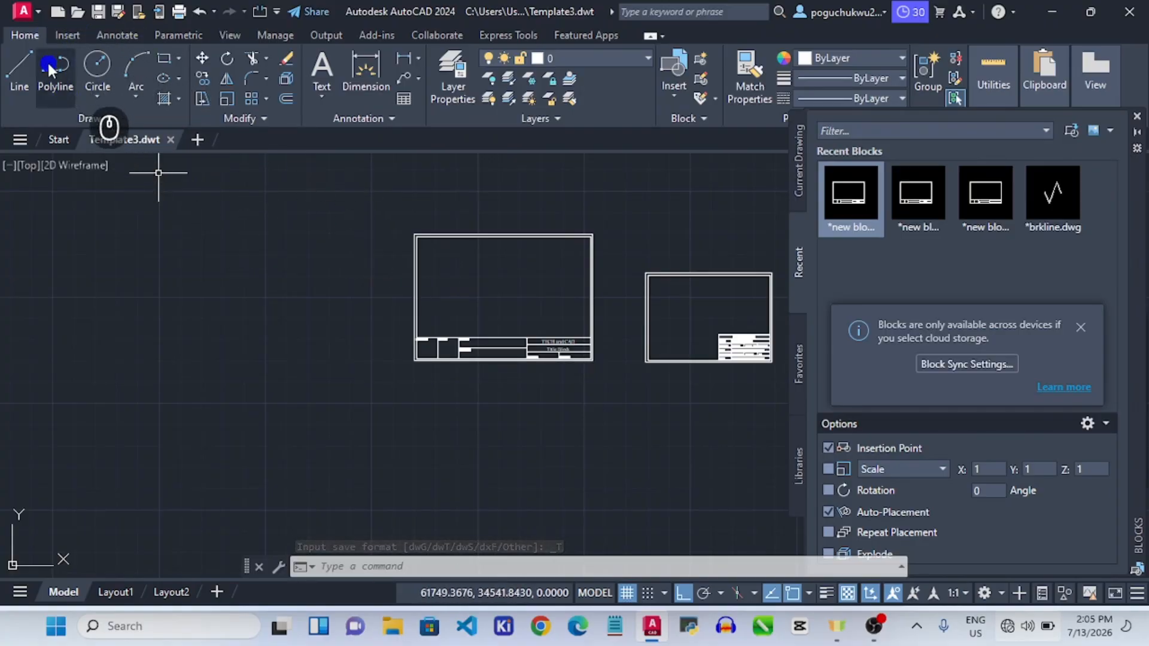
Start a new drawing from the Desktop template Template3.dwt via the Start page.
click(37, 13)
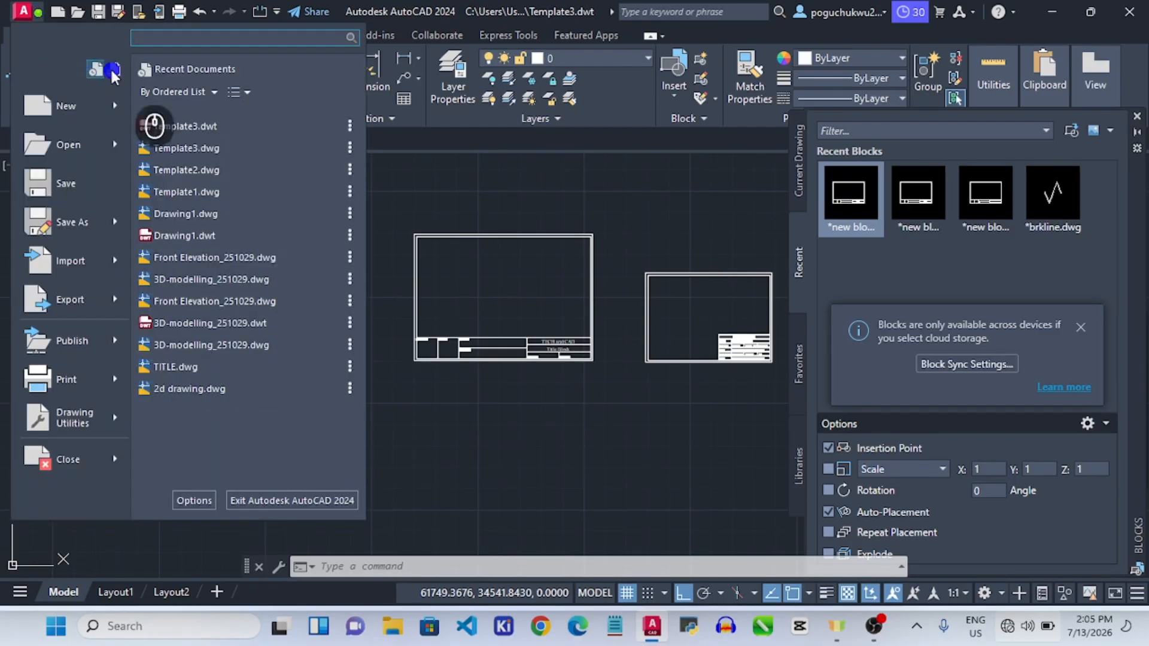
click(386, 213)
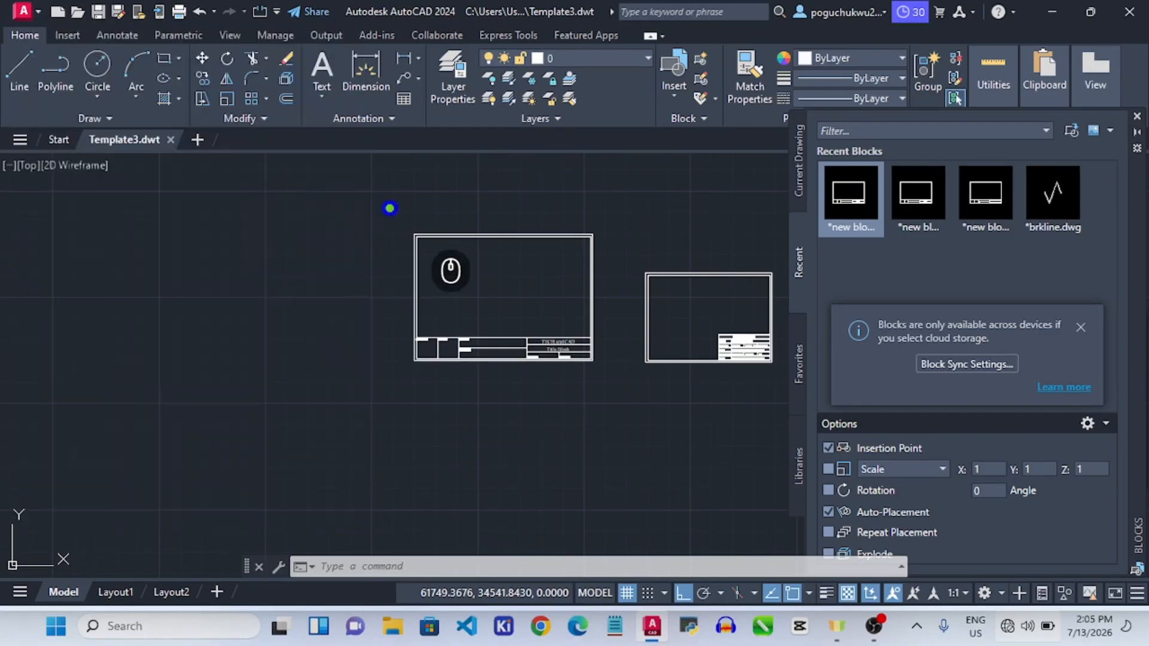
click(50, 138)
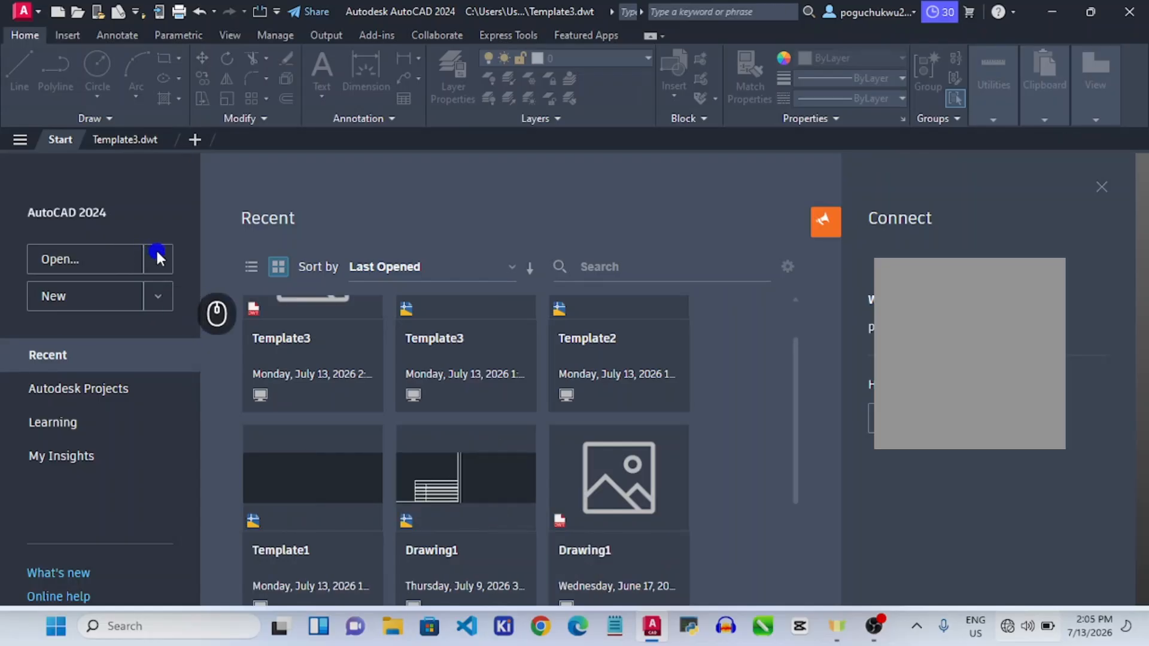
click(160, 293)
click(113, 386)
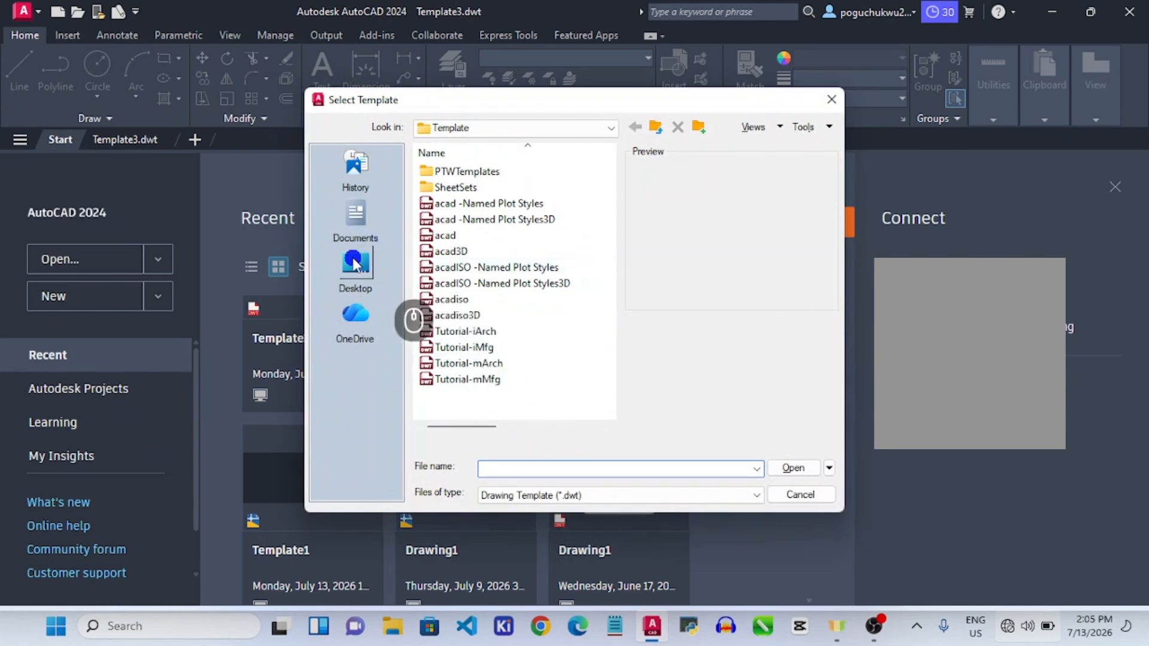
click(355, 263)
scroll(502, 323, down, 3)
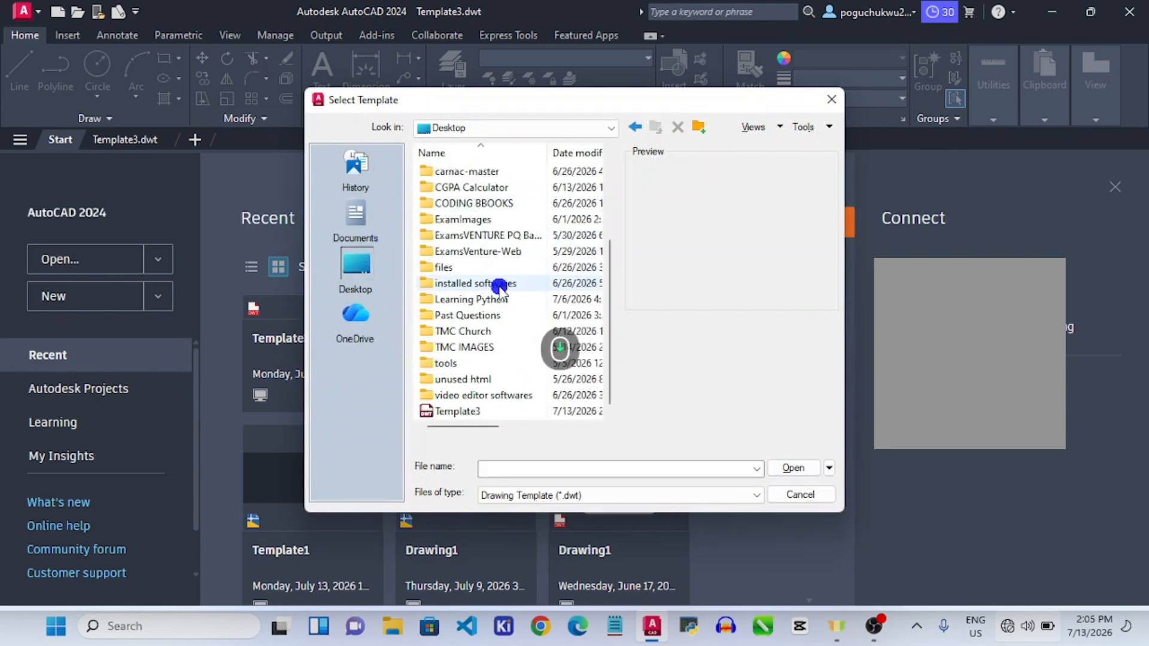
click(456, 411)
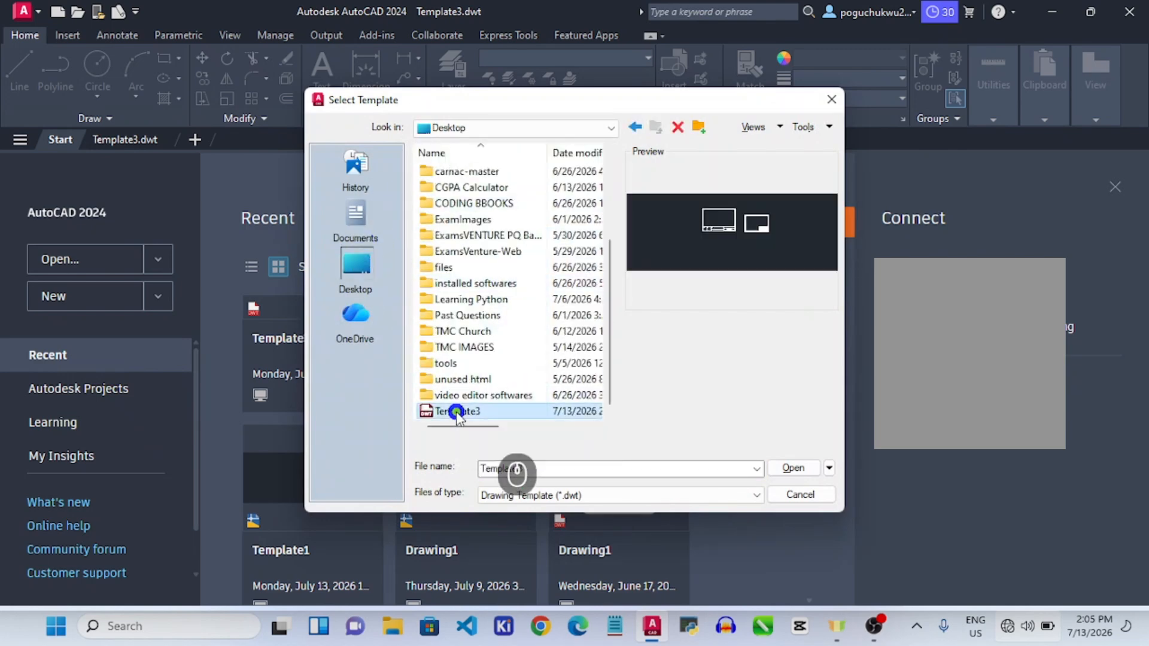
click(794, 468)
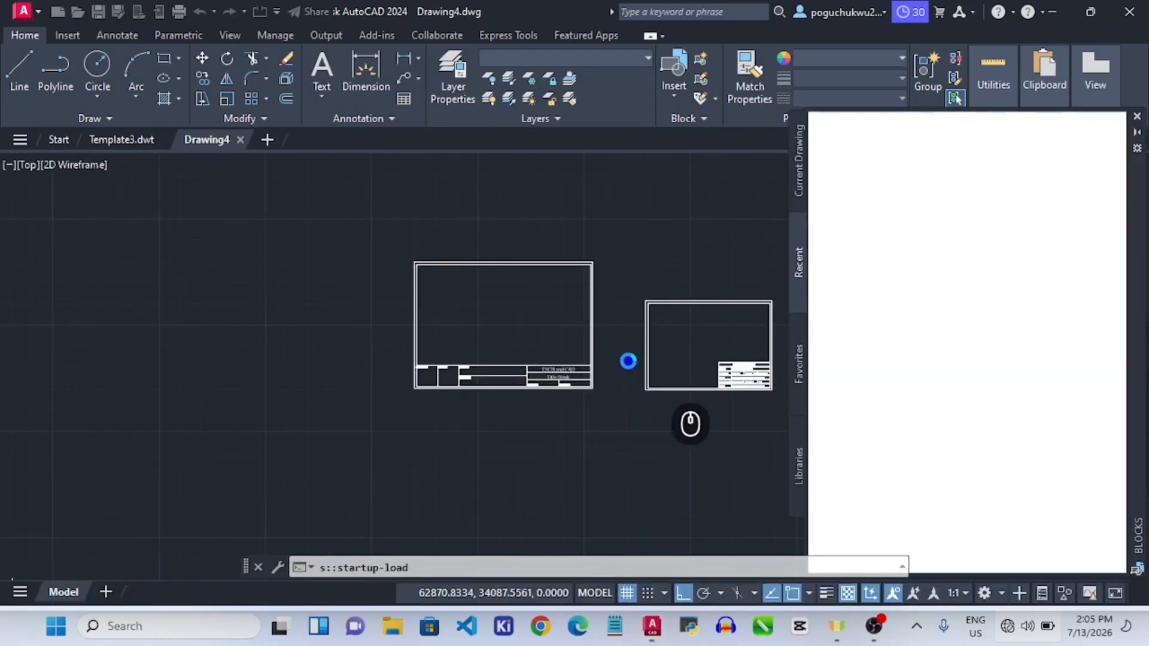
Window-select both title-block frames in model space and delete them.
click(384, 223)
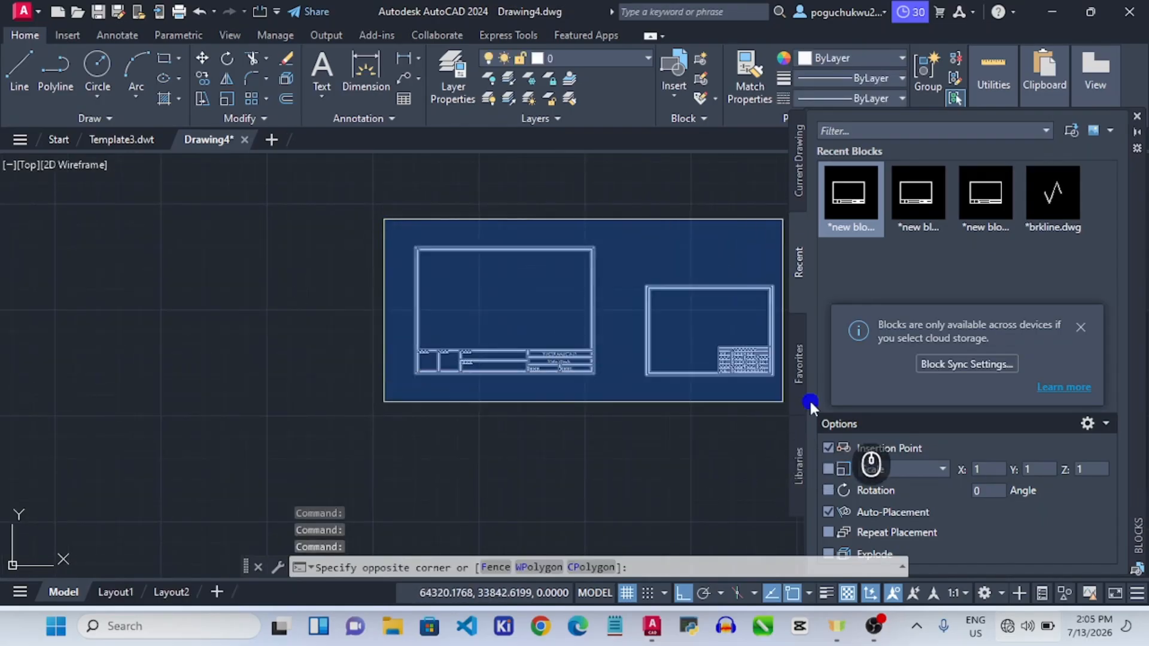
key(Escape)
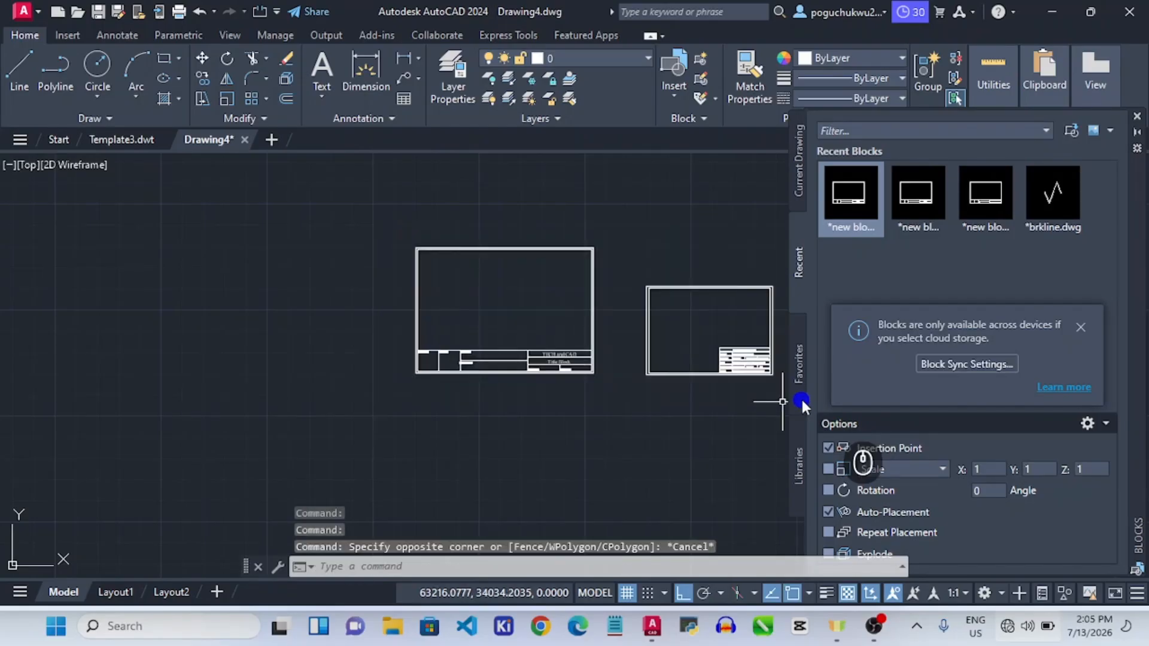
click(395, 221)
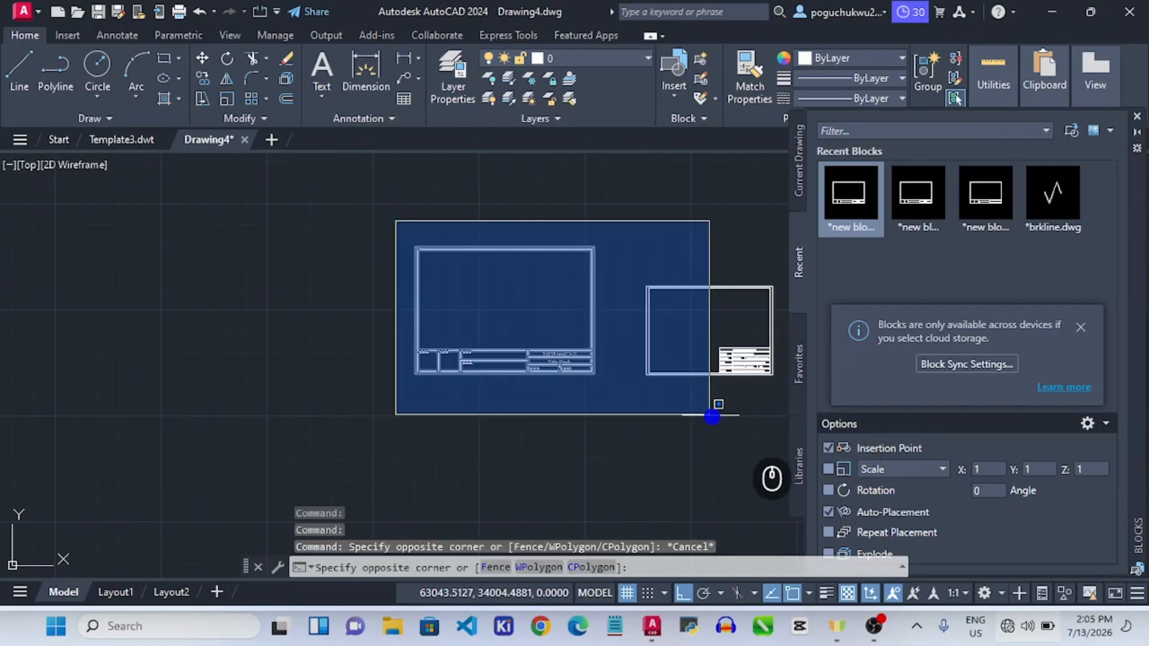
click(791, 411)
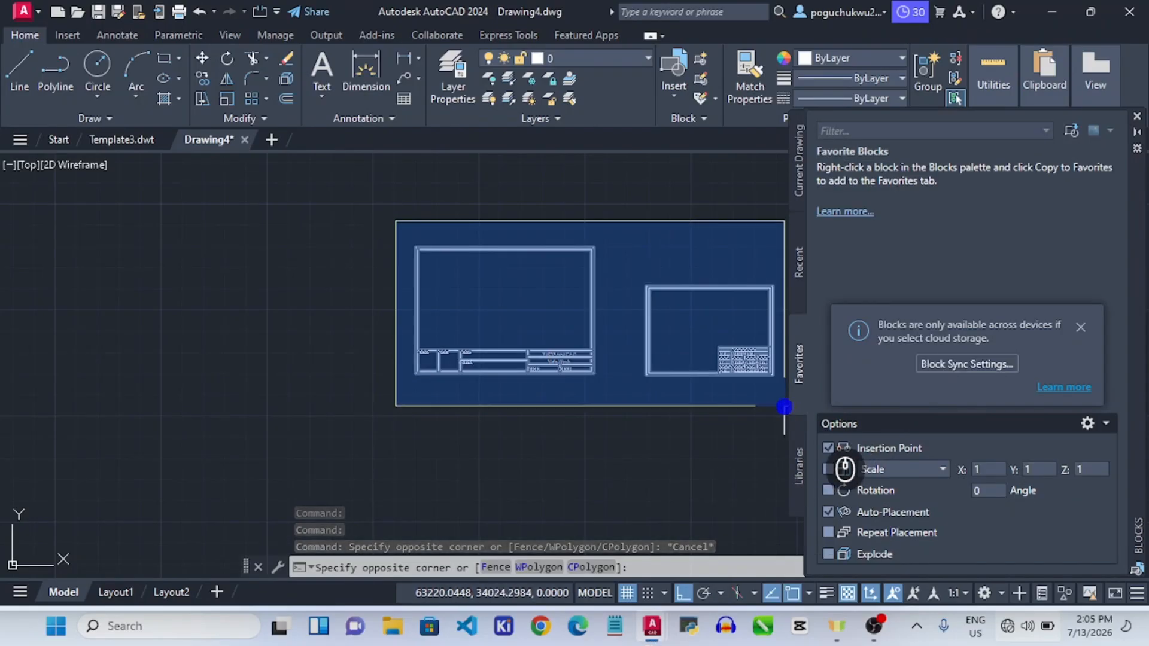
click(786, 406)
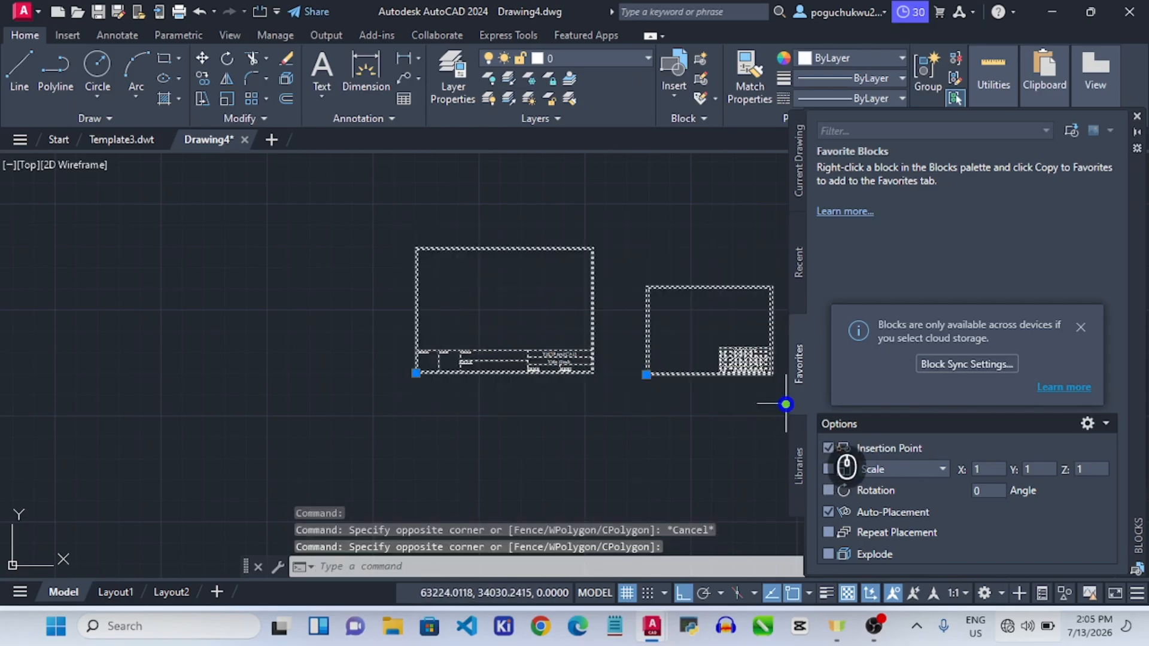
key(Delete)
Check Layout1 and Layout2, leaving Layout2's viewport and zooming in on its title block.
click(127, 593)
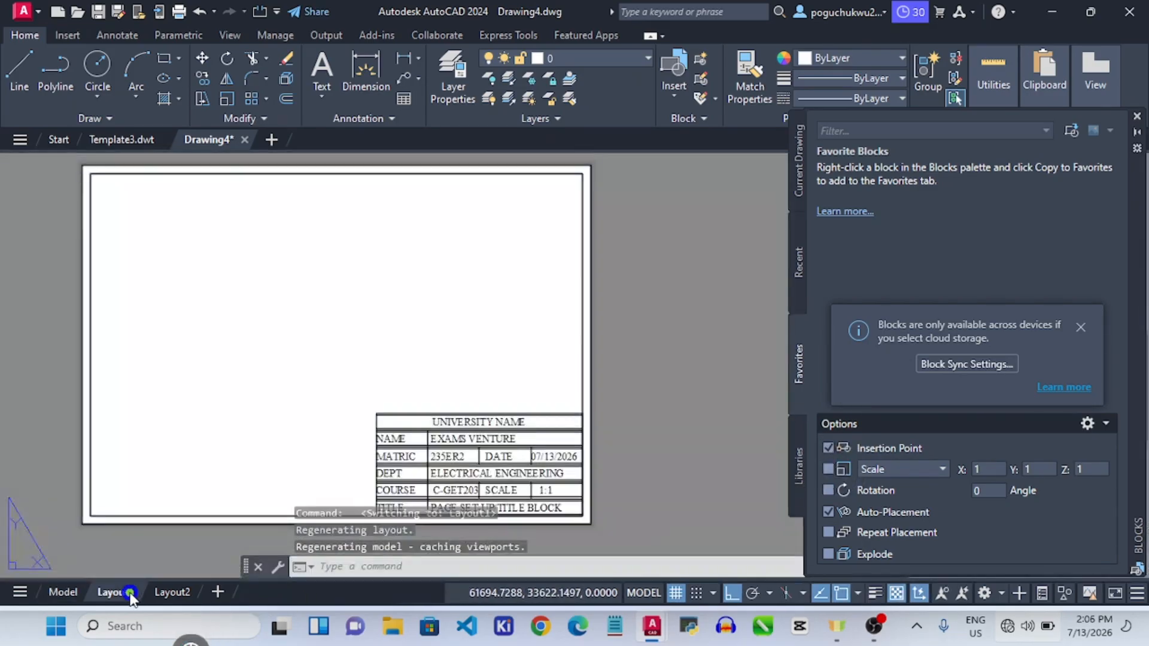
click(169, 593)
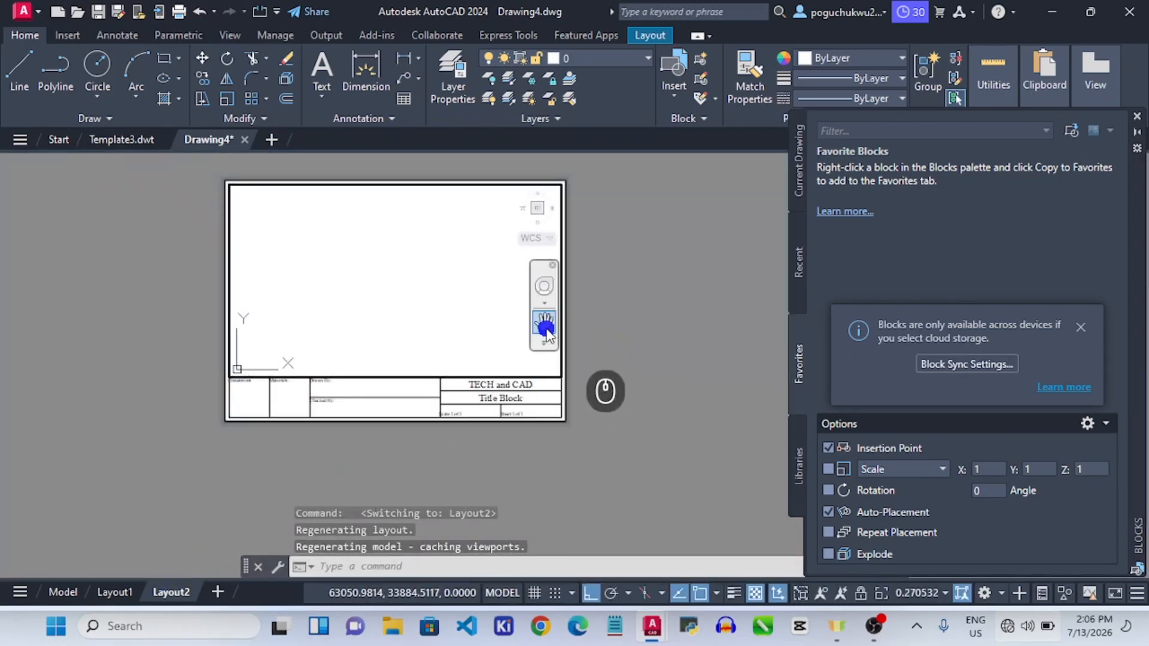
click(457, 288)
double_click(608, 316)
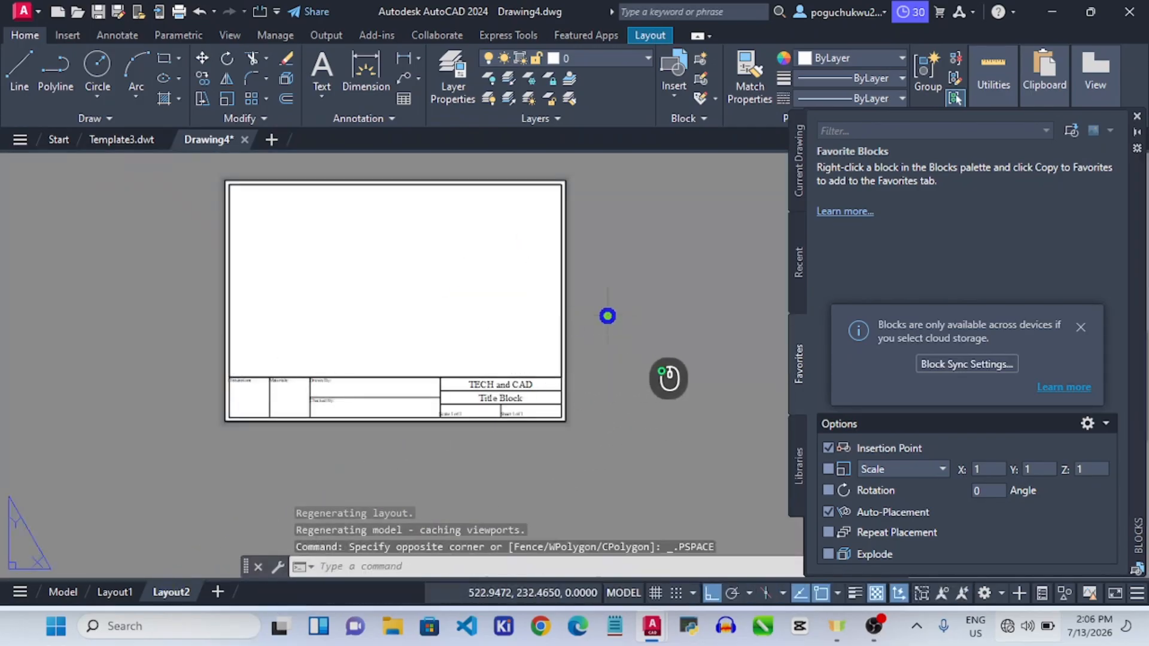
scroll(497, 395, up, 2)
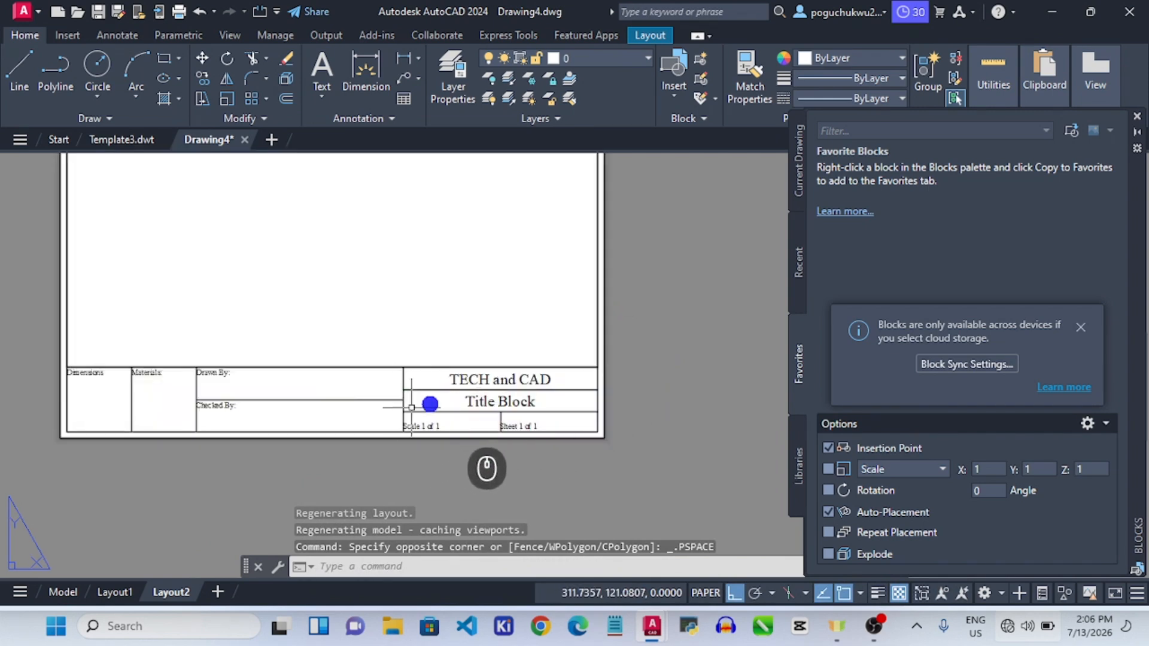